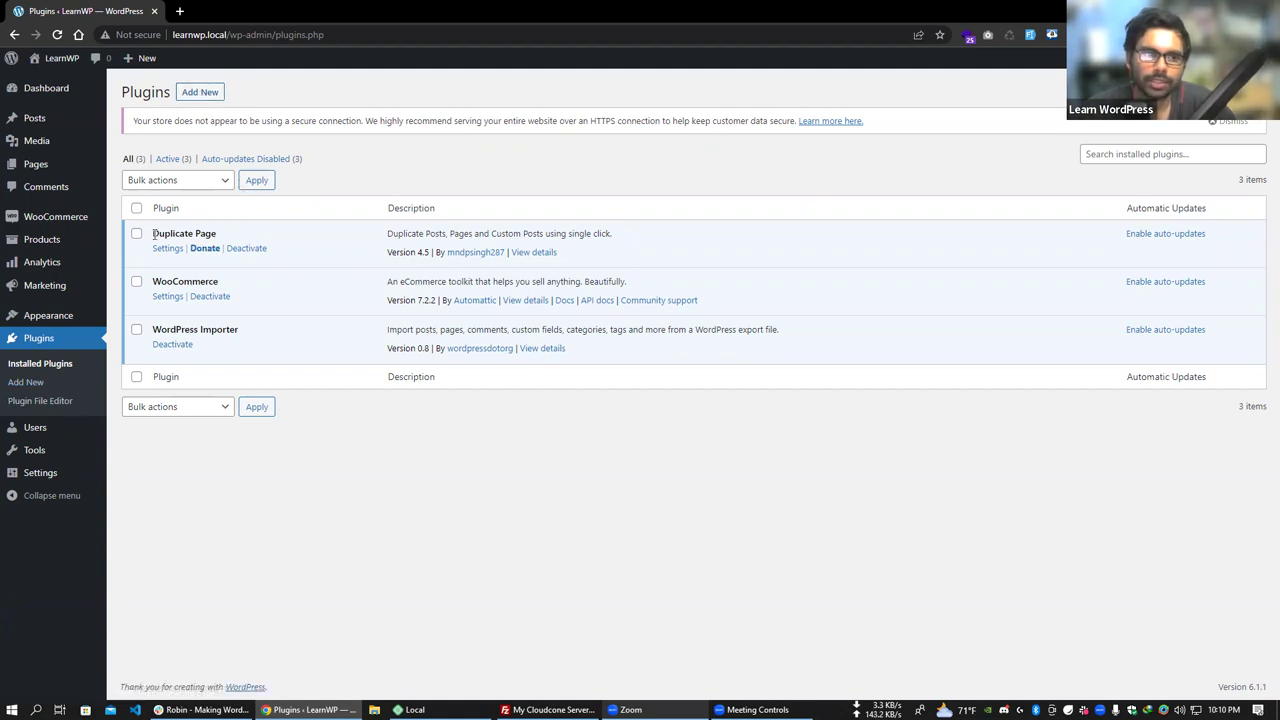
Review the installed WooCommerce and Duplicate Page plugins, check the site's page list, and return to the installed plugins.
double_click(186, 283)
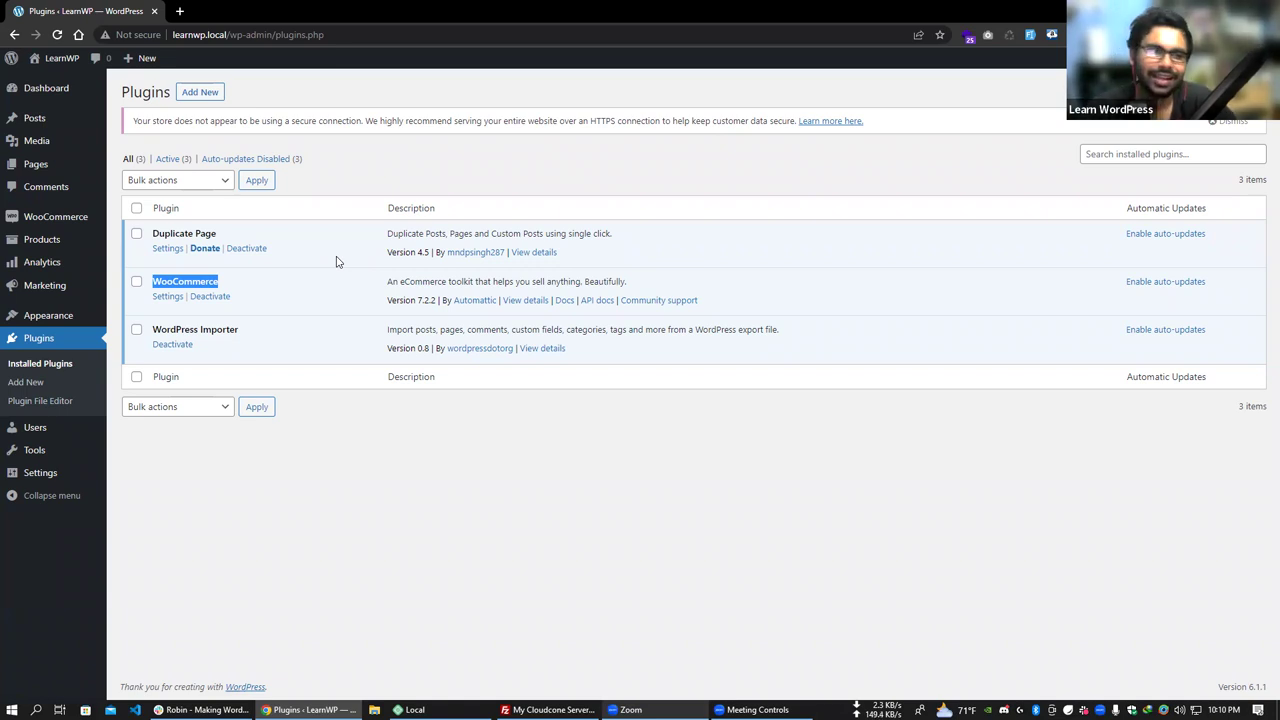
left_click(225, 284)
double_click(186, 281)
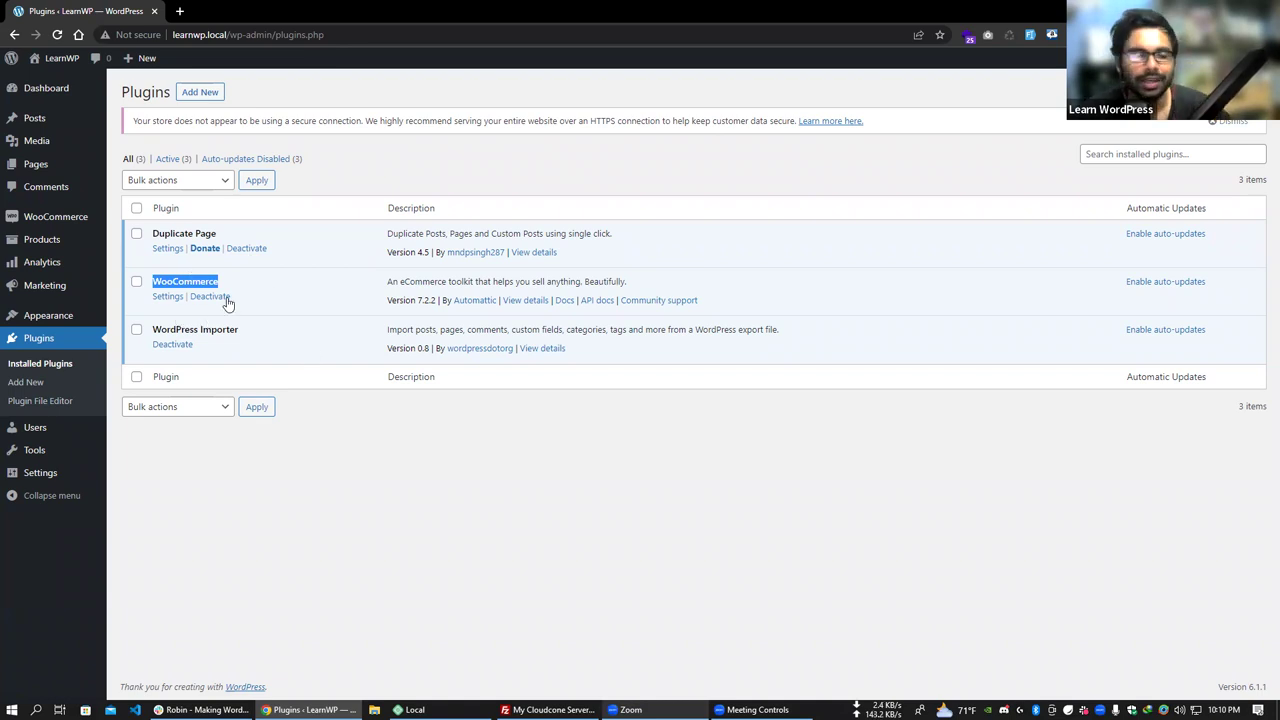
left_click(186, 230)
triple_click(186, 230)
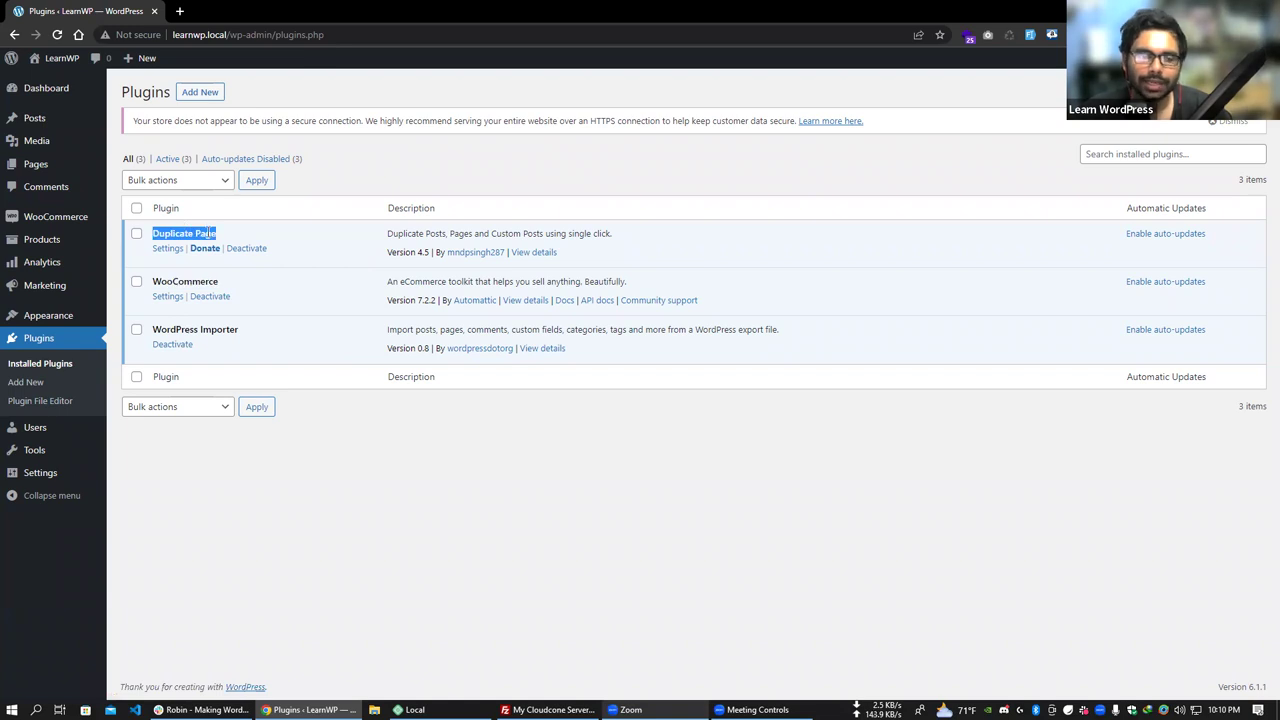
left_click(50, 170)
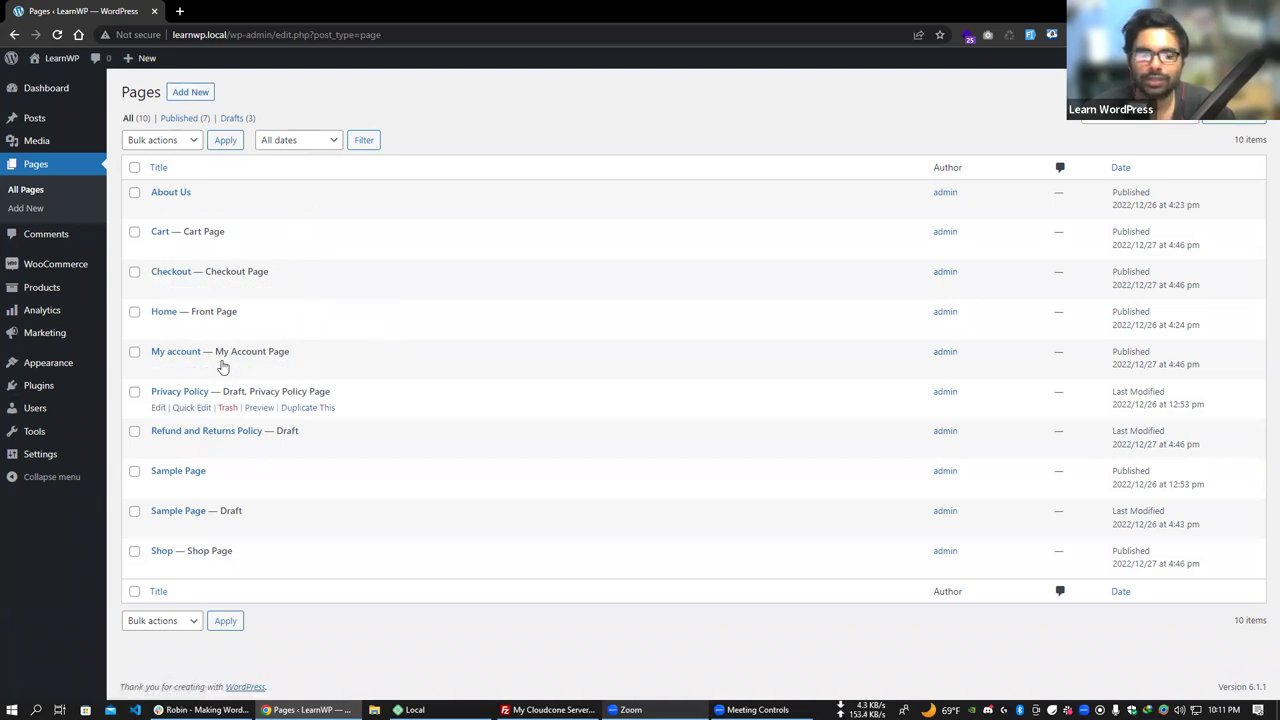
left_click(14, 34)
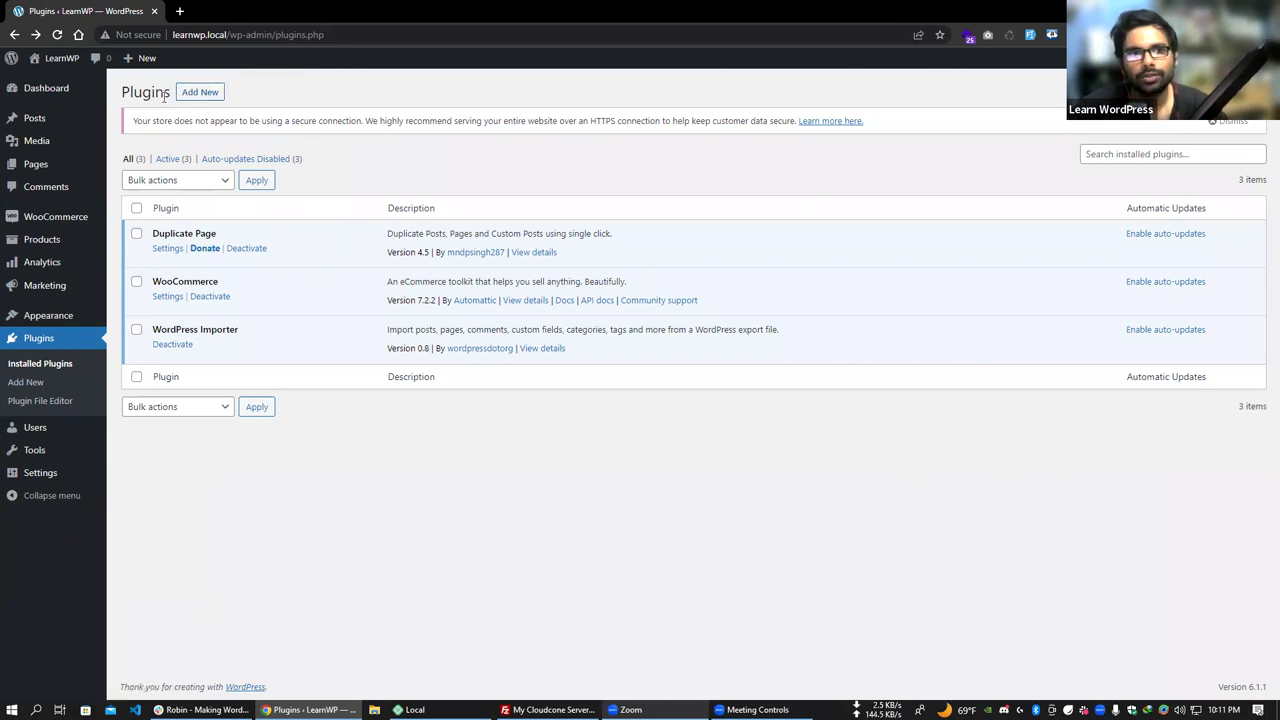
Open the page for adding plugins and look through the featured plugins.
left_click(199, 93)
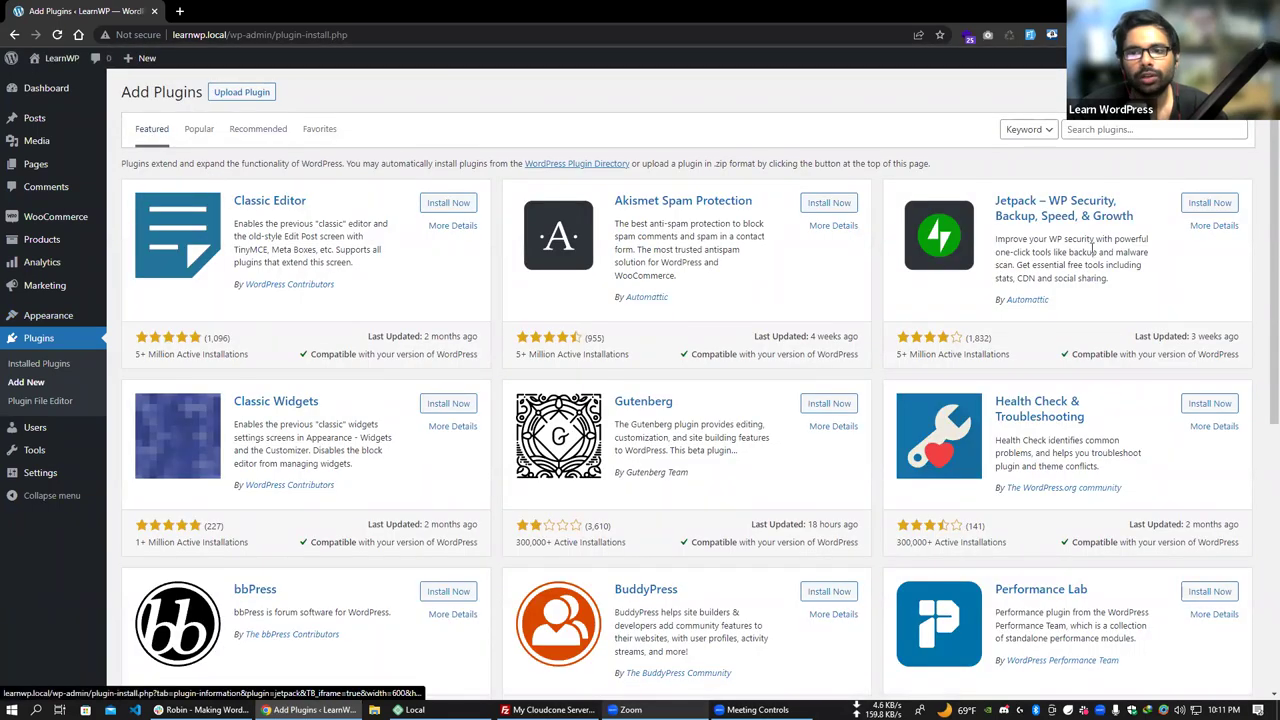
scroll(774, 440, "down", 2)
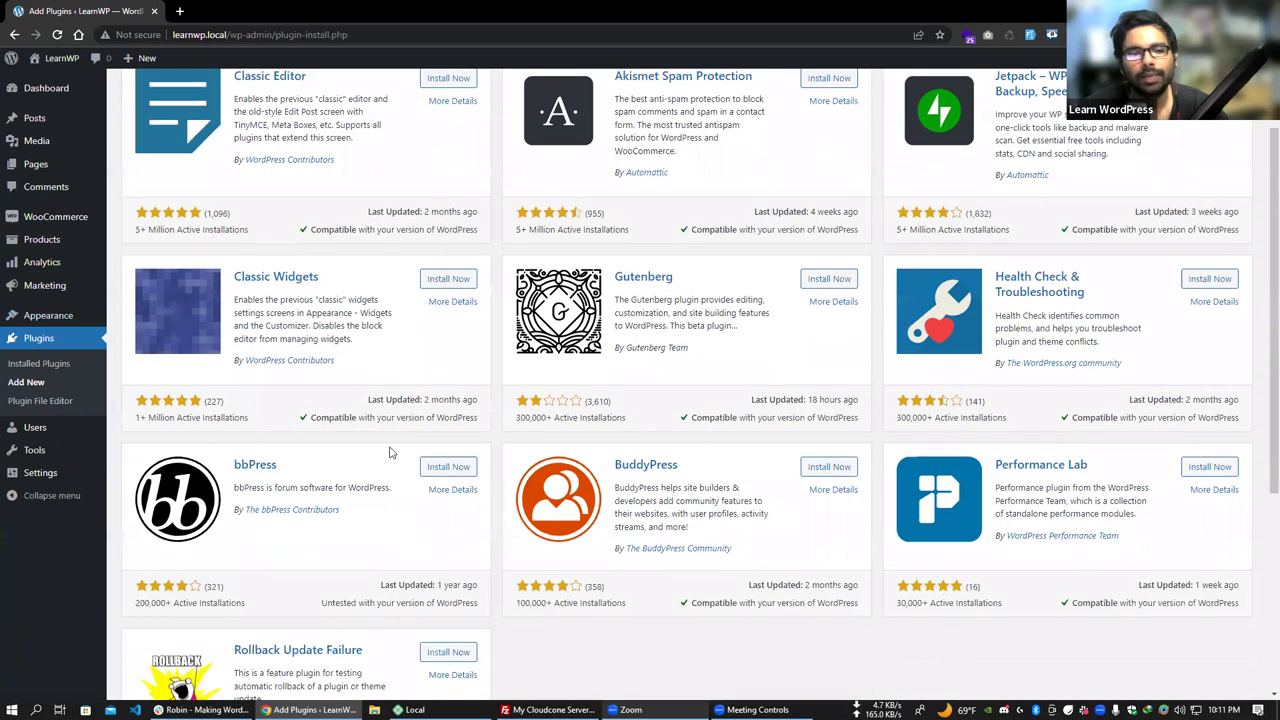
scroll(391, 452, "up", 2)
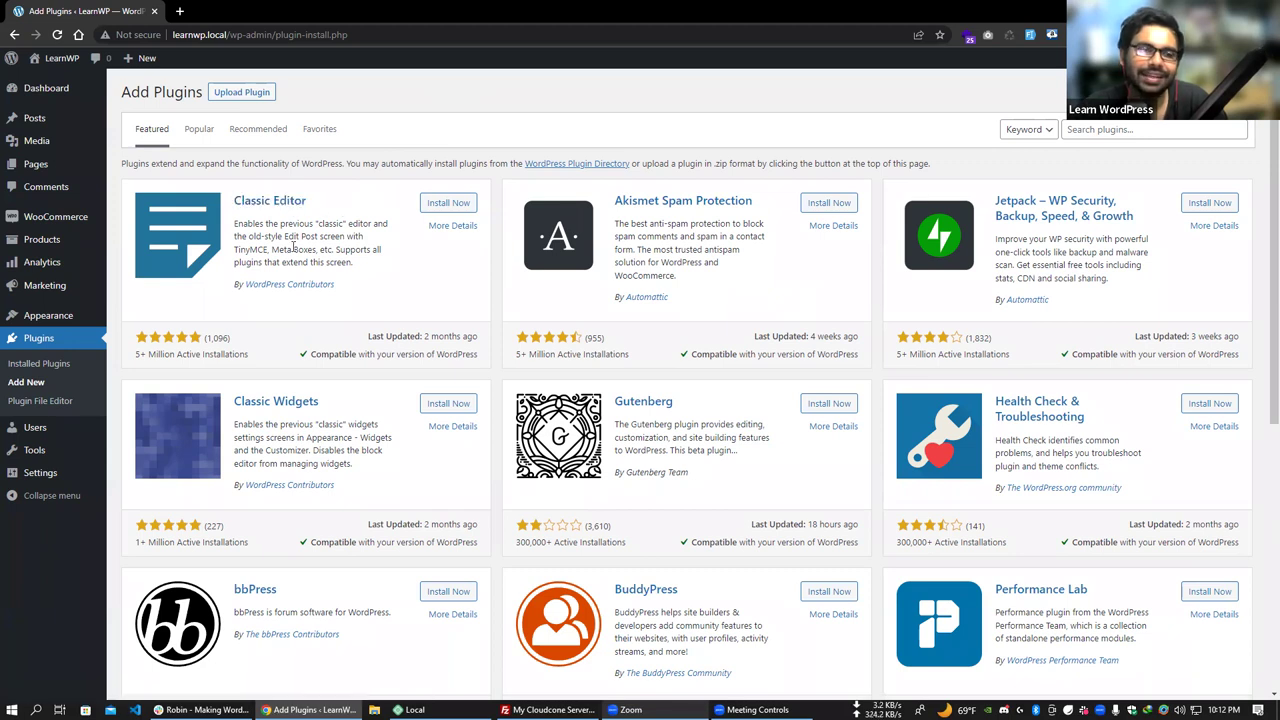
Open the Home page for editing in a new browser tab and bring up its block inserter.
mouse_move(36, 164)
right_click(164, 170)
left_click(210, 178)
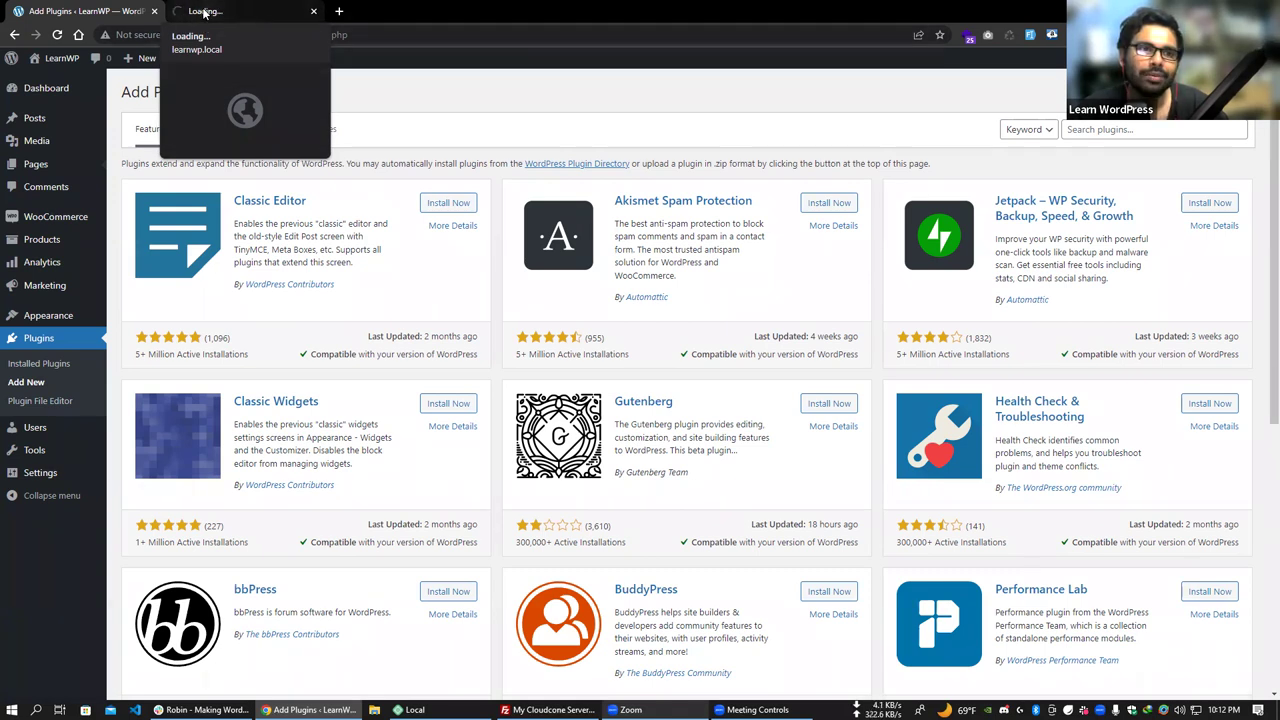
left_click(202, 12)
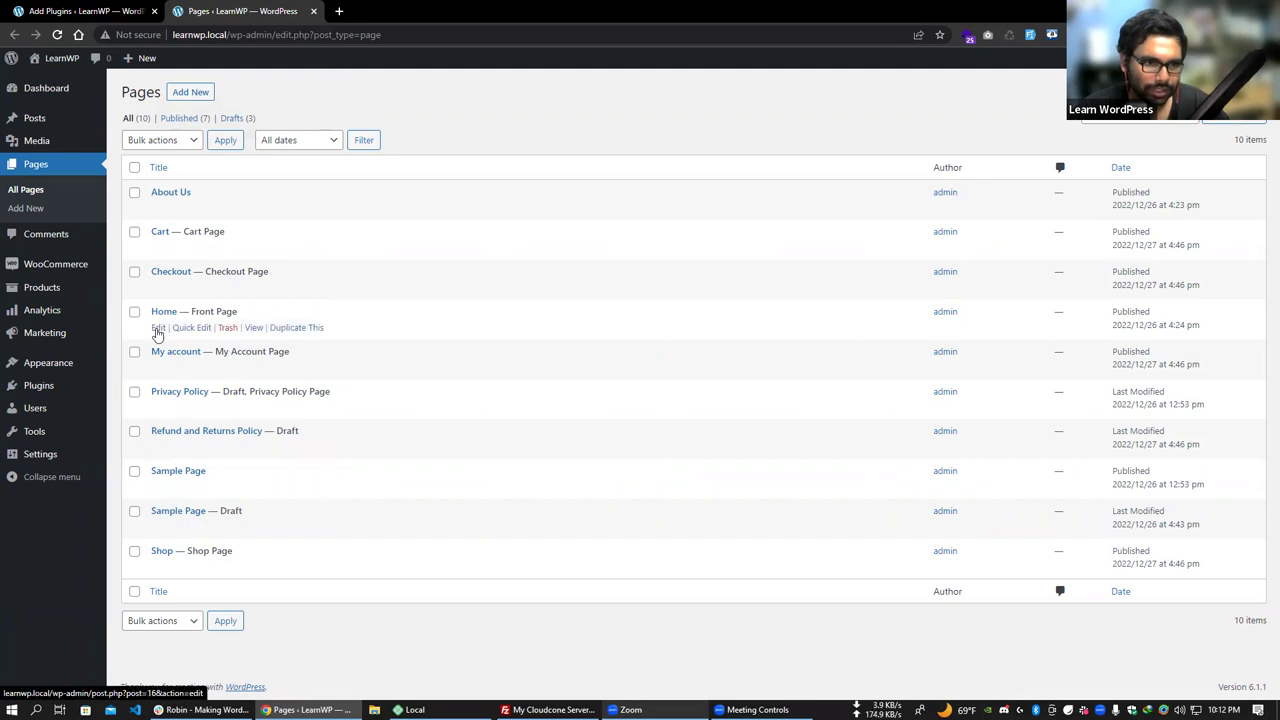
left_click(157, 329)
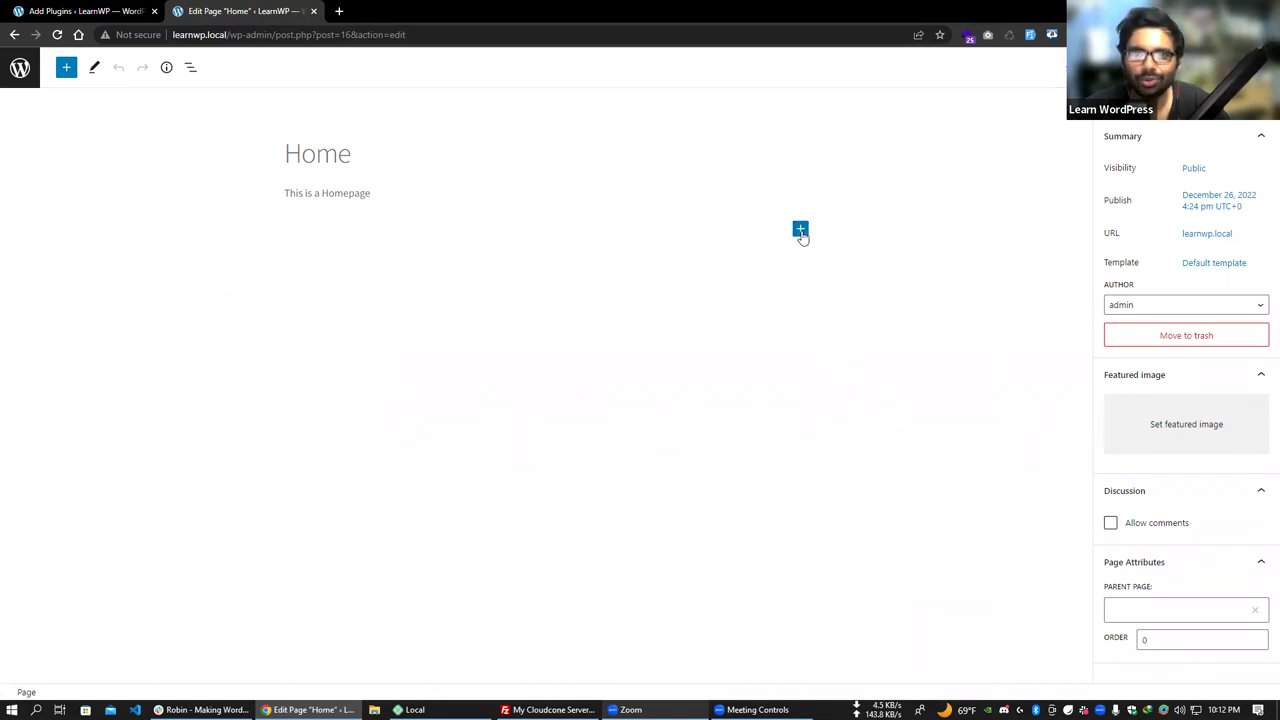
left_click(801, 231)
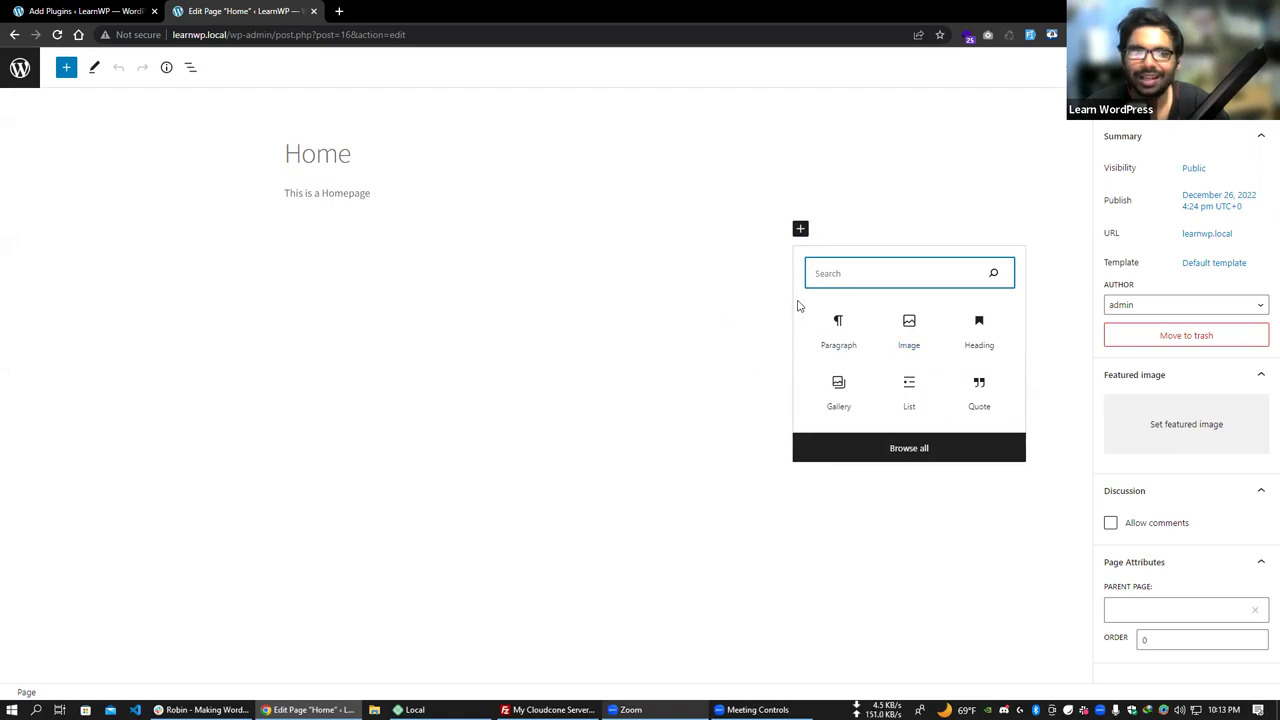
Install and activate the Classic Editor plugin from the featured plugins.
left_click(80, 10)
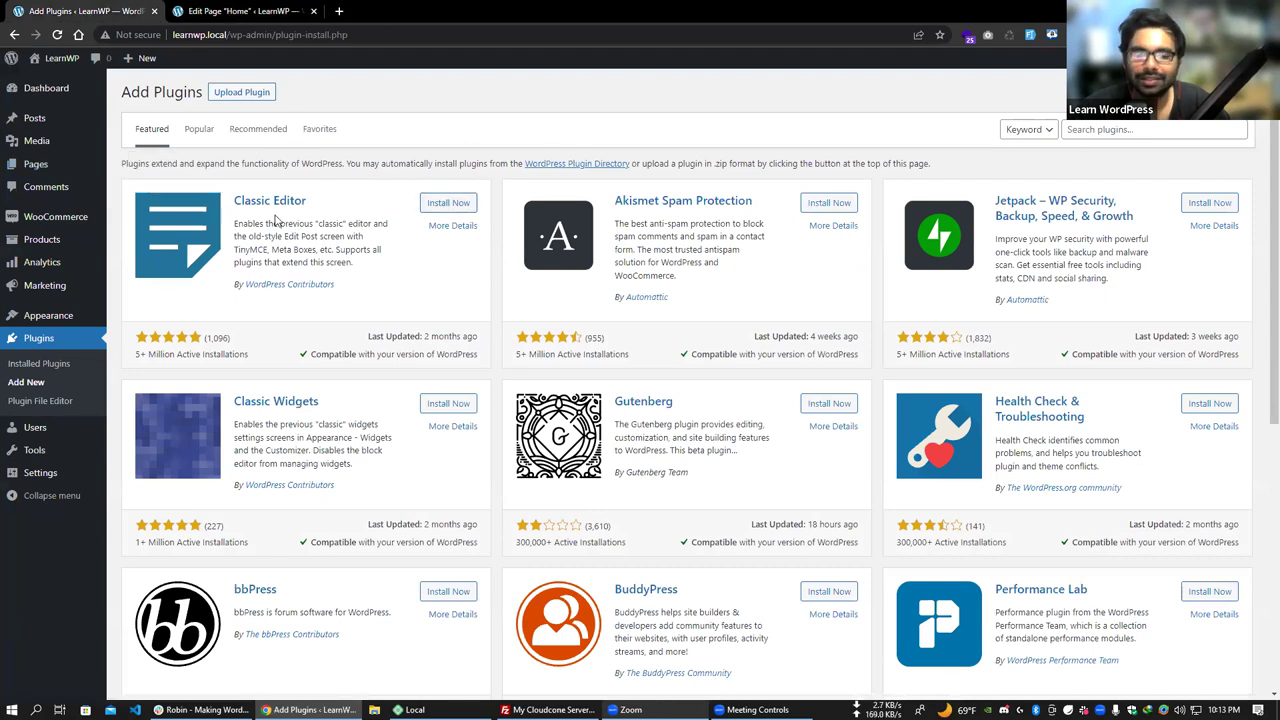
left_click(245, 10)
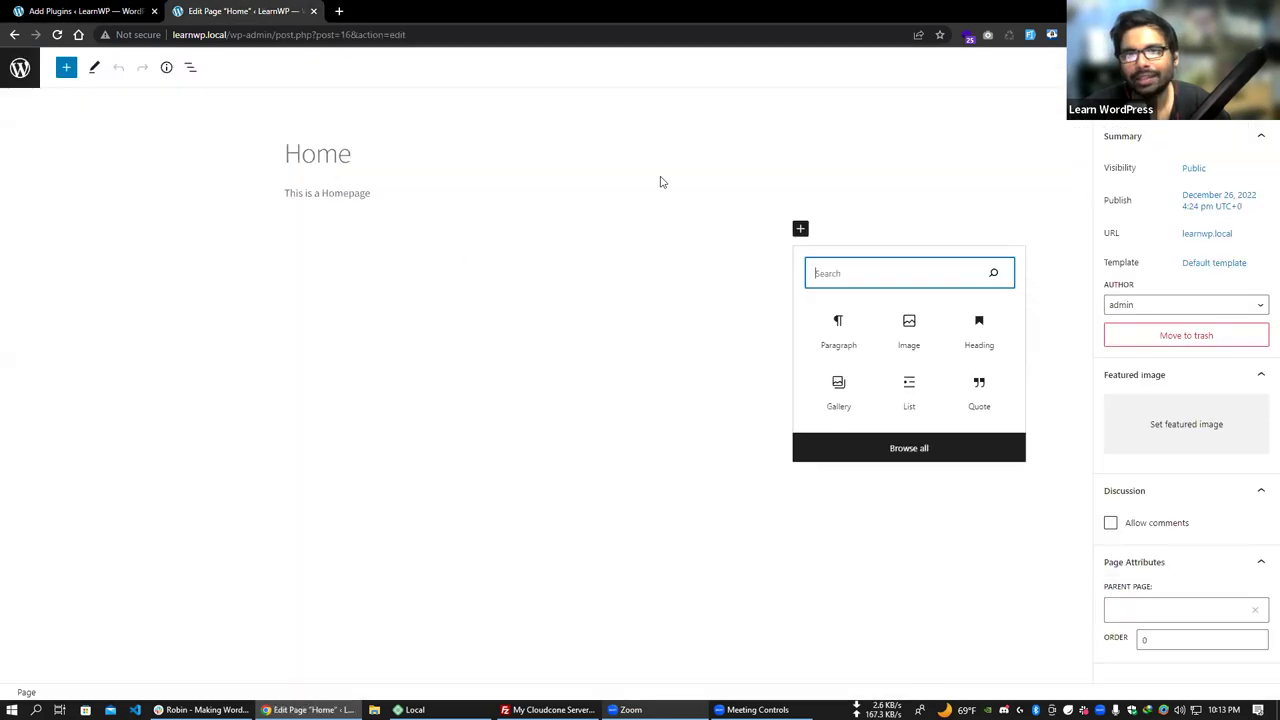
left_click(110, 10)
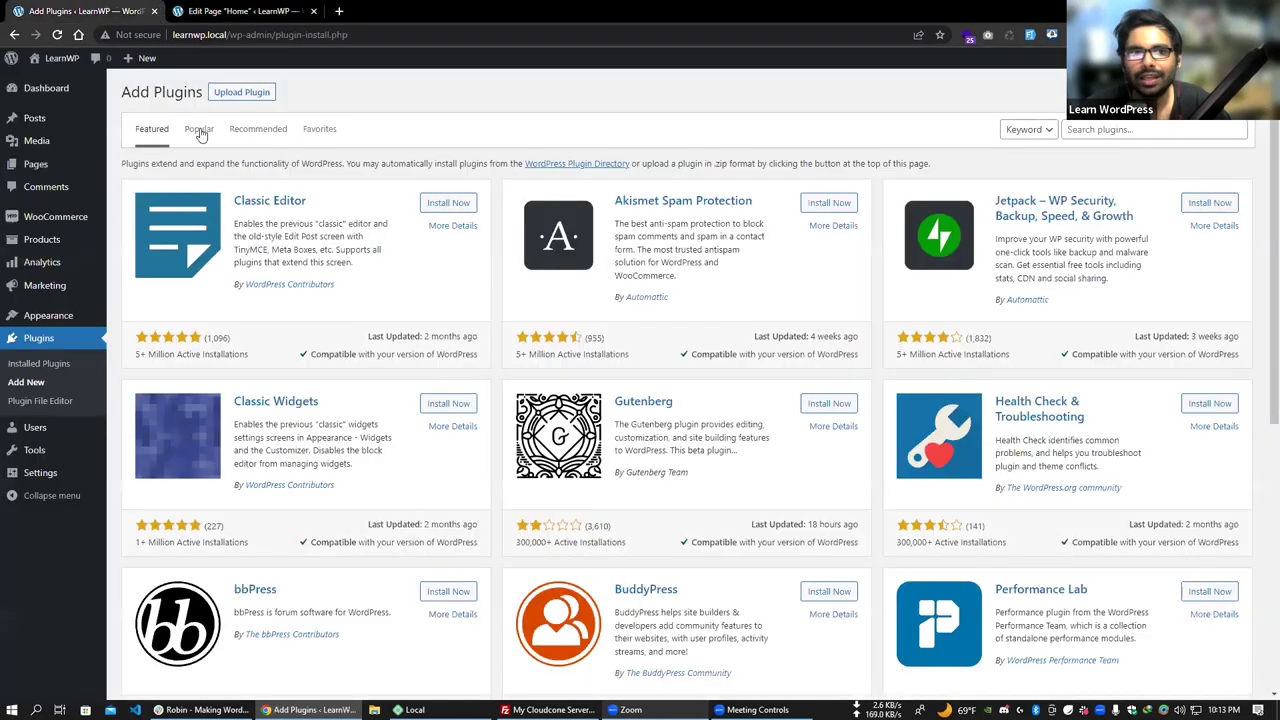
left_click(447, 204)
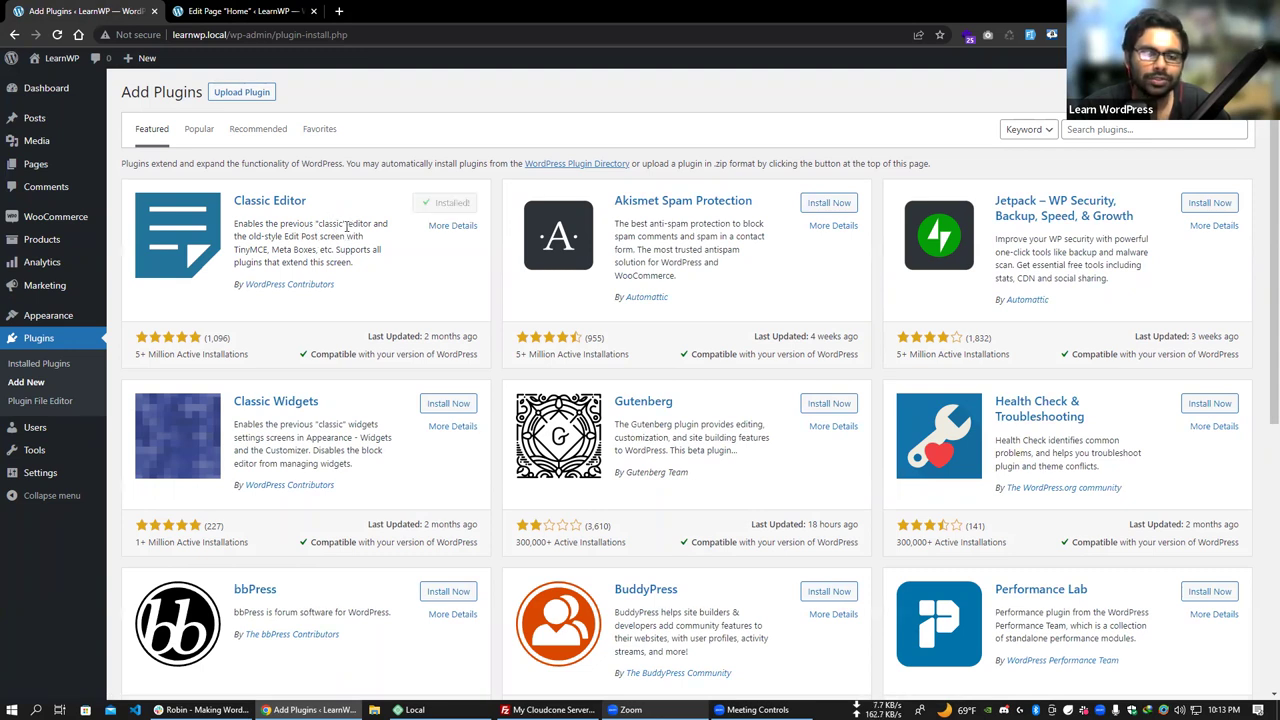
left_click(455, 204)
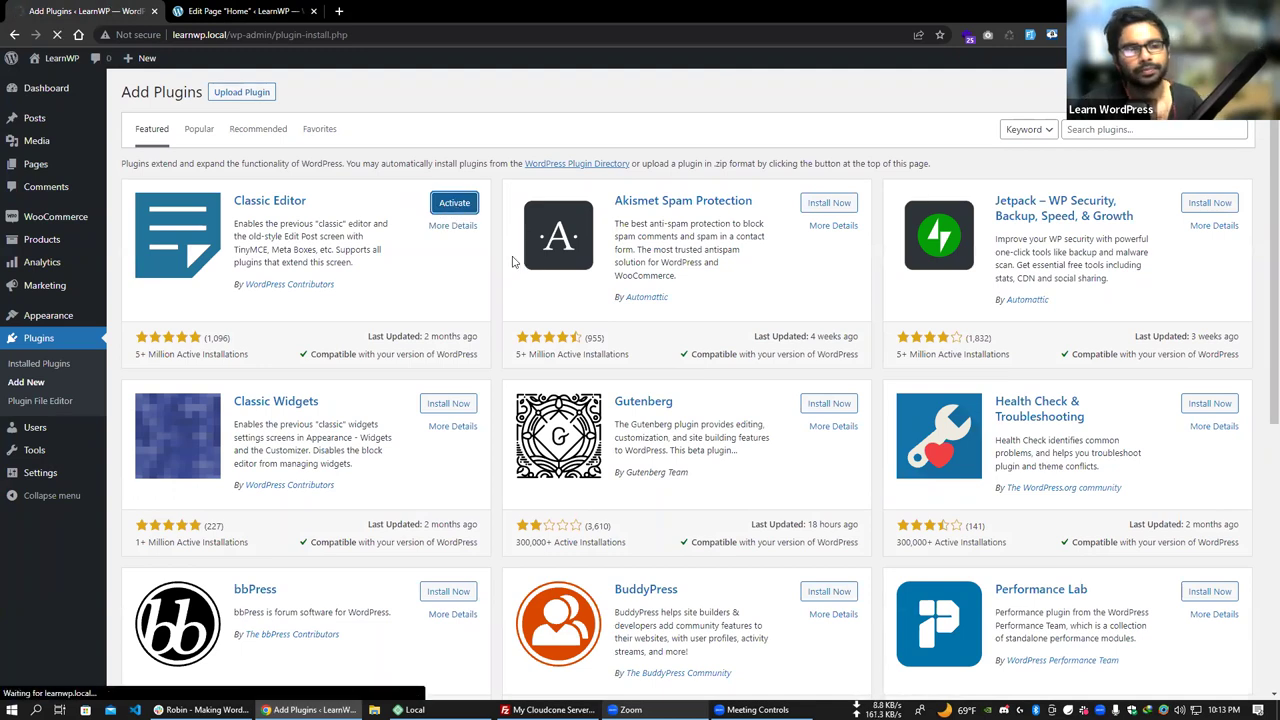
left_click(446, 217)
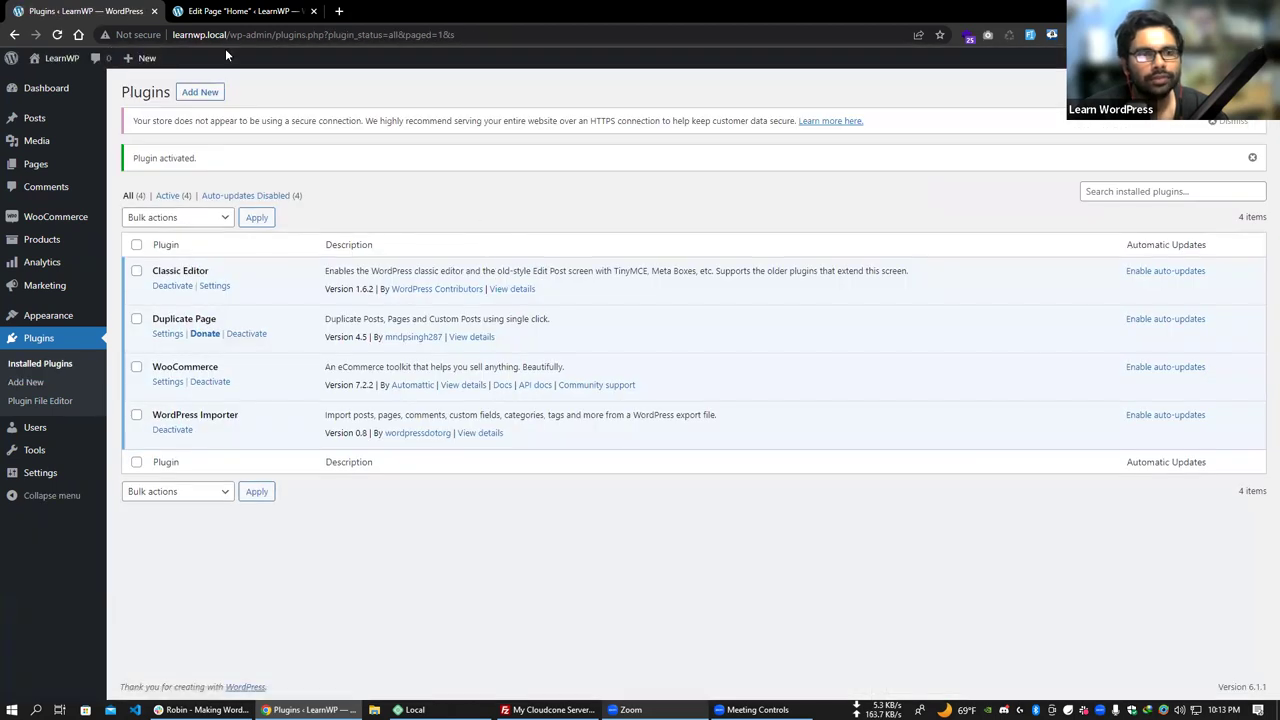
Reload the Home page's edit screen and place the cursor below its existing text in the classic editor.
left_click(230, 12)
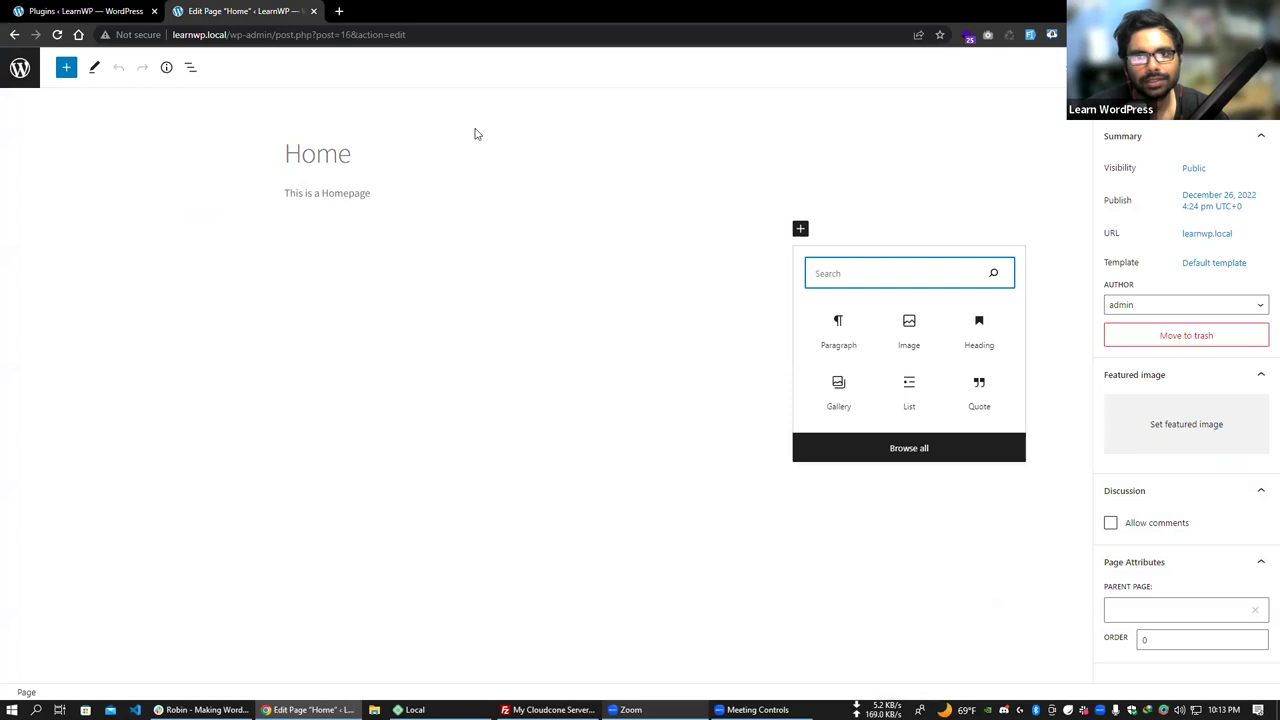
right_click(222, 14)
left_click(262, 99)
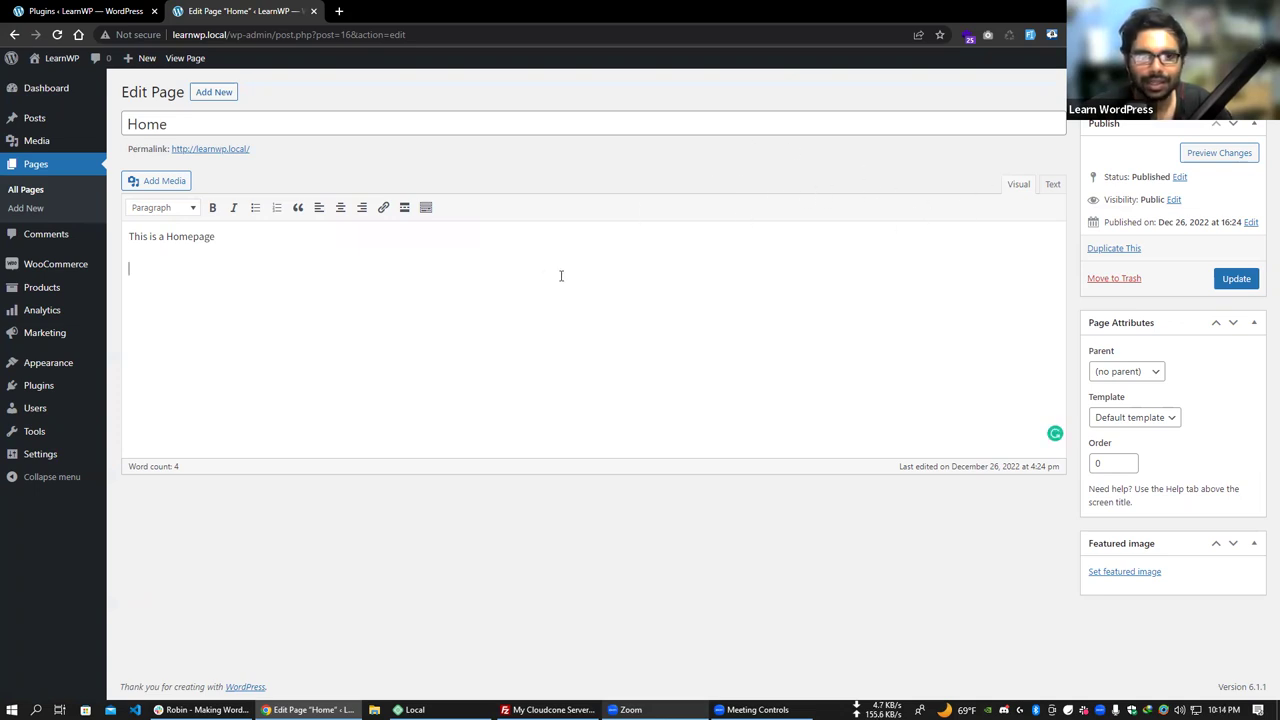
left_click(393, 282)
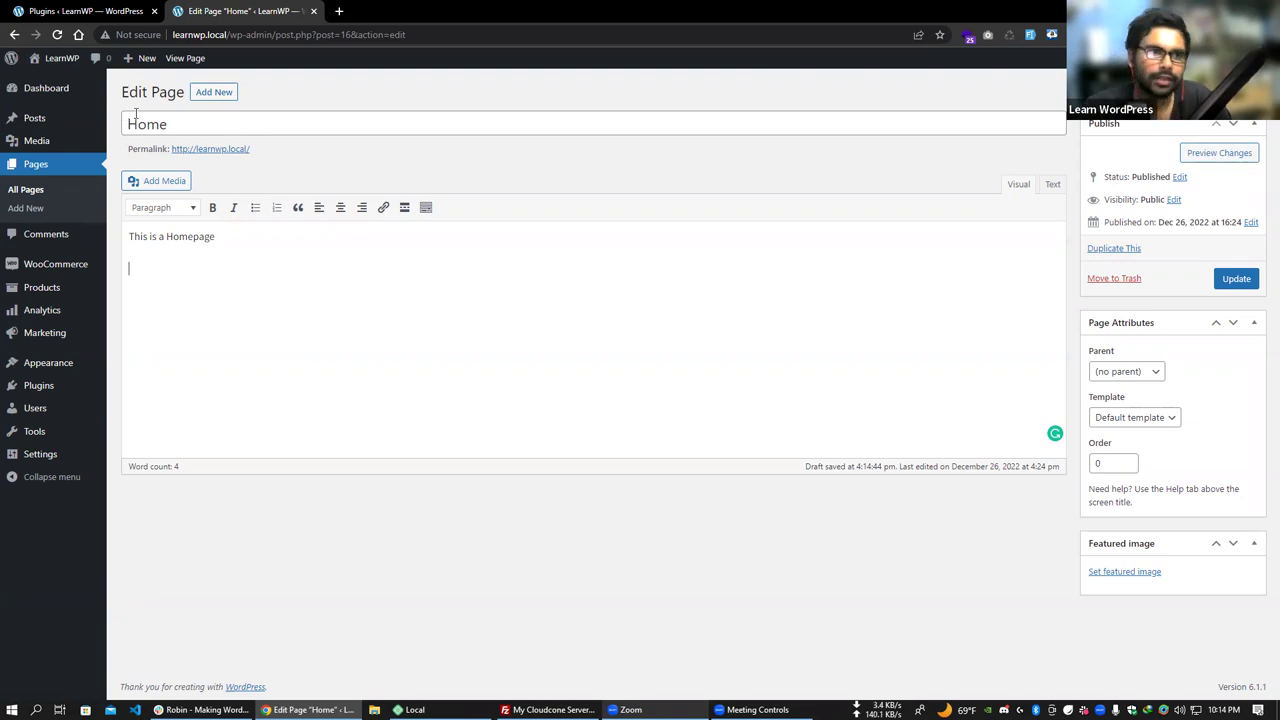
Leave the Home page and open the published Sample Page in the classic editor from the page list.
left_click(15, 35)
left_click(35, 35)
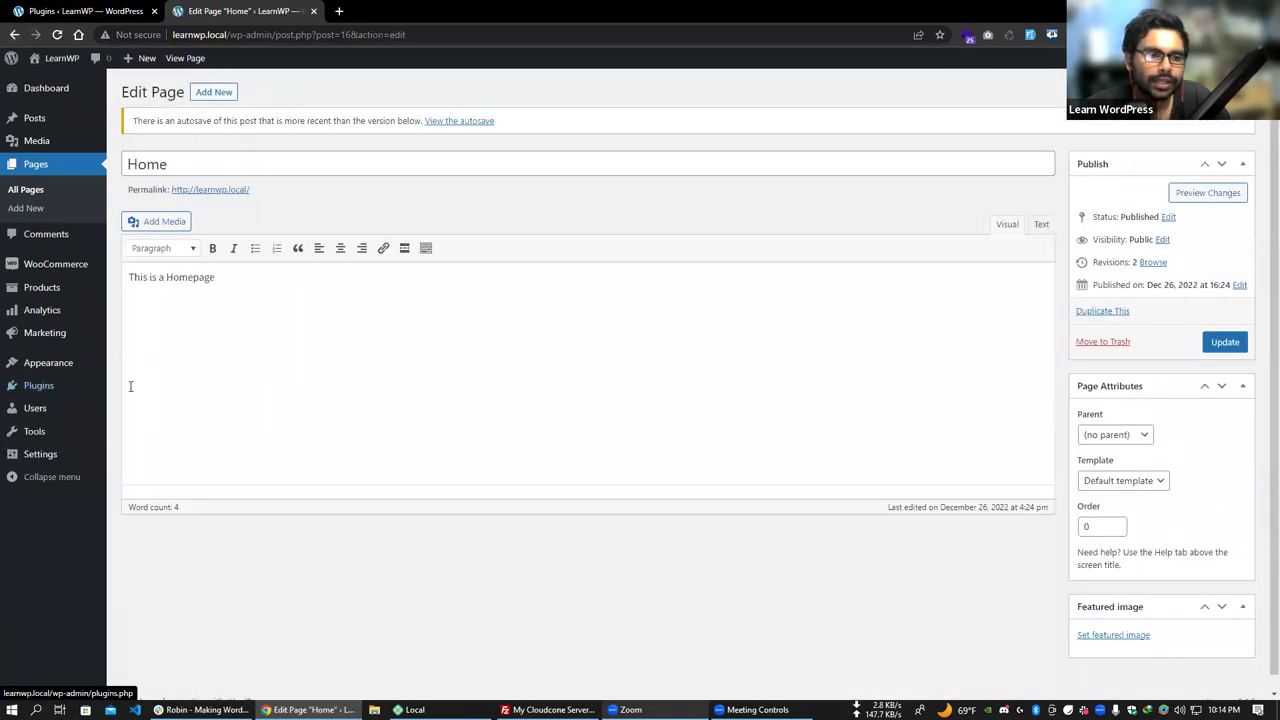
left_click(86, 395)
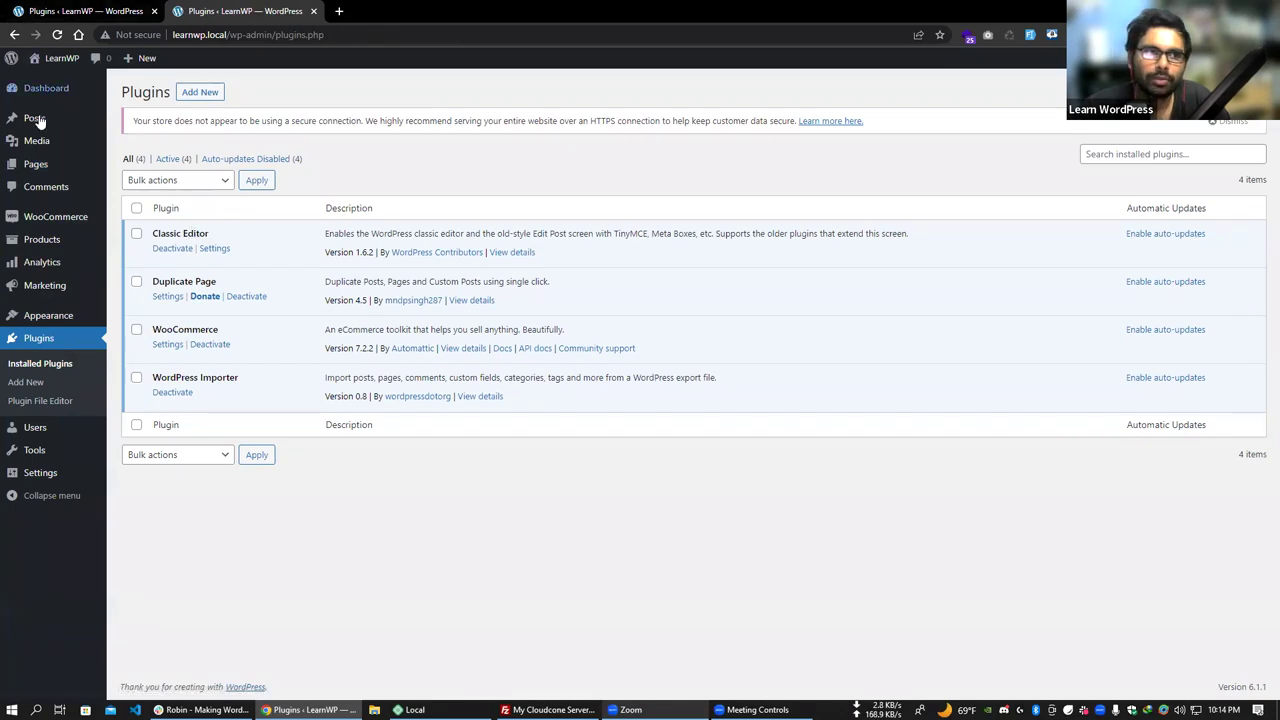
left_click(128, 186)
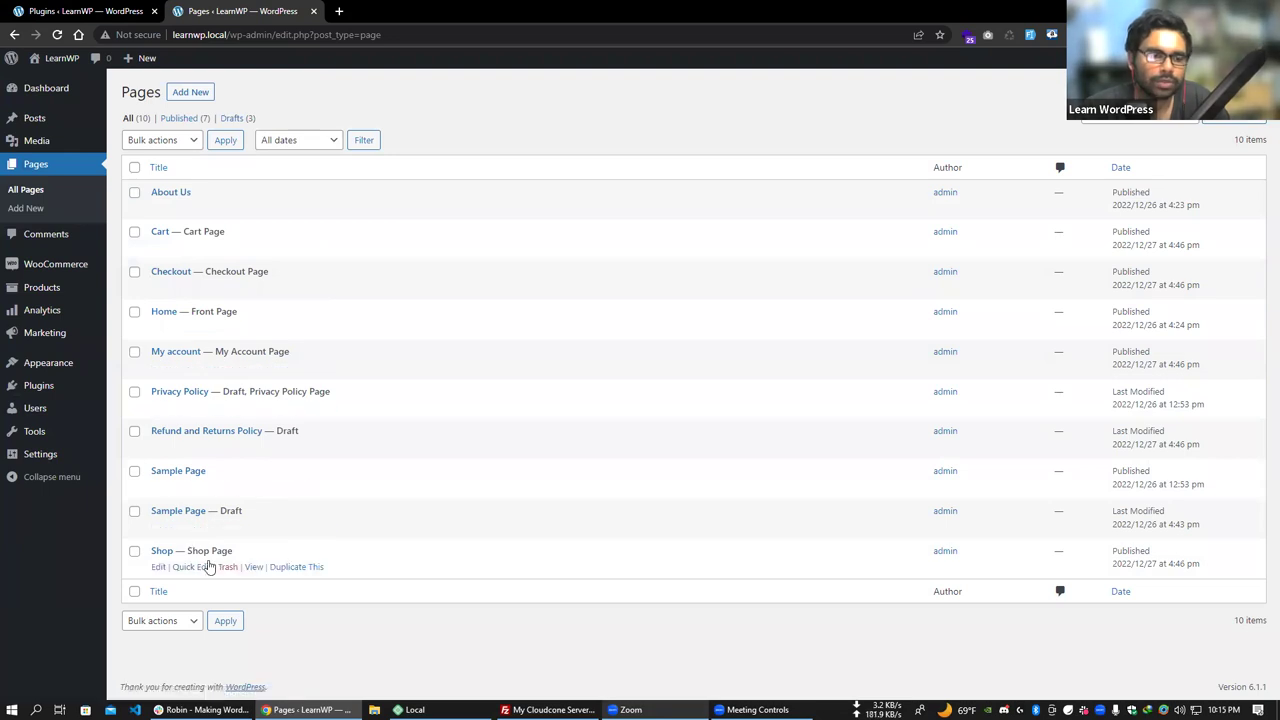
left_click(159, 489)
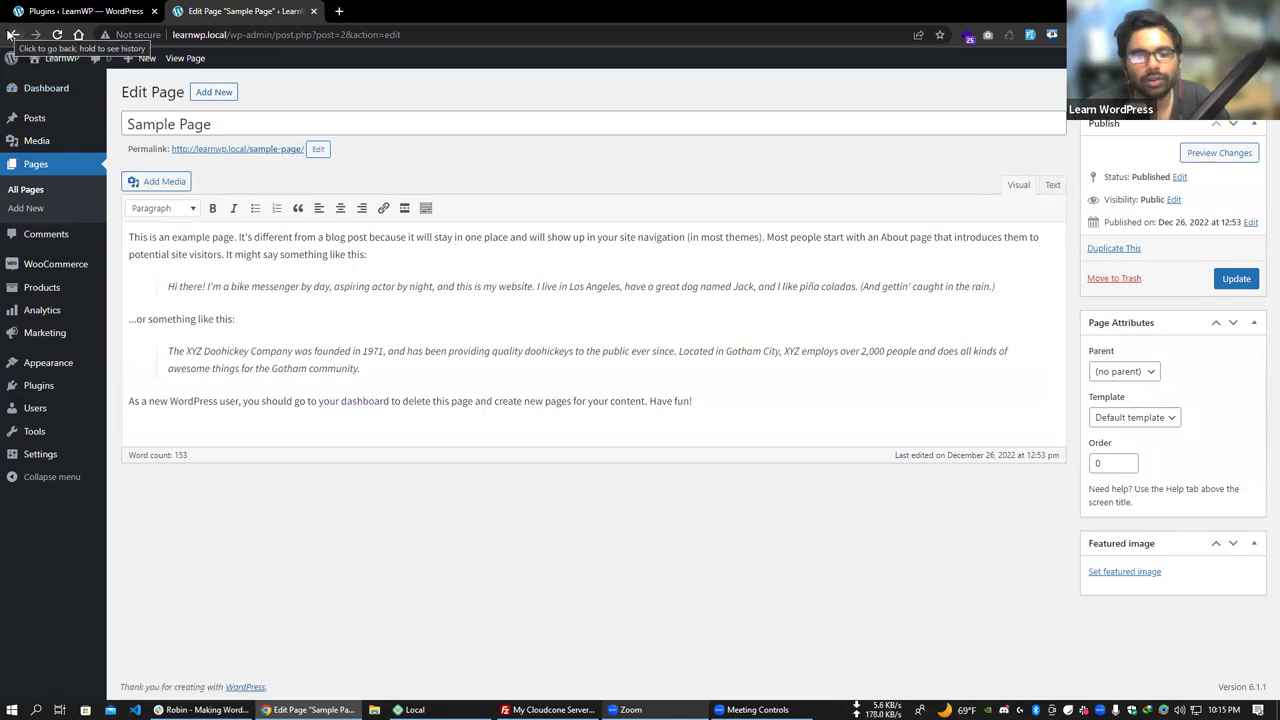
Deactivate the Classic Editor plugin from the list of installed plugins.
left_click(67, 389)
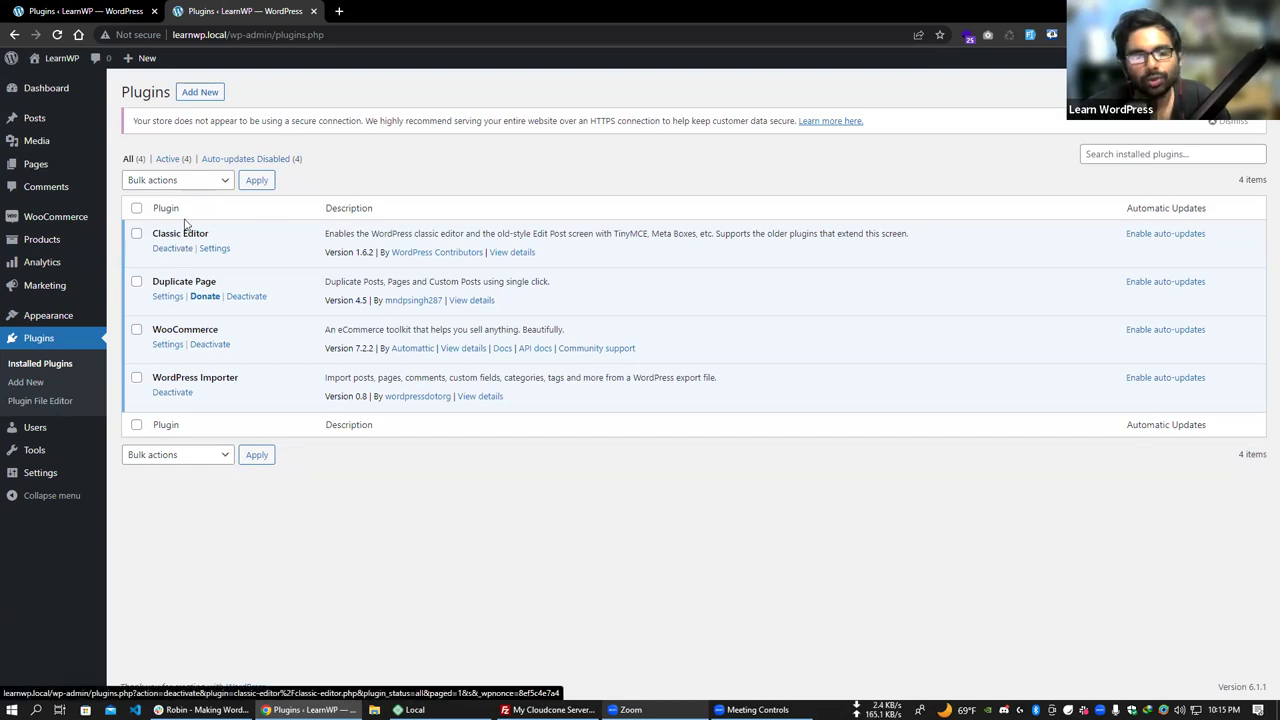
left_click(168, 250)
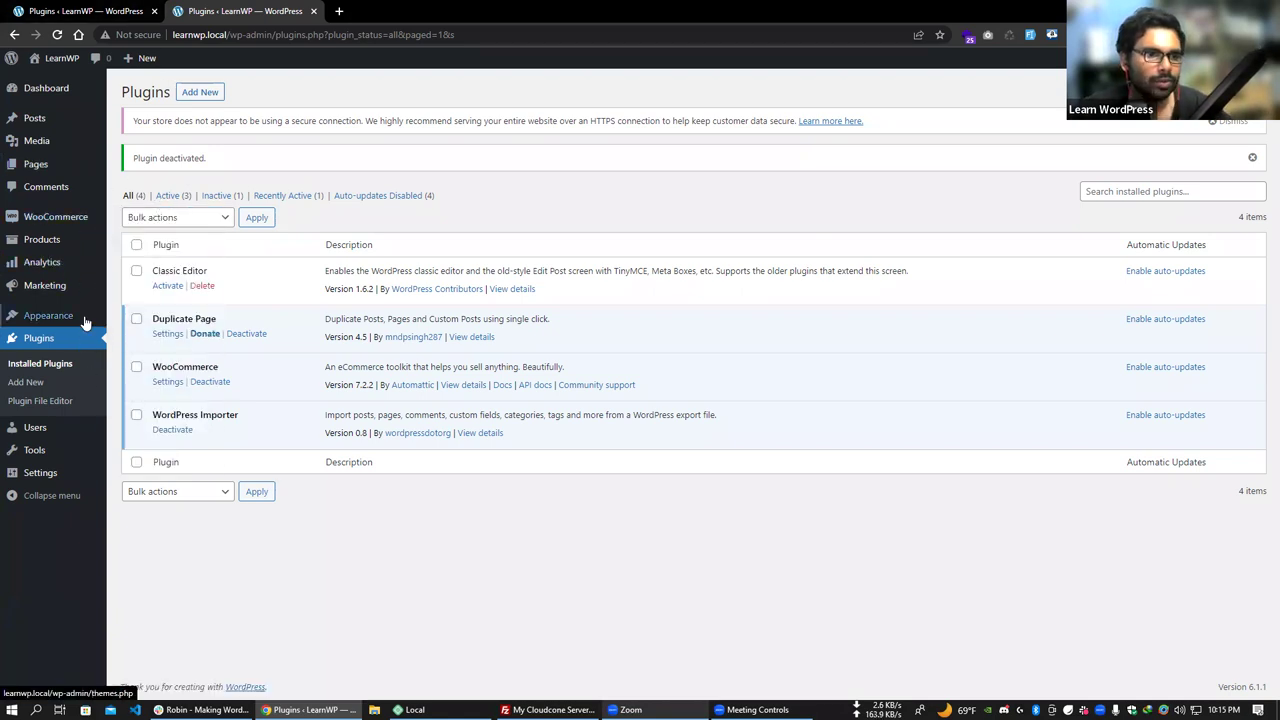
Return to the page for adding plugins, look at the popular plugins, and go back to the featured ones.
left_click(199, 92)
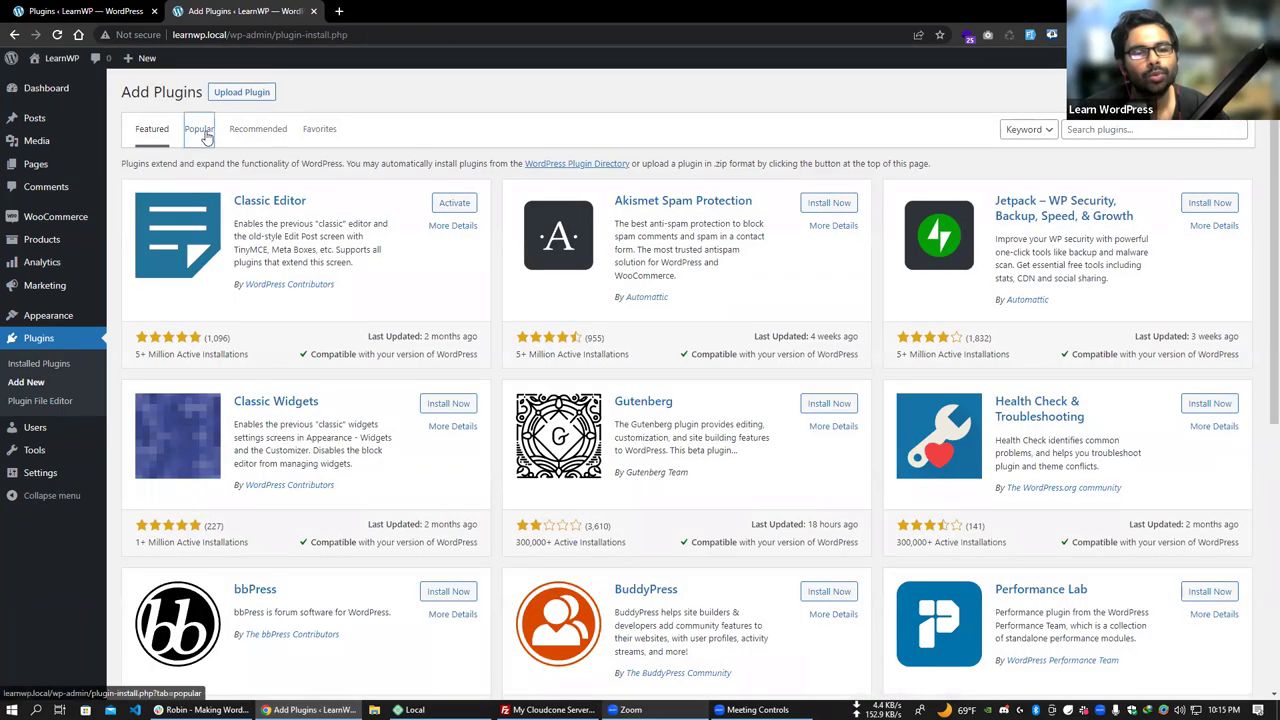
left_click(199, 129)
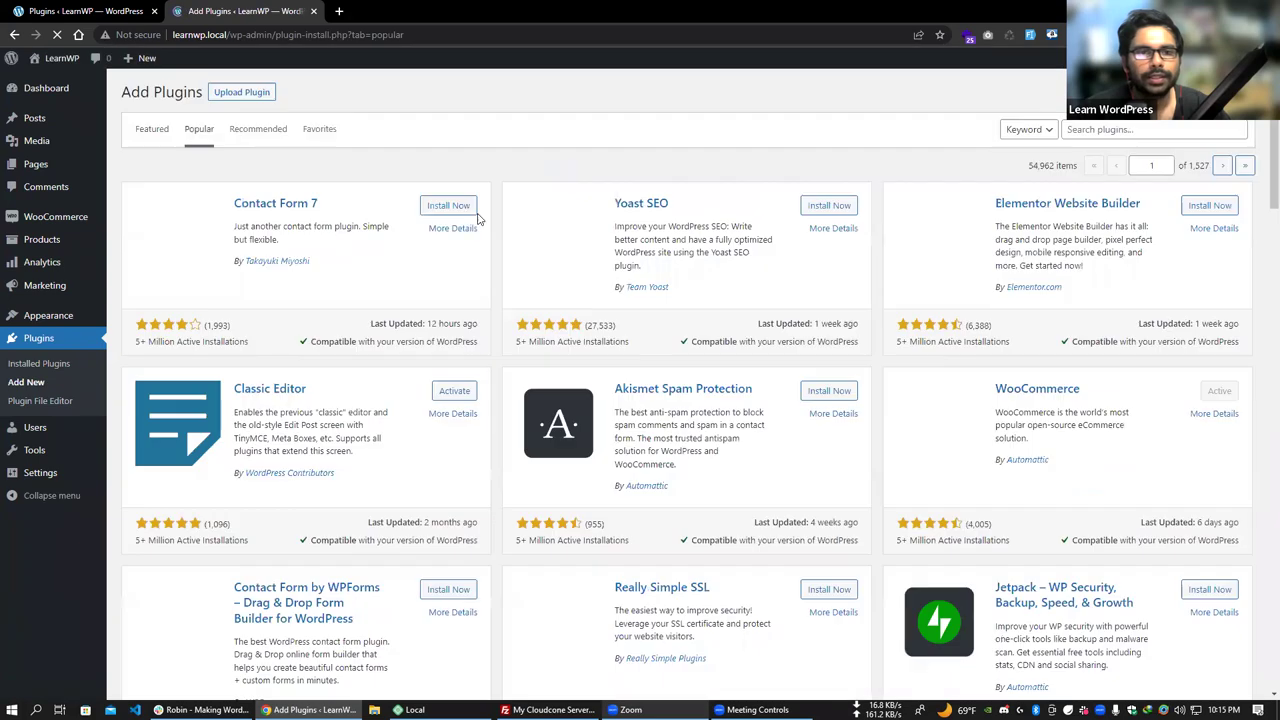
left_click(145, 134)
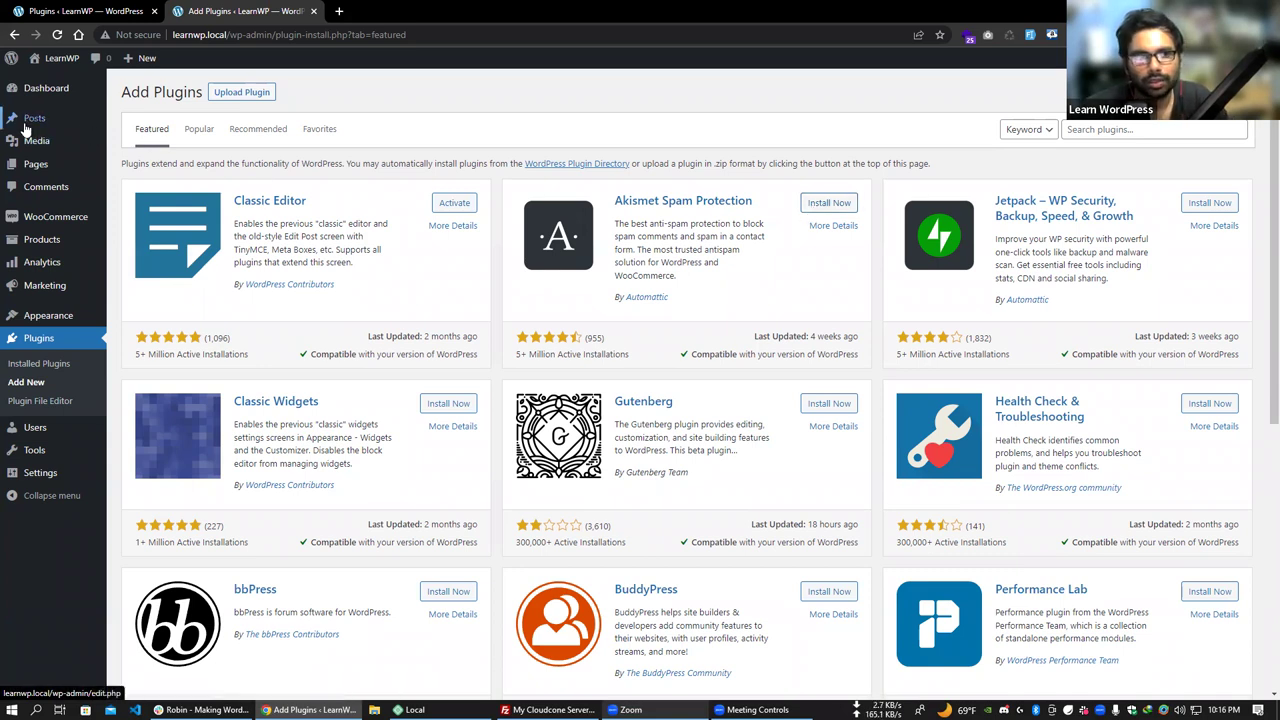
Install and activate the Rollback Update Failure plugin from the featured plugins.
mouse_move(44, 128)
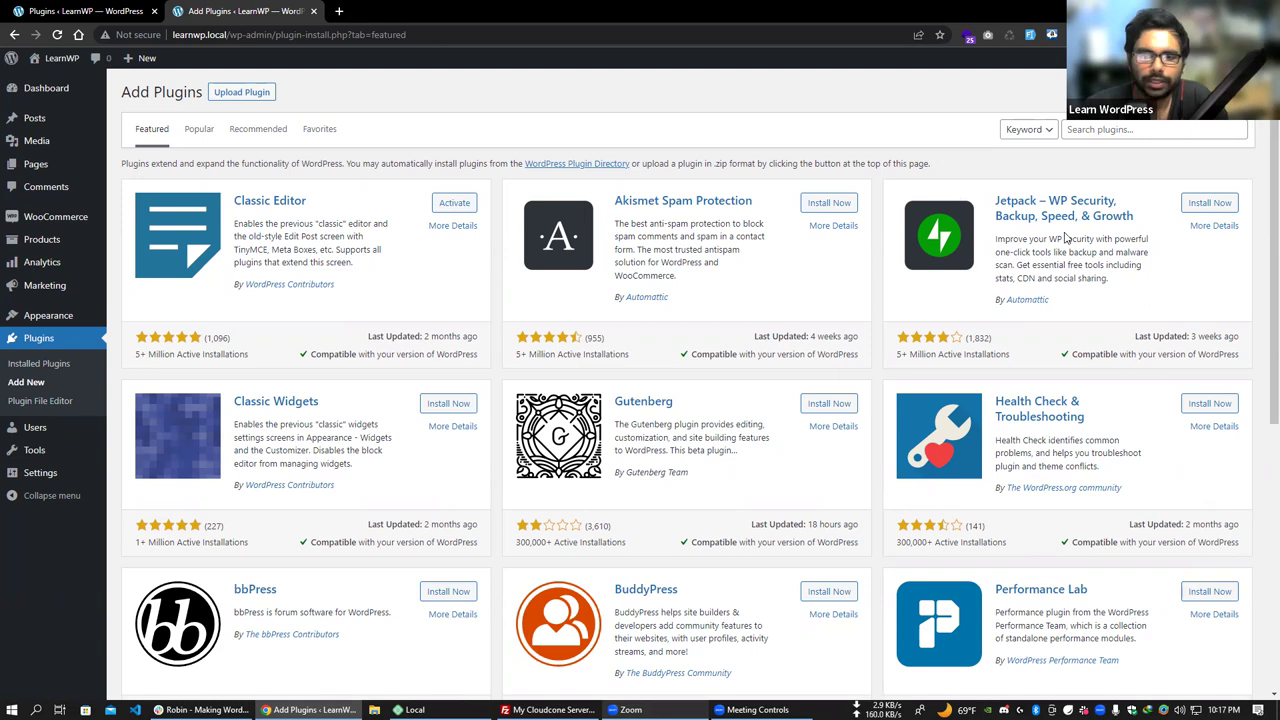
scroll(890, 263, "down", 3)
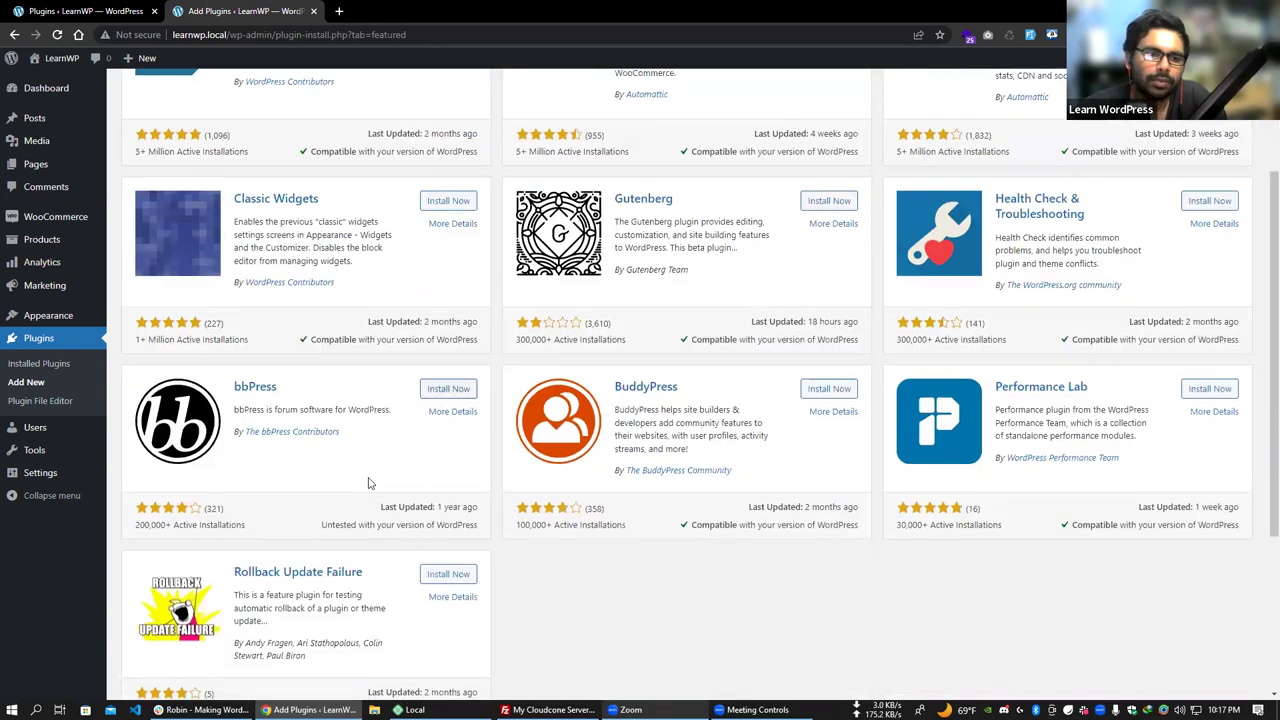
scroll(330, 490, "down", 1)
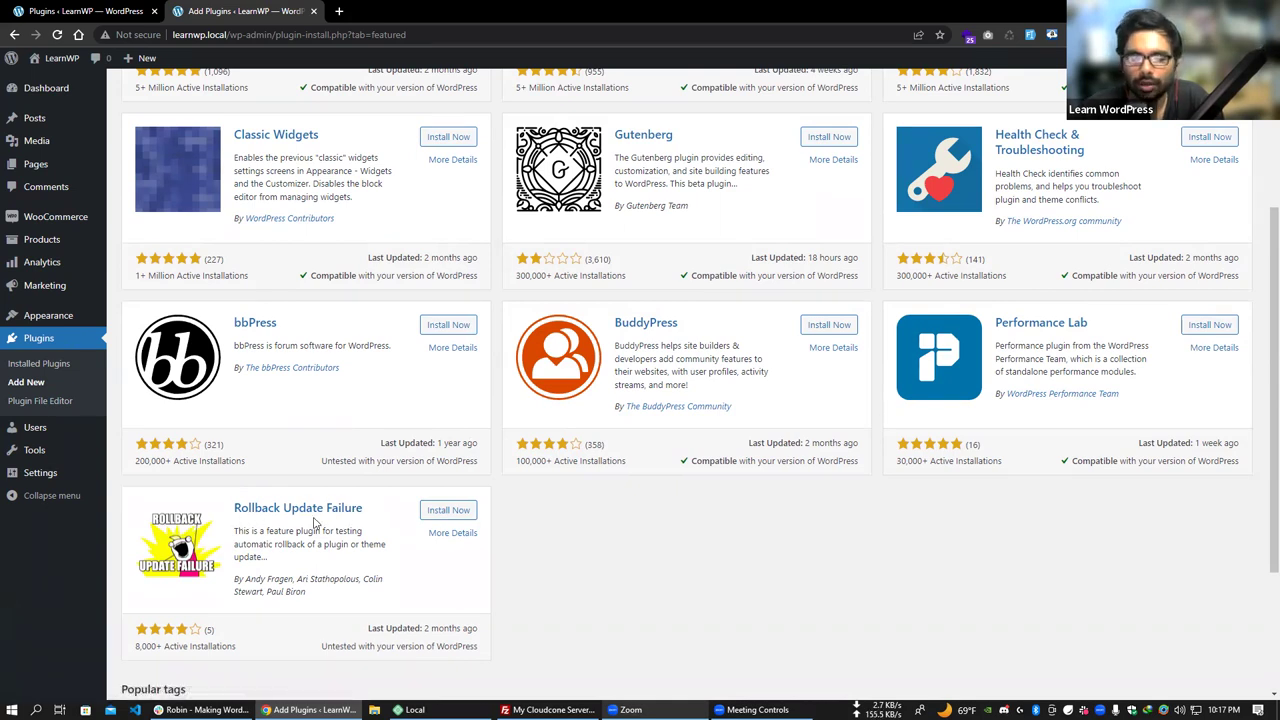
left_click(446, 511)
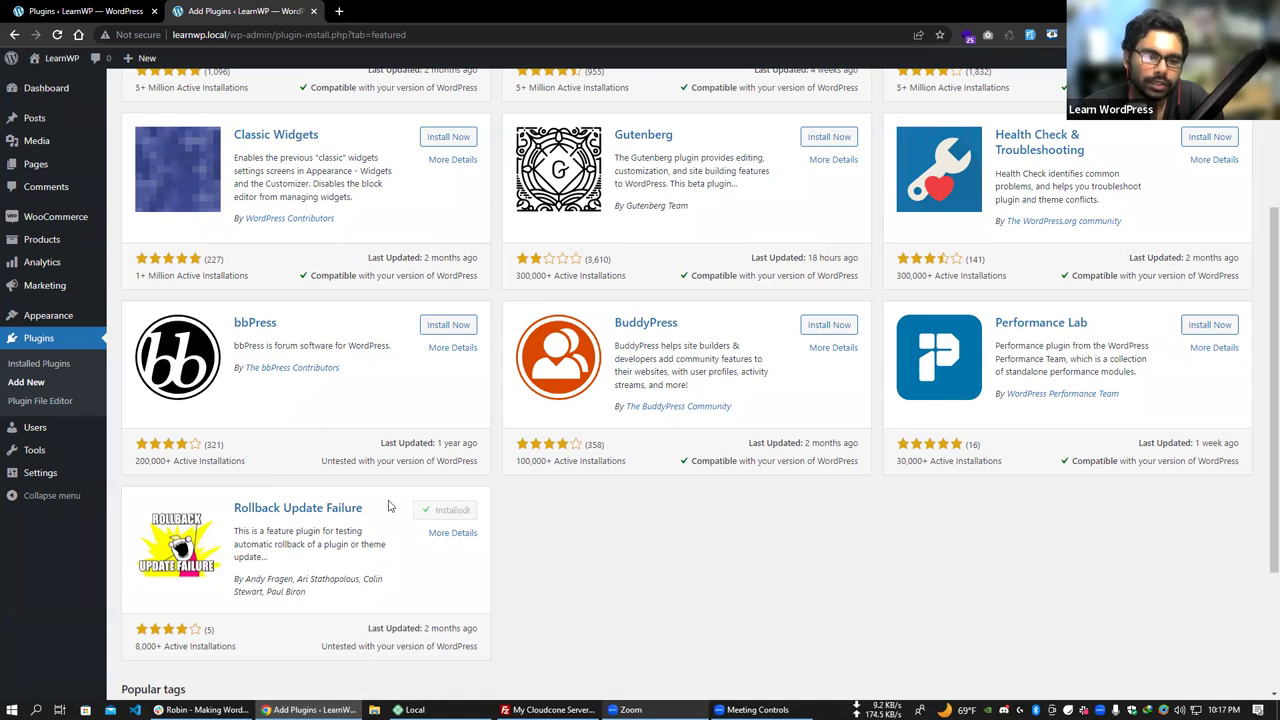
left_click(442, 515)
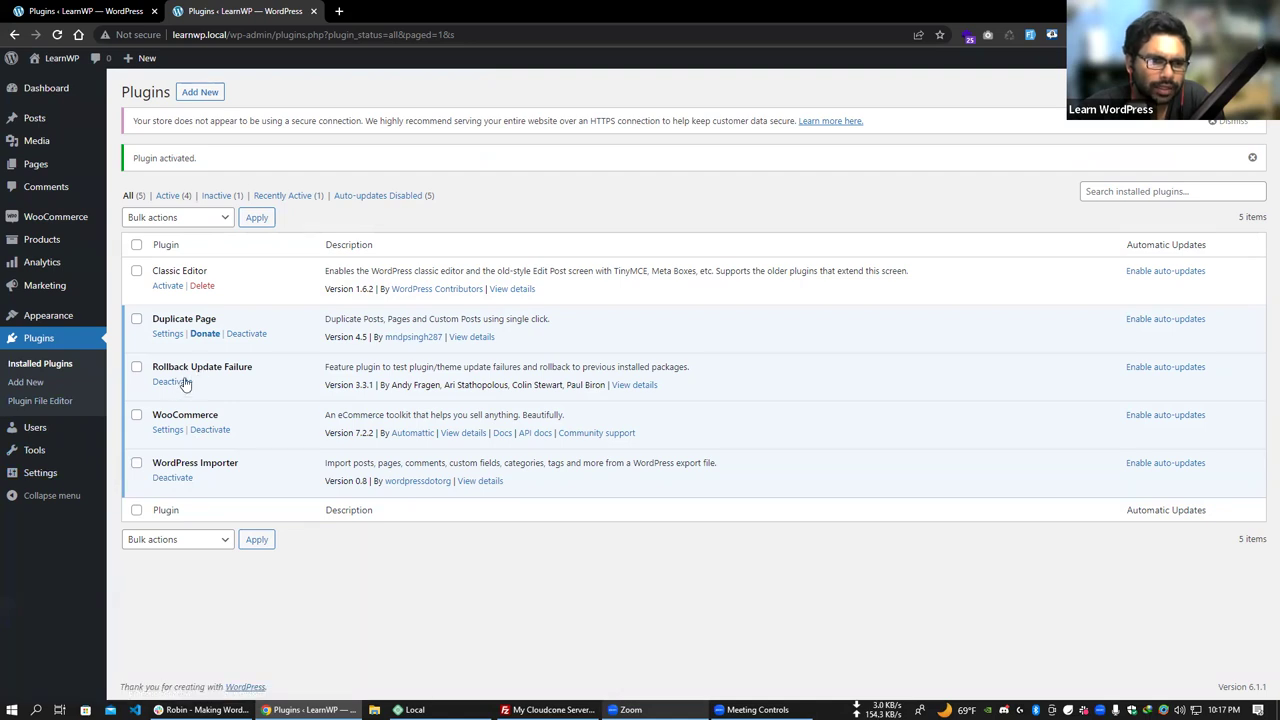
Examine the name and description of the Rollback Update Failure plugin in the list of installed plugins.
mouse_move(58, 482)
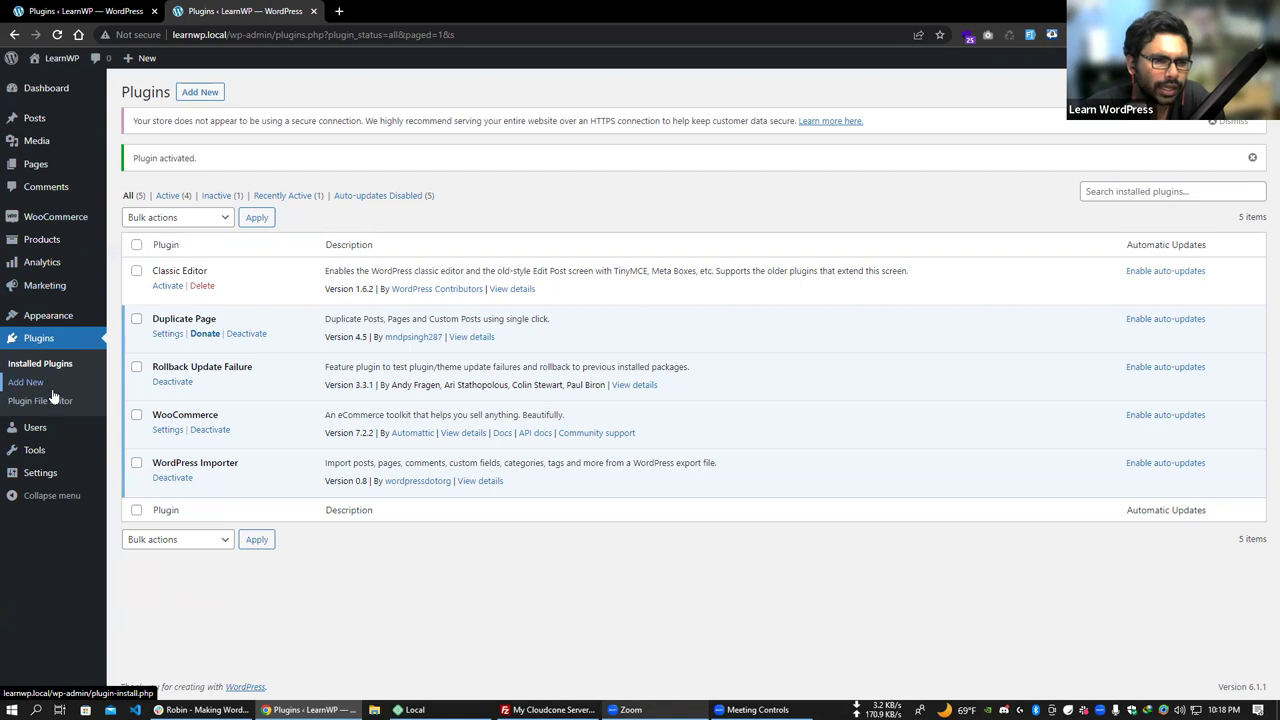
mouse_move(47, 452)
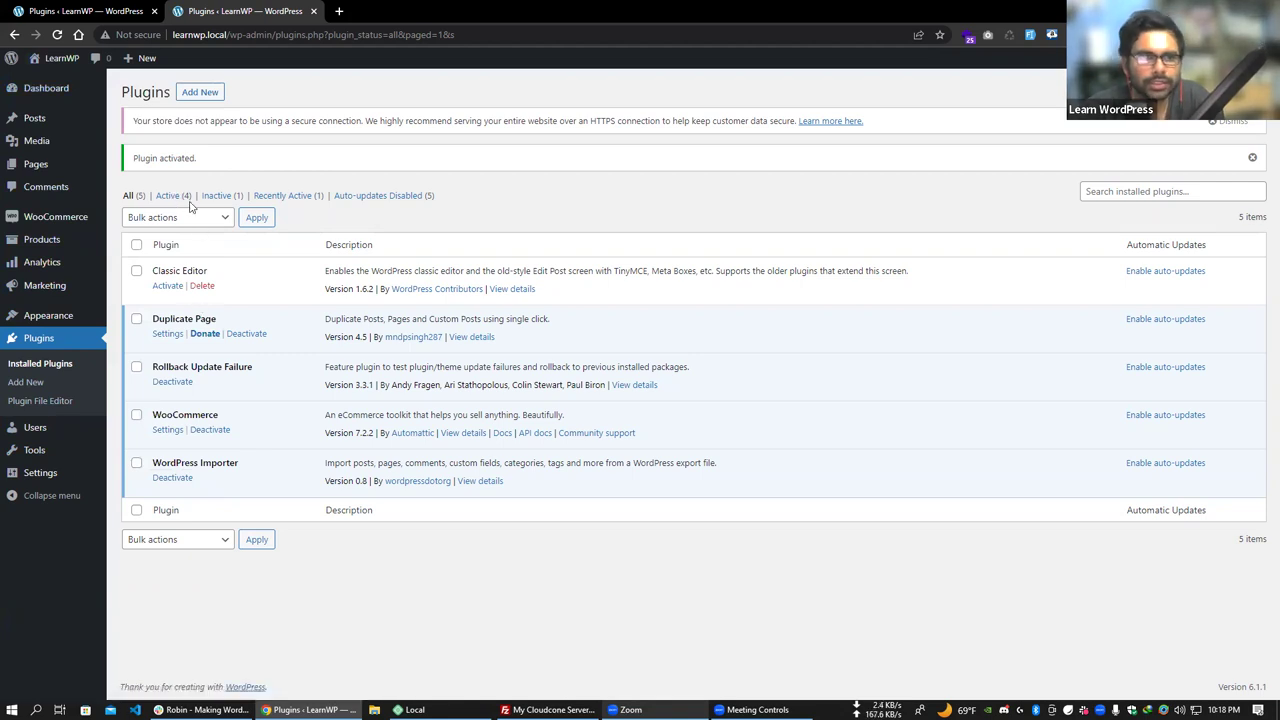
double_click(168, 367)
left_click_drag(326, 367, 688, 367)
left_click(265, 198)
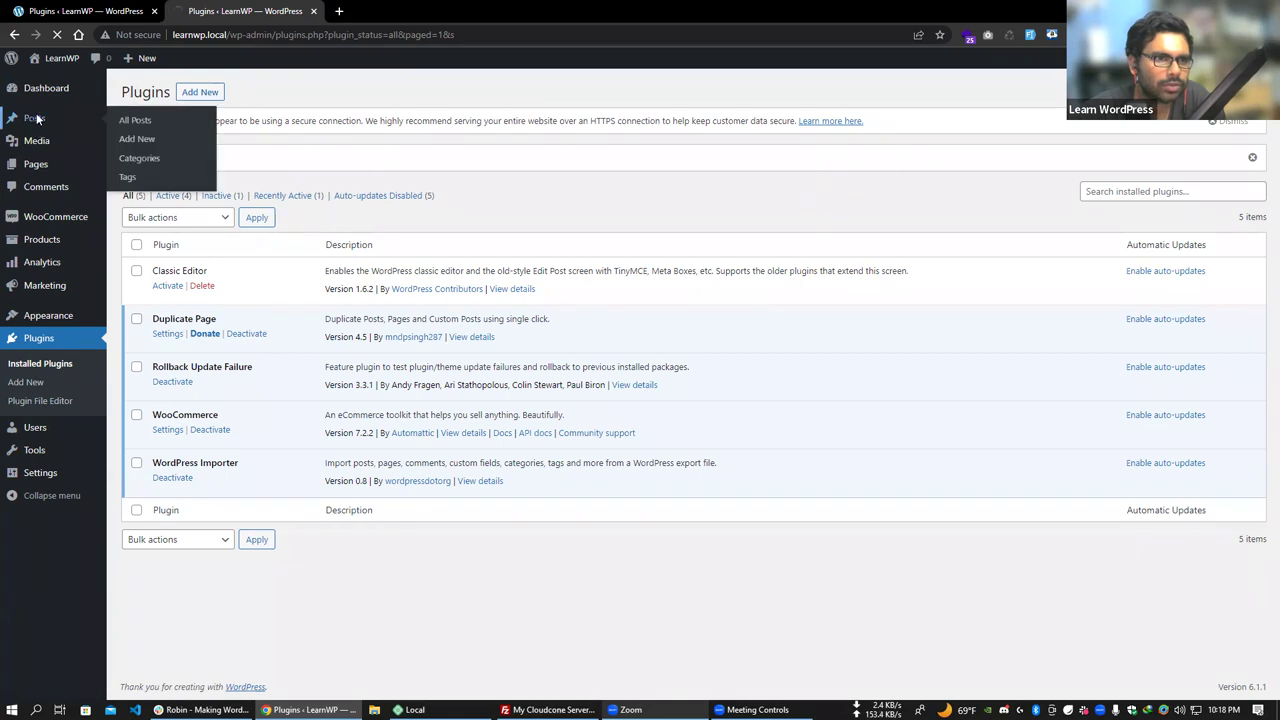
Open the WordPress Updates page in a separate browser tab and look through the admin menu there.
mouse_move(44, 98)
middle_click(128, 107)
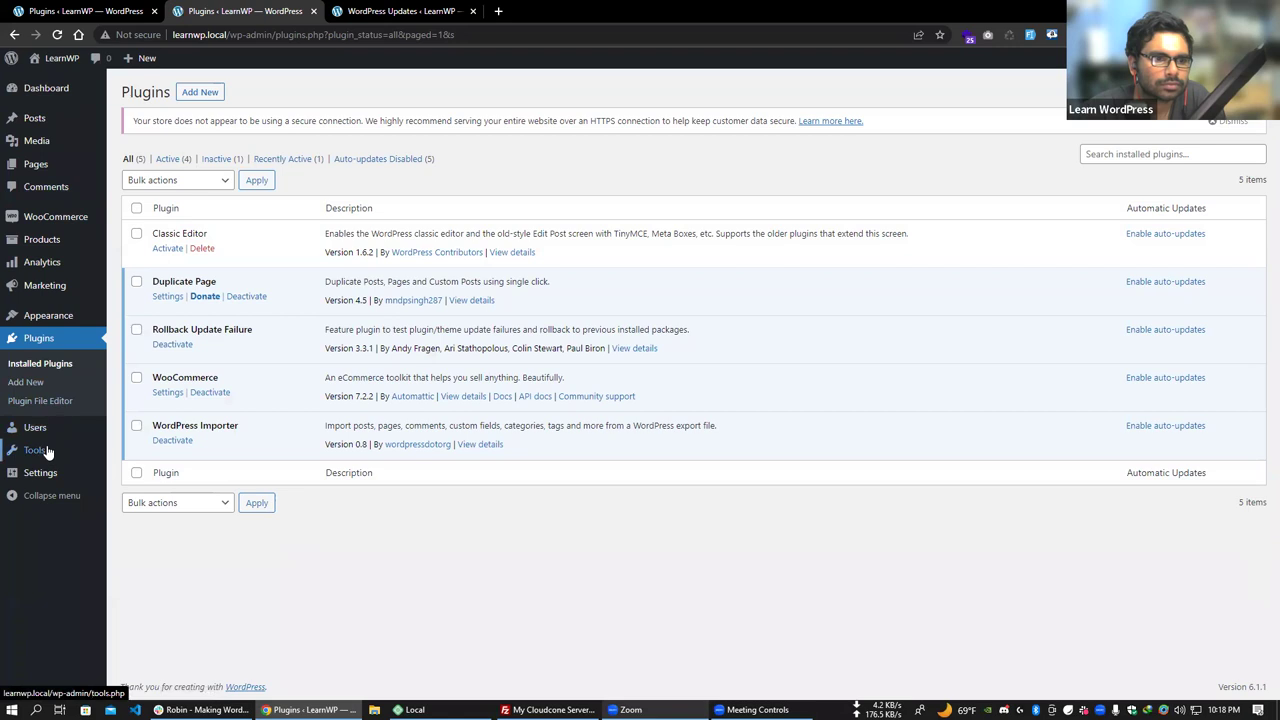
key("ctrl+Tab")
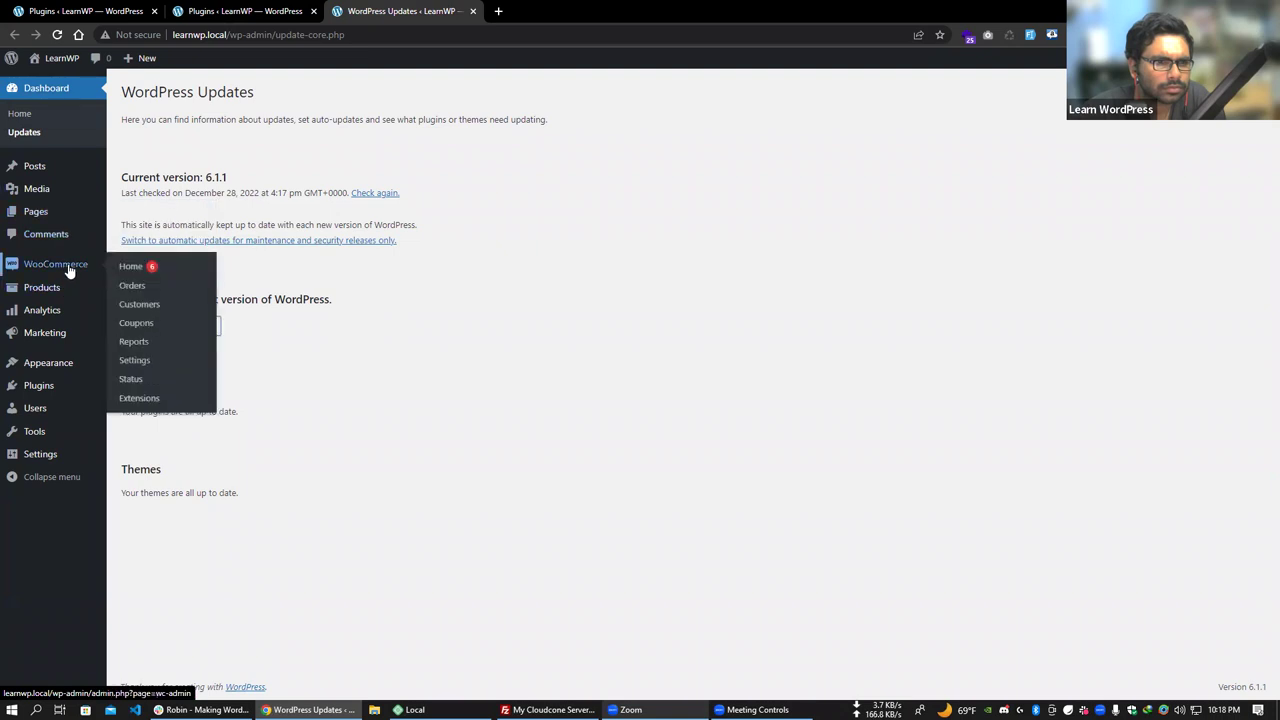
mouse_move(74, 311)
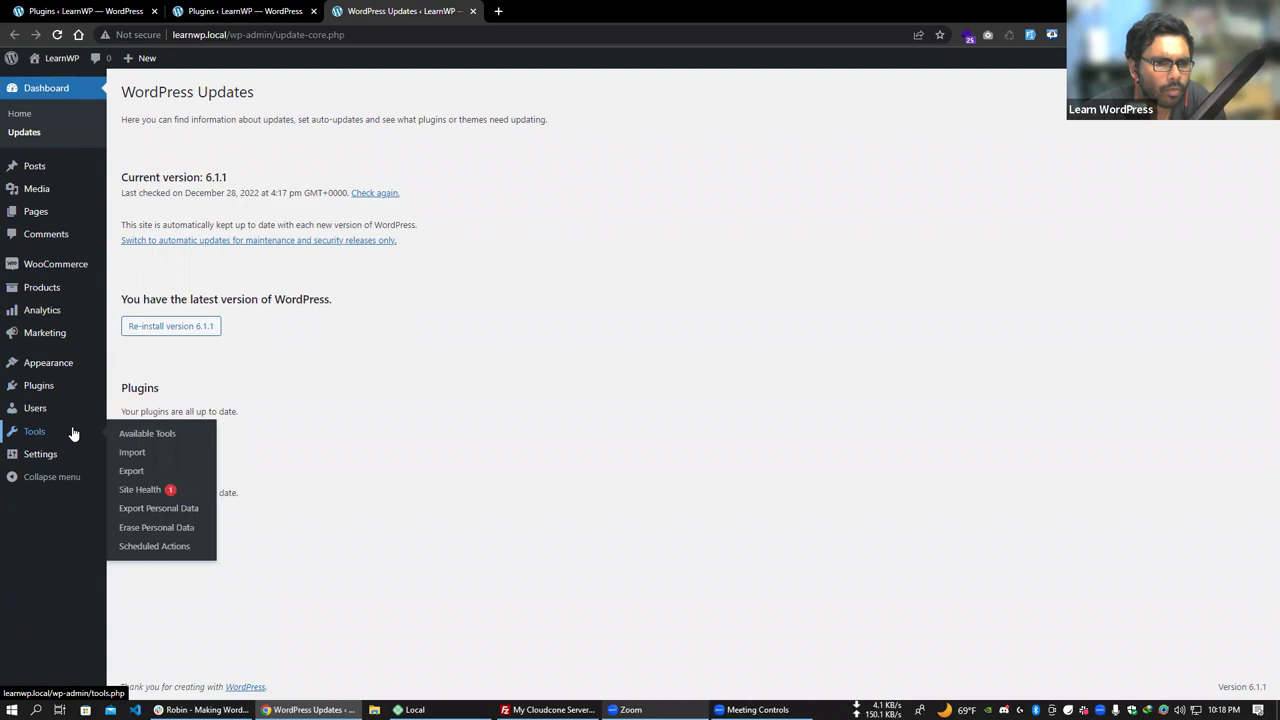
mouse_move(77, 211)
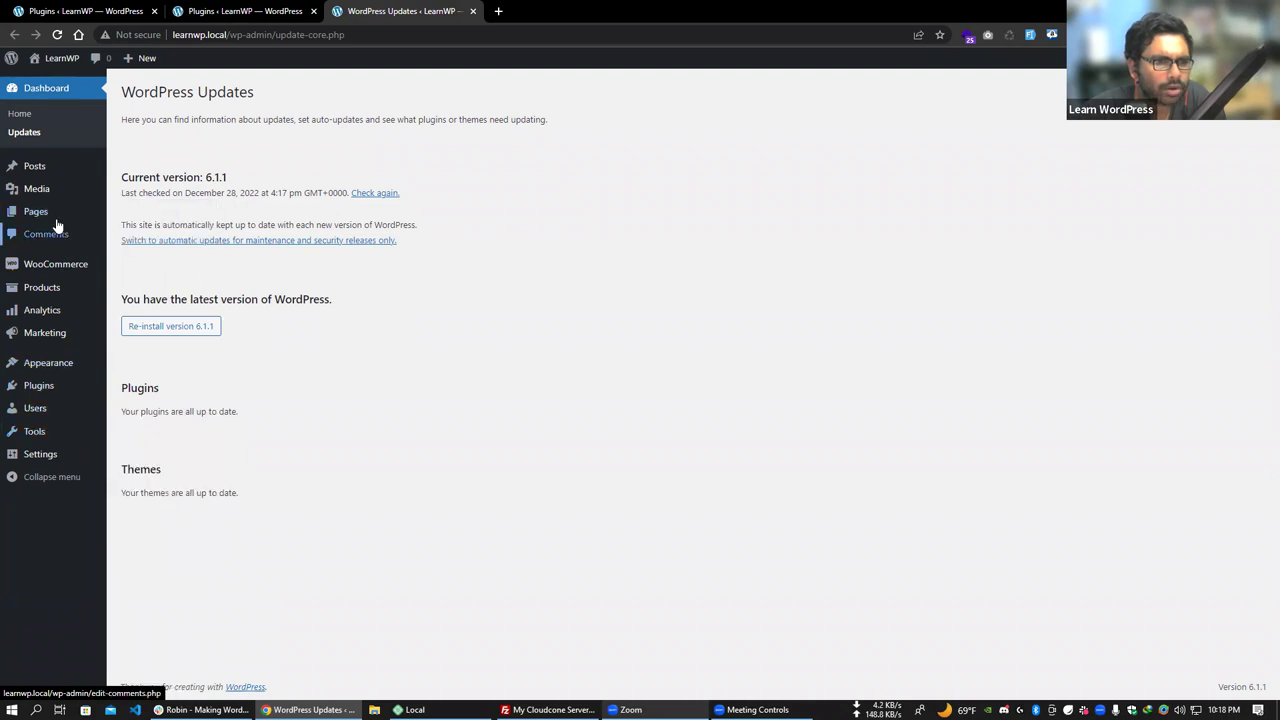
mouse_move(55, 174)
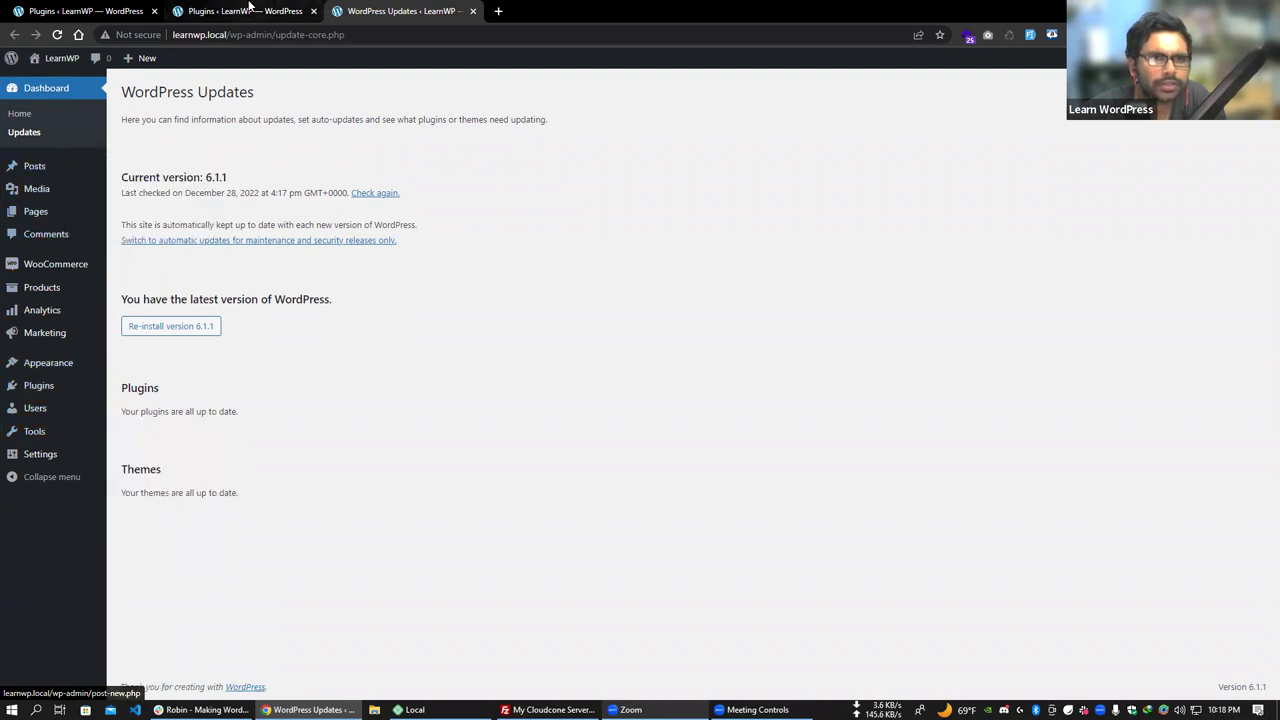
Compare the installed plugins list, its Rollback Update Failure entry and the Settings submenu with the WordPress Updates page.
left_click(238, 11)
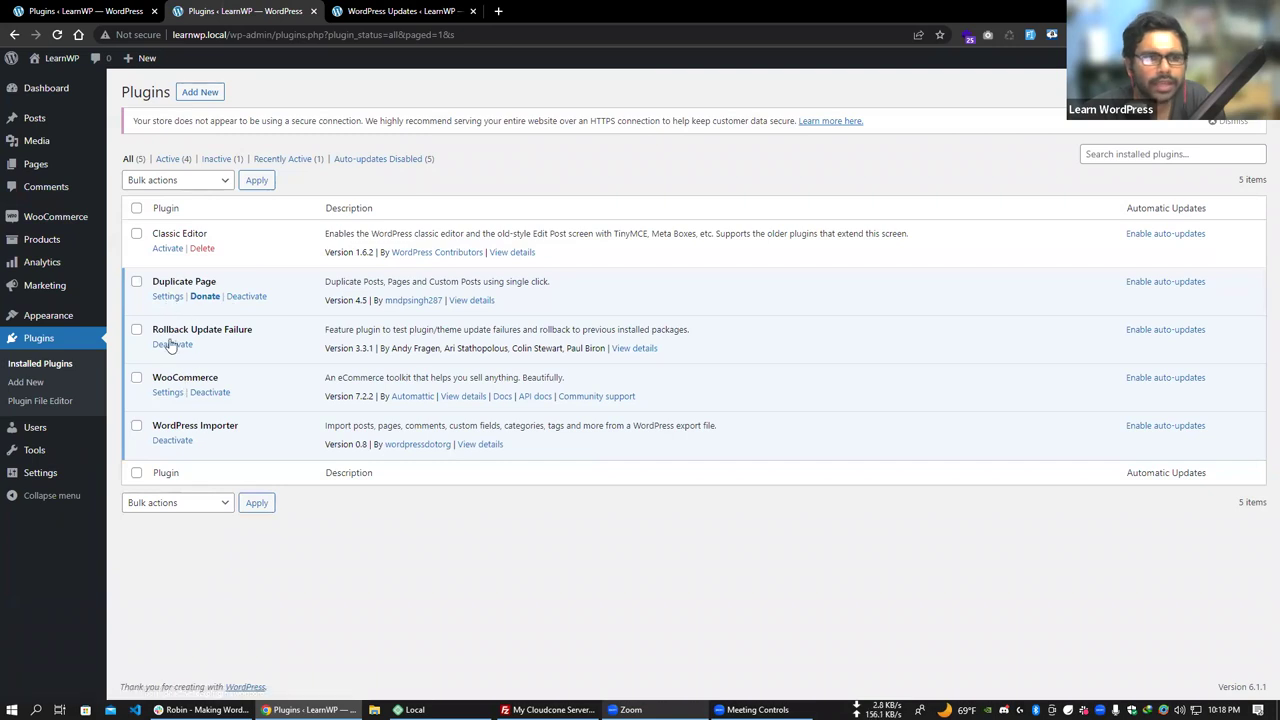
left_click_drag(153, 328, 214, 326)
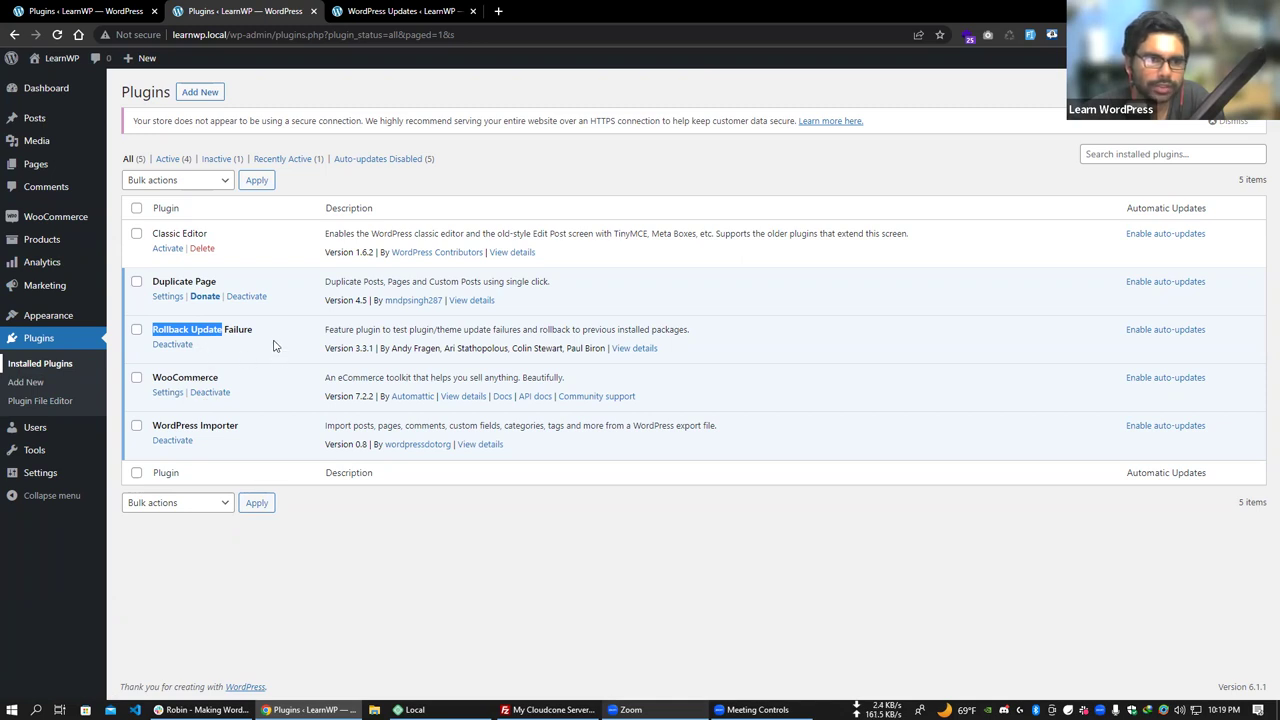
left_click(240, 335)
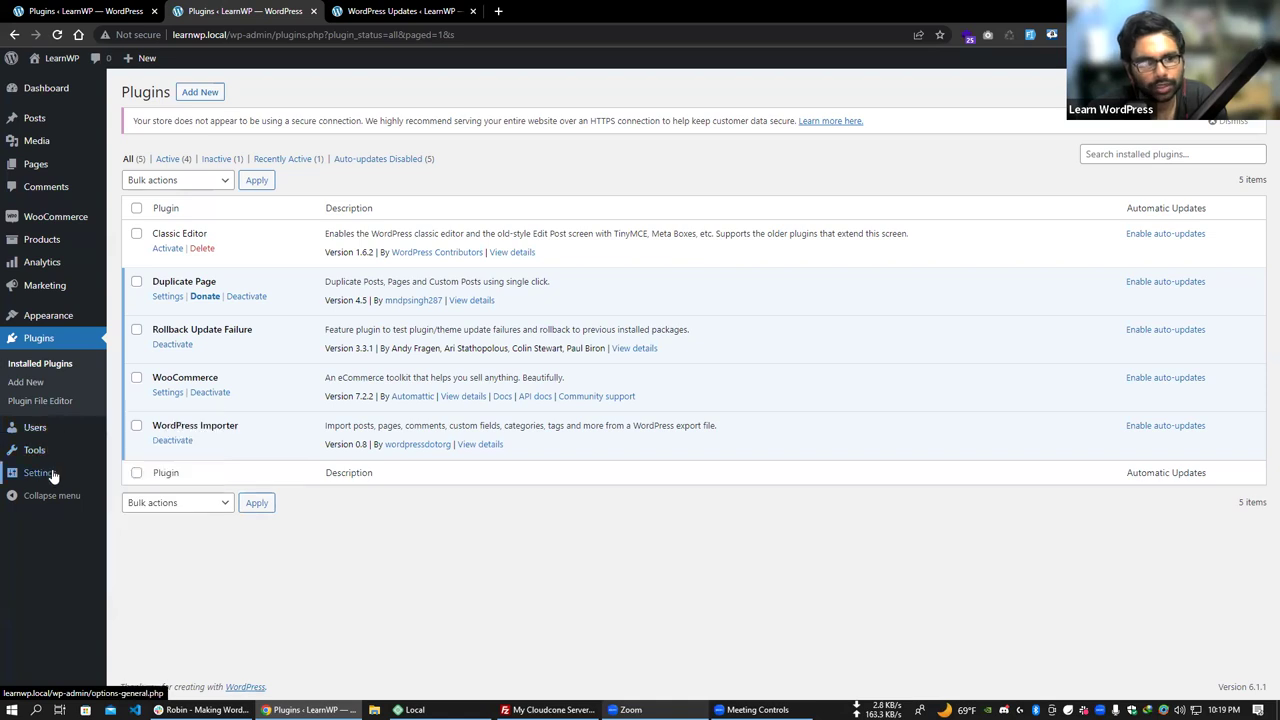
mouse_move(53, 477)
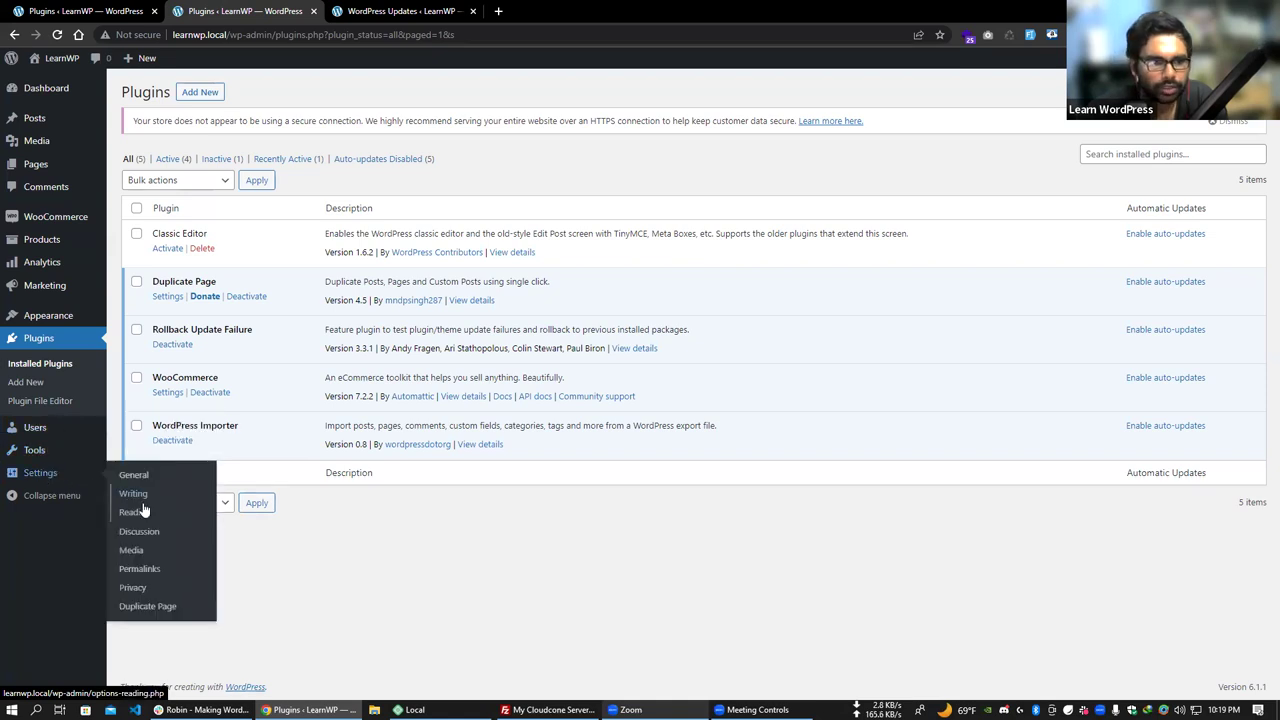
left_click(400, 11)
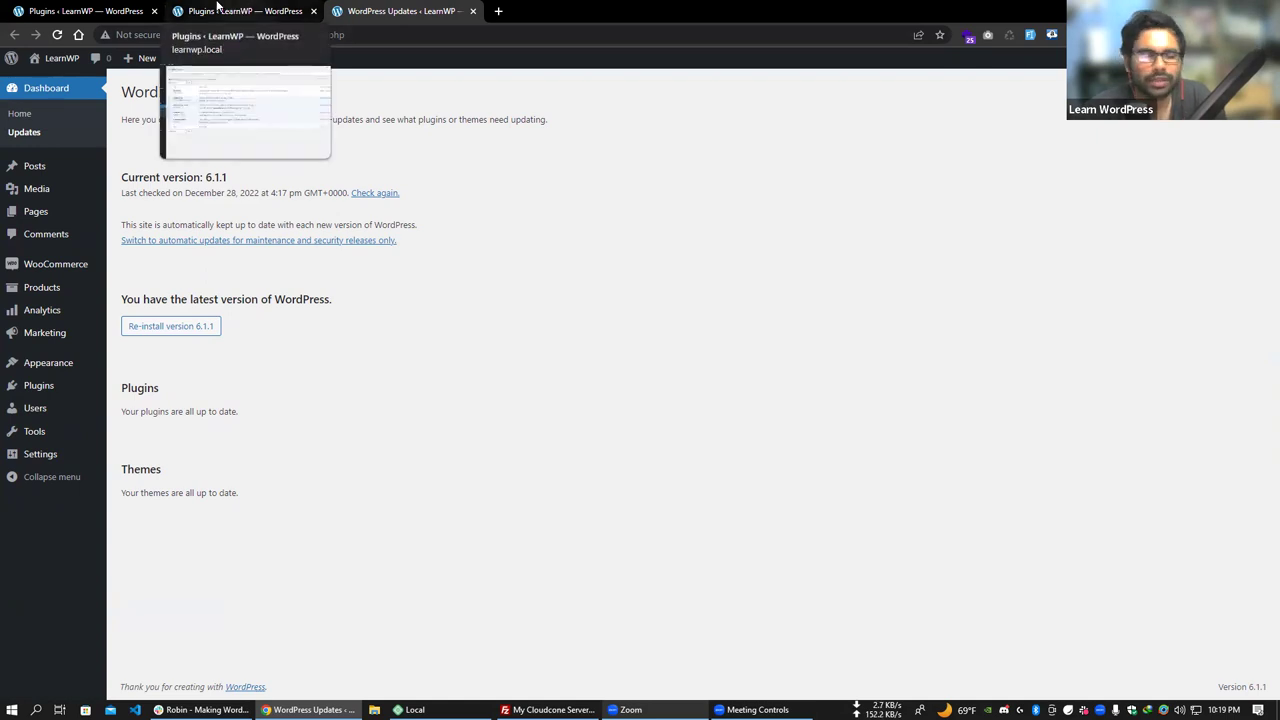
Return to the plugins tab, show the popular plugins on the page for adding plugins, and examine Contact Form 7.
left_click(217, 4)
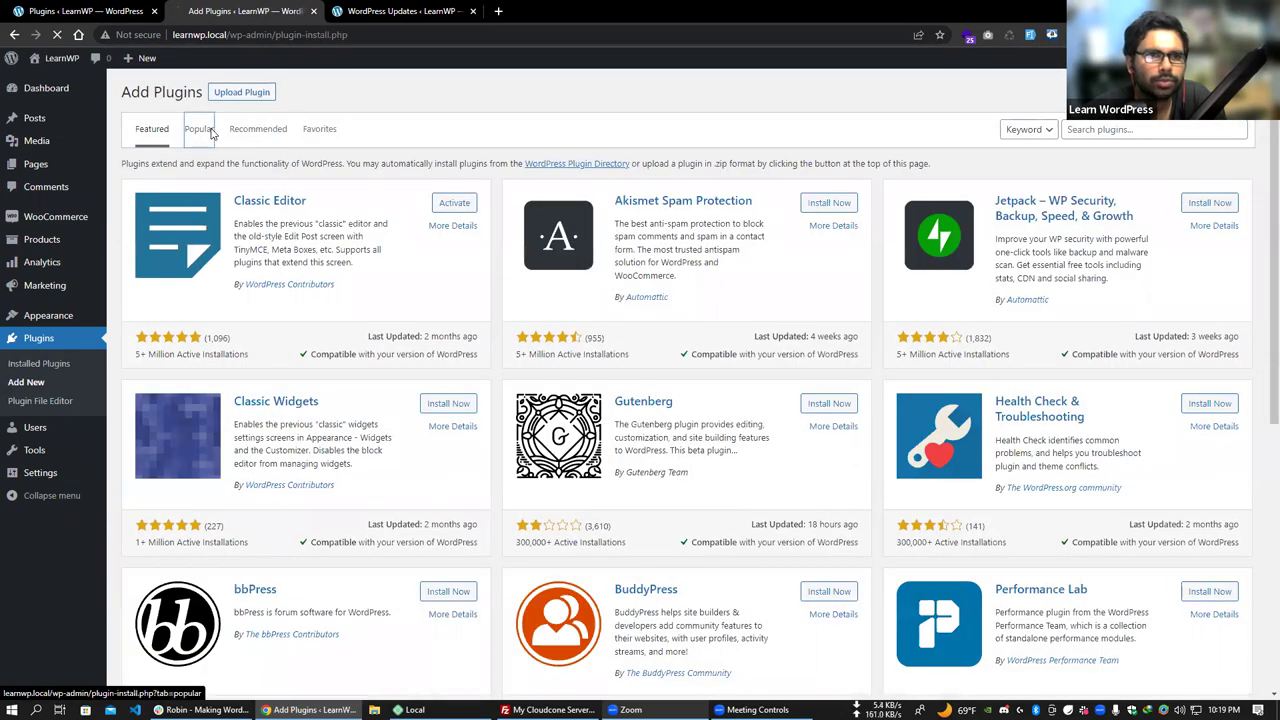
left_click(199, 129)
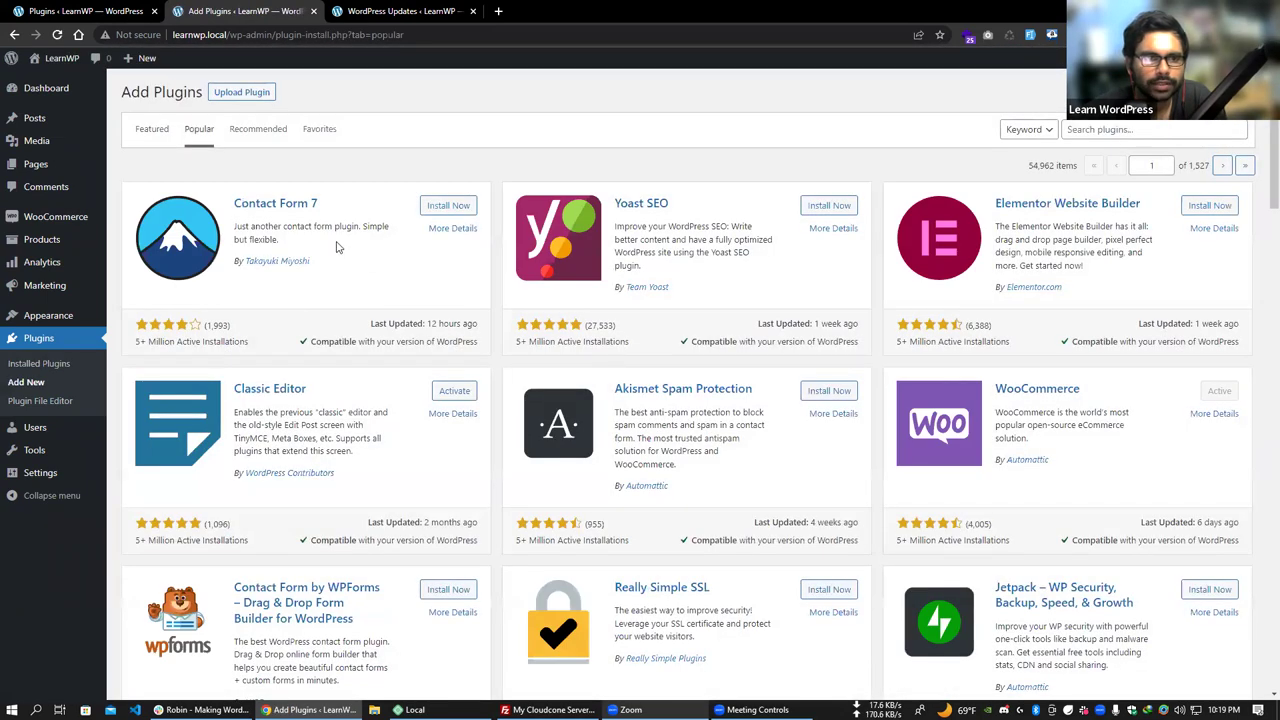
left_click_drag(333, 204, 229, 209)
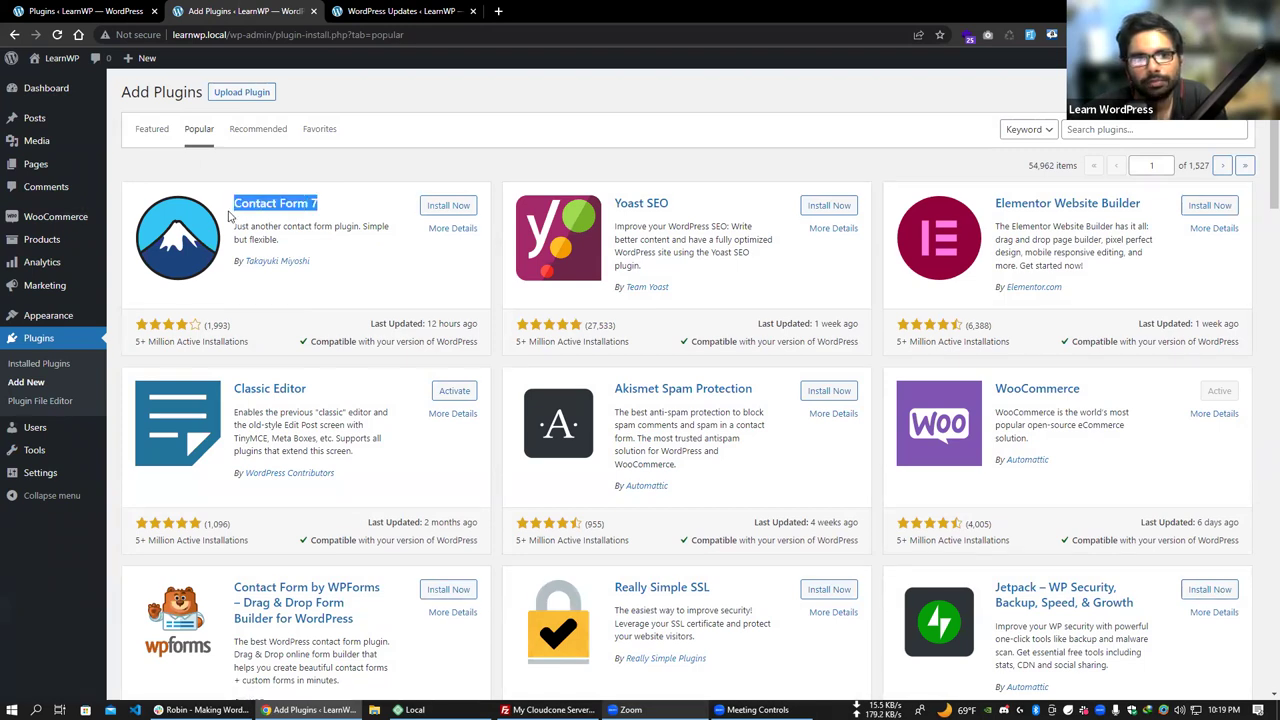
left_click(383, 272)
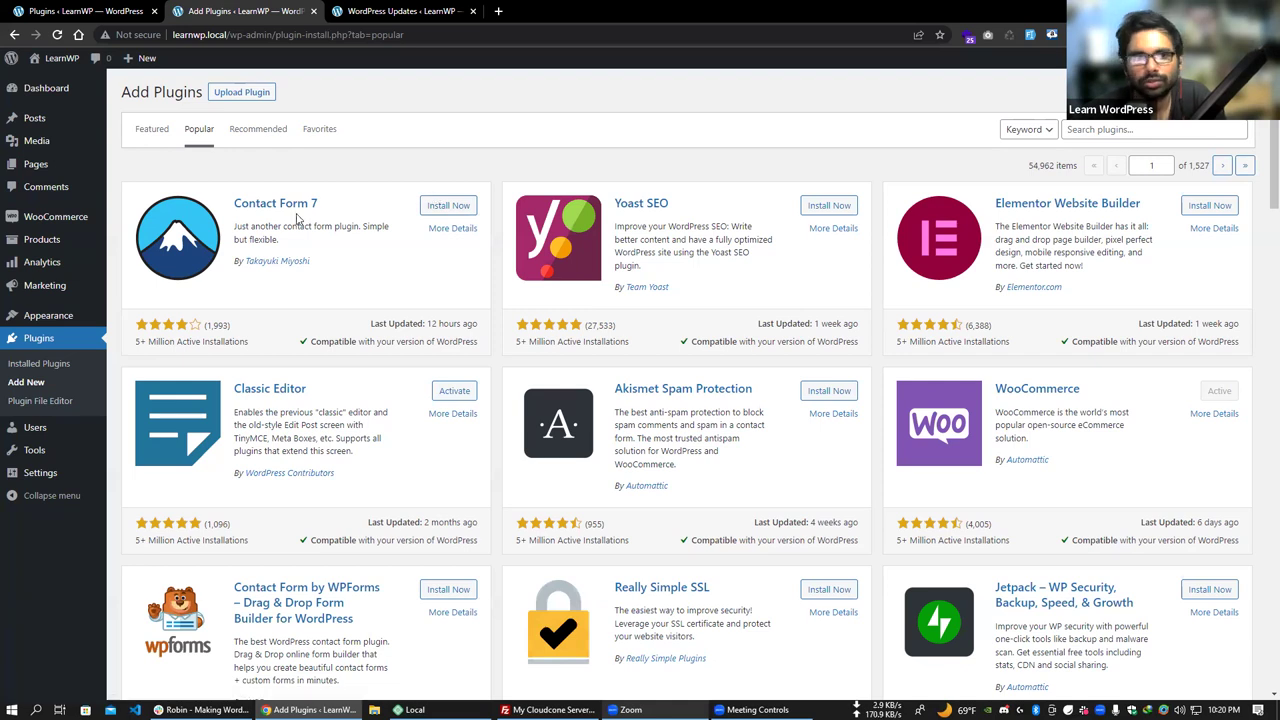
left_click_drag(330, 205, 233, 204)
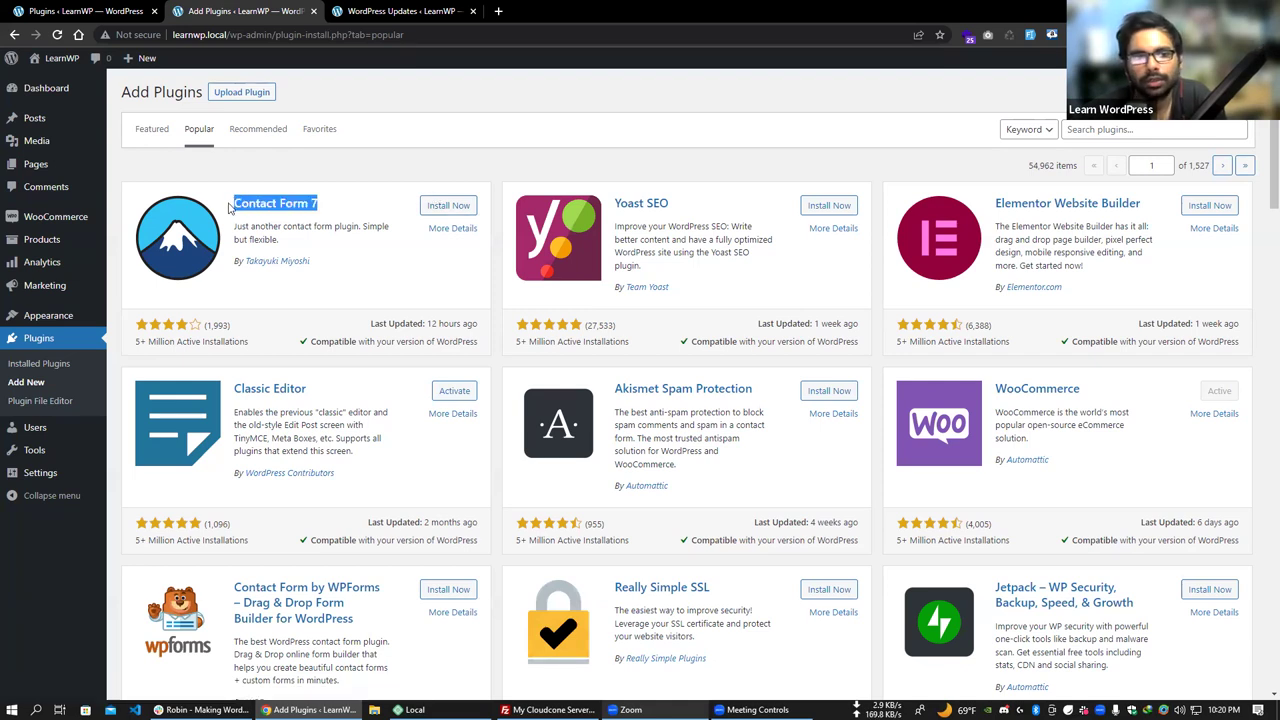
left_click(287, 290)
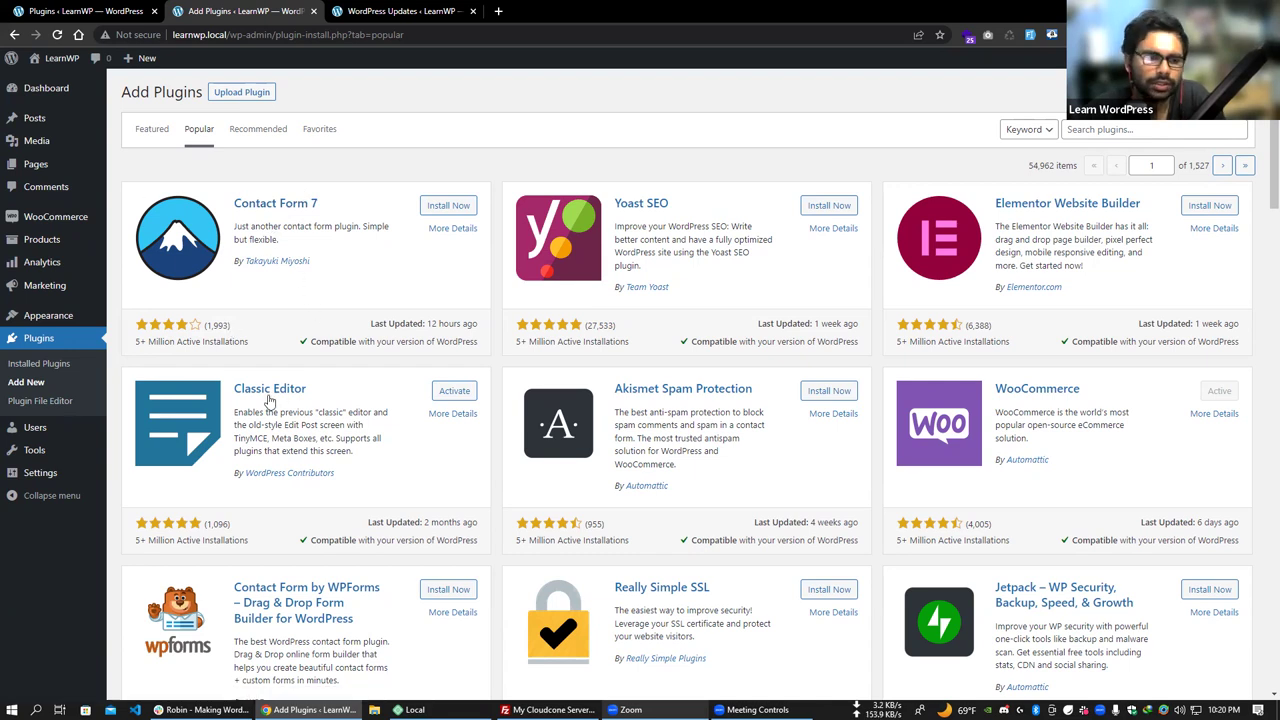
Look through the first page of popular plugins, from Contact Form 7 to the entries near its end.
scroll(268, 410, "down", 1)
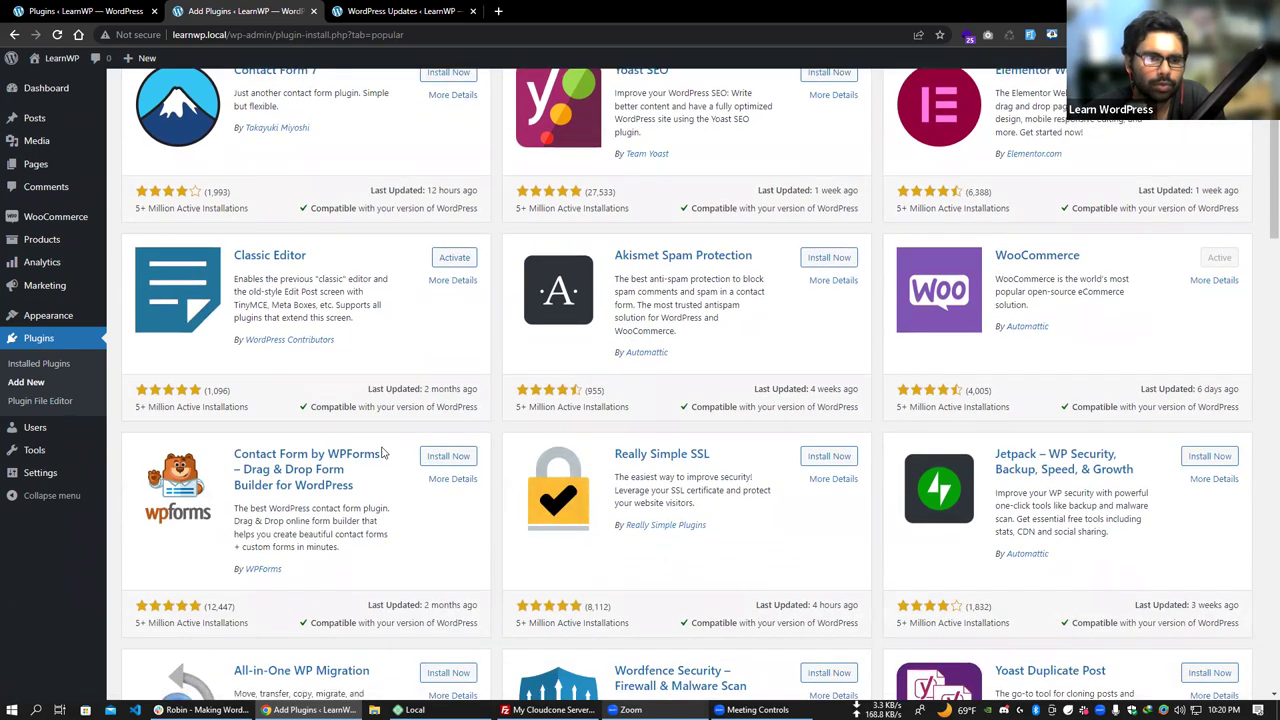
scroll(263, 451, "down", 3)
scroll(175, 418, "down", 3)
scroll(185, 422, "down", 3)
scroll(190, 400, "down", 1)
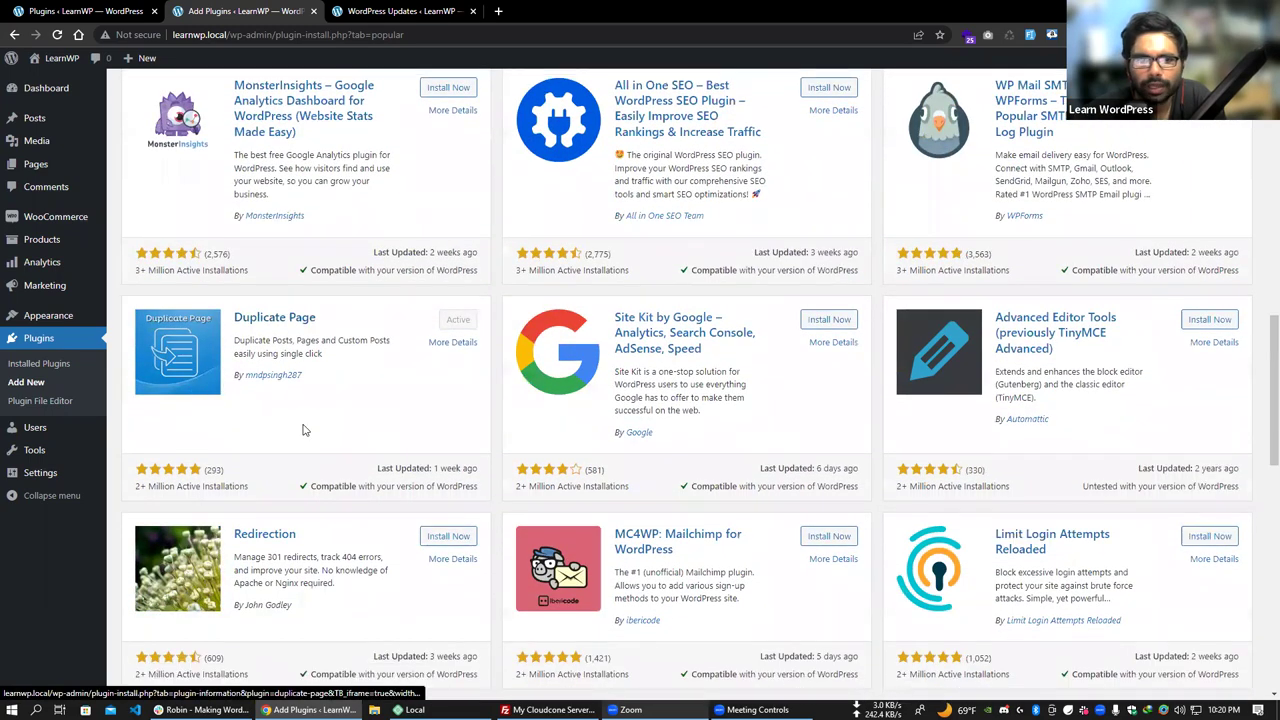
scroll(305, 430, "down", 4)
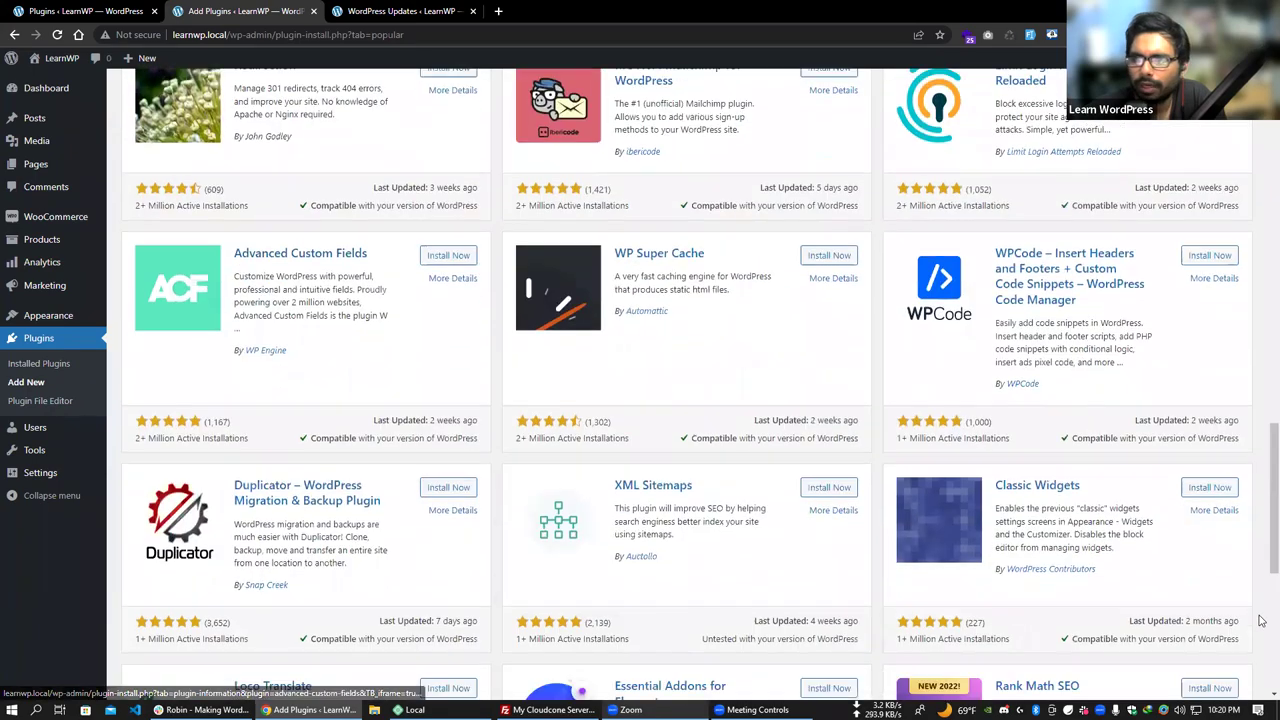
scroll(1260, 621, "down", 3)
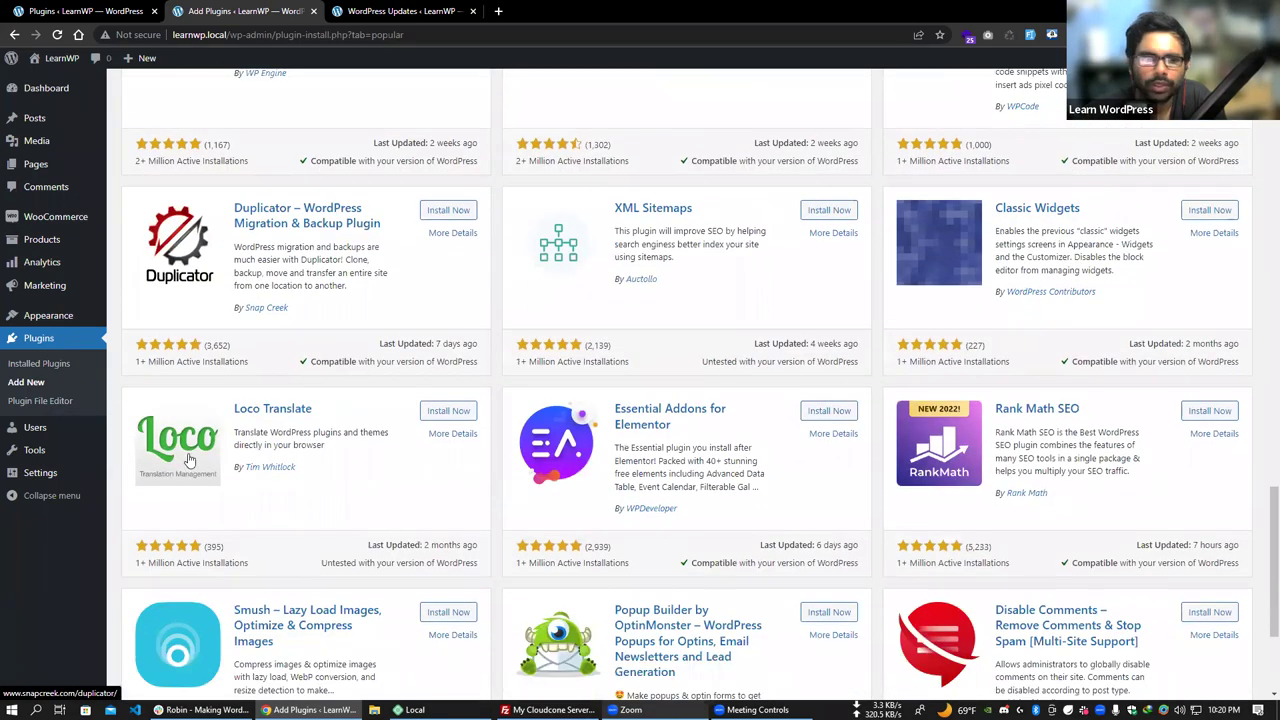
scroll(280, 250, "up", 18)
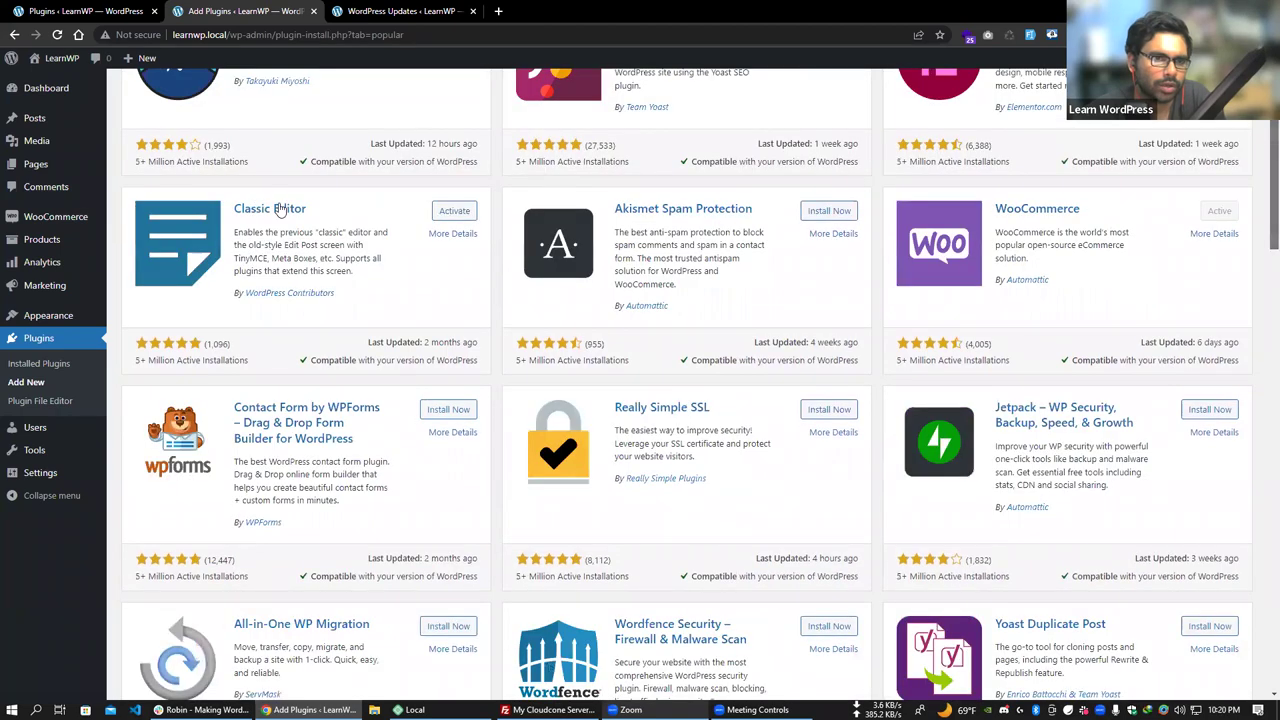
Install and activate the Contact Form 7 plugin from the popular plugins.
scroll(300, 210, "up", 2)
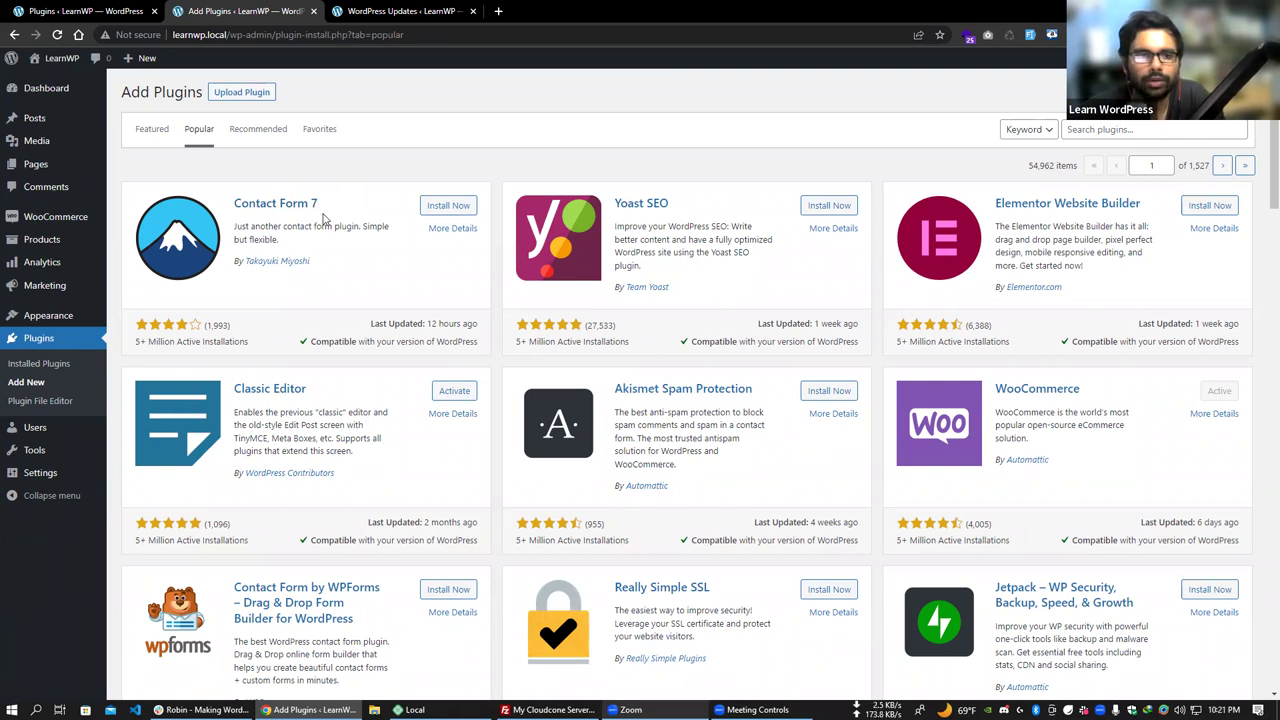
left_click(448, 207)
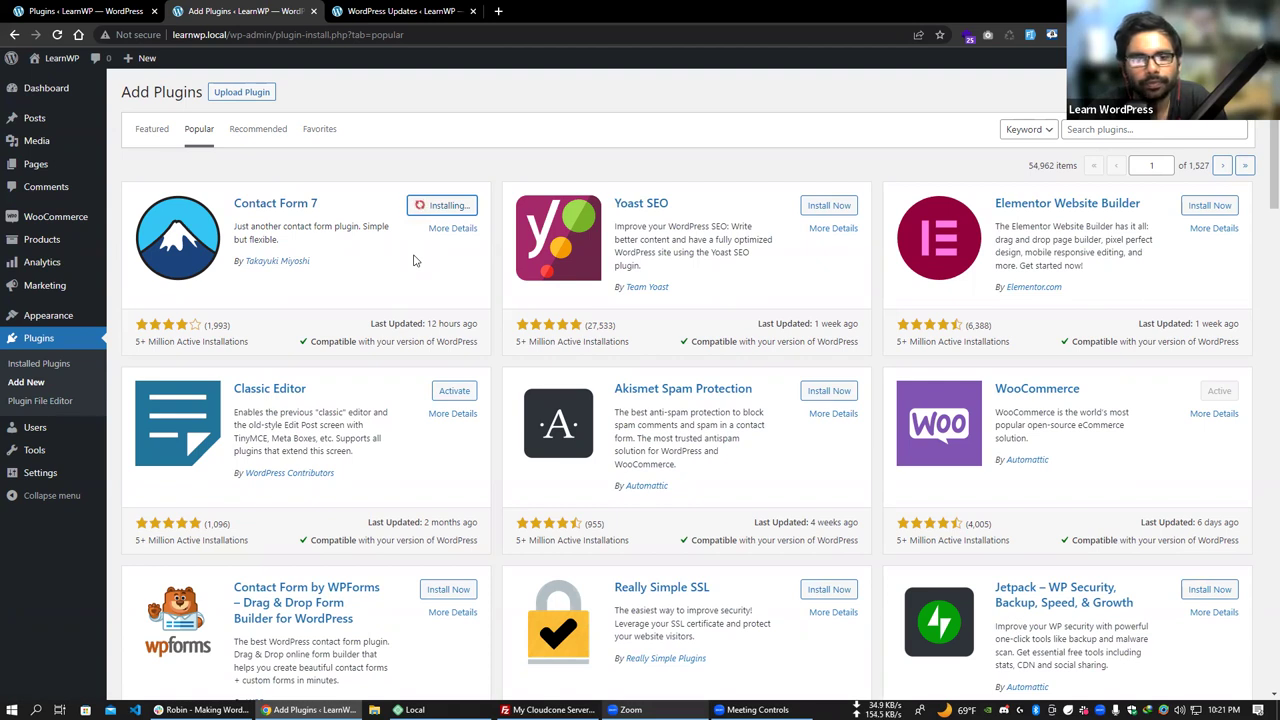
left_click(452, 207)
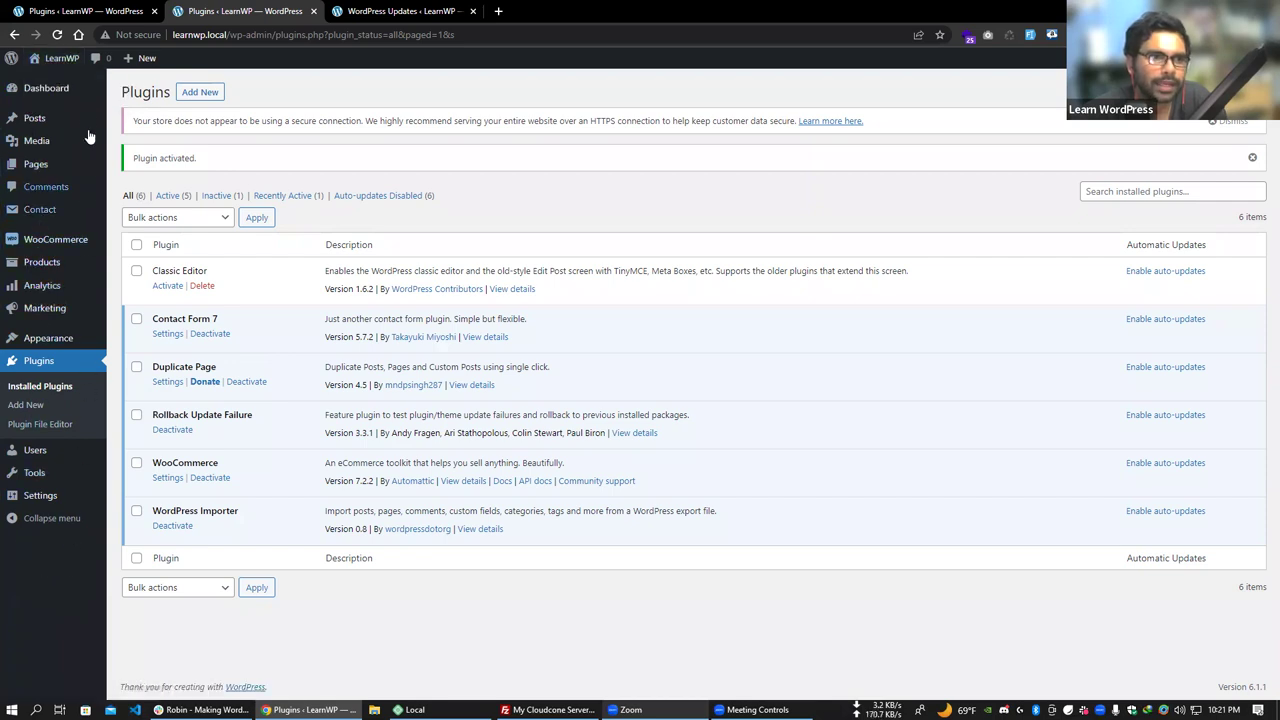
Check the admin menu and the Contact Form 7 entry among the installed plugins, and open the plugin's settings.
mouse_move(33, 495)
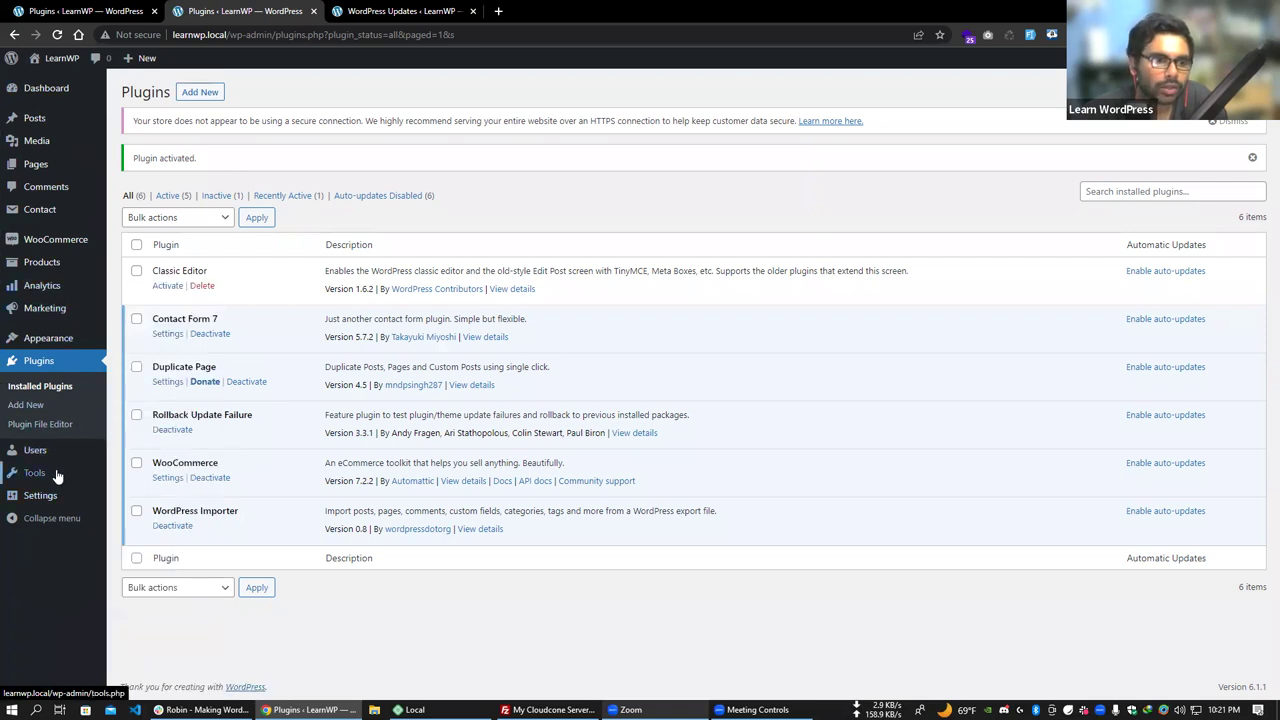
mouse_move(56, 477)
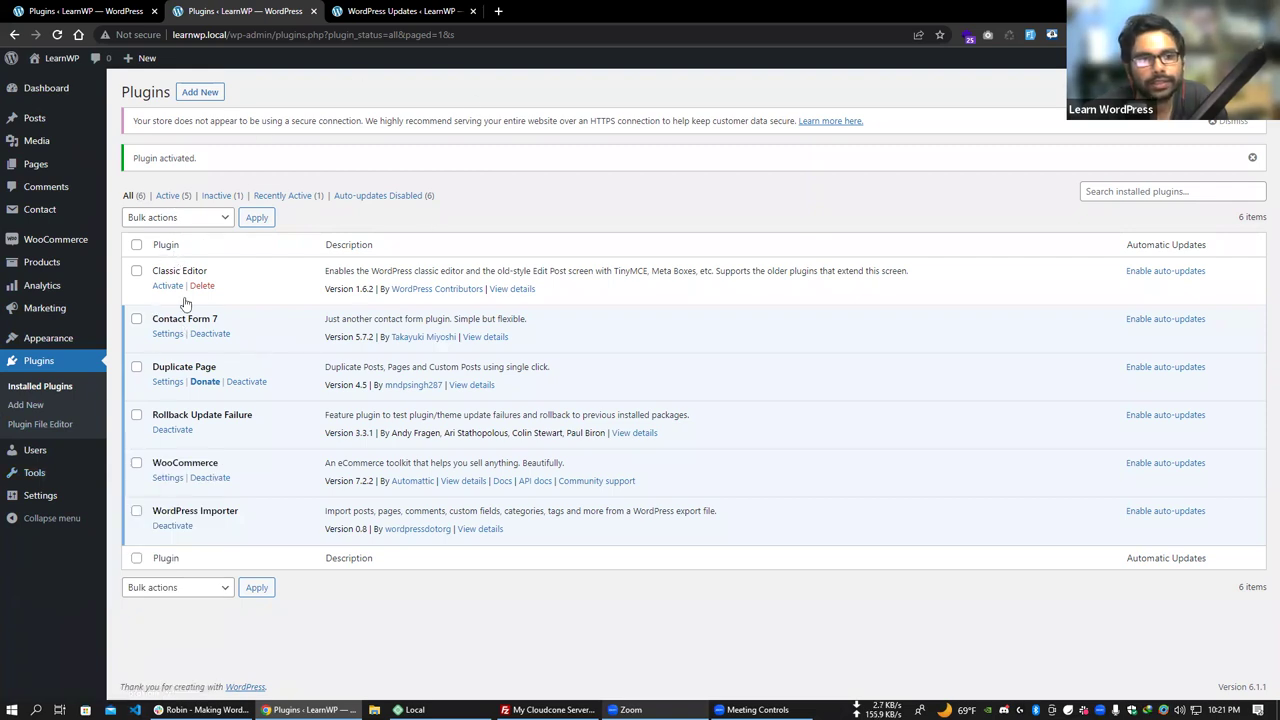
left_click_drag(153, 318, 220, 318)
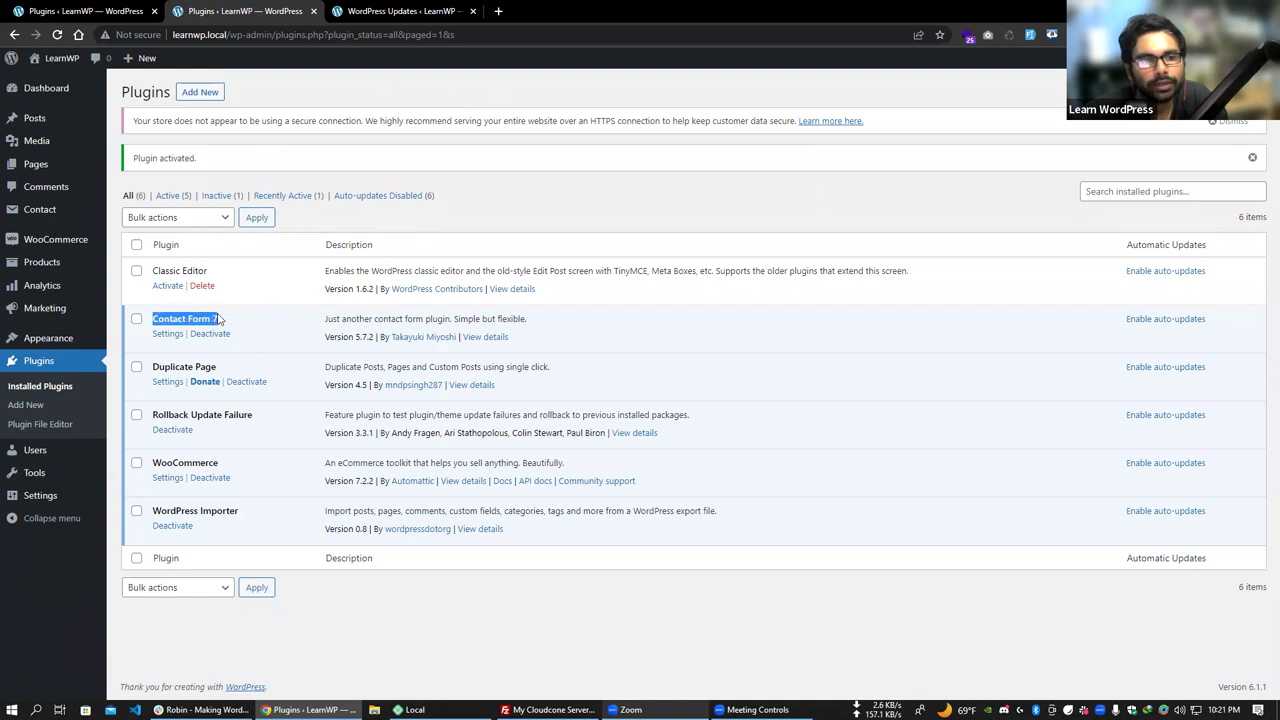
left_click(168, 336)
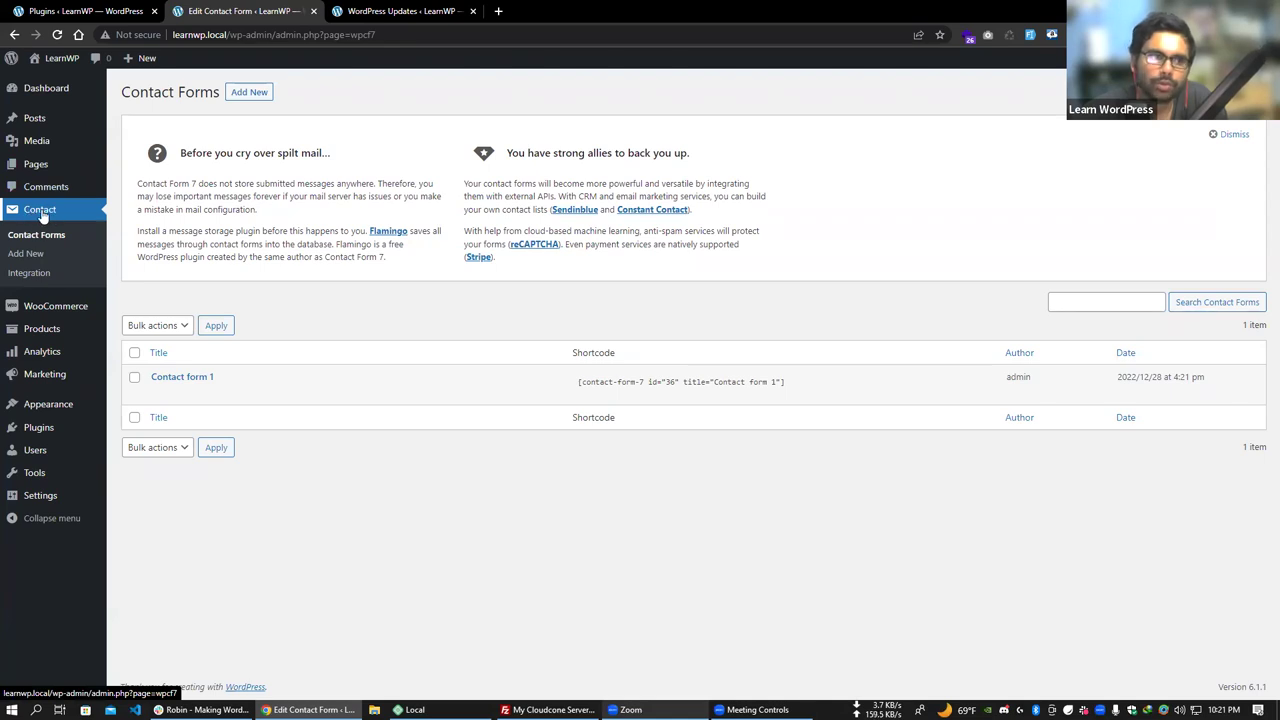
Go to the dashboard home, open the list of contact forms from there, and highlight the title Contact form 1.
left_click(54, 94)
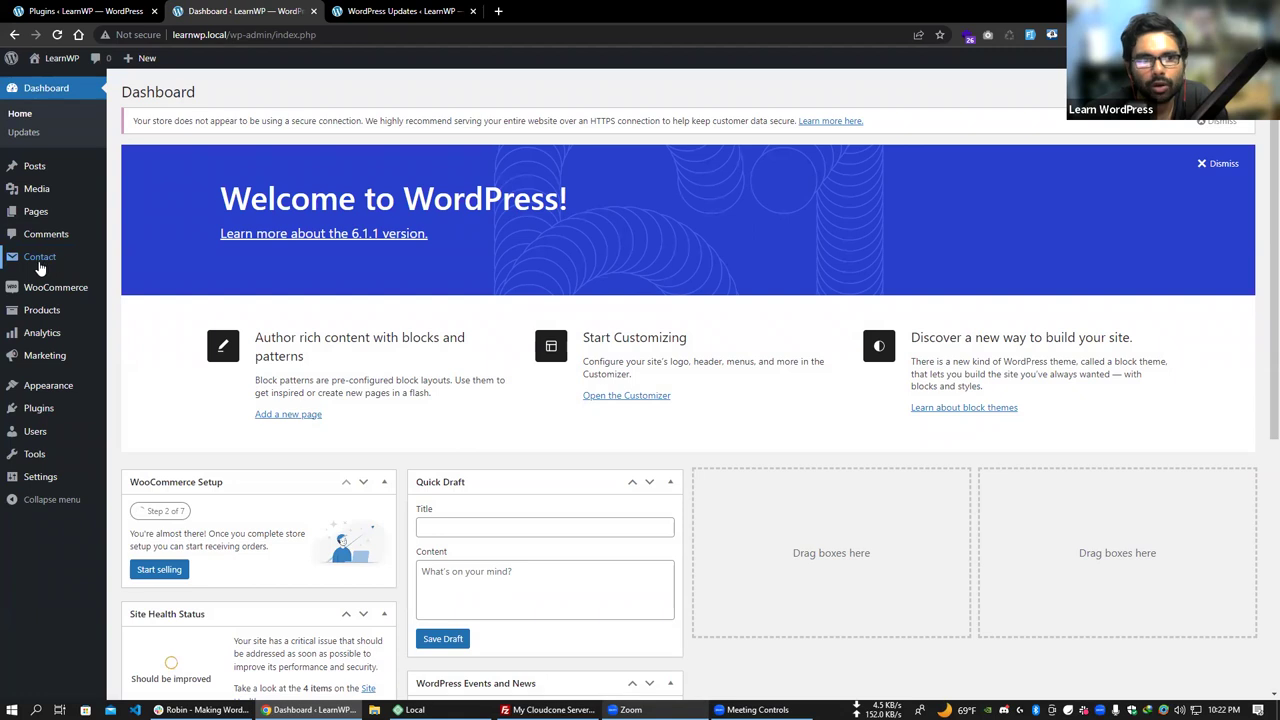
mouse_move(45, 266)
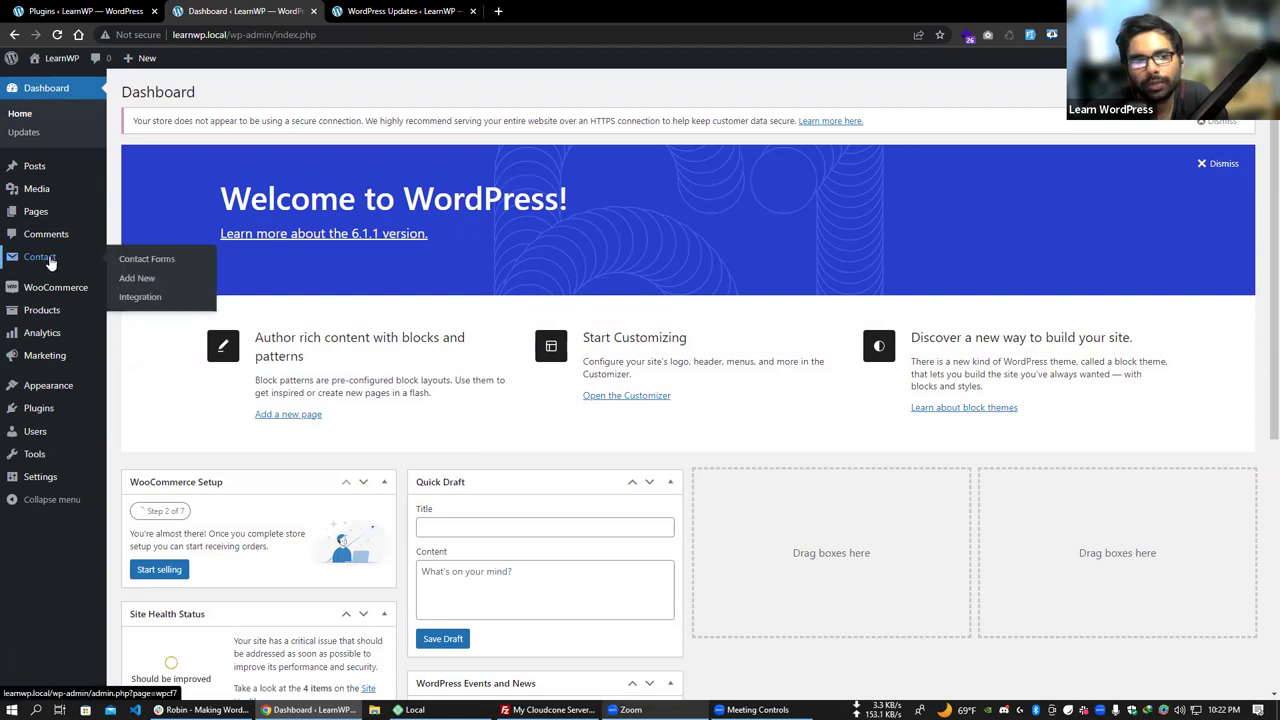
left_click(149, 261)
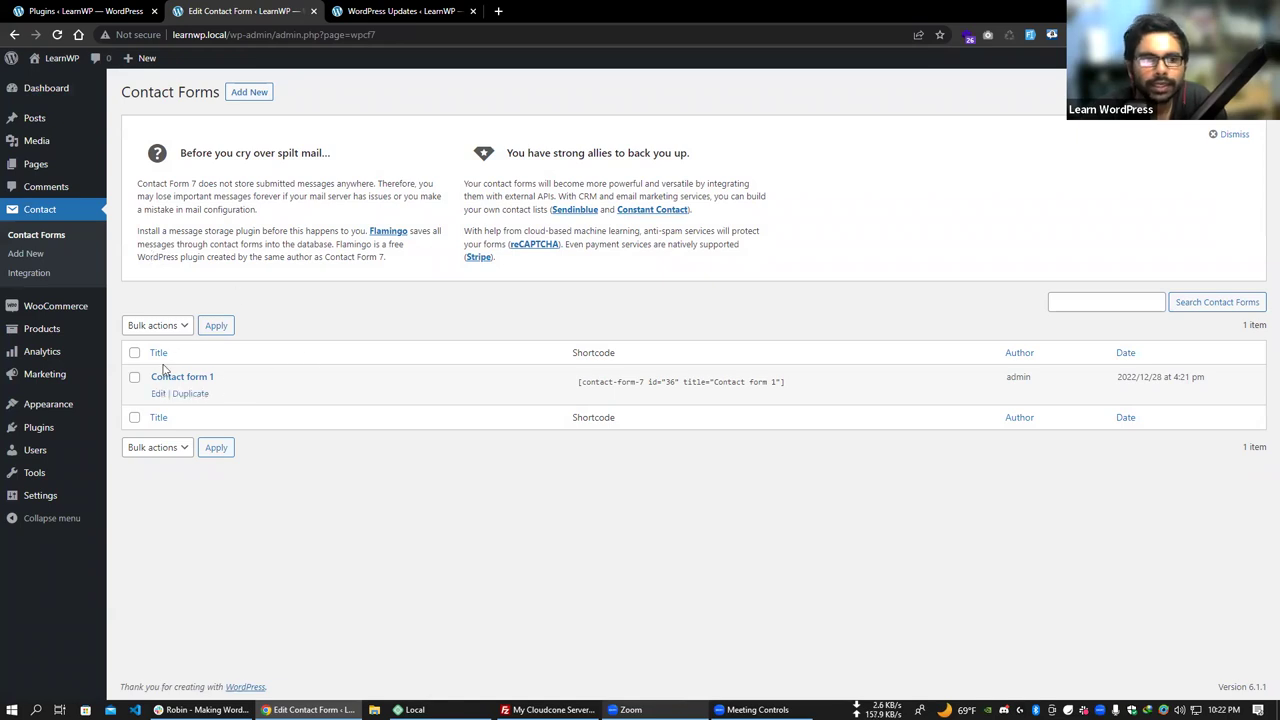
left_click_drag(226, 379, 281, 380)
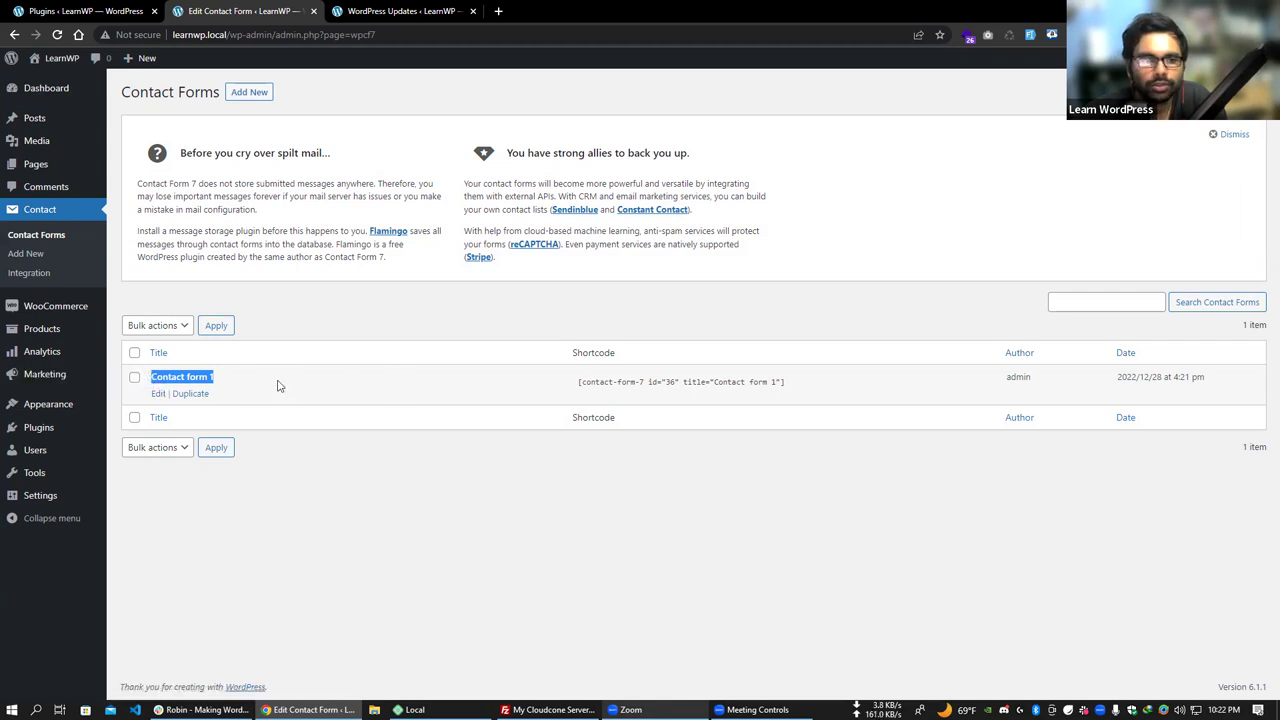
Open Contact form 1 from the list of contact forms for editing.
left_click(402, 386)
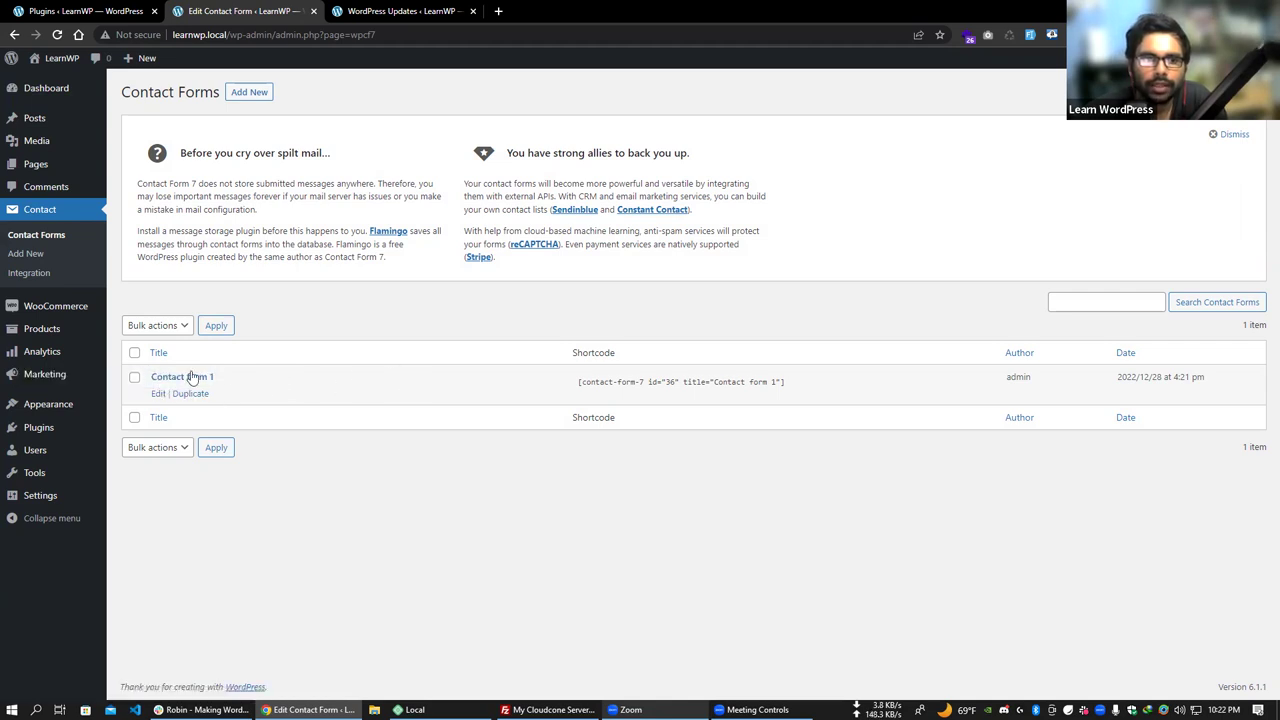
left_click(158, 393)
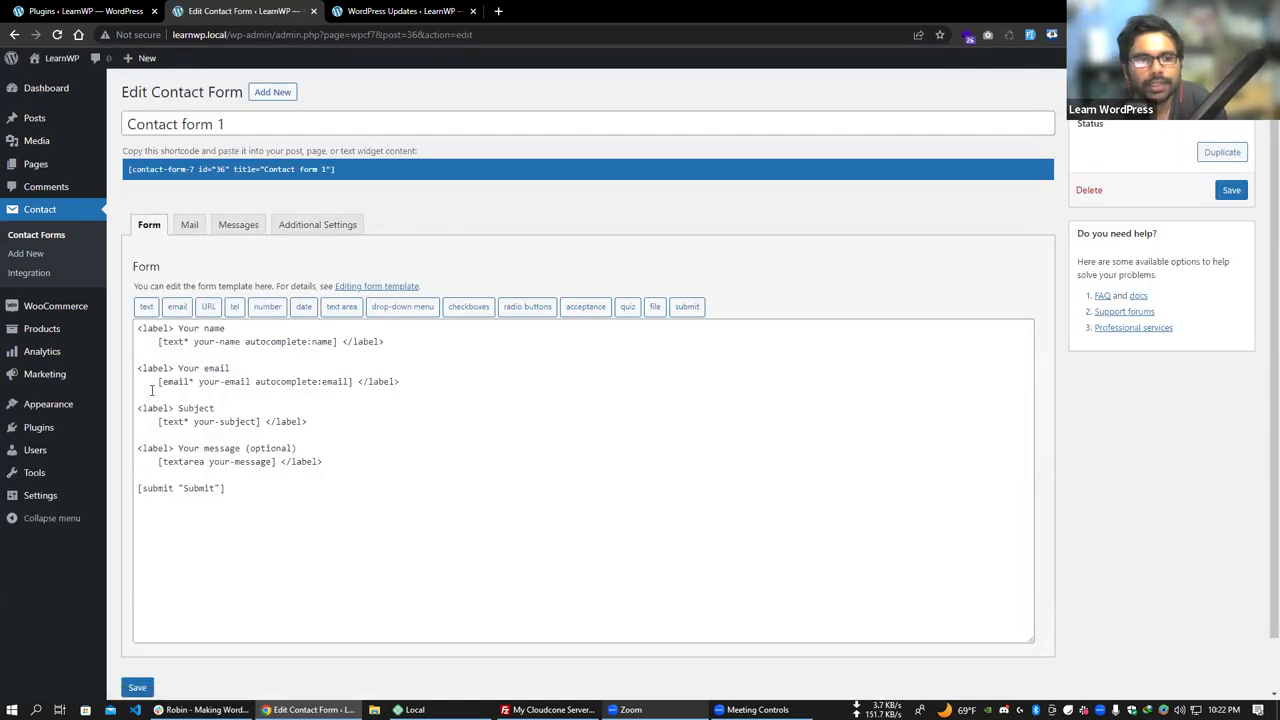
scroll(178, 310, "down", 1)
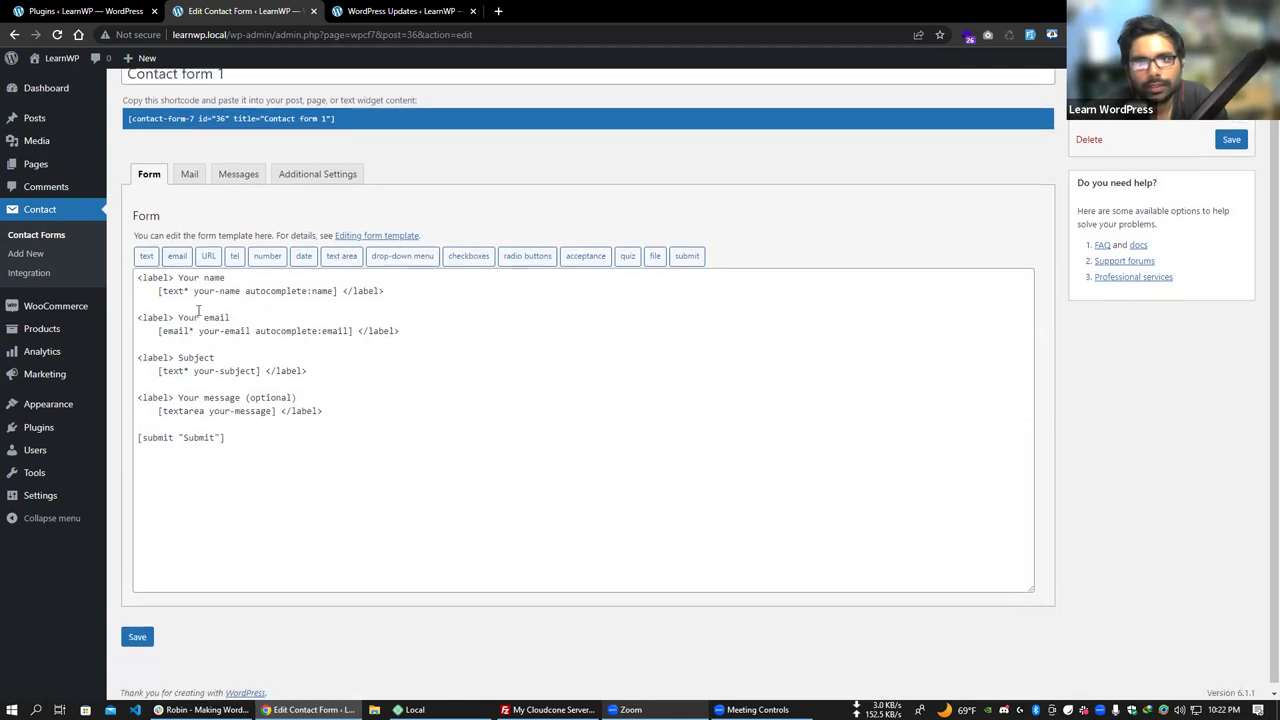
Highlight the form template code from the Your name label to the submit tag, including the message and submit part on its own.
left_click_drag(230, 270, 204, 271)
left_click_drag(238, 445, 140, 266)
left_click(267, 337)
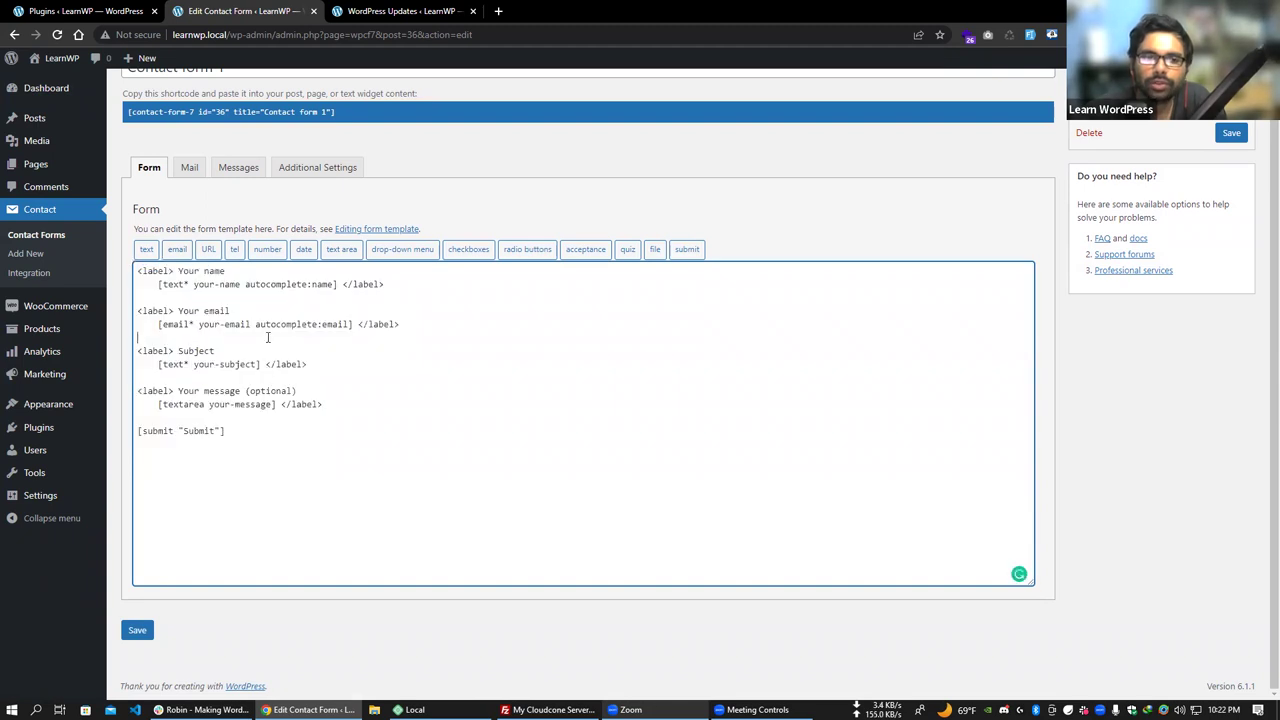
left_click_drag(247, 431, 133, 250)
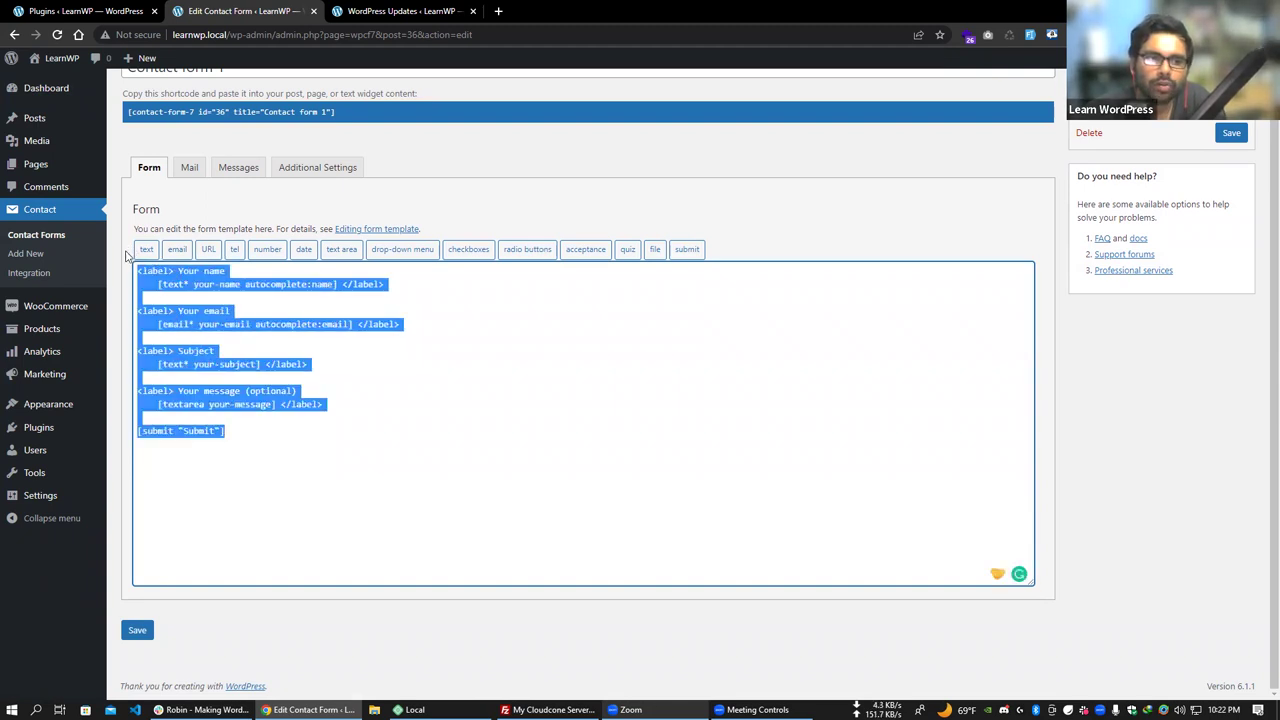
left_click(266, 428)
left_click_drag(272, 433, 250, 379)
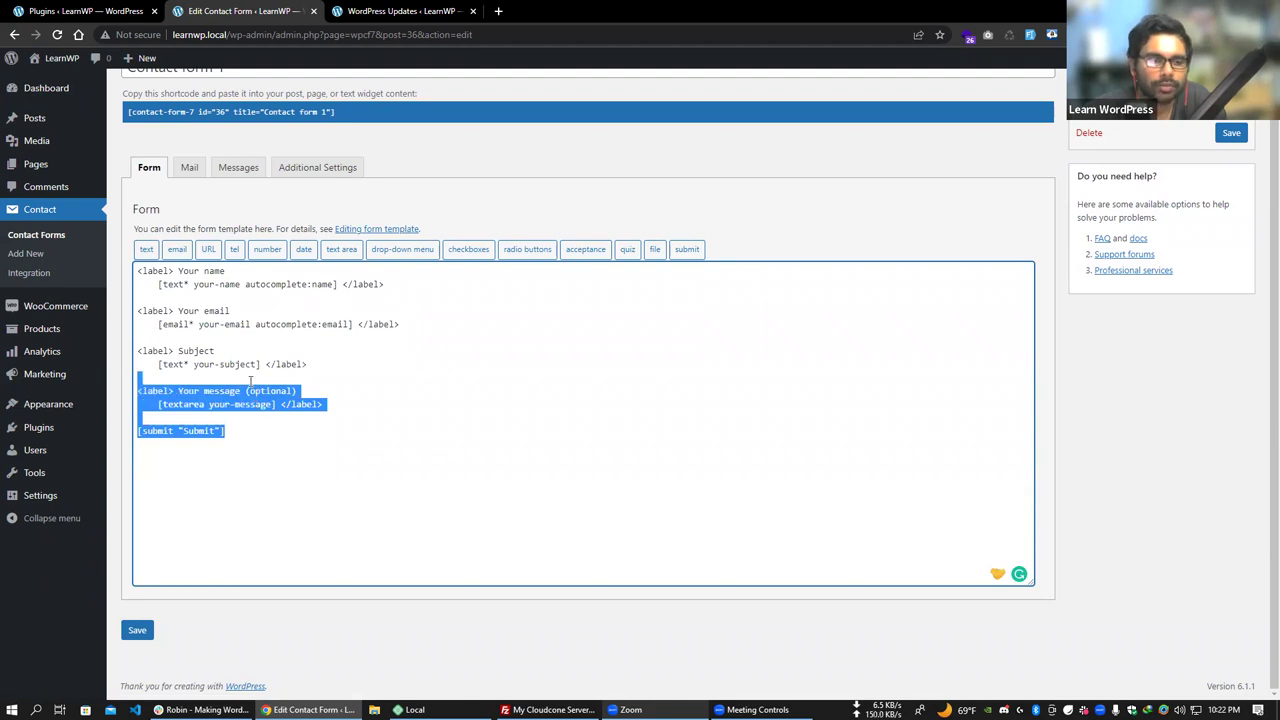
left_click(258, 446)
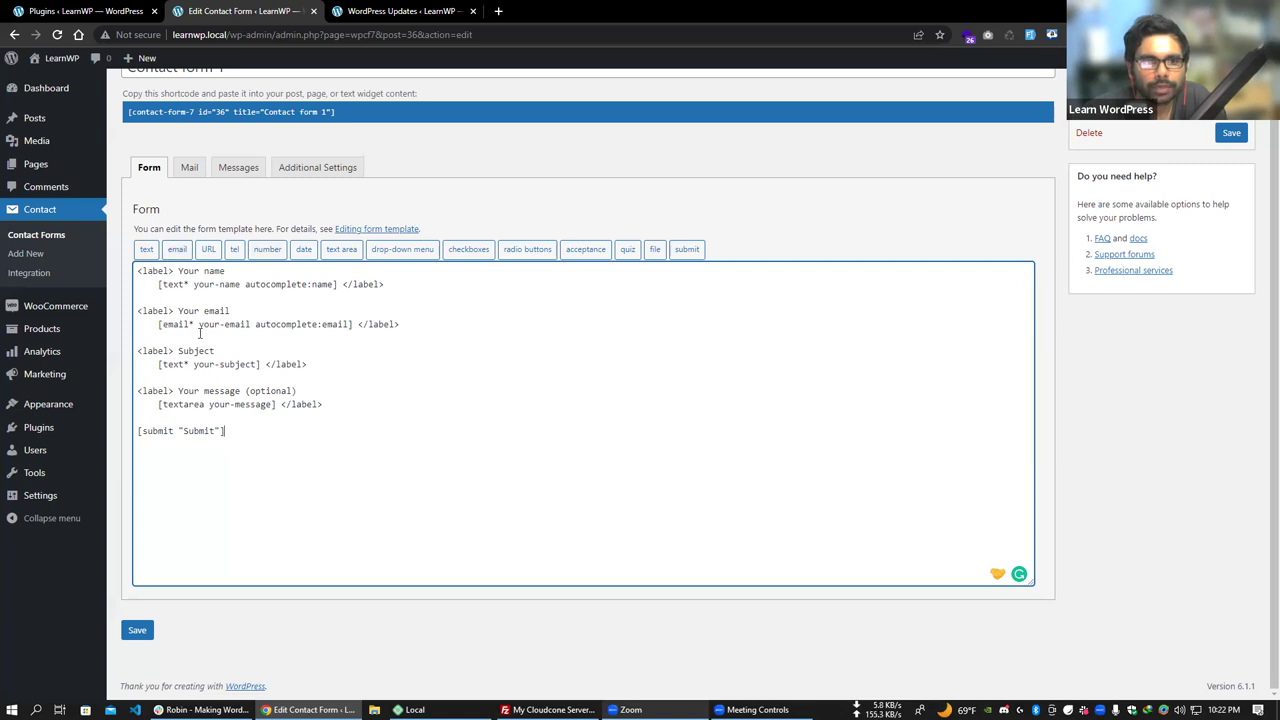
Examine the name field's tag in the form template, highlighting the whole bracketed tag and its autocomplete part.
left_click_drag(241, 274, 162, 285)
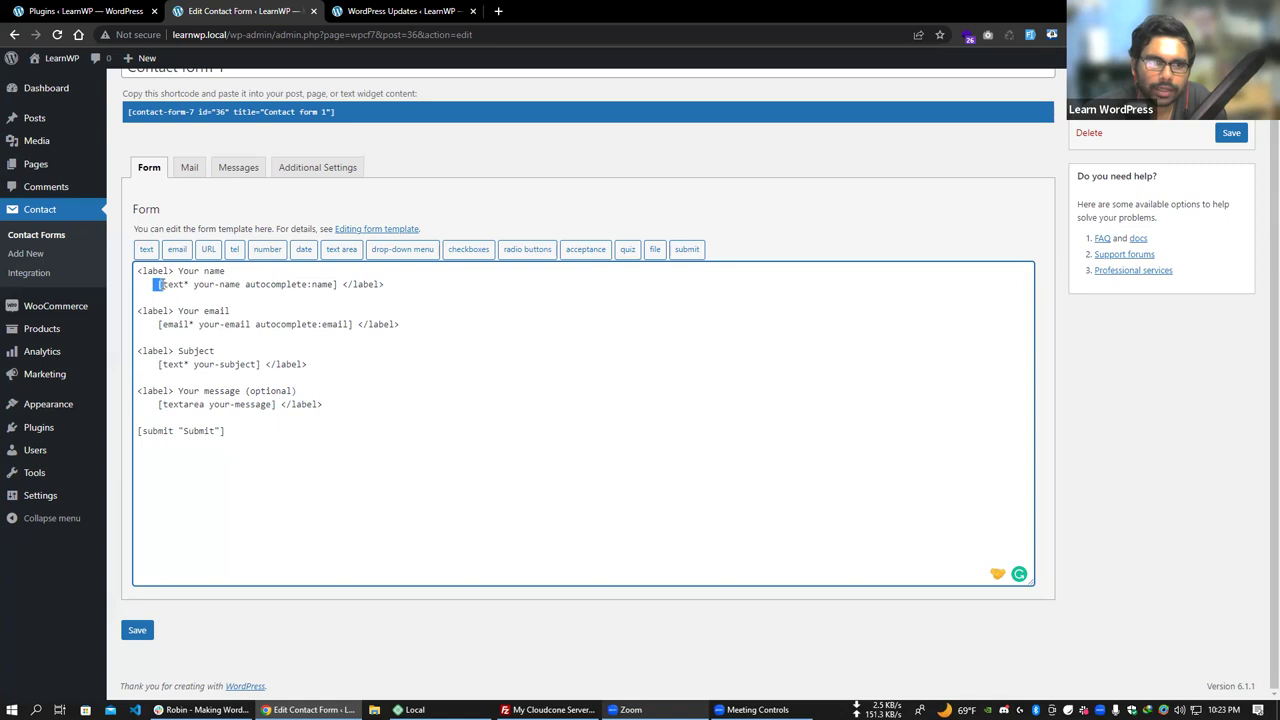
left_click_drag(337, 284, 159, 284)
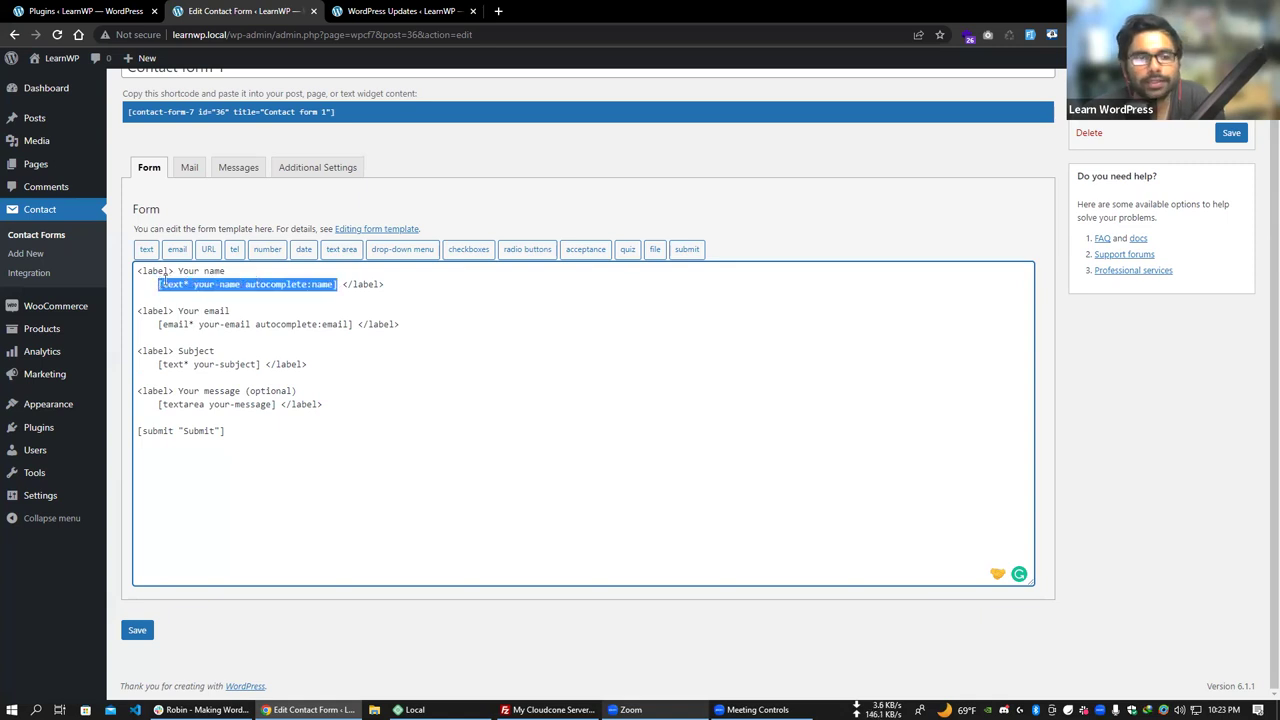
left_click_drag(203, 287, 232, 310)
left_click(230, 310)
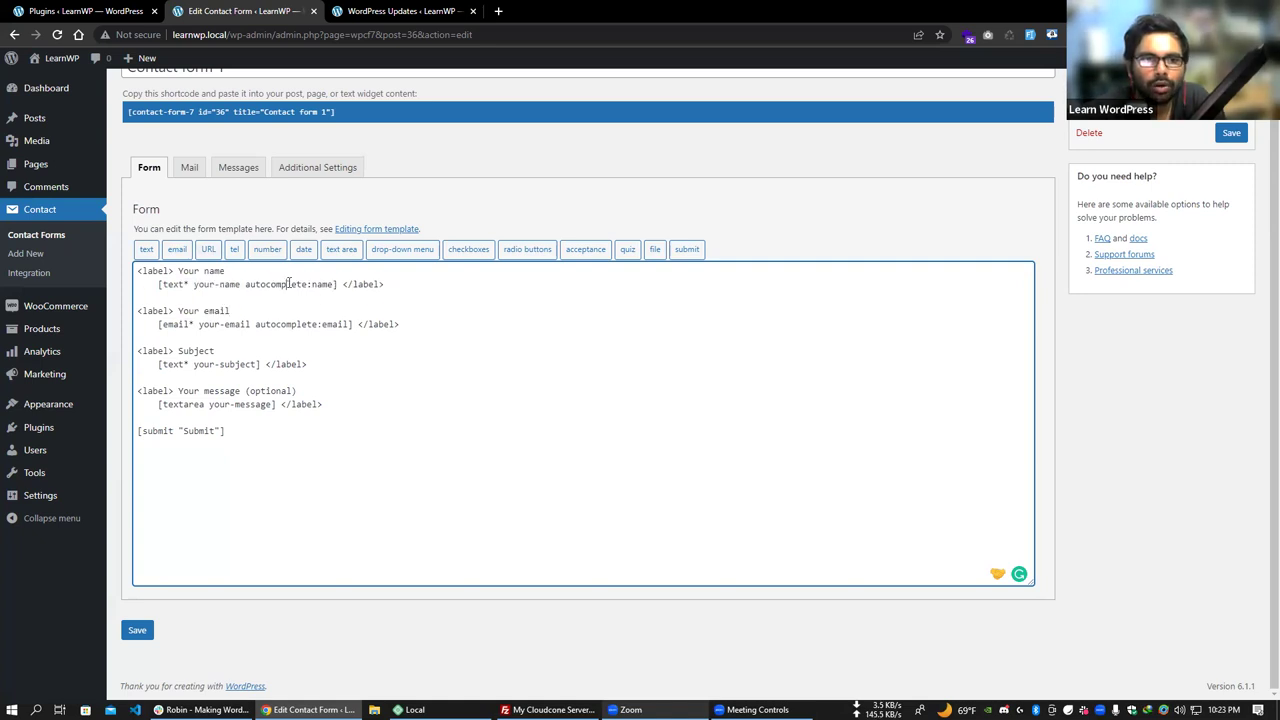
double_click(289, 284)
left_click(331, 284)
left_click_drag(306, 284, 316, 284)
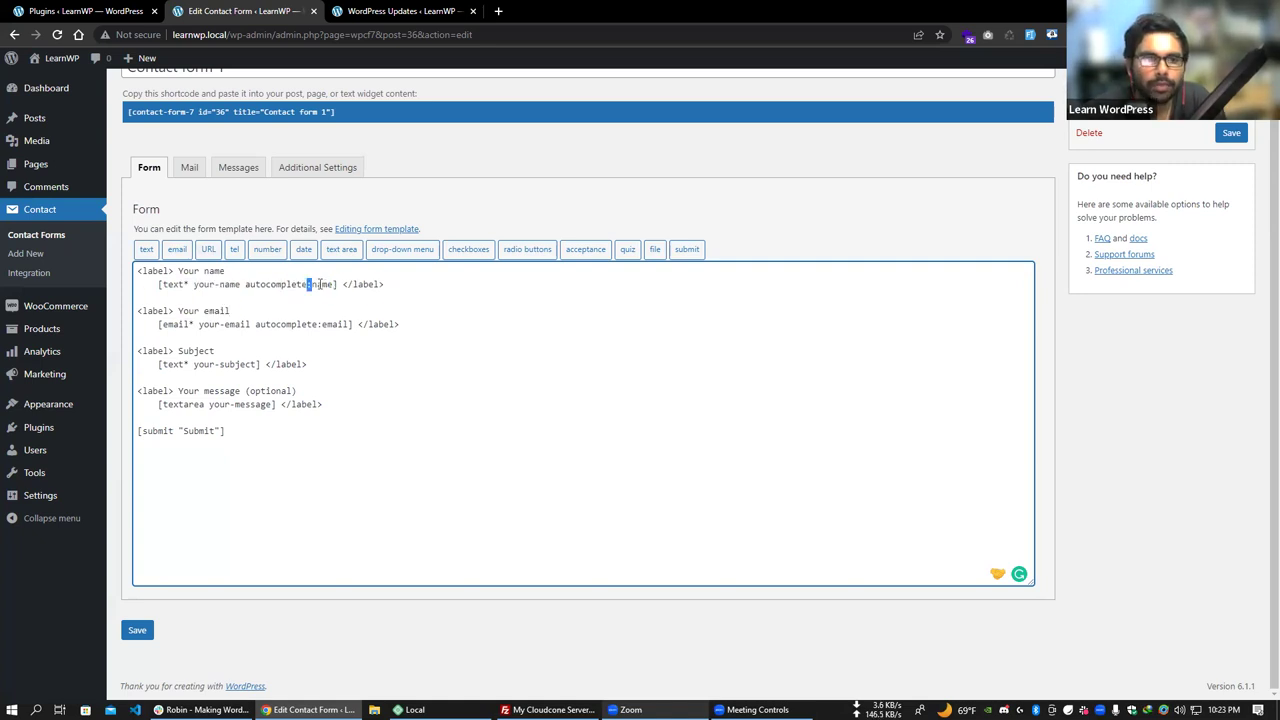
double_click(277, 284)
left_click(315, 284)
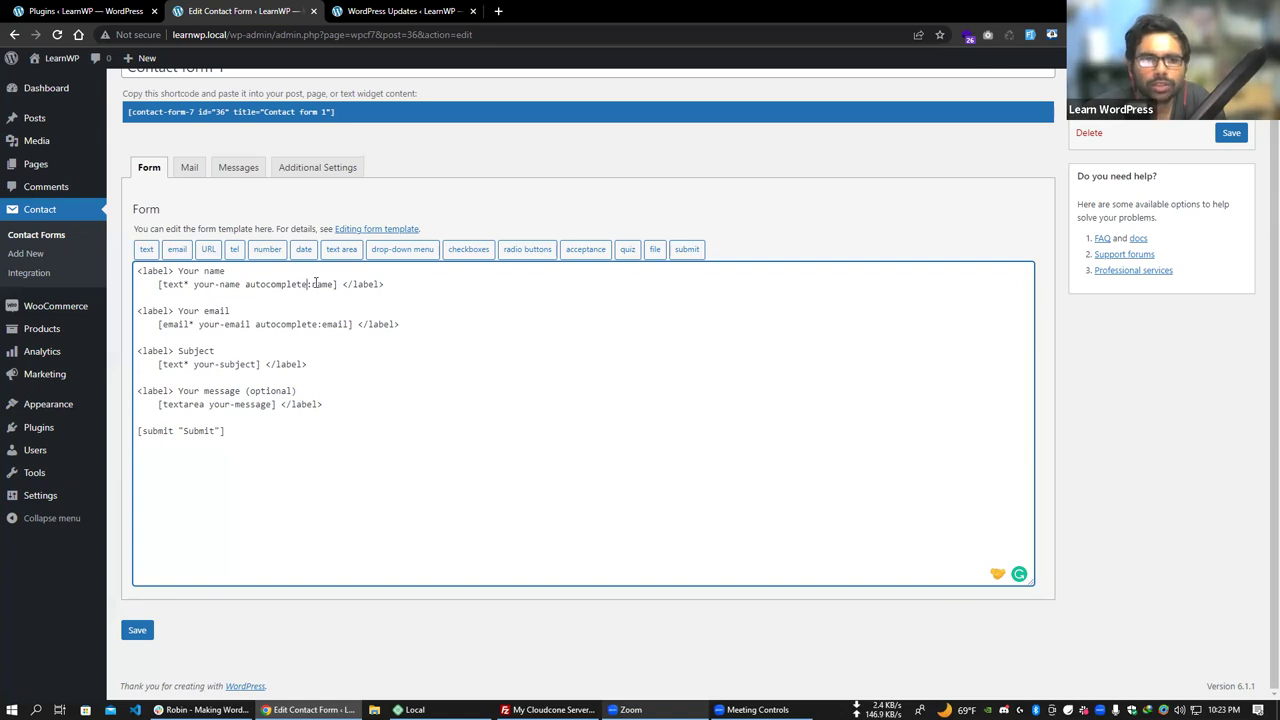
left_click_drag(308, 284, 251, 284)
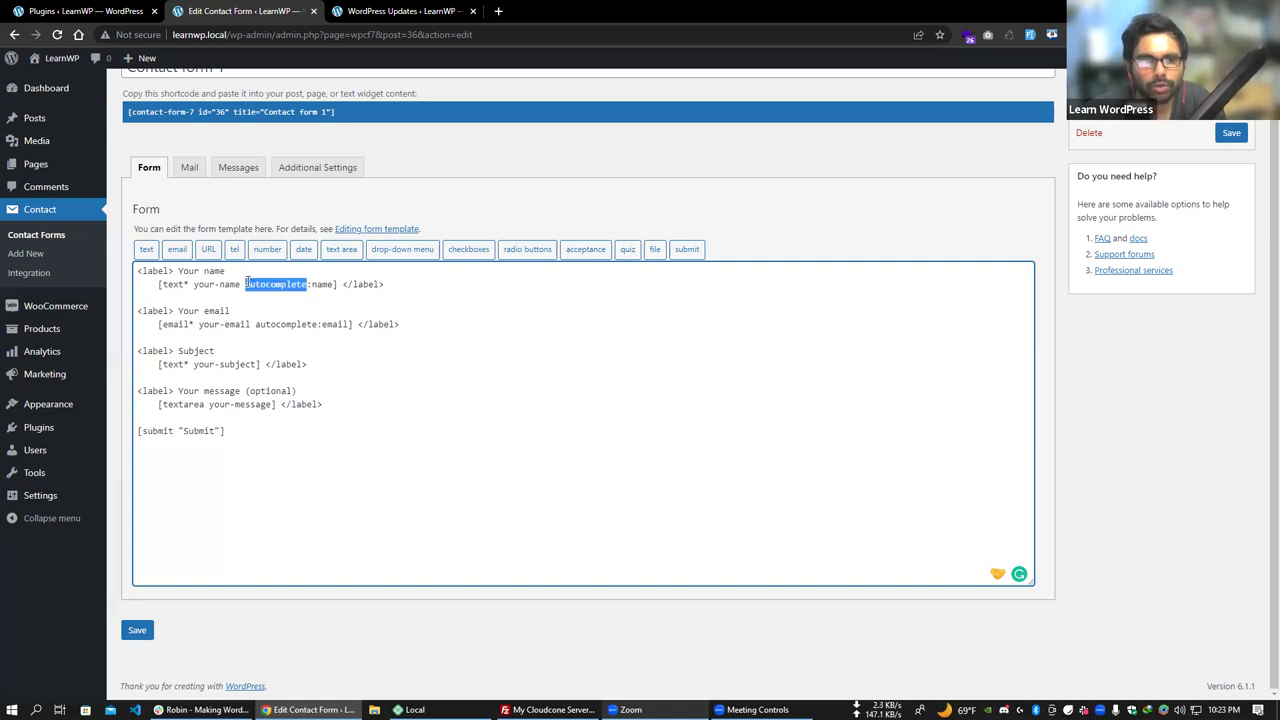
Examine the email and subject fields in the form template, highlighting the subject's bracketed tag and its label tag.
left_click_drag(230, 311, 237, 364)
left_click(229, 353)
left_click(150, 364)
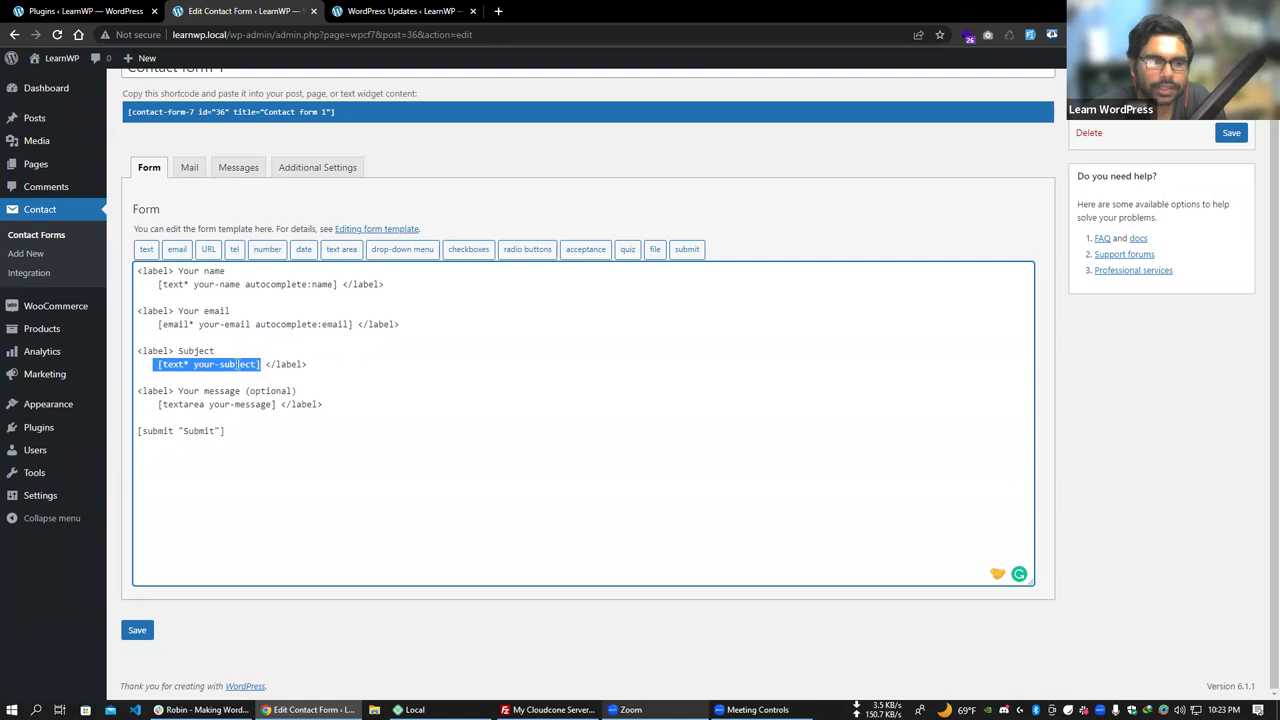
double_click(156, 351)
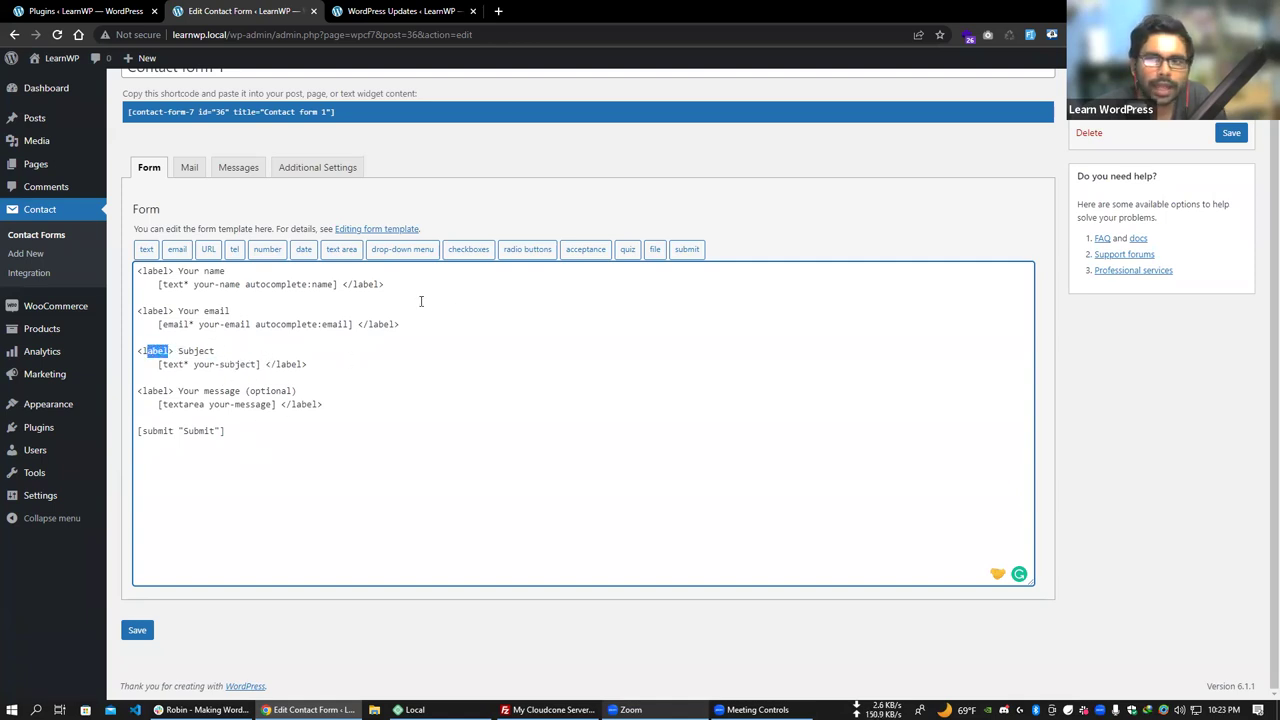
scroll(345, 384, "up", 1)
left_click(304, 387)
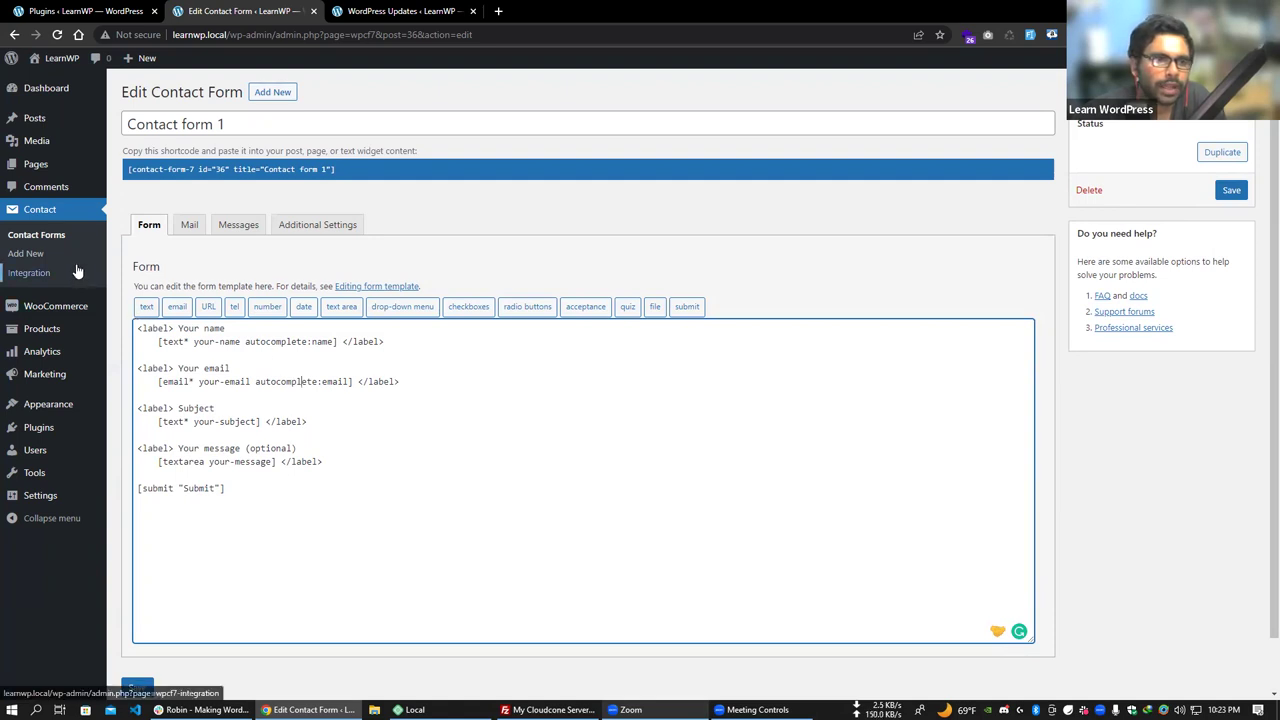
Visit the site's homepage in a new tab, open the Home page for editing and bring up the block inserter.
left_click(54, 240)
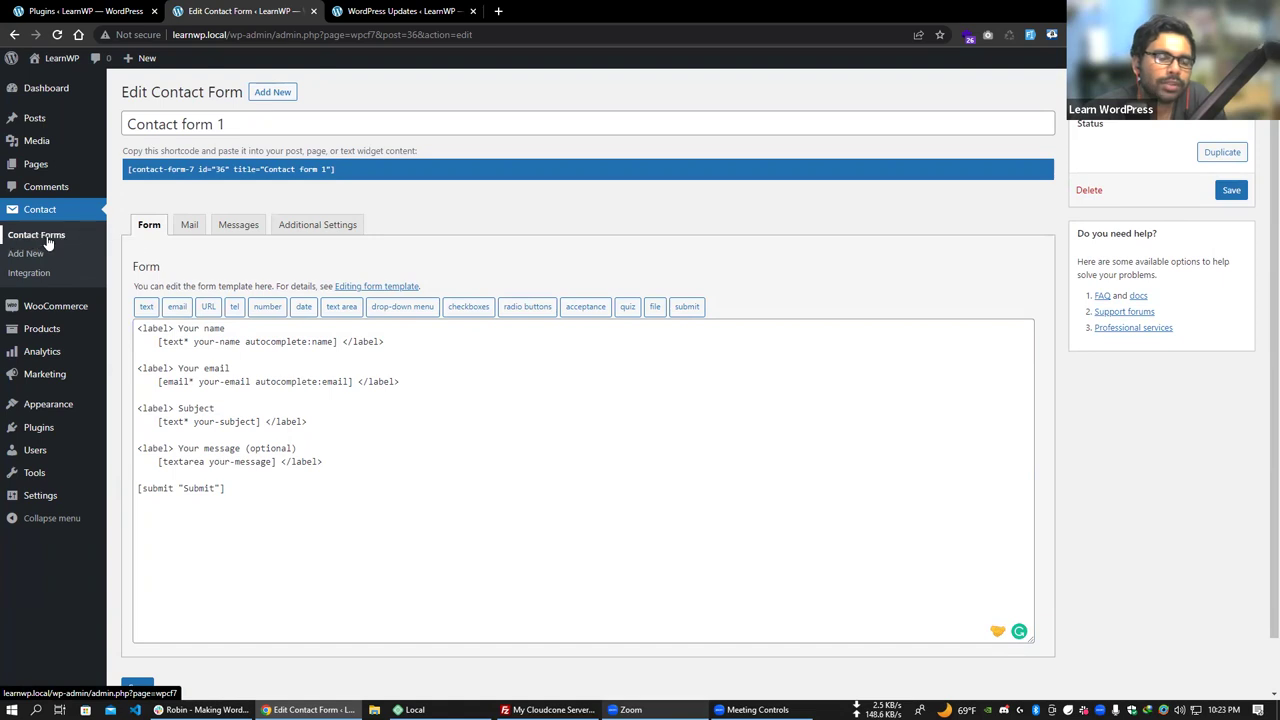
middle_click(46, 81)
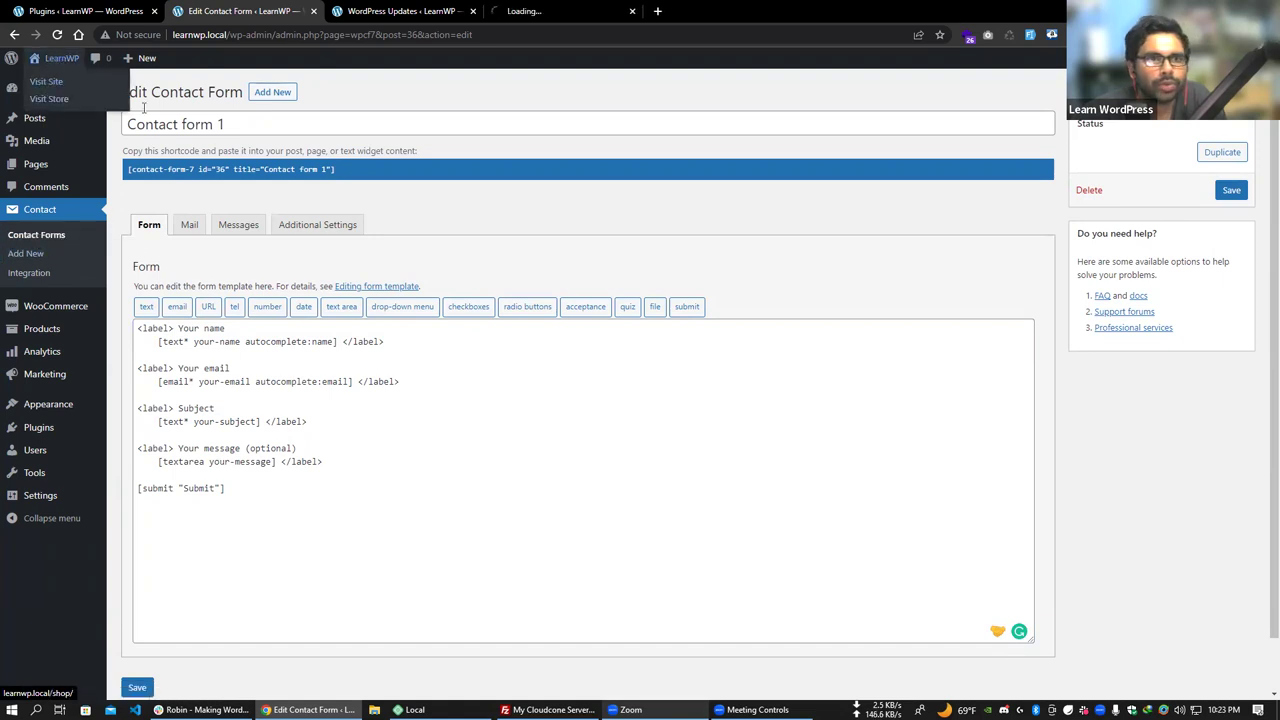
left_click(545, 17)
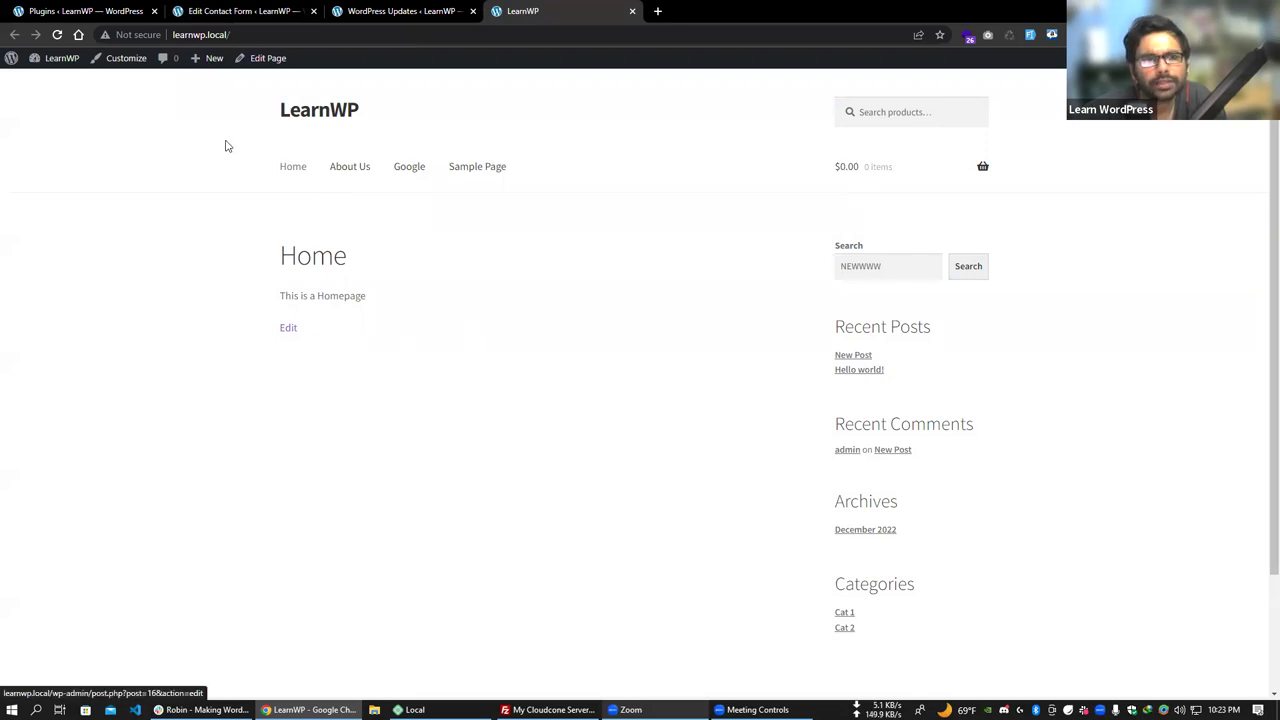
mouse_move(280, 60)
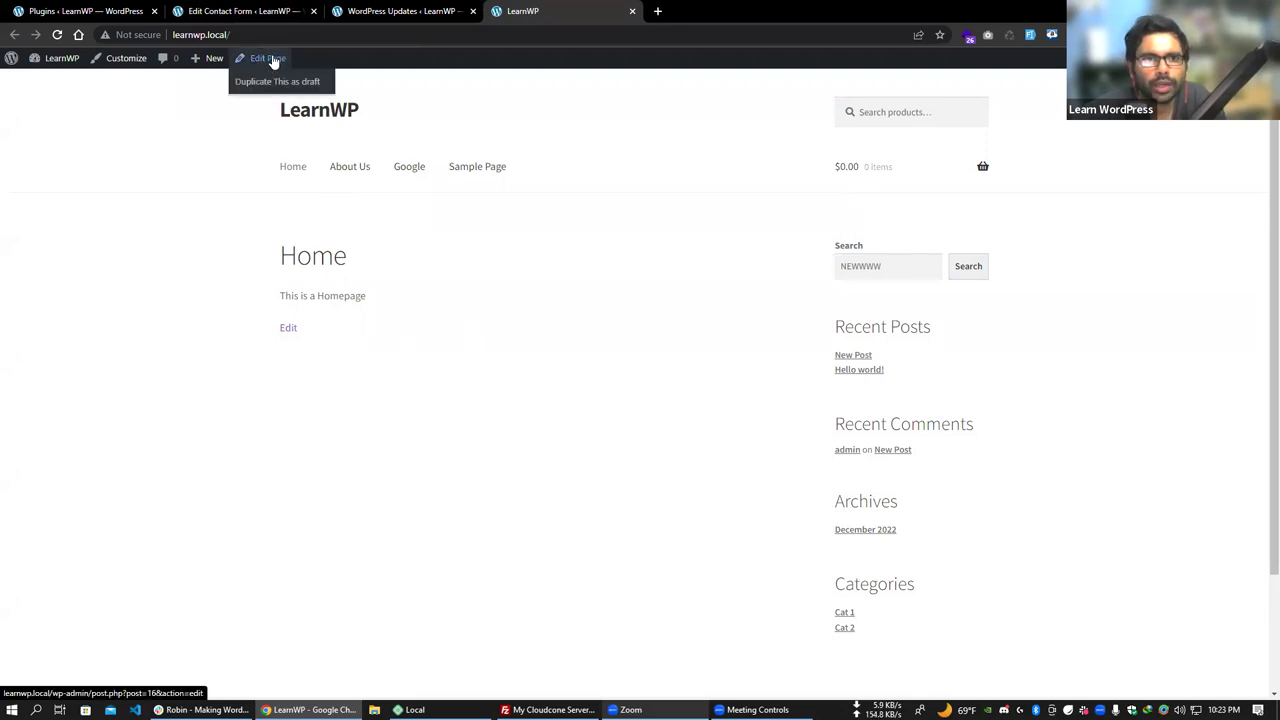
left_click(272, 60)
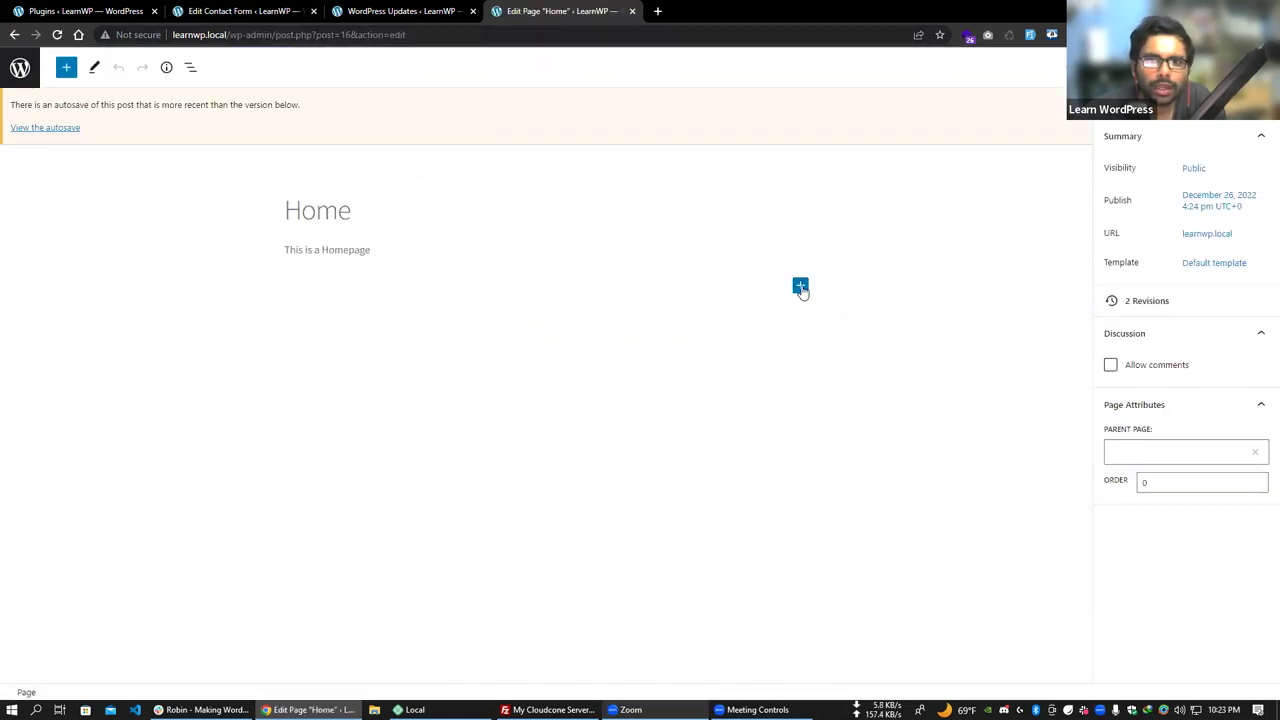
left_click(800, 286)
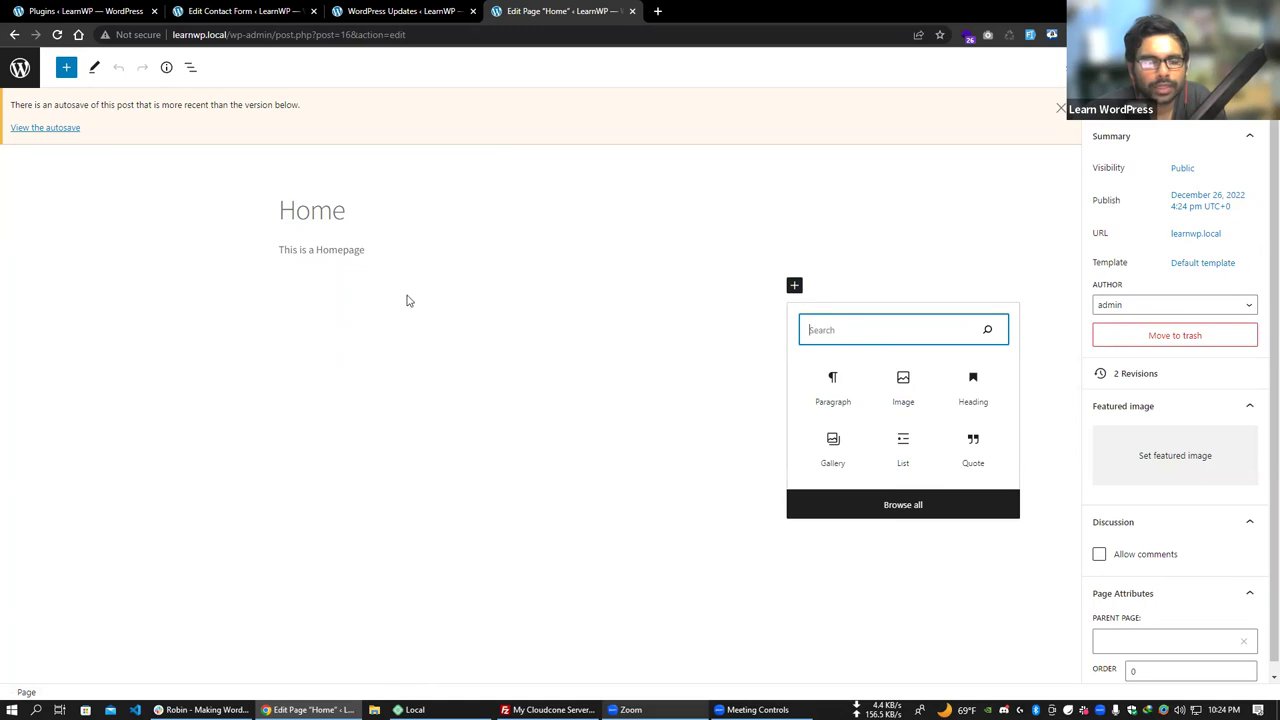
Check the admin menu entries beside the installed plugins in the first browser tab, and return to the contact form editor.
left_click(405, 10)
key("ctrl+Tab")
left_click(90, 10)
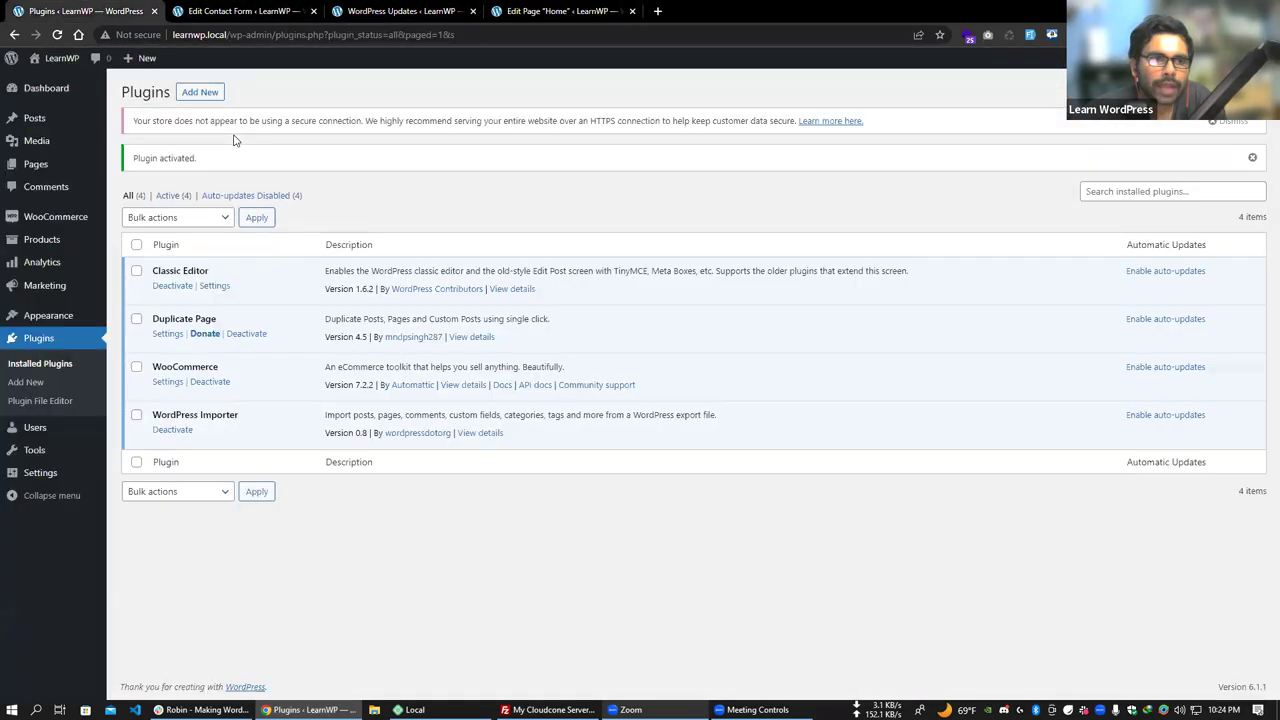
mouse_move(57, 100)
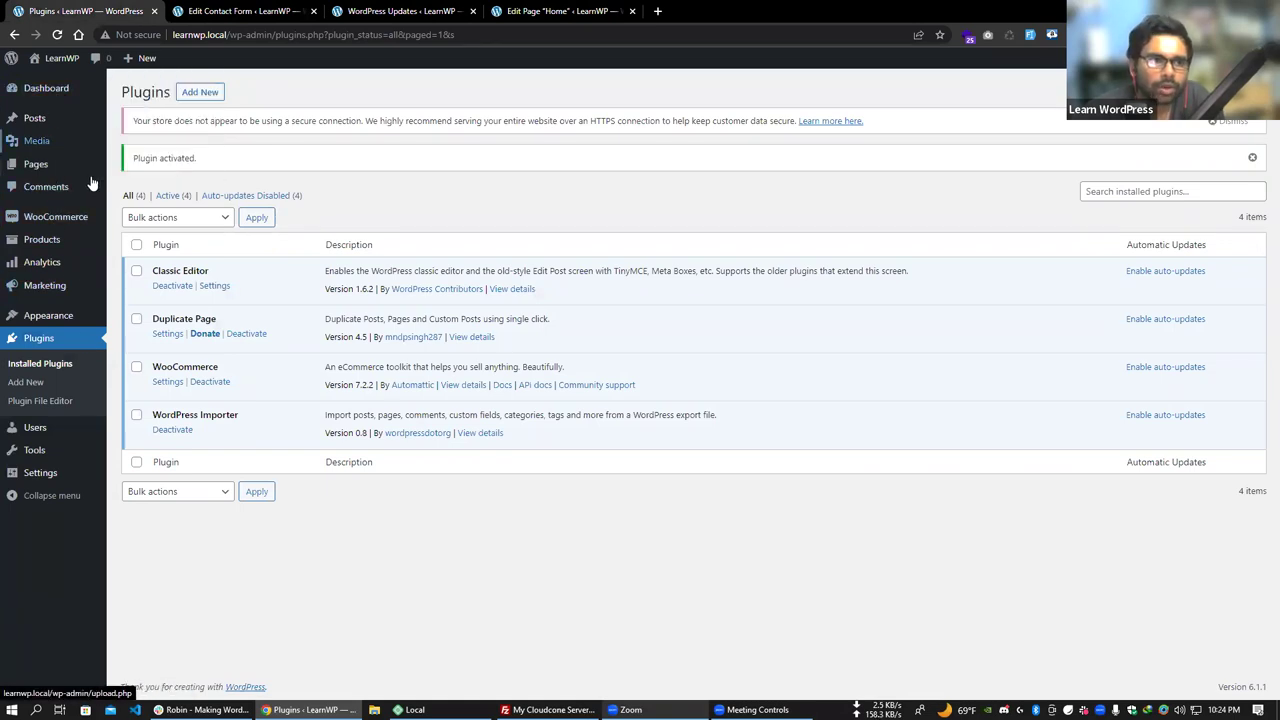
mouse_move(64, 252)
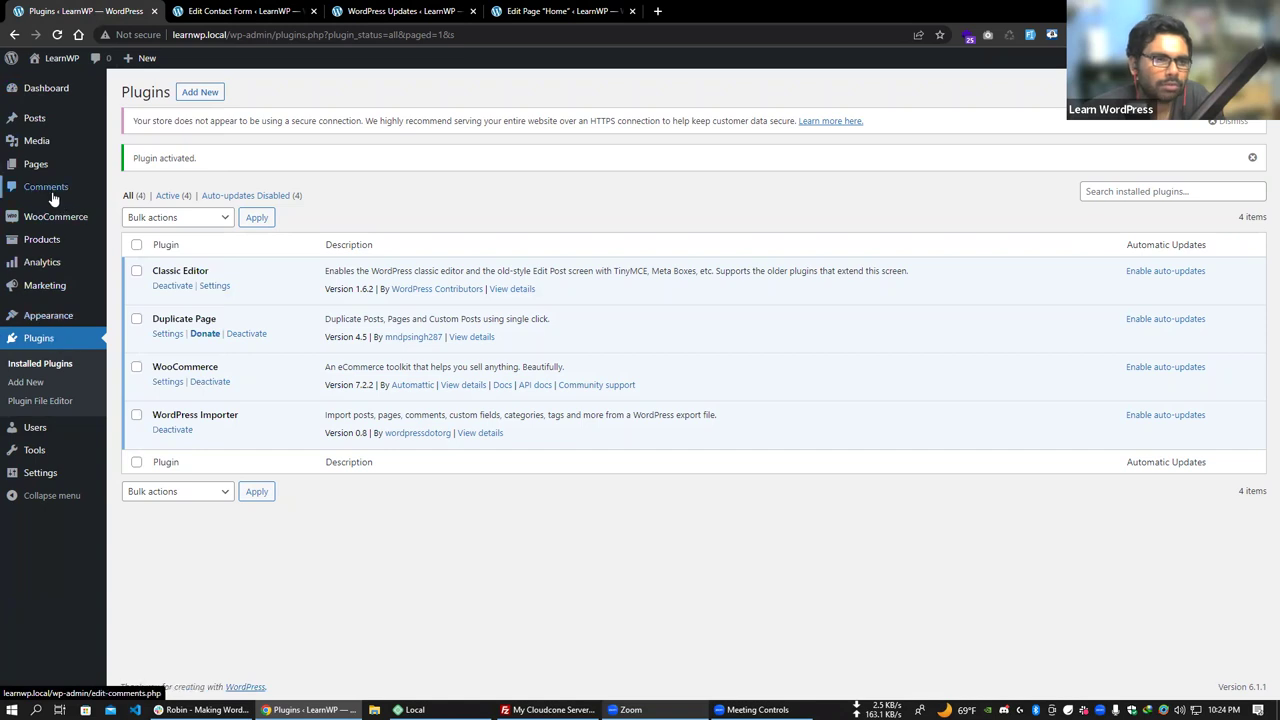
left_click(235, 11)
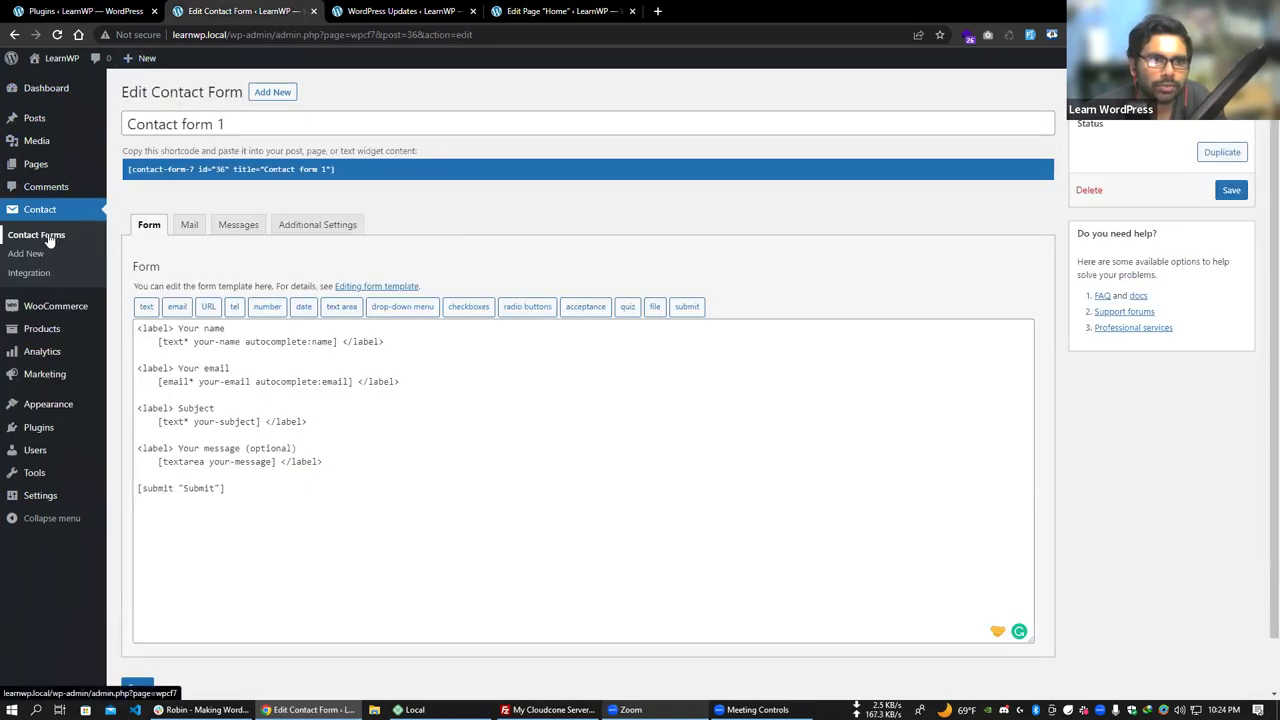
Select and copy the form's shortcode [contact-form-7 id="36" title="Contact form 1"].
left_click_drag(219, 122, 150, 124)
left_click(131, 169)
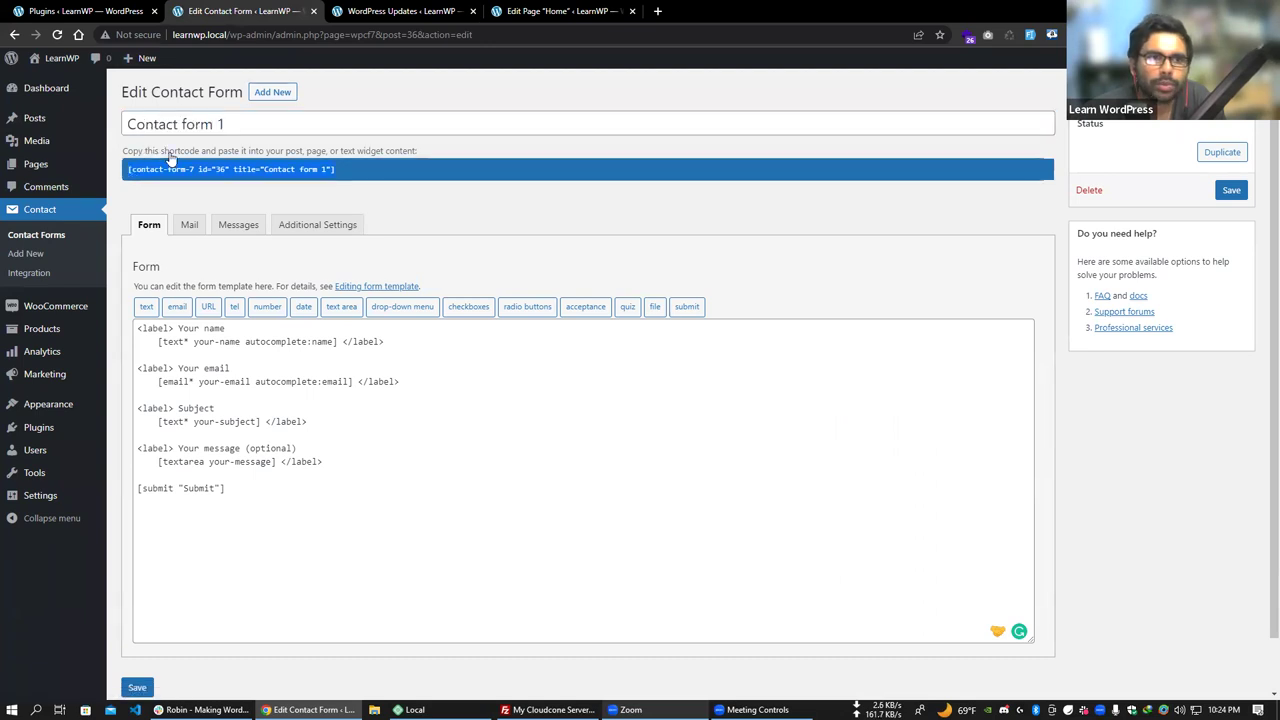
right_click(303, 167)
left_click(350, 177)
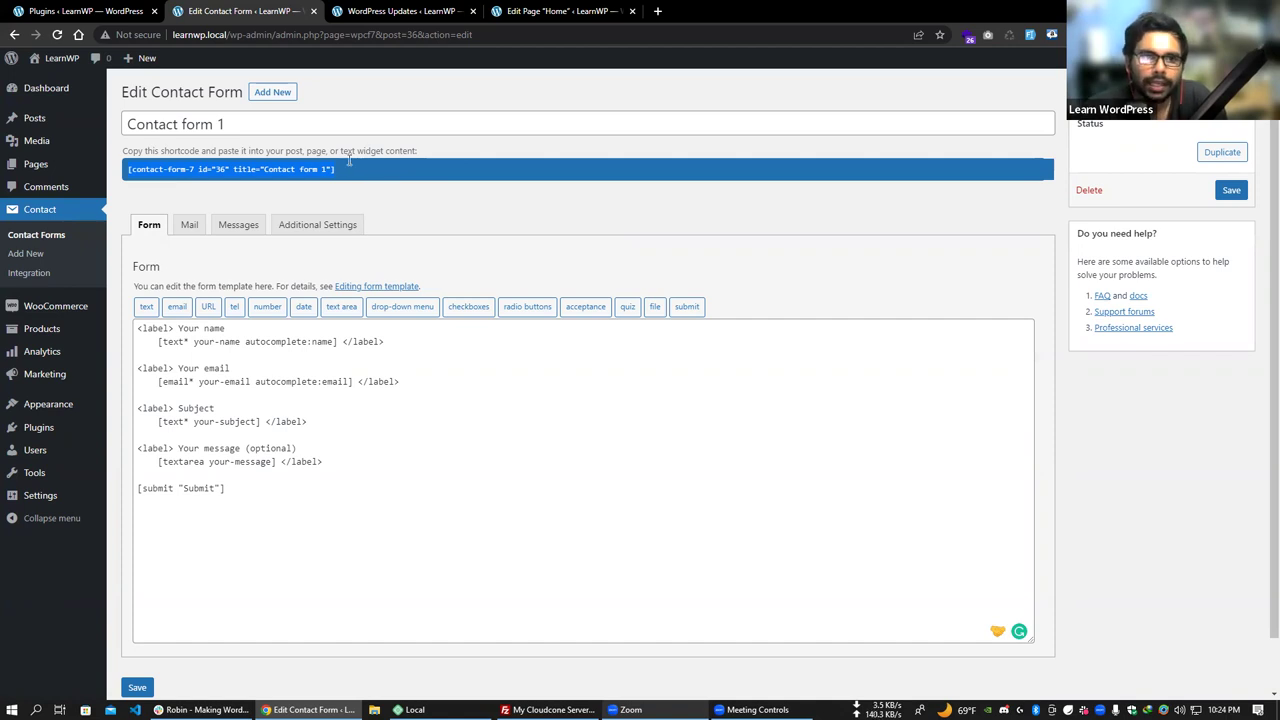
right_click(304, 168)
left_click(330, 178)
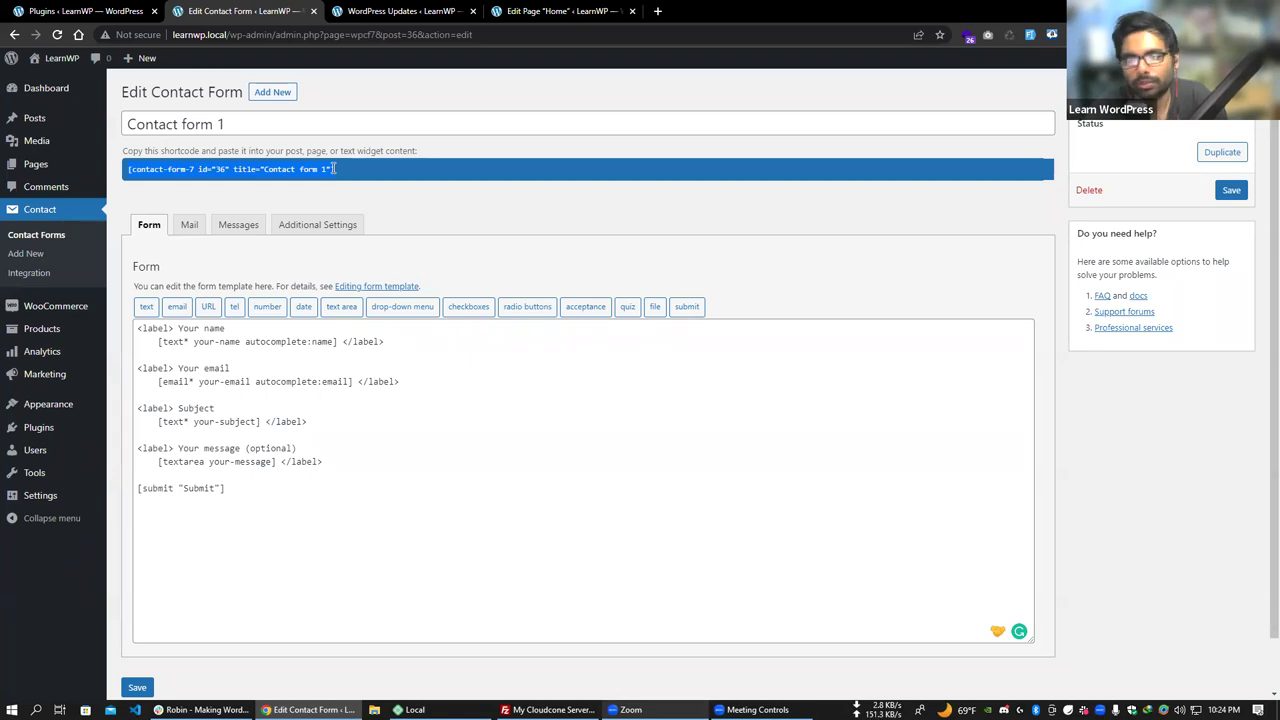
right_click(296, 173)
left_click(323, 186)
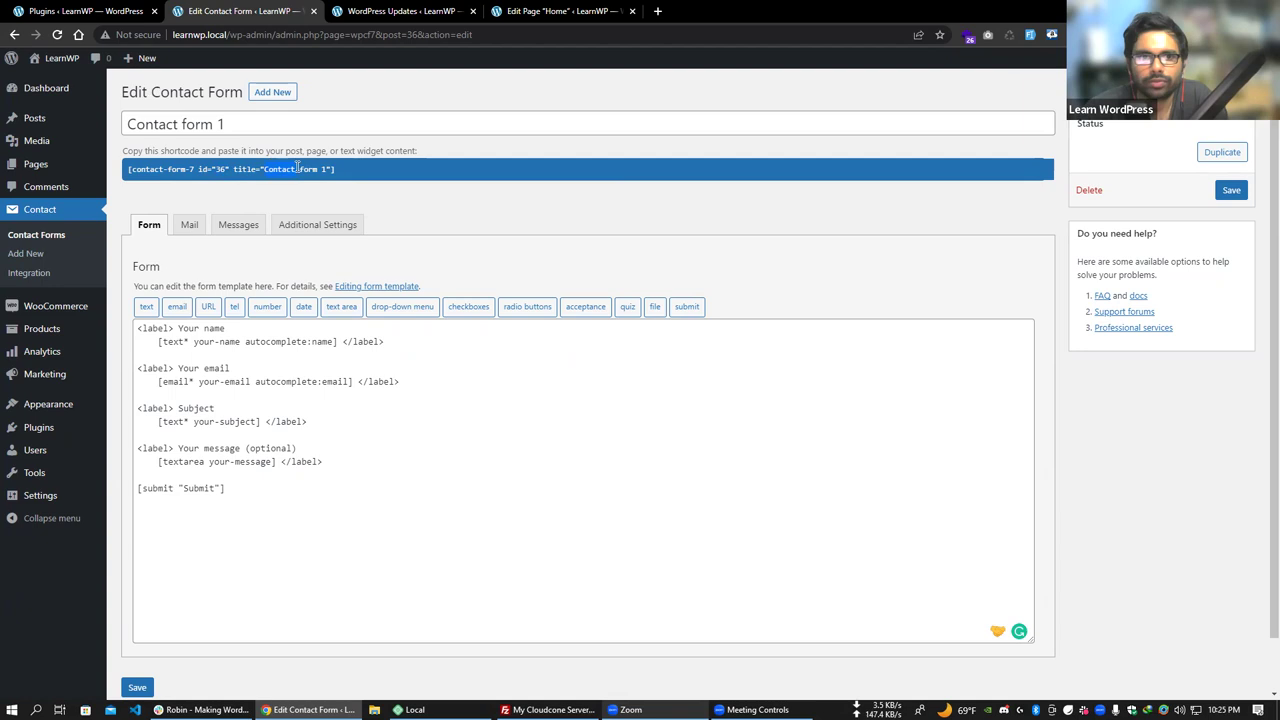
left_click_drag(334, 169, 213, 172)
right_click(225, 172)
left_click(262, 184)
Return to the Home page editor and insert a Shortcode block below the homepage paragraph, finding it with the search "sh".
left_click(540, 11)
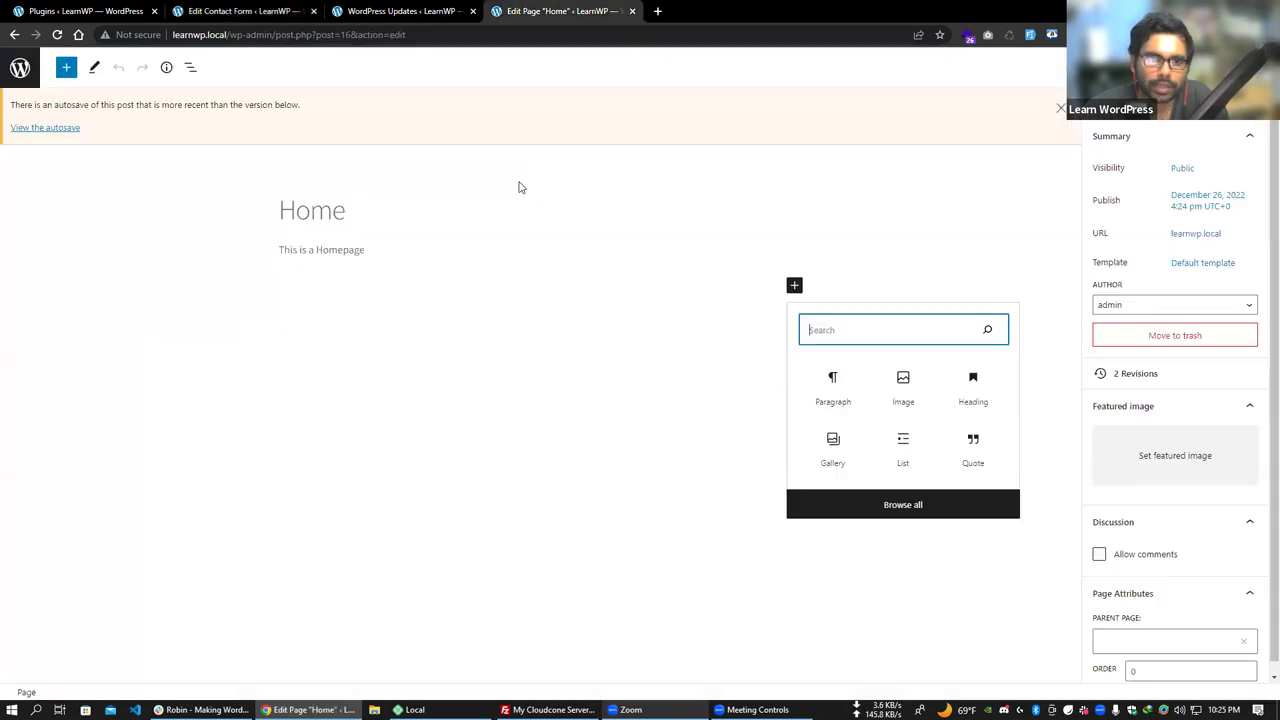
left_click(749, 322)
left_click(579, 291)
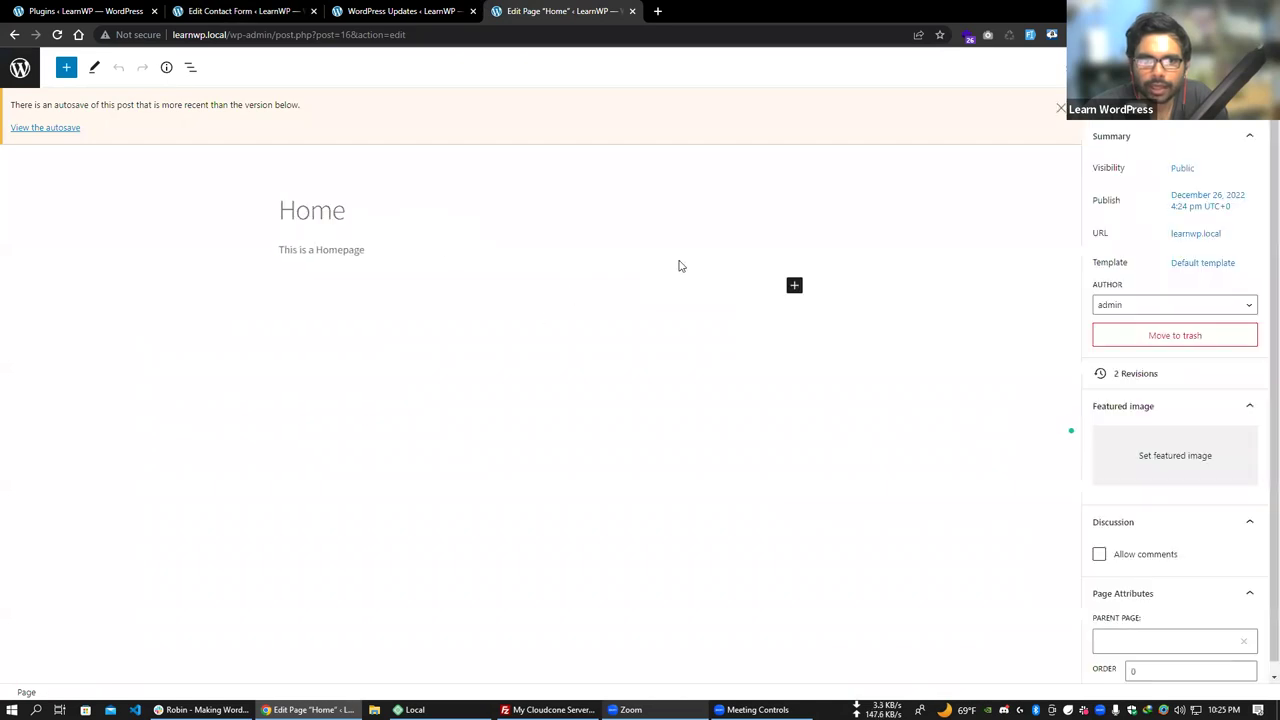
left_click(795, 286)
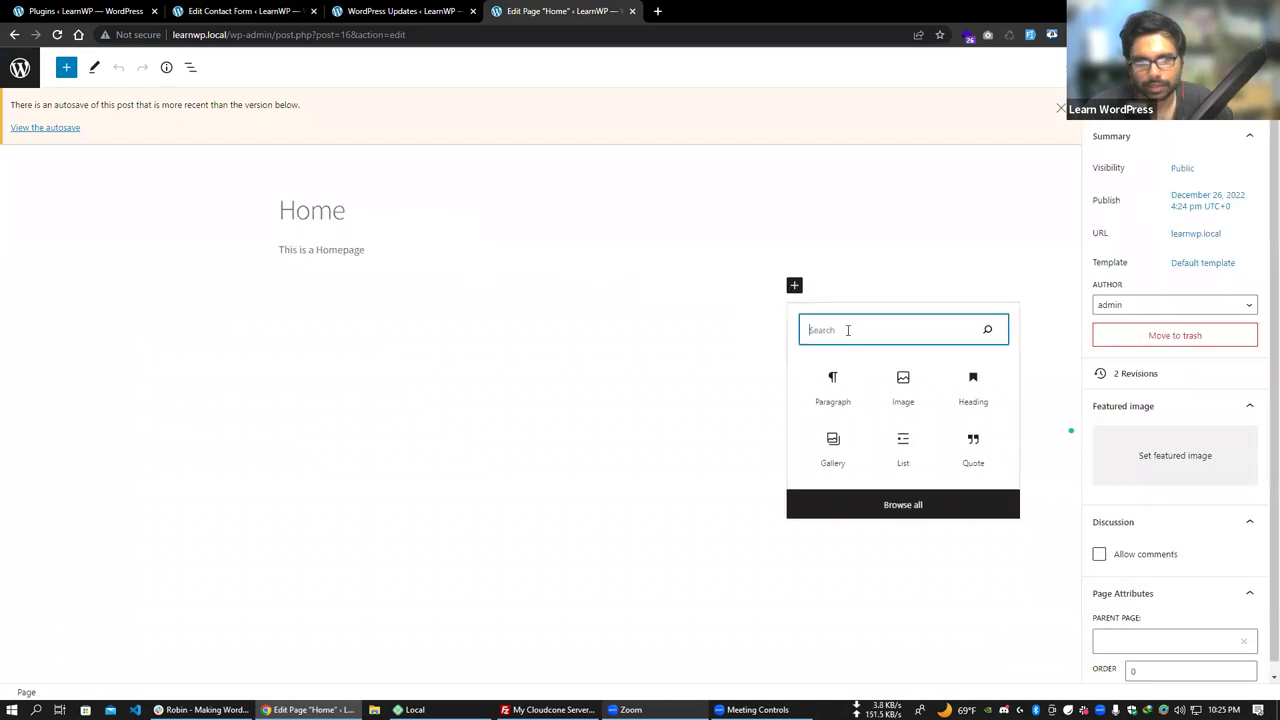
type("sh")
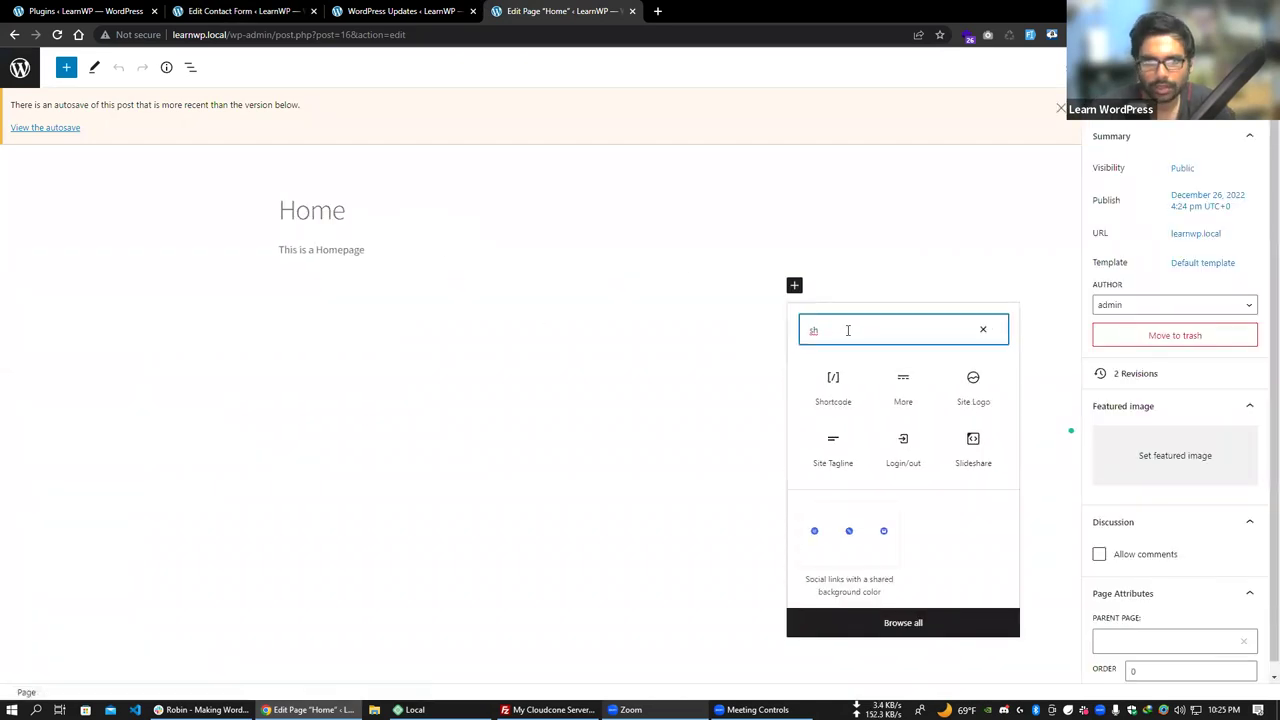
left_click(838, 385)
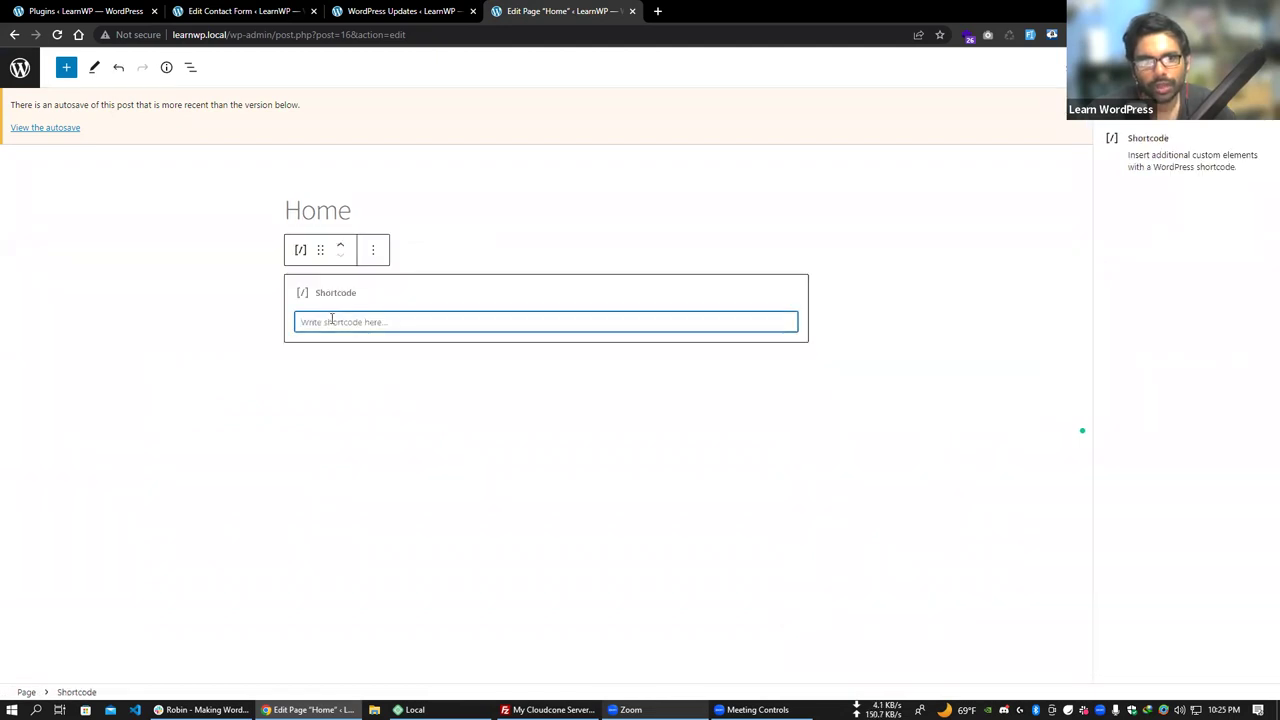
Paste the copied contact form shortcode into the Shortcode block, update the Home page and view the published page.
right_click(326, 322)
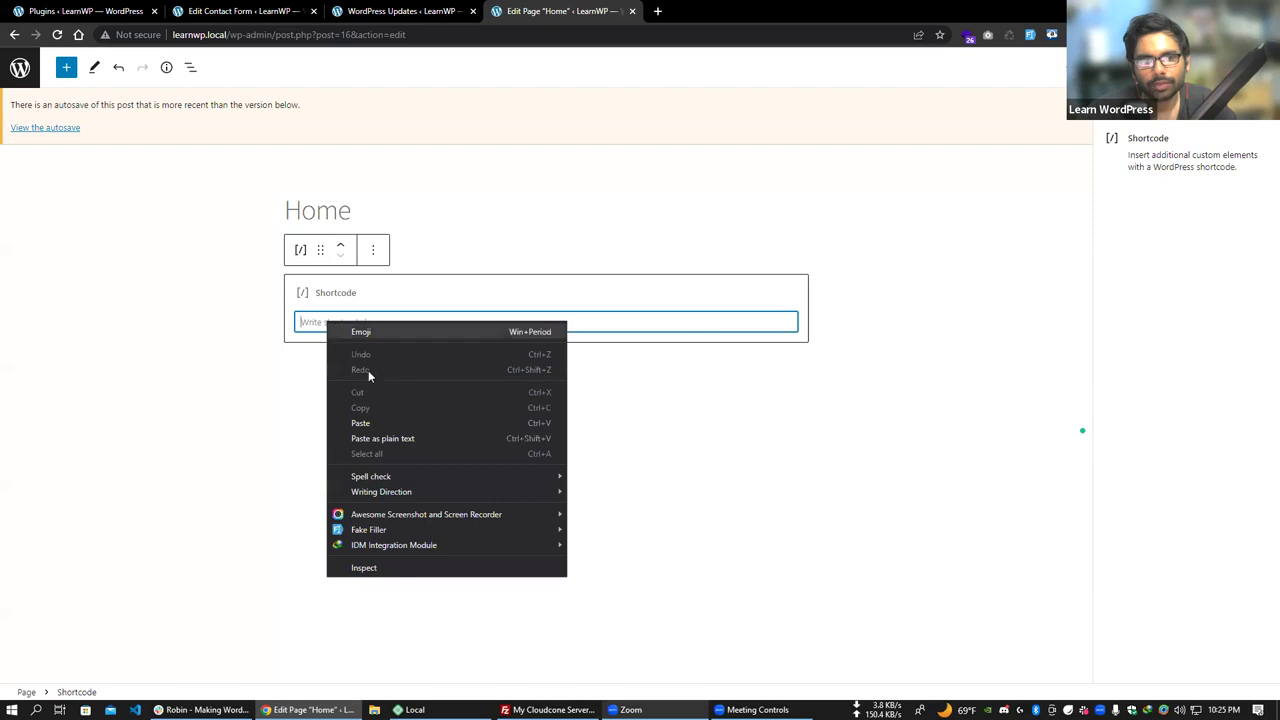
left_click(371, 423)
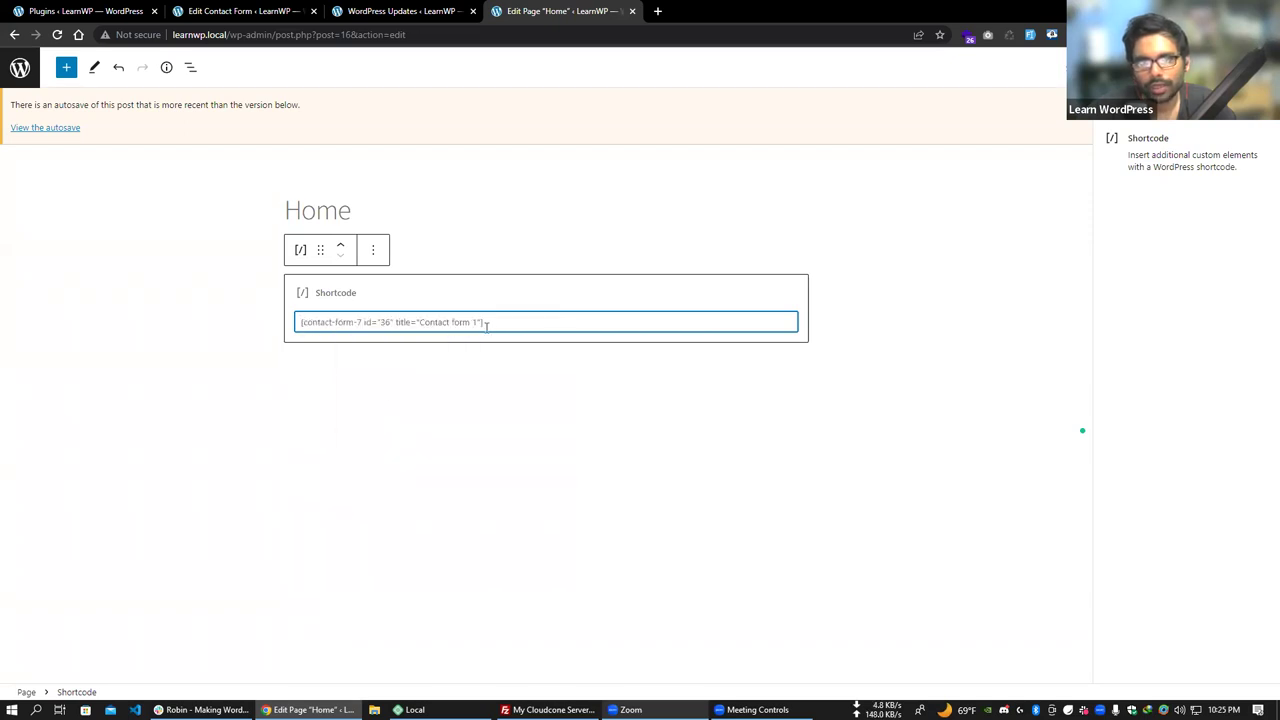
left_click(1190, 67)
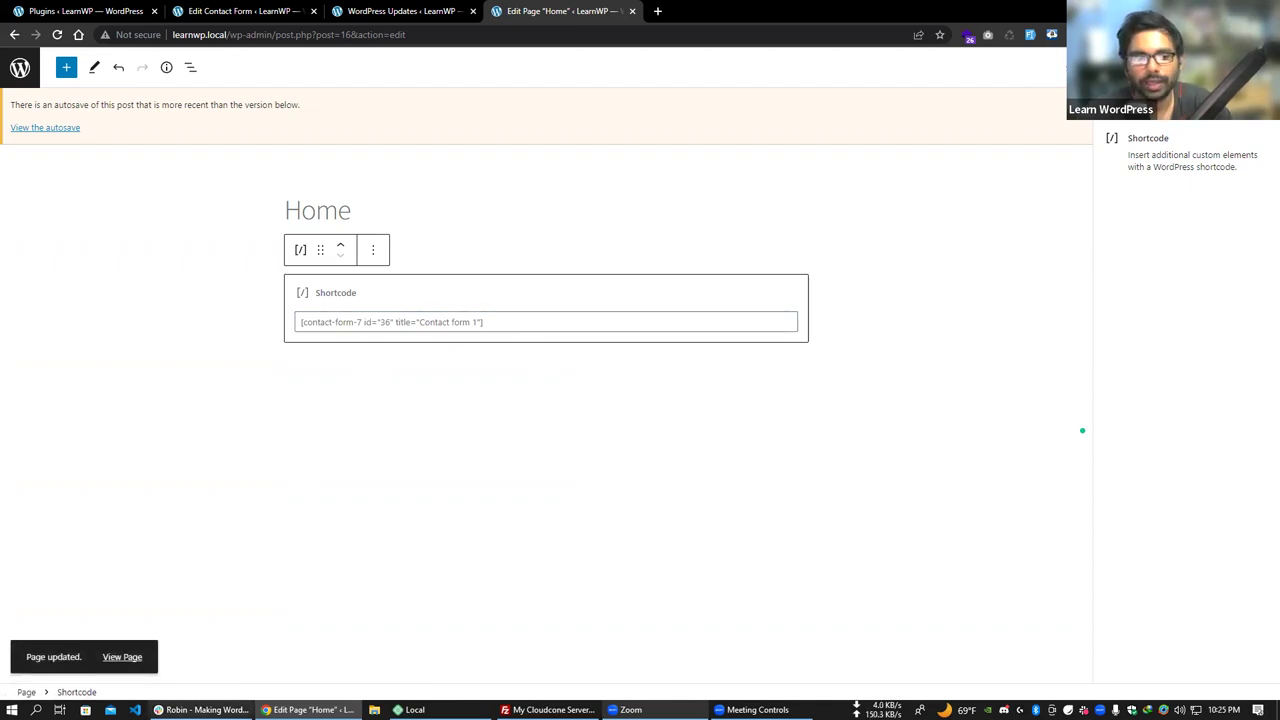
left_click(128, 659)
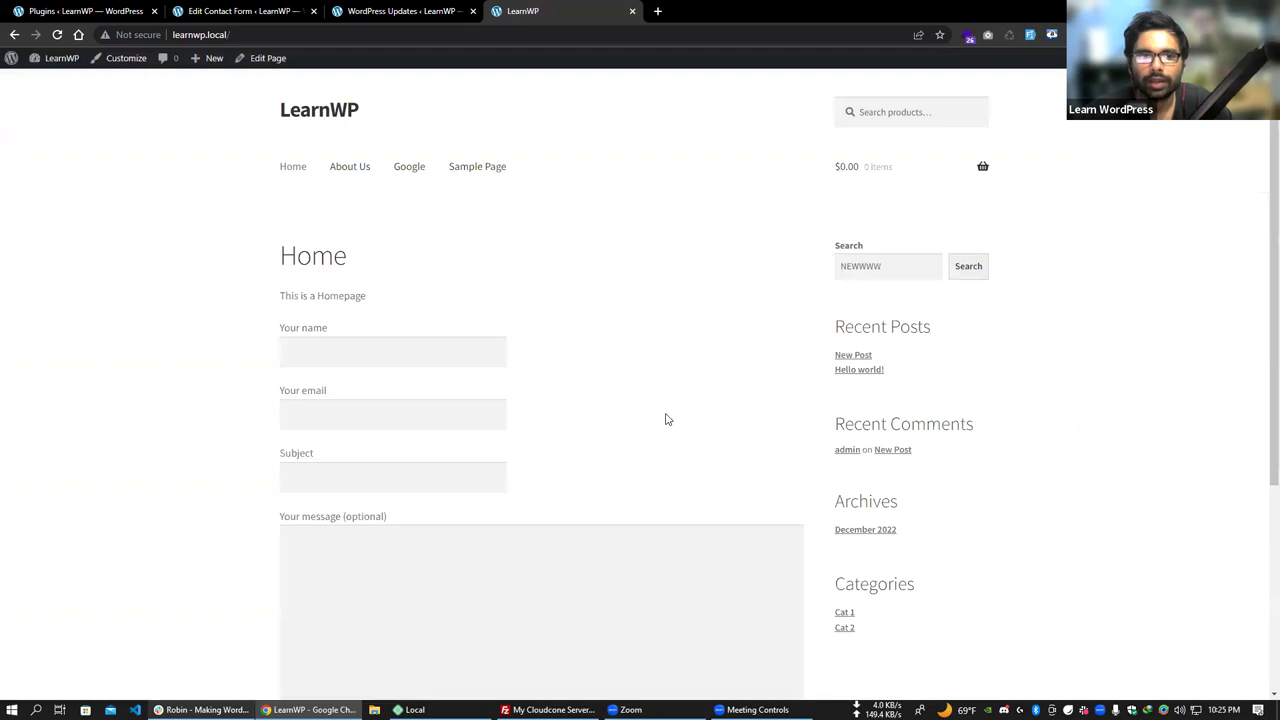
Examine the contact form's fields on the published Home page and compare them with the form template.
scroll(400, 314, "down", 1)
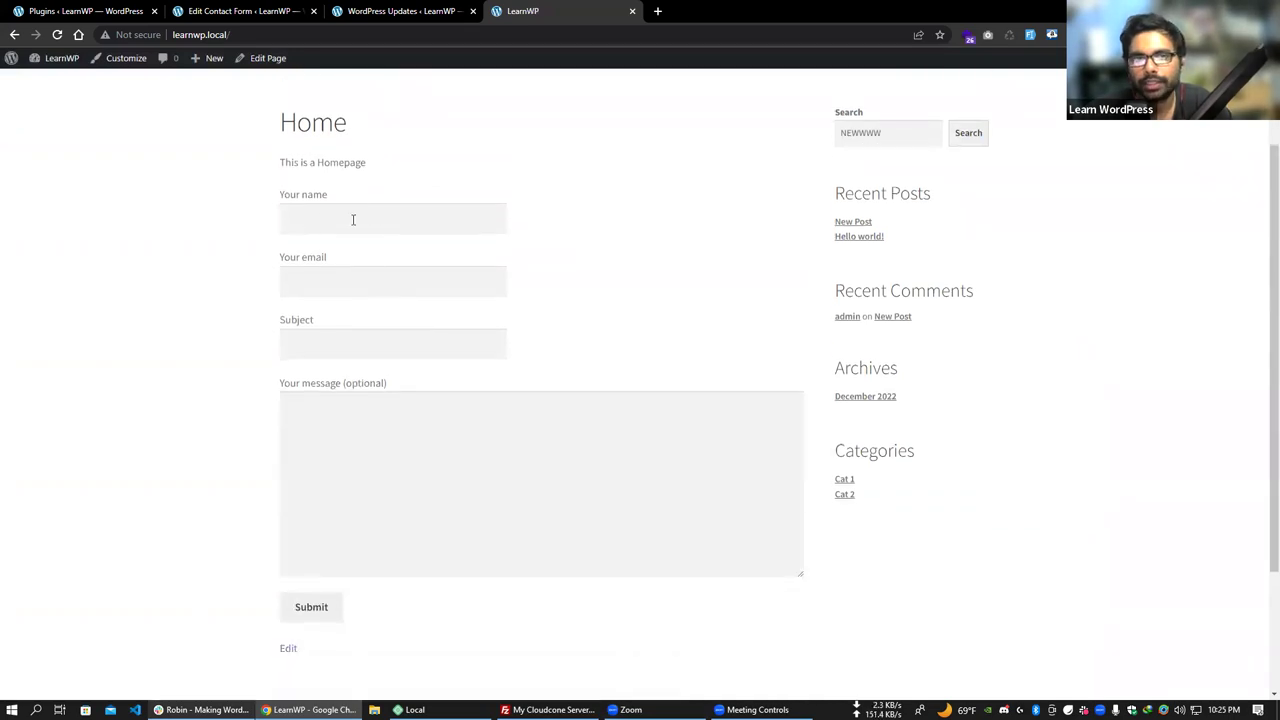
scroll(353, 219, "up", 2)
left_click(240, 11)
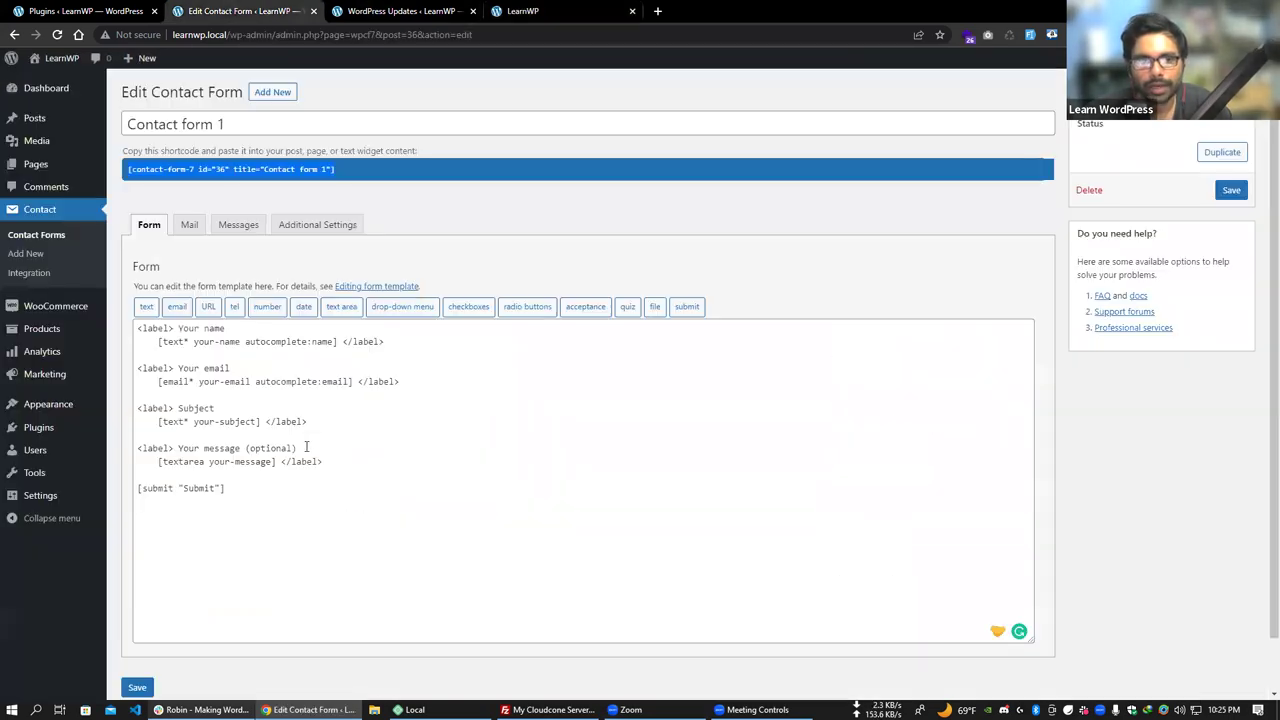
left_click(560, 11)
scroll(420, 400, "down", 3)
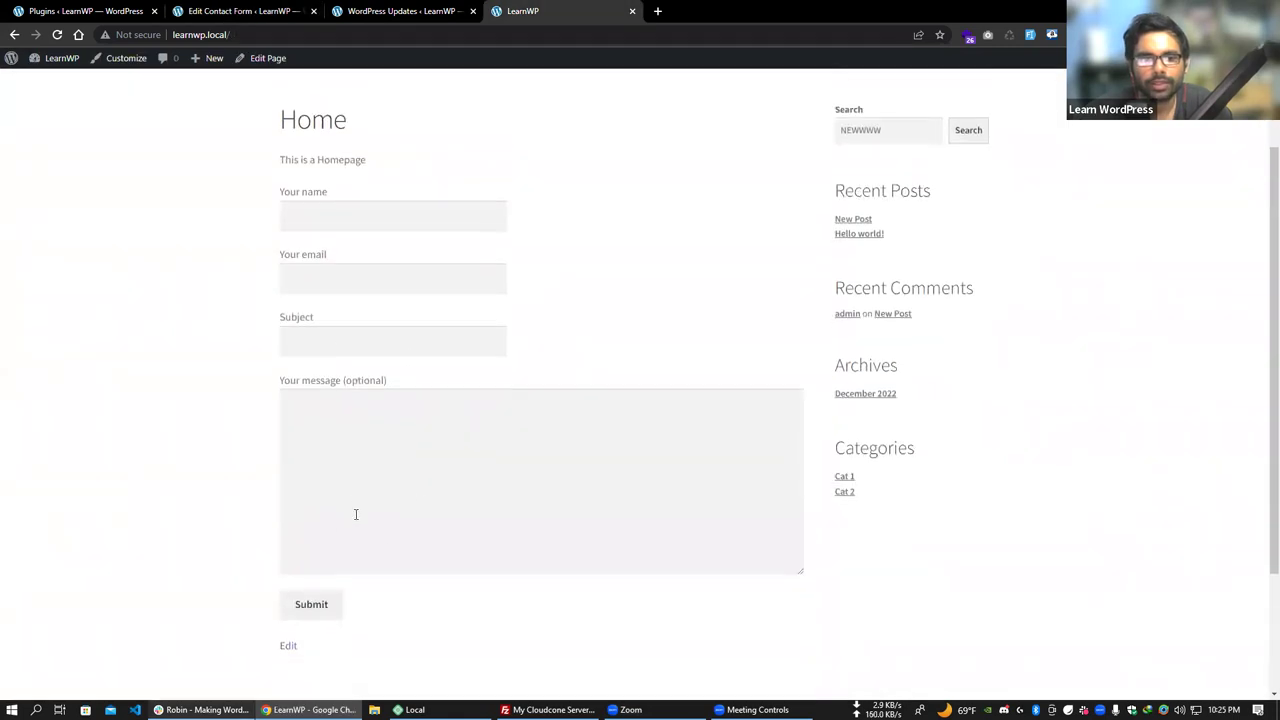
scroll(543, 420, "up", 2)
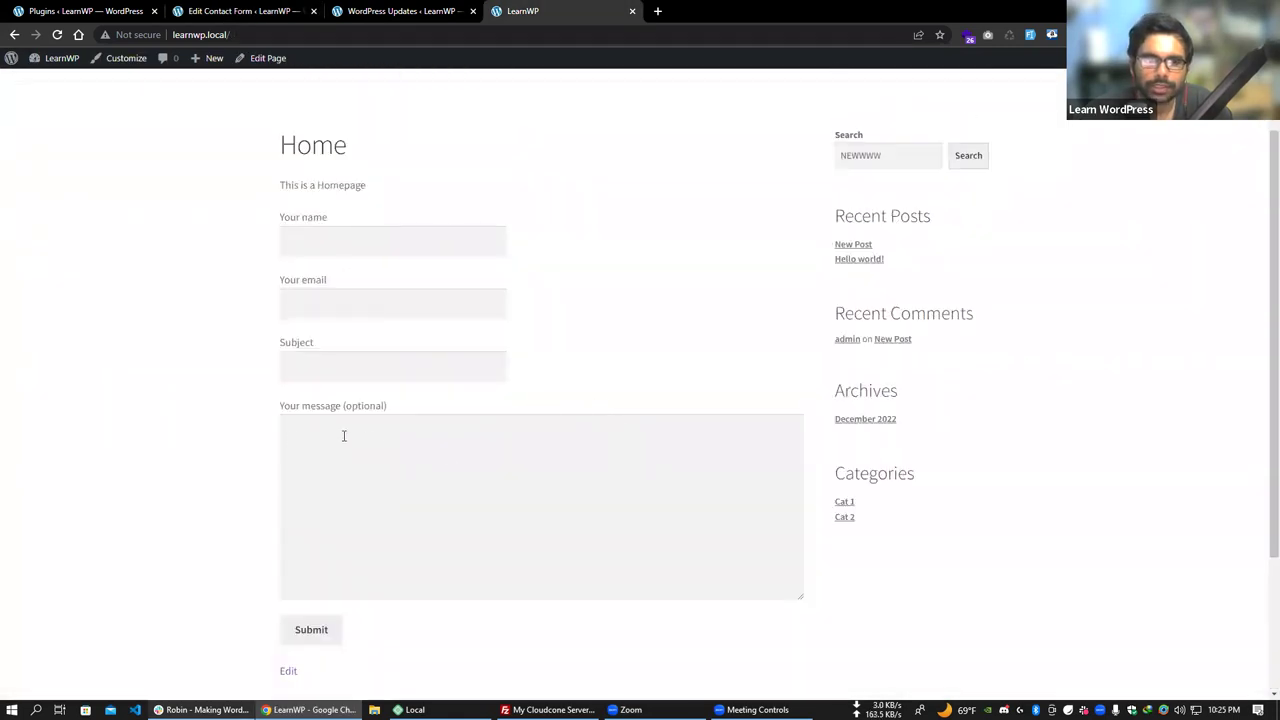
left_click_drag(280, 408, 326, 406)
scroll(346, 437, "down", 2)
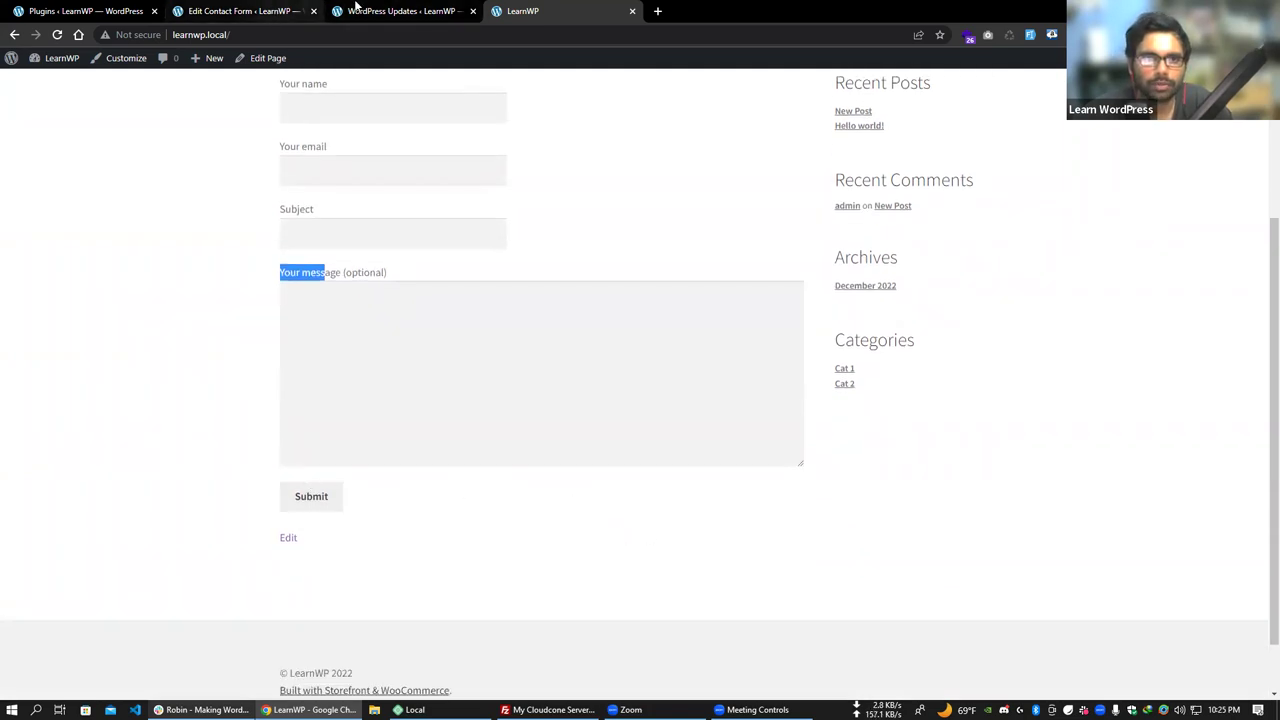
In the Contact form 1 template, duplicate the "Your message (optional)" label and textarea lines above the submit tag.
left_click(250, 11)
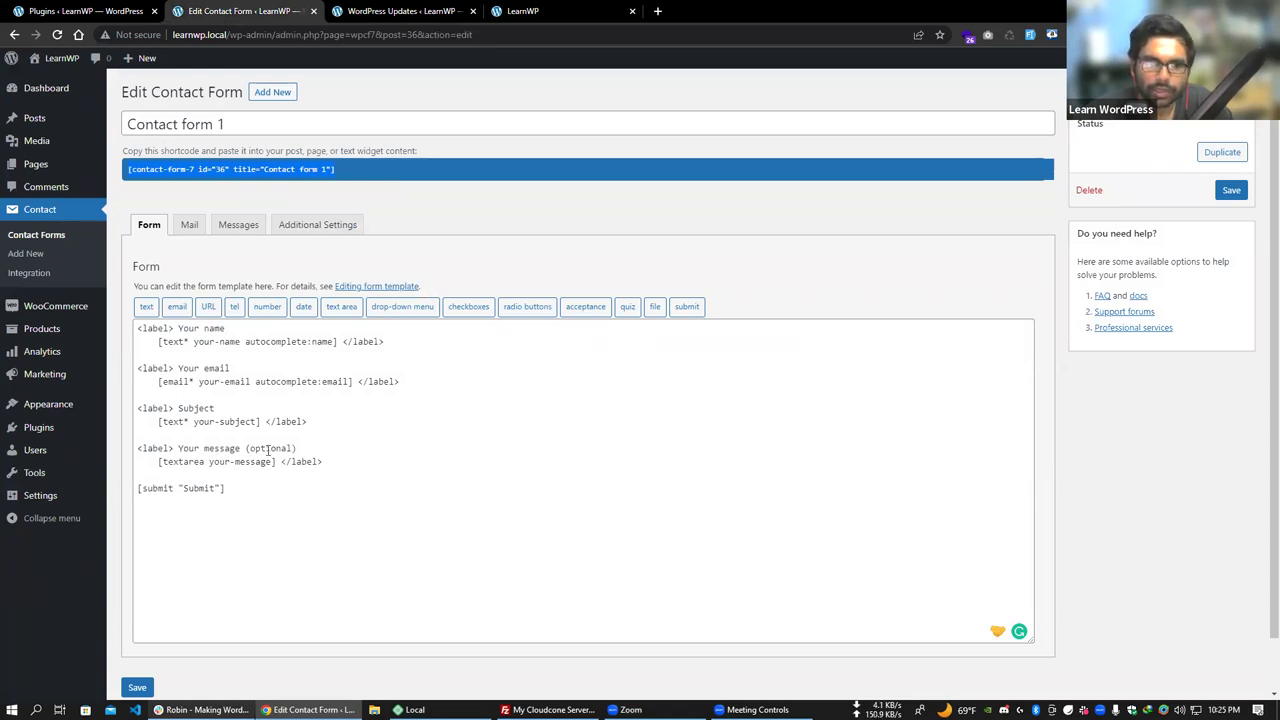
left_click_drag(324, 461, 133, 450)
right_click(172, 455)
left_click(215, 238)
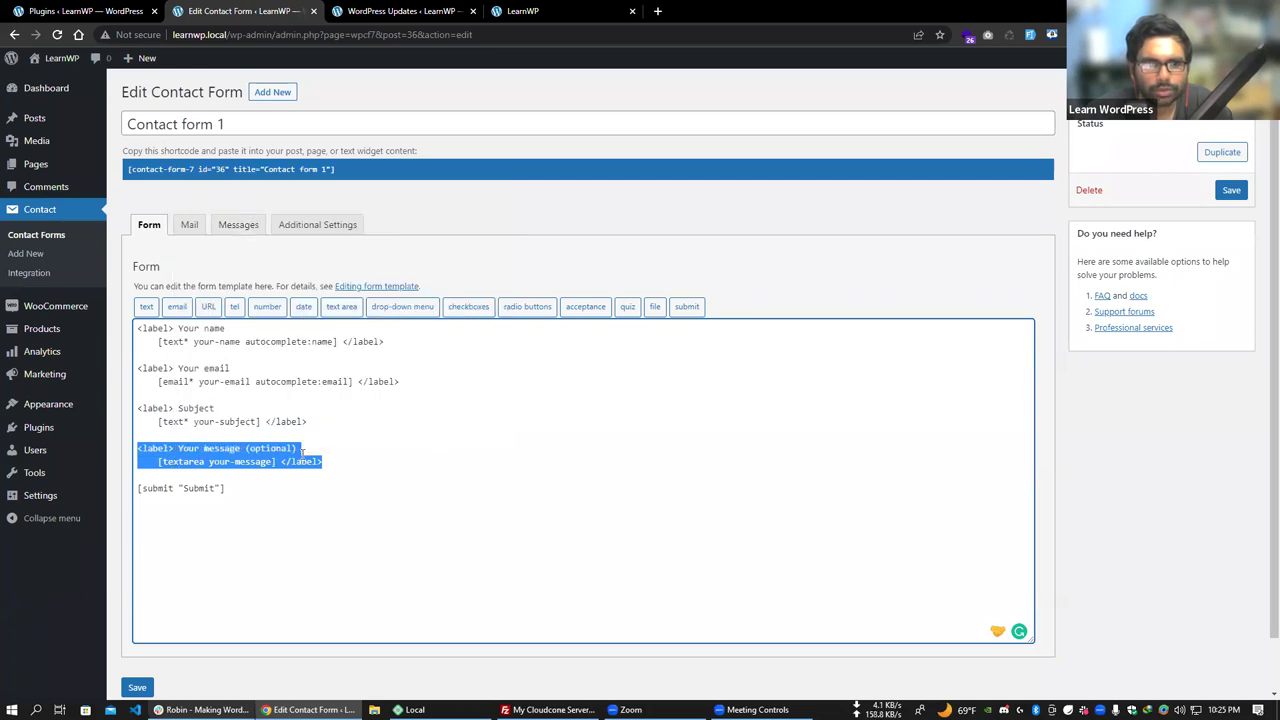
left_click(349, 466)
key("Return")
key("Return")
key("ctrl+v")
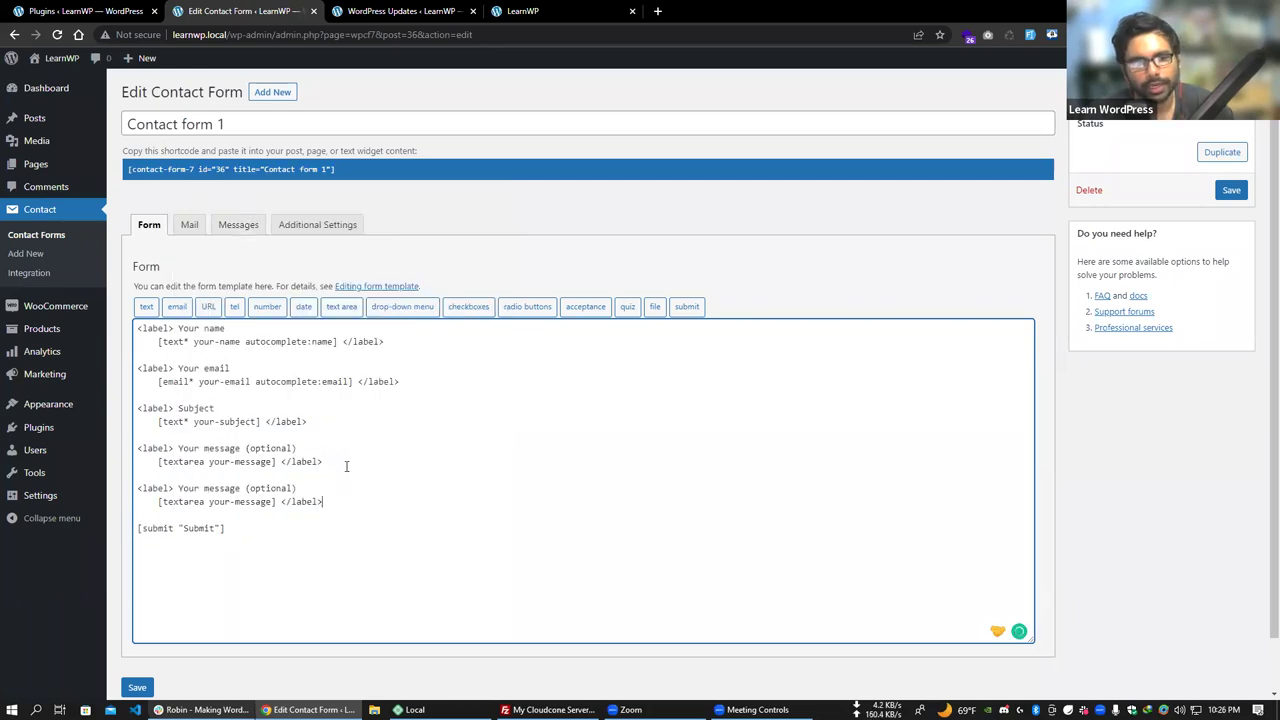
Change the duplicated field's label to "Your new message (optional)" and save the contact form.
left_click(205, 488)
type("new")
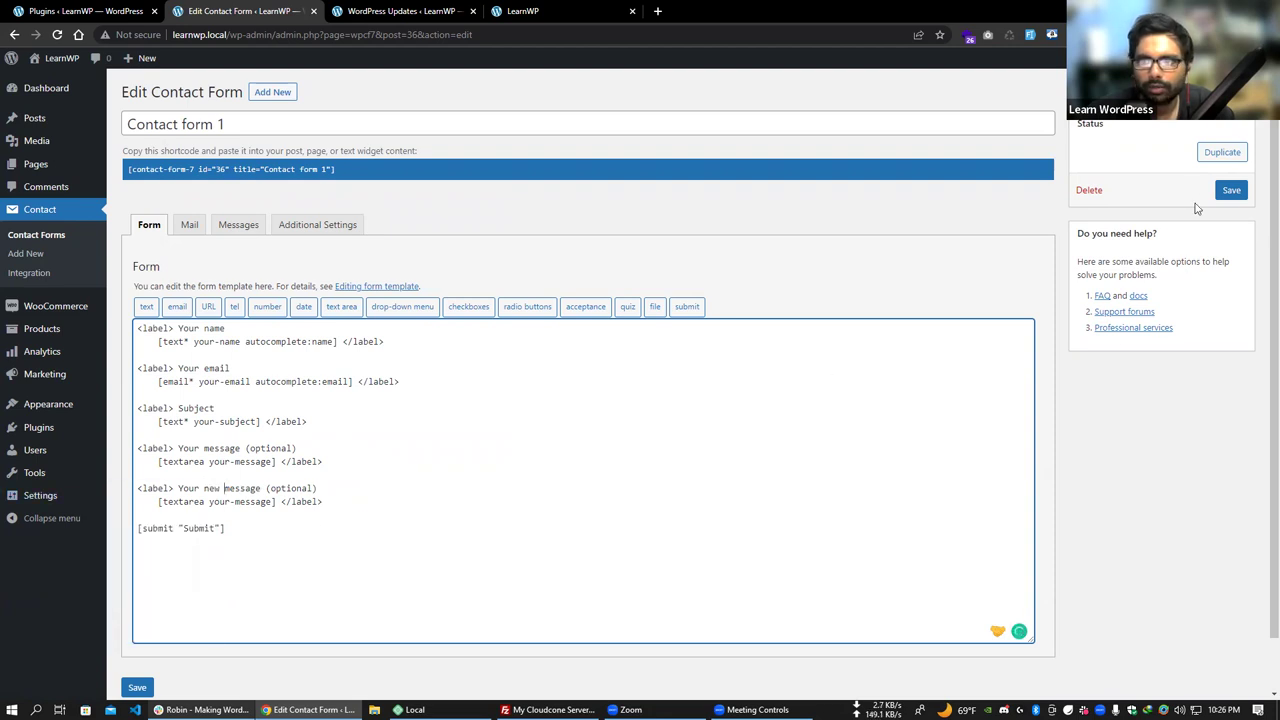
left_click(1231, 190)
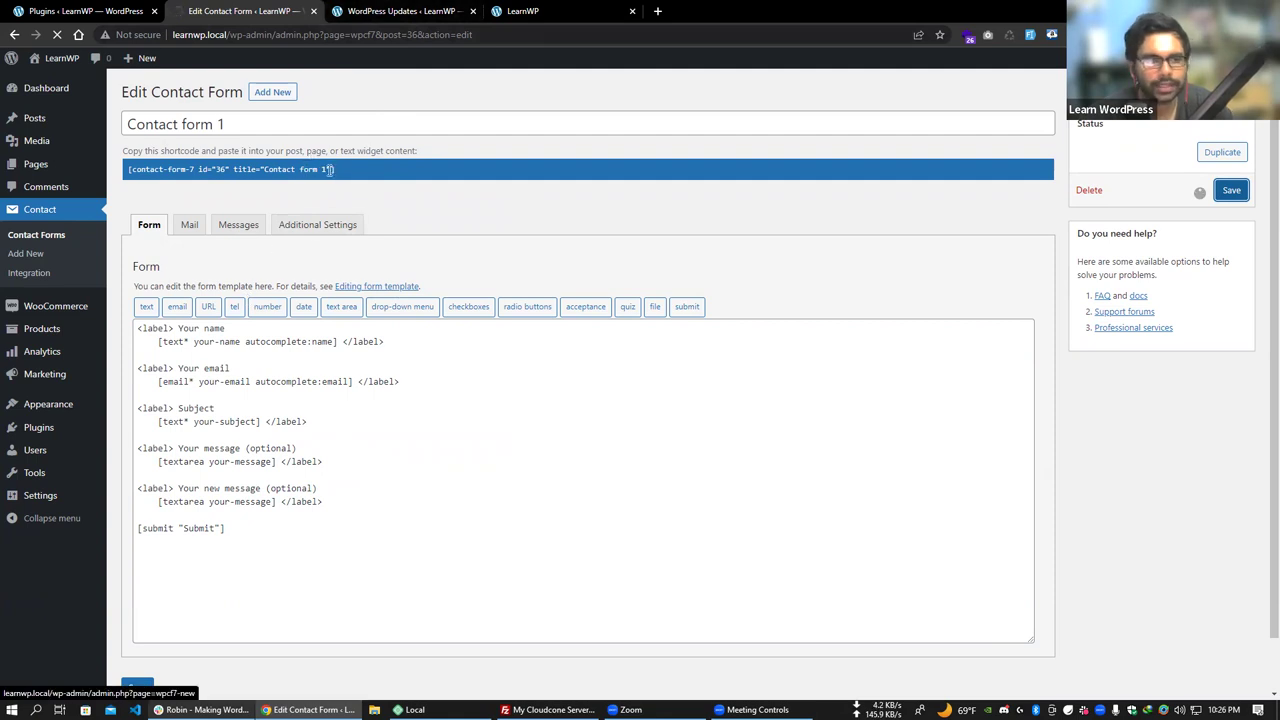
Reload the published Home page and check the form for the "Your new message (optional)" field.
key("ctrl+Tab")
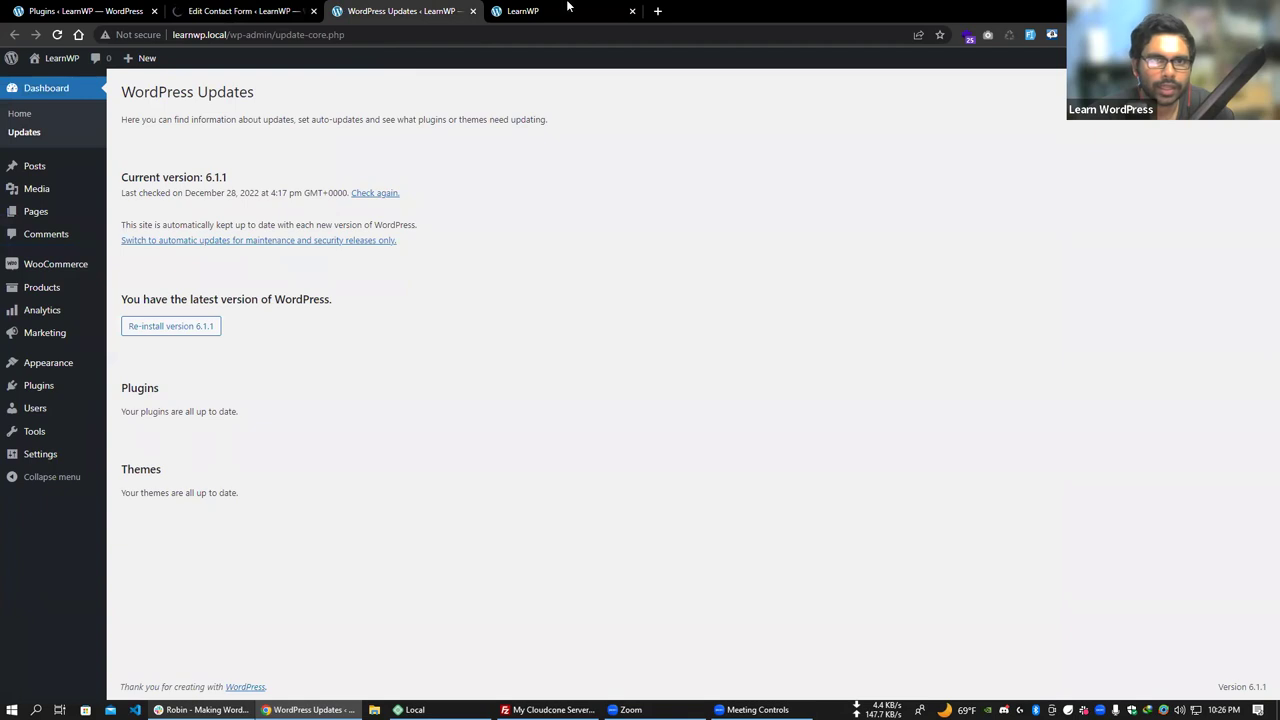
key("ctrl+Tab")
key("ctrl+shift+Tab")
key("ctrl+shift+Tab")
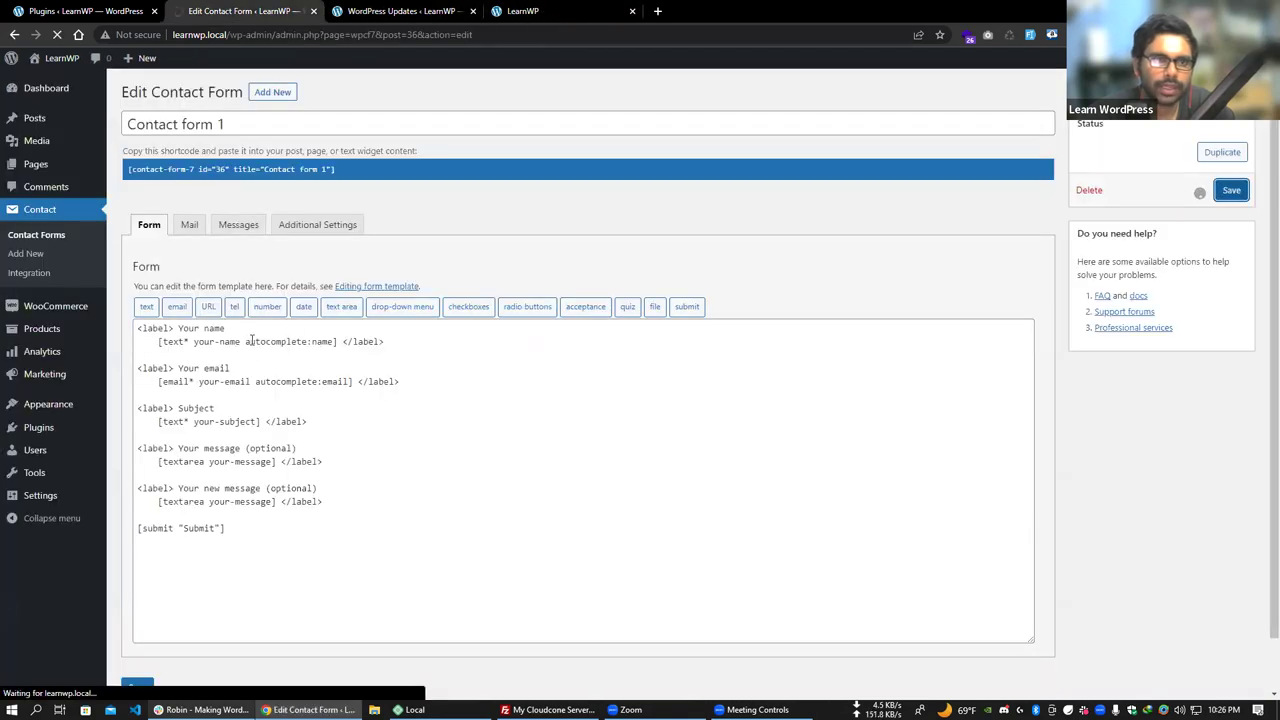
left_click(520, 11)
right_click(535, 8)
left_click(563, 81)
scroll(197, 306, "down", 2)
left_click_drag(281, 367, 363, 358)
scroll(503, 517, "down", 1)
left_click(544, 393)
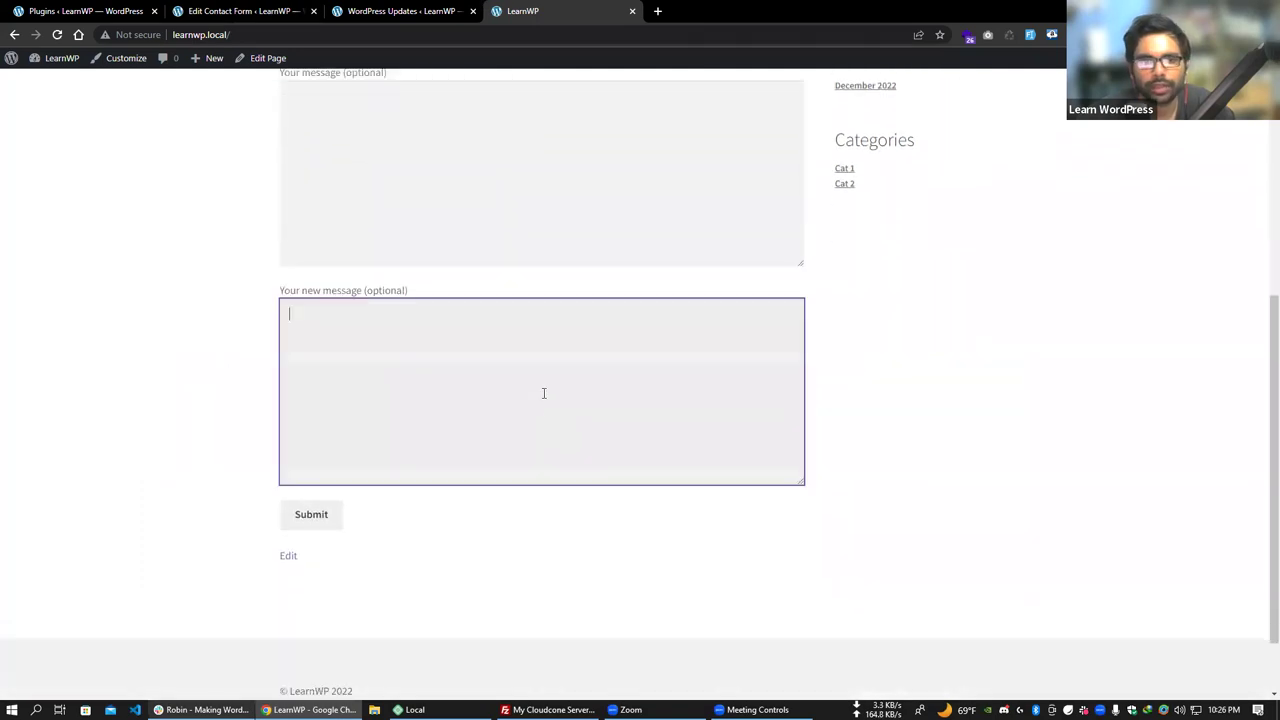
Compare the original and new message fields of the form on the Home page.
scroll(544, 393, "up", 4)
left_click(503, 386)
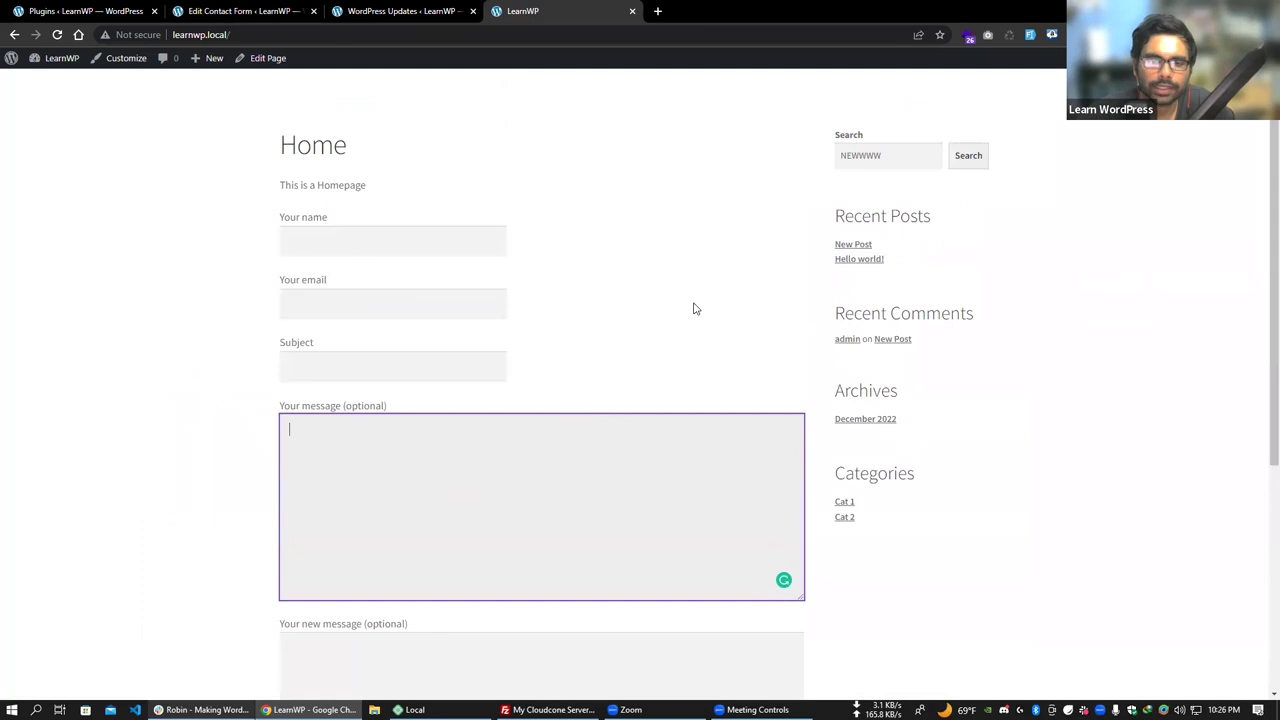
scroll(629, 429, "down", 3)
left_click(614, 431)
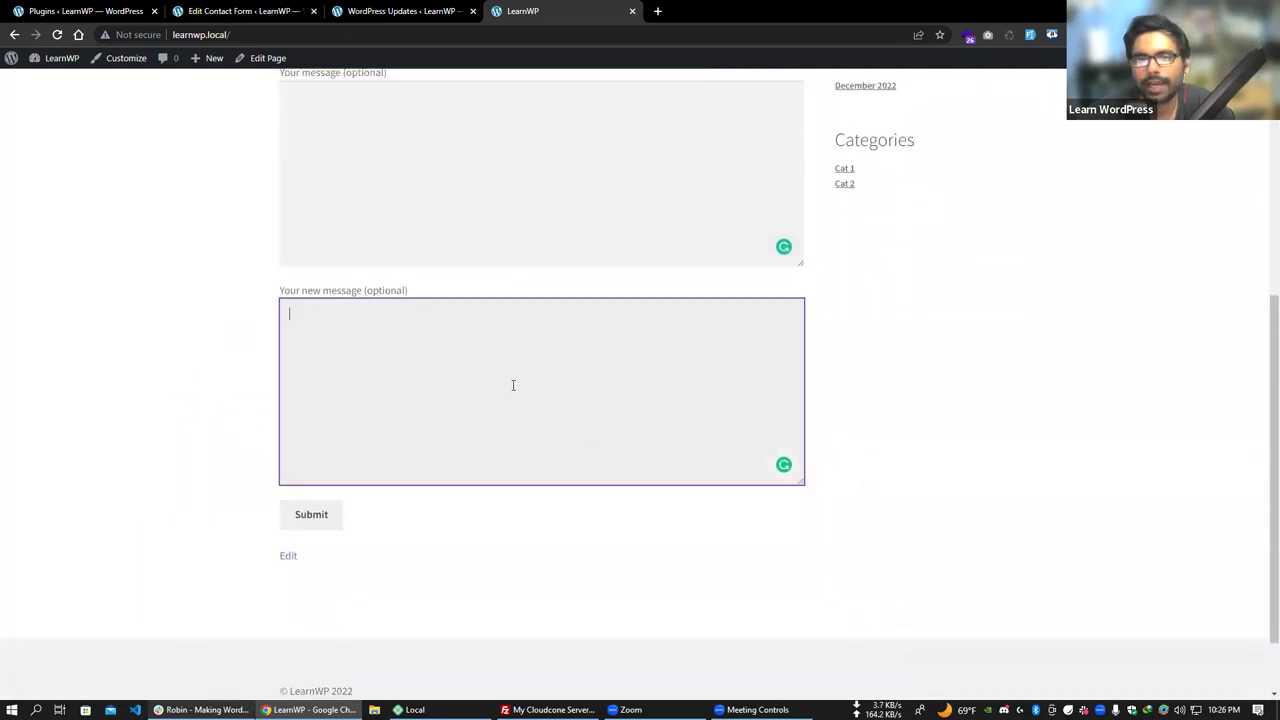
left_click(186, 395)
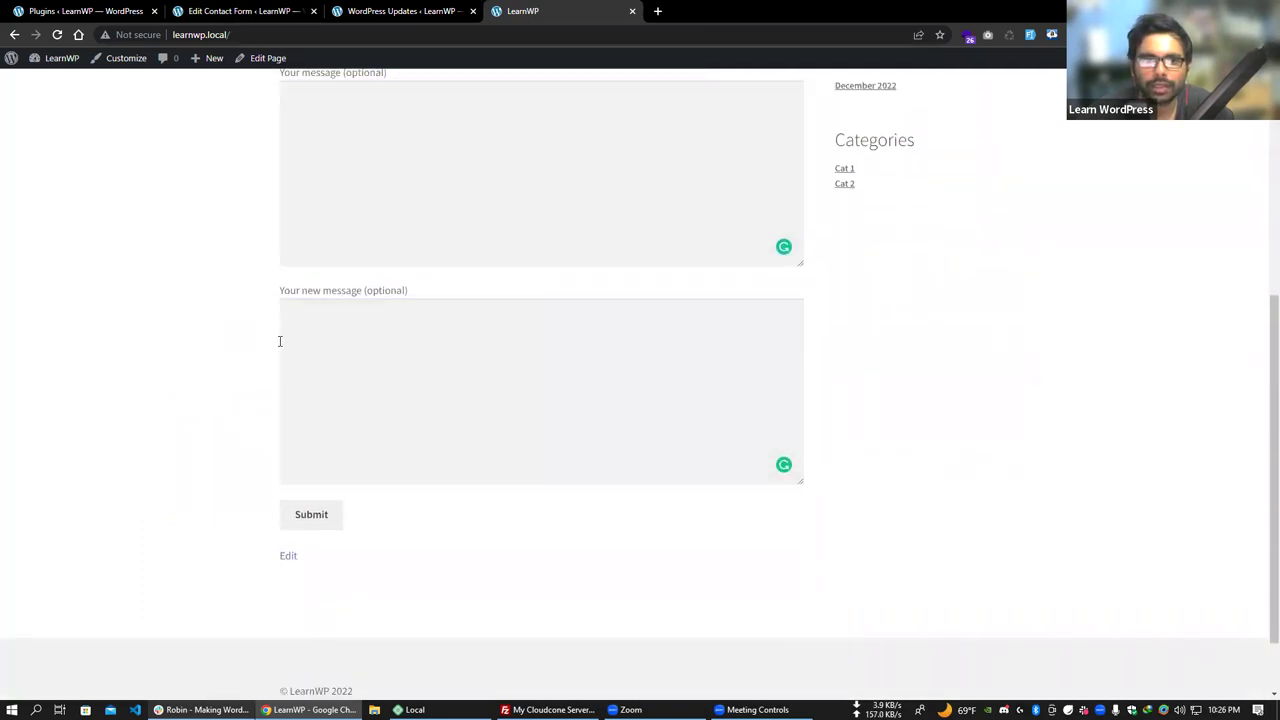
scroll(437, 381, "up", 2)
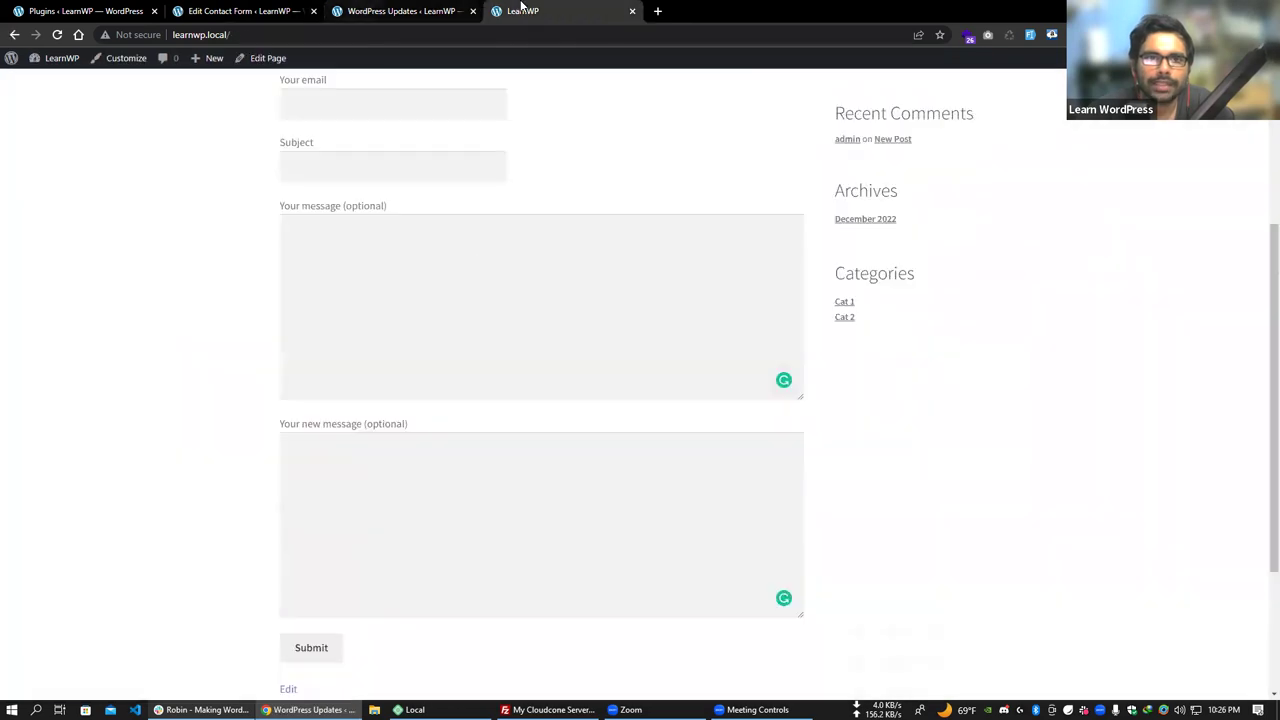
scroll(486, 406, "up", 1)
scroll(469, 429, "down", 2)
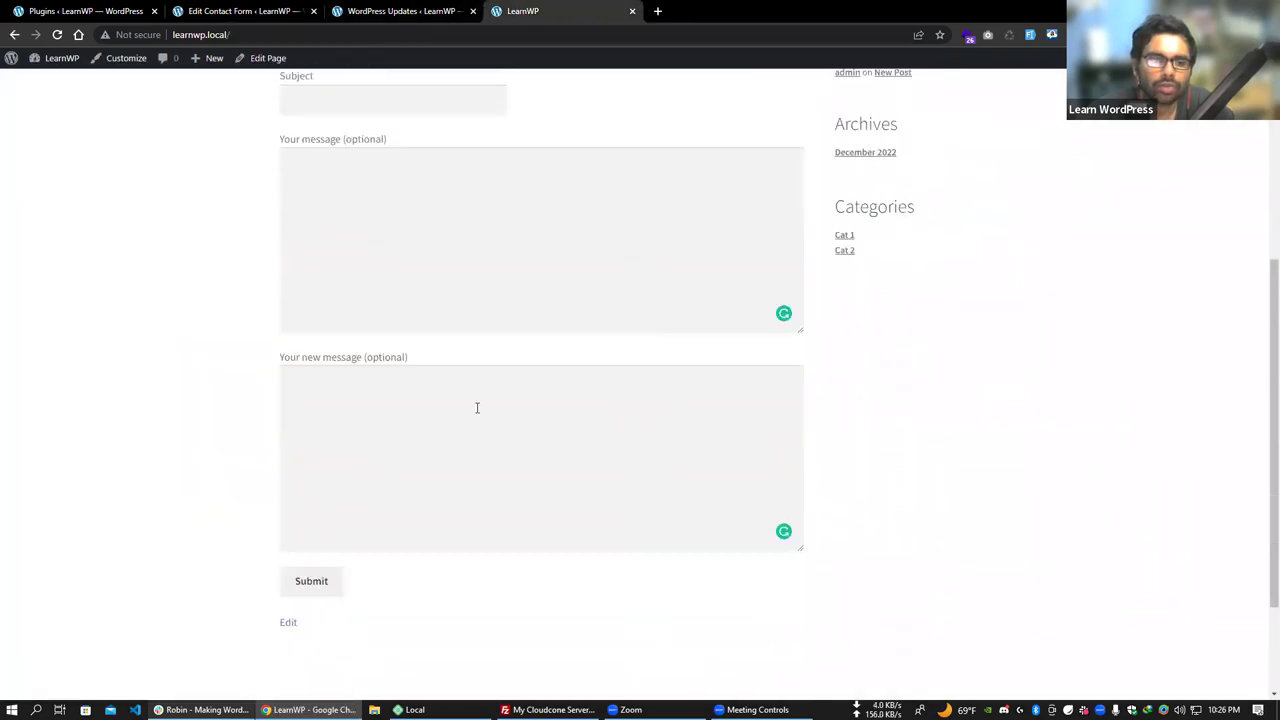
scroll(477, 409, "up", 3)
Return to the contact form editor and show the form's mail template settings.
left_click(284, 10)
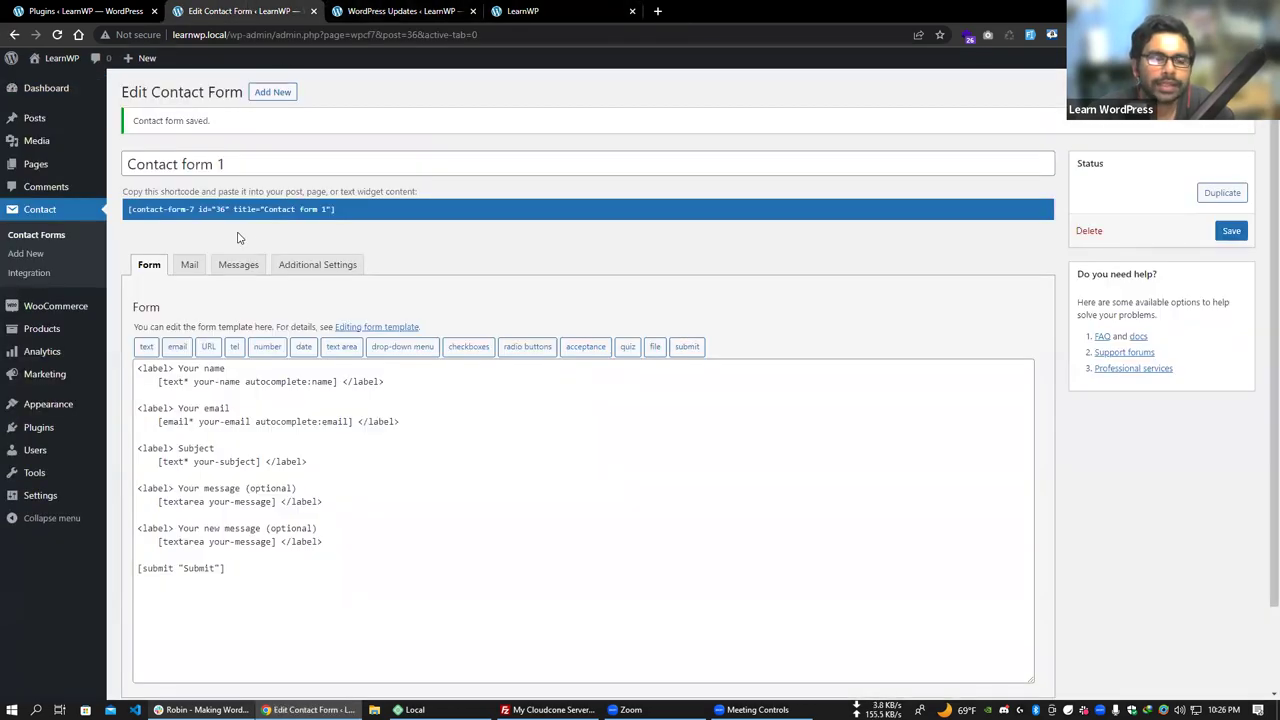
left_click(189, 265)
scroll(200, 282, "down", 1)
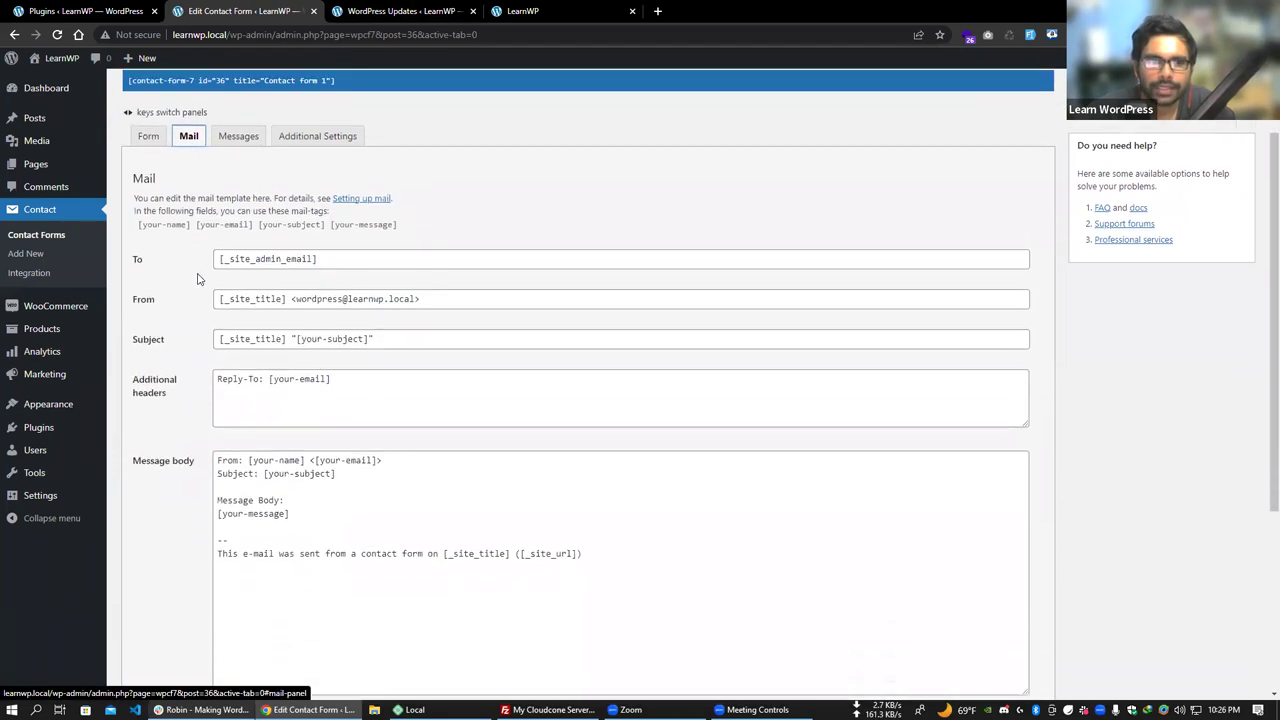
scroll(277, 183, "down", 1)
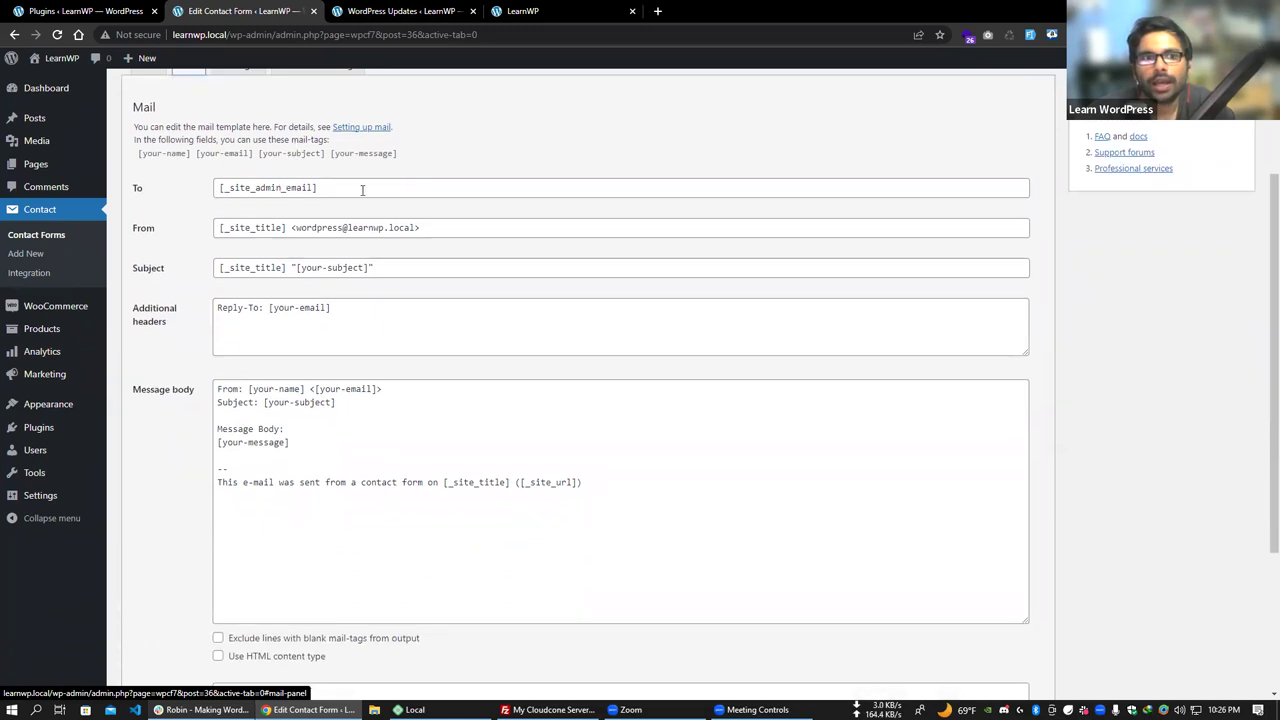
Examine the mail template's From field, highlighting the site title tag and sender address.
left_click_drag(440, 232, 209, 234)
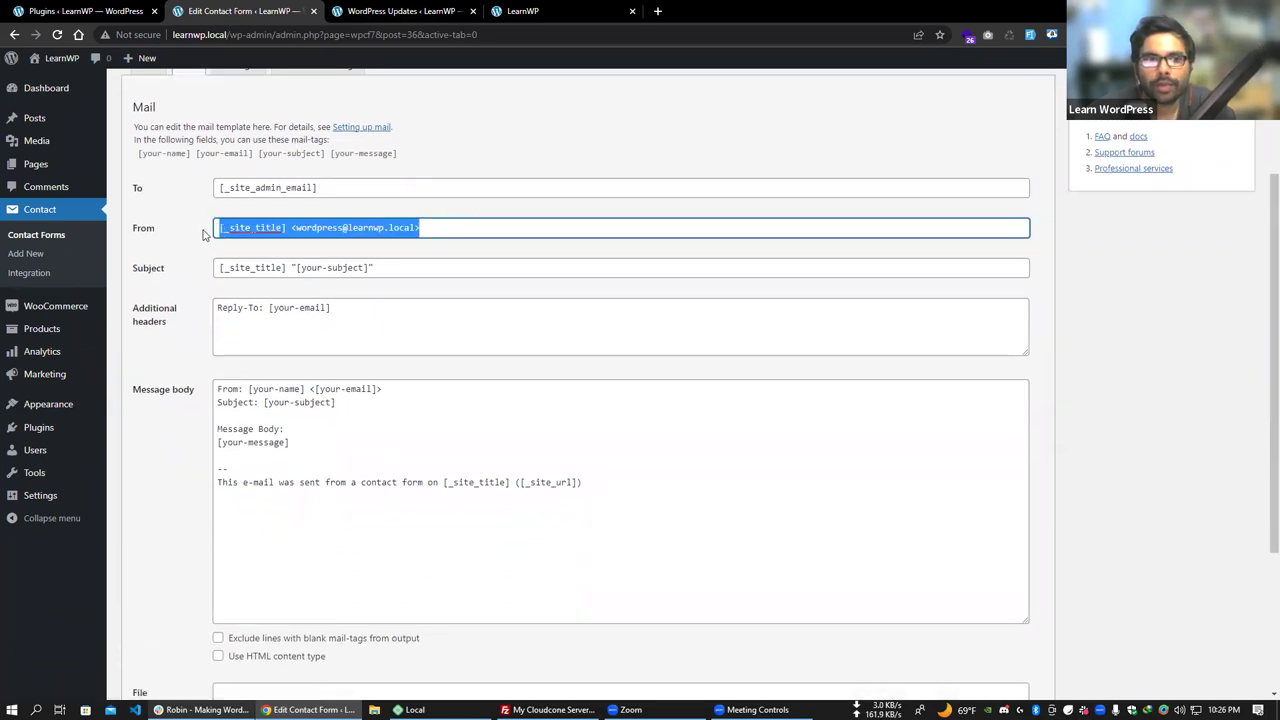
scroll(250, 248, "up", 1)
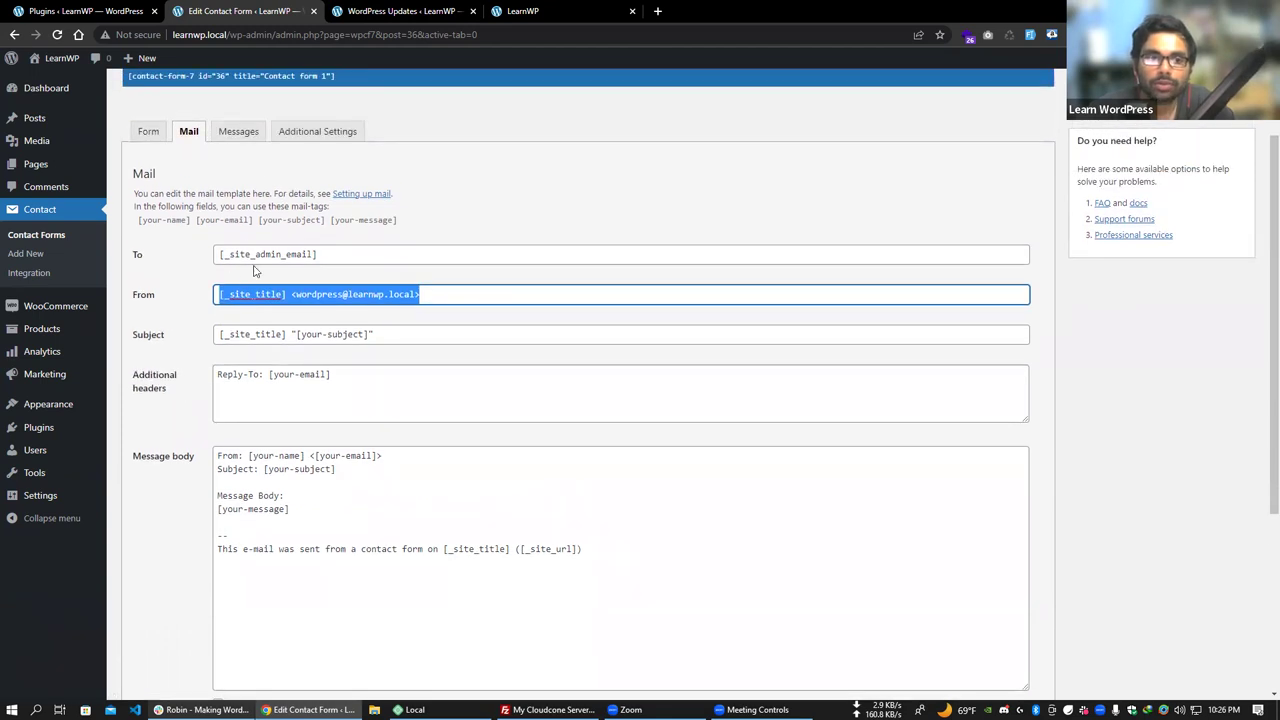
scroll(245, 270, "down", 1)
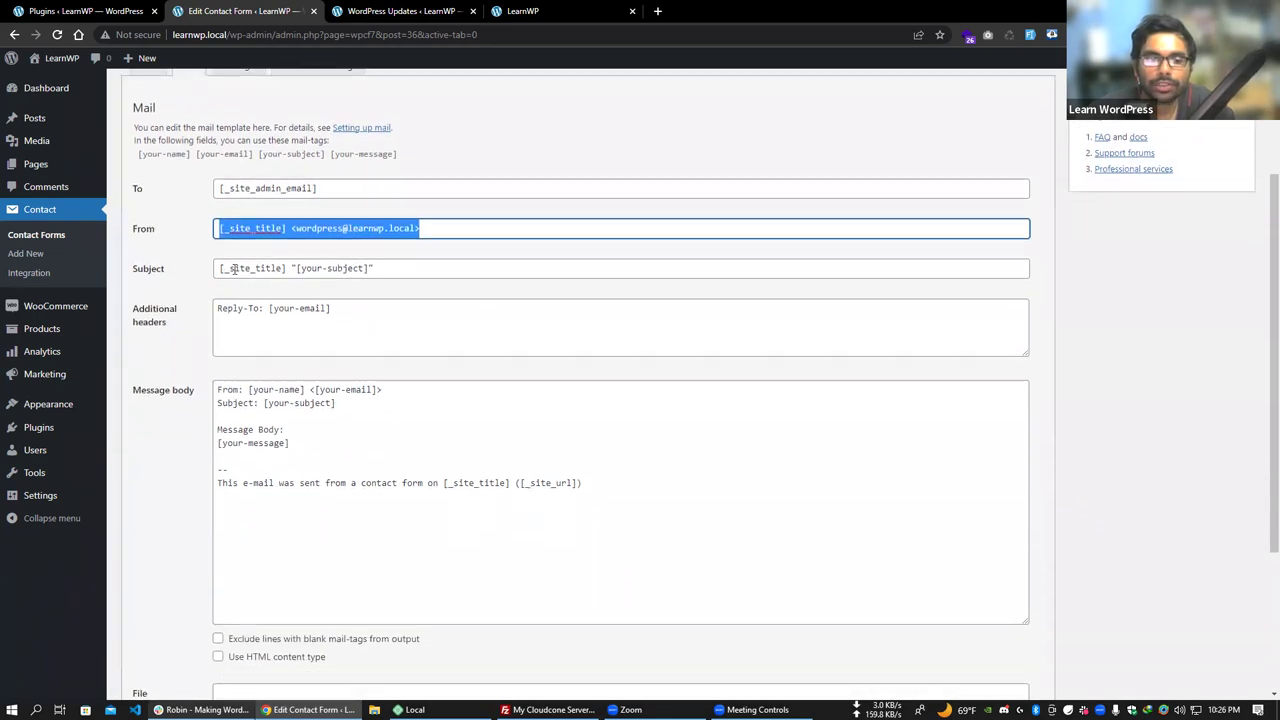
scroll(234, 268, "up", 2)
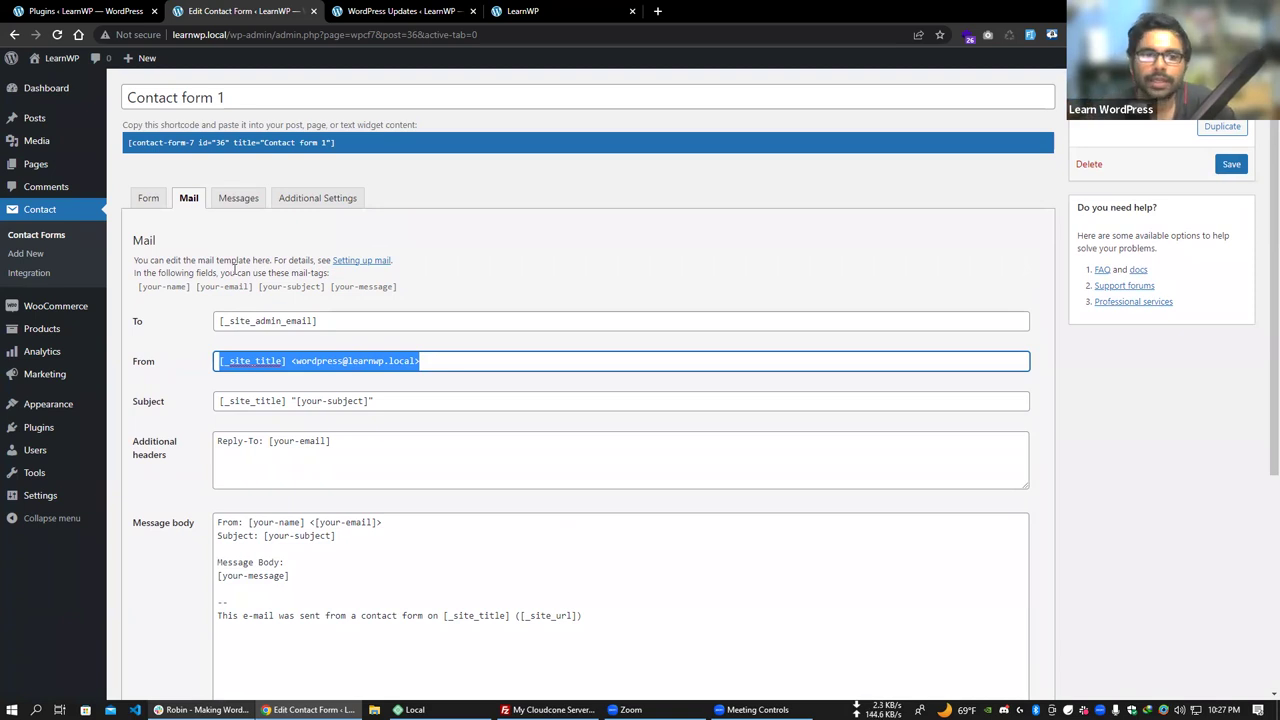
scroll(435, 330, "down", 1)
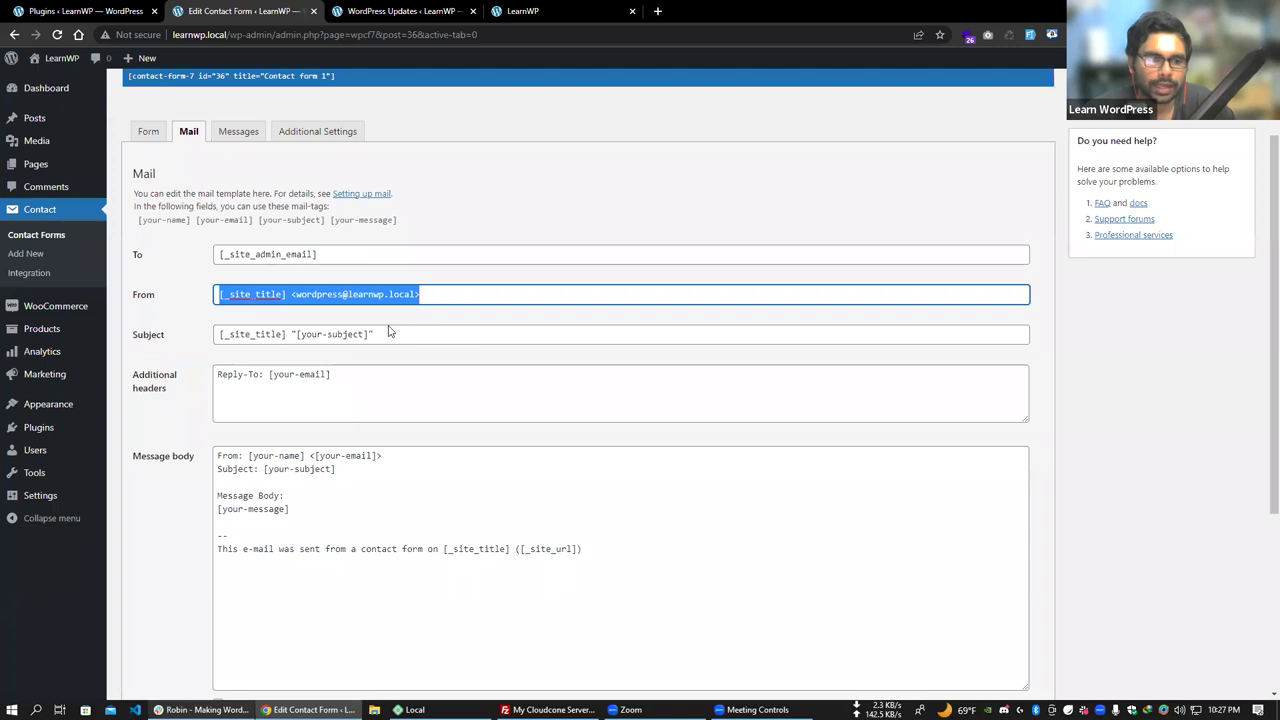
mouse_move(418, 294)
left_mouse_down()
mouse_move(307, 294)
mouse_move(411, 293)
left_mouse_up()
left_click(307, 292)
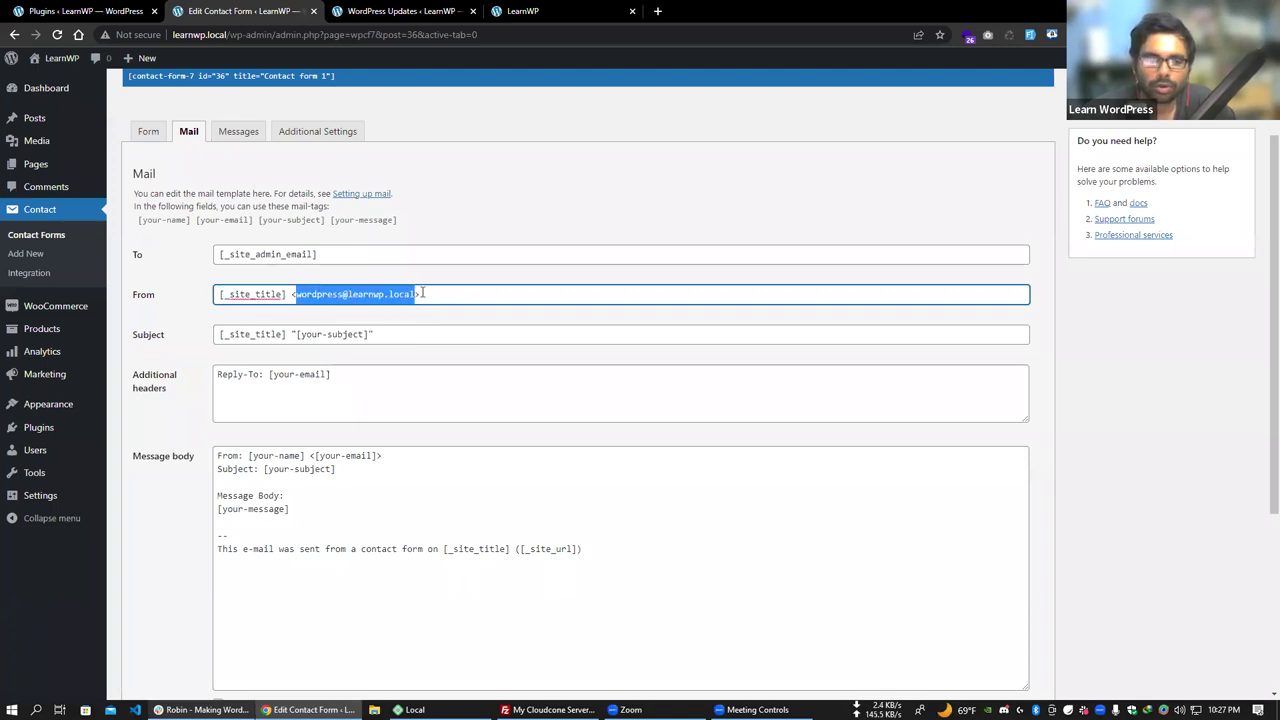
triple_click(231, 294)
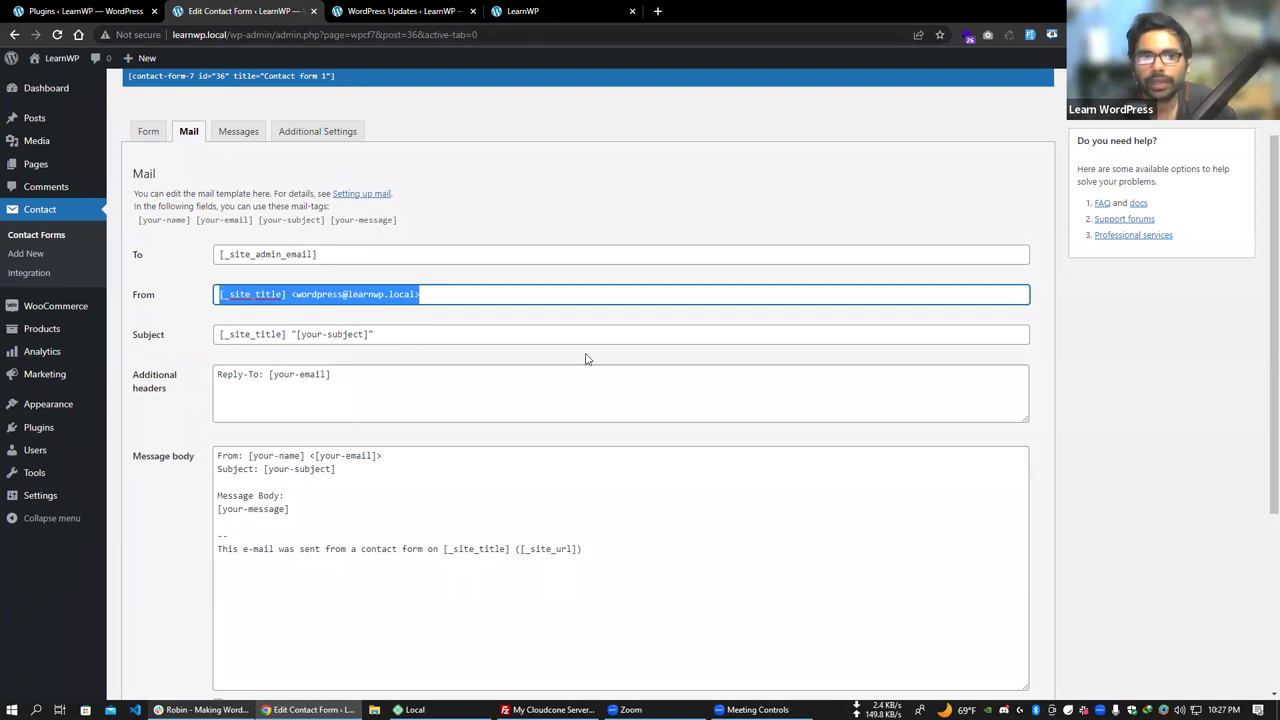
Examine the mail template's To field, highlighting the _site_admin_email tag.
left_click(253, 254)
double_click(253, 254)
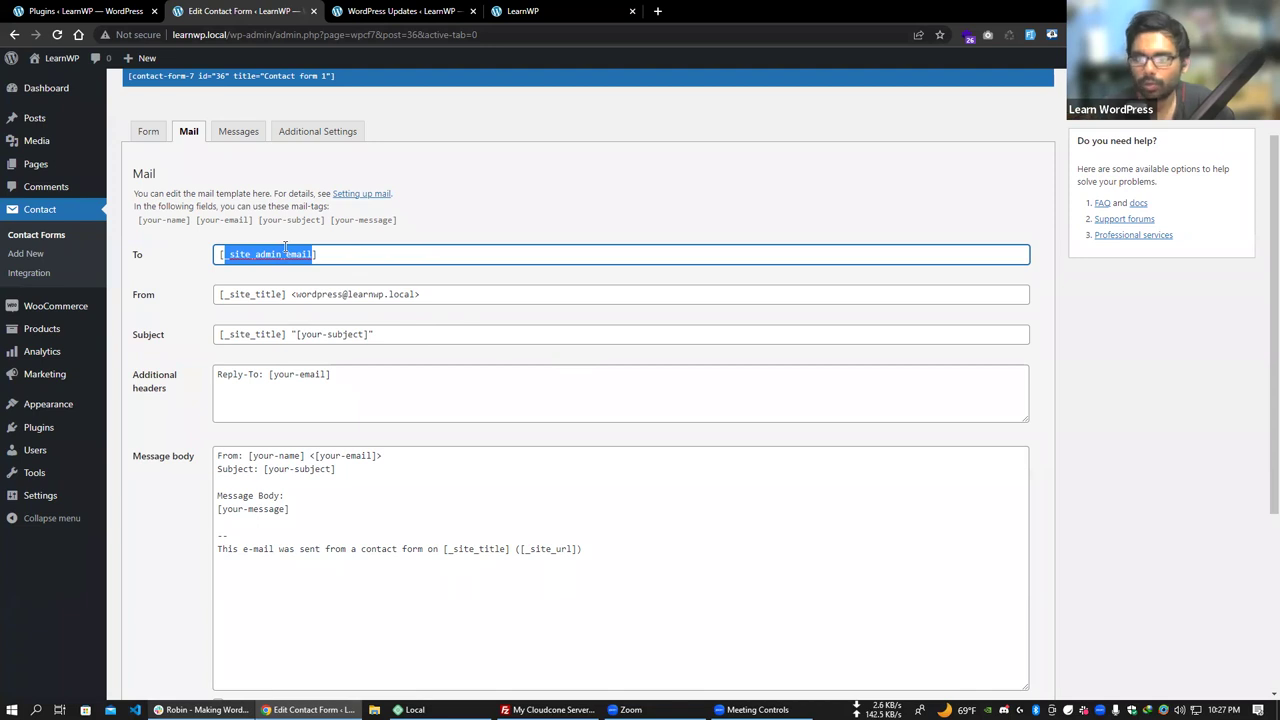
left_click(308, 252)
double_click(308, 252)
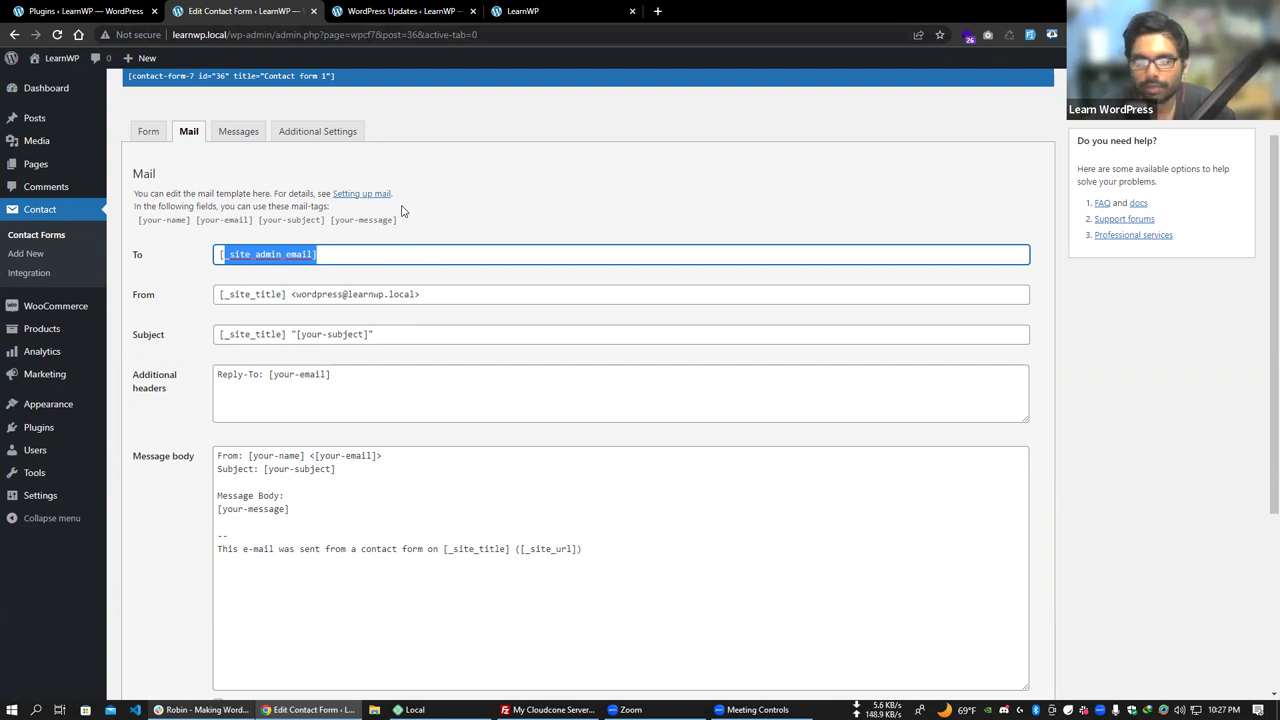
double_click(300, 257)
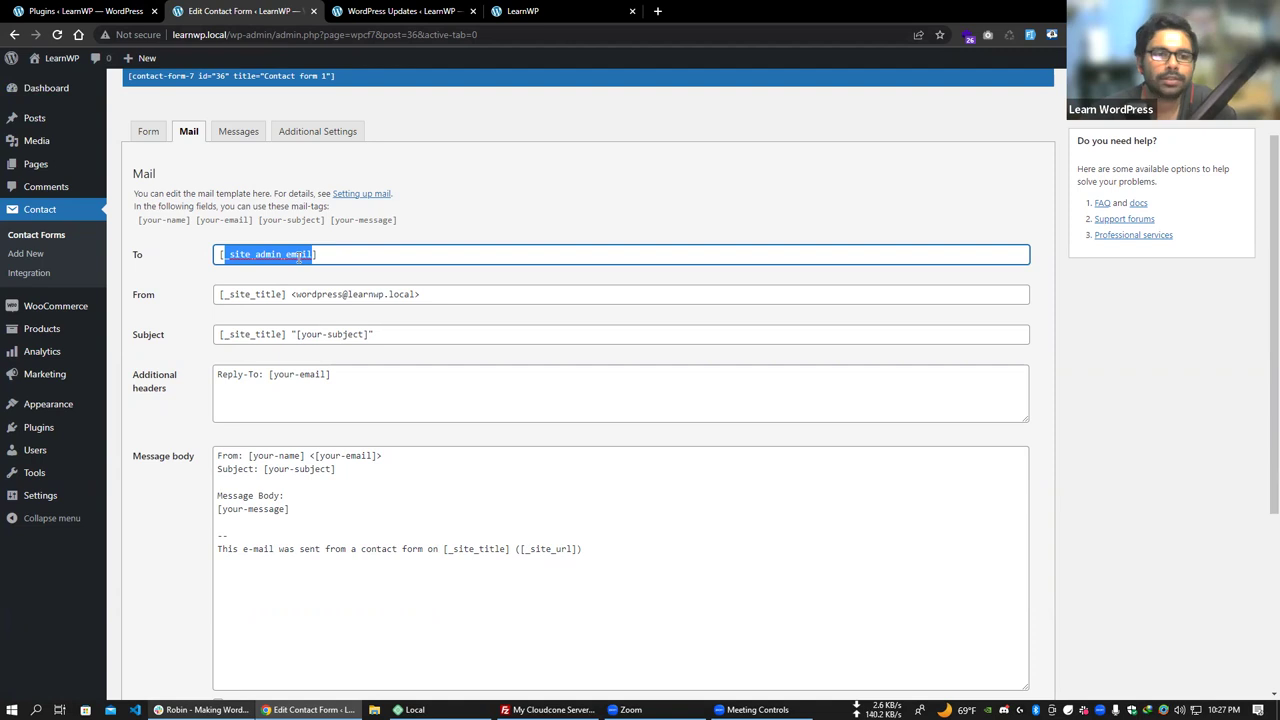
Show the contact form's Messages settings and examine the texts for successfully sent and failed messages.
scroll(406, 390, "up", 1)
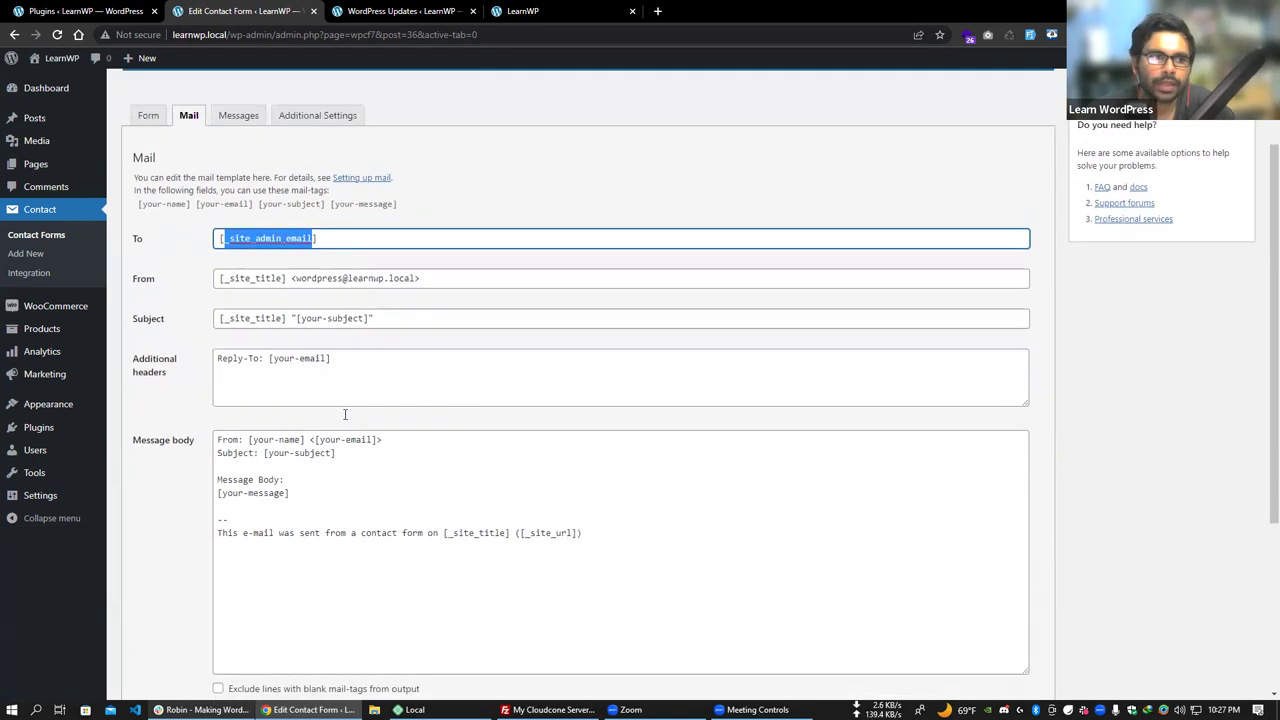
scroll(292, 398, "down", 2)
scroll(292, 398, "up", 5)
left_click(238, 265)
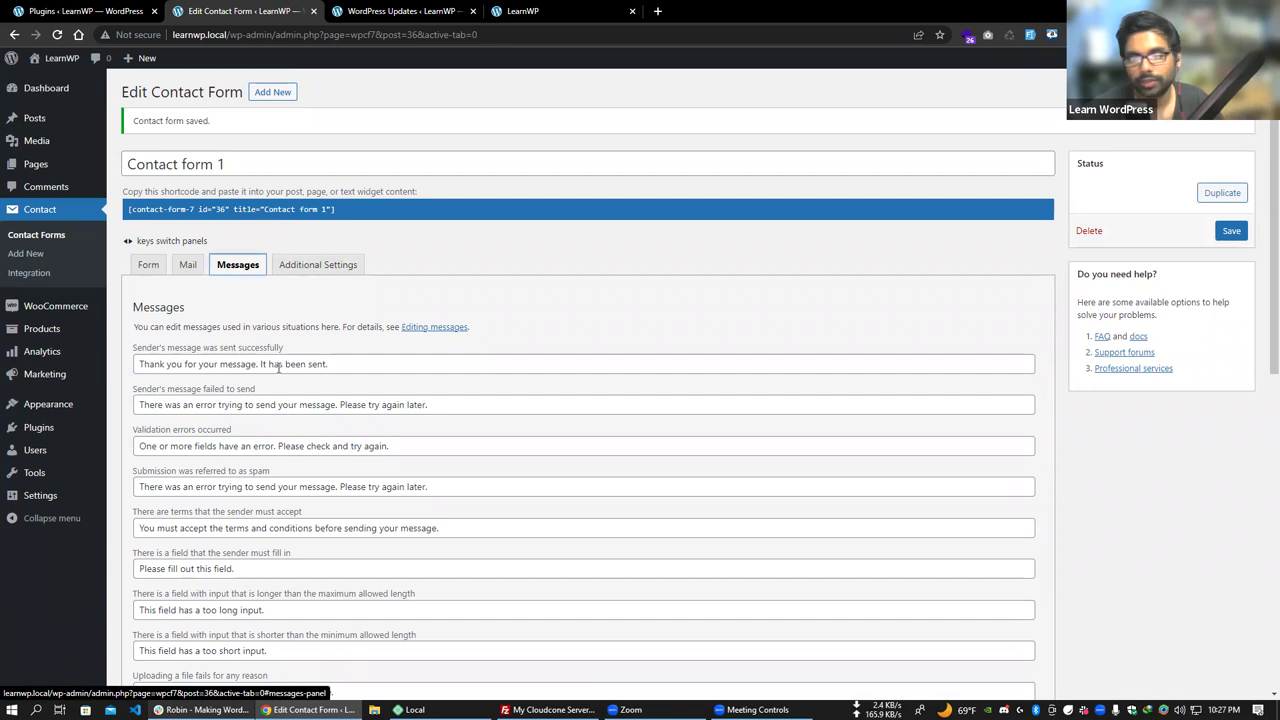
triple_click(338, 365)
scroll(465, 345, "down", 1)
left_click_drag(465, 345, 142, 338)
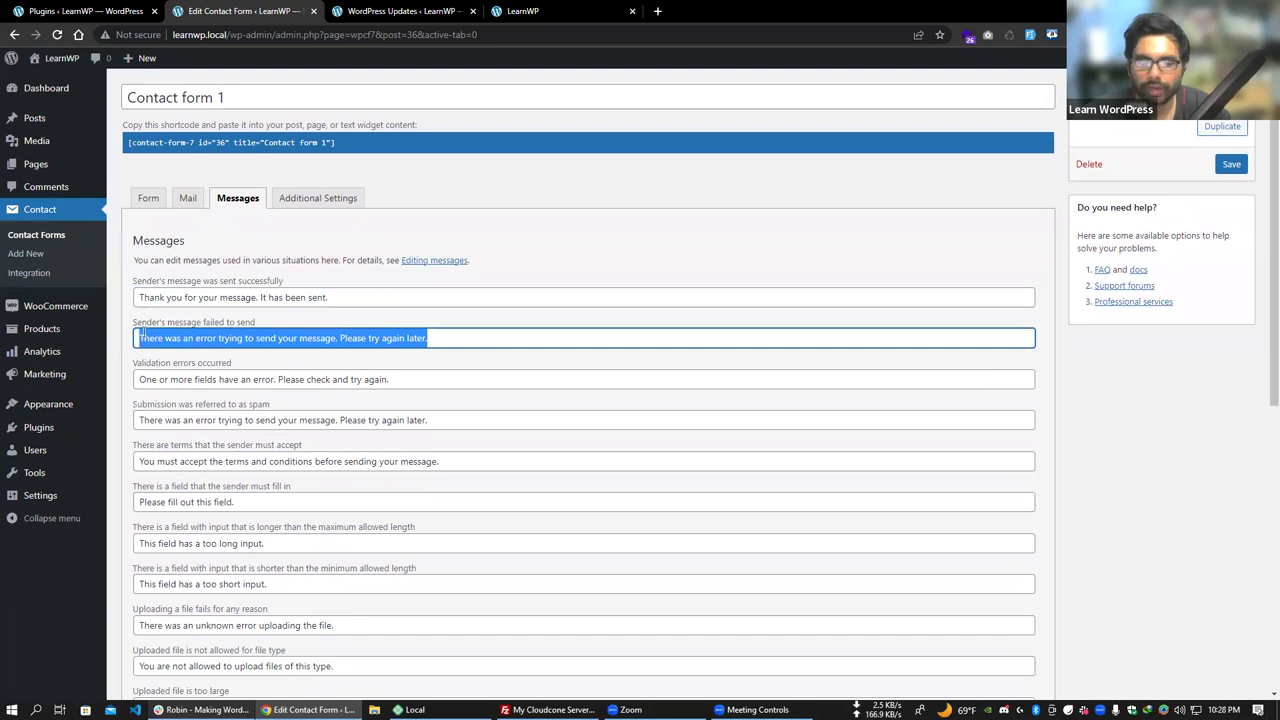
Examine the form's Additional Settings, highlighting the note on customization code snippets, and return to the Messages settings.
left_click(344, 200)
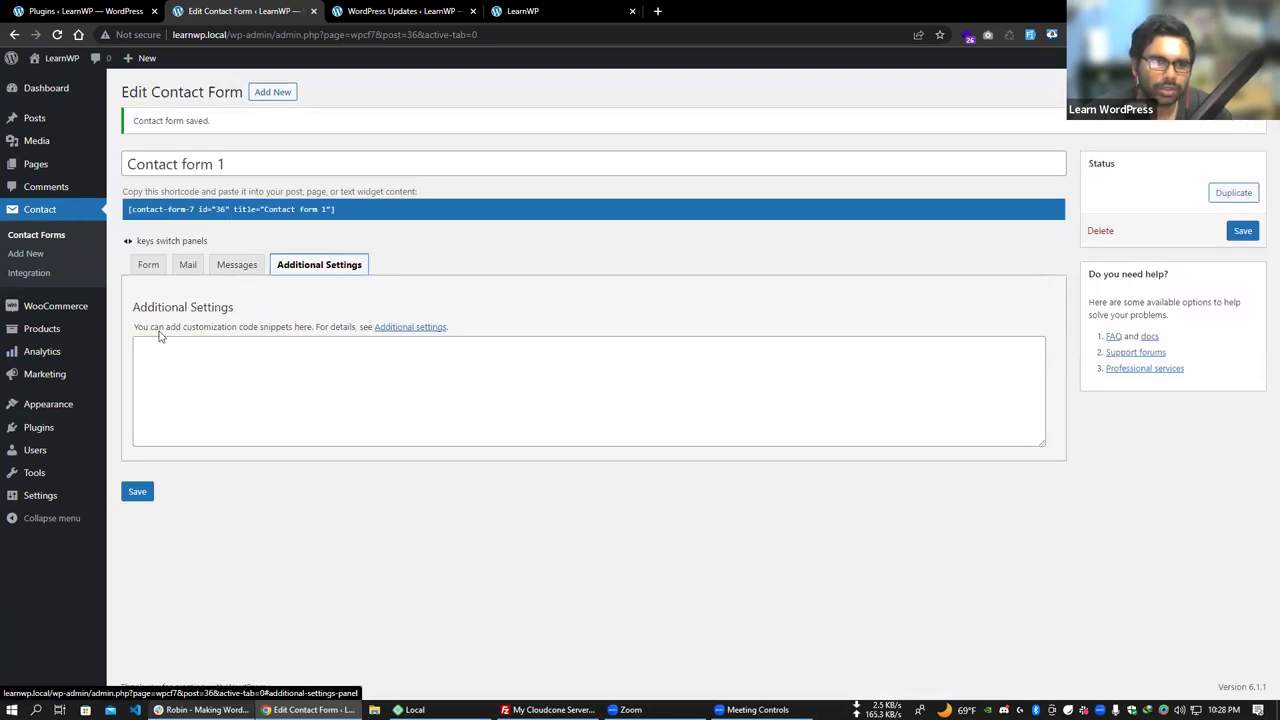
left_click_drag(165, 328, 253, 330)
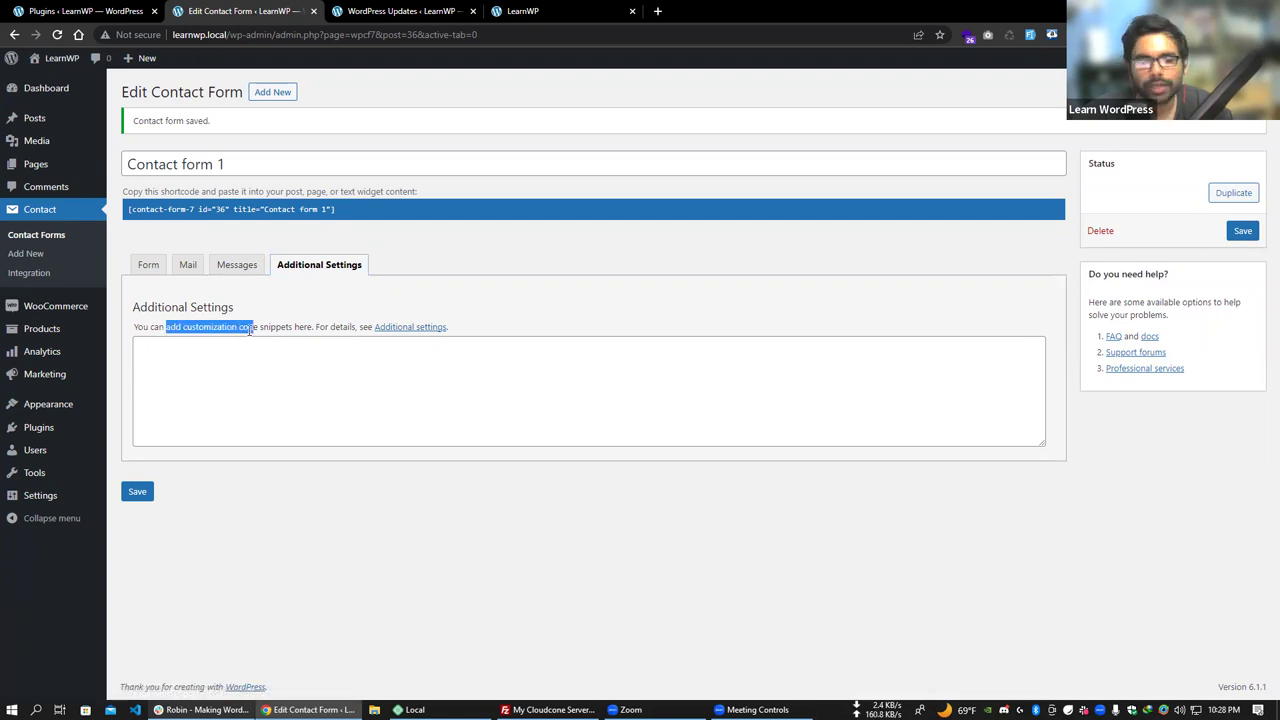
left_click(237, 265)
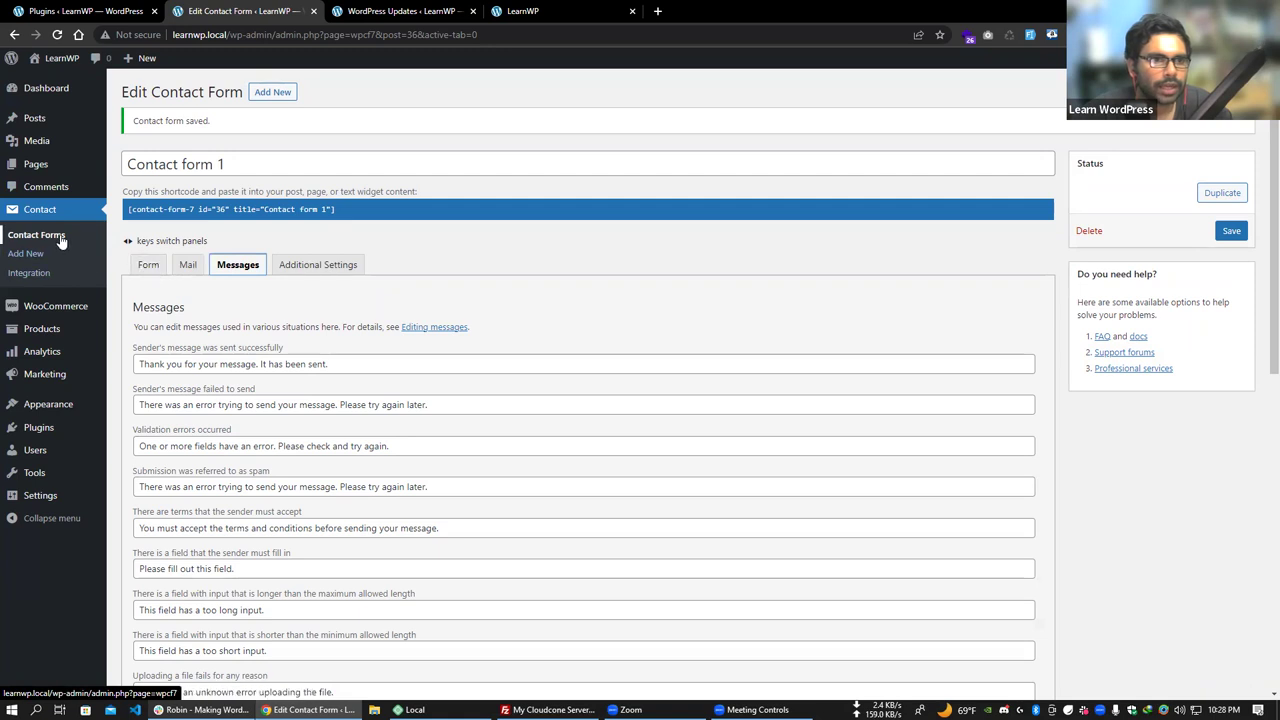
Return to the form template and highlight the label and textarea code of the new message field.
left_click(150, 266)
scroll(192, 352, "down", 1)
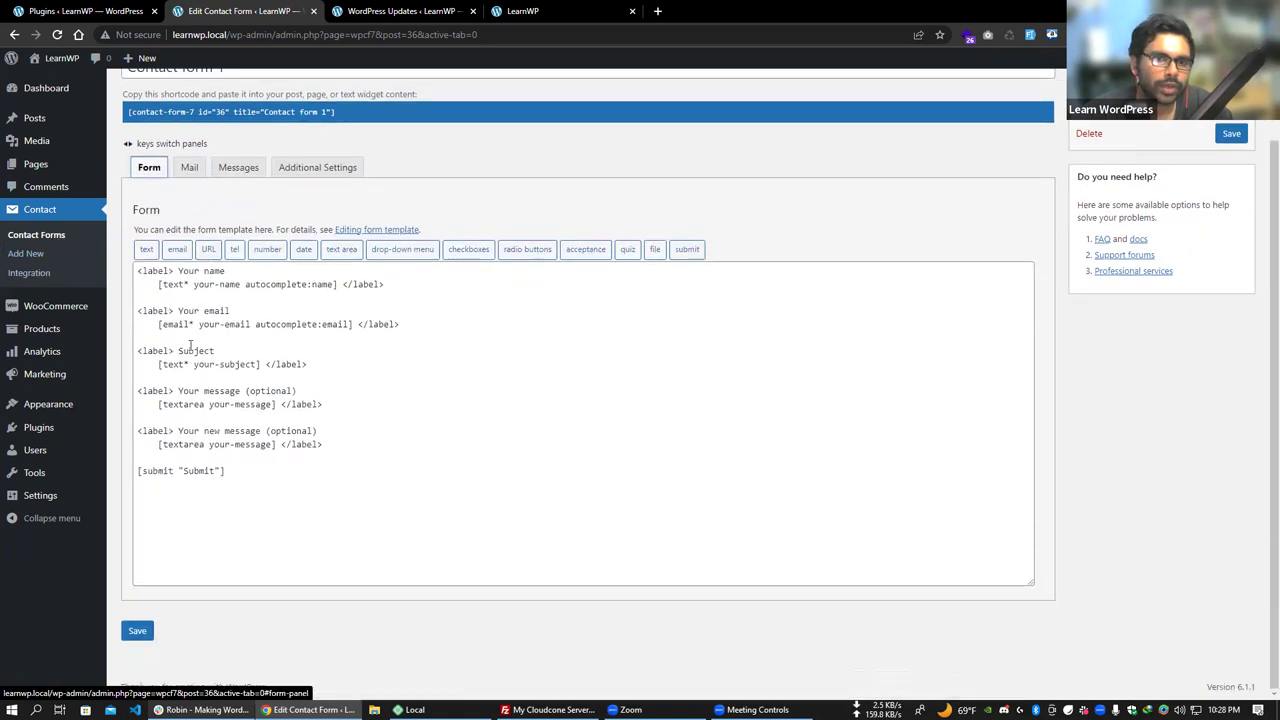
left_click_drag(236, 487, 176, 444)
left_click(261, 406)
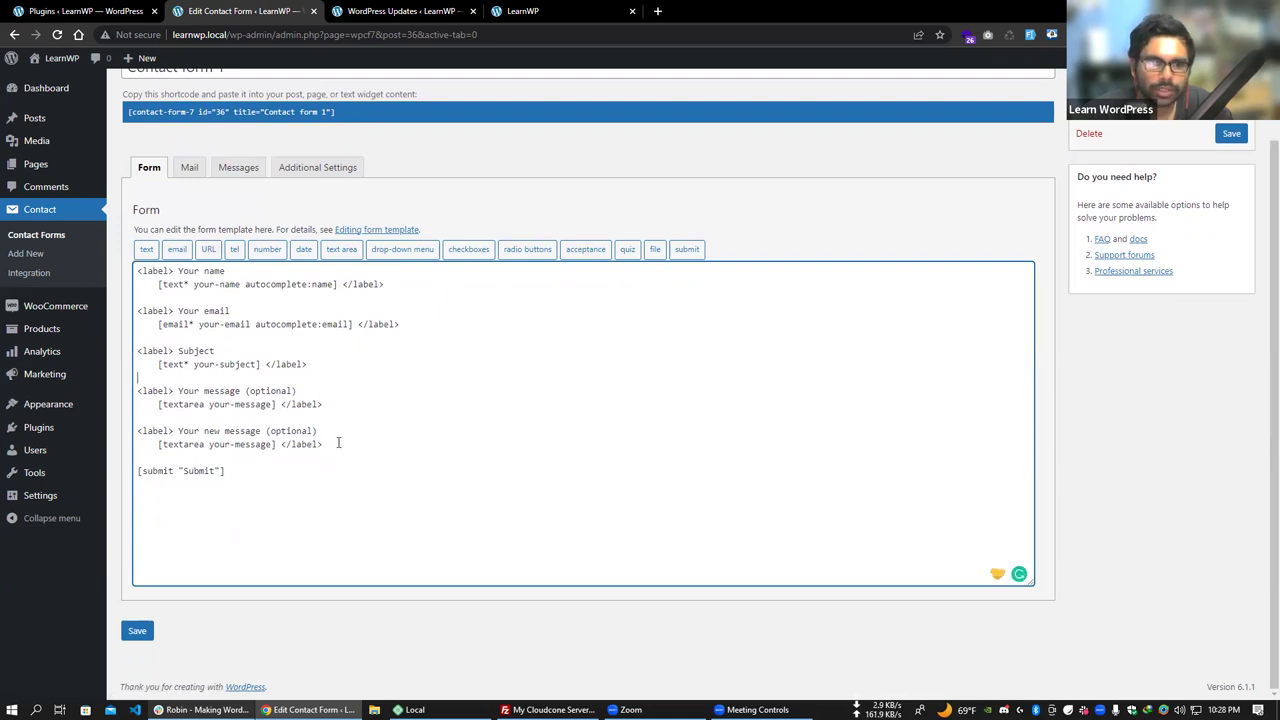
left_click_drag(338, 443, 150, 432)
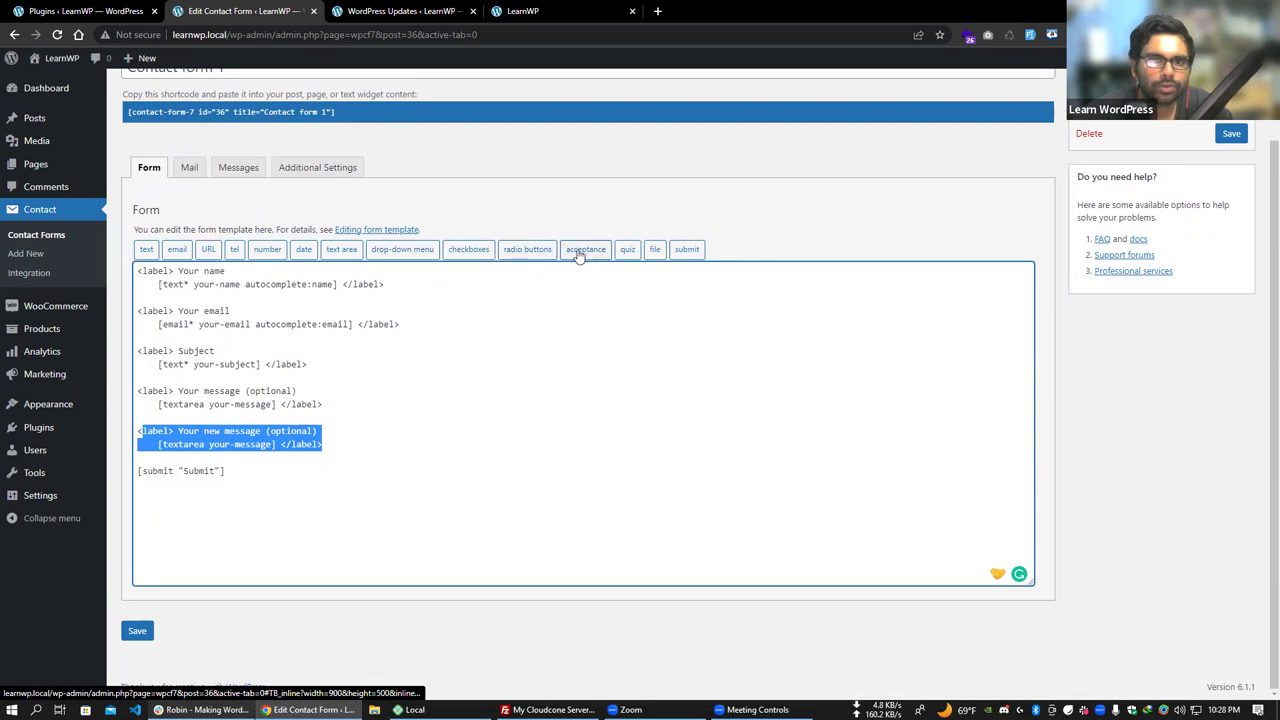
Insert a radio buttons tag with Option 1 and Option 2 between the new message field and the submit tag, and save the form.
left_click(364, 437)
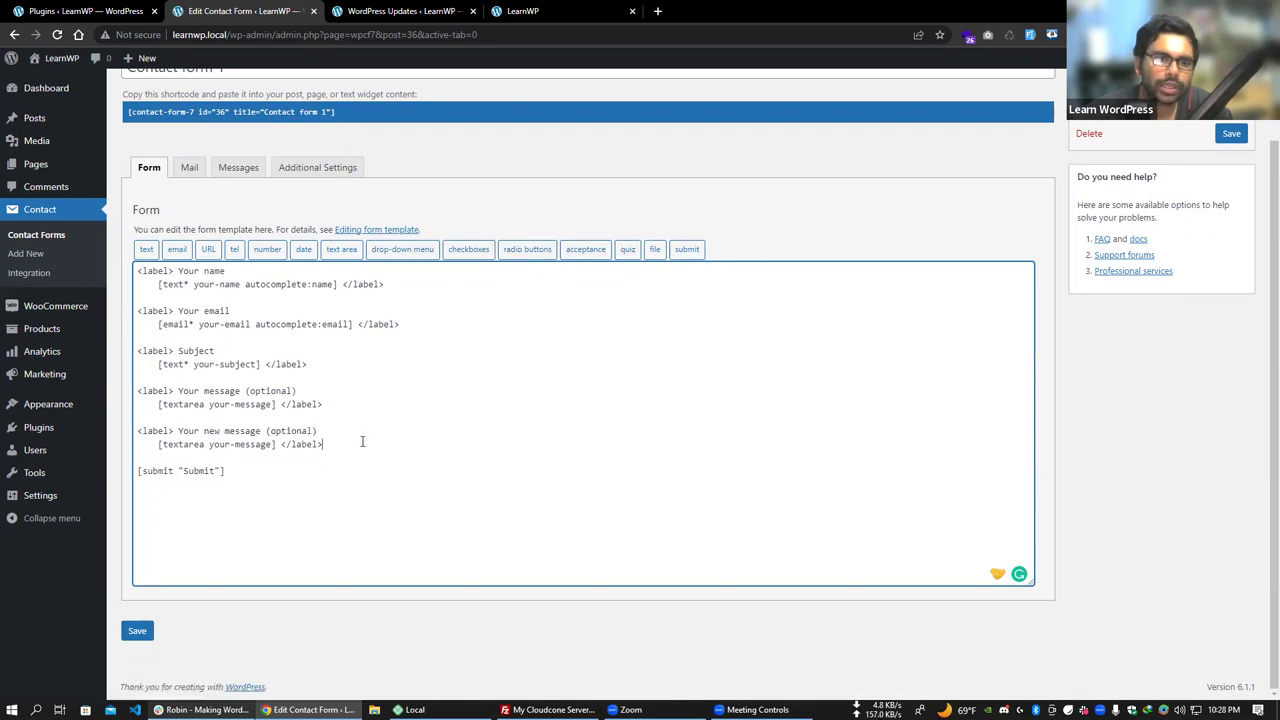
key("Return")
key("Return")
left_click(518, 252)
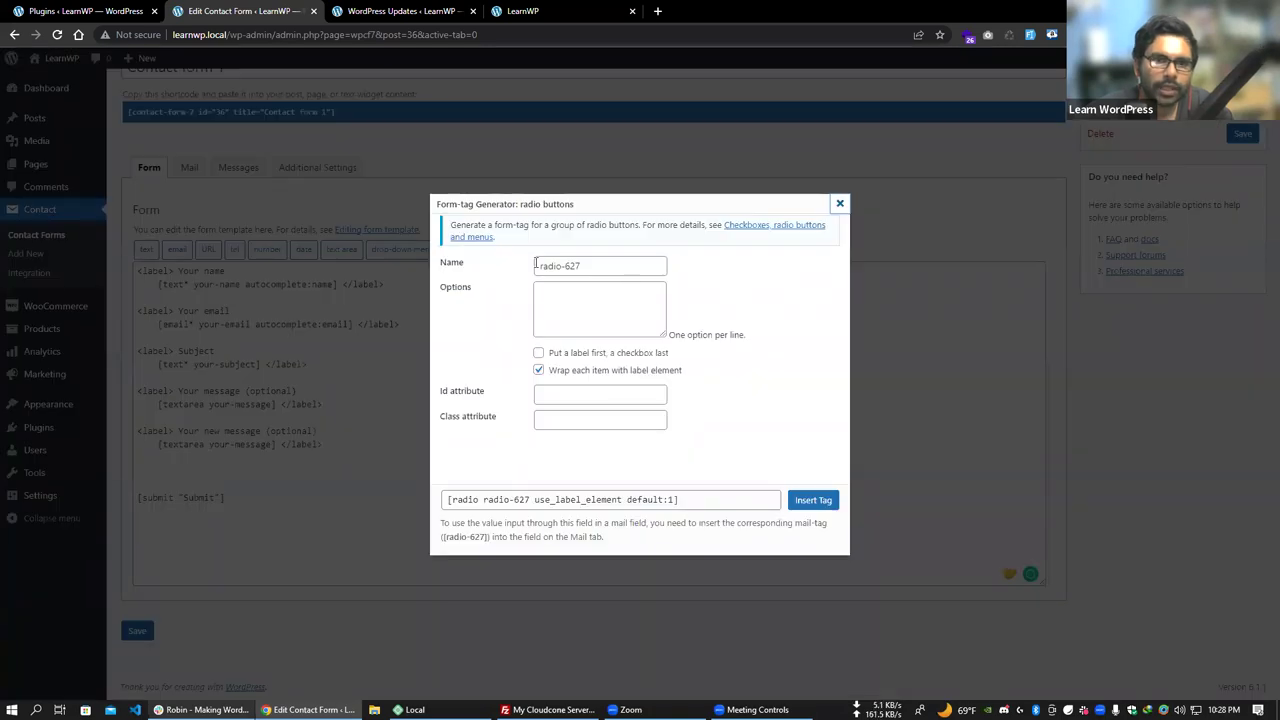
left_click(578, 298)
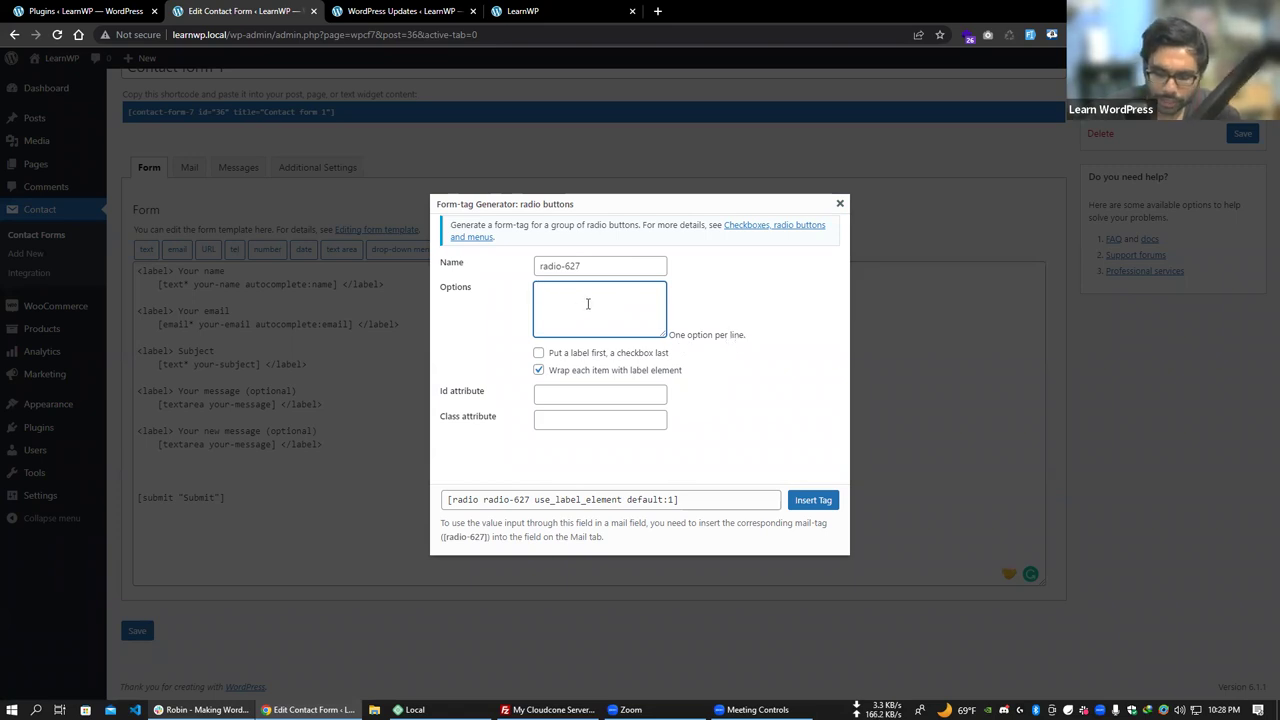
type("Option ")
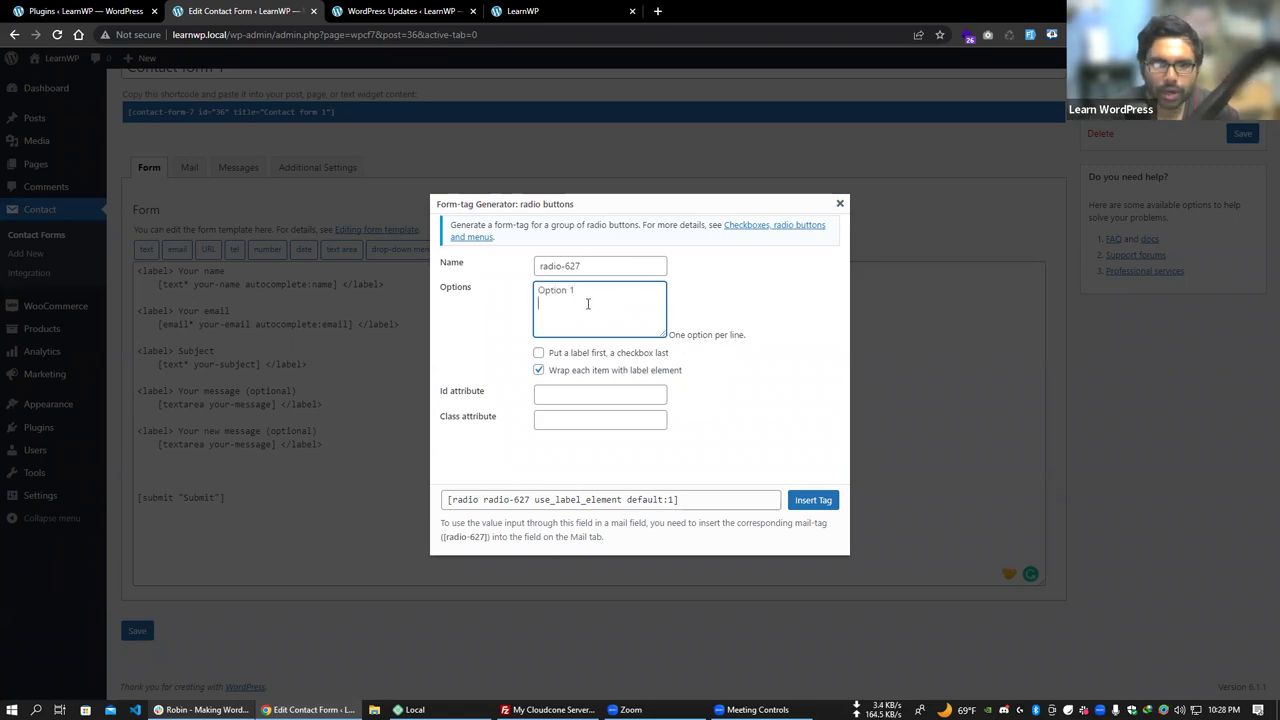
type("1")
key("Return")
type("Option 2")
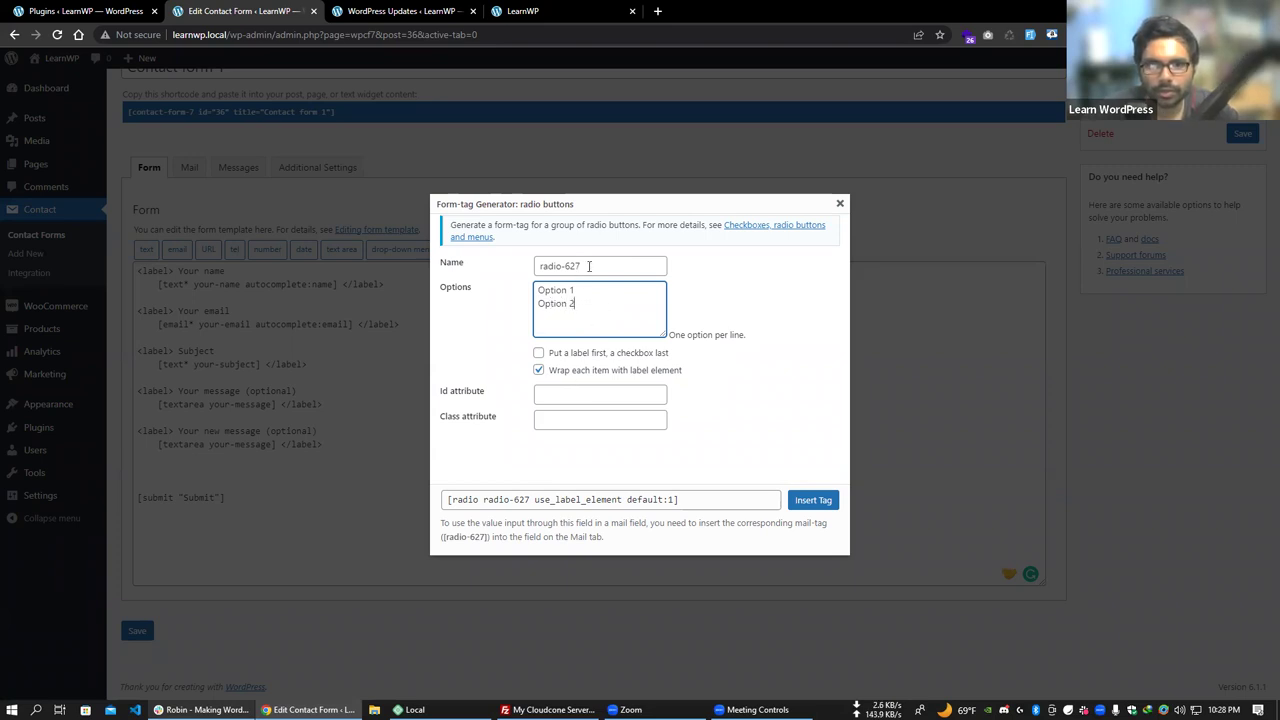
left_click(813, 500)
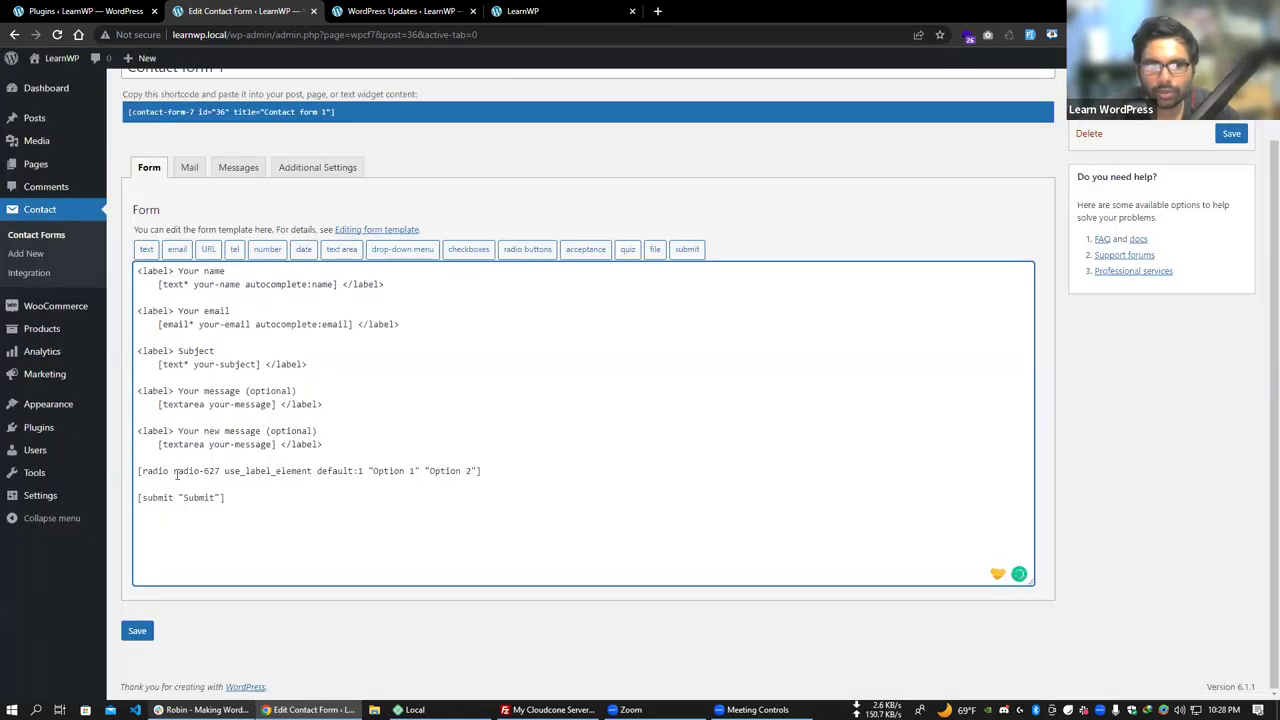
left_click(1231, 133)
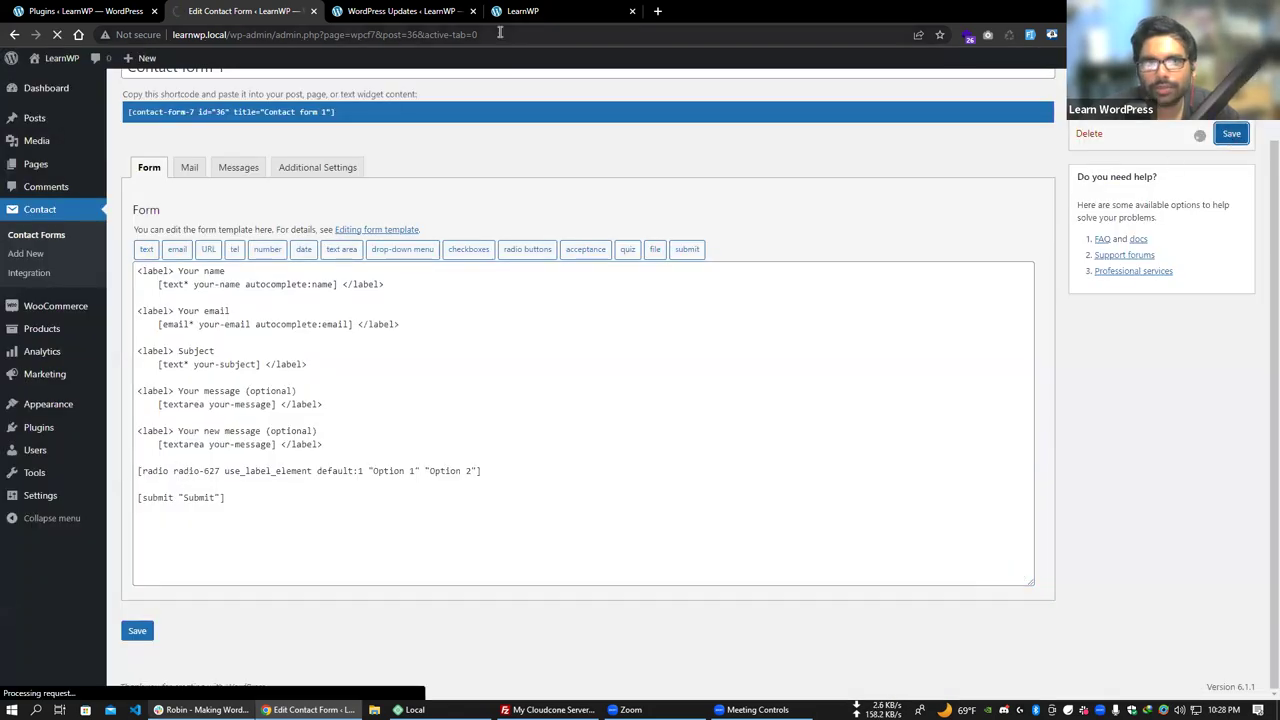
Reload the Home page to show the updated contact form with its radio buttons.
left_click(400, 11)
left_click(525, 11)
right_click(547, 8)
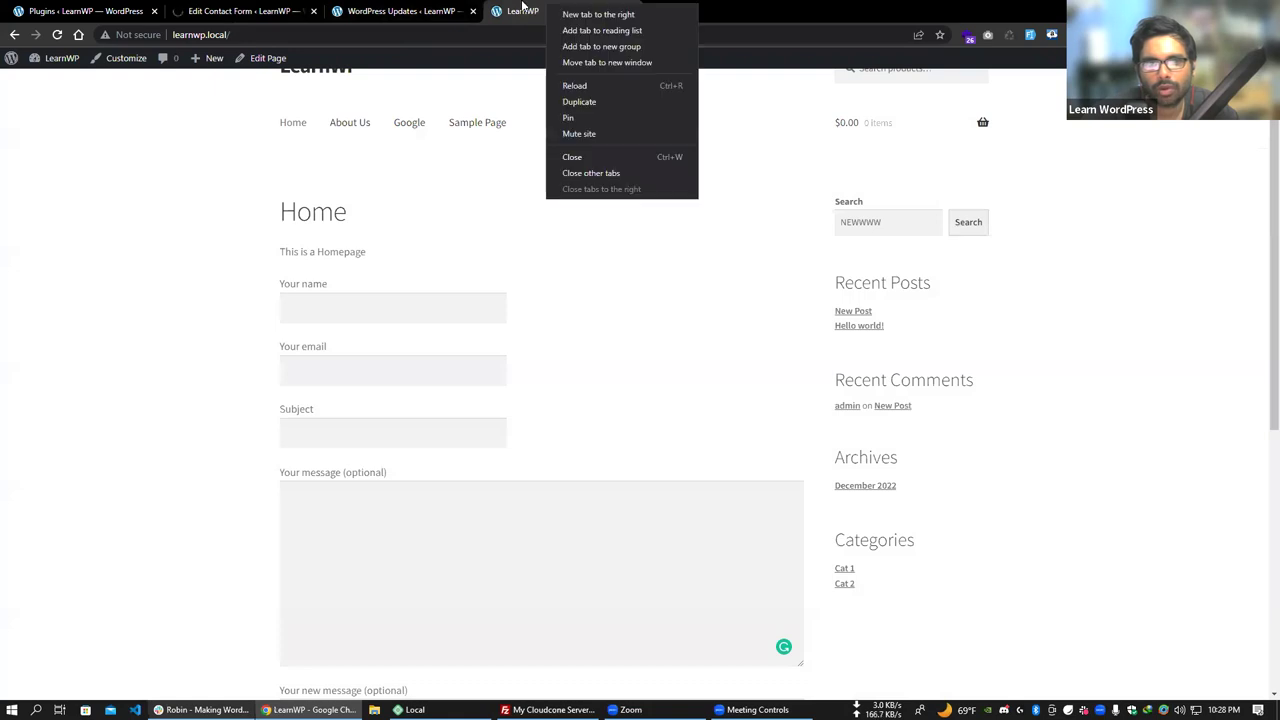
left_click(609, 88)
scroll(552, 251, "down", 5)
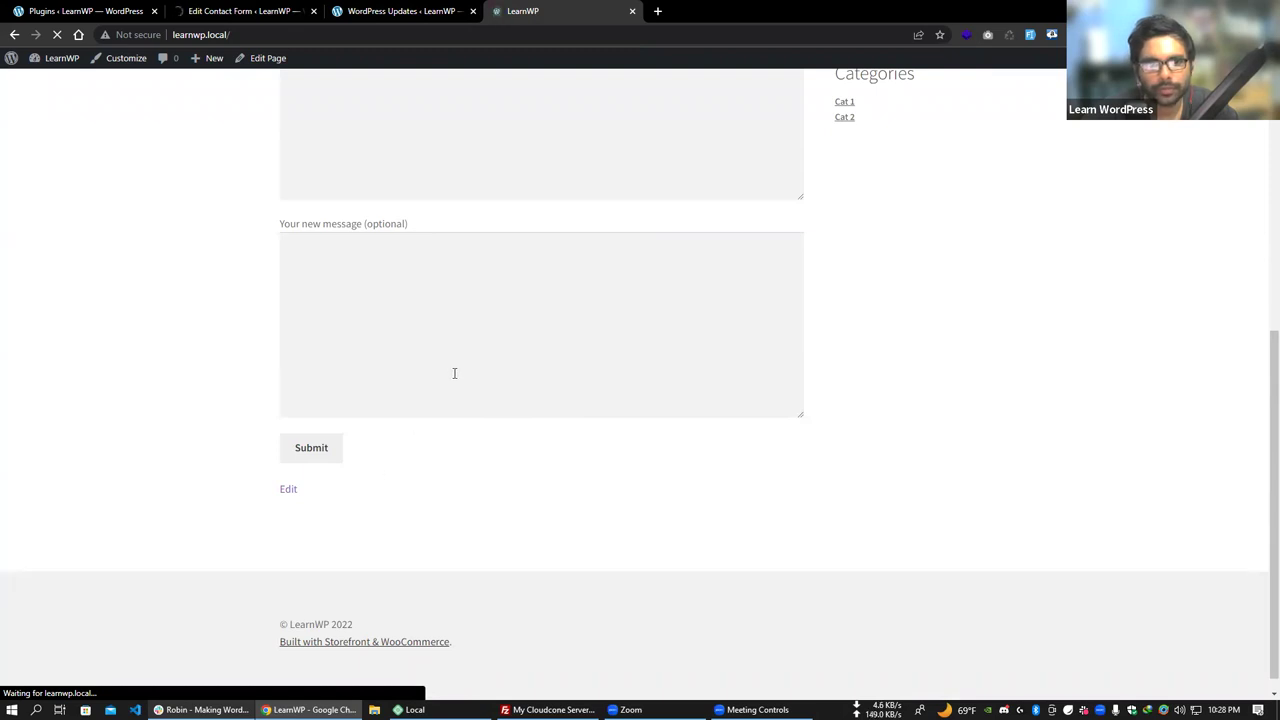
left_click(245, 11)
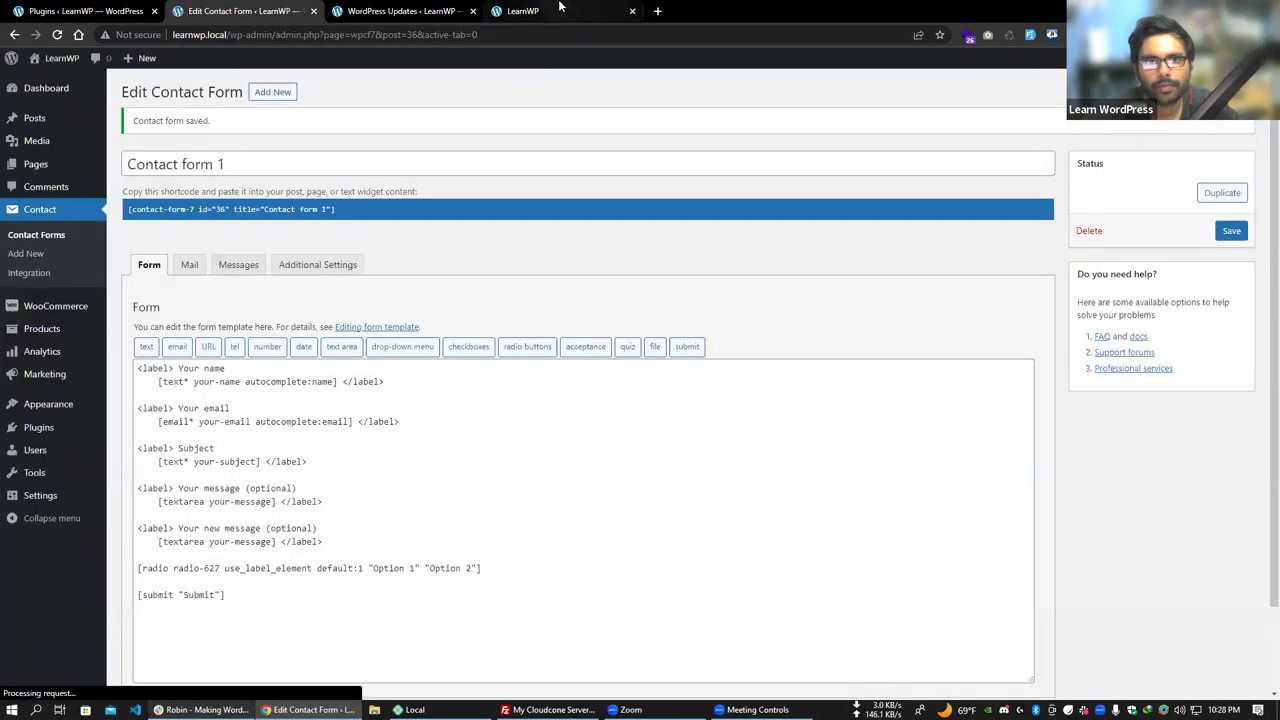
left_click(522, 11)
right_click(560, 14)
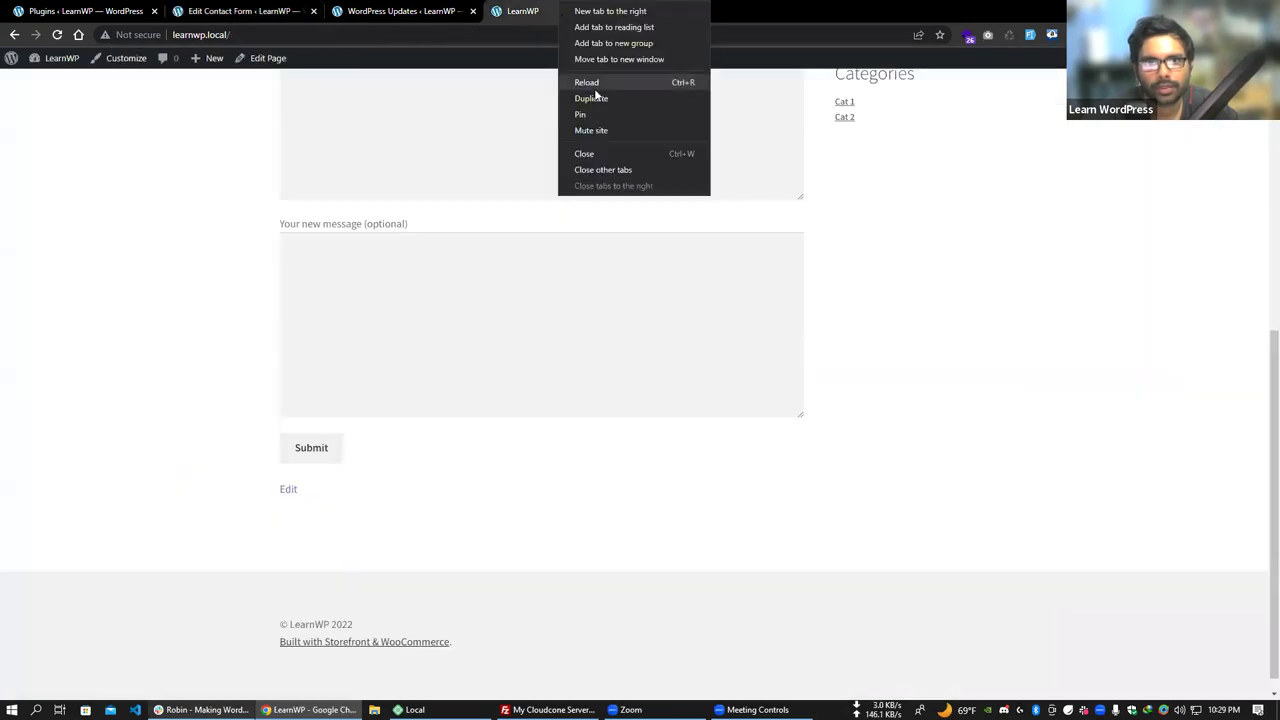
left_click(585, 83)
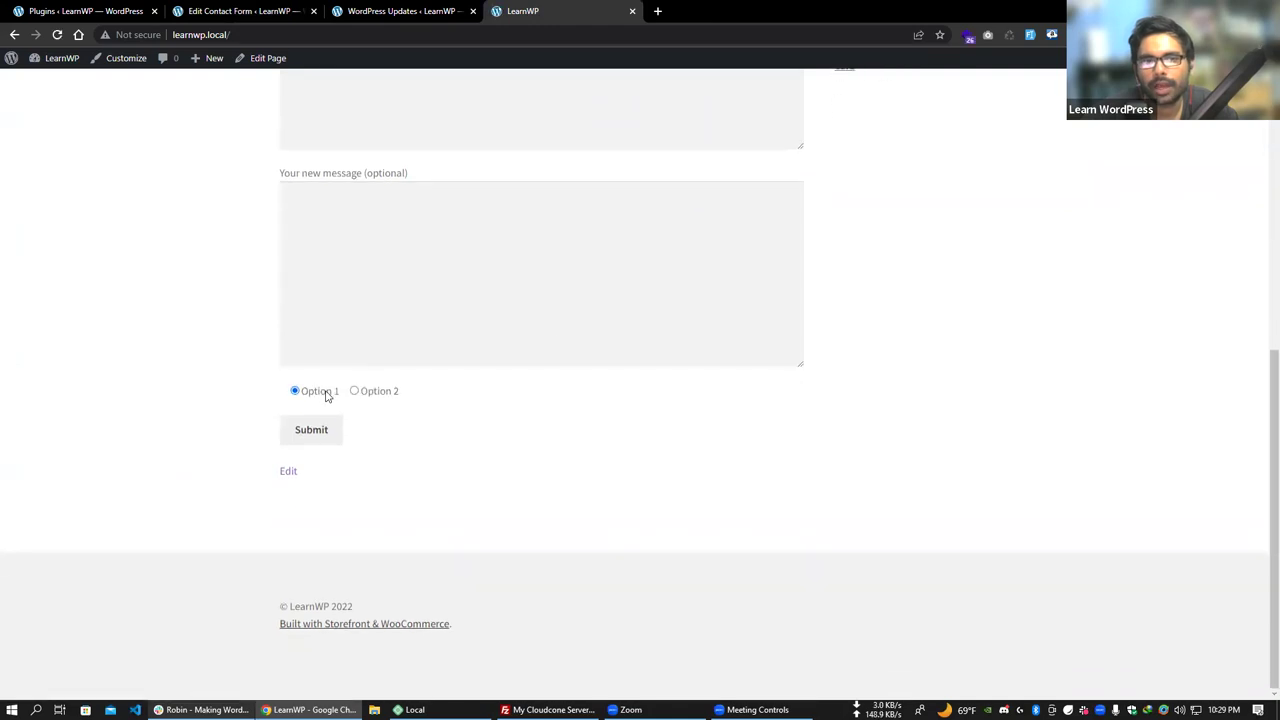
Test the radio buttons on the Home page form by alternating between Option 2 and Option 1.
left_click(371, 393)
left_click(313, 398)
left_click(380, 397)
left_click(320, 398)
Return to the WordPress admin and review the external services on Contact Form 7's Integration page.
left_click(236, 11)
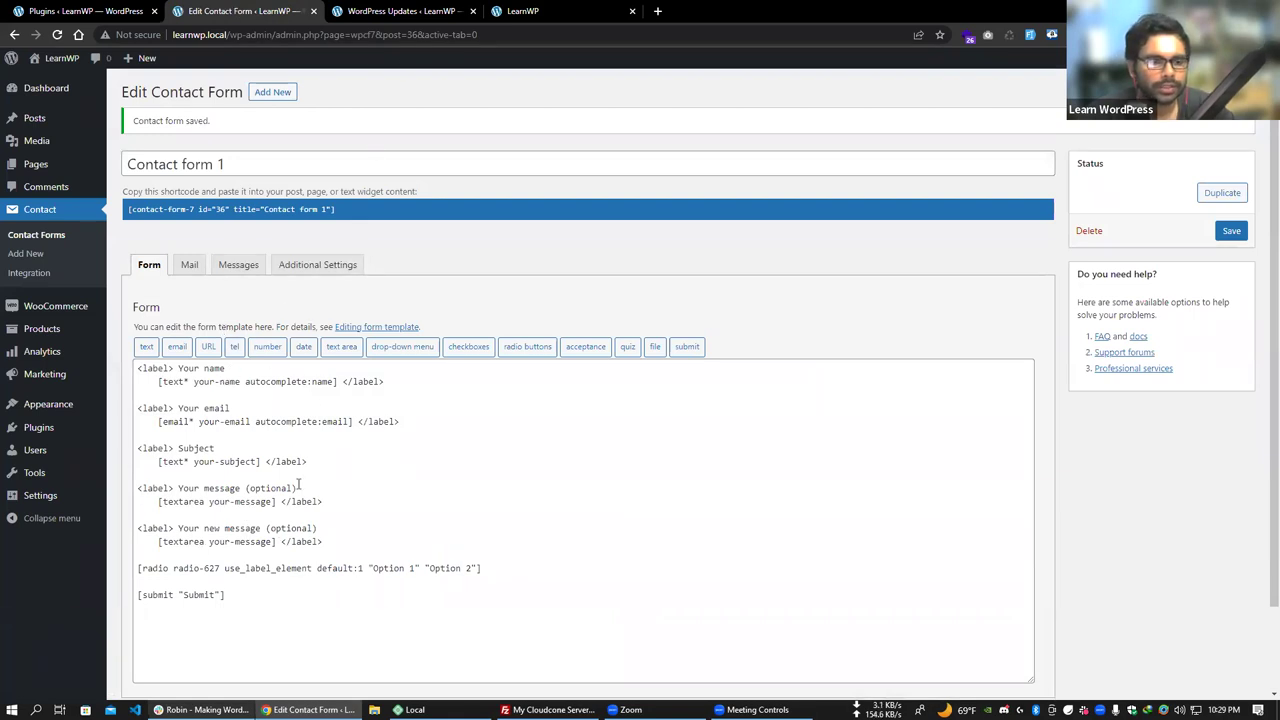
left_click(44, 281)
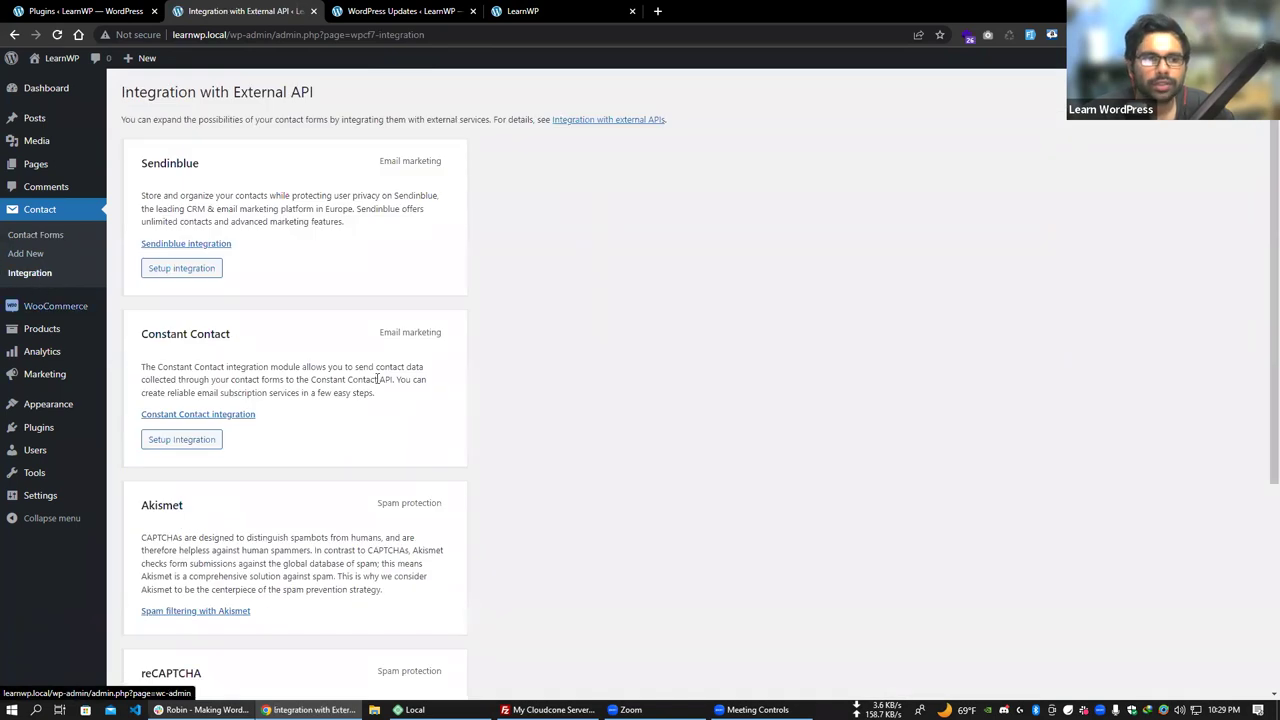
scroll(250, 360, "down", 3)
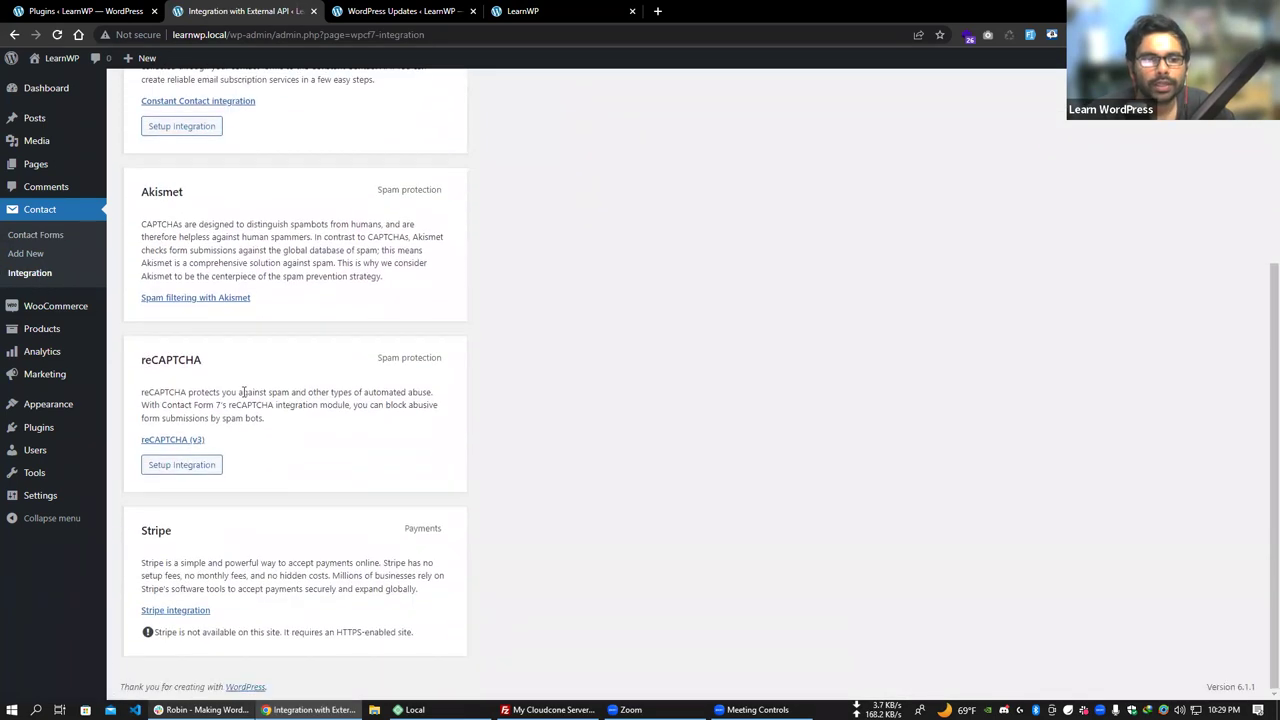
Look at the end of the Home page's contact form, around the radio buttons and Submit button.
left_click(400, 11)
left_click(522, 11)
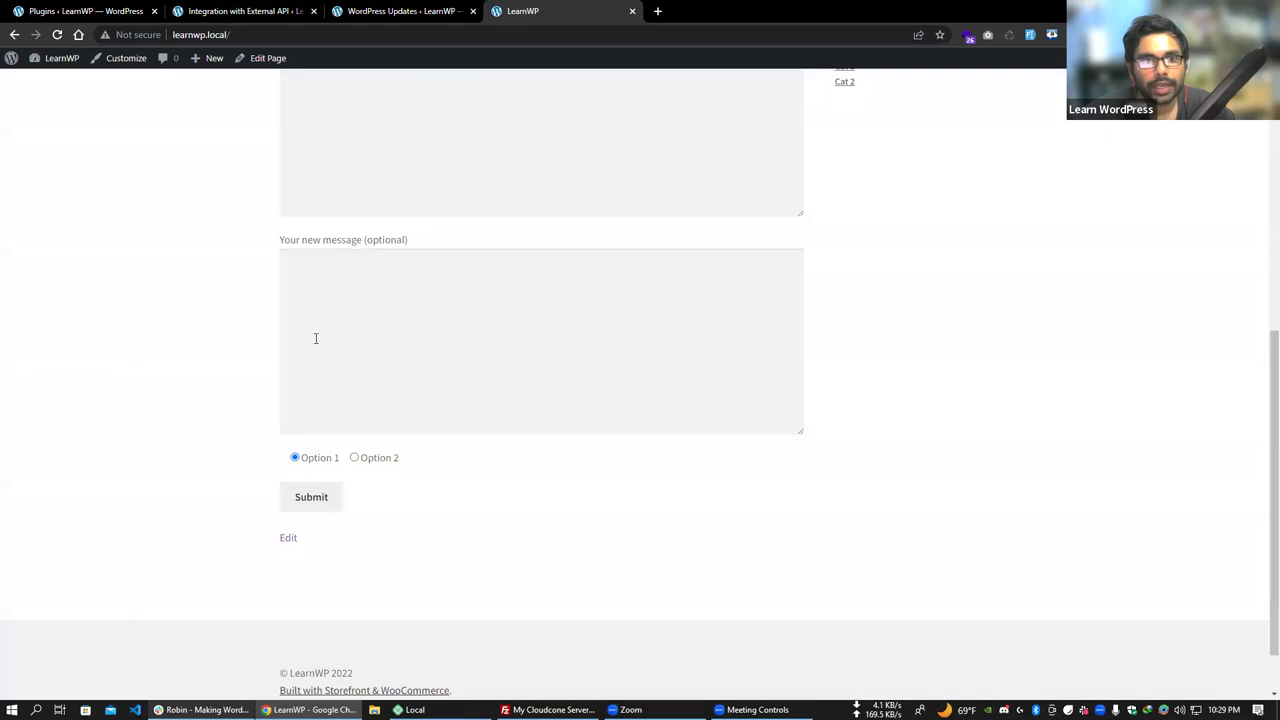
scroll(278, 446, "down", 1)
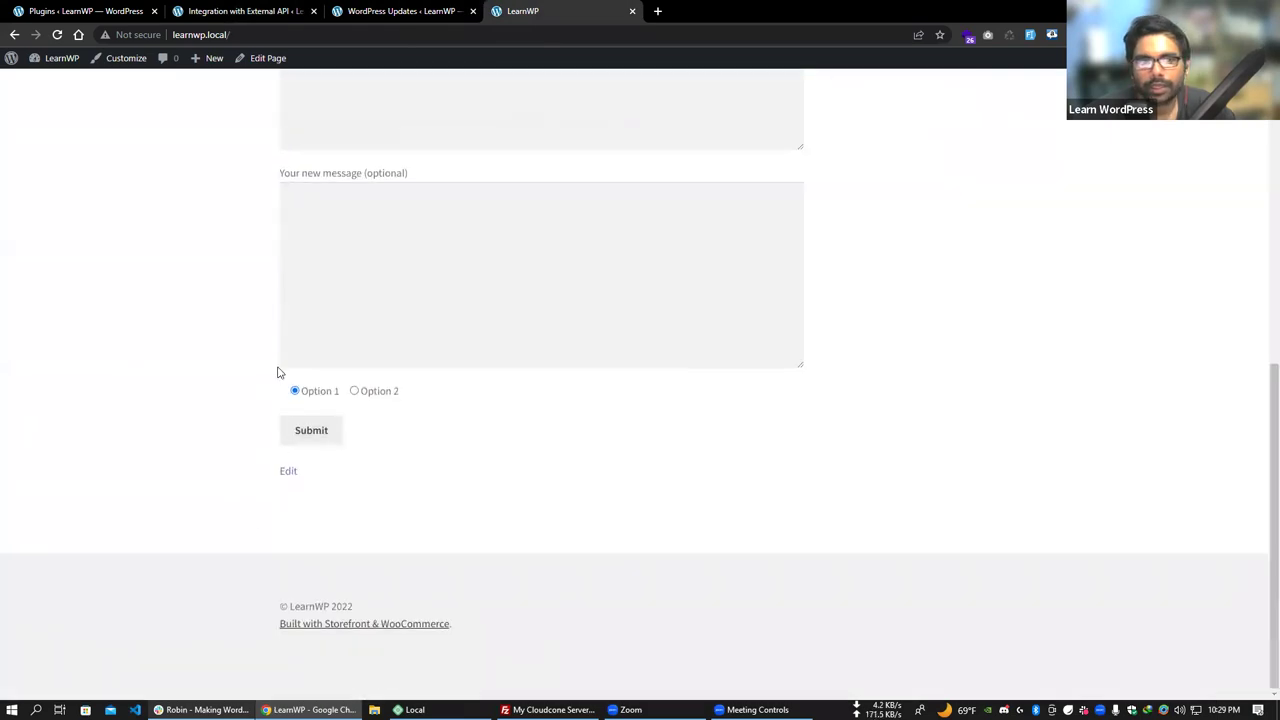
Open the reCAPTCHA integration setup and examine its Site Key and Secret Key fields.
left_click(240, 11)
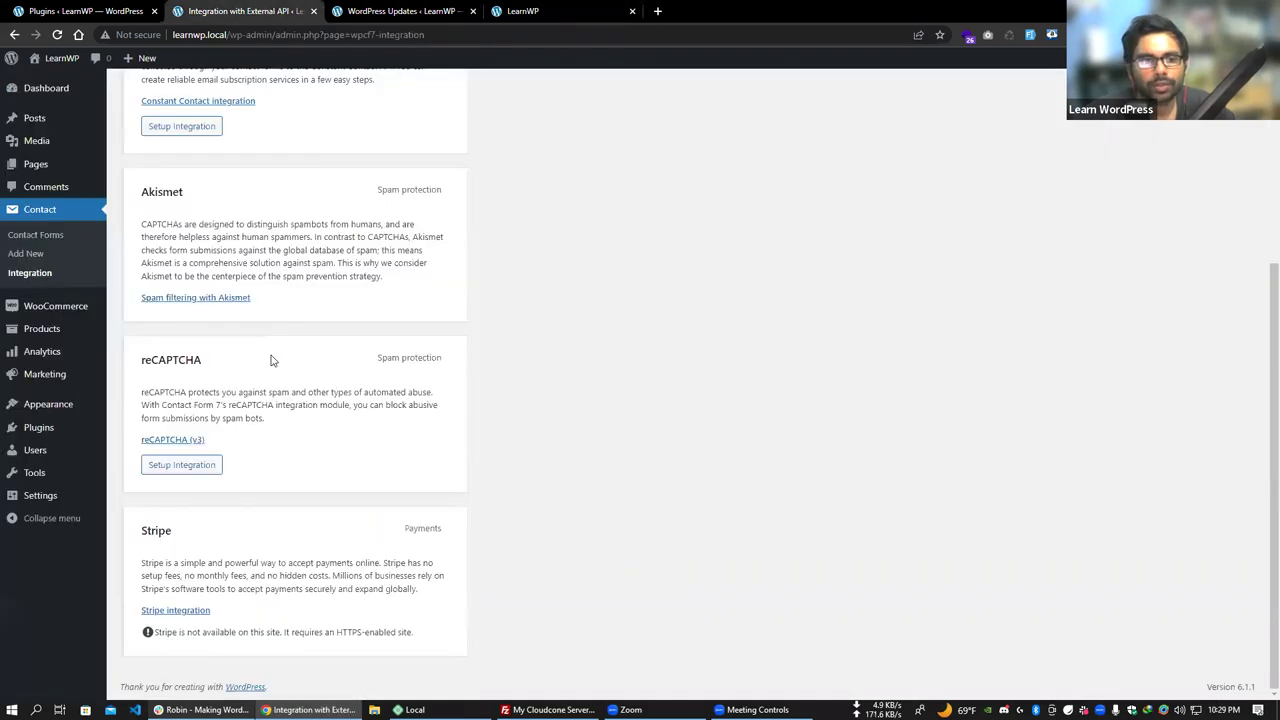
left_click(181, 466)
left_click(226, 280)
left_click(225, 310)
left_click(228, 284)
left_click(235, 302)
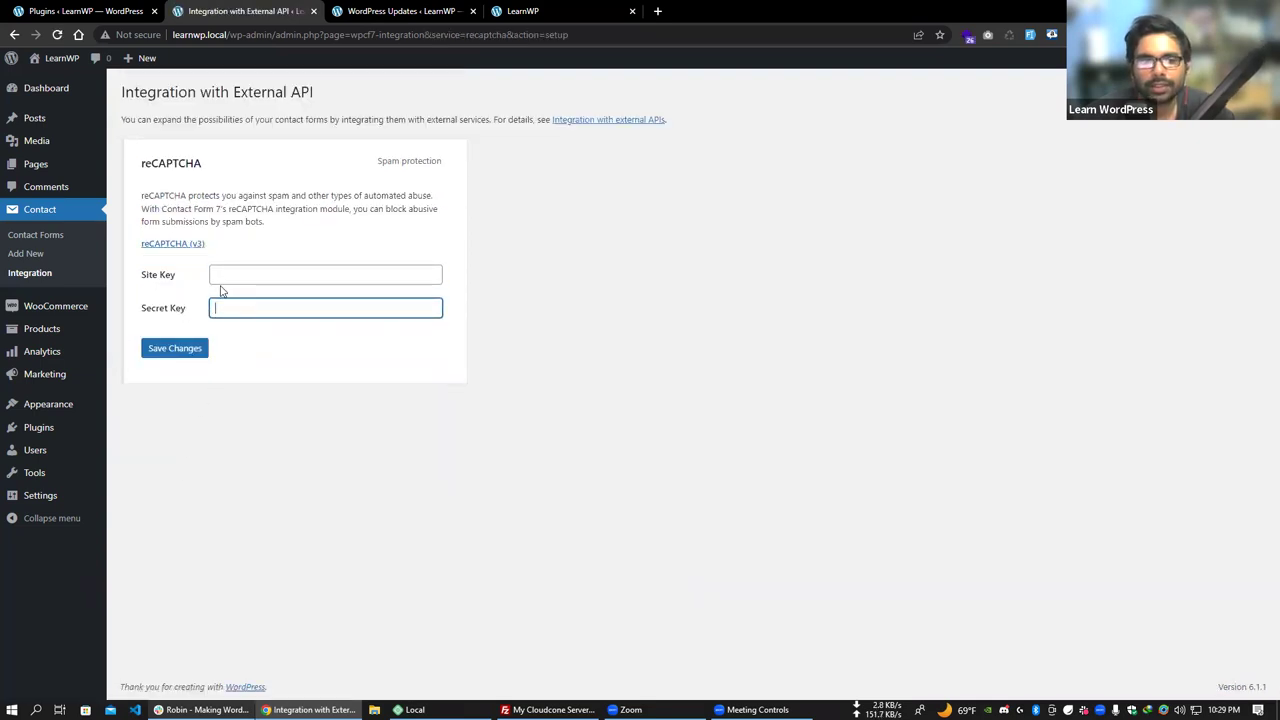
Open the reCAPTCHA (v3) guide, examine its instructions for registering a site and getting the keys, and return to the integration setup.
left_click(180, 248)
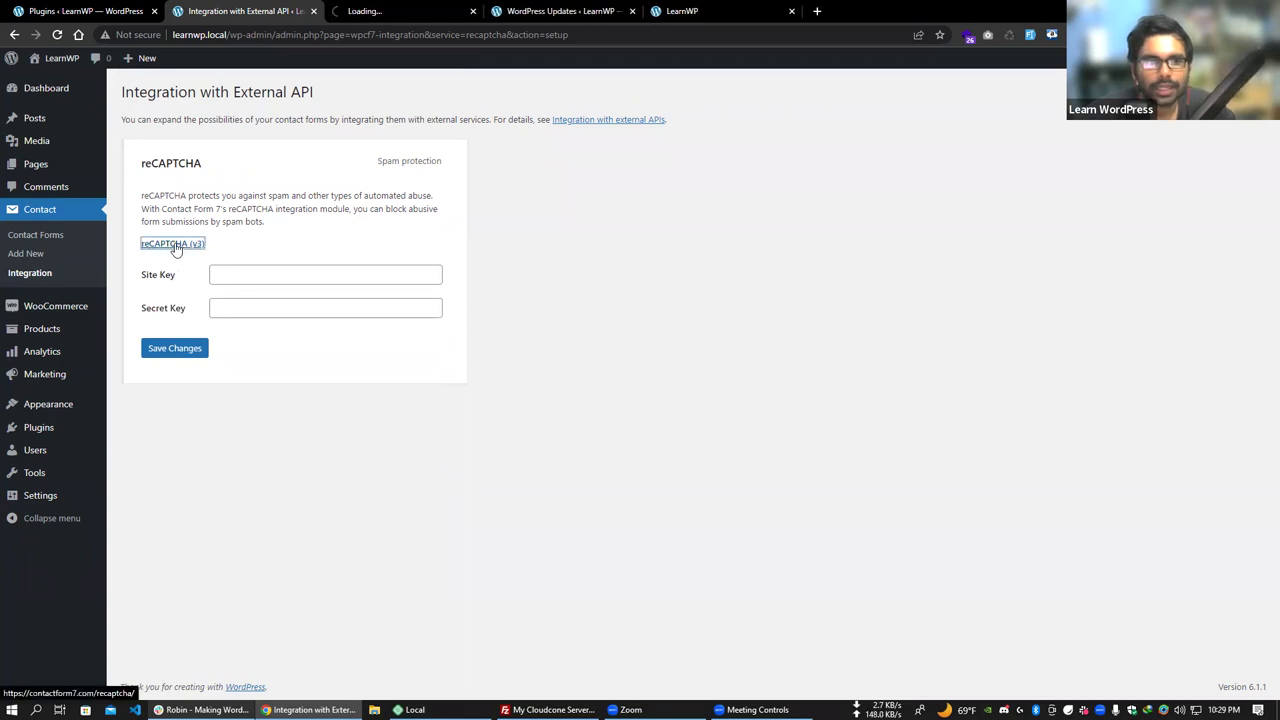
left_click(410, 10)
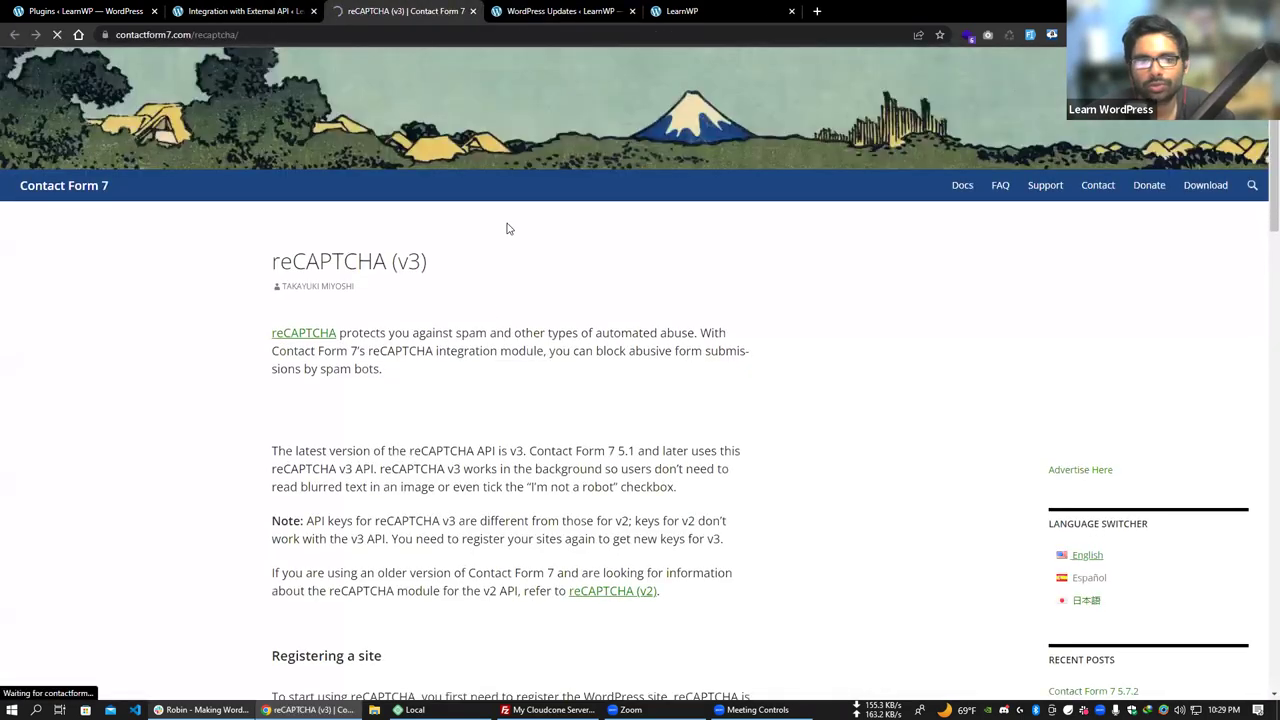
scroll(506, 229, "down", 5)
scroll(614, 238, "up", 1)
scroll(357, 357, "down", 3)
scroll(430, 335, "down", 3)
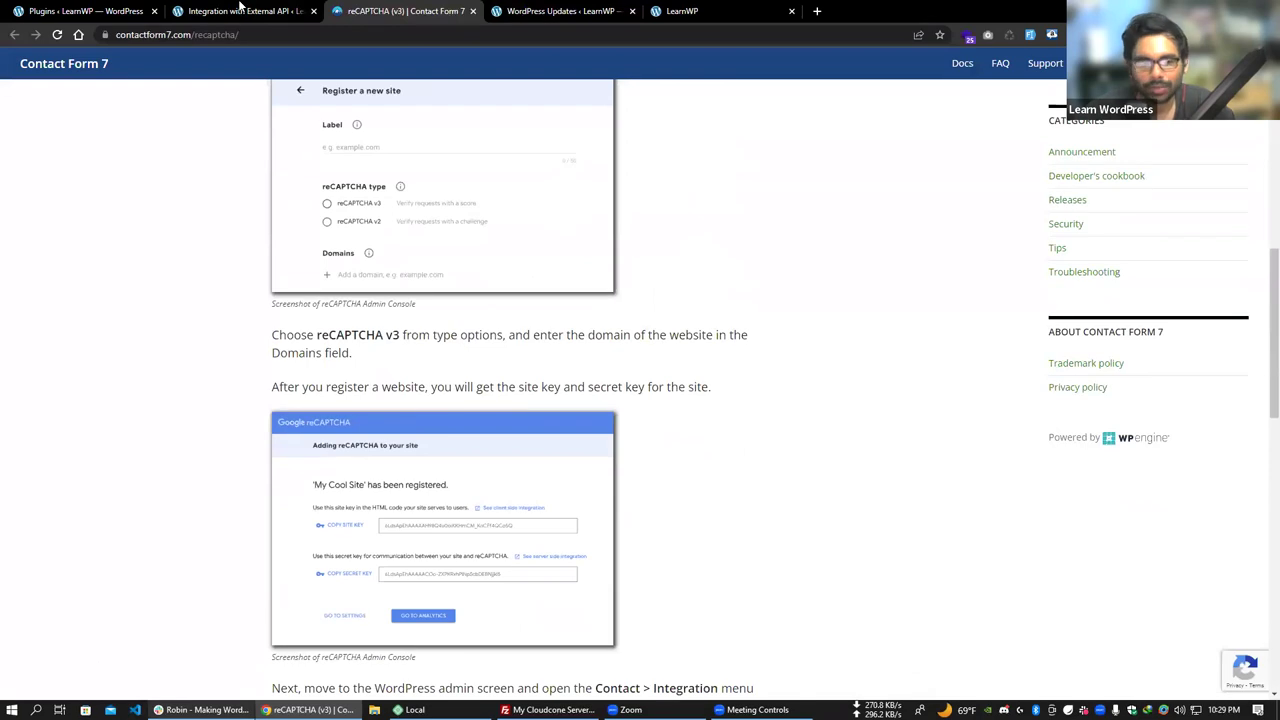
left_click(240, 10)
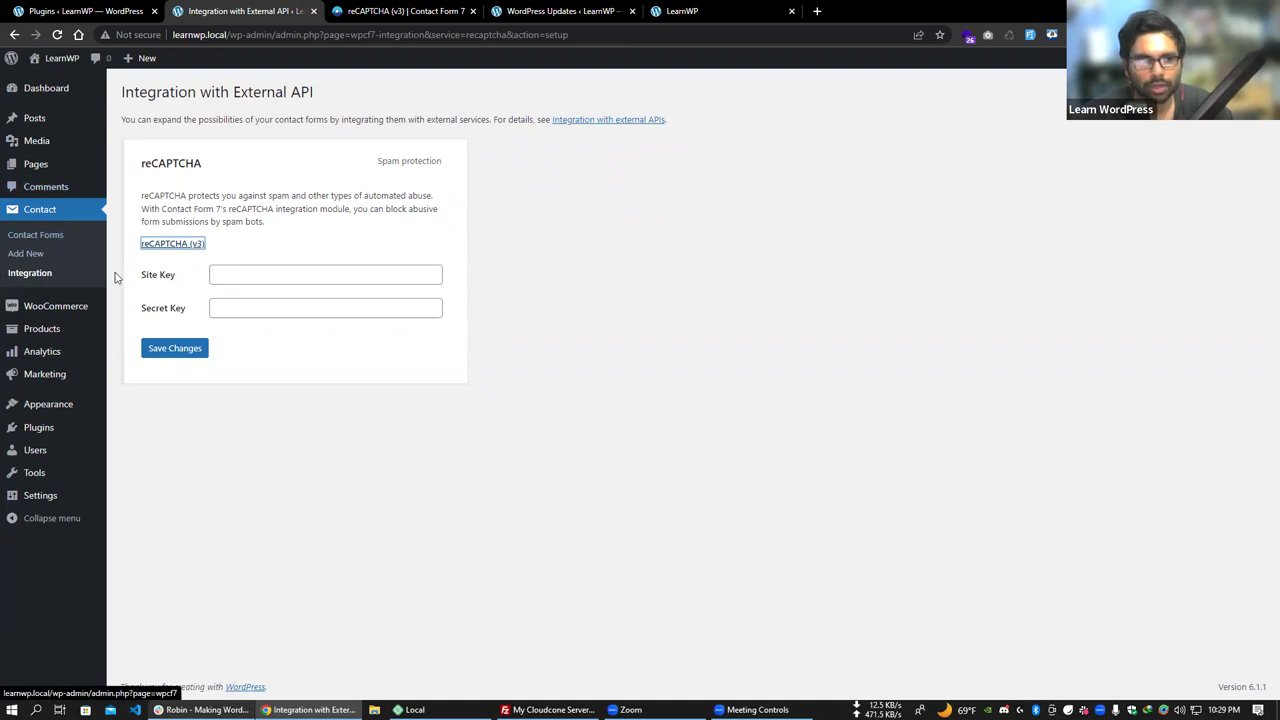
Switch to the Plugins page and browse the popular plugins available to add.
left_click(113, 11)
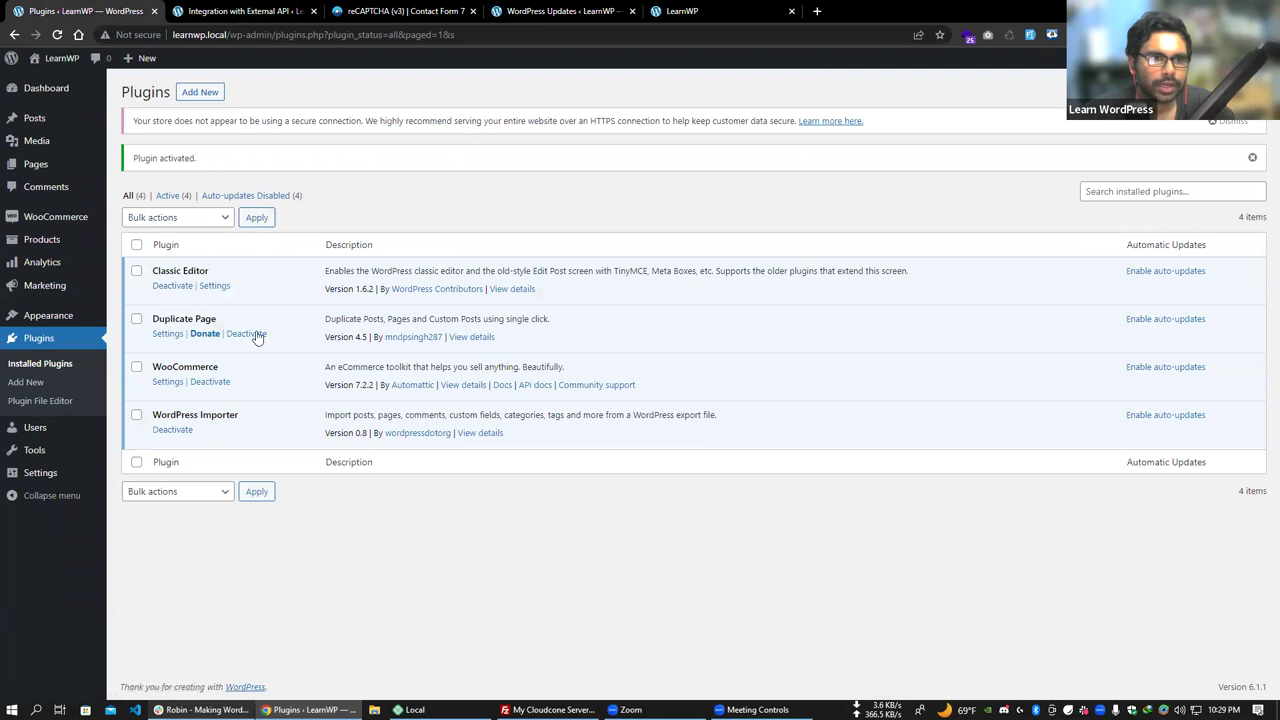
left_click(209, 93)
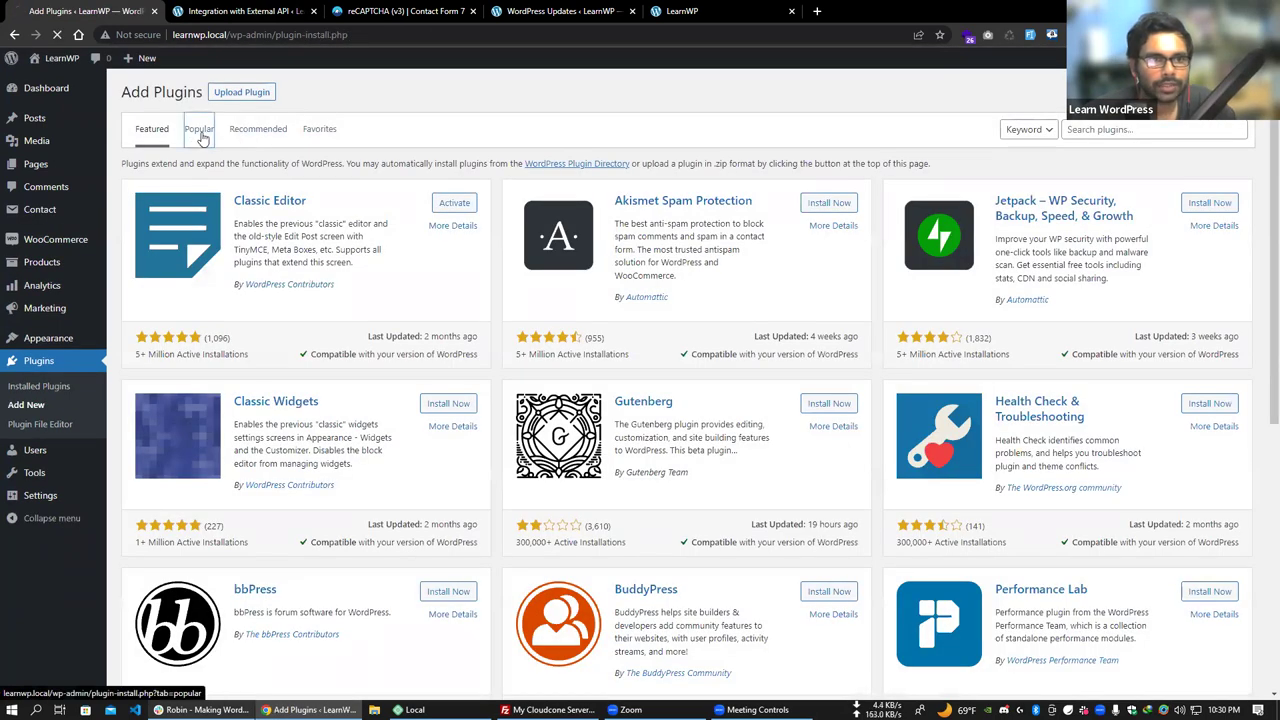
left_click(200, 133)
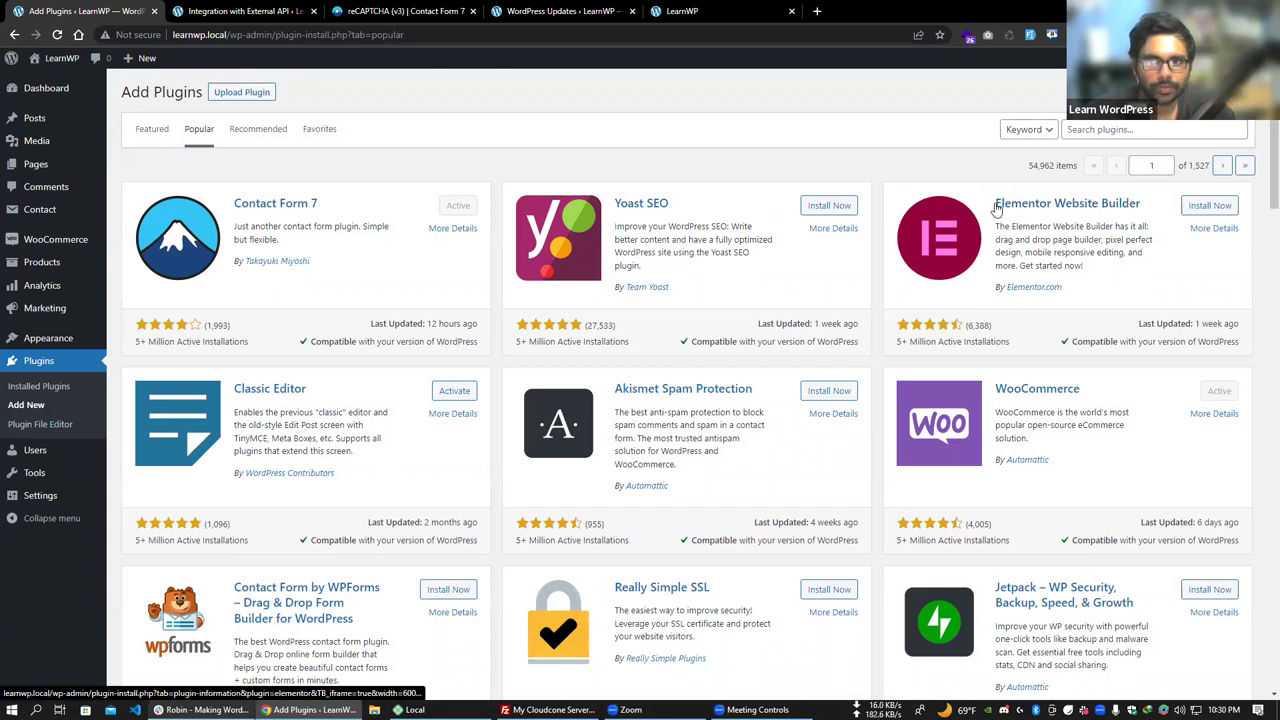
Install and activate the Elementor Website Builder plugin.
left_click_drag(990, 205, 1145, 206)
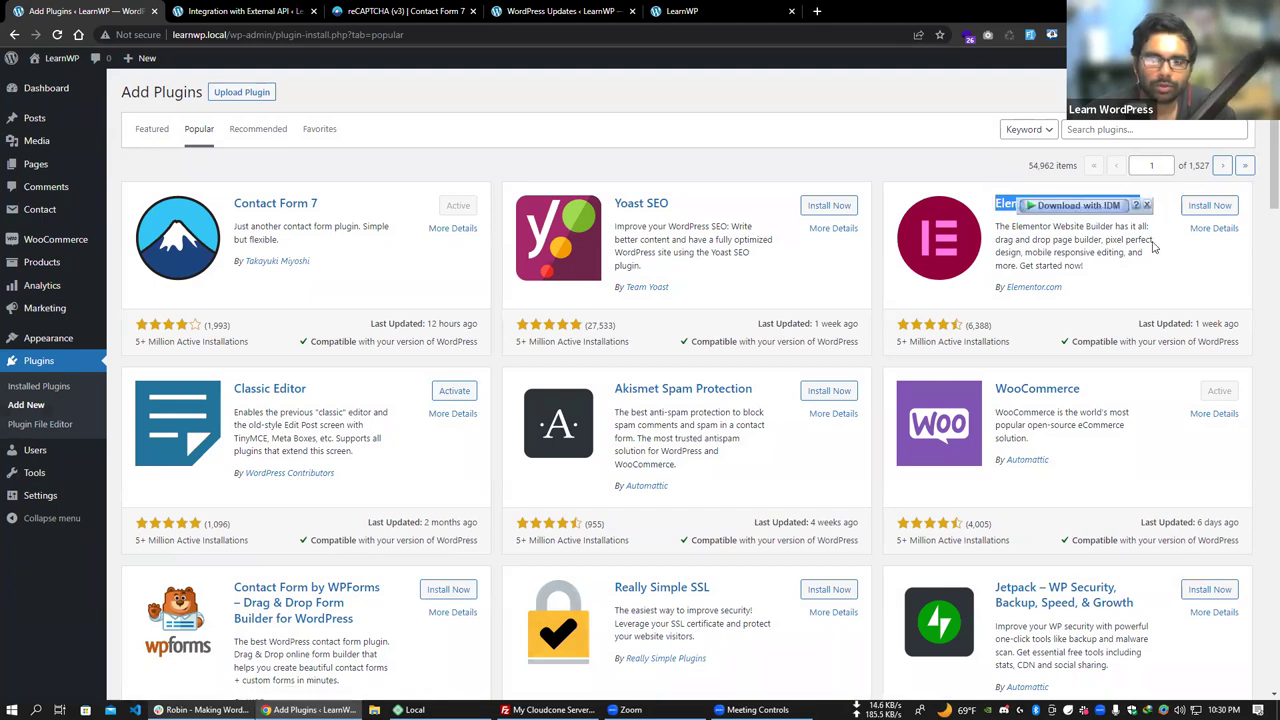
left_click_drag(1133, 253, 996, 226)
left_click(1075, 252)
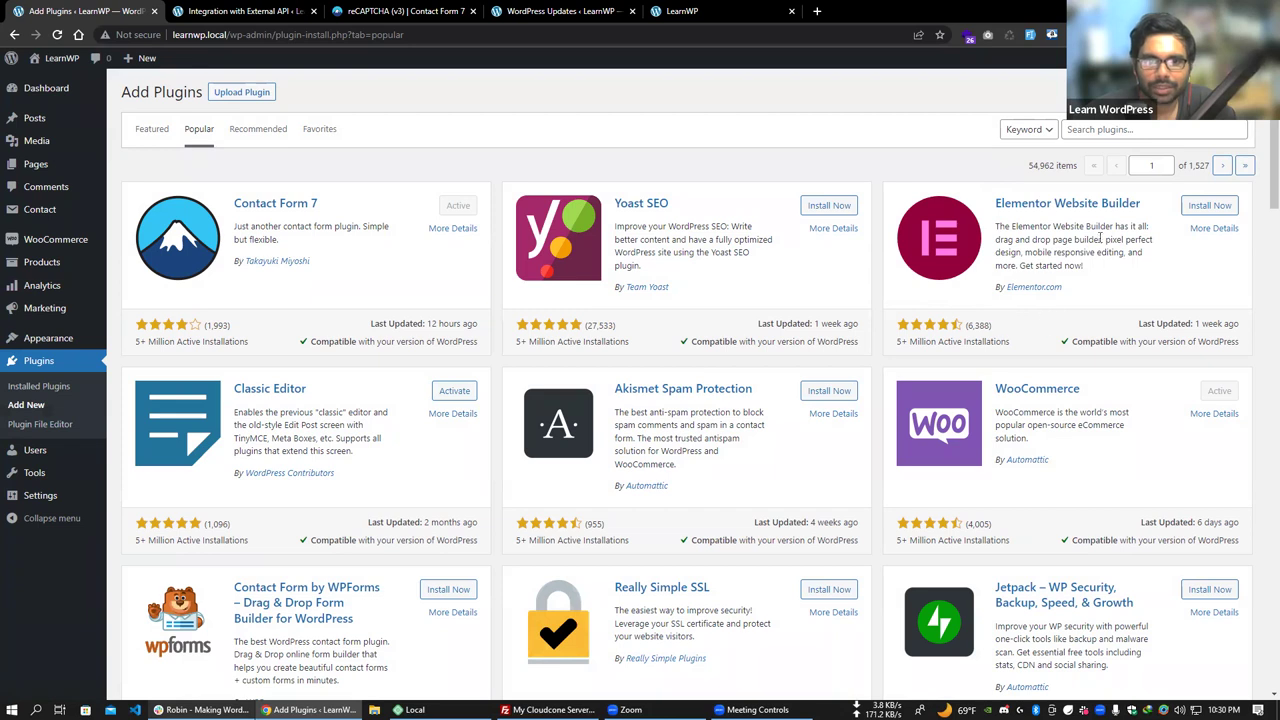
left_click(1212, 207)
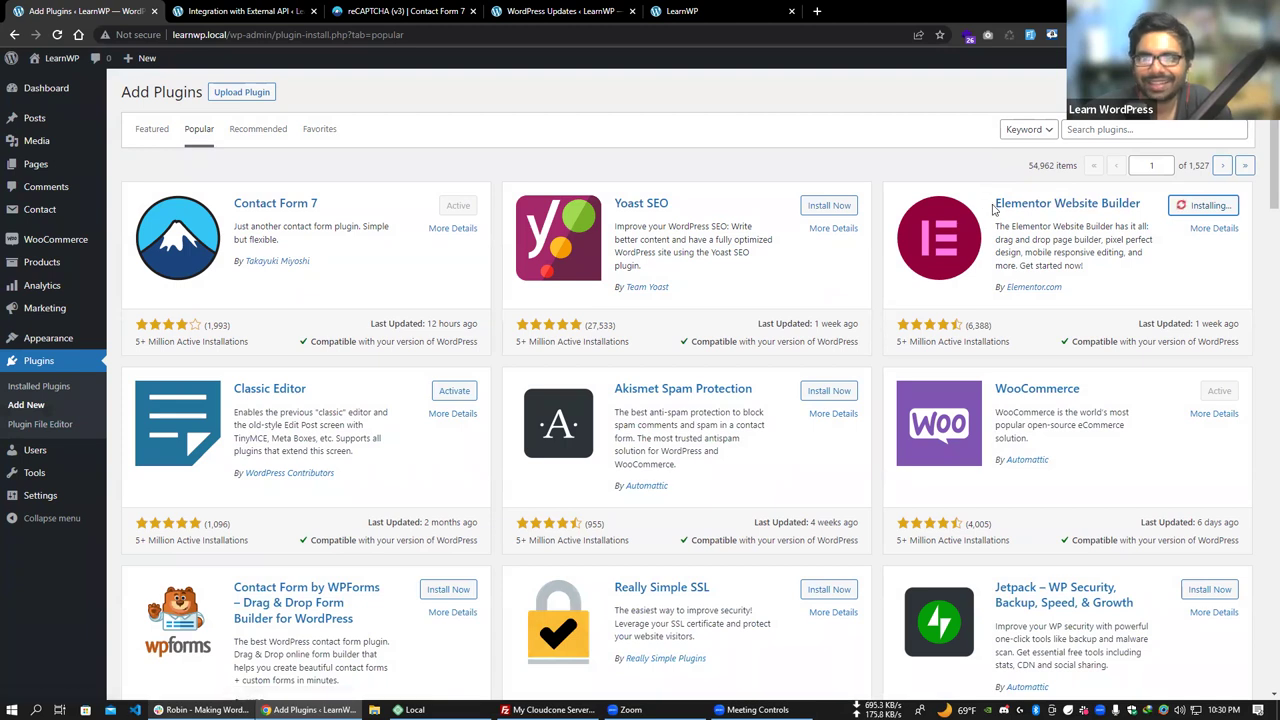
left_click_drag(1149, 204, 996, 203)
left_click(1128, 246)
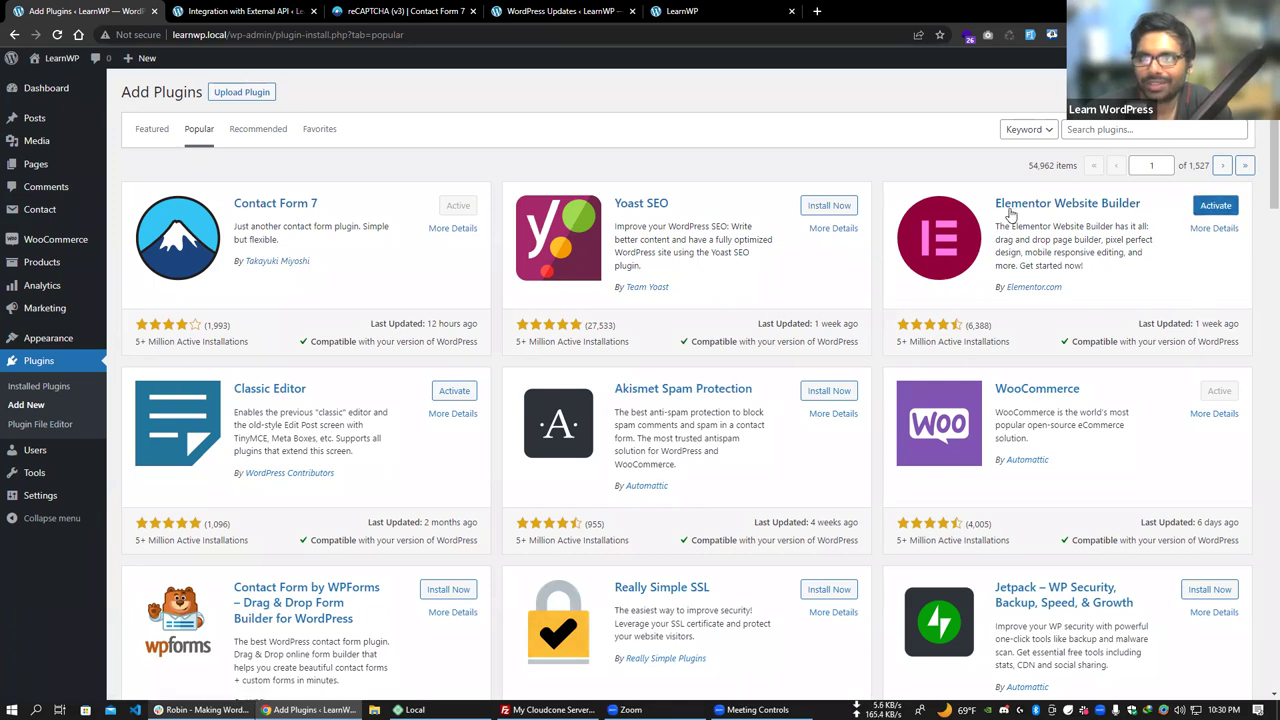
left_click(1215, 205)
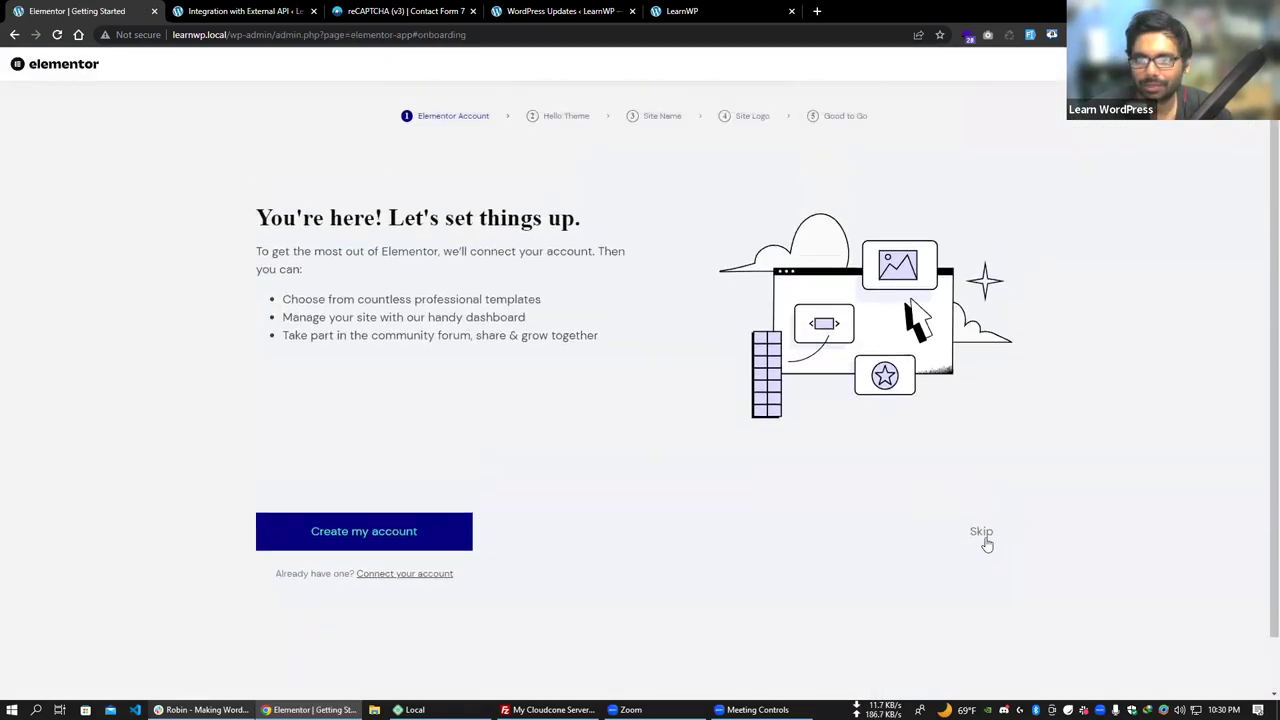
Skip Elementor's onboarding steps for the account, Hello Theme, site name and site logo.
left_click(982, 535)
left_click(982, 535)
left_click(982, 535)
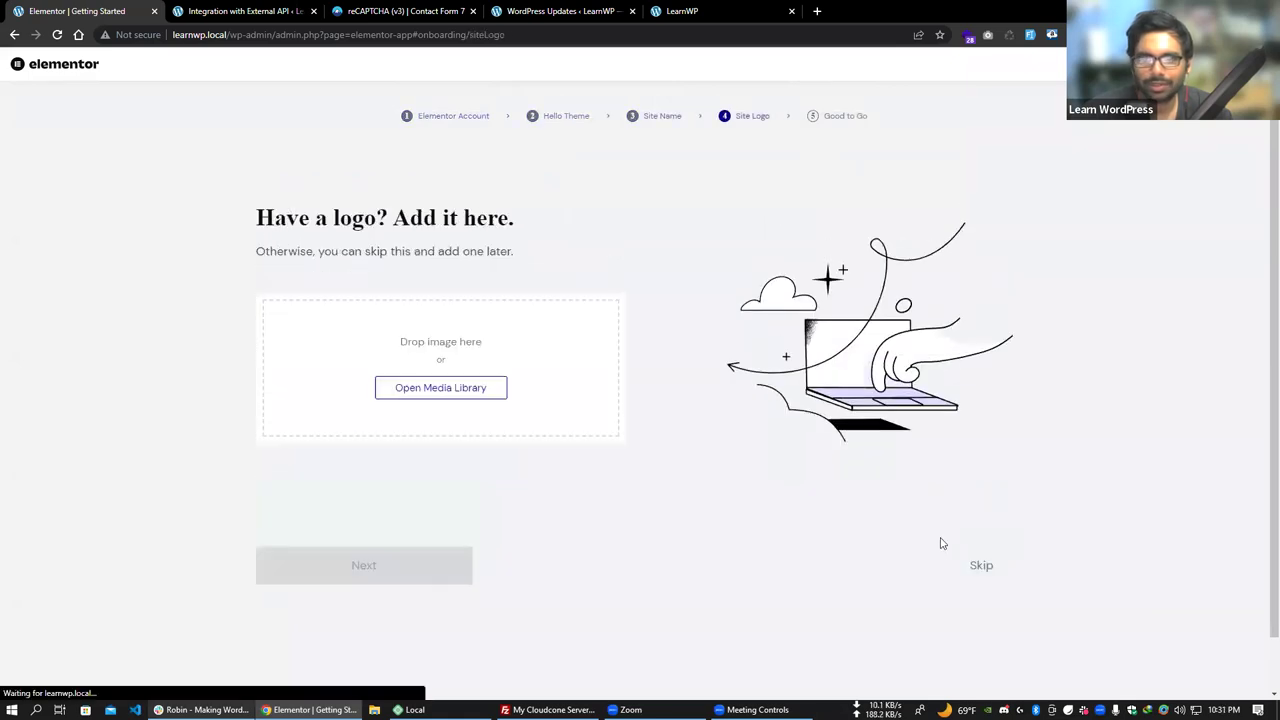
left_click(981, 565)
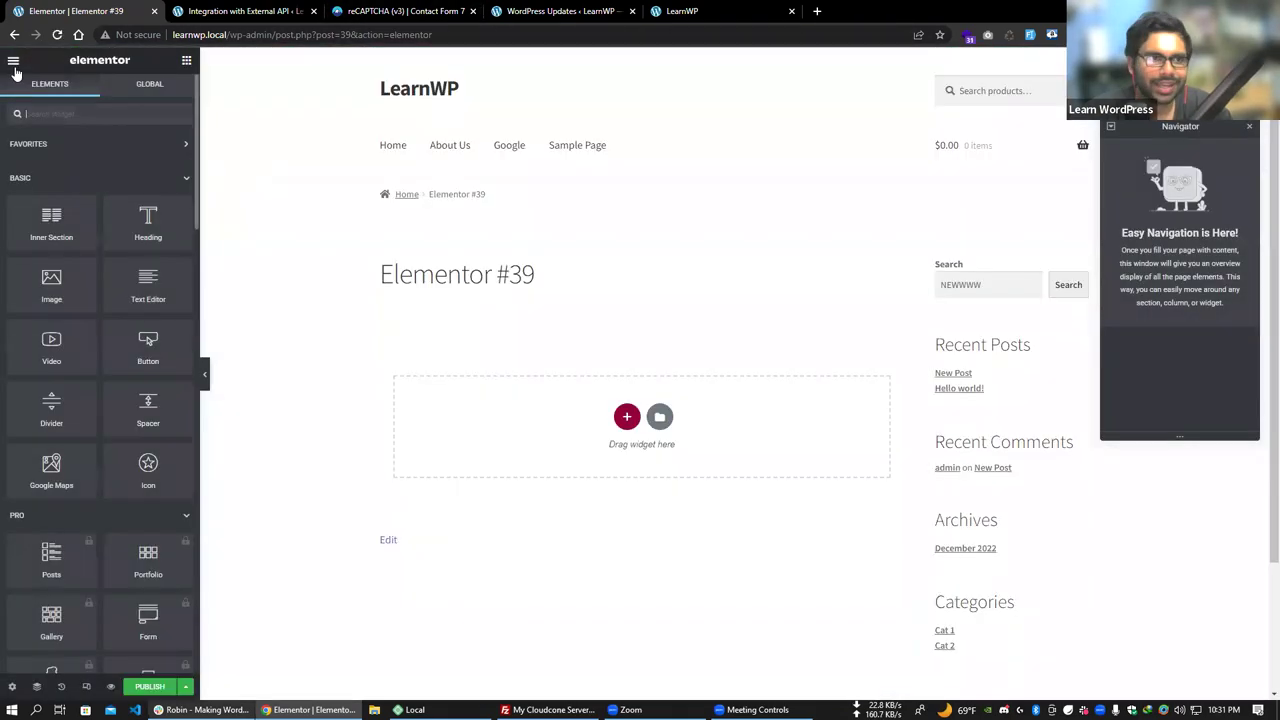
Exit the Elementor editor with WP Dashboard chosen as the exit destination.
left_click(13, 60)
left_click(106, 336)
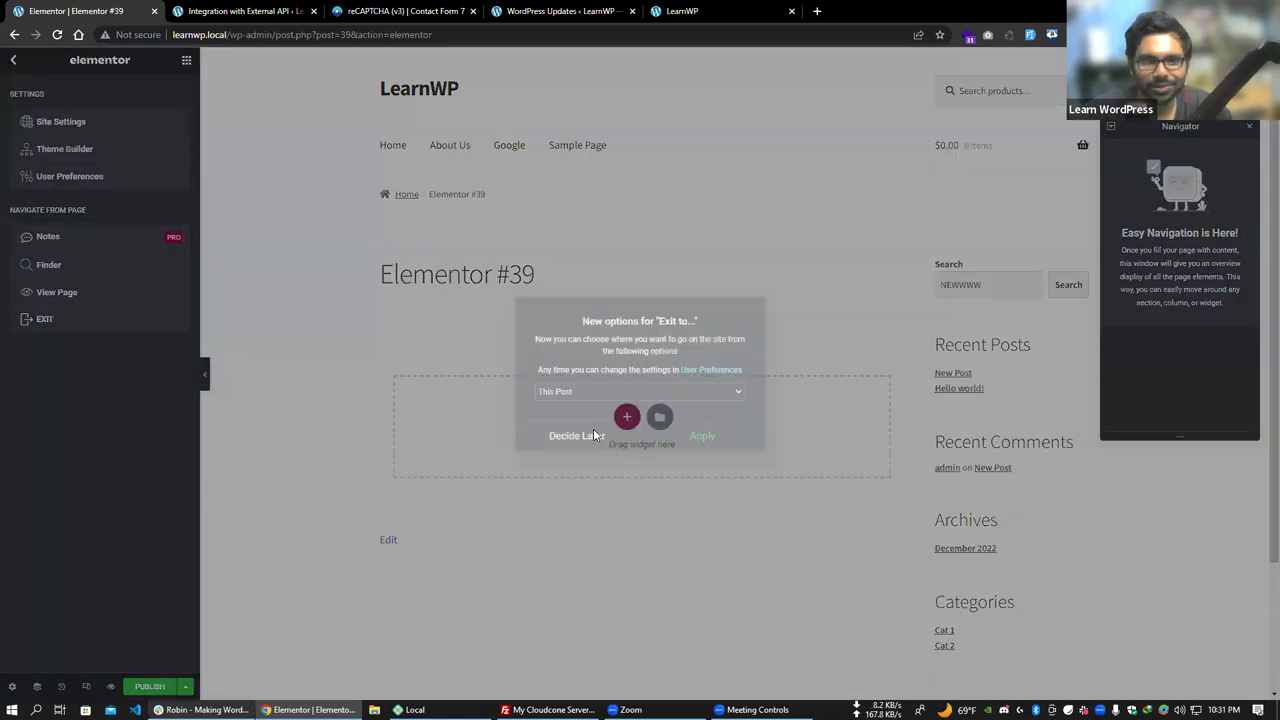
left_click(639, 391)
left_click(695, 432)
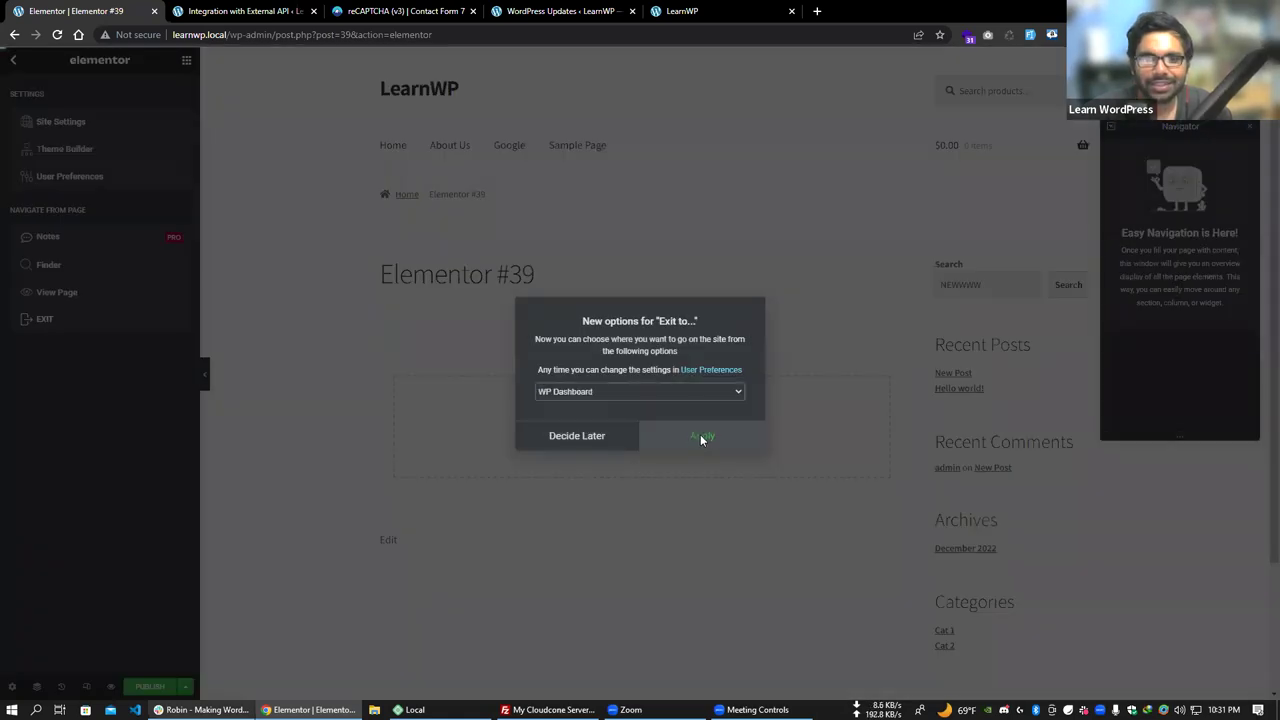
key("Return")
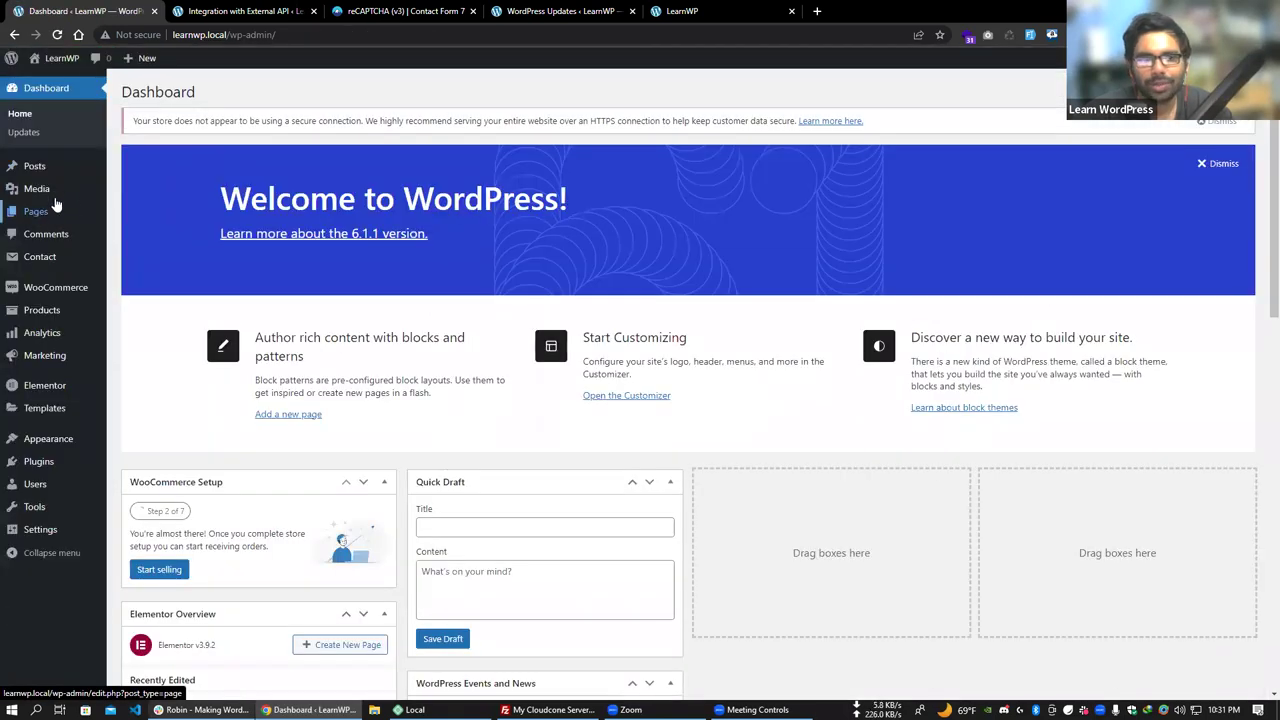
Add a new page from the Pages list and title it "My New Page".
mouse_move(47, 214)
left_click(140, 215)
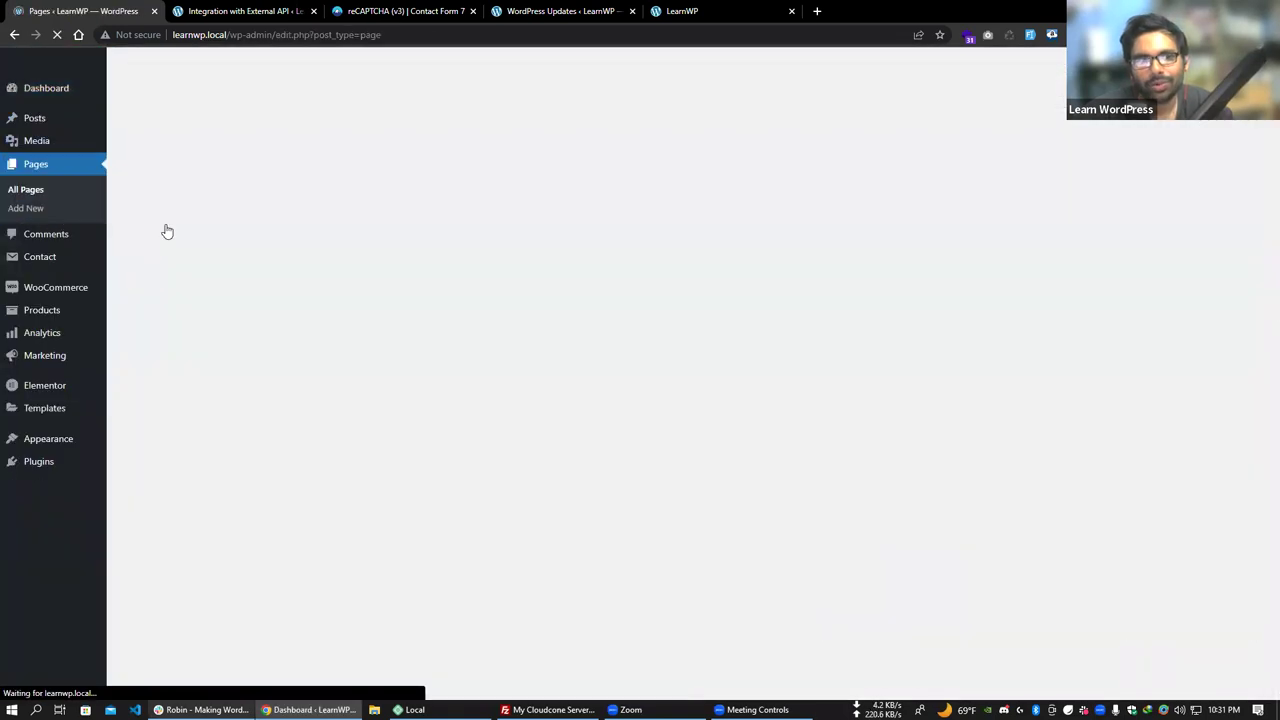
left_click(183, 98)
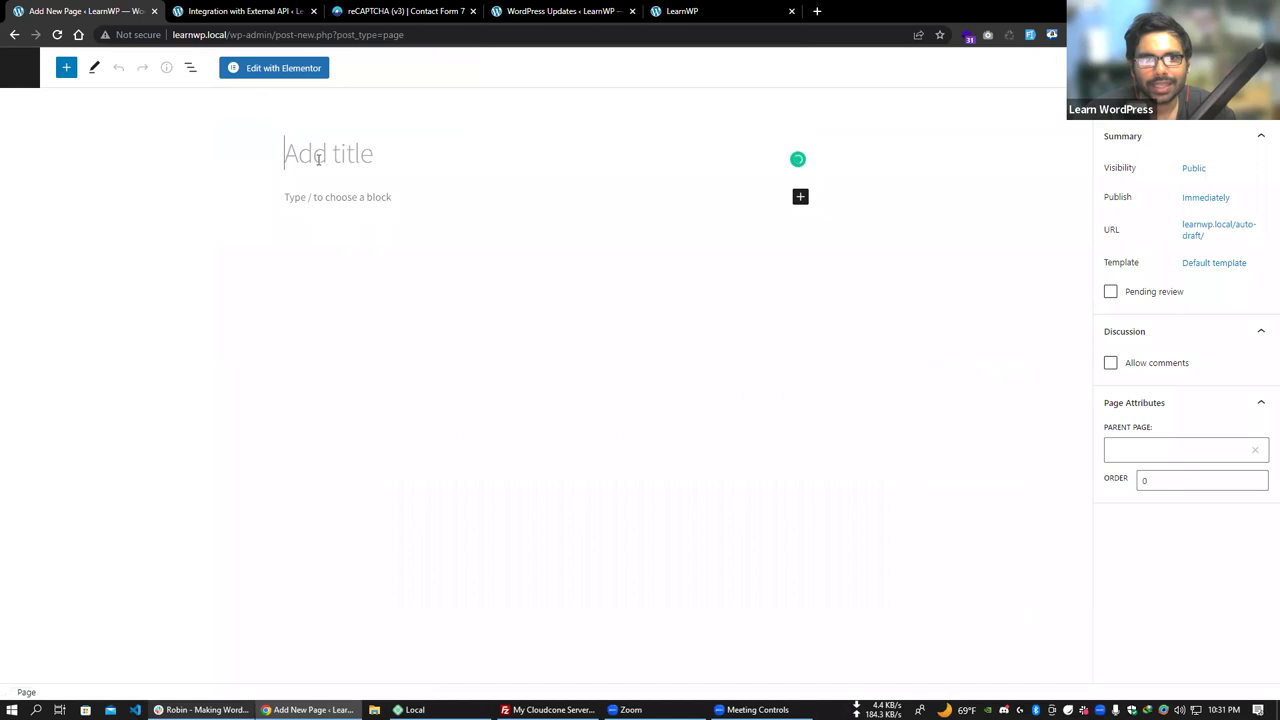
type("Page")
key("BackSpace")
key("BackSpace")
key("BackSpace")
key("BackSpace")
key("BackSpace")
type("M")
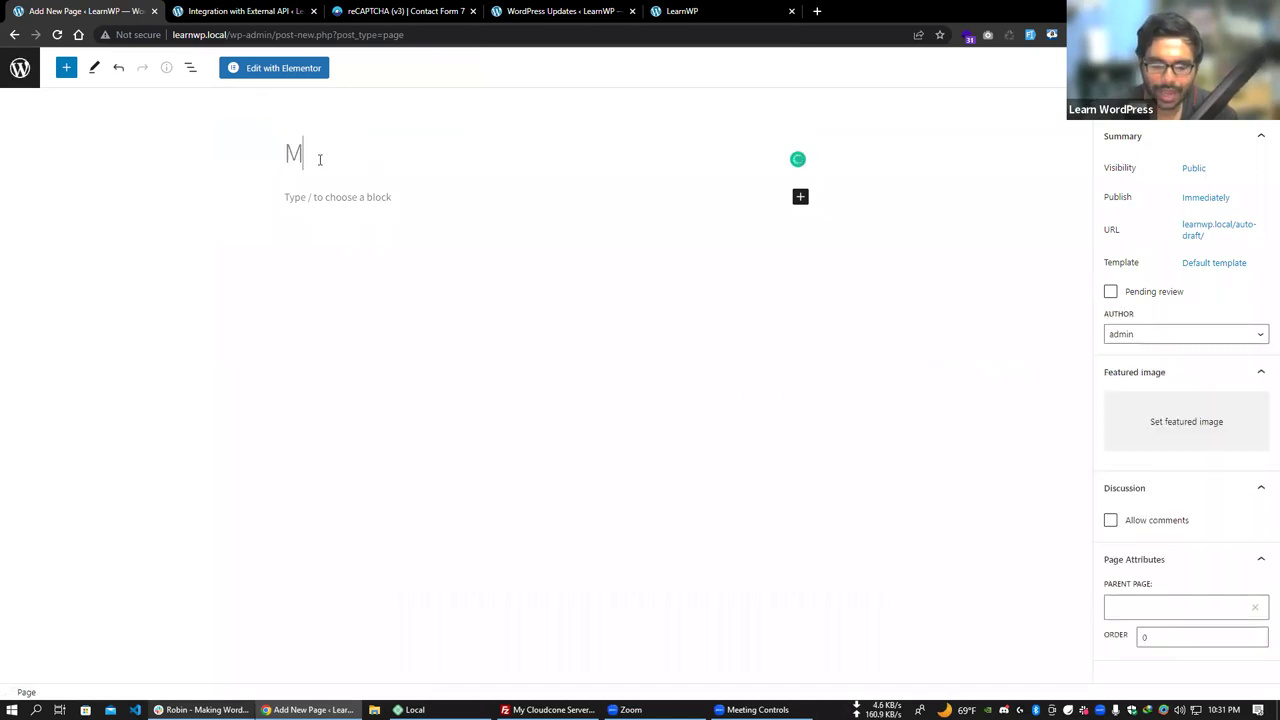
type("y New Page")
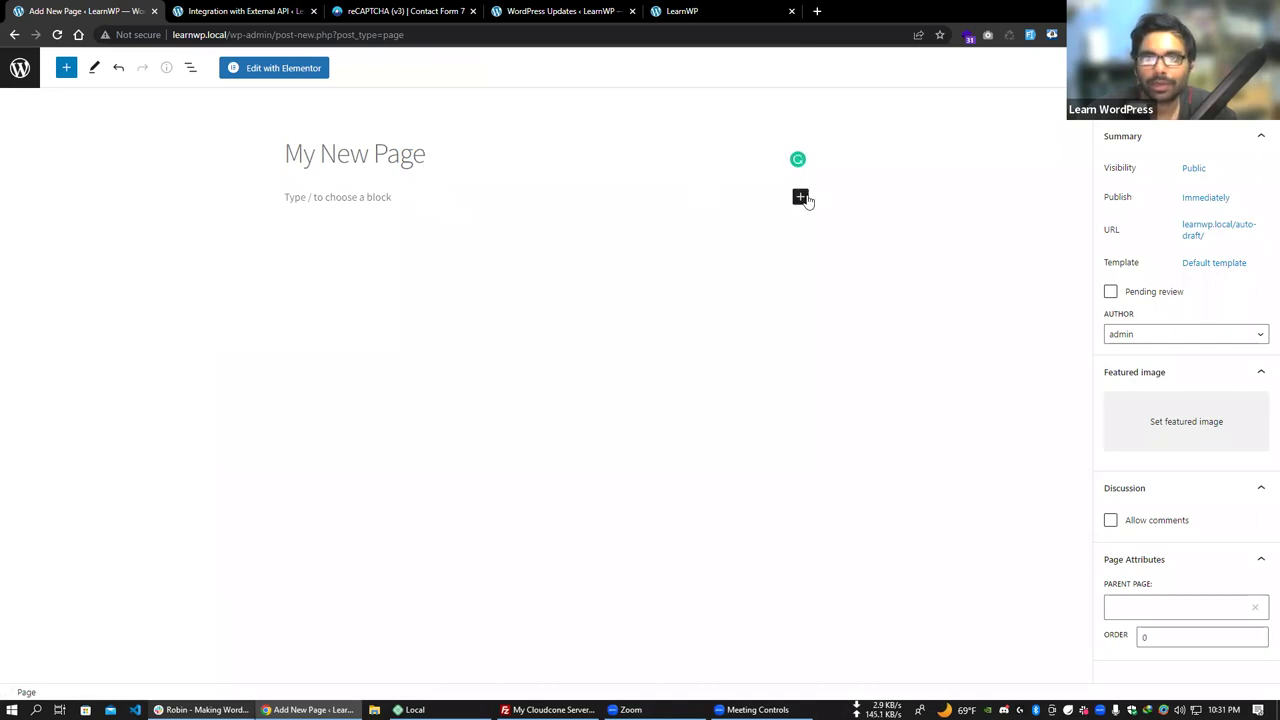
Look at the blocks offered for the page content, and return to the page title.
left_click(801, 197)
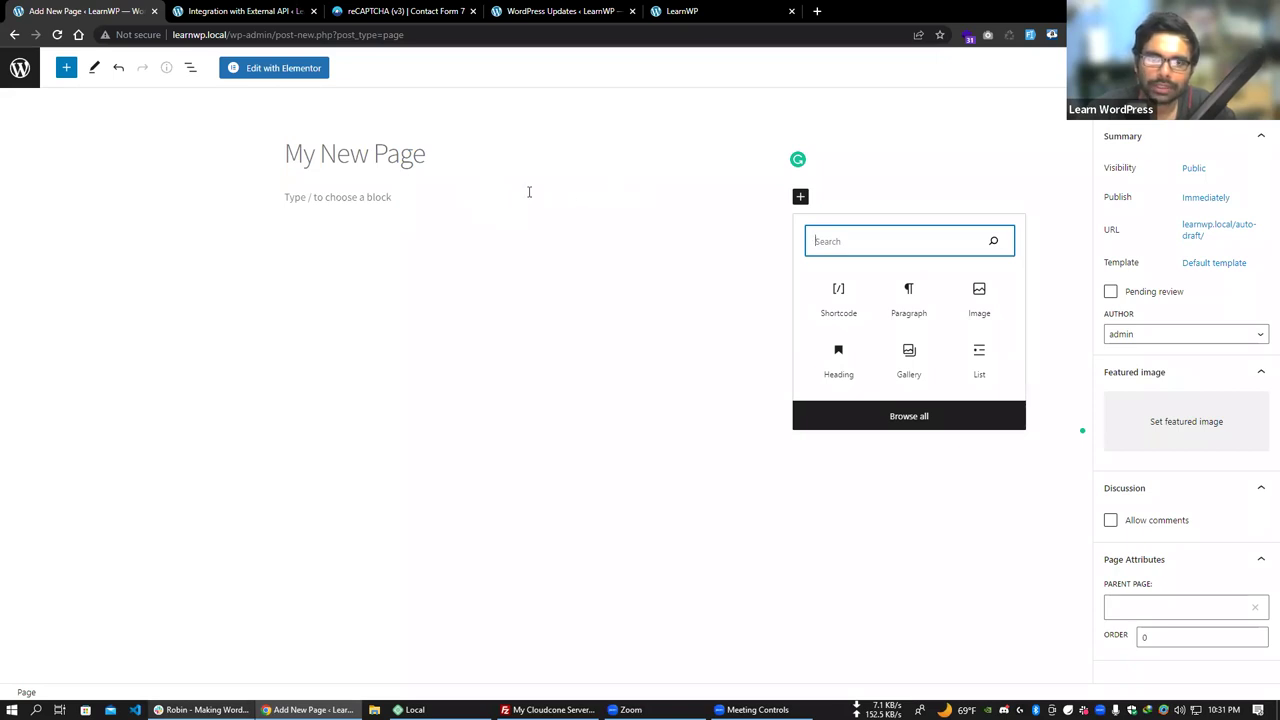
left_click(374, 156)
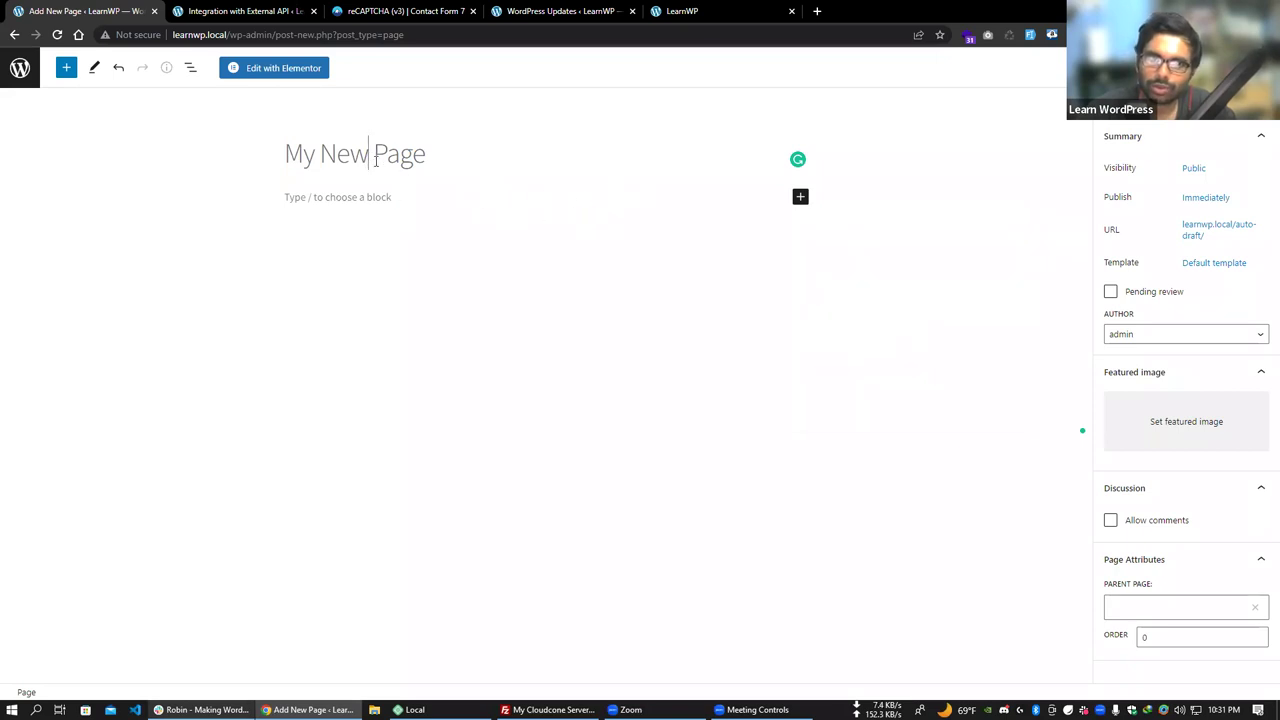
left_click(437, 161)
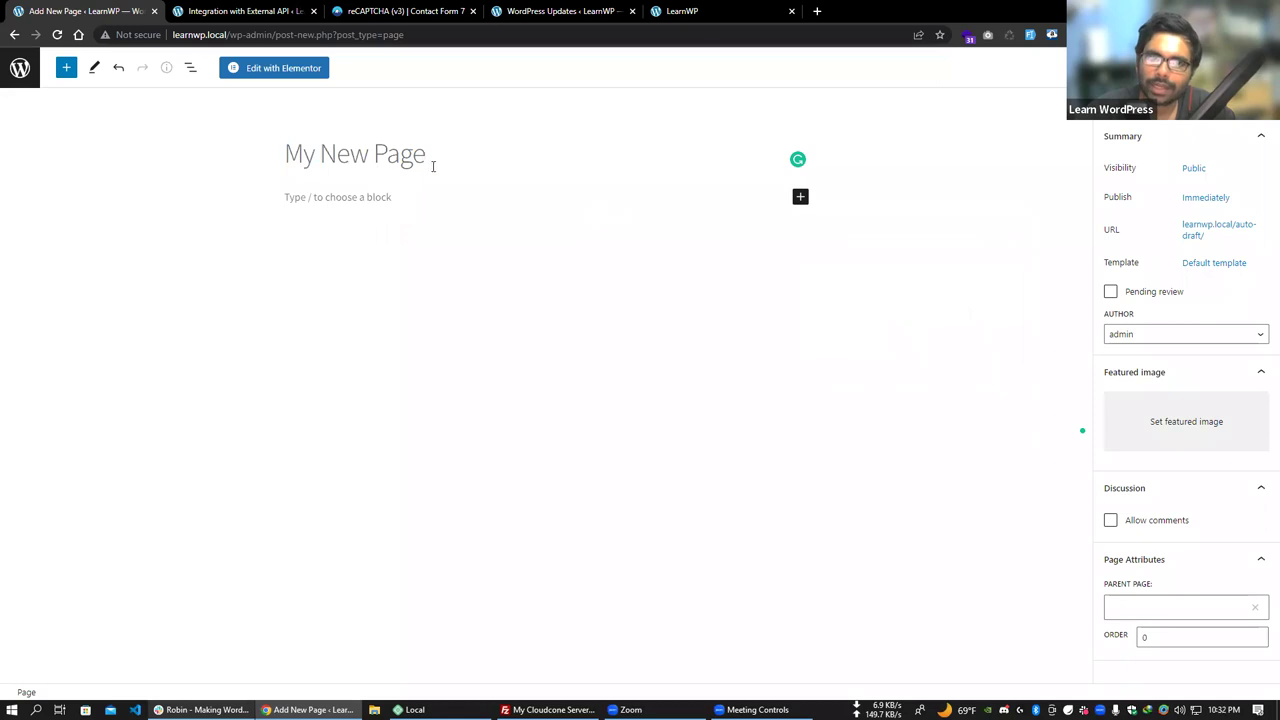
Open My New Page for editing with Elementor and close the Navigator.
left_click(289, 74)
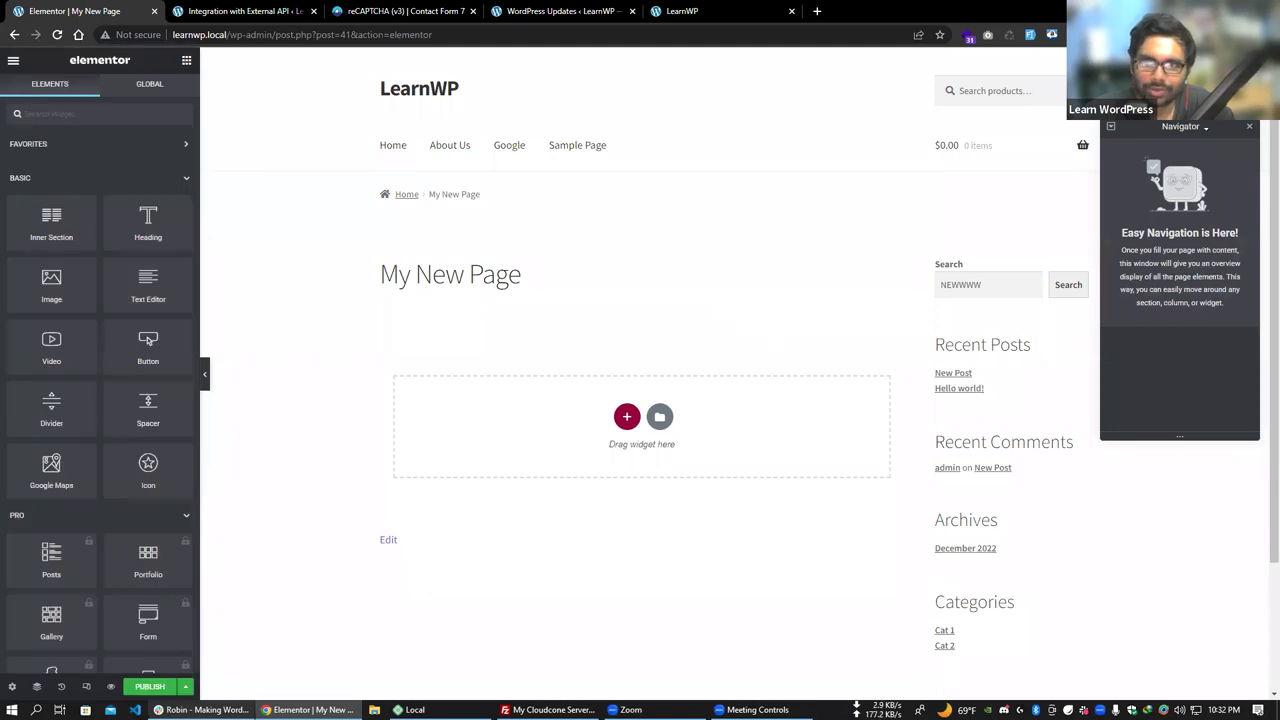
left_click(1249, 130)
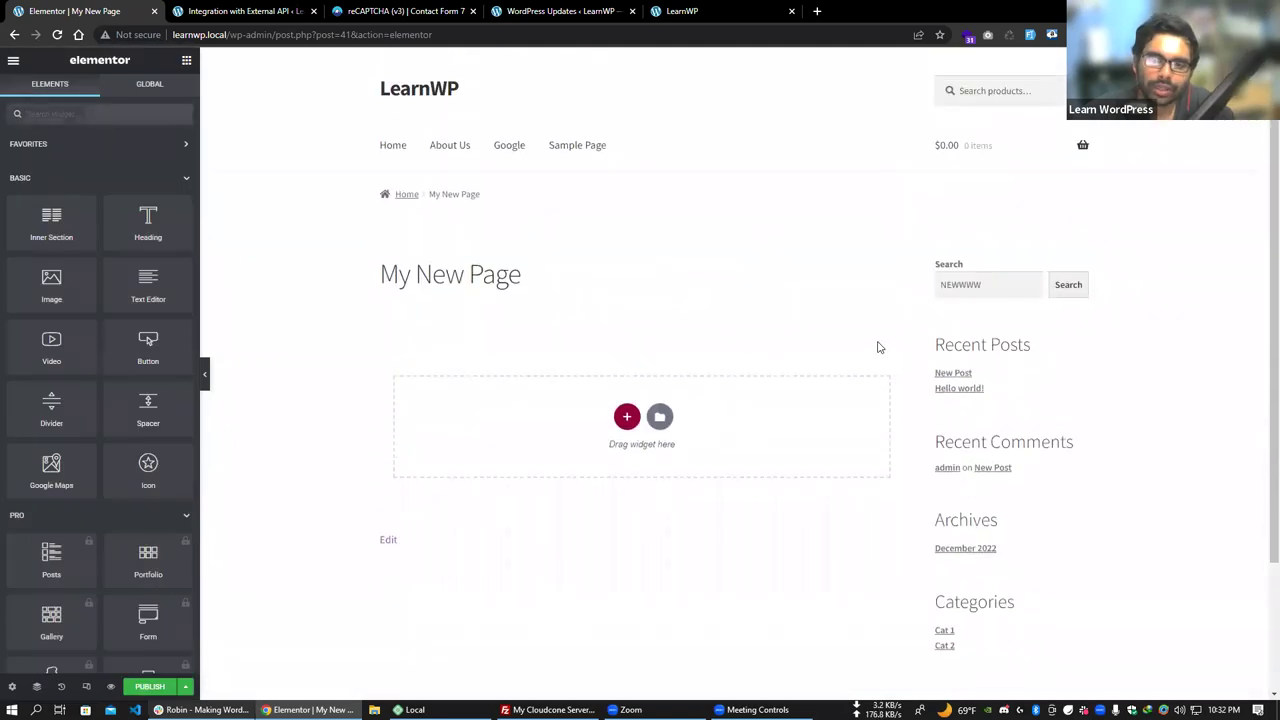
mouse_move(940, 175)
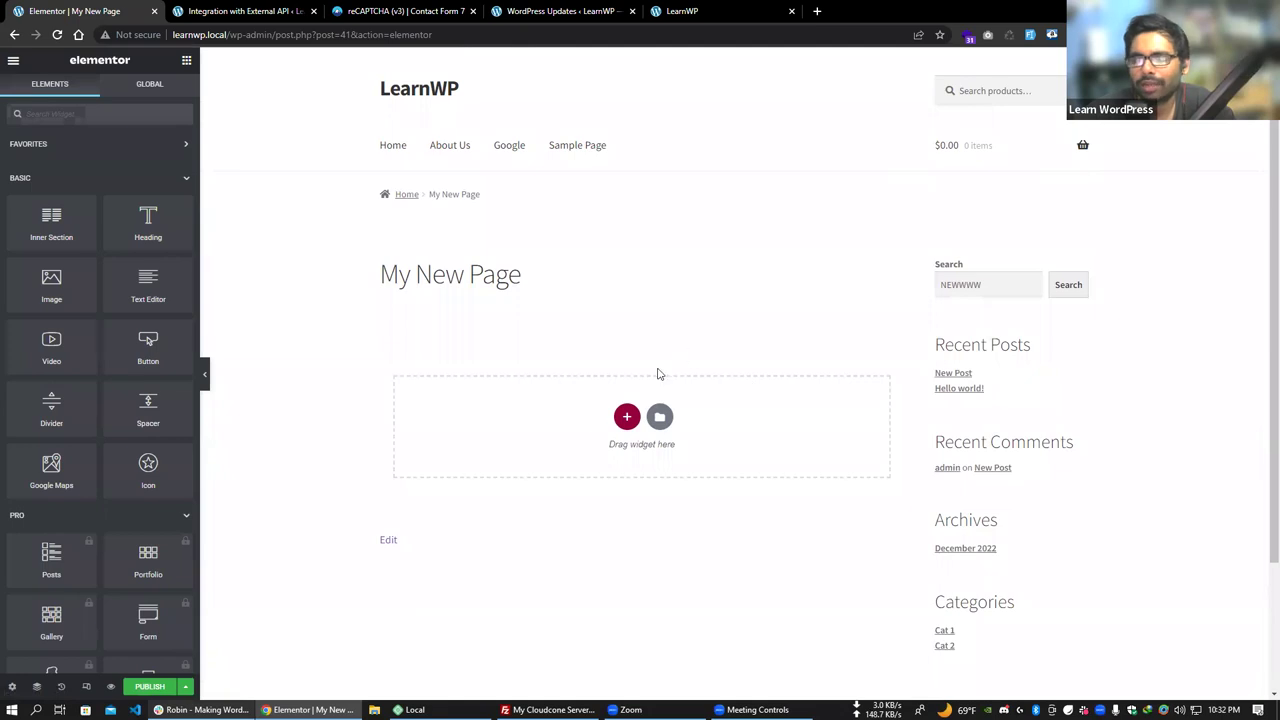
Set the page layout to Elementor Full Width in the page settings.
left_click(12, 686)
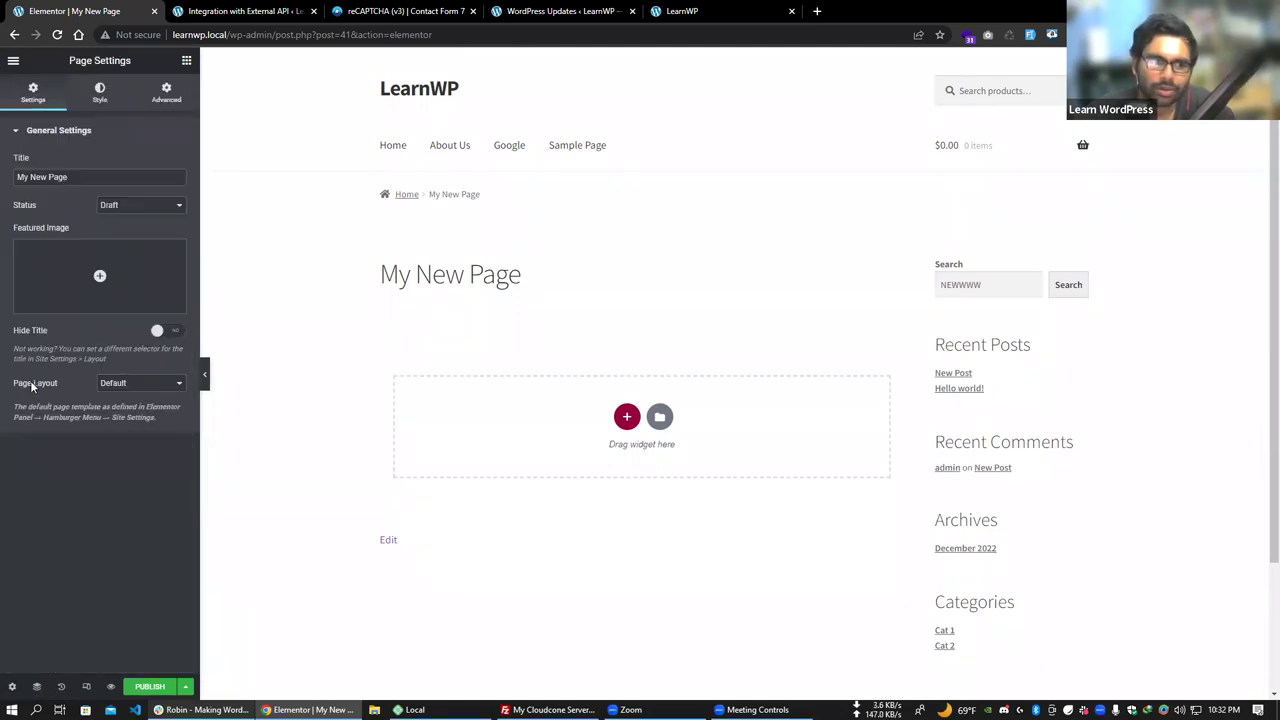
left_click(129, 388)
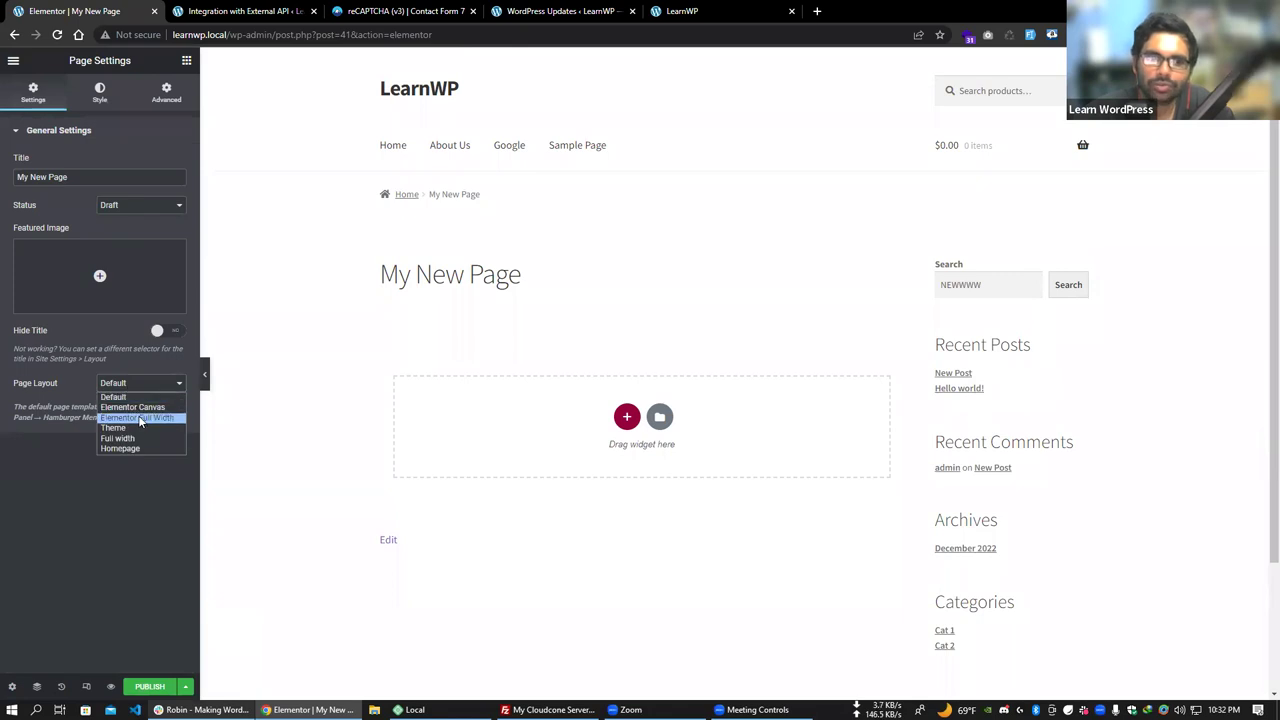
left_click(140, 417)
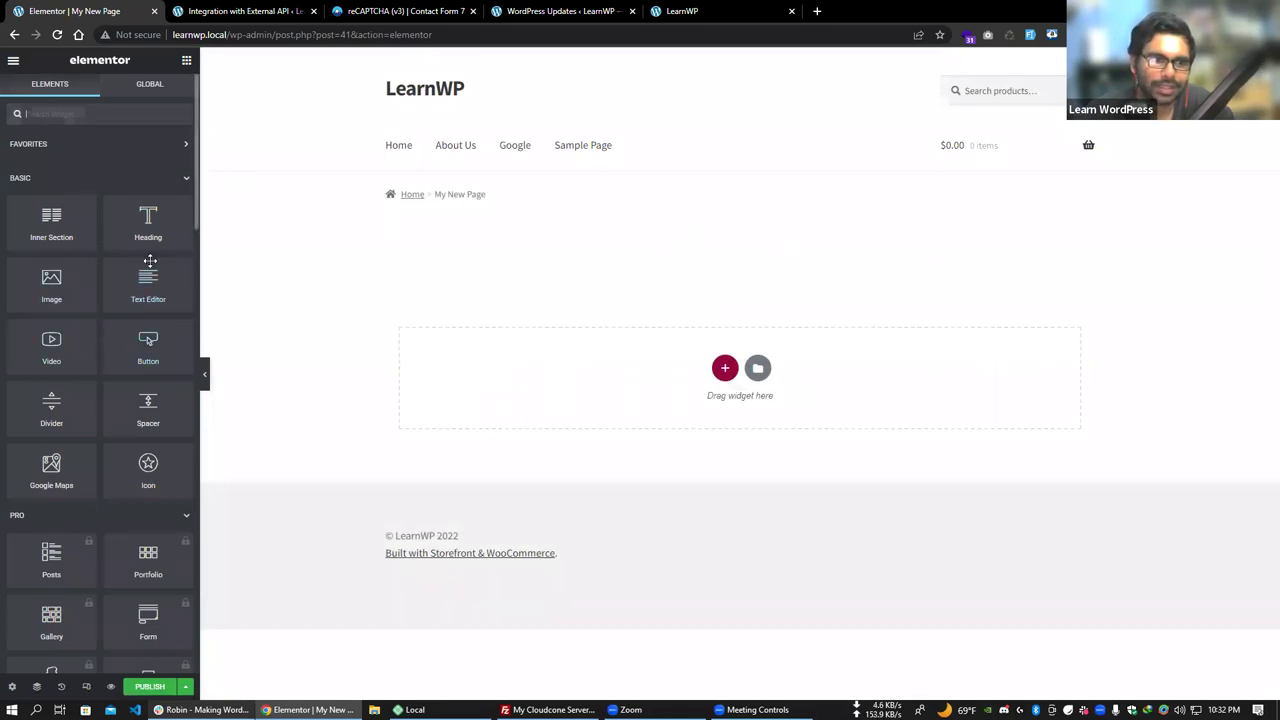
Add a Heading widget to the empty page area and a Text Editor widget beneath it.
left_click_drag(147, 215, 537, 331)
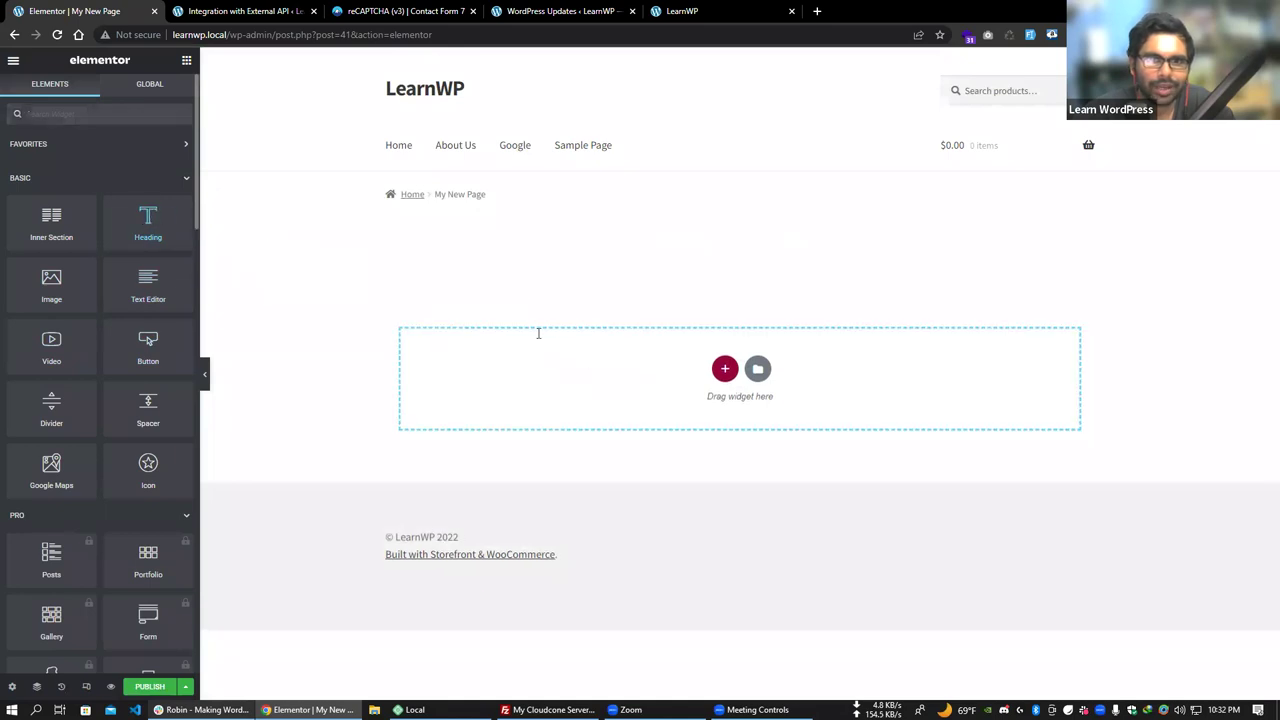
left_click(12, 62)
left_click_drag(144, 289, 440, 292)
left_click(12, 60)
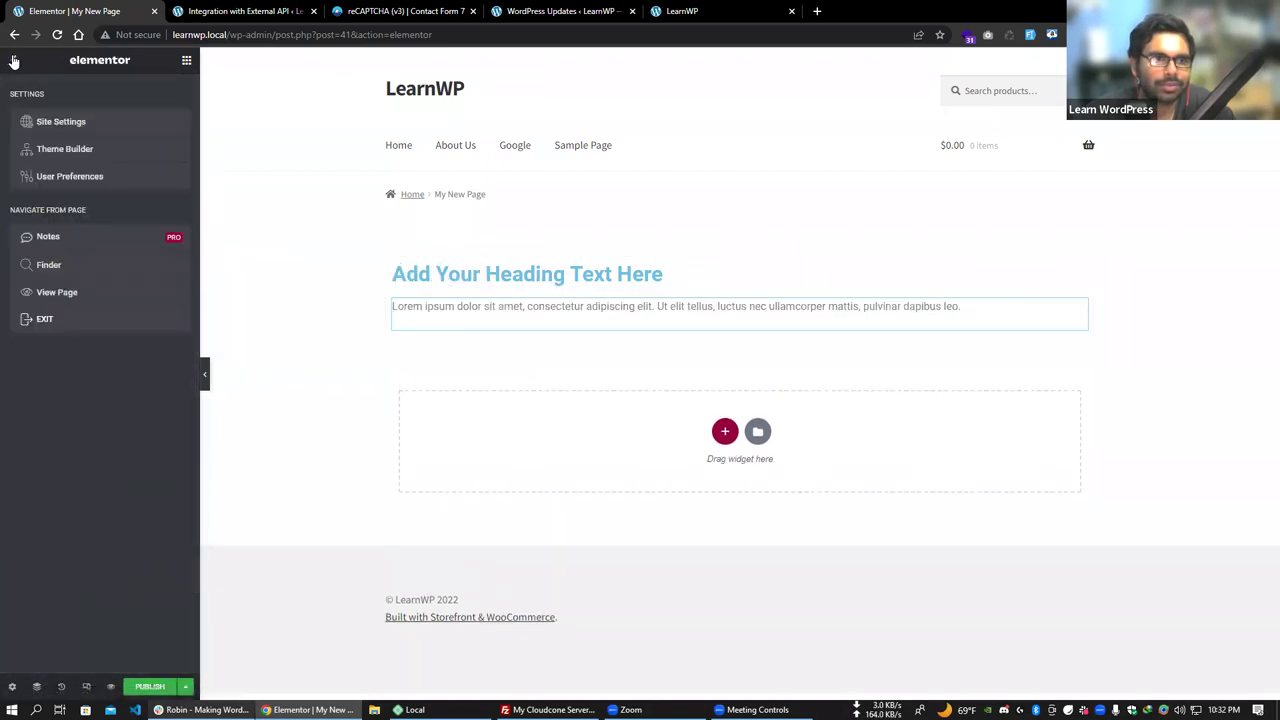
left_click(12, 60)
Add a Button widget below the text and an Icon widget below the button.
left_click_drag(143, 355, 517, 363)
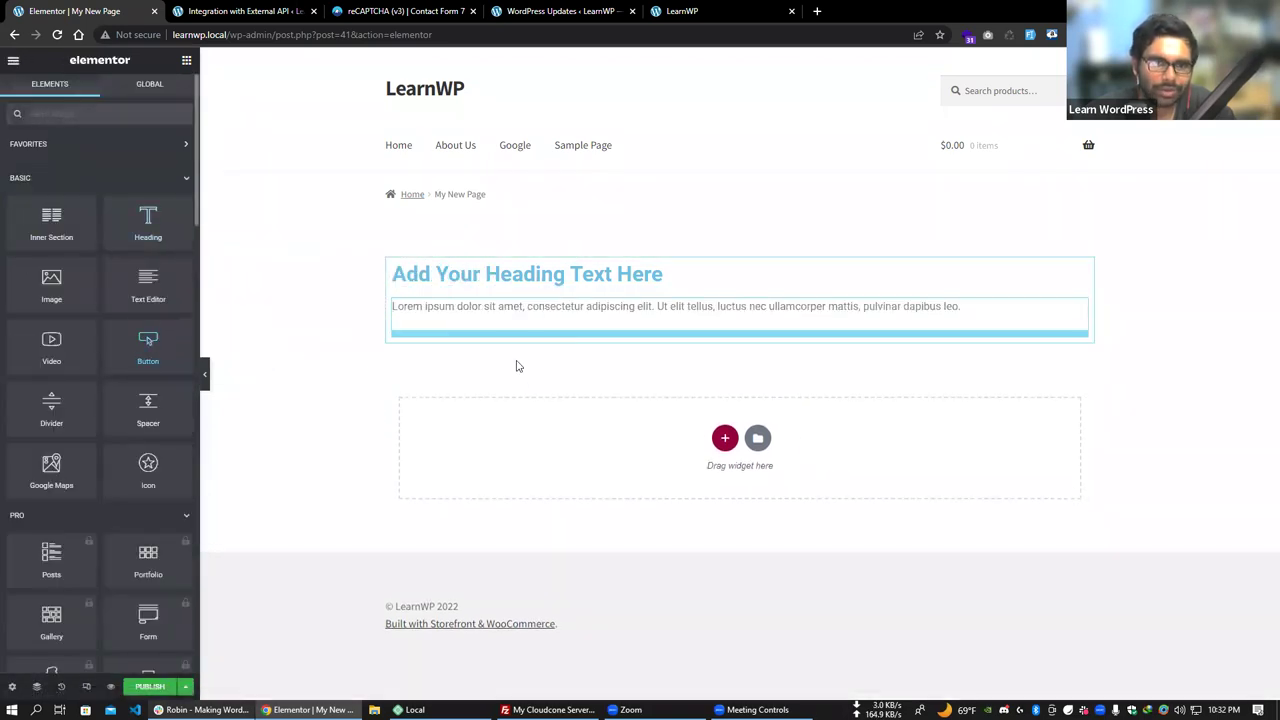
left_click(13, 60)
left_click(13, 60)
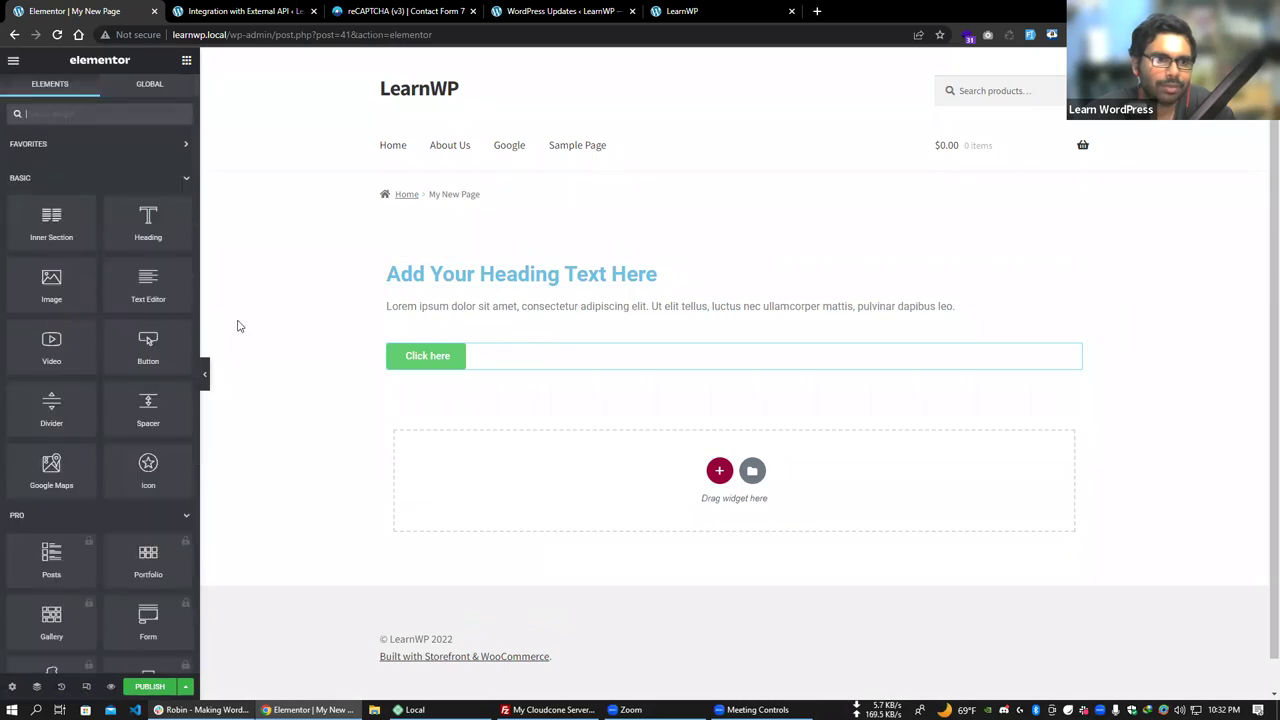
scroll(126, 455, "down", 2)
scroll(126, 455, "down", 1)
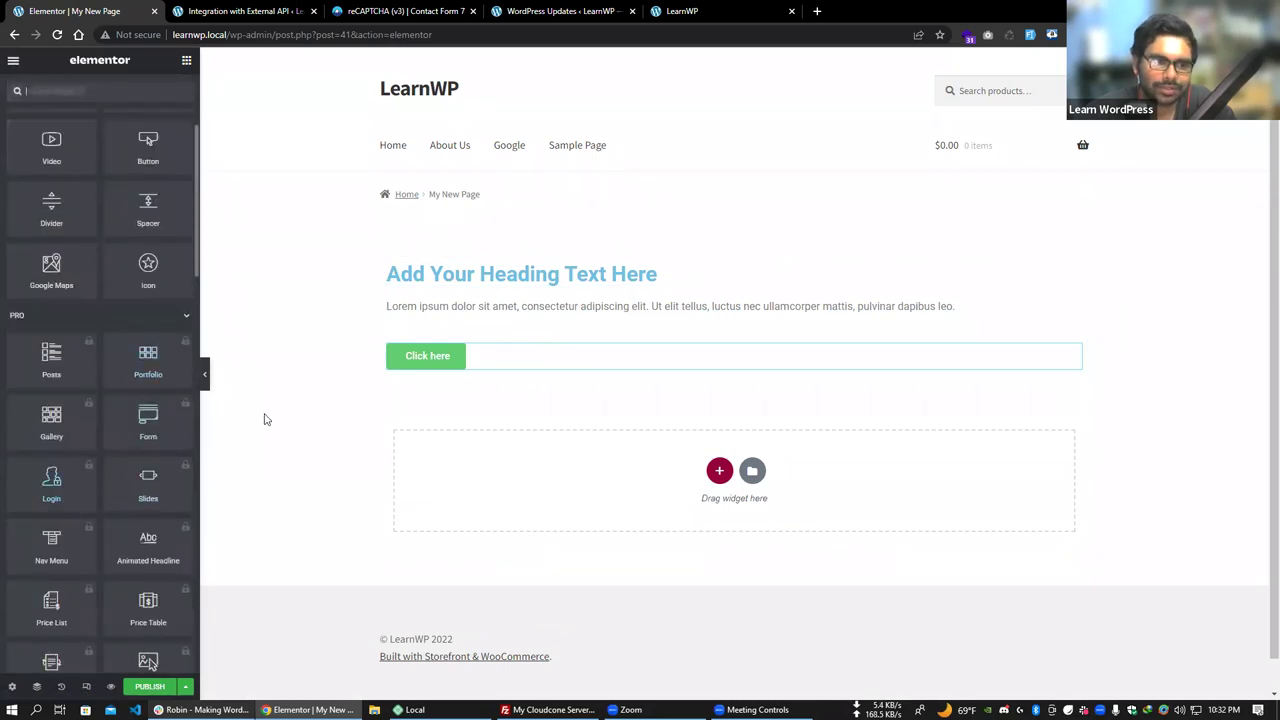
left_click_drag(145, 275, 480, 378)
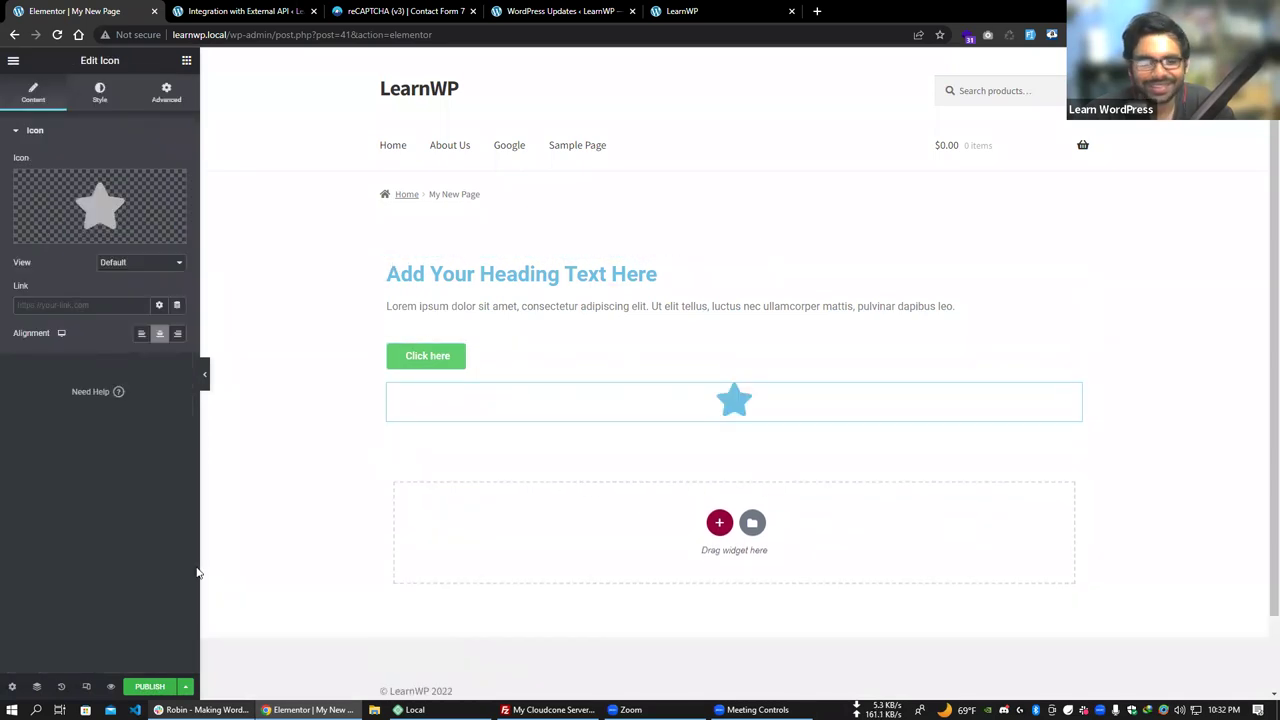
Publish My New Page and view it on the live site.
left_click(150, 687)
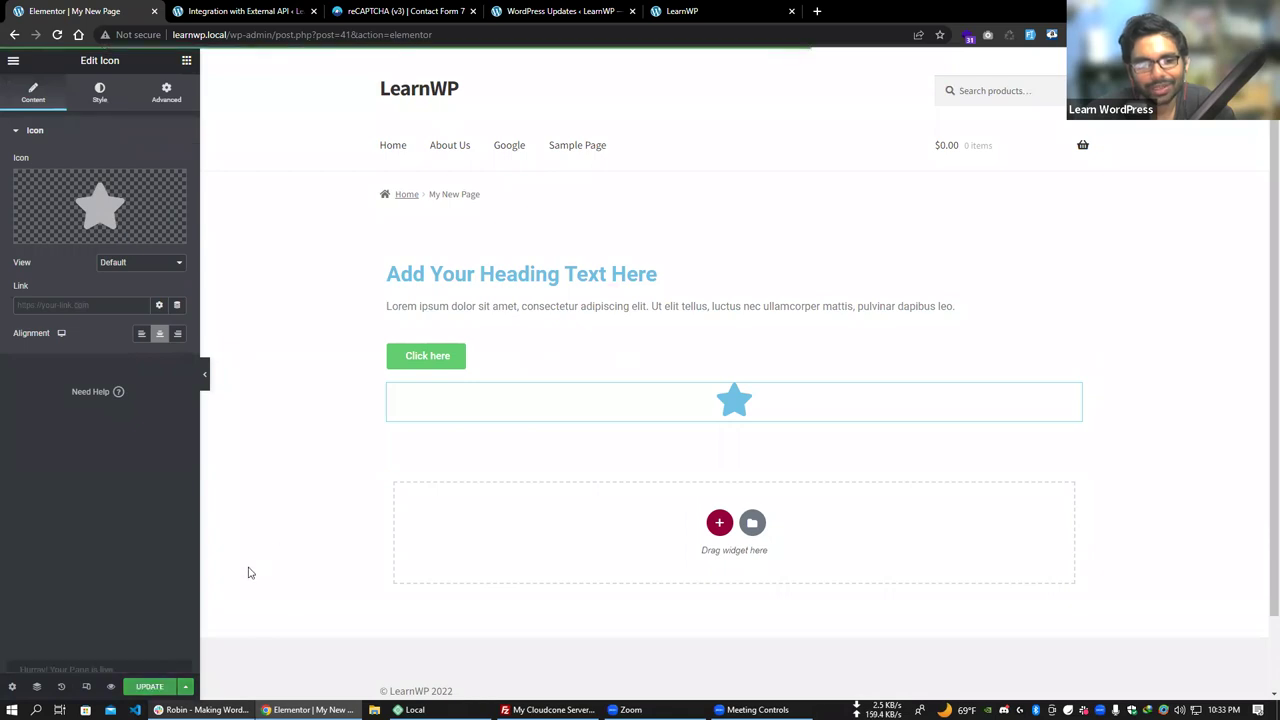
left_click(150, 650)
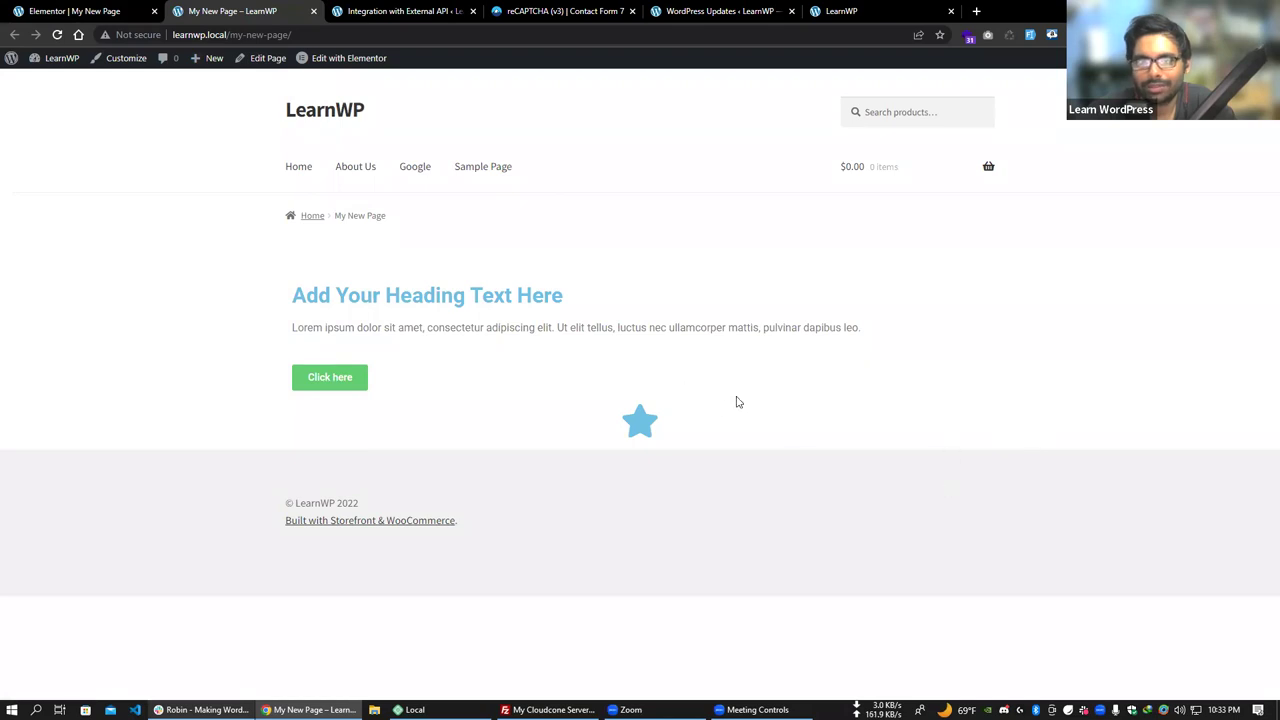
Return to the WordPress dashboard and examine how My New Page is labelled in the list of all pages.
left_click(48, 81)
mouse_move(68, 213)
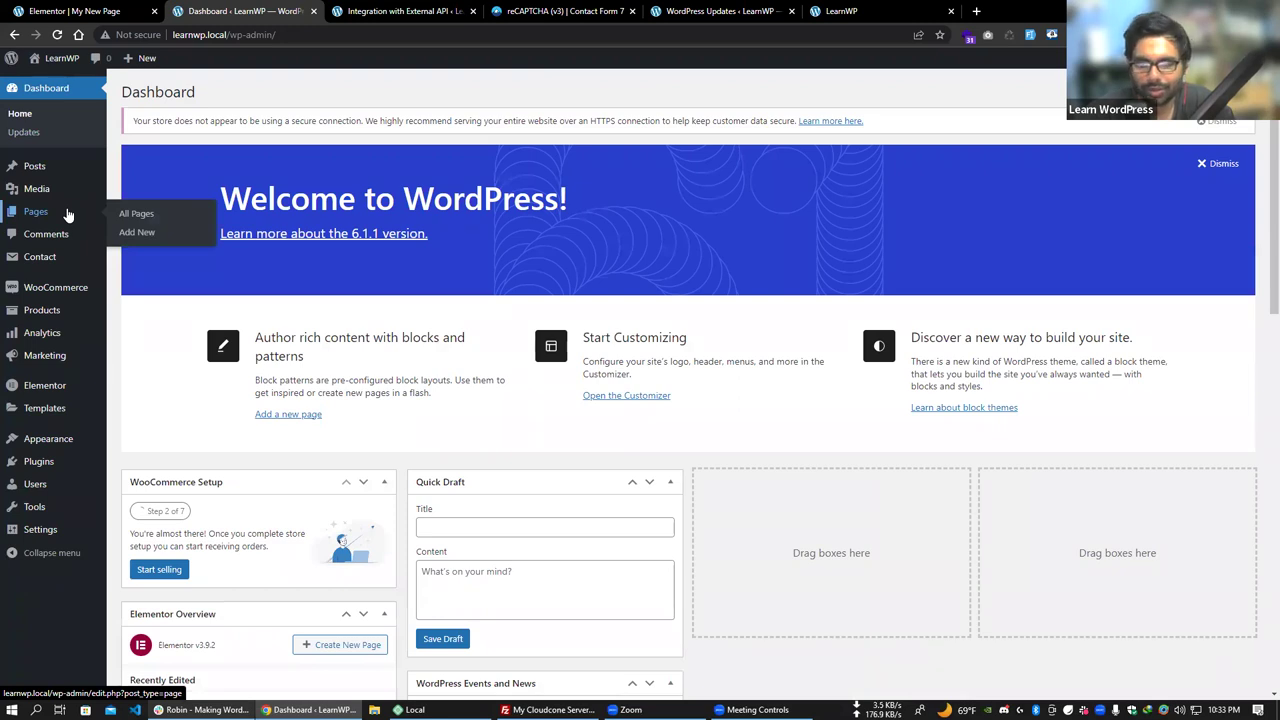
left_click(155, 216)
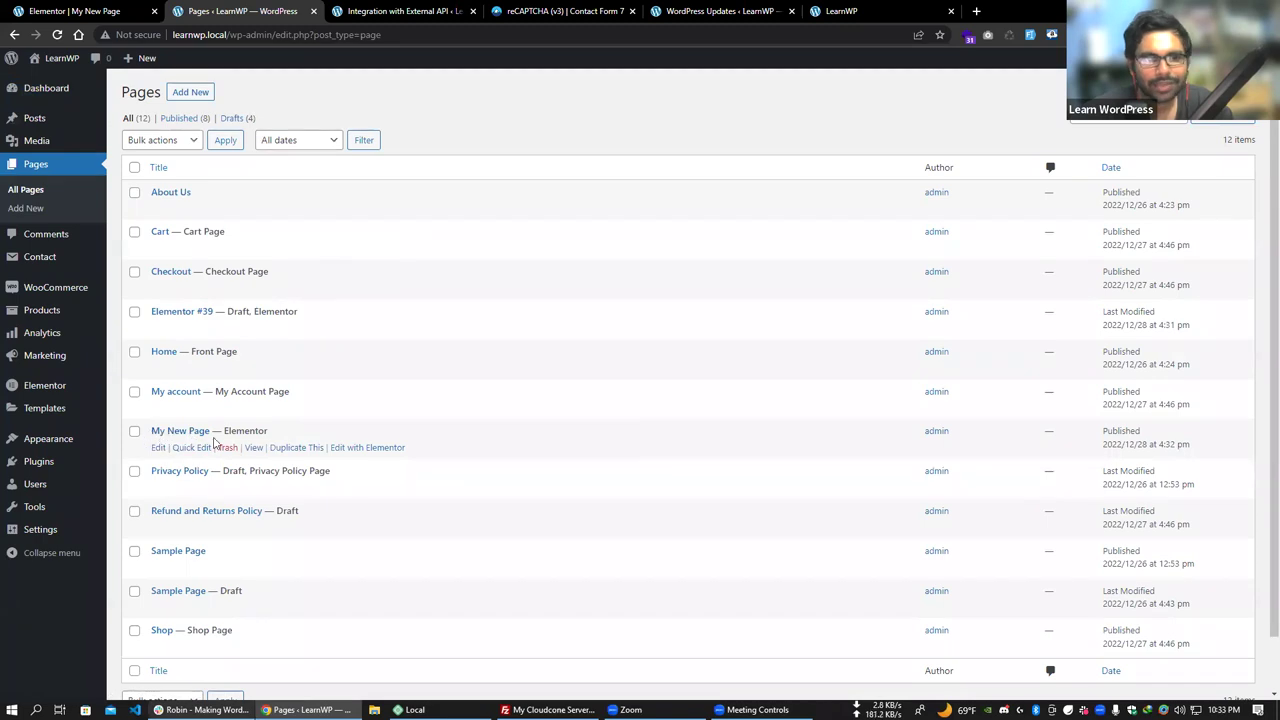
left_click_drag(221, 430, 269, 433)
left_click(267, 432)
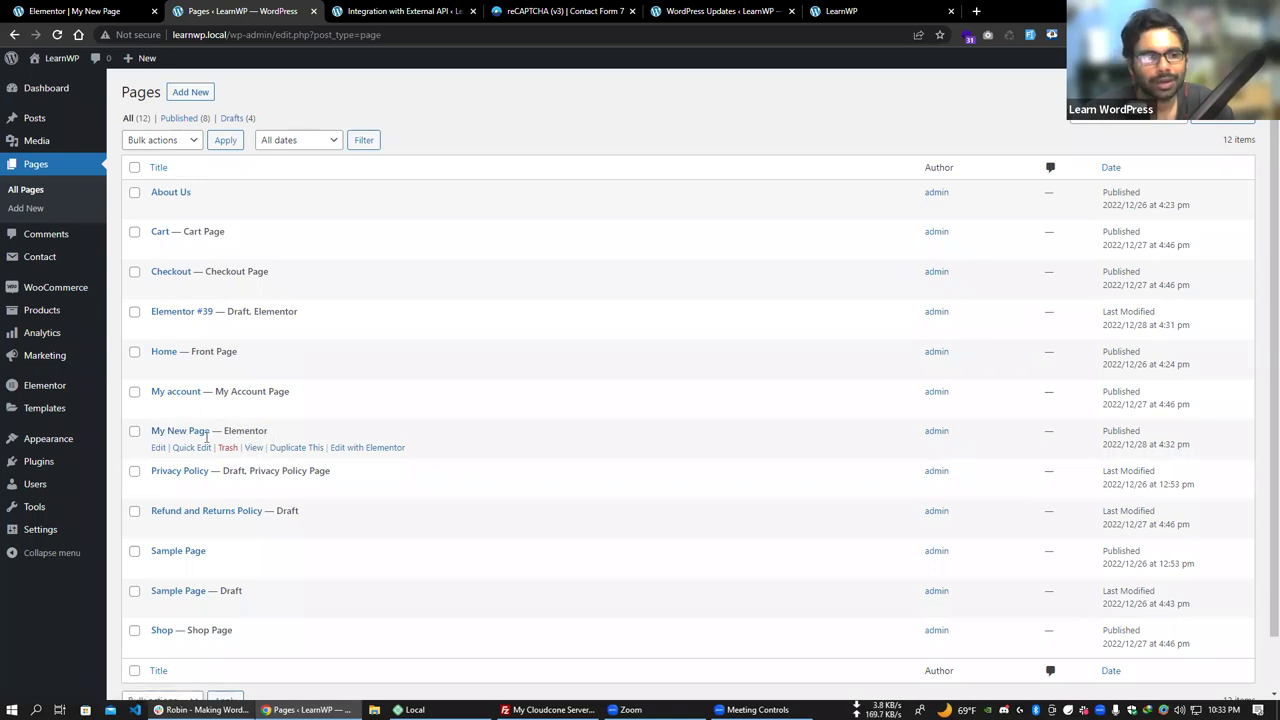
Open the popular plugins available to add and review entries such as Yoast SEO, Akismet Spam Protection and WooCommerce.
left_click(131, 479)
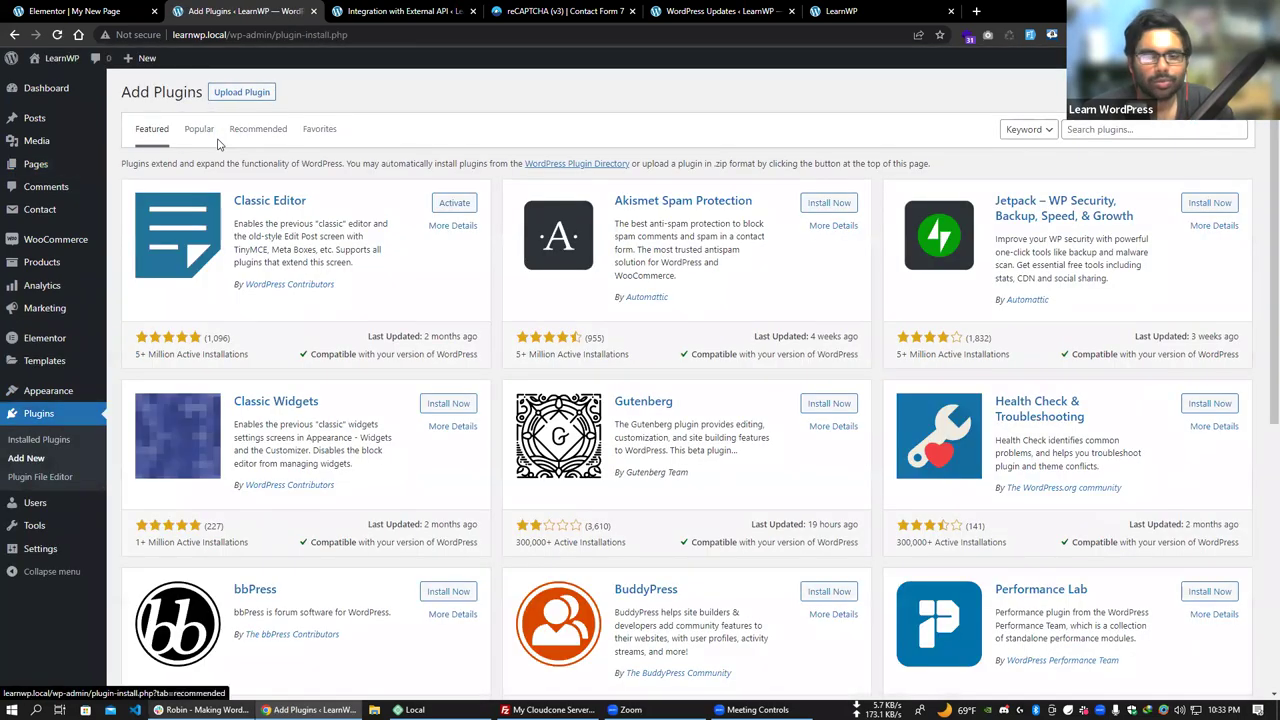
left_click(199, 129)
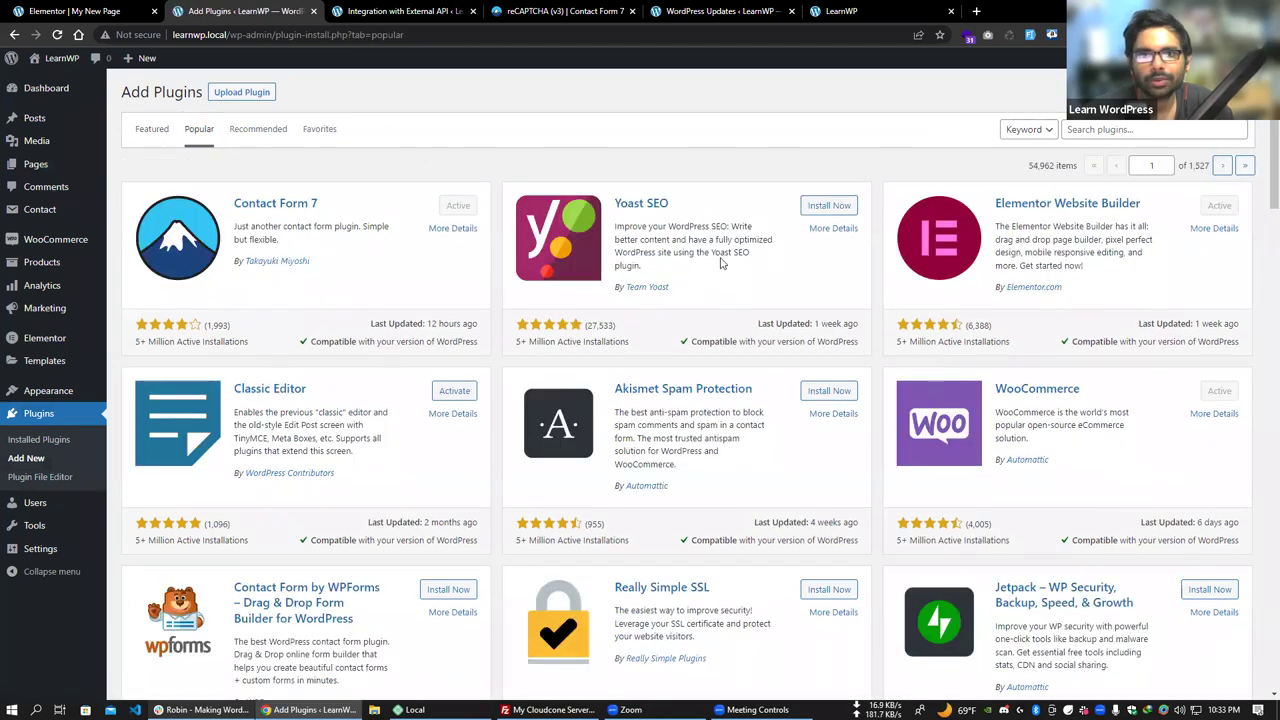
left_click_drag(676, 210, 705, 209)
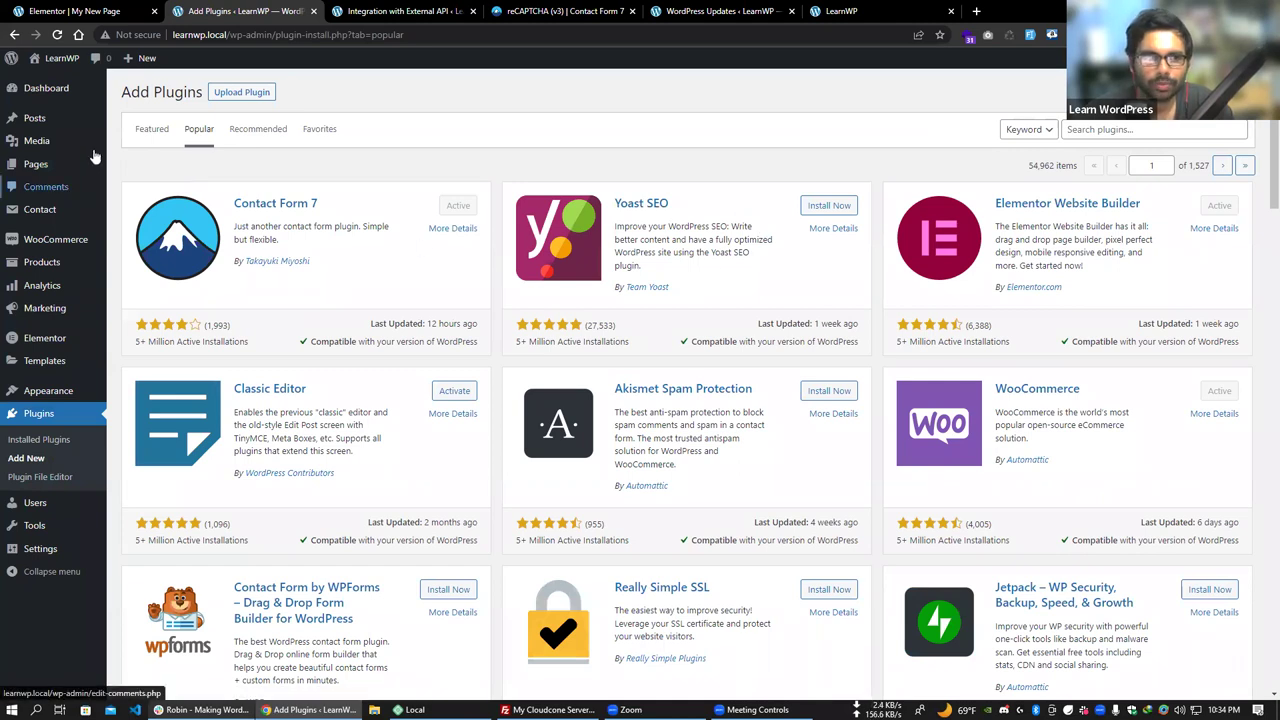
mouse_move(50, 162)
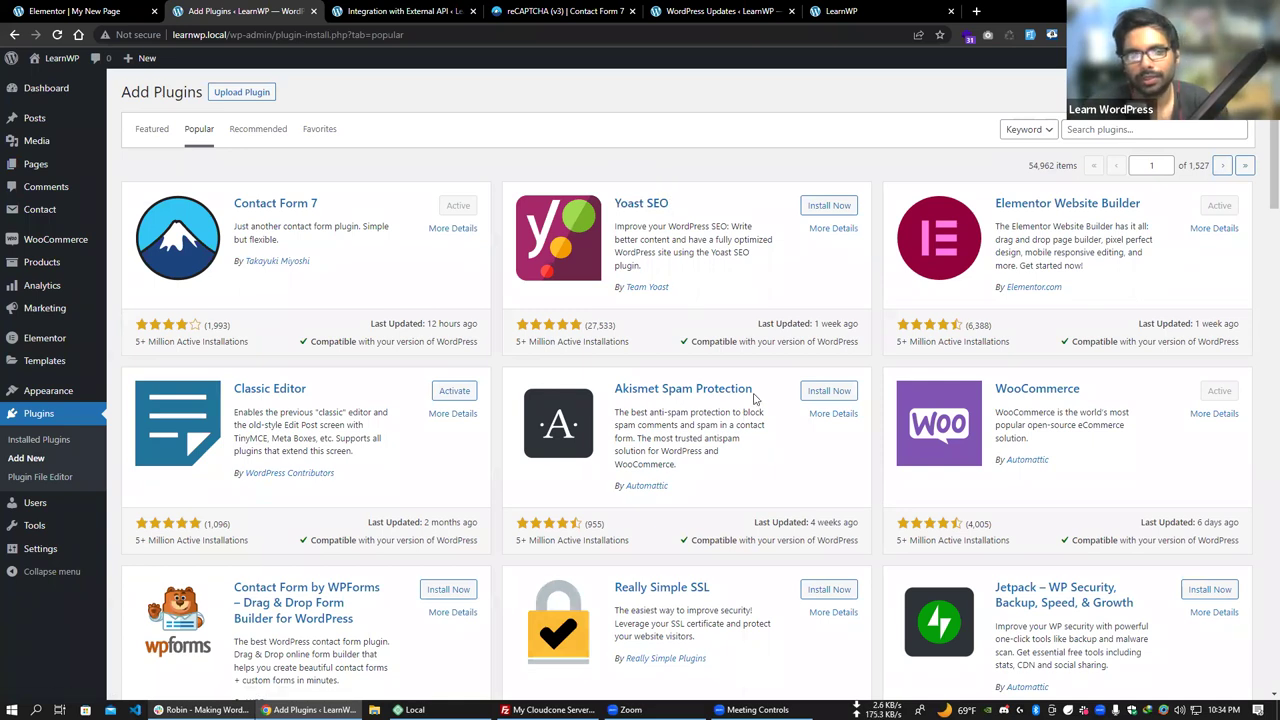
scroll(630, 407, "down", 1)
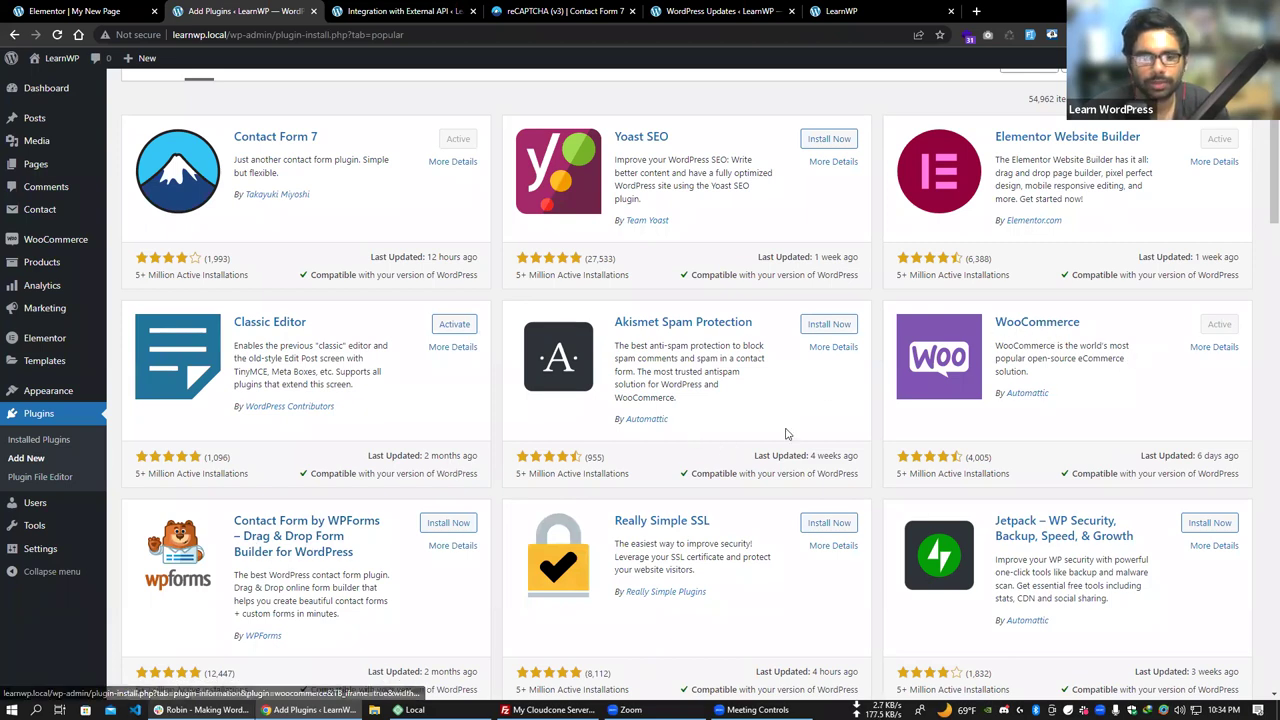
scroll(786, 434, "down", 1)
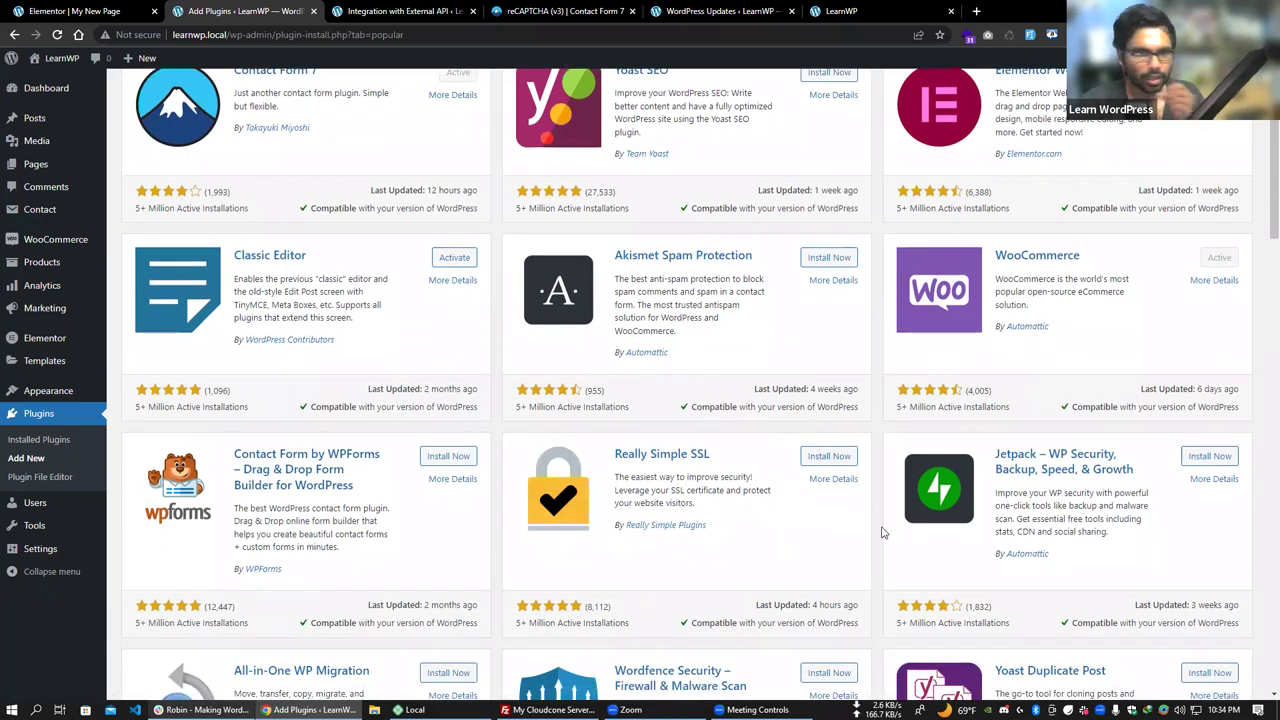
Examine the Really Simple SSL plugin entry and the site's current web address.
left_click_drag(722, 455, 612, 456)
left_click(745, 457)
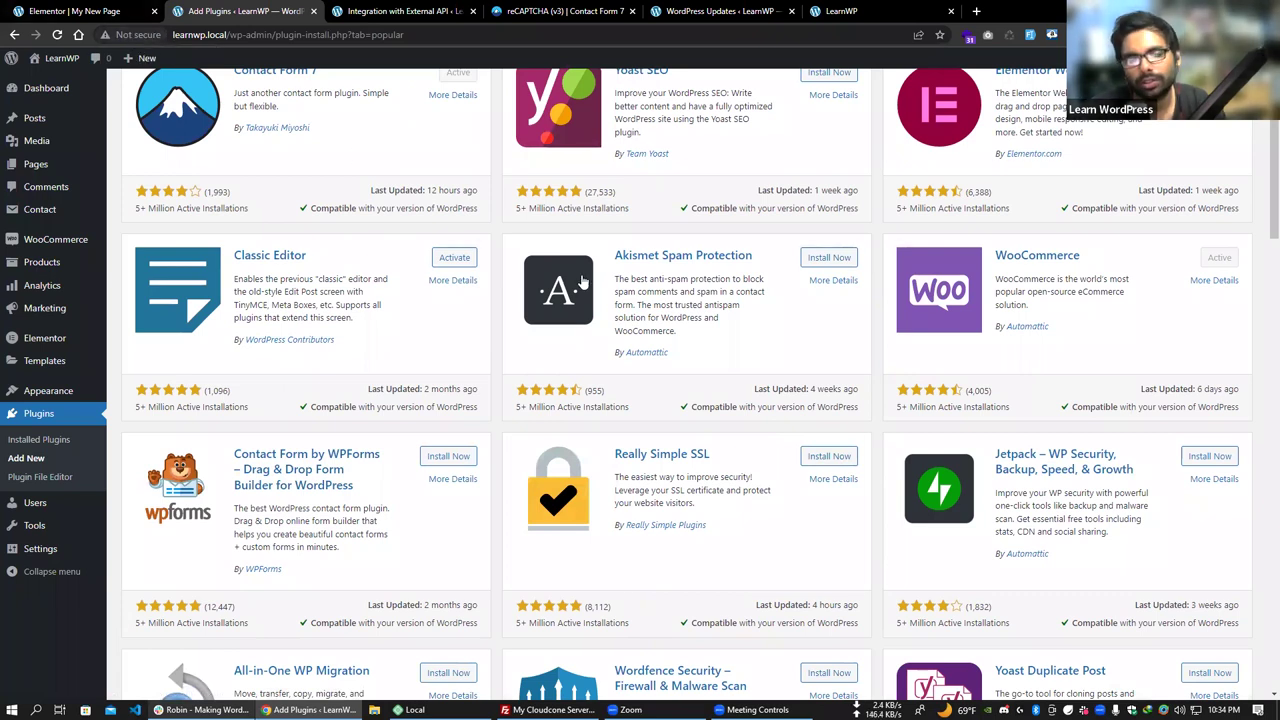
left_click(197, 33)
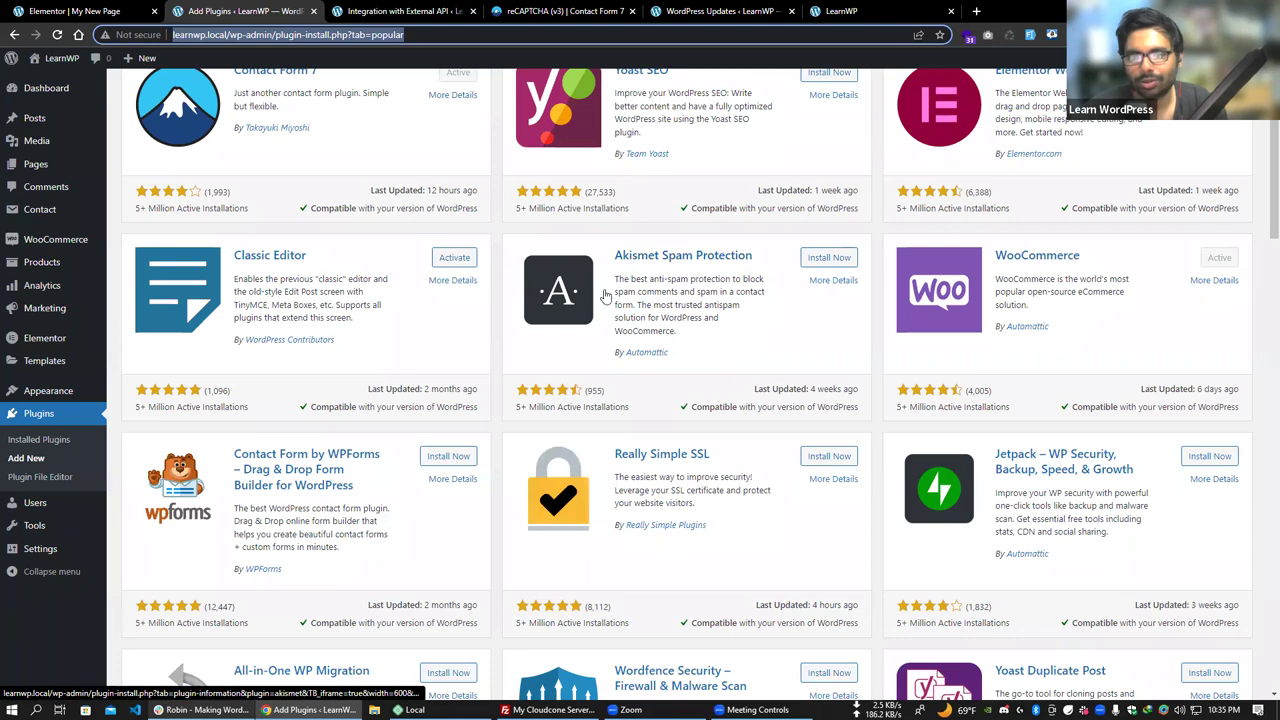
left_click(697, 452)
left_click_drag(710, 453, 515, 481)
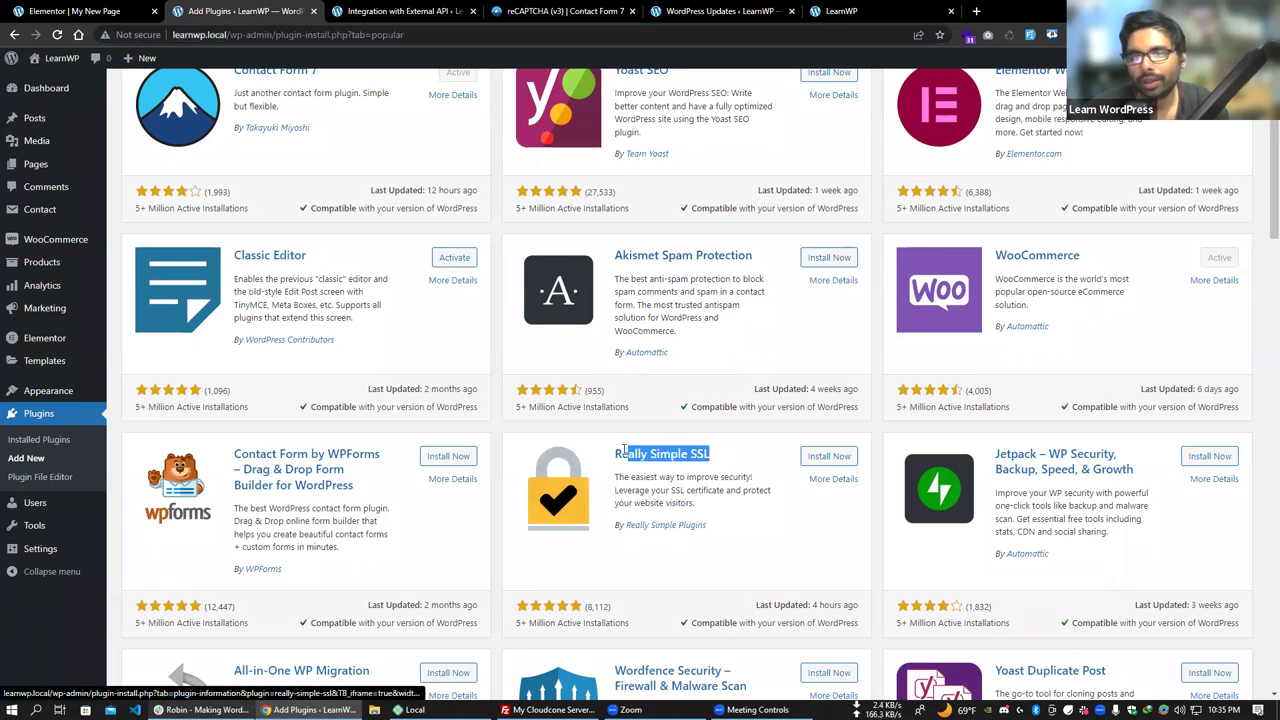
left_click(546, 436)
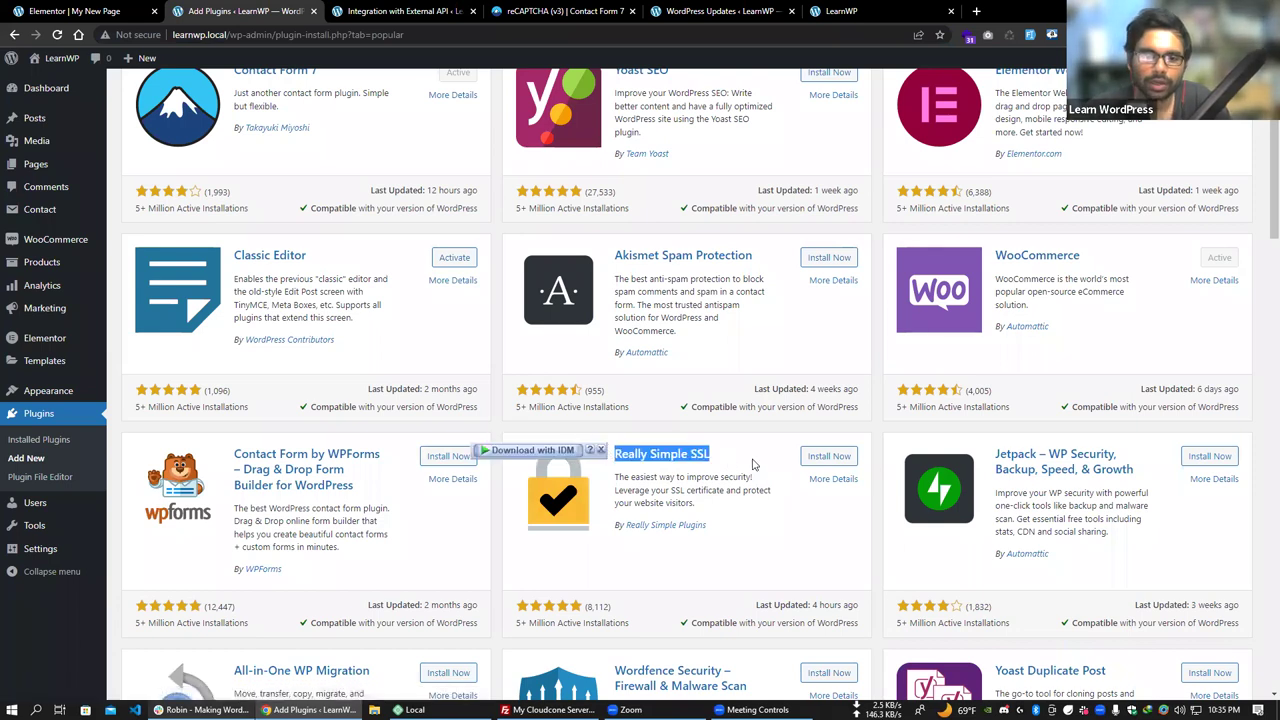
Find the All-in-One WP Migration plugin among the popular plugins and install it.
scroll(645, 475, "down", 1)
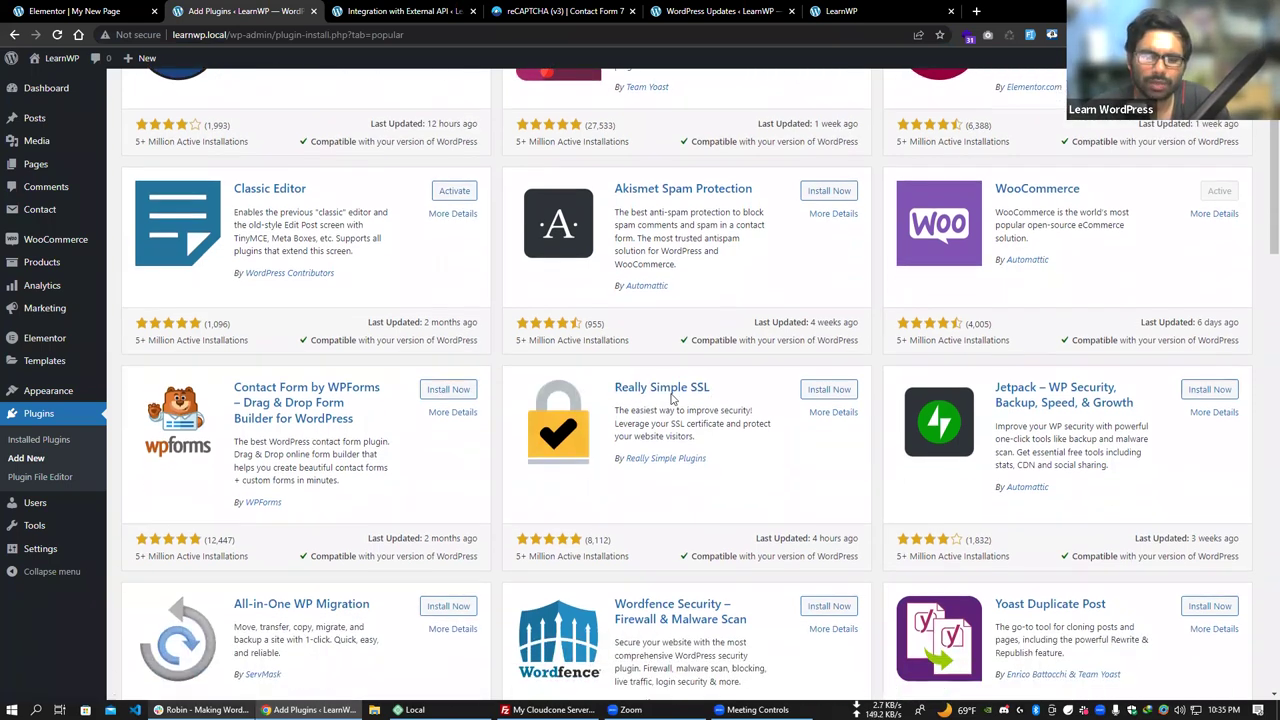
scroll(651, 427, "down", 1)
left_click_drag(584, 472, 588, 422)
scroll(588, 422, "down", 2)
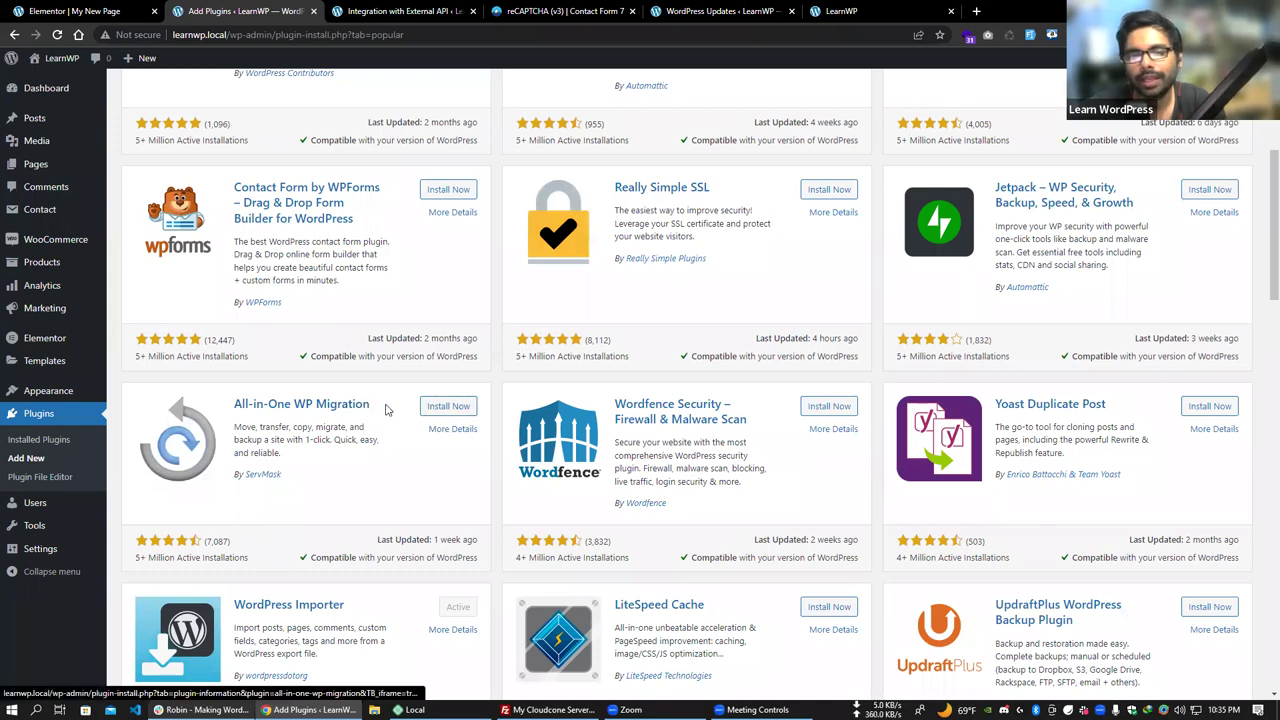
left_click_drag(370, 404, 236, 406)
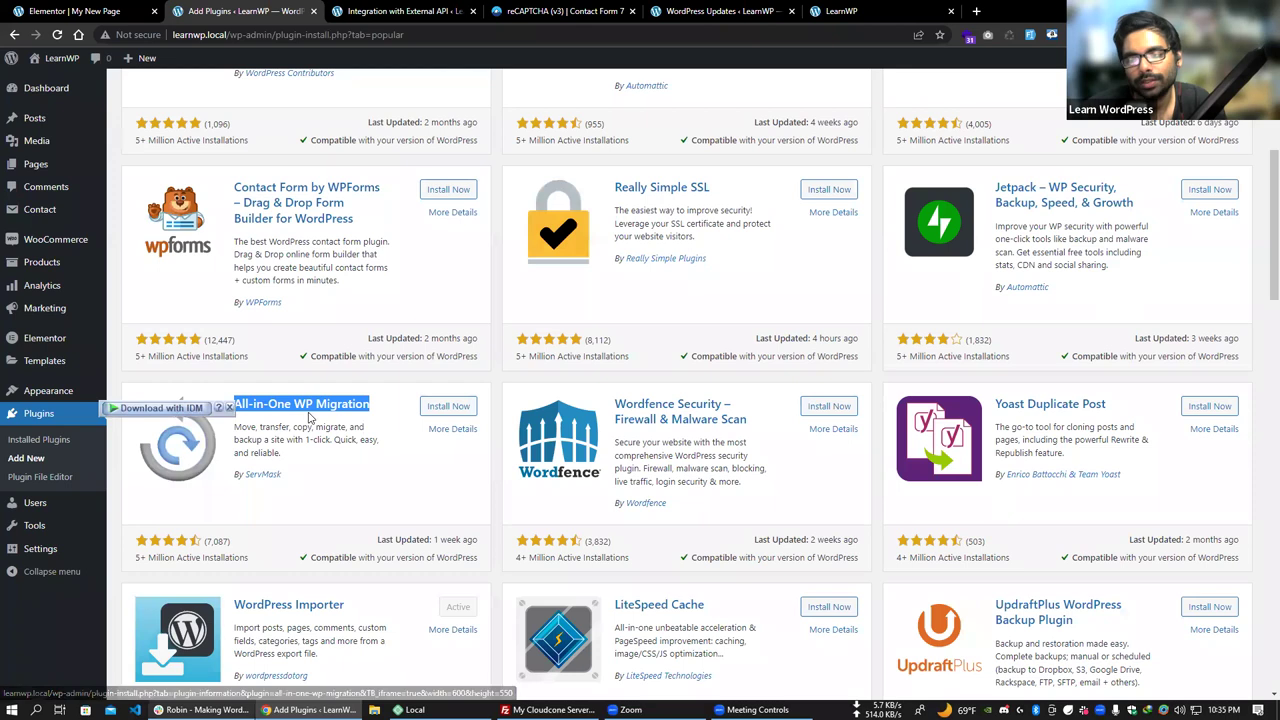
left_click(392, 417)
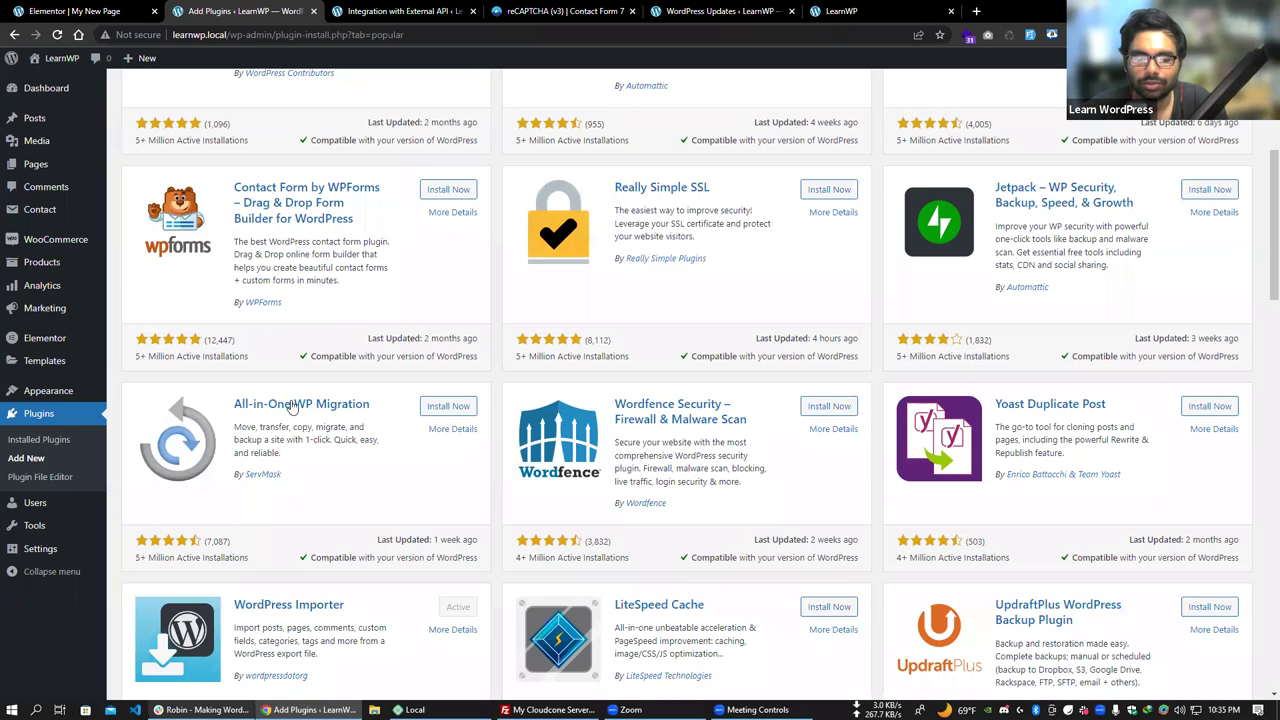
left_click(450, 407)
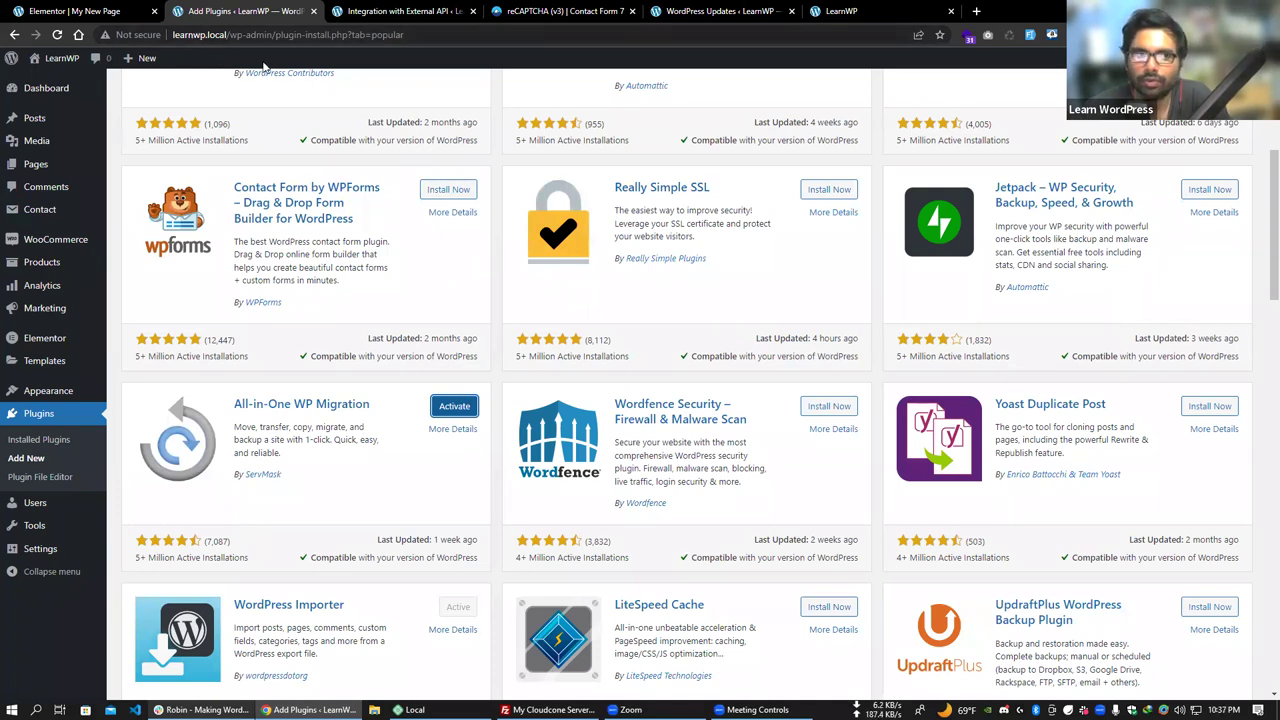
Check the site's connection security information and activate the All-in-One WP Migration plugin.
left_click(106, 37)
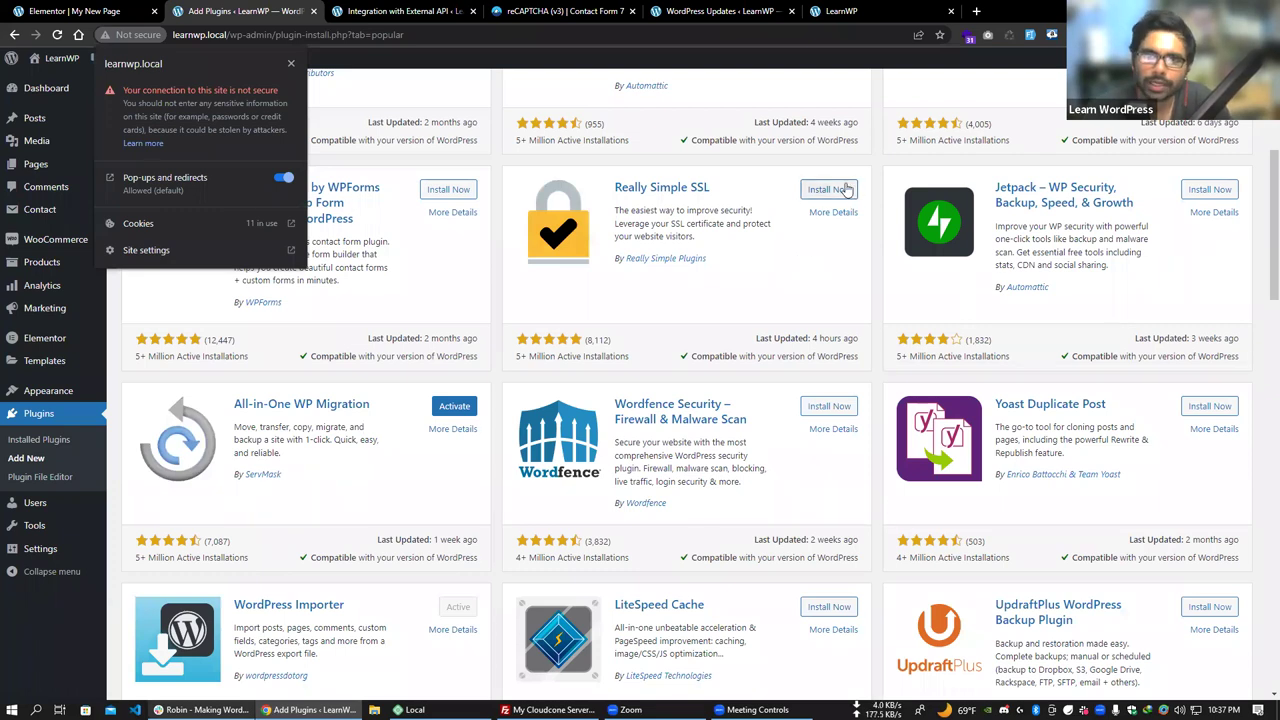
left_click(766, 267)
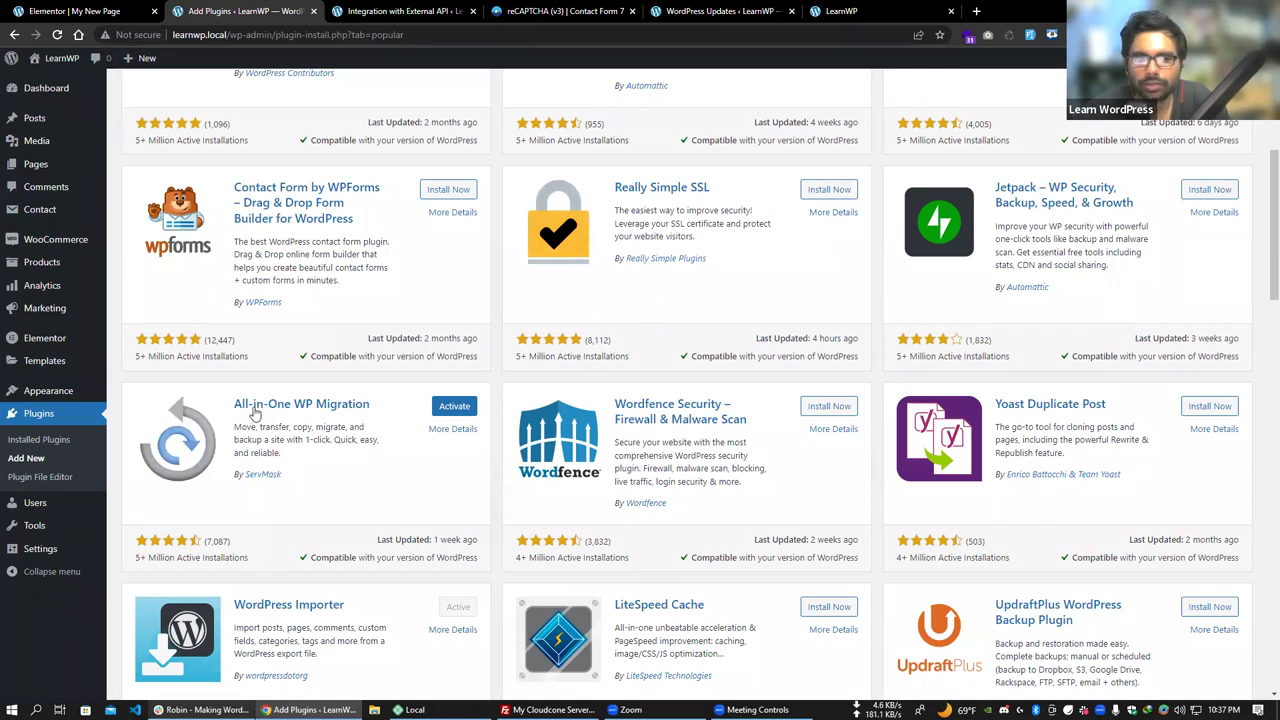
left_click(455, 407)
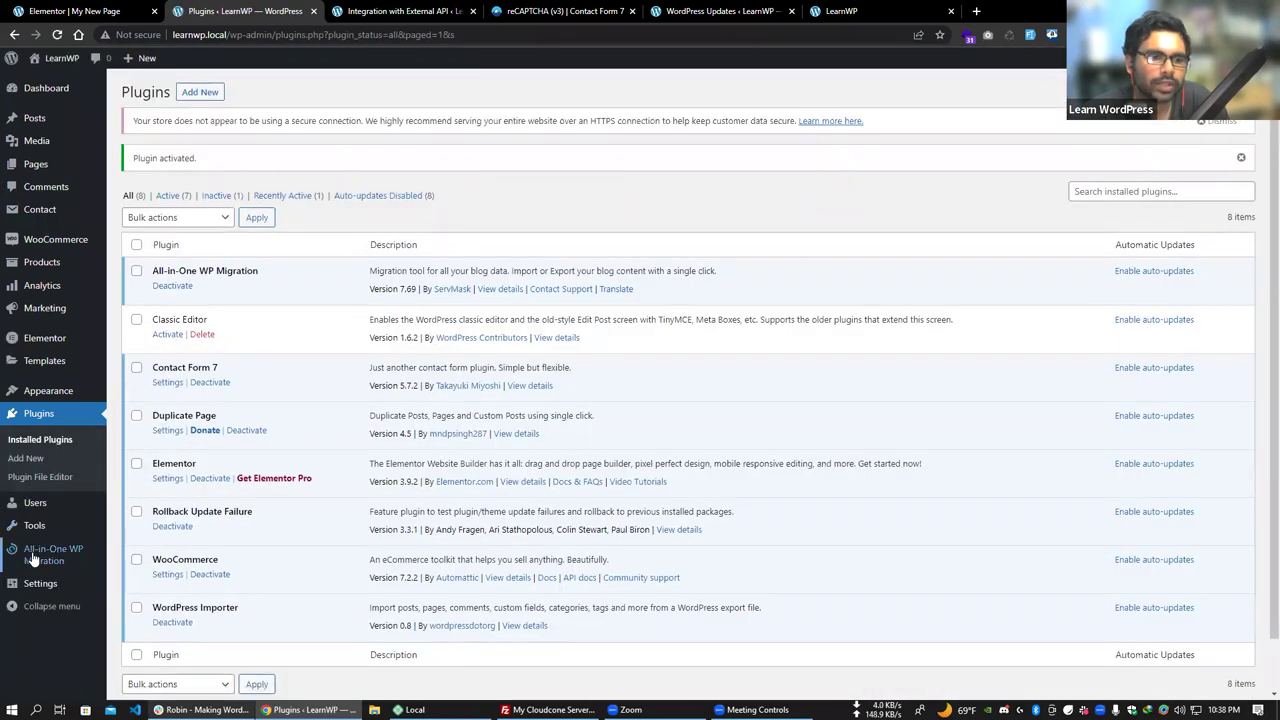
Export the whole site to a file with All-in-One WP Migration and dismiss the finished export without downloading it.
mouse_move(34, 558)
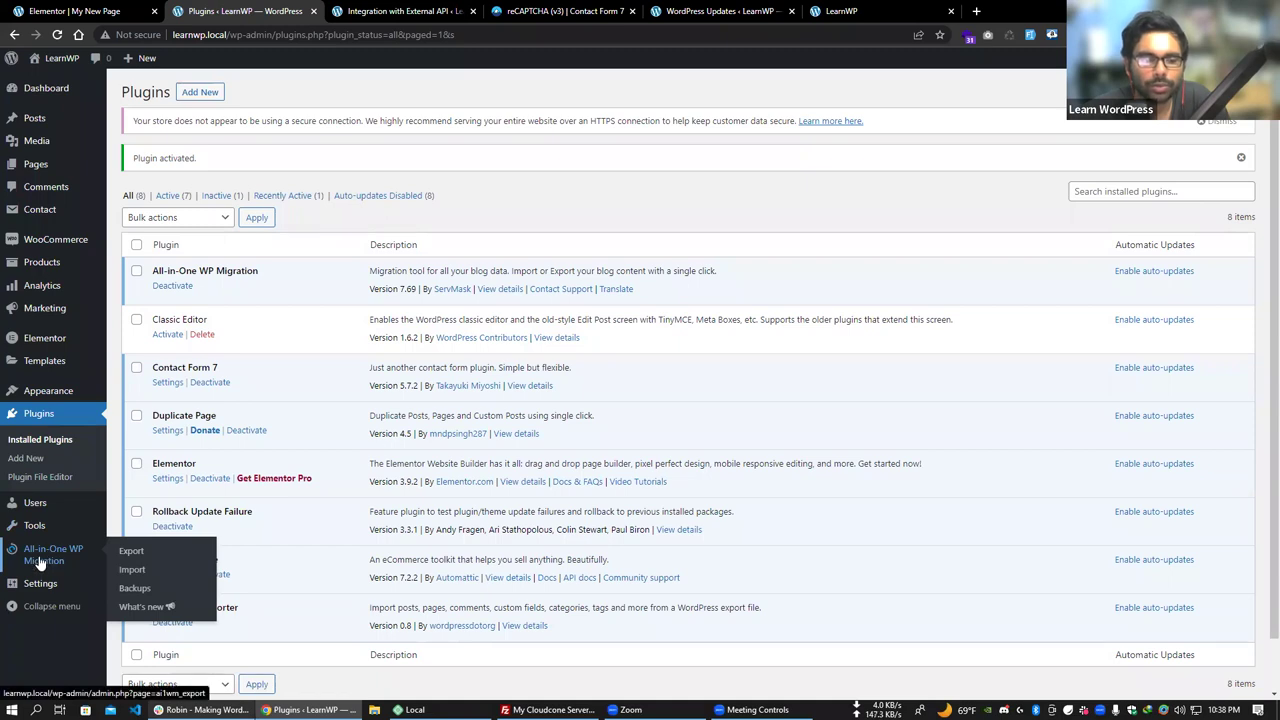
left_click(143, 556)
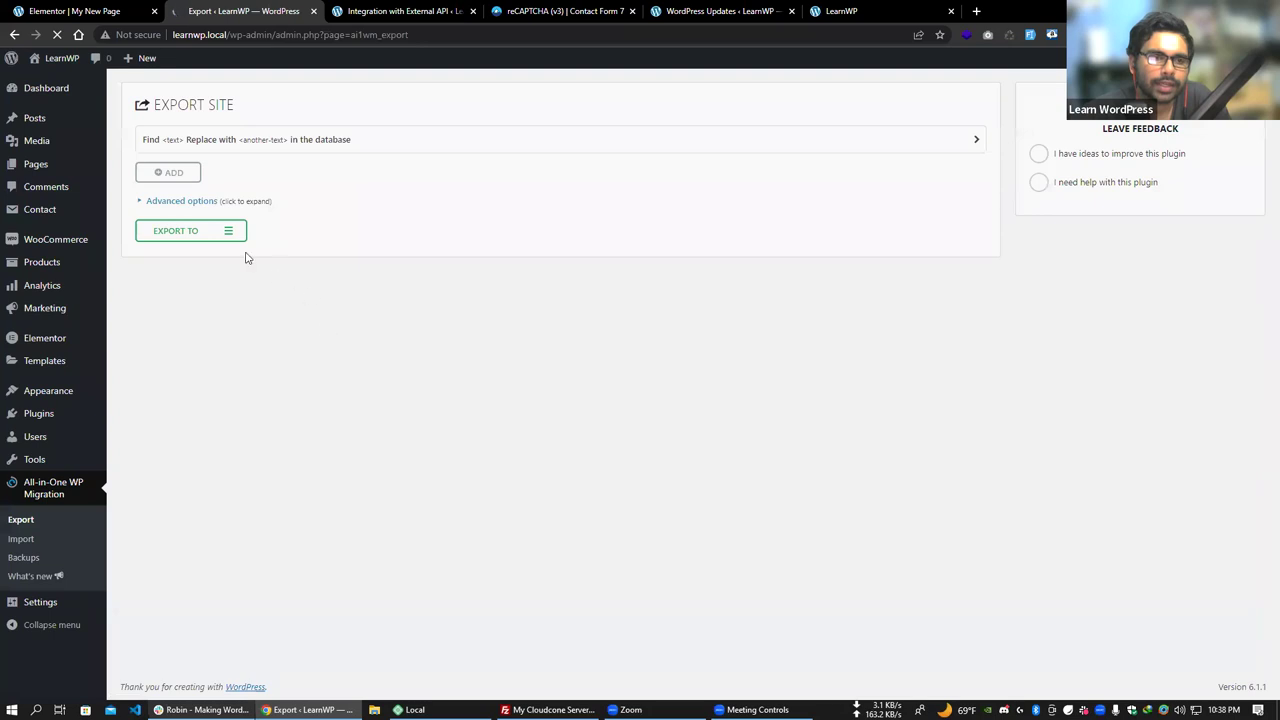
left_click(171, 234)
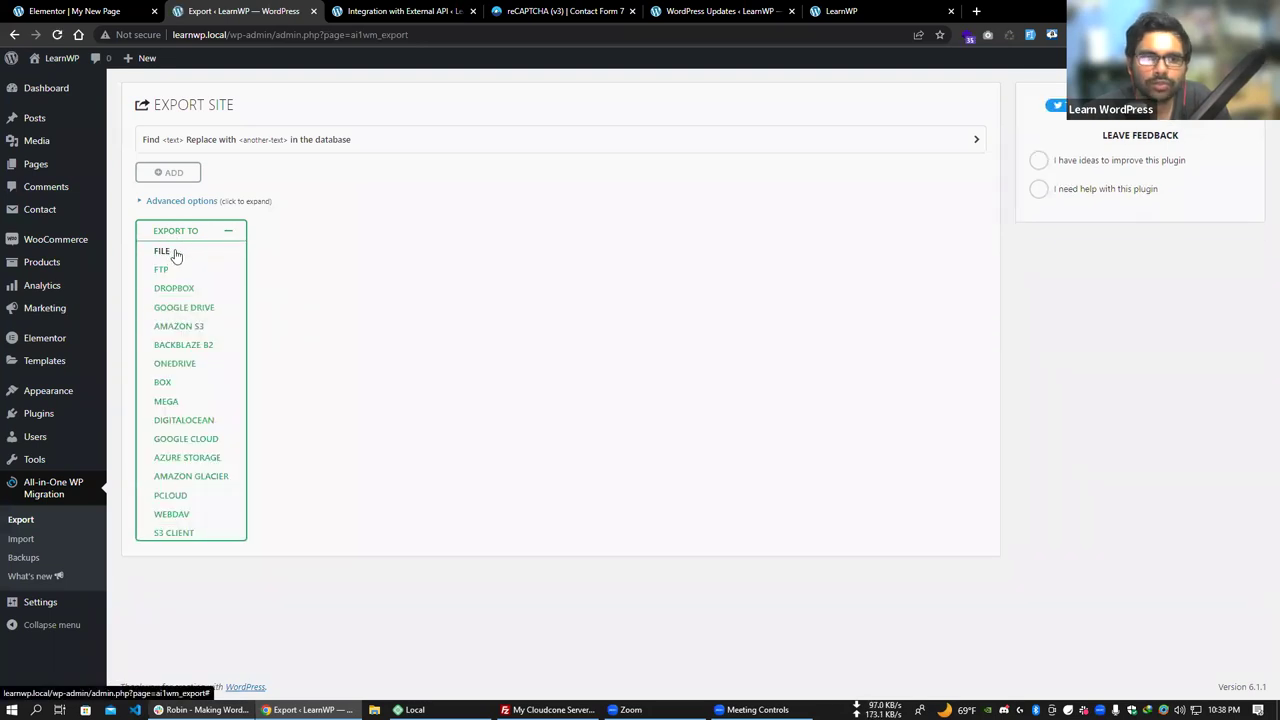
left_click(170, 252)
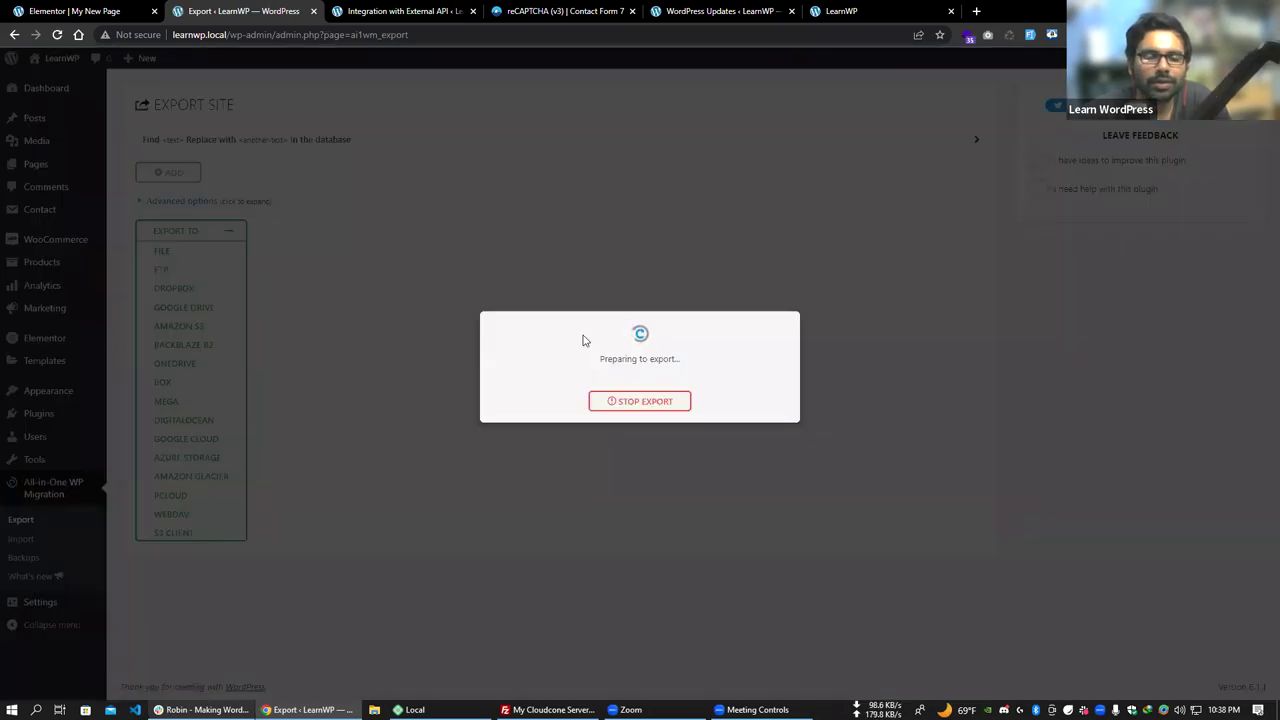
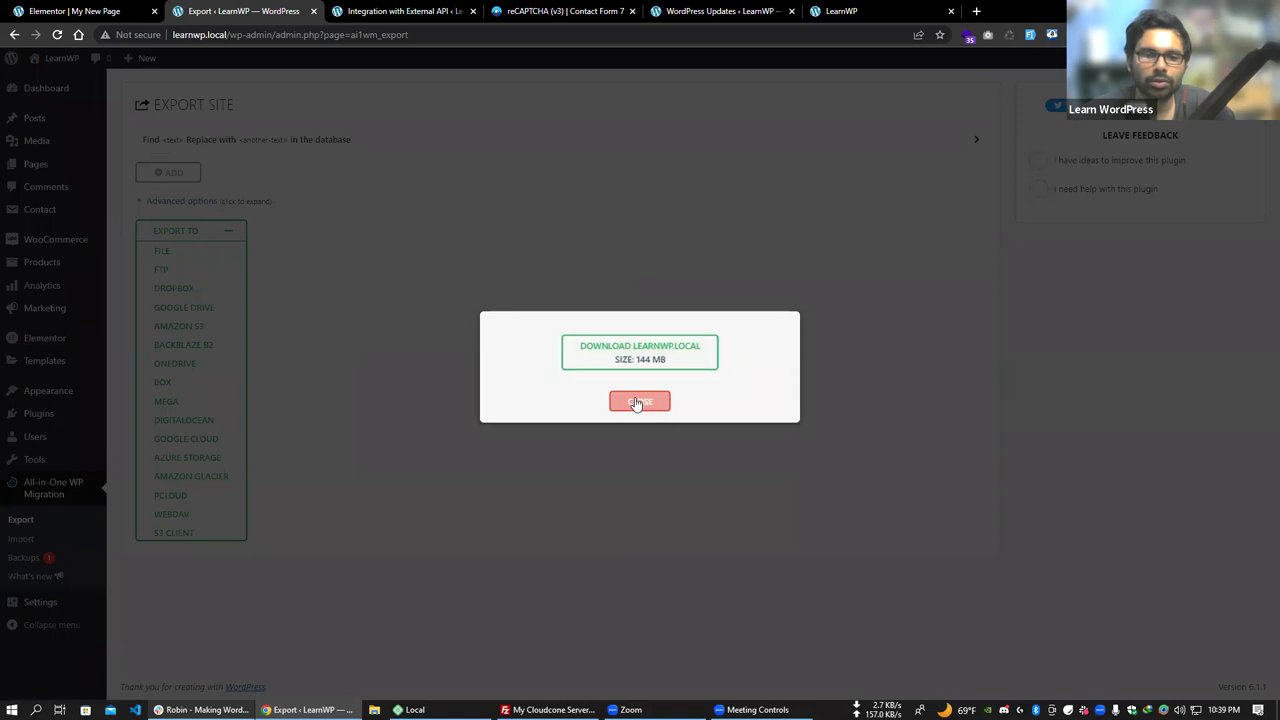
left_click(66, 547)
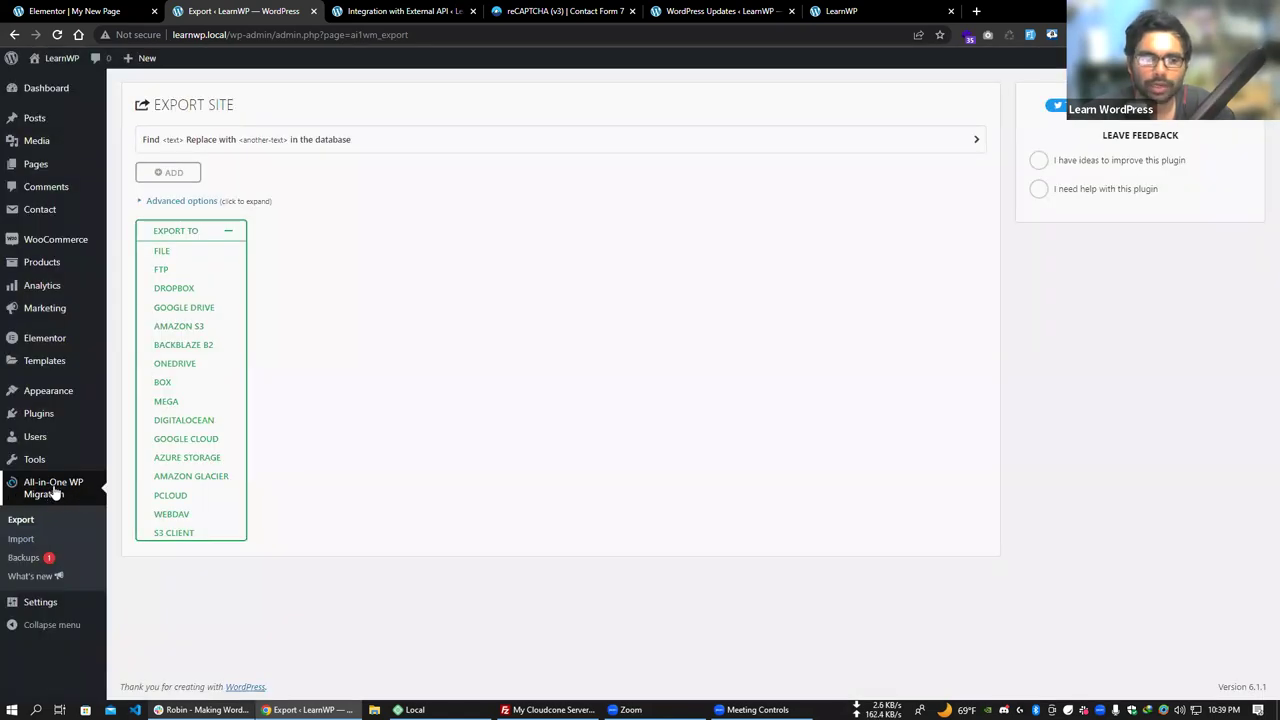
Examine the All-in-One WP Migration import page and the actions offered for the backup in its backups list.
left_click(33, 540)
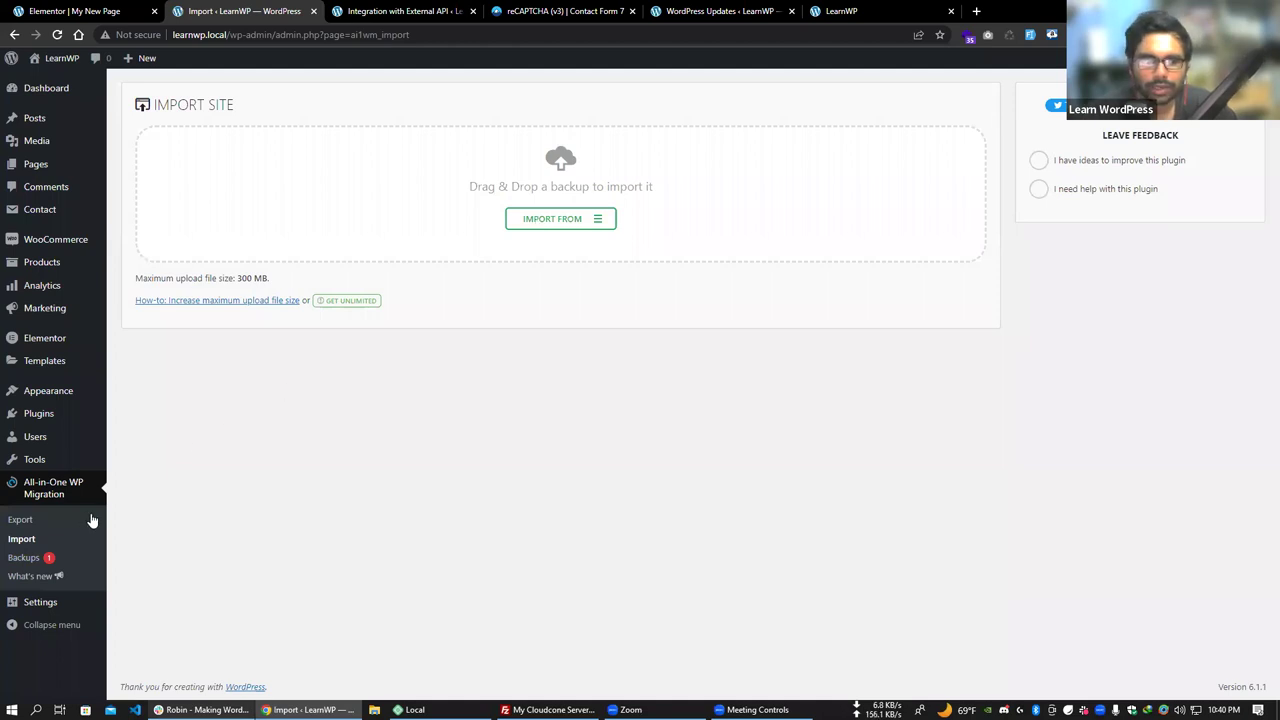
left_click(22, 558)
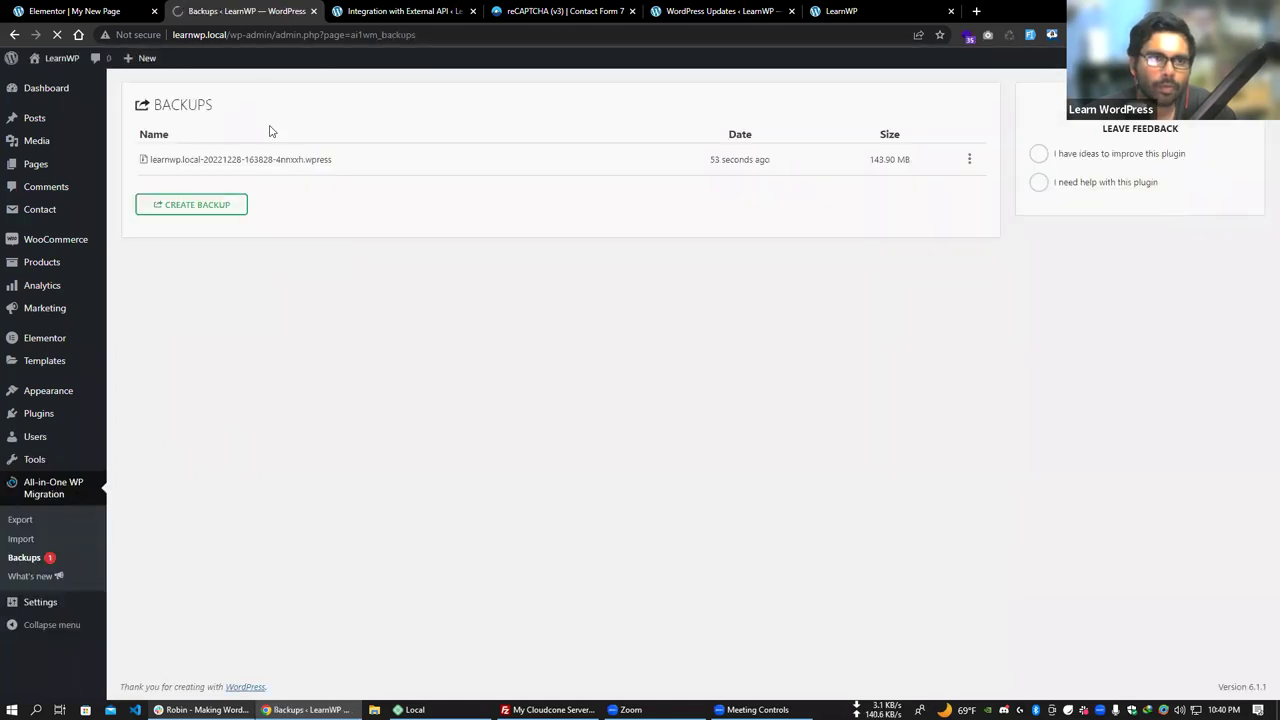
left_click(969, 162)
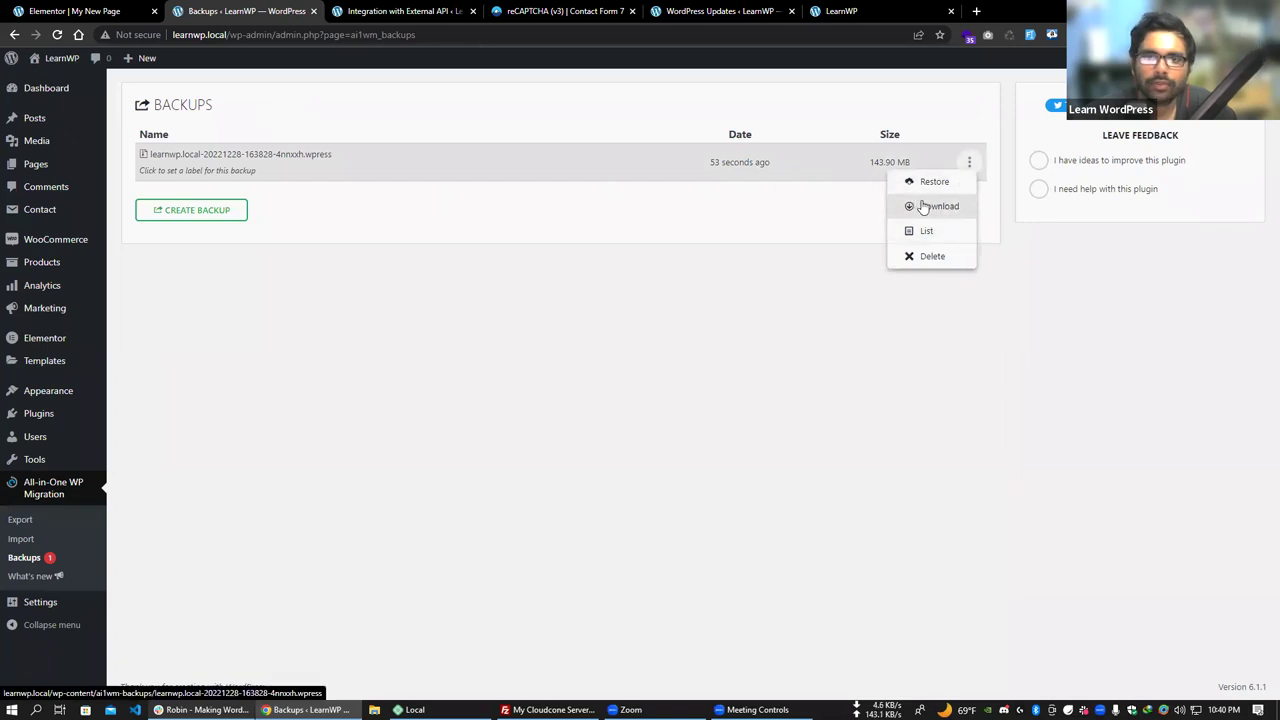
left_click(45, 548)
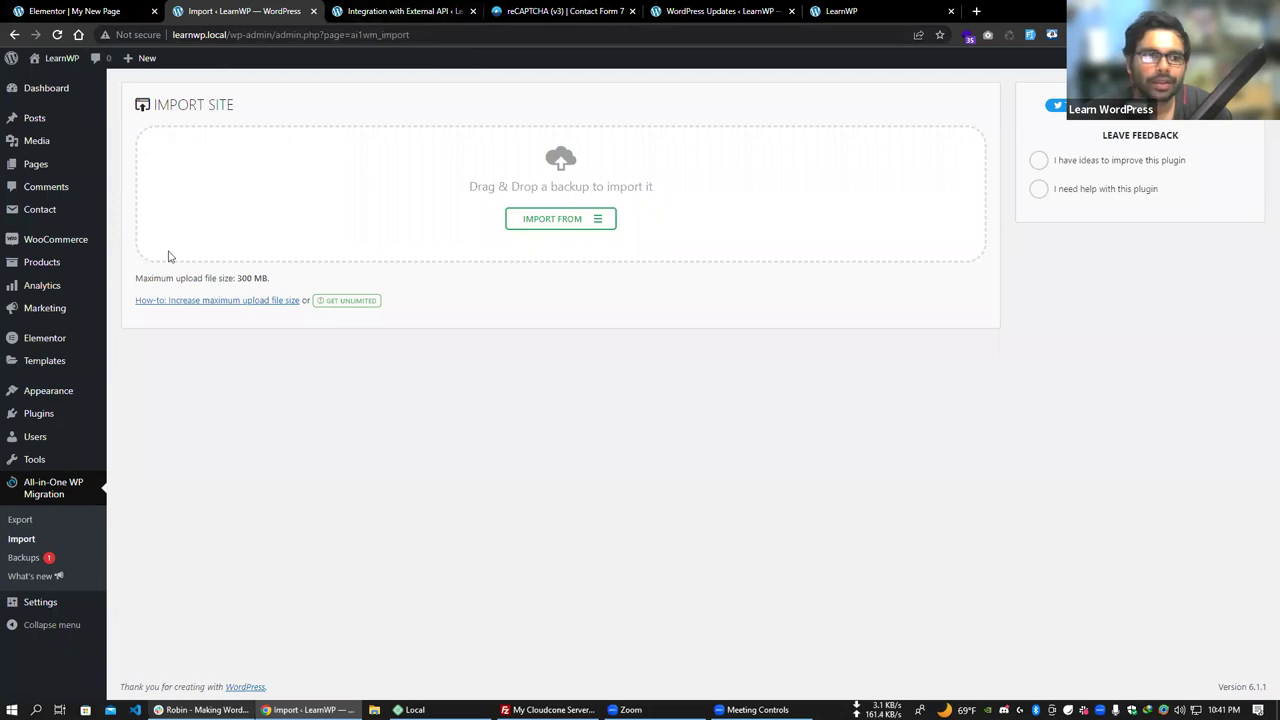
Return to adding plugins and show the popular ones again.
left_click(157, 436)
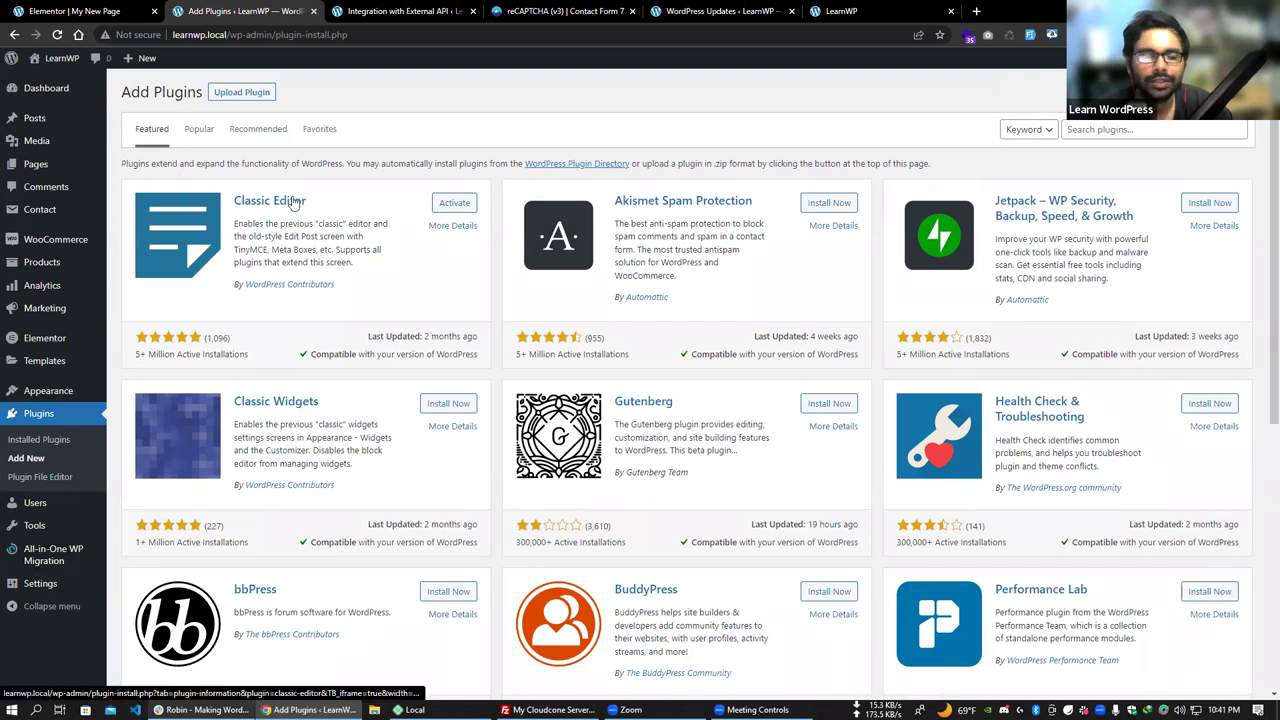
mouse_move(50, 563)
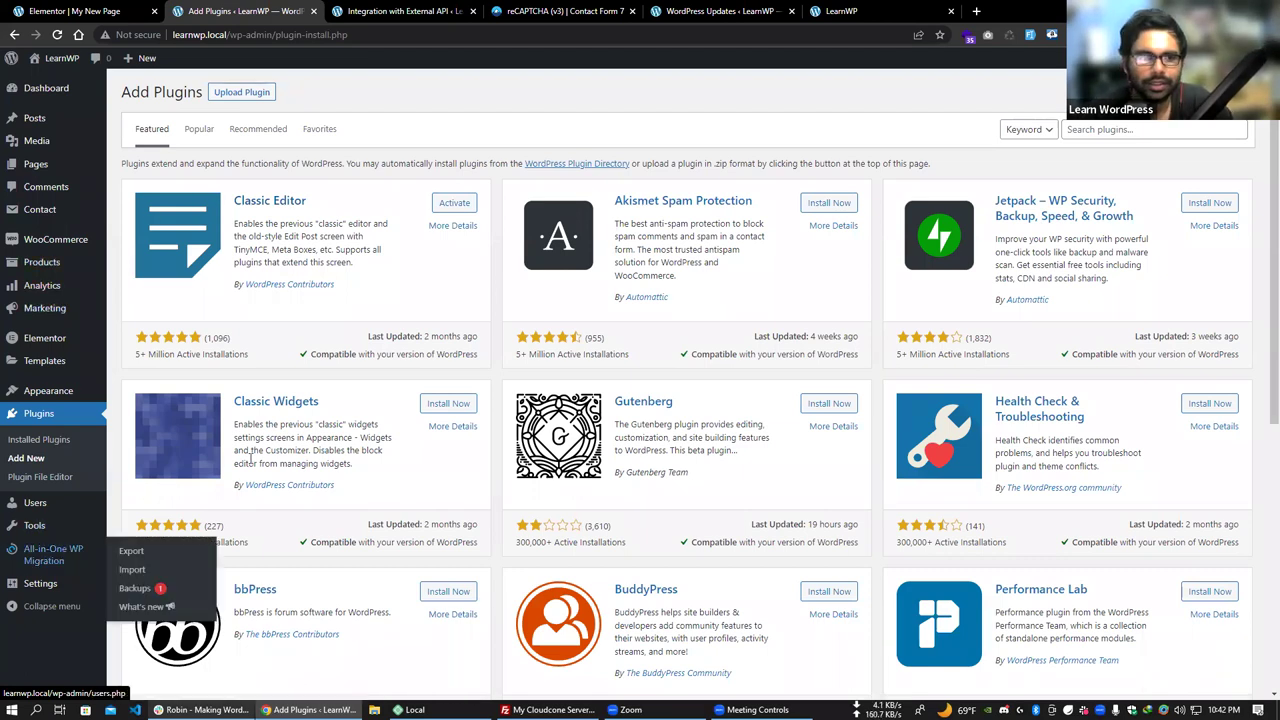
left_click(206, 138)
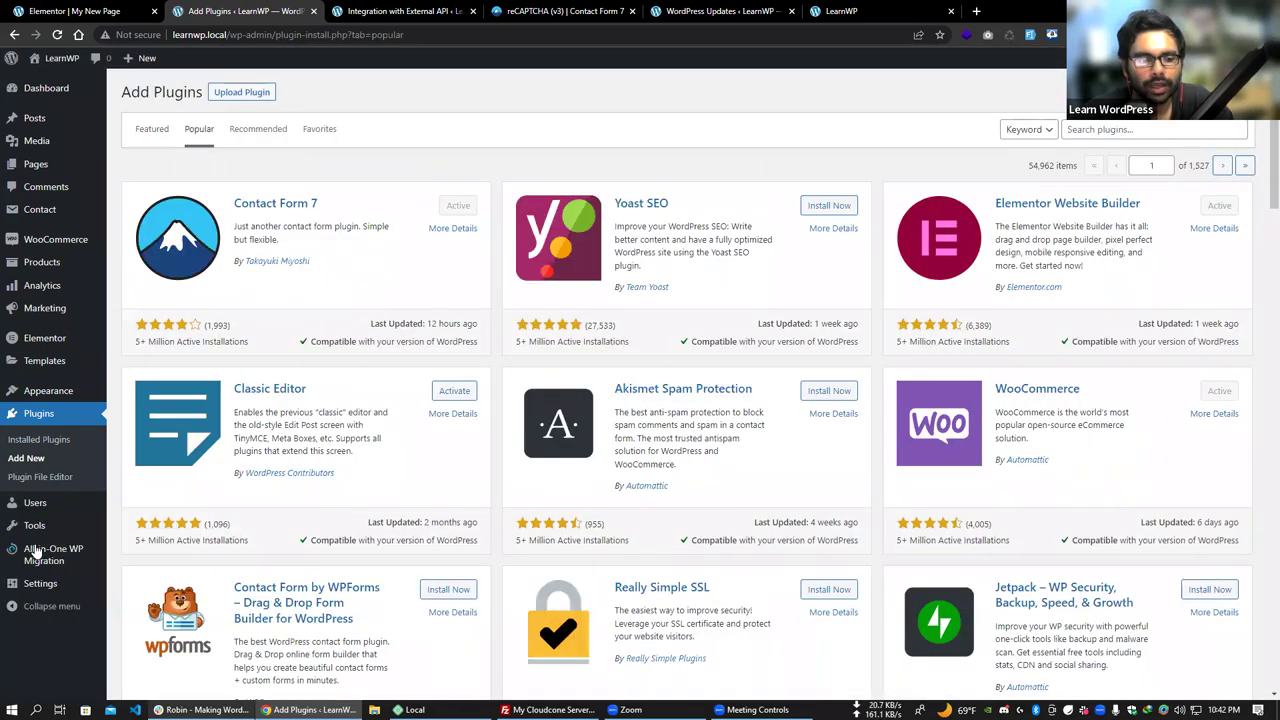
Revisit the All-in-One WP Migration export page and backups list, and show the actions for the existing backup.
mouse_move(40, 553)
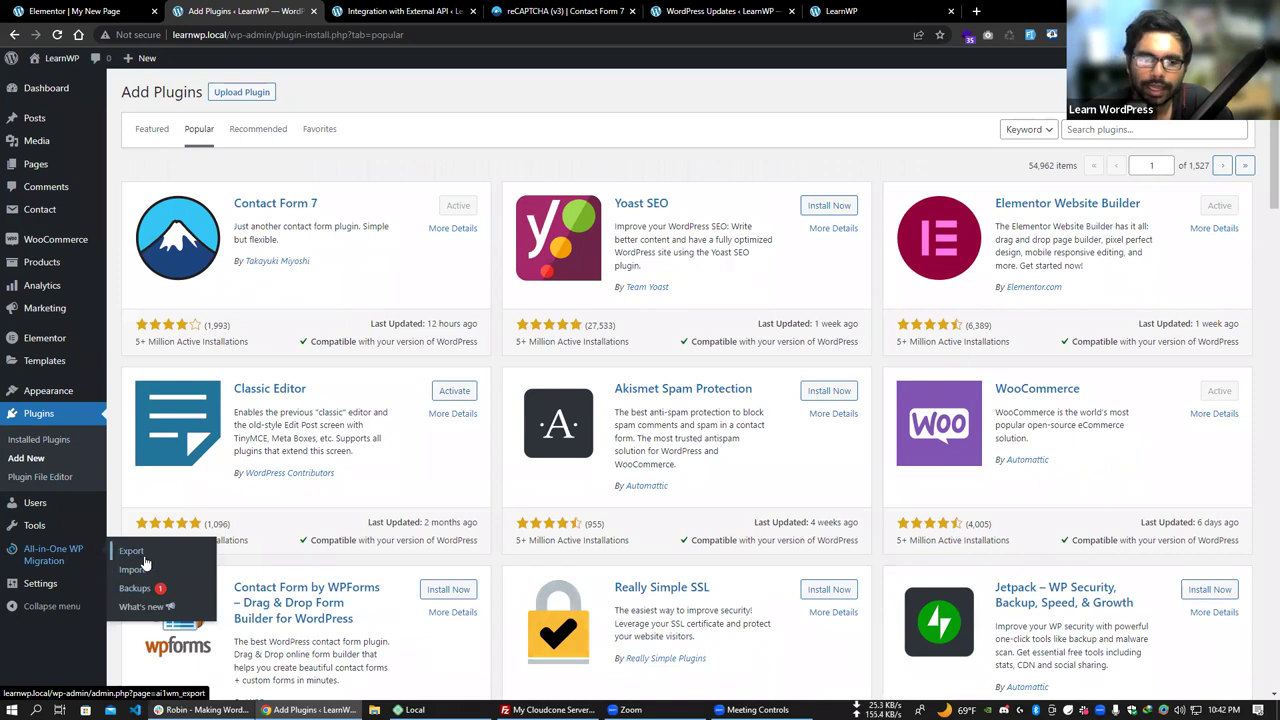
left_click(144, 559)
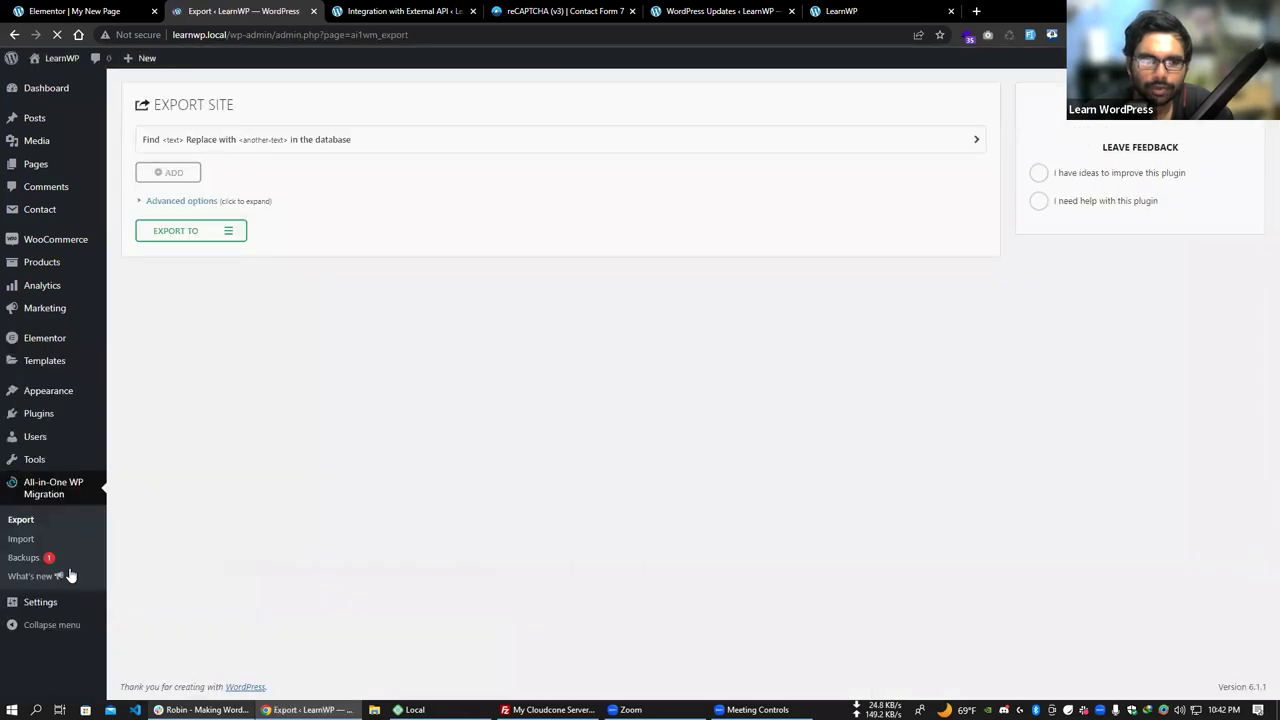
left_click(24, 557)
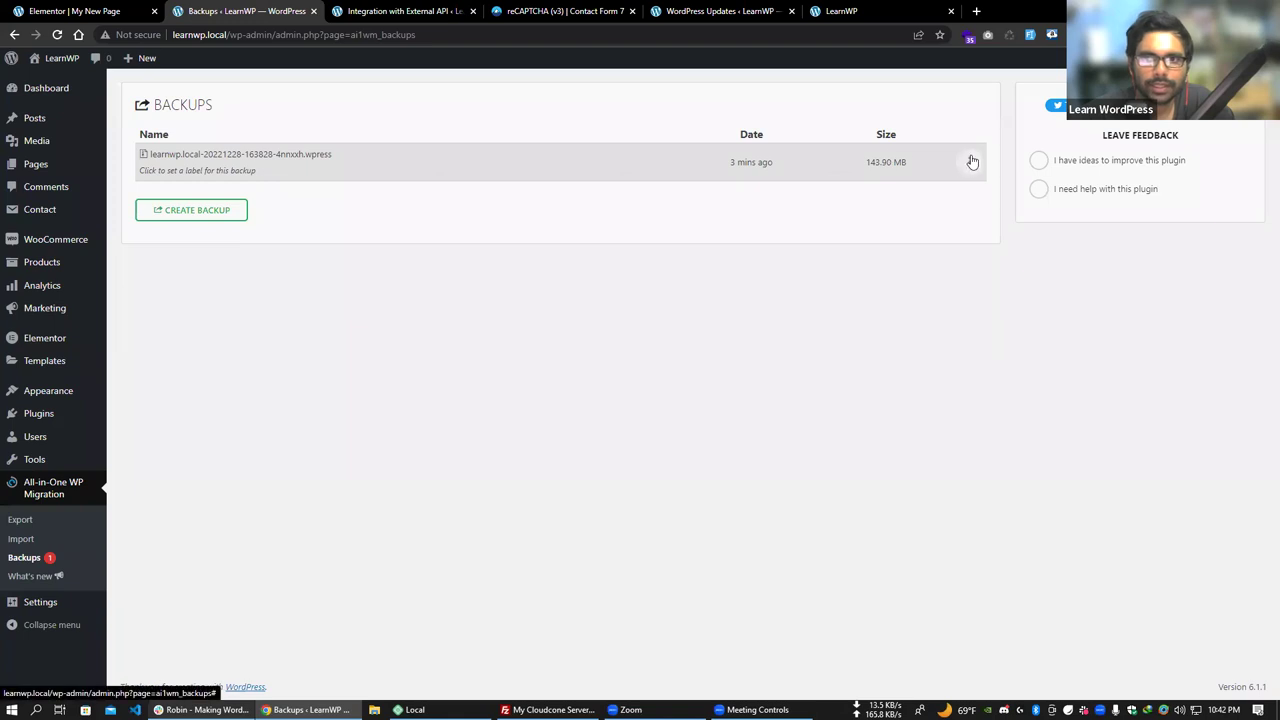
left_click(970, 161)
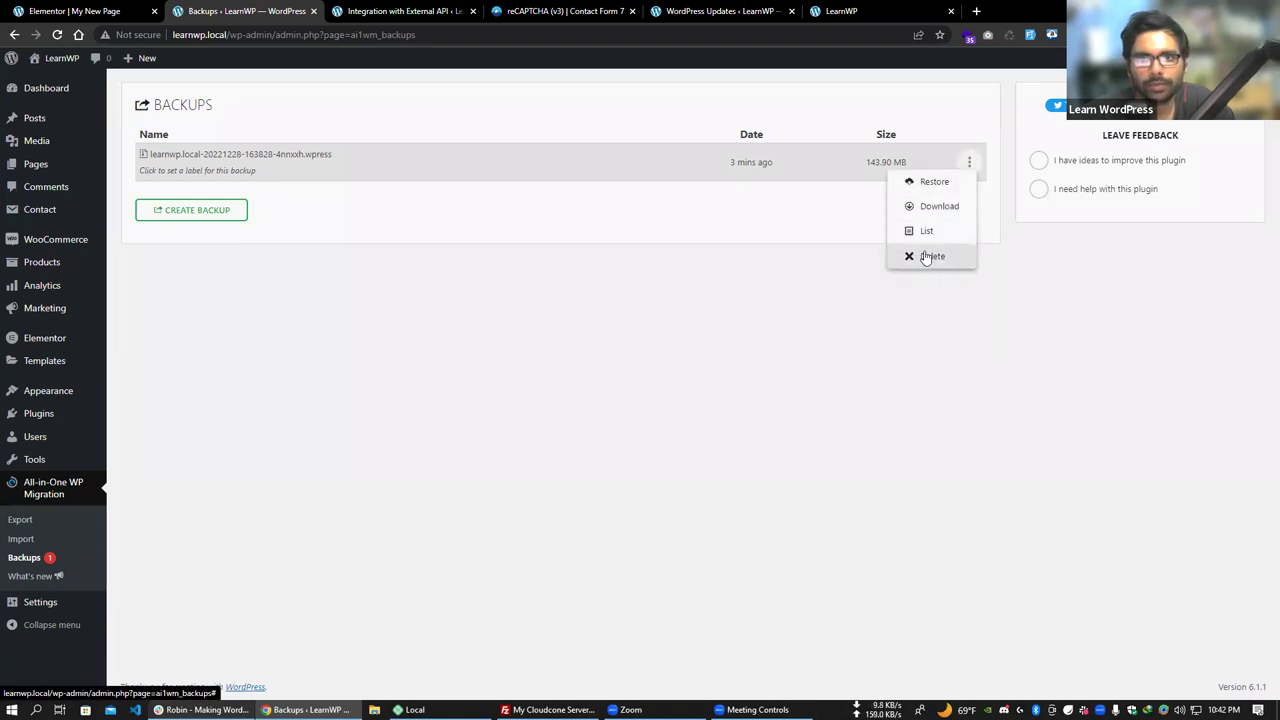
Dismiss the backup's actions without choosing one and go back to the popular plugins list.
left_click(683, 271)
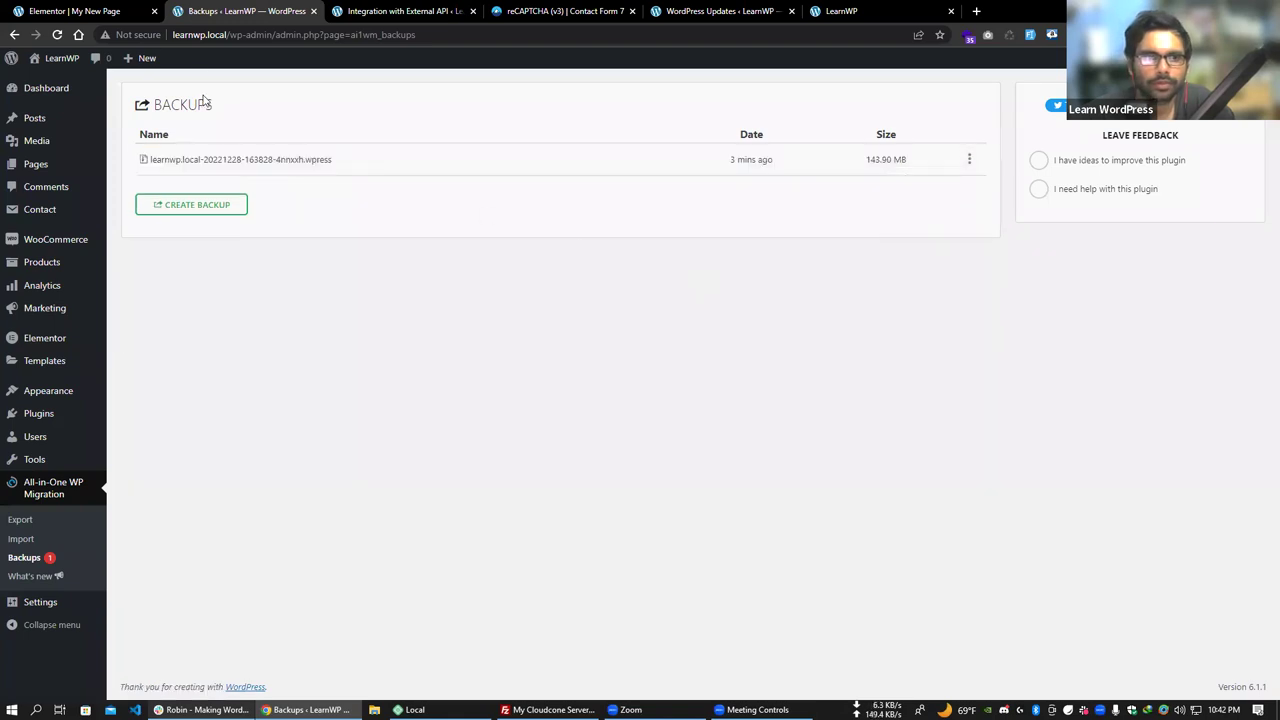
left_click(14, 34)
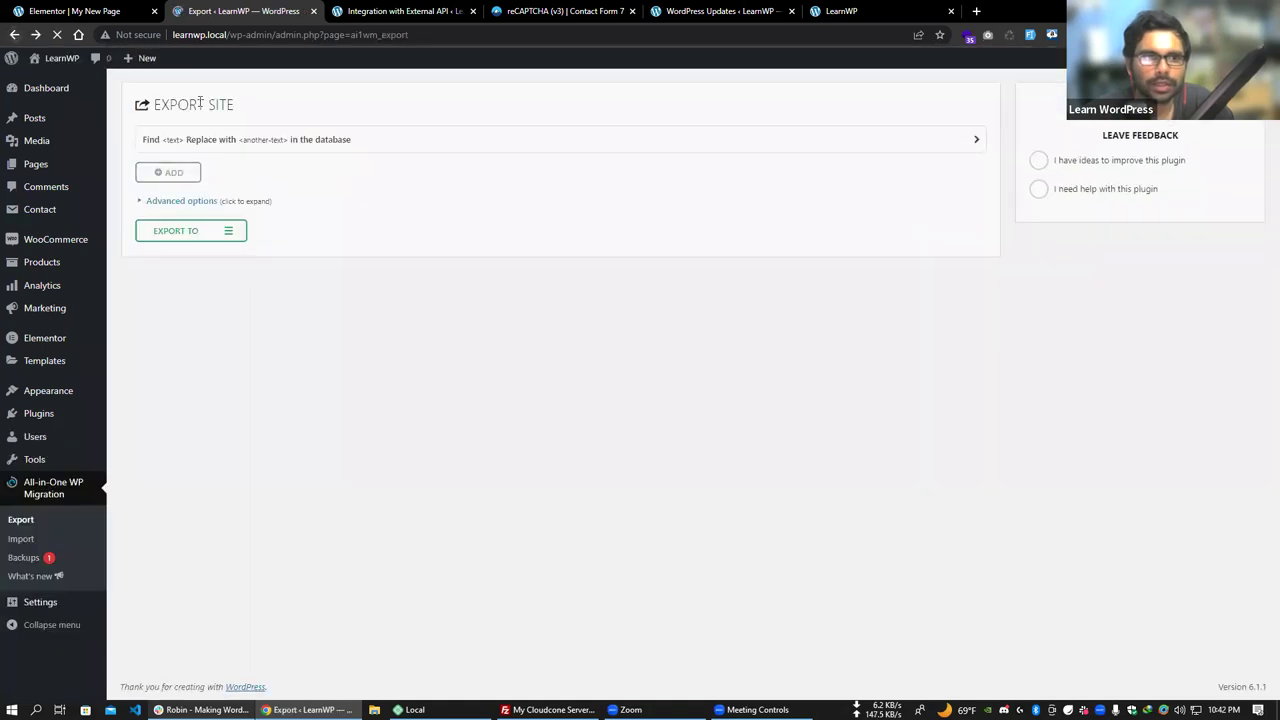
left_click(14, 34)
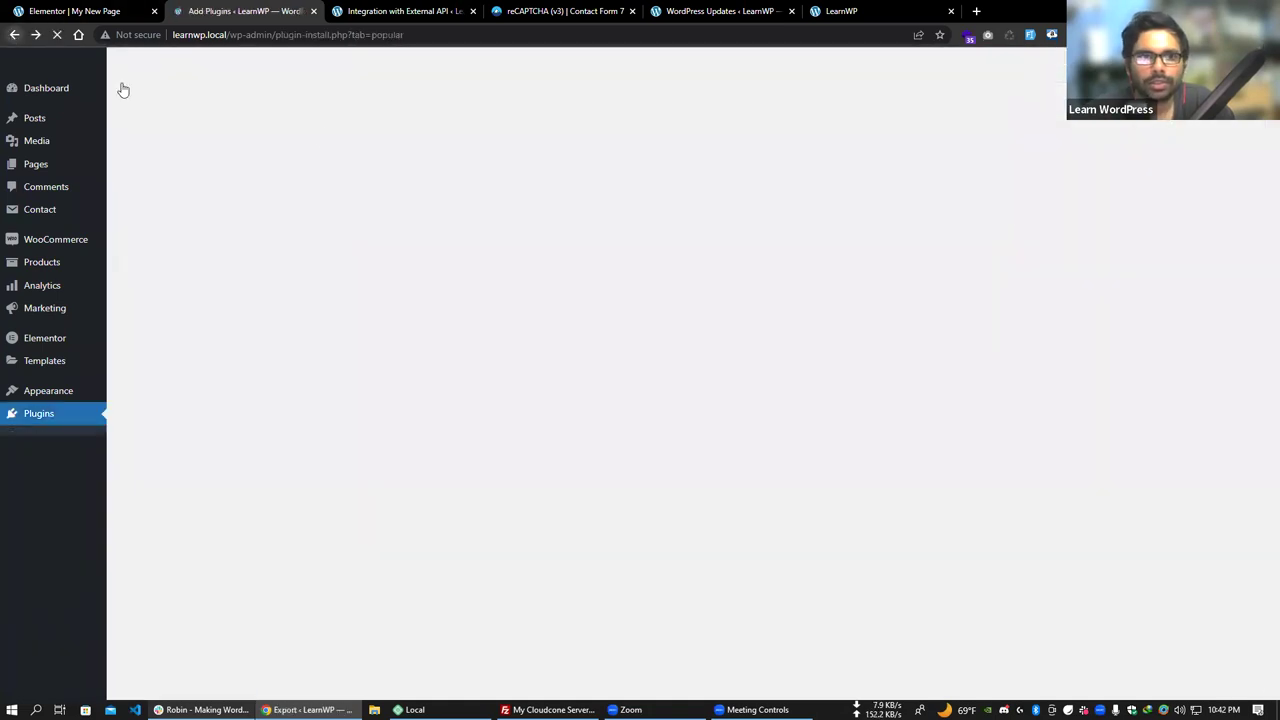
Find Wordfence Security – Firewall & Malware Scan among the popular plugins and highlight its name.
scroll(493, 313, "down", 1)
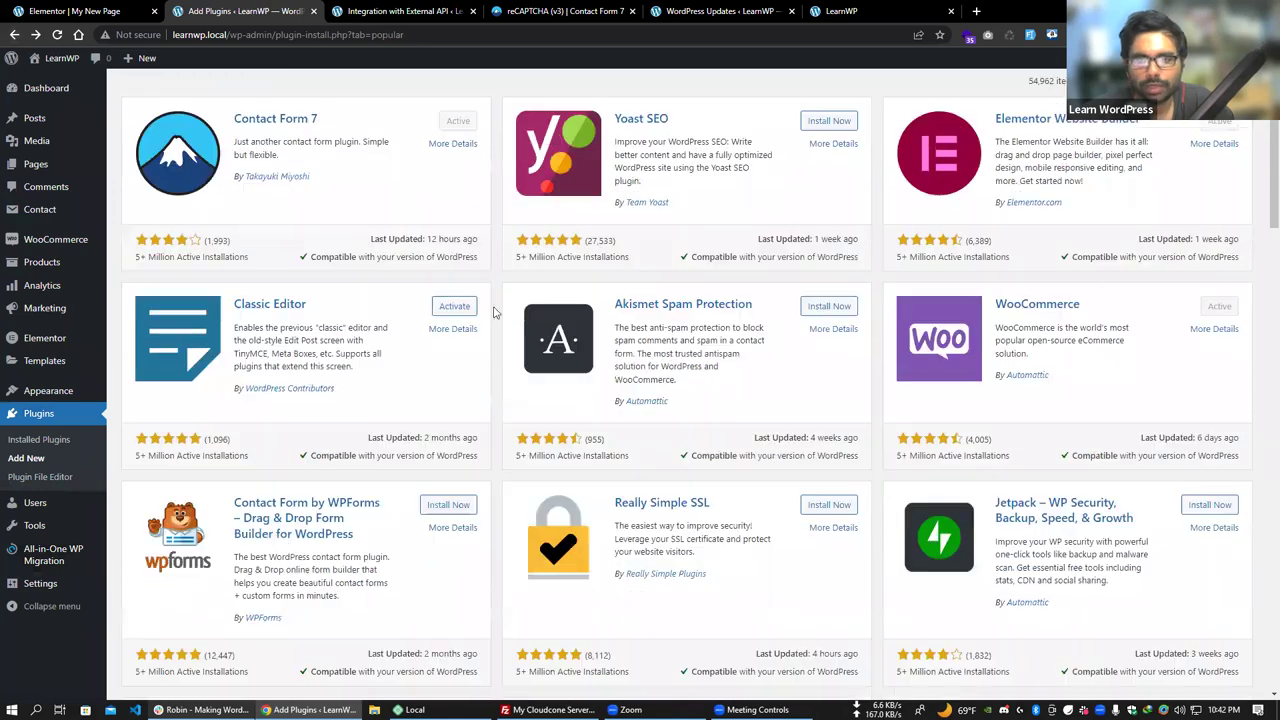
scroll(566, 366, "down", 2)
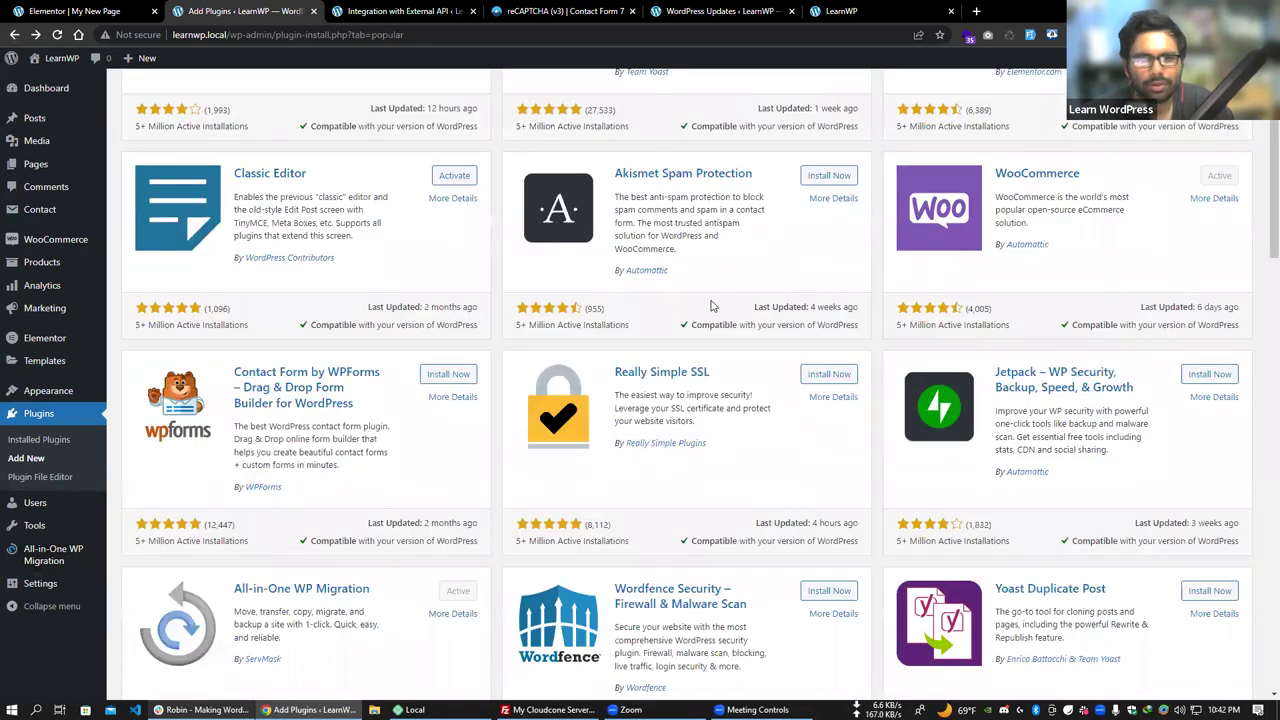
scroll(650, 160, "down", 3)
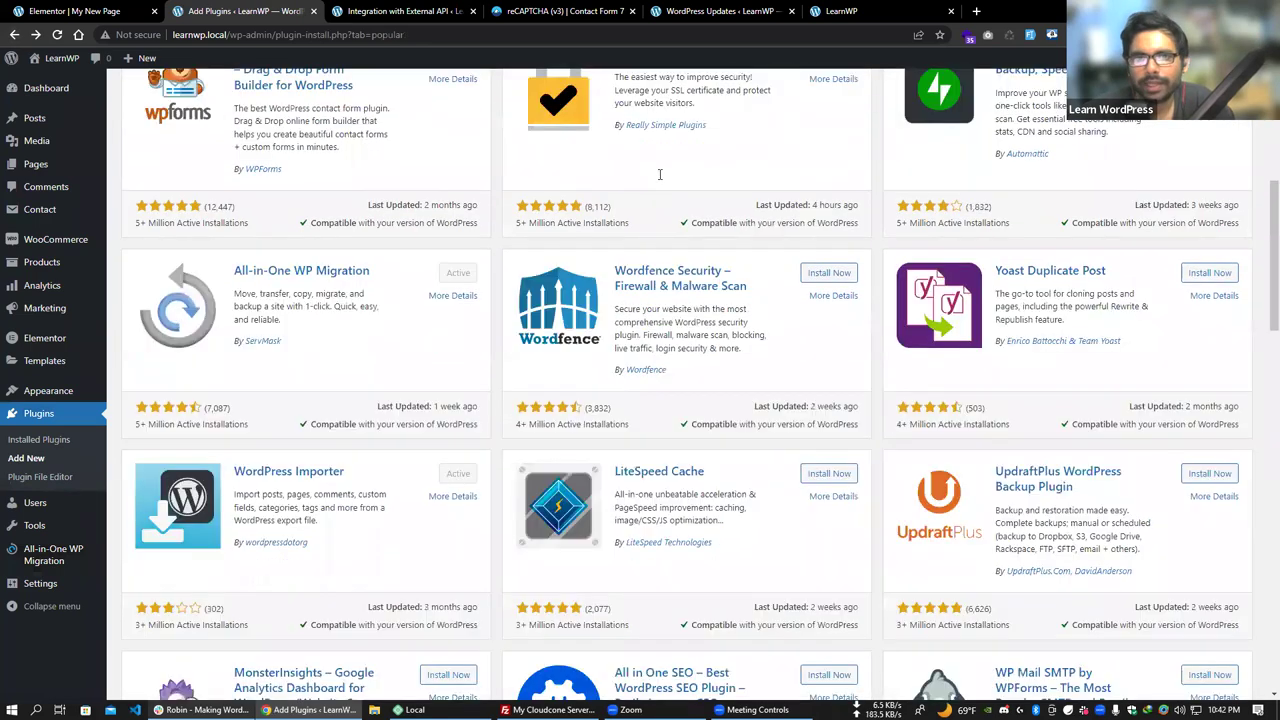
scroll(659, 174, "down", 2)
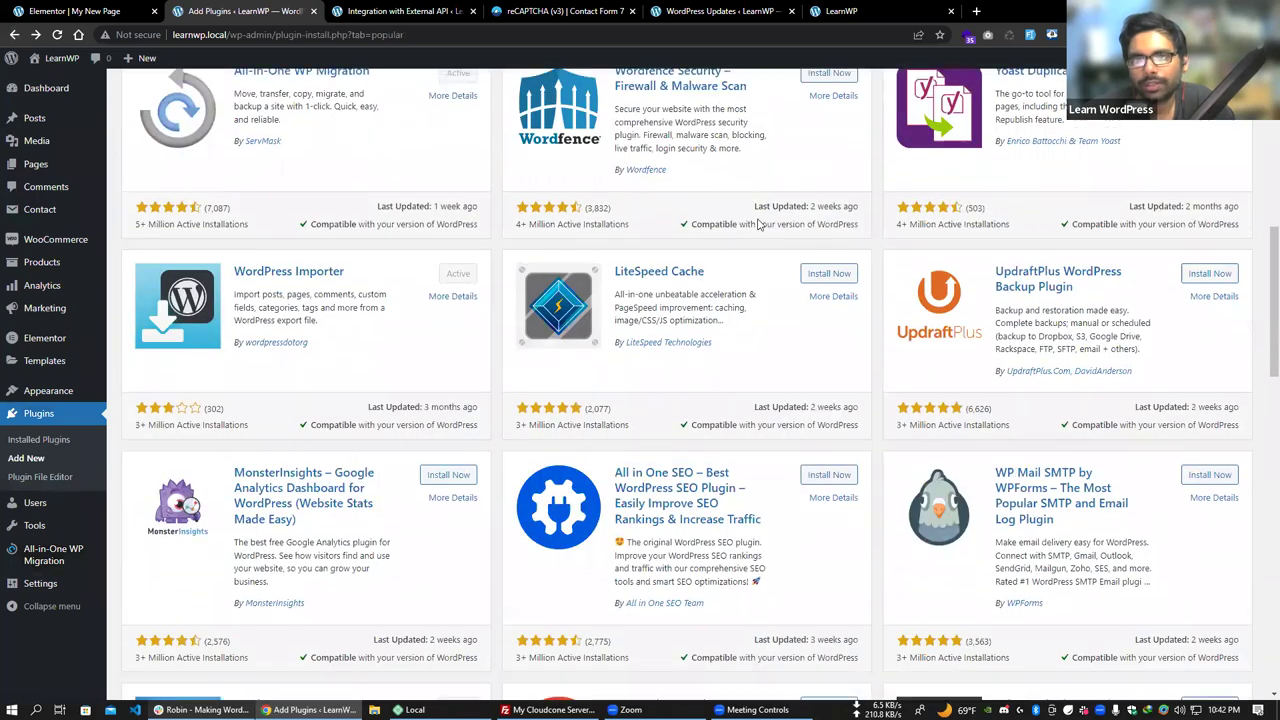
scroll(760, 240, "down", 2)
scroll(810, 280, "up", 4)
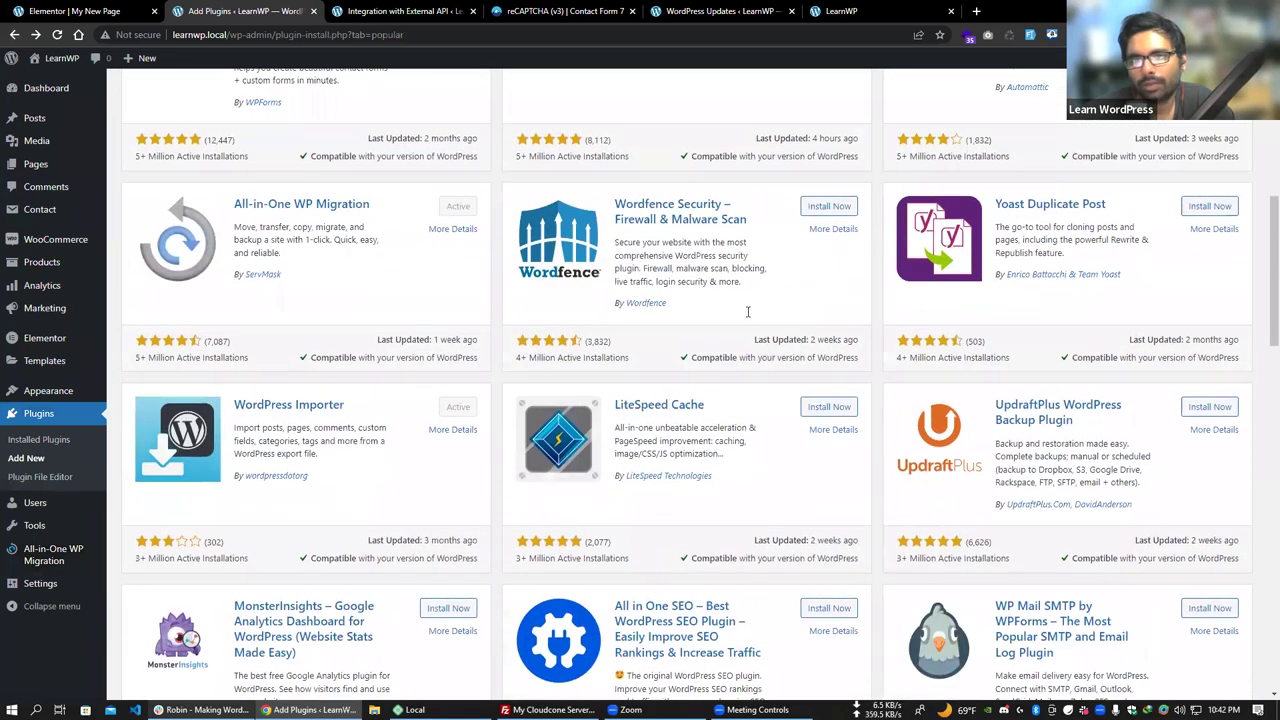
left_click_drag(614, 203, 748, 222)
scroll(729, 290, "up", 1)
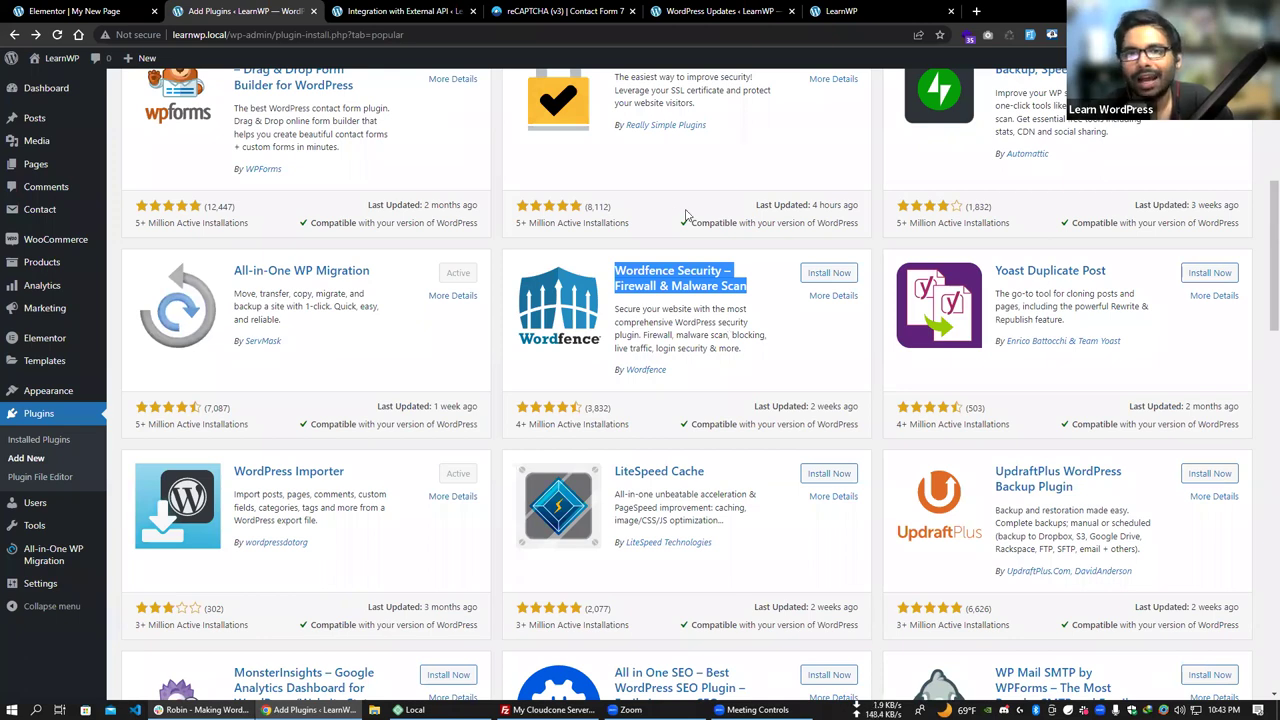
left_click_drag(758, 300, 618, 272)
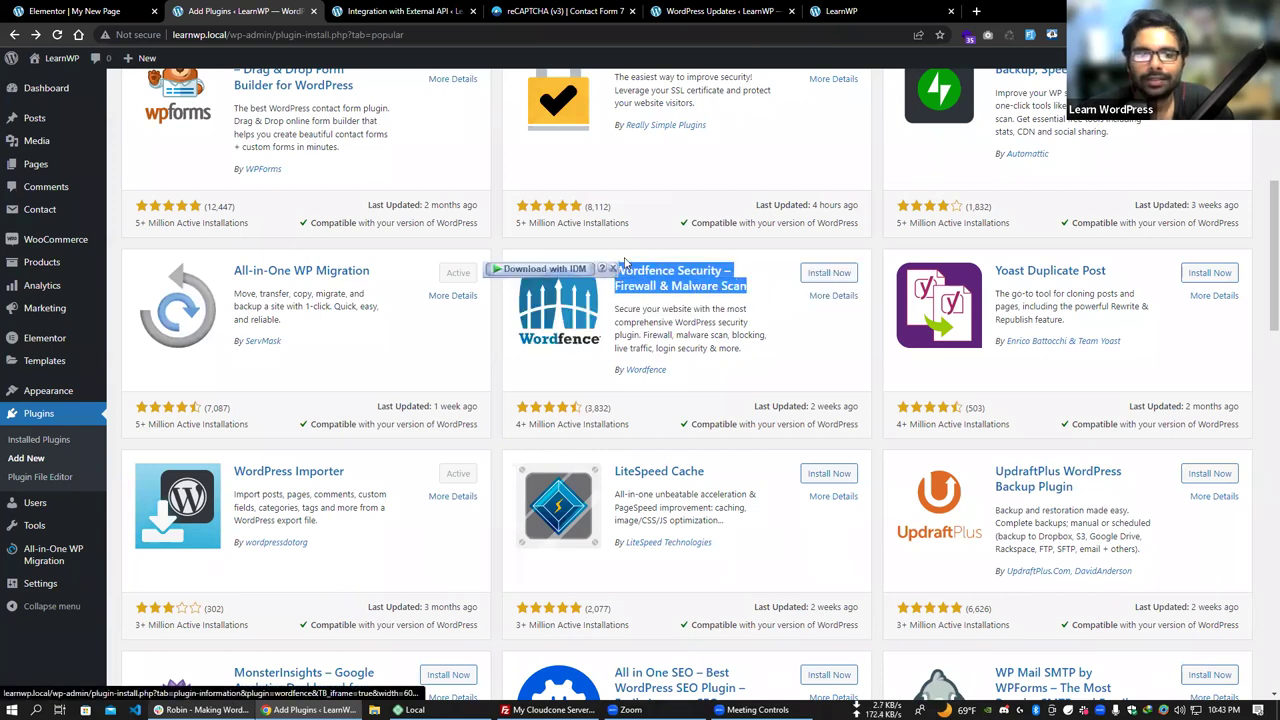
left_click(603, 268)
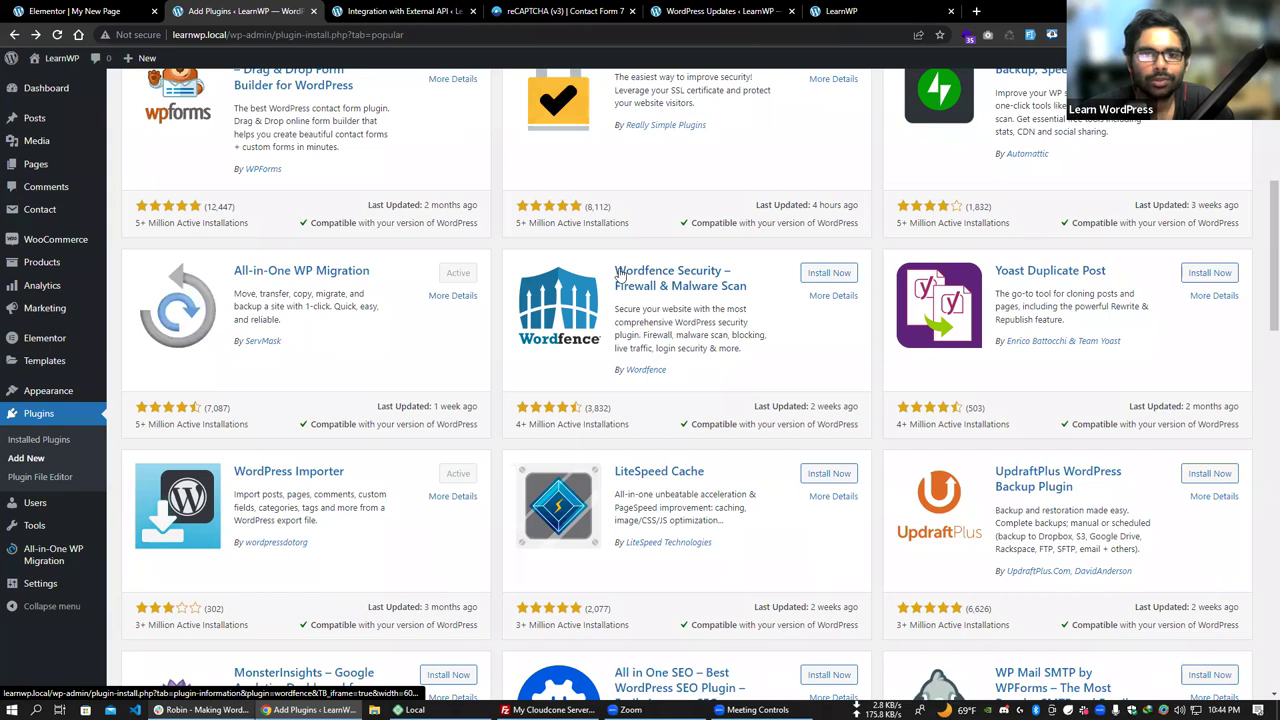
Read the Wordfence Security description and highlight the word Firewall in it.
mouse_move(1230, 58)
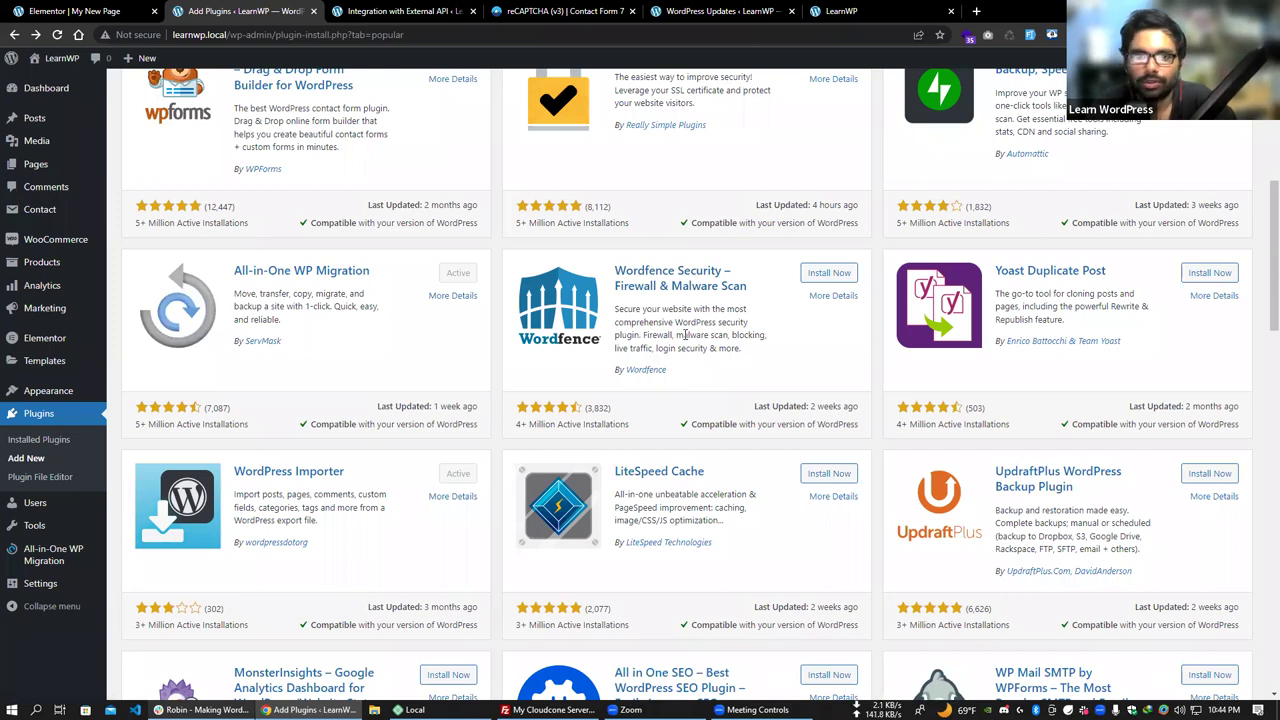
mouse_move(662, 343)
left_mouse_down()
mouse_move(720, 346)
mouse_move(640, 348)
left_mouse_up()
left_click(745, 332)
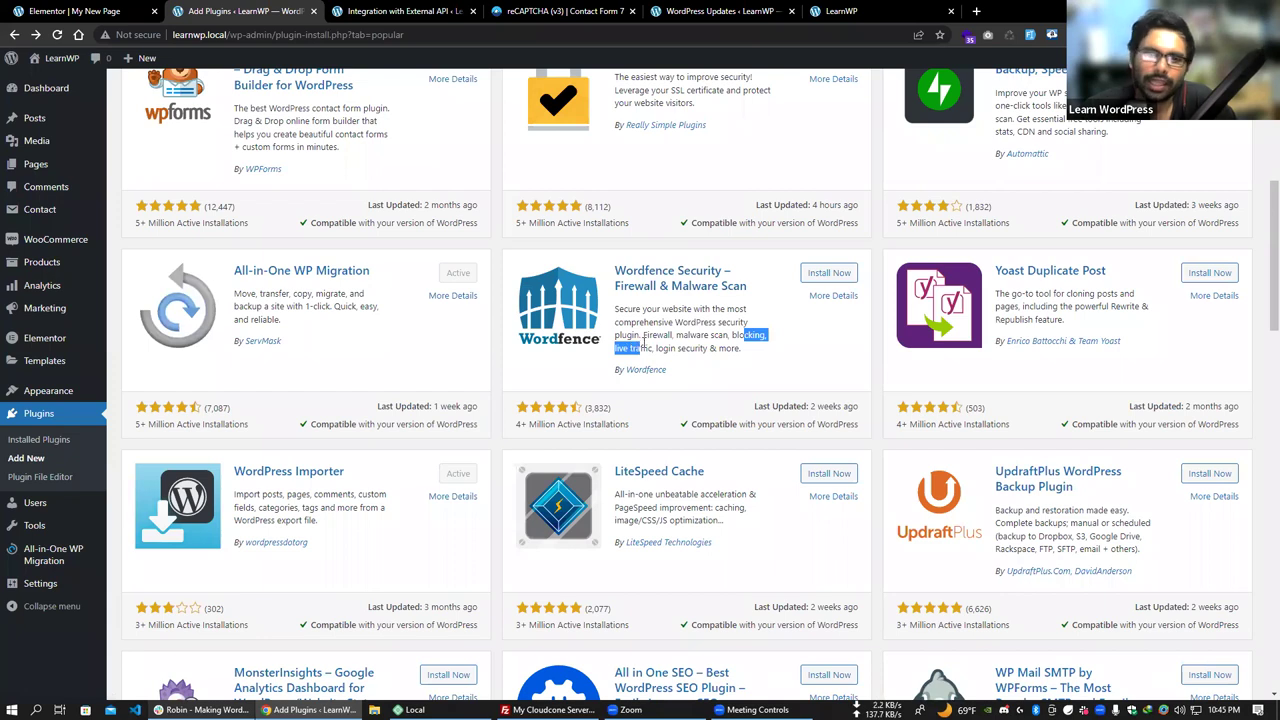
double_click(657, 335)
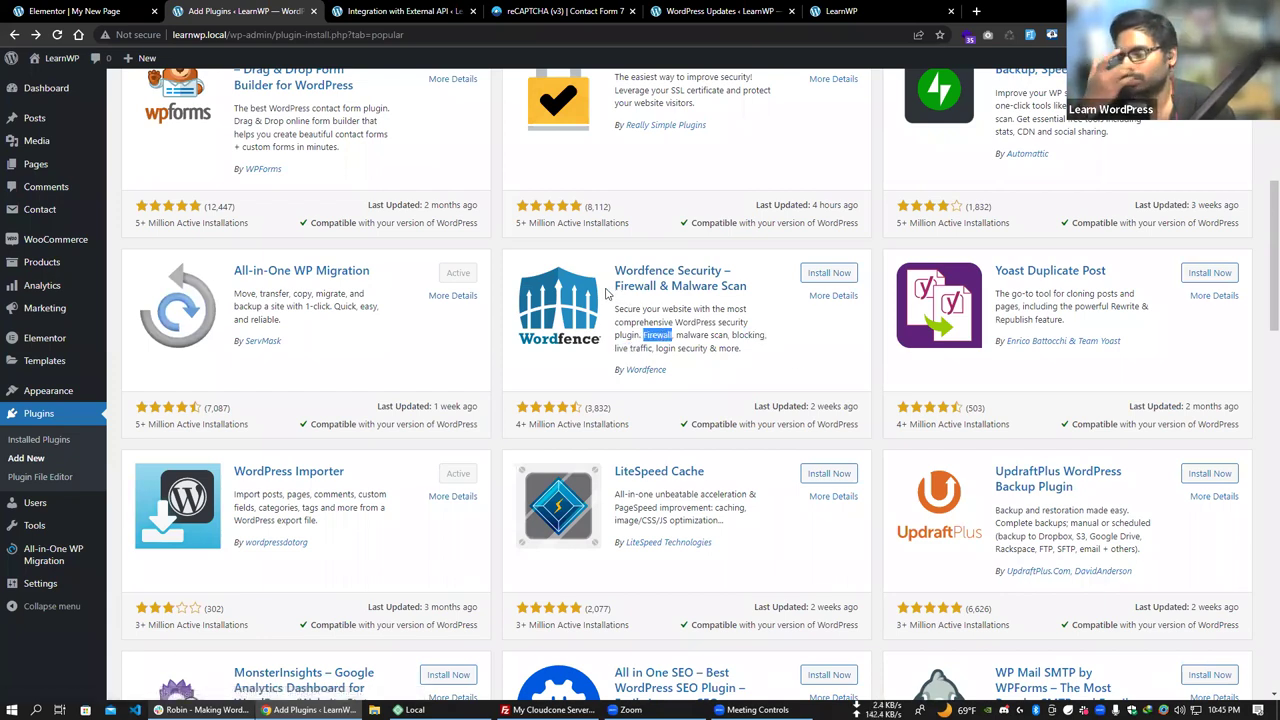
Examine the popular plugins around Wordfence Security, from Contact Form 7 to the caching, backup, analytics and SEO plugins.
scroll(670, 285, "down", 1)
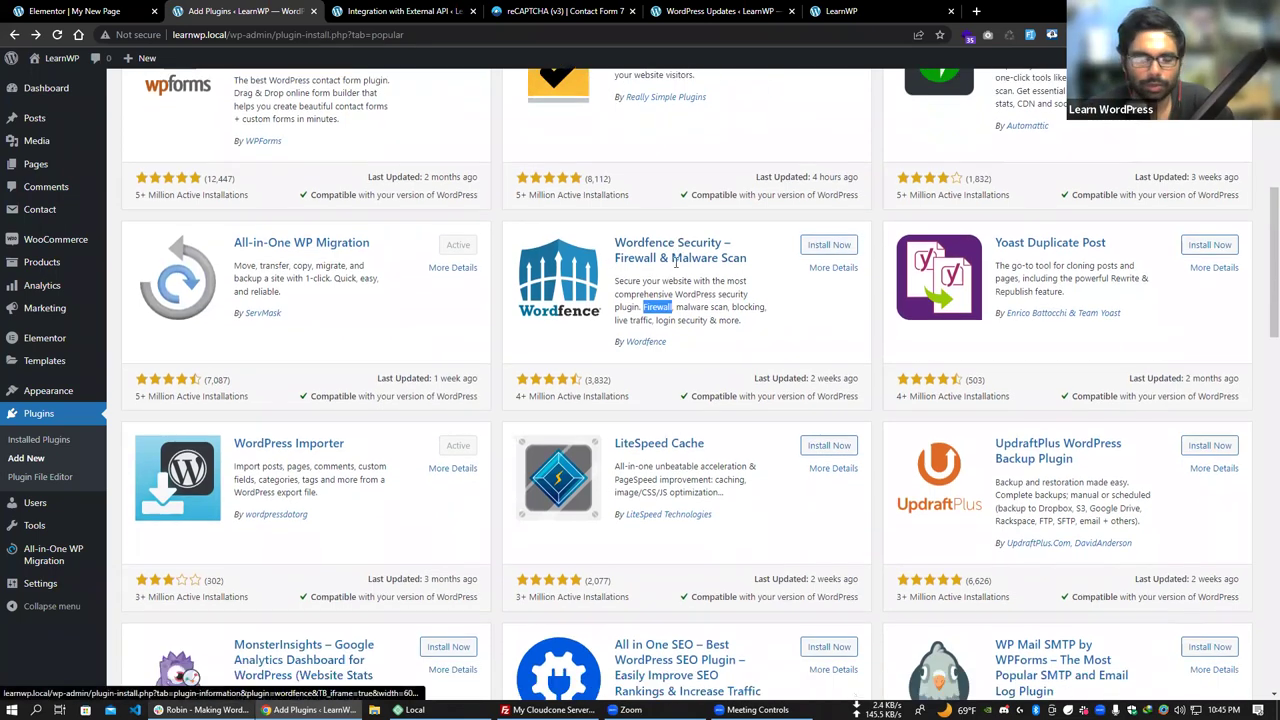
scroll(755, 323, "down", 2)
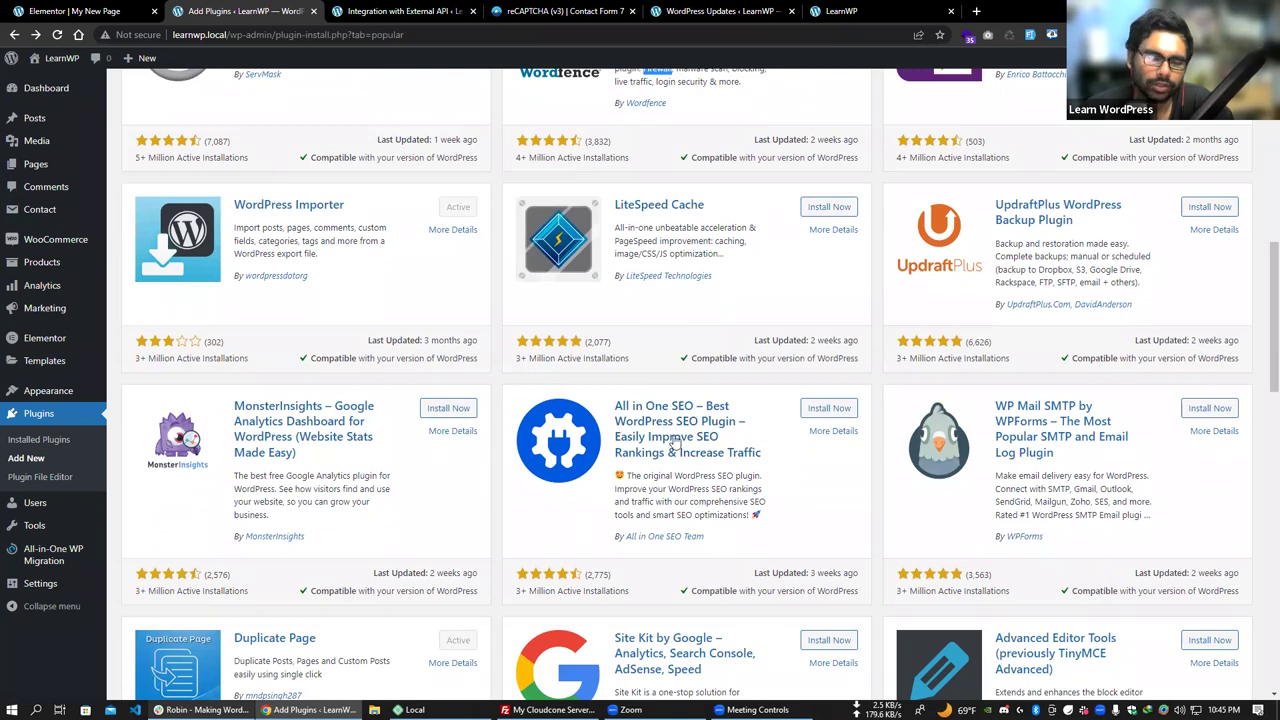
scroll(668, 440, "up", 1)
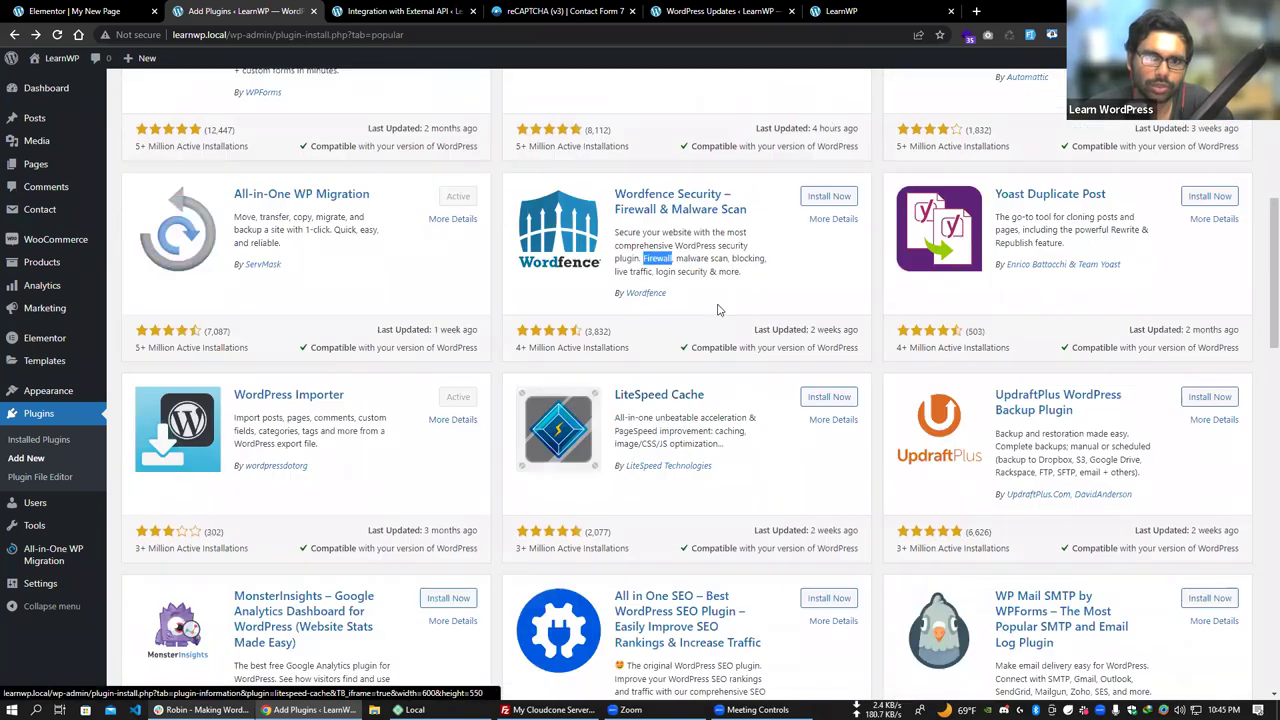
scroll(714, 309, "up", 3)
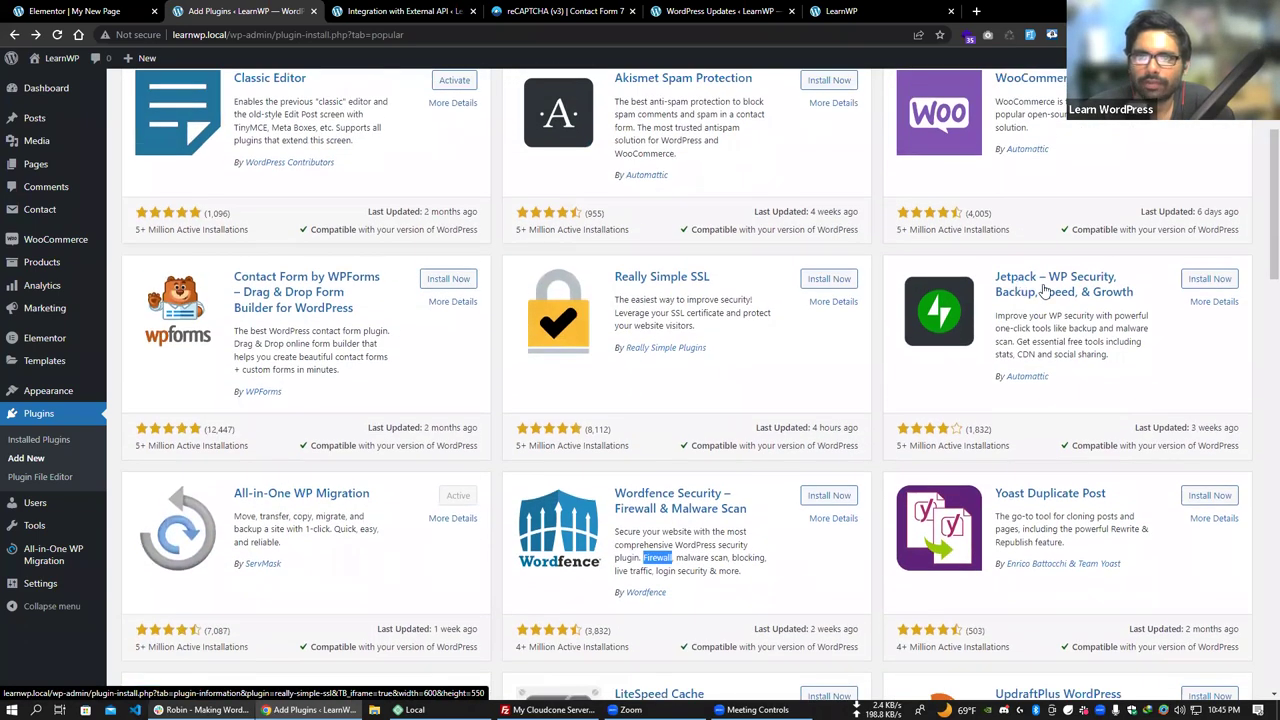
scroll(1020, 288, "up", 2)
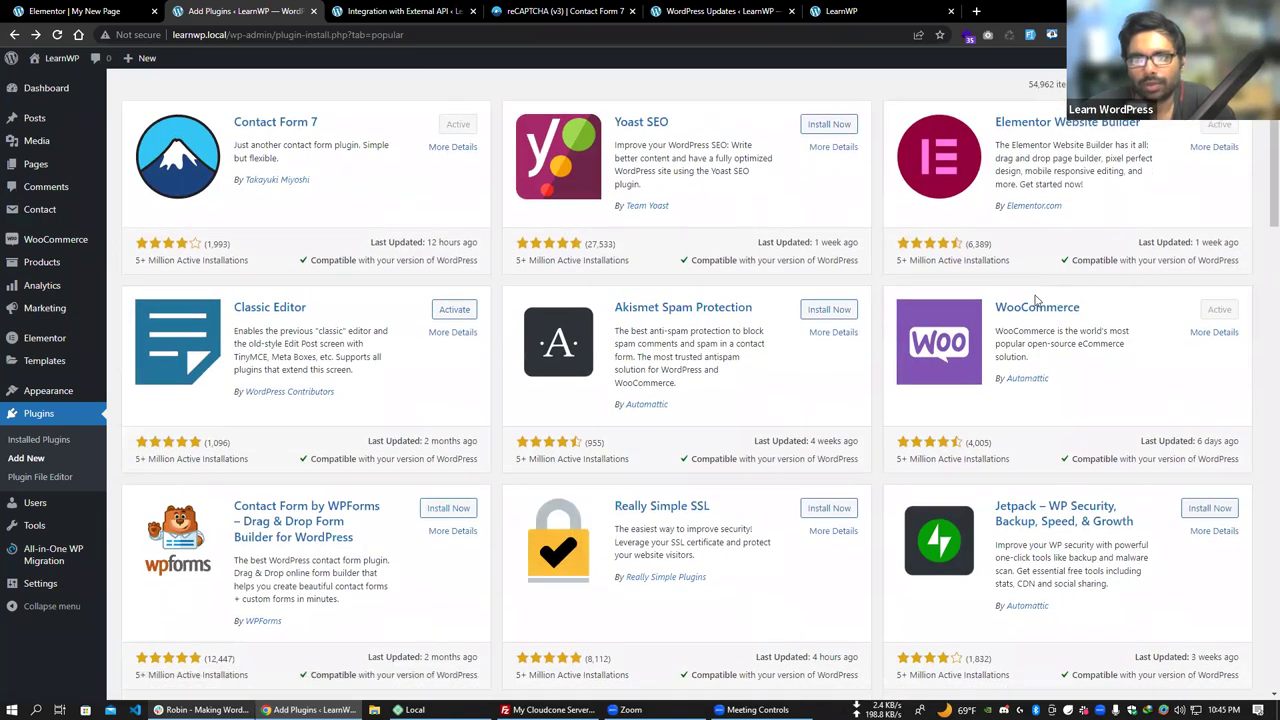
scroll(1045, 292, "down", 3)
scroll(977, 307, "down", 1)
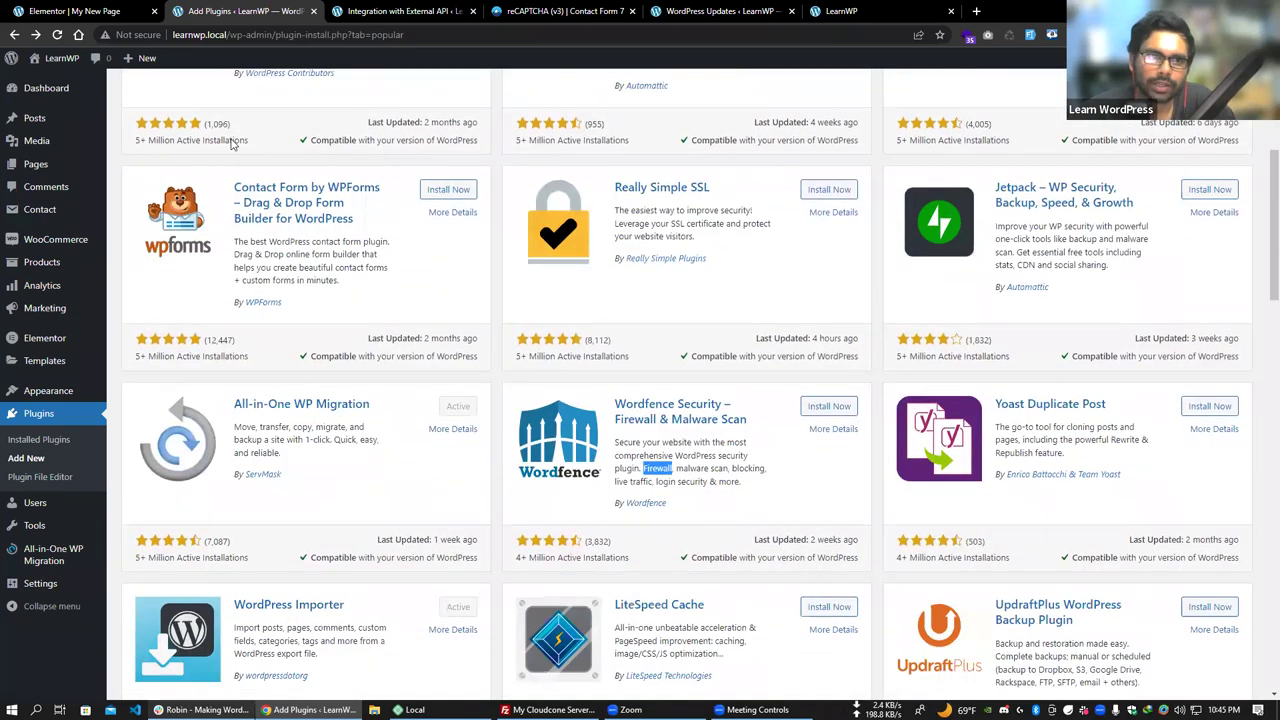
scroll(381, 175, "down", 3)
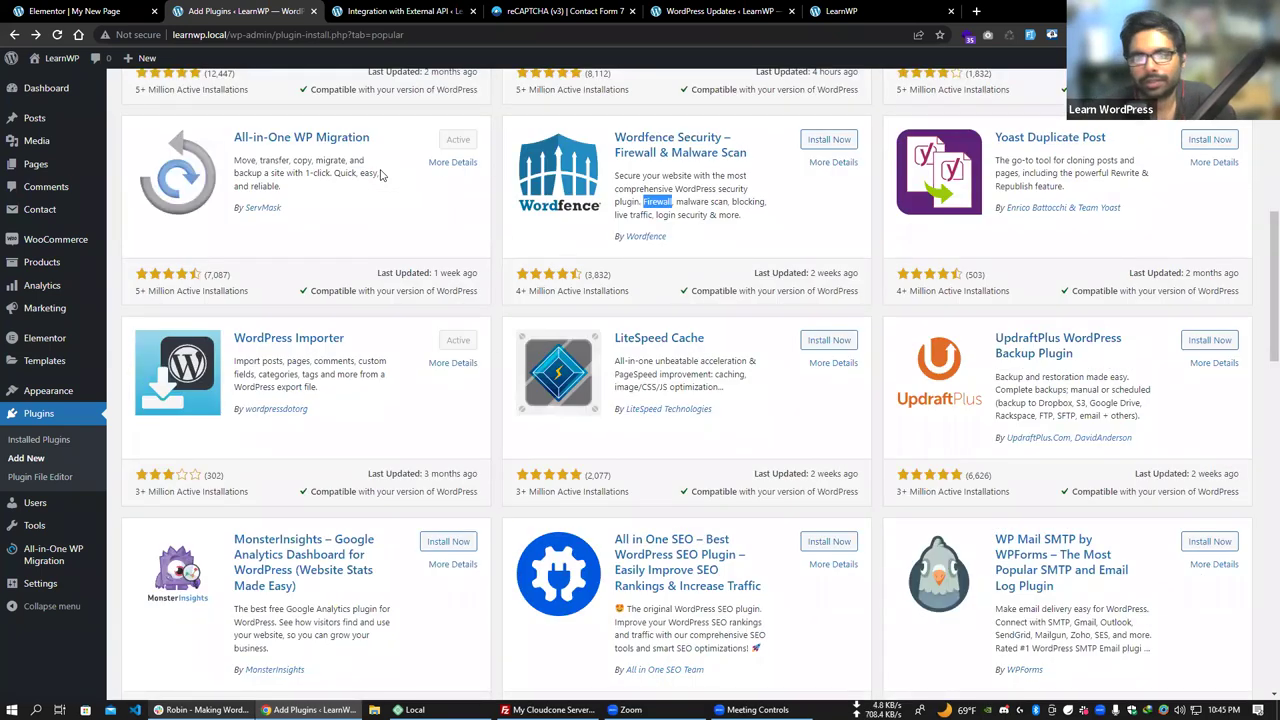
scroll(351, 434, "down", 2)
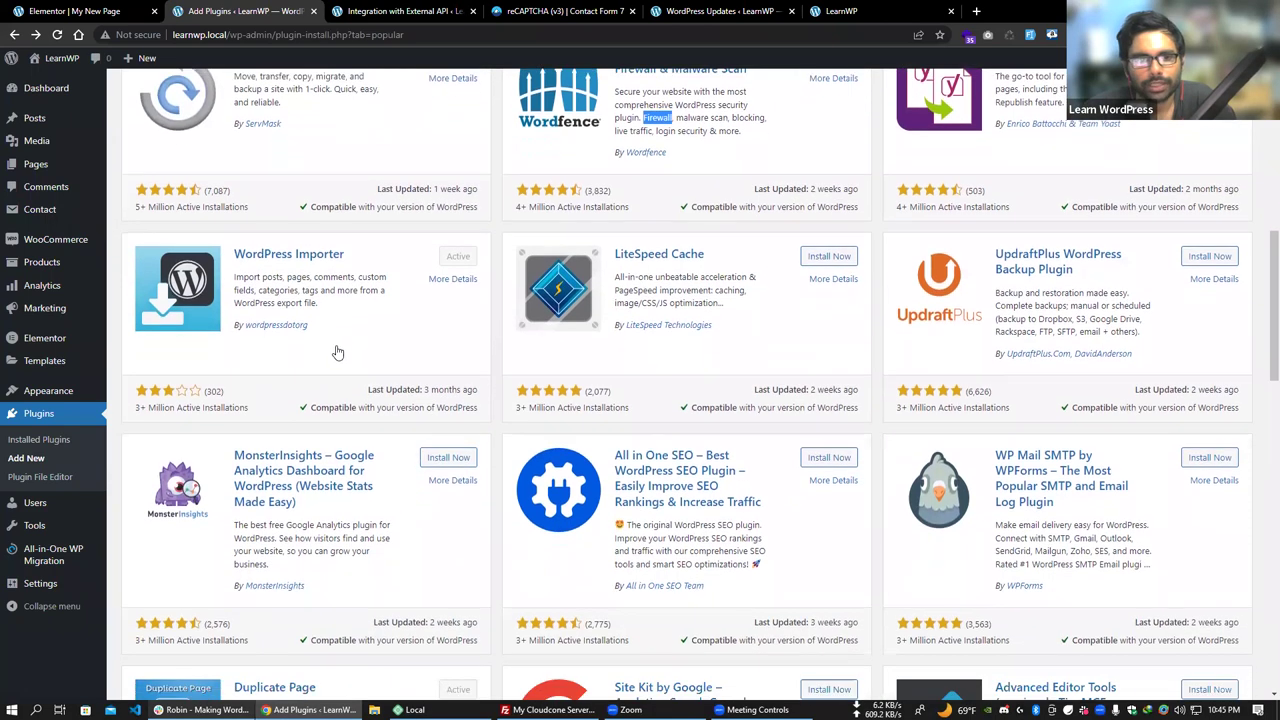
Find the Redirection plugin among the popular plugins and install it.
scroll(285, 368, "down", 1)
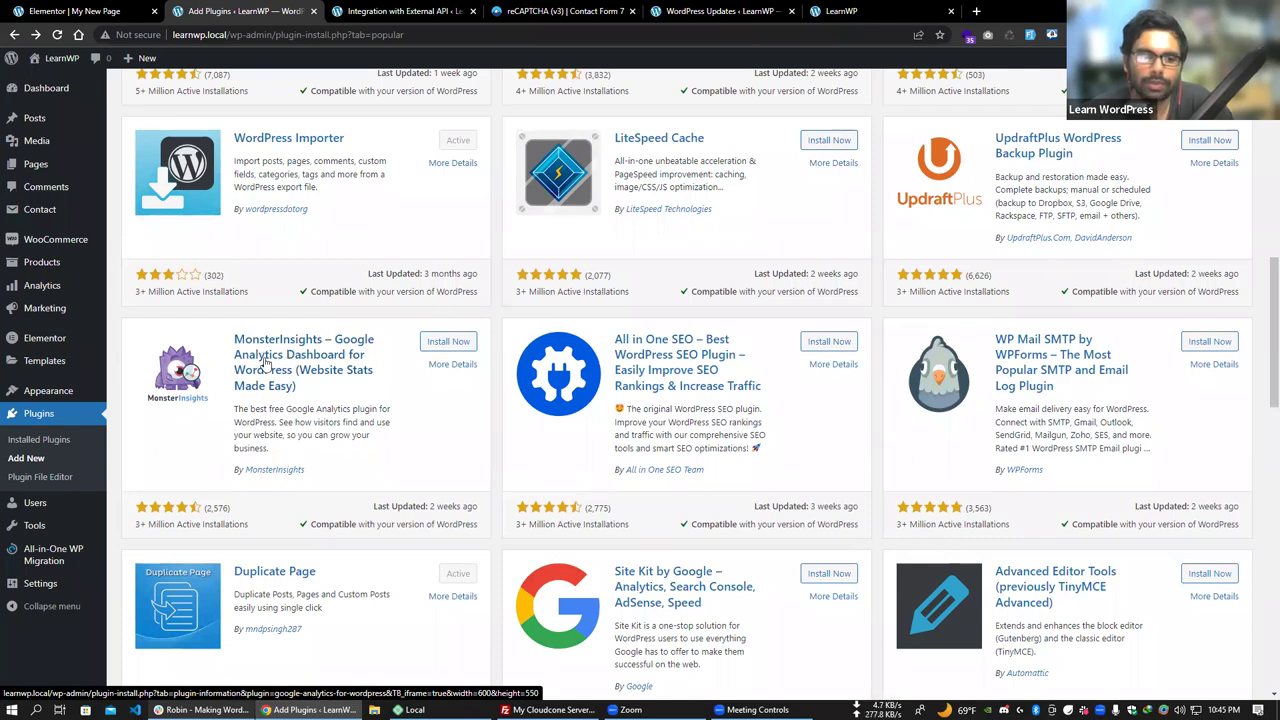
scroll(265, 362, "down", 2)
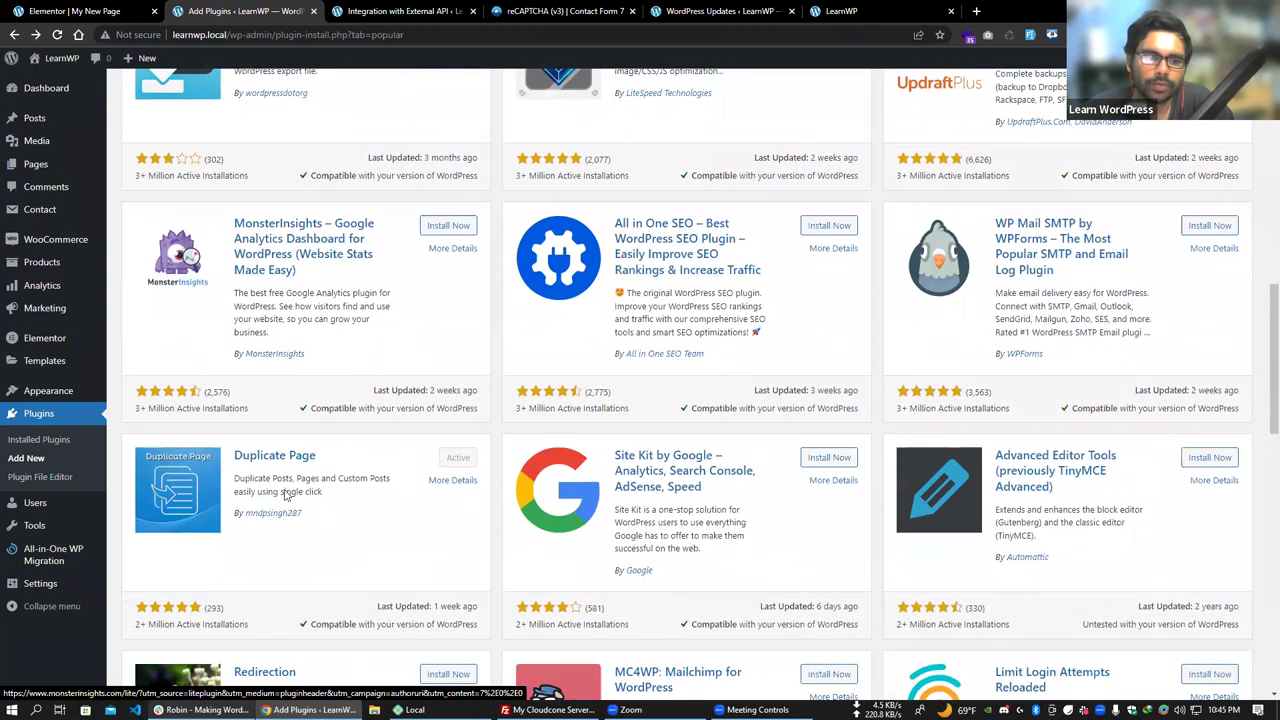
scroll(252, 518, "down", 1)
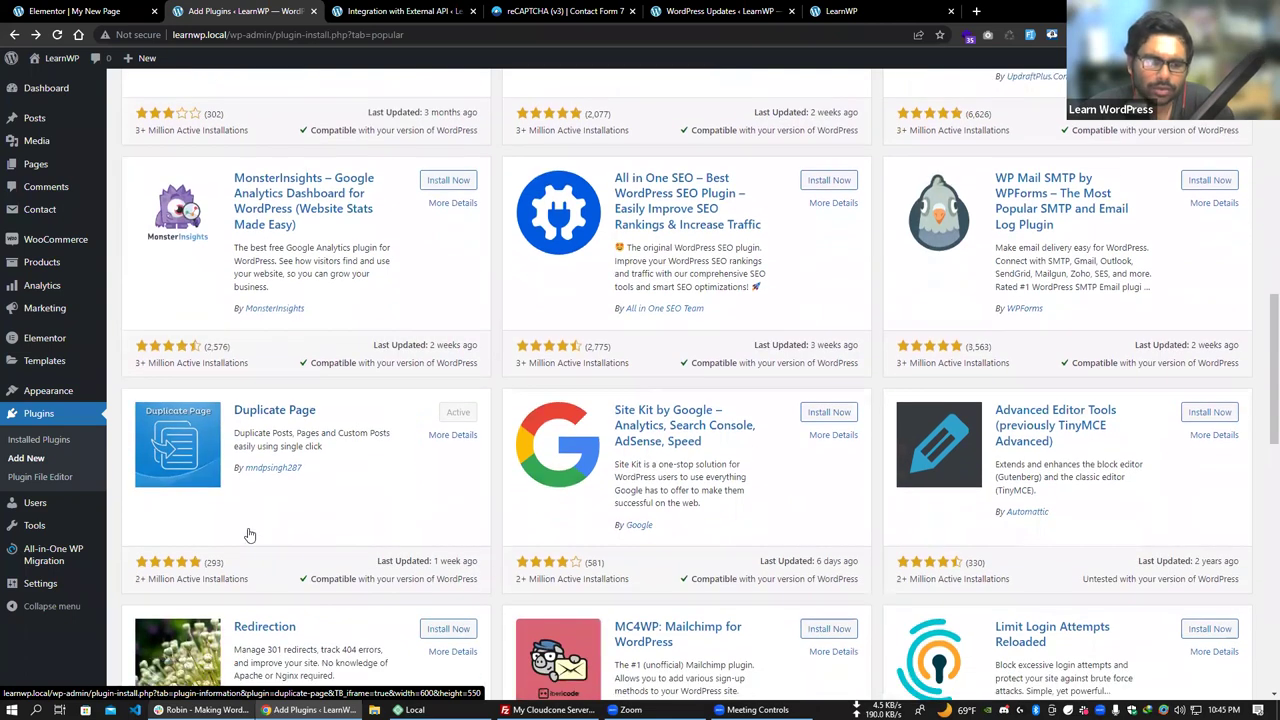
scroll(250, 535, "down", 2)
left_click_drag(318, 545, 284, 545)
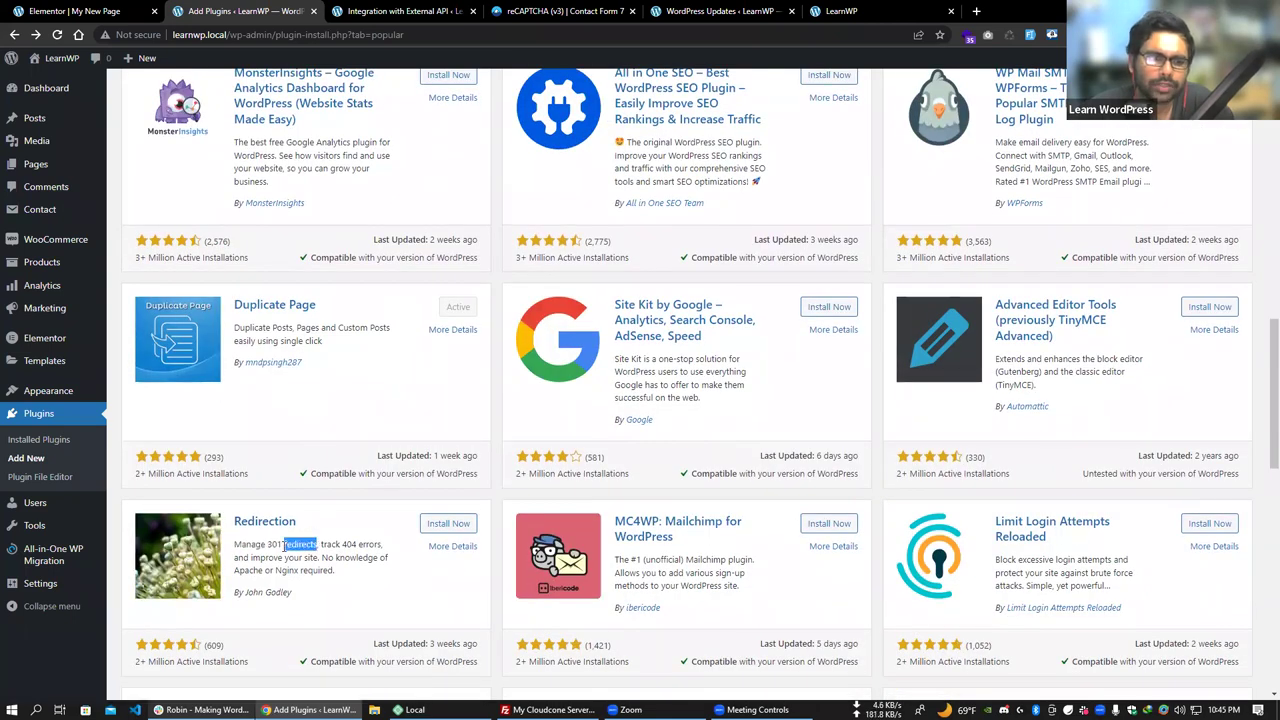
left_click(284, 545)
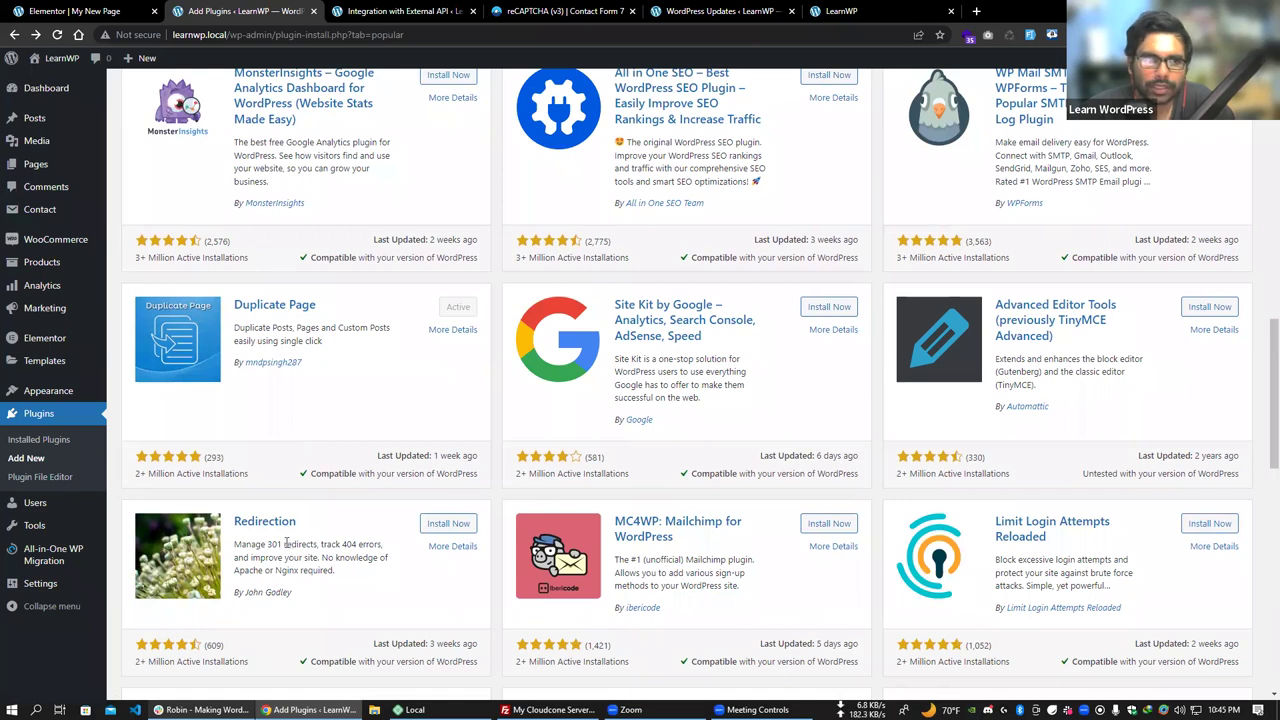
mouse_move(66, 122)
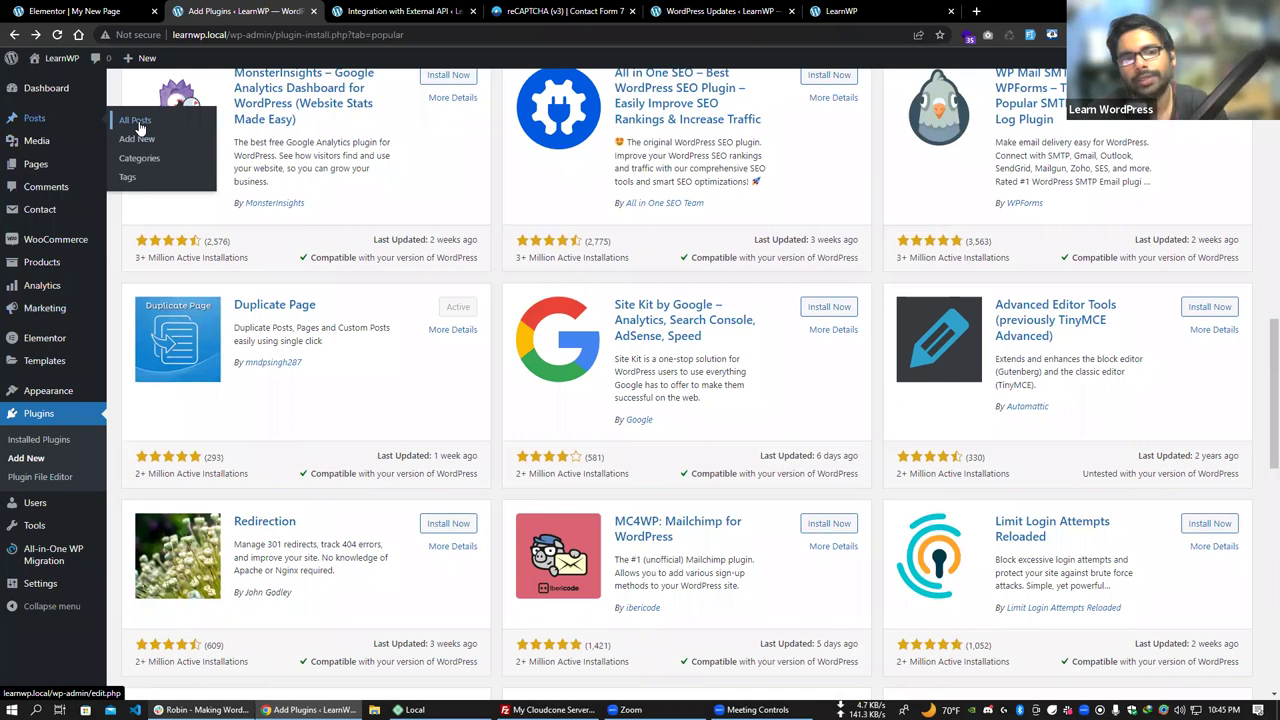
left_click(446, 523)
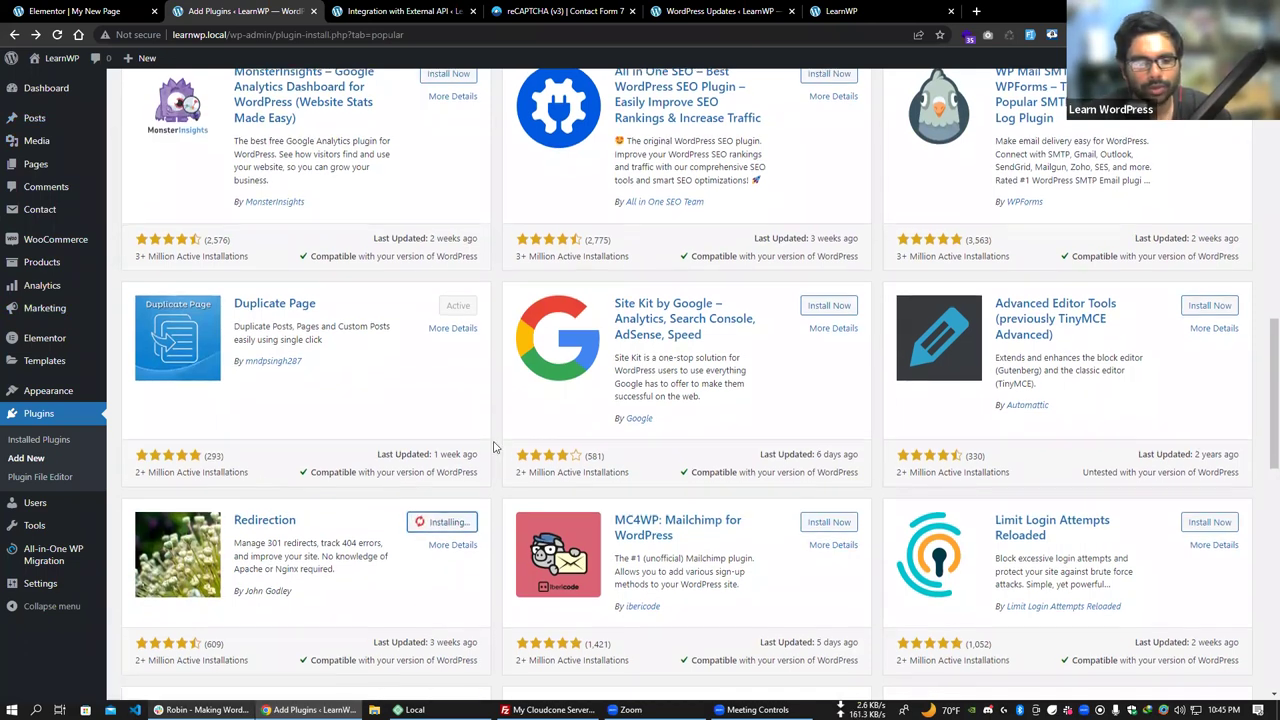
Browse the rest of the popular plugins, reviewing security, caching, SEO, migration, translation and image optimization options.
scroll(470, 430, "down", 1)
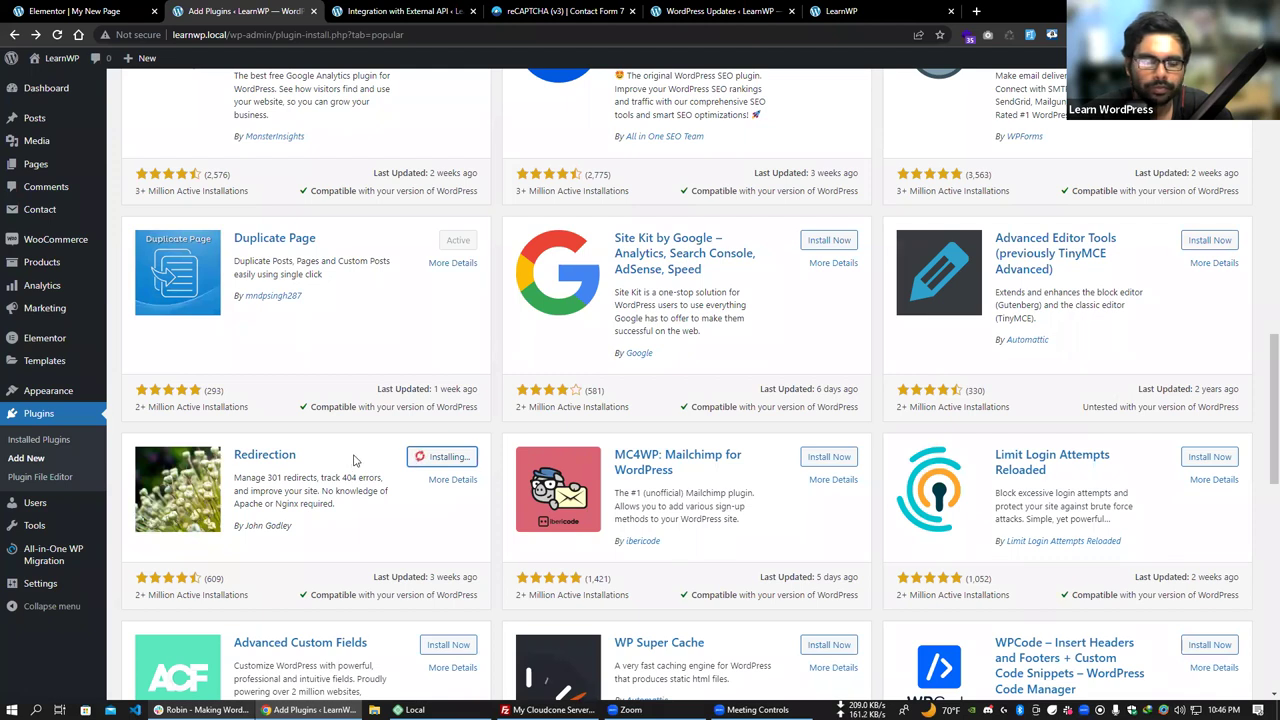
scroll(930, 400, "down", 1)
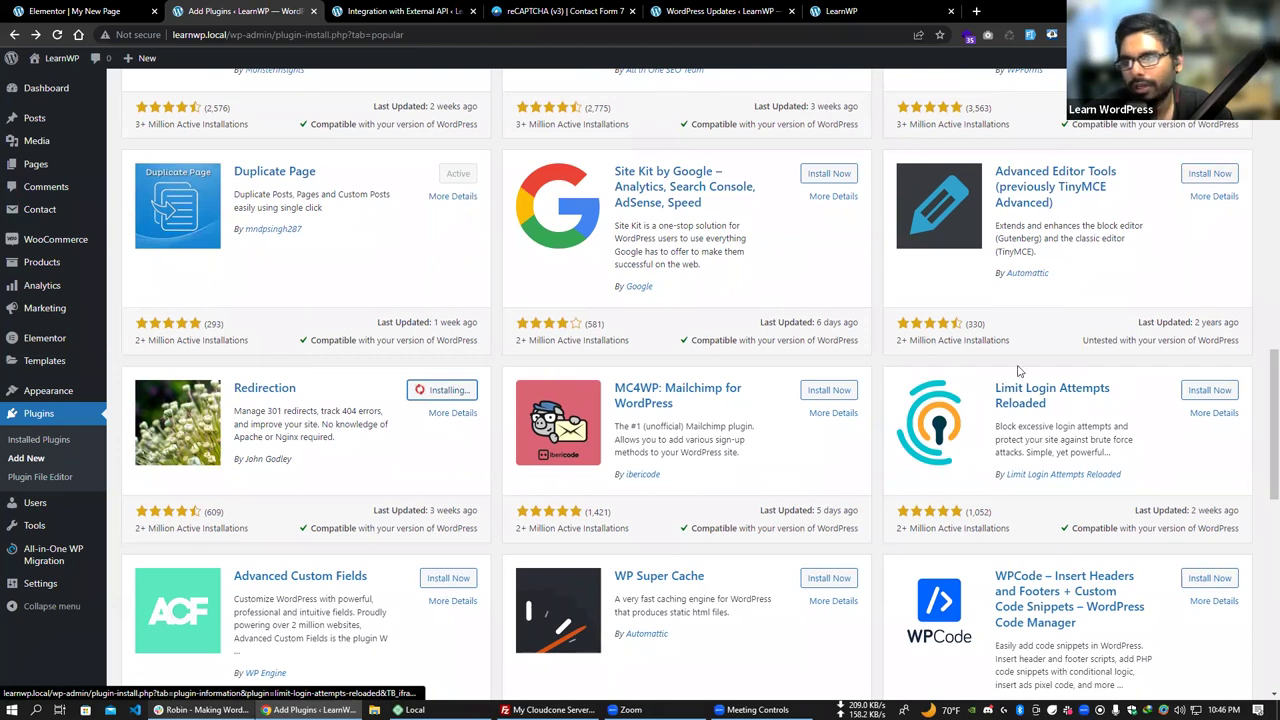
scroll(1040, 443, "up", 2)
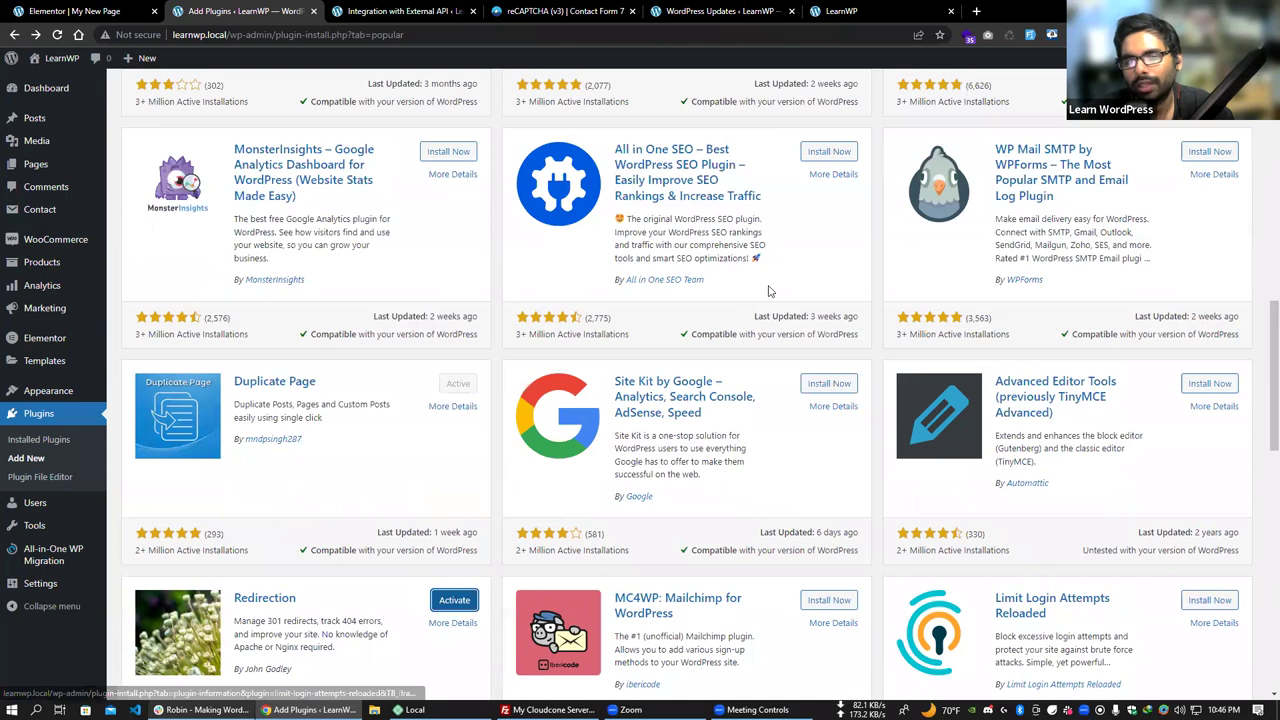
scroll(1050, 400, "down", 2)
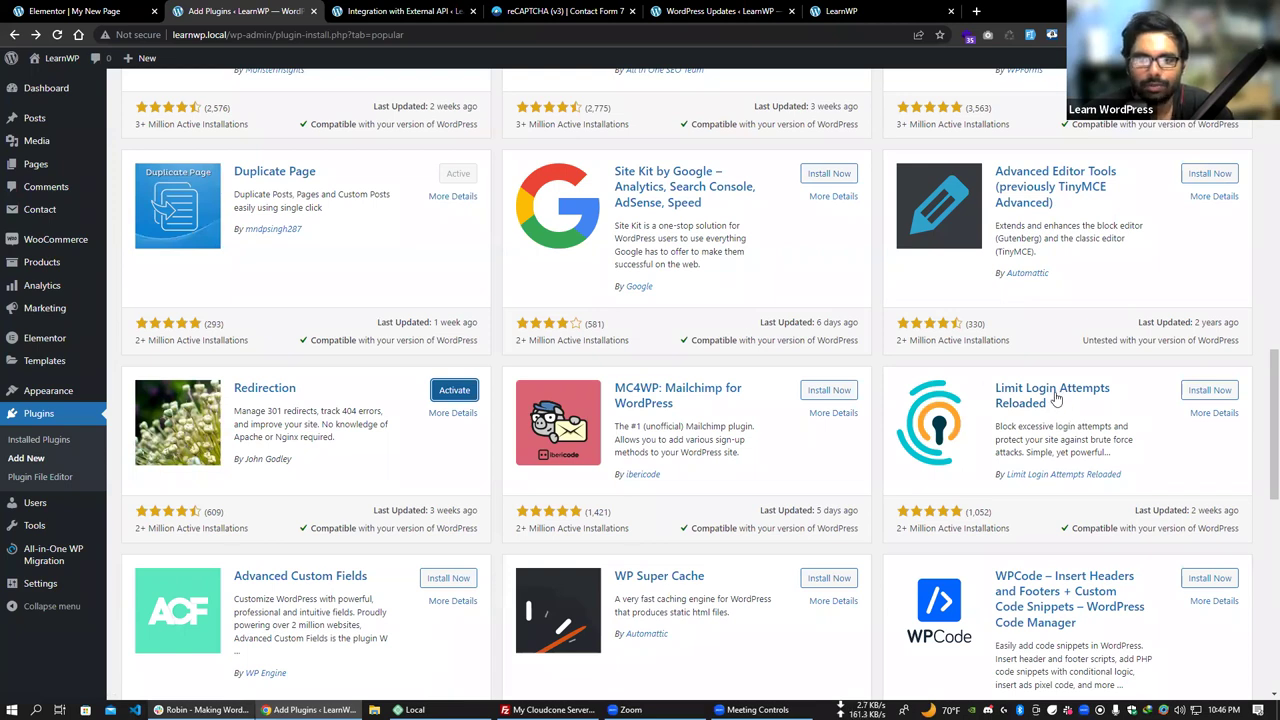
scroll(1055, 402, "down", 1)
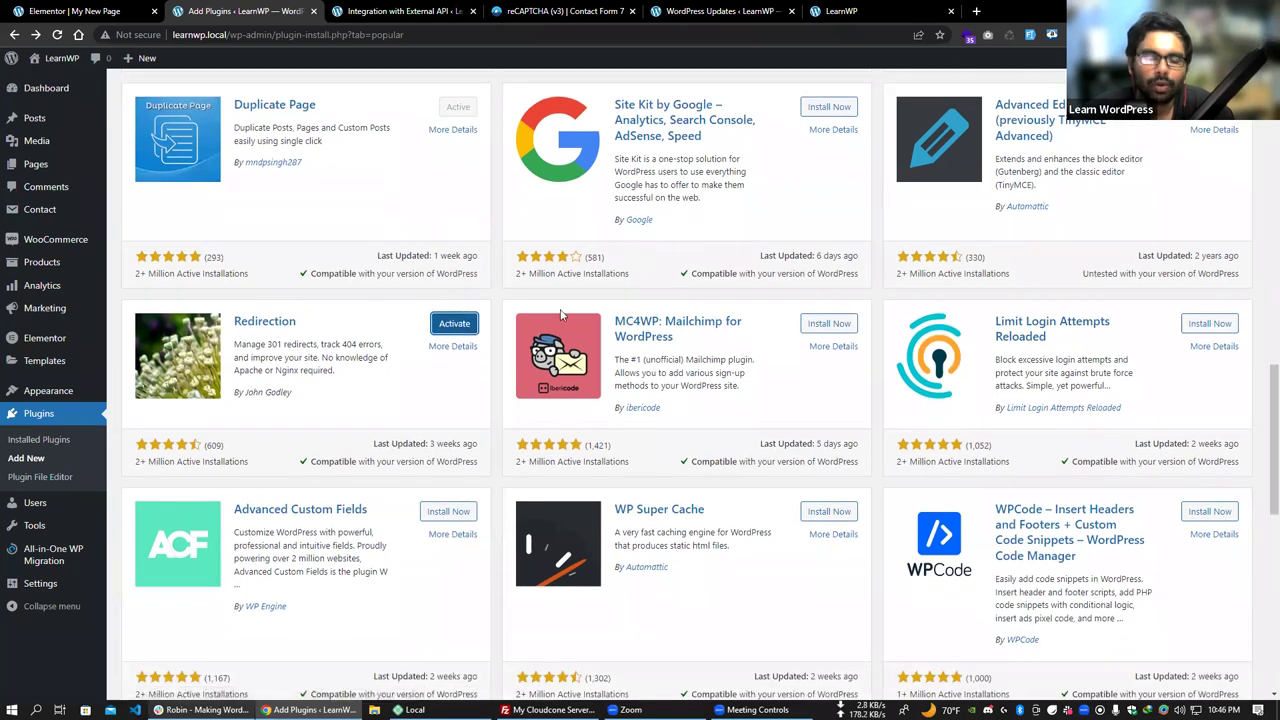
scroll(1047, 365, "down", 2)
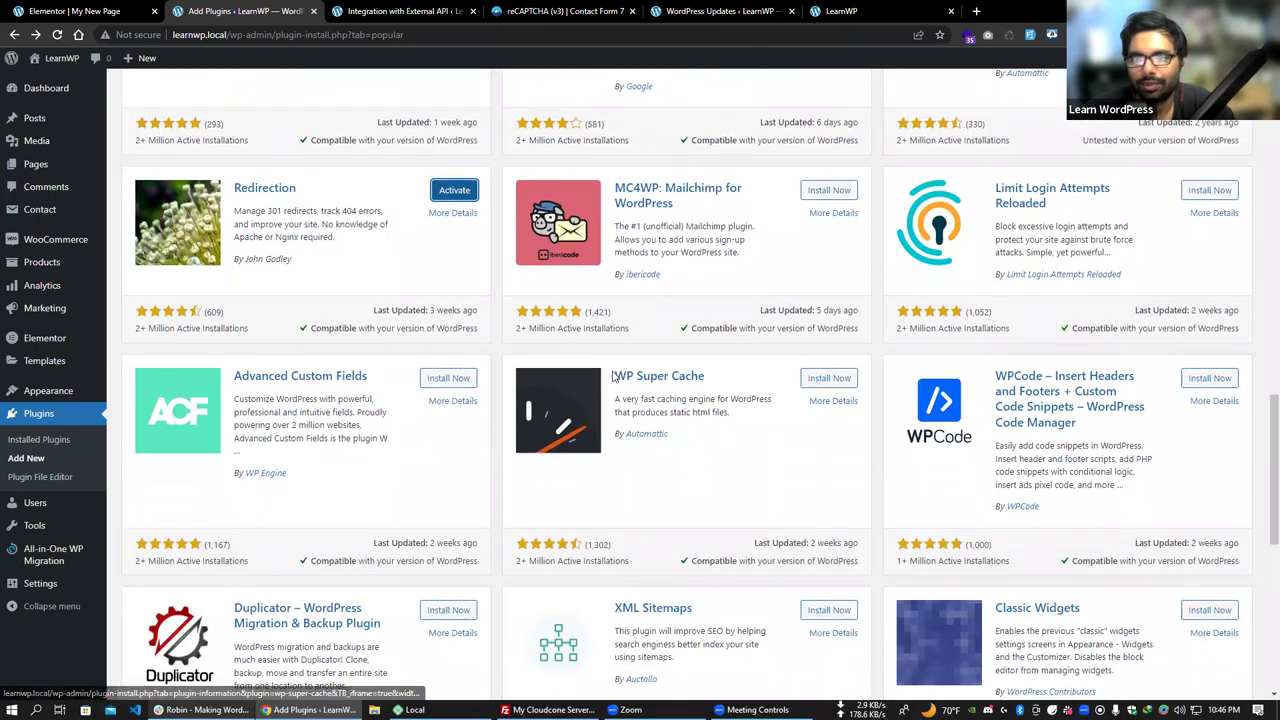
scroll(625, 375, "down", 3)
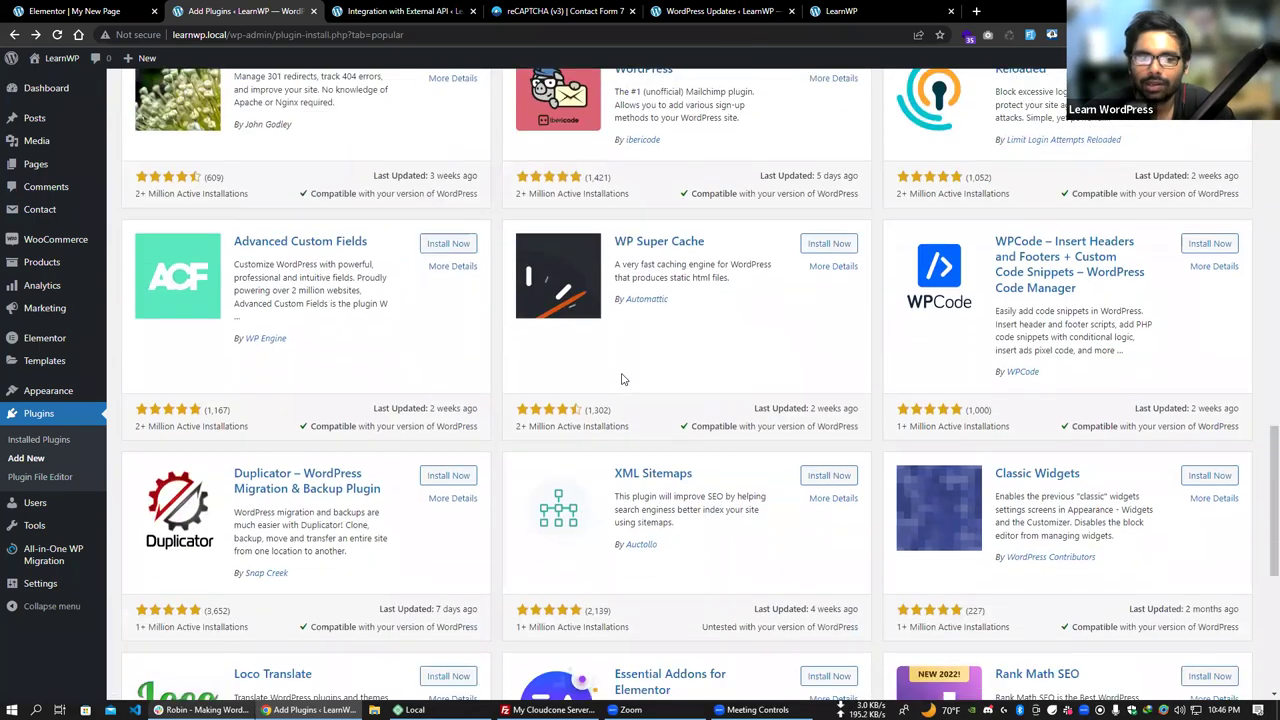
scroll(505, 373, "down", 4)
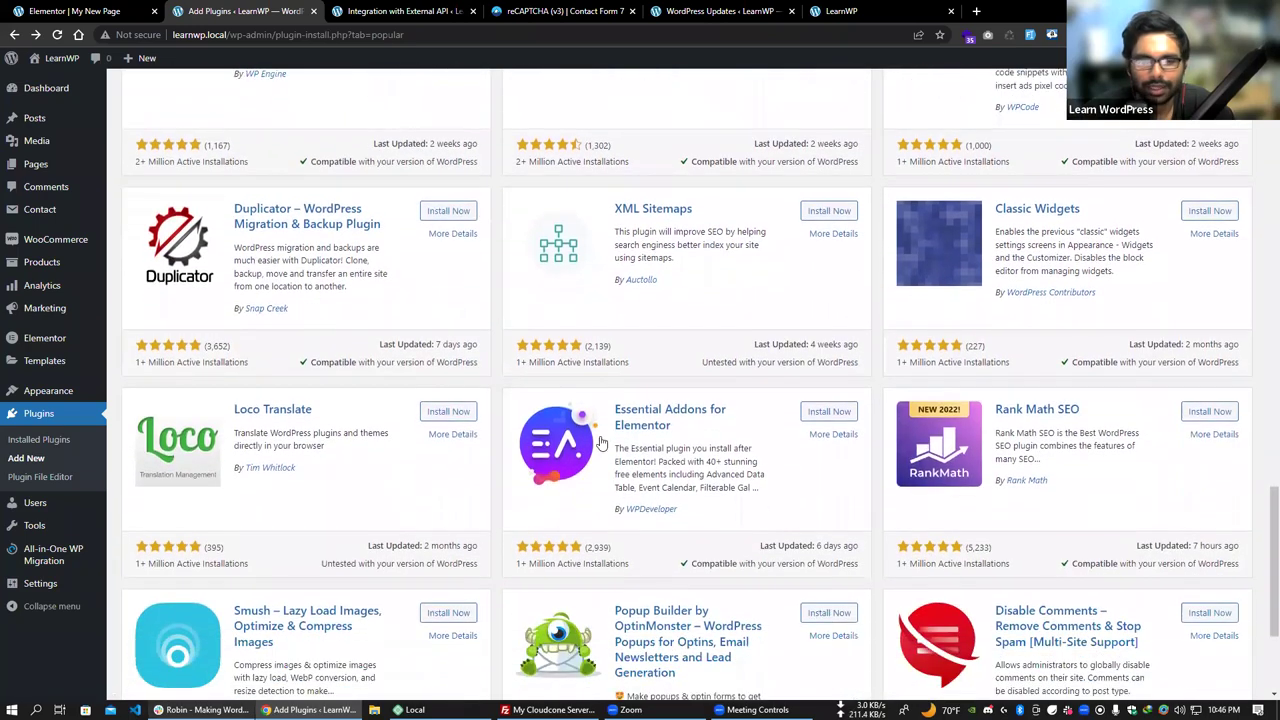
scroll(229, 380, "down", 1)
scroll(238, 378, "up", 1)
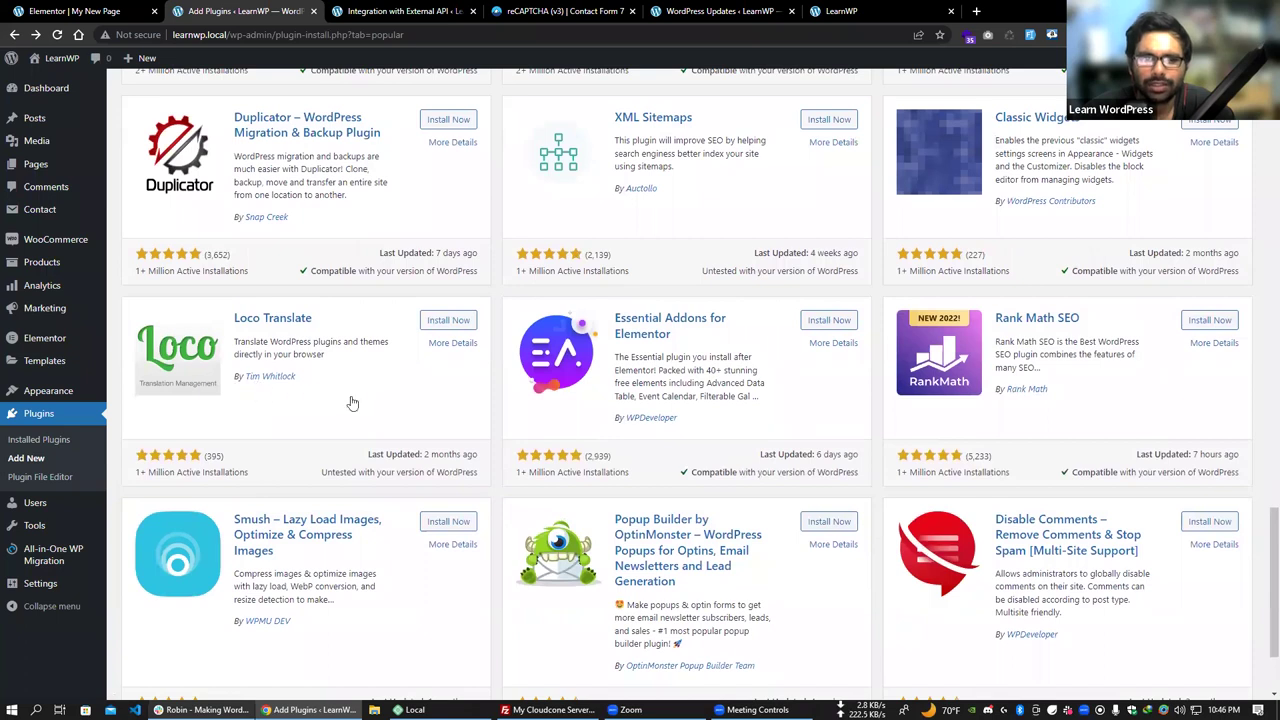
scroll(330, 408, "down", 2)
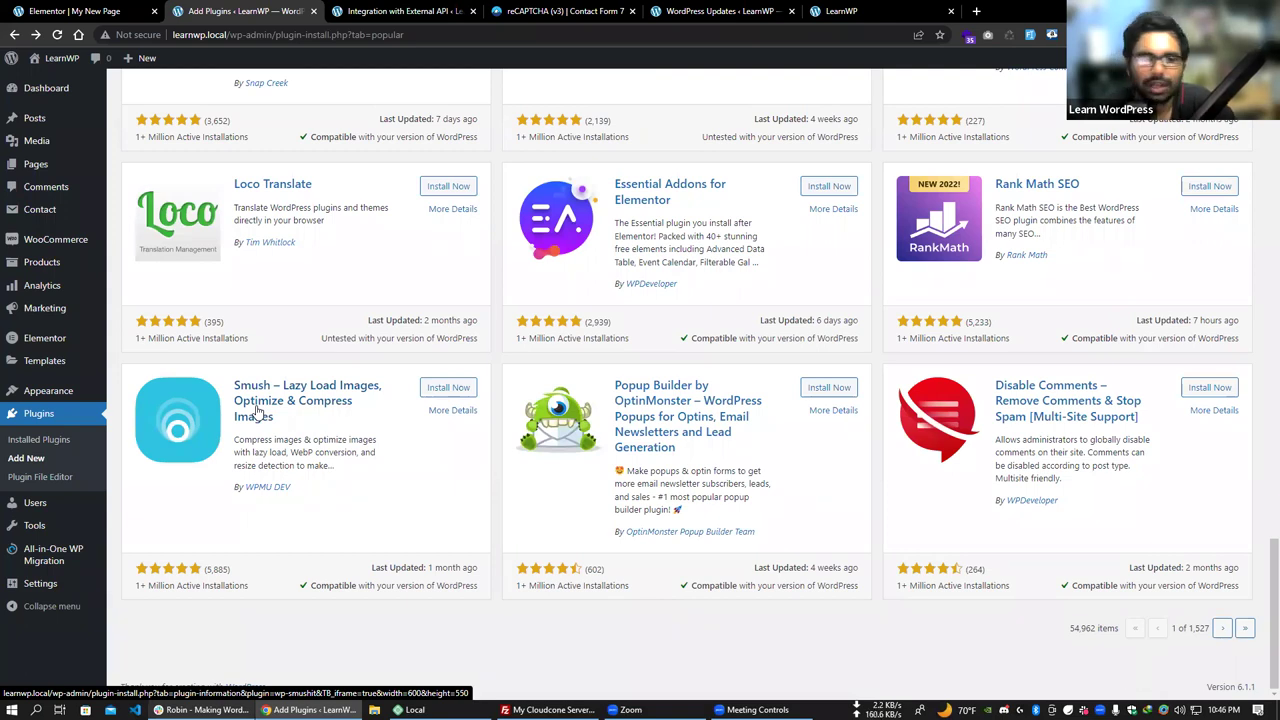
scroll(445, 392, "up", 2)
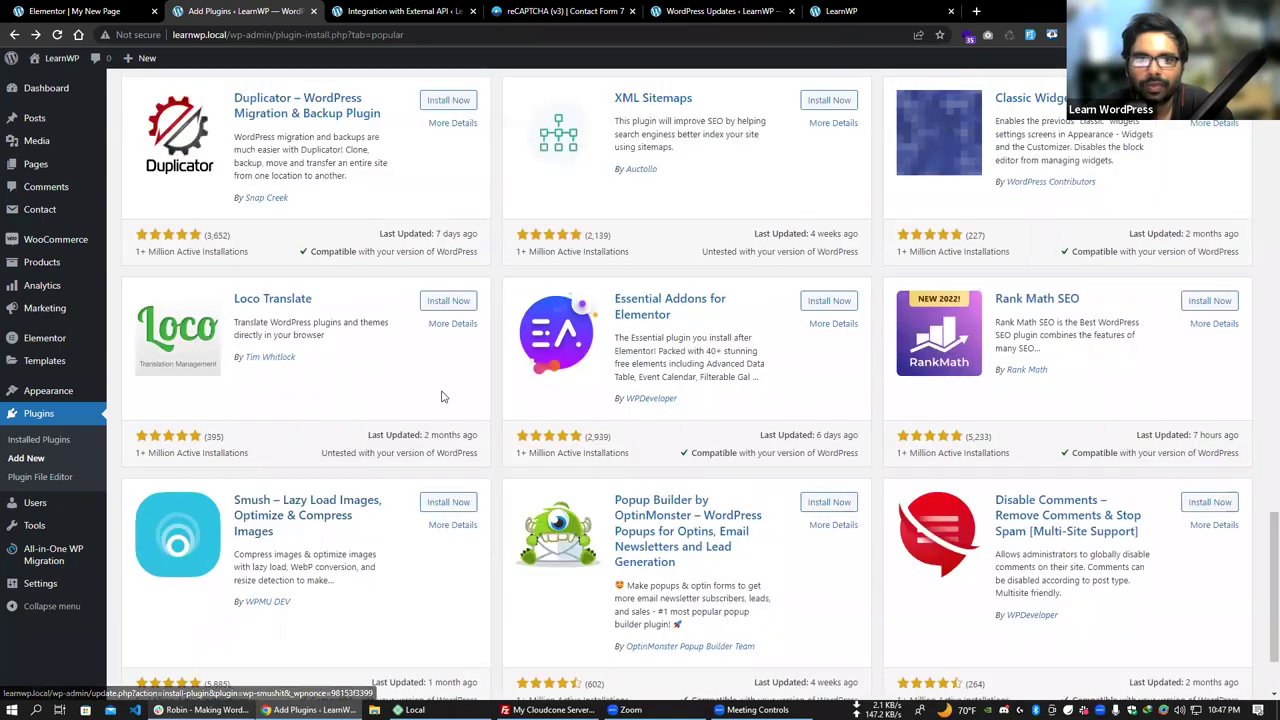
scroll(441, 397, "up", 3)
scroll(623, 351, "up", 1)
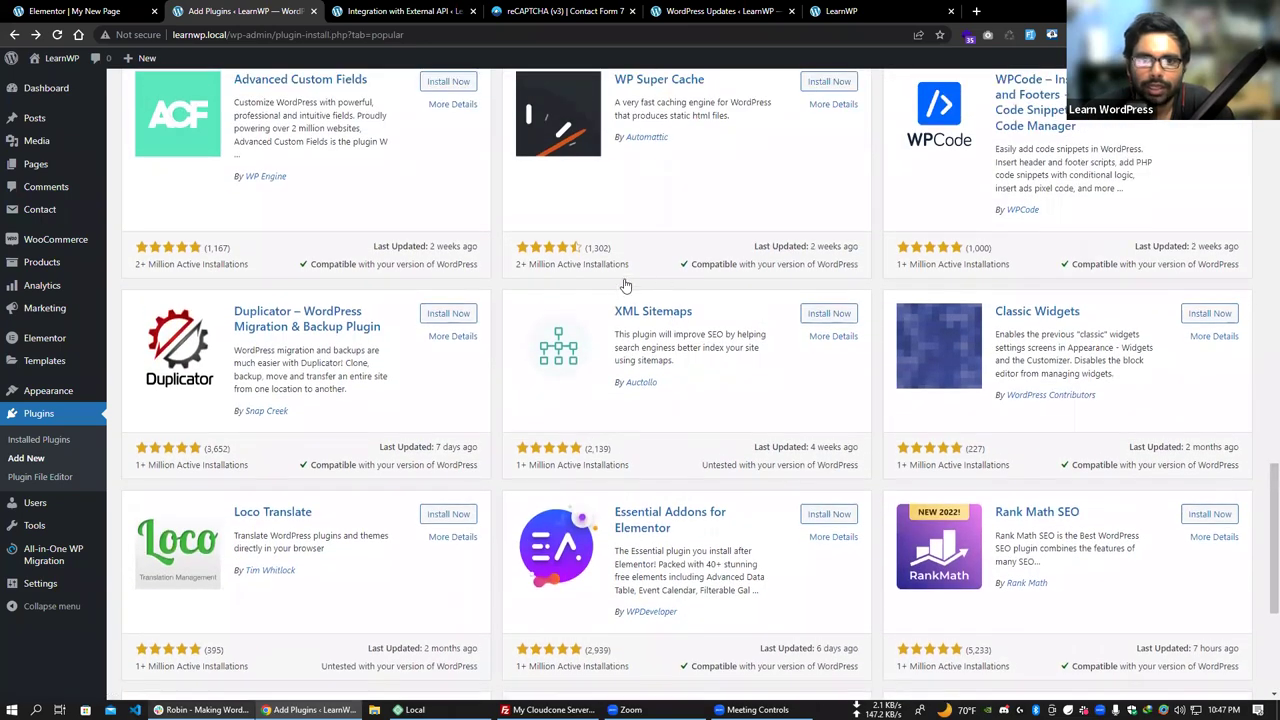
scroll(623, 286, "up", 2)
scroll(674, 300, "up", 1)
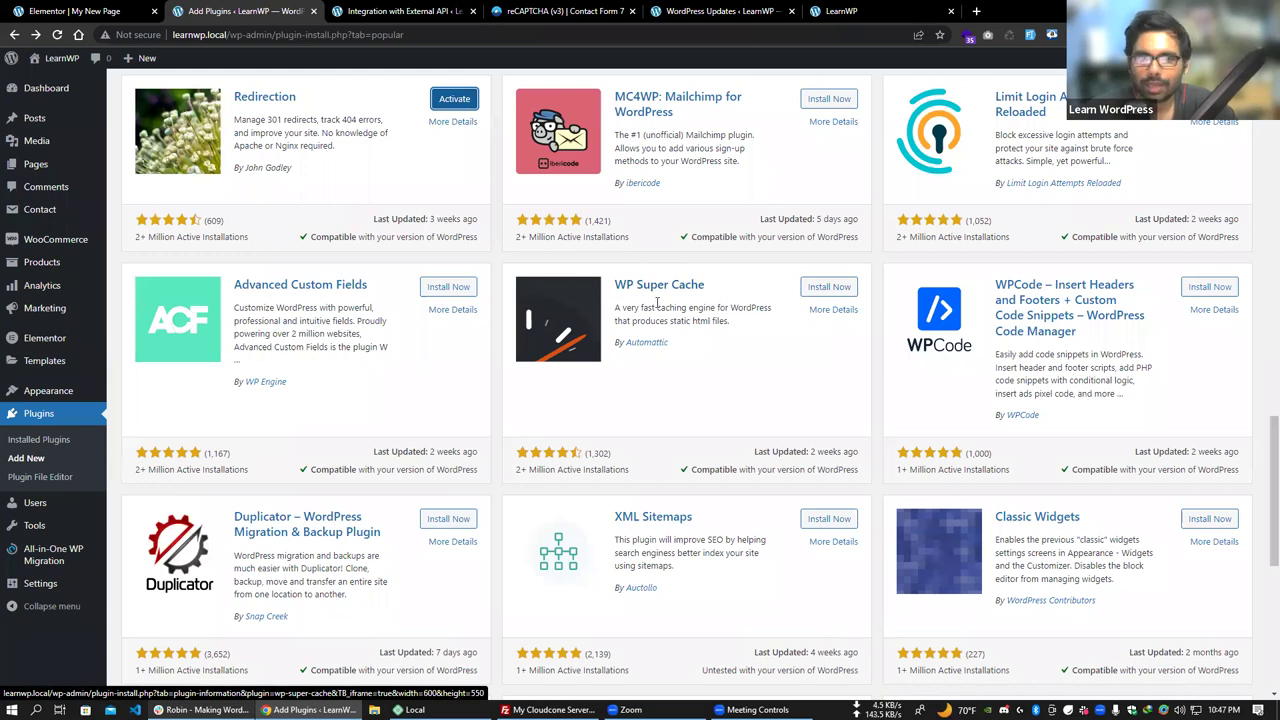
scroll(686, 333, "up", 2)
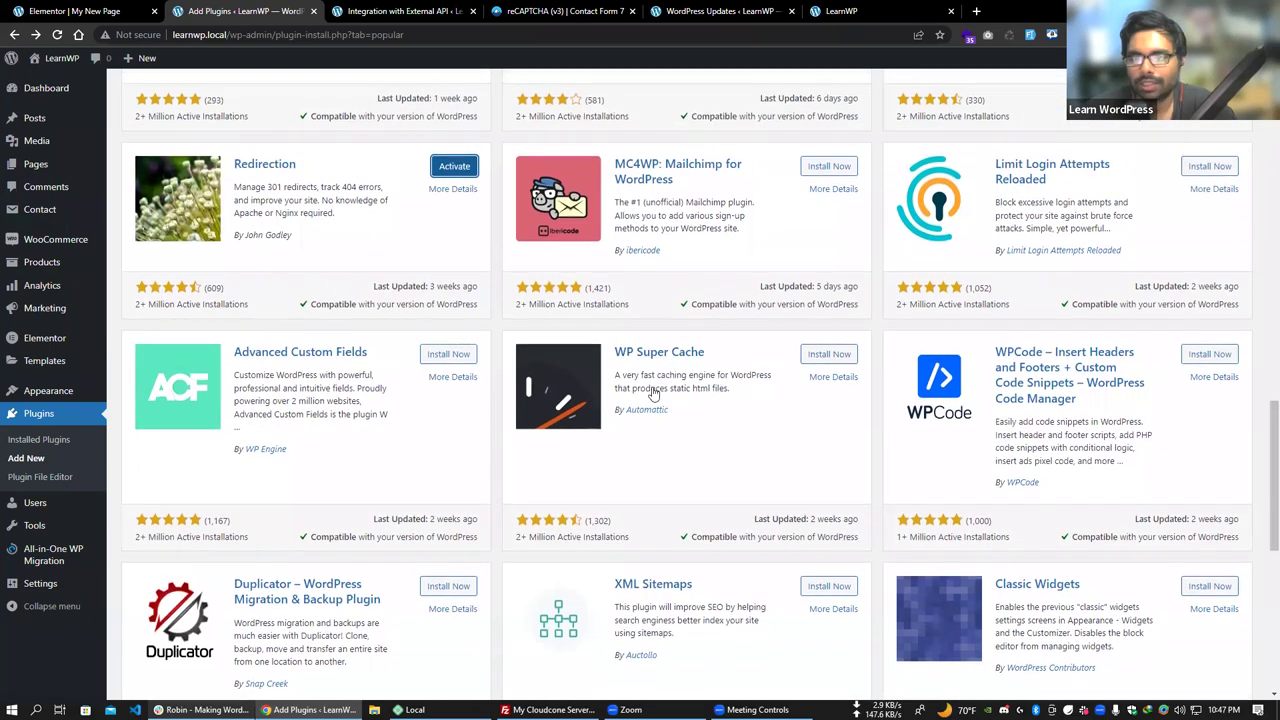
scroll(686, 571, "up", 1)
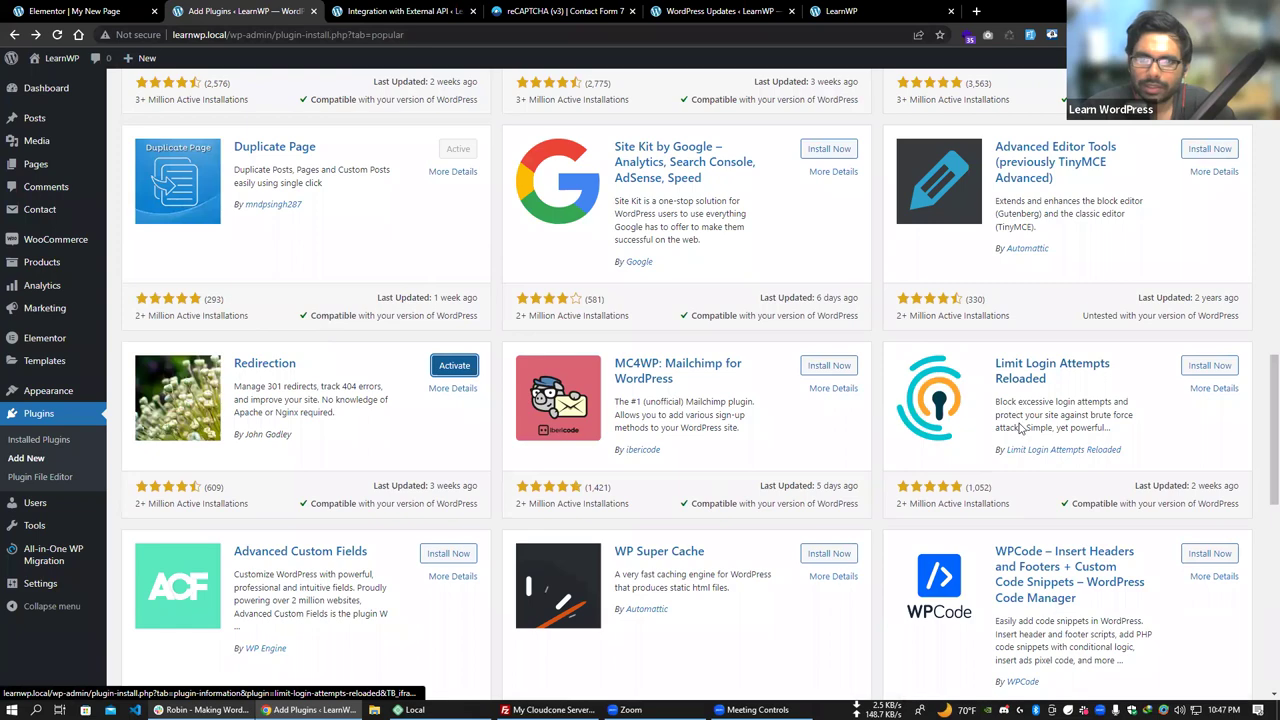
scroll(1020, 428, "up", 2)
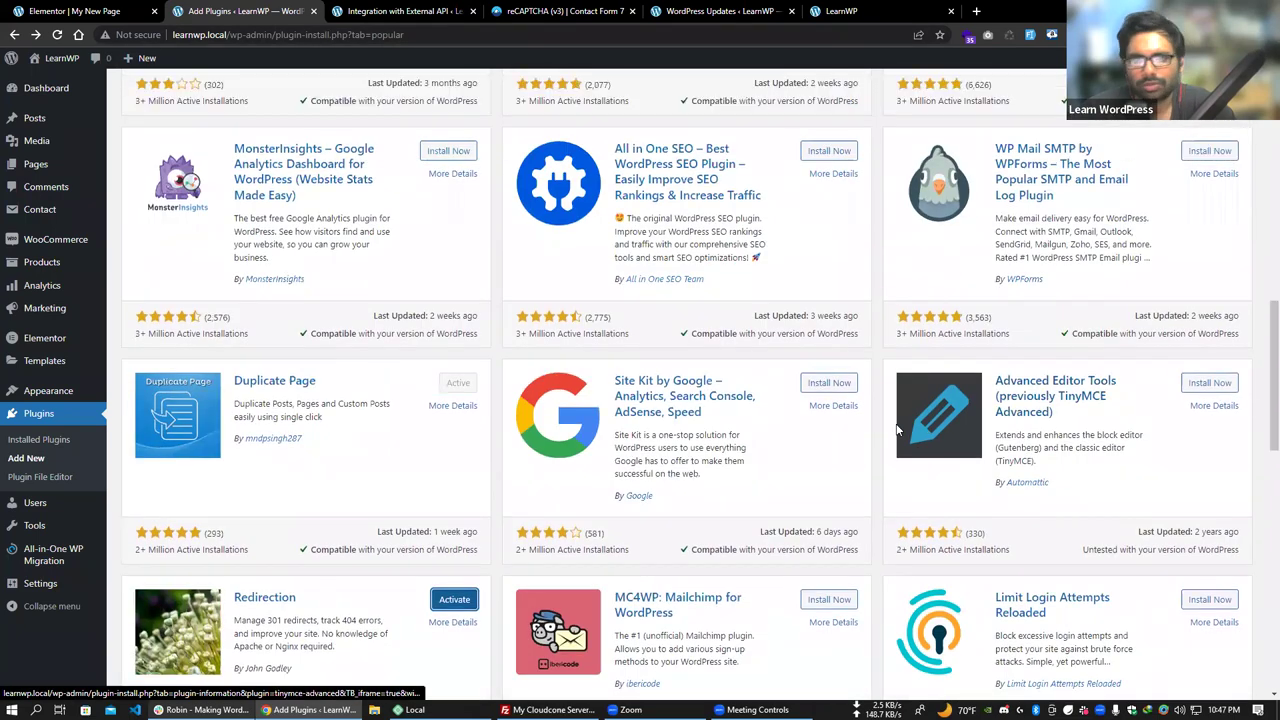
scroll(886, 434, "up", 2)
Activate the installed Redirection plugin.
scroll(840, 443, "down", 4)
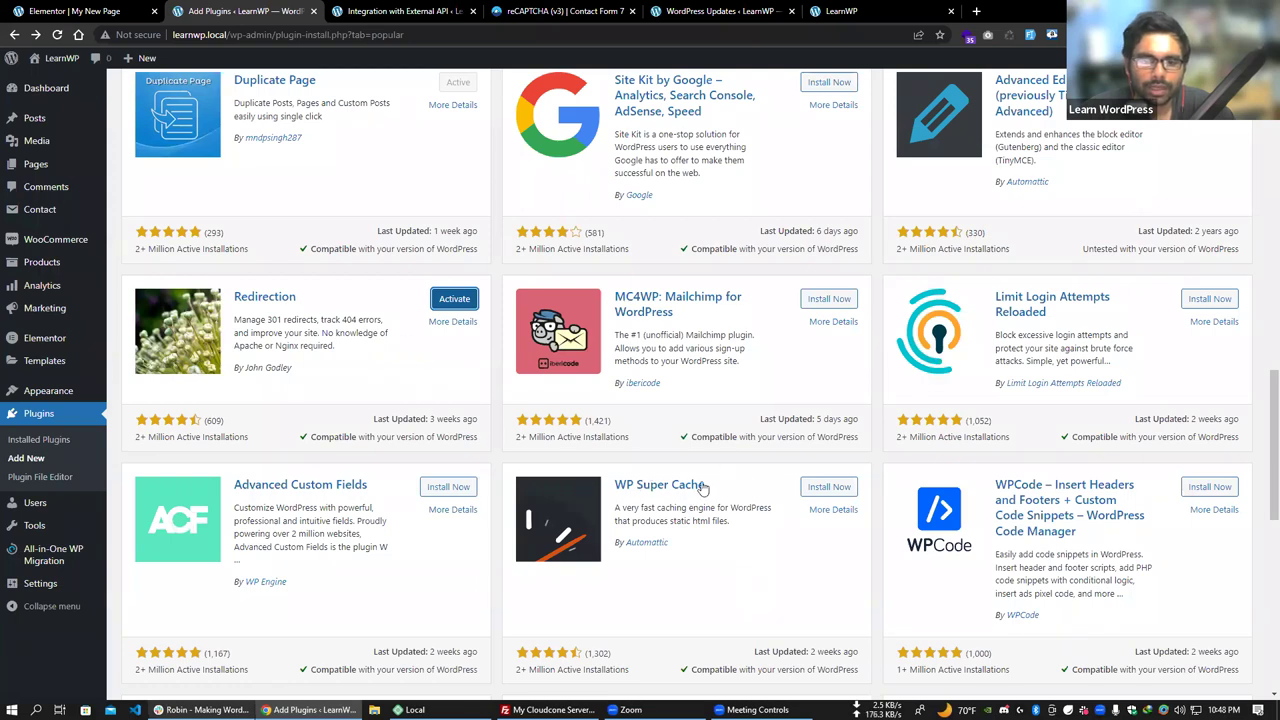
scroll(408, 320, "up", 1)
left_click(450, 368)
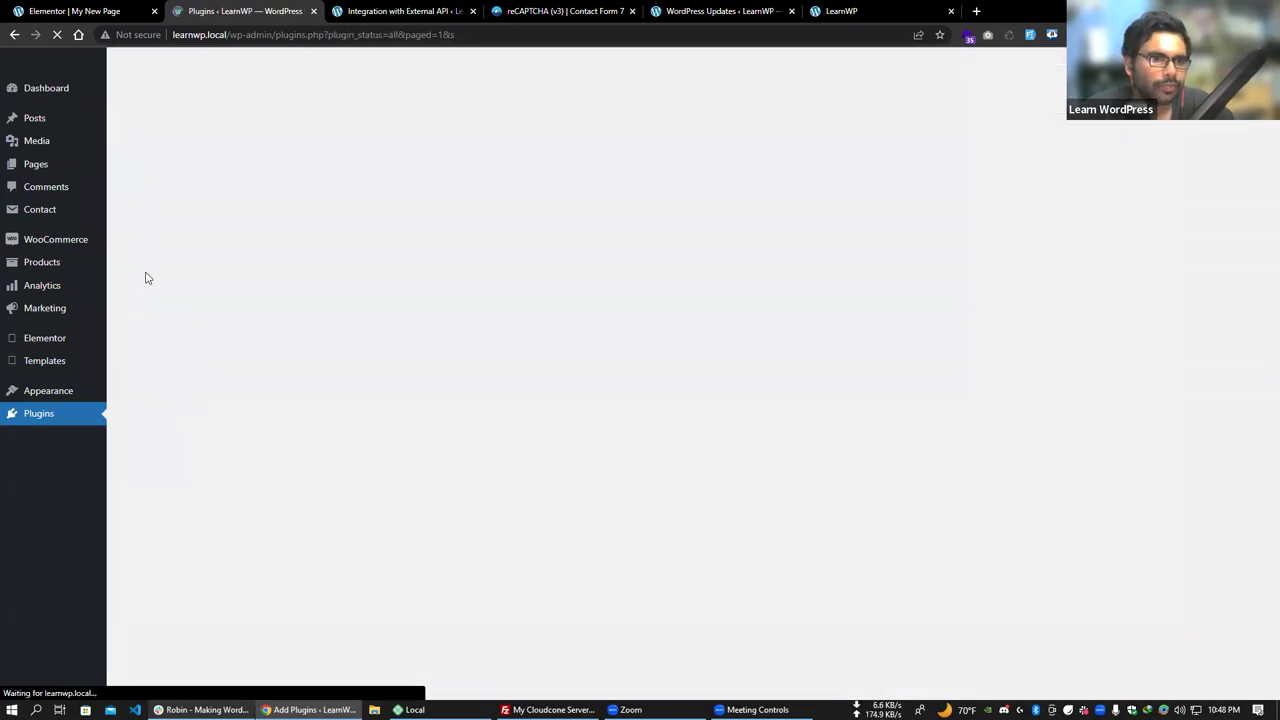
Look through the installed plugins and the available admin tools, and open the list of all posts.
scroll(248, 350, "down", 3)
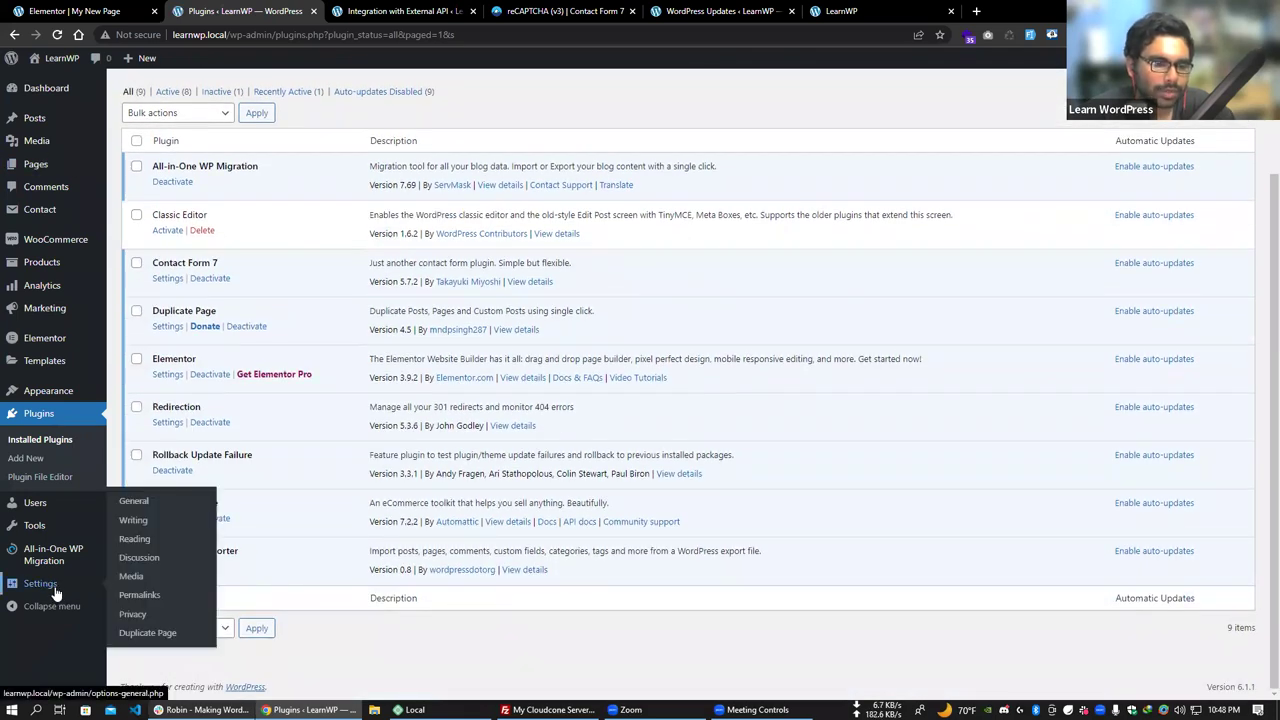
mouse_move(52, 584)
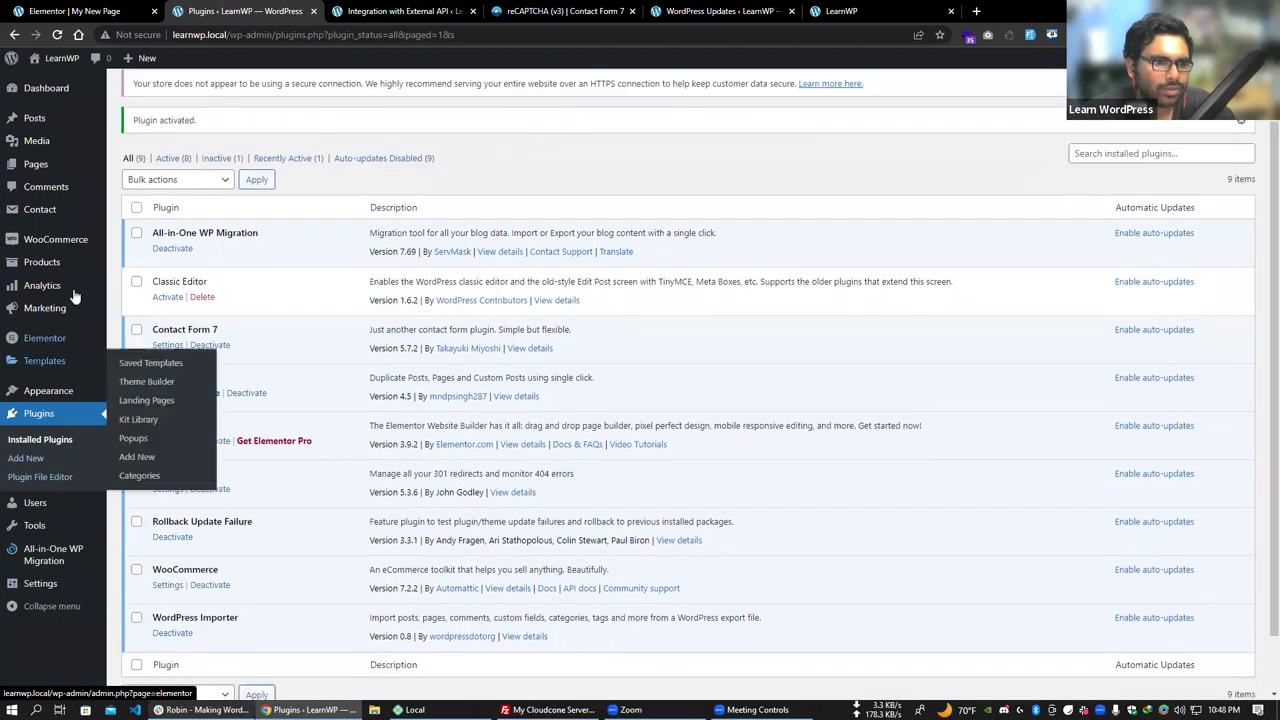
mouse_move(45, 530)
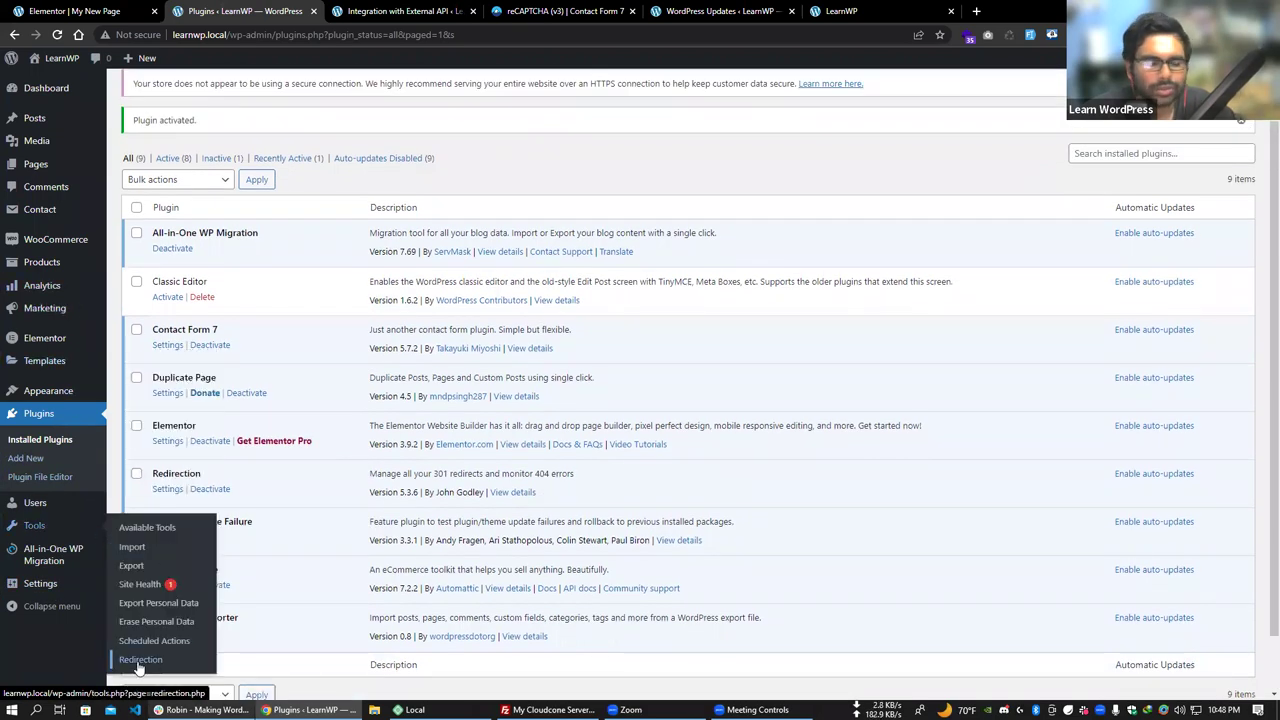
scroll(57, 300, "up", 2)
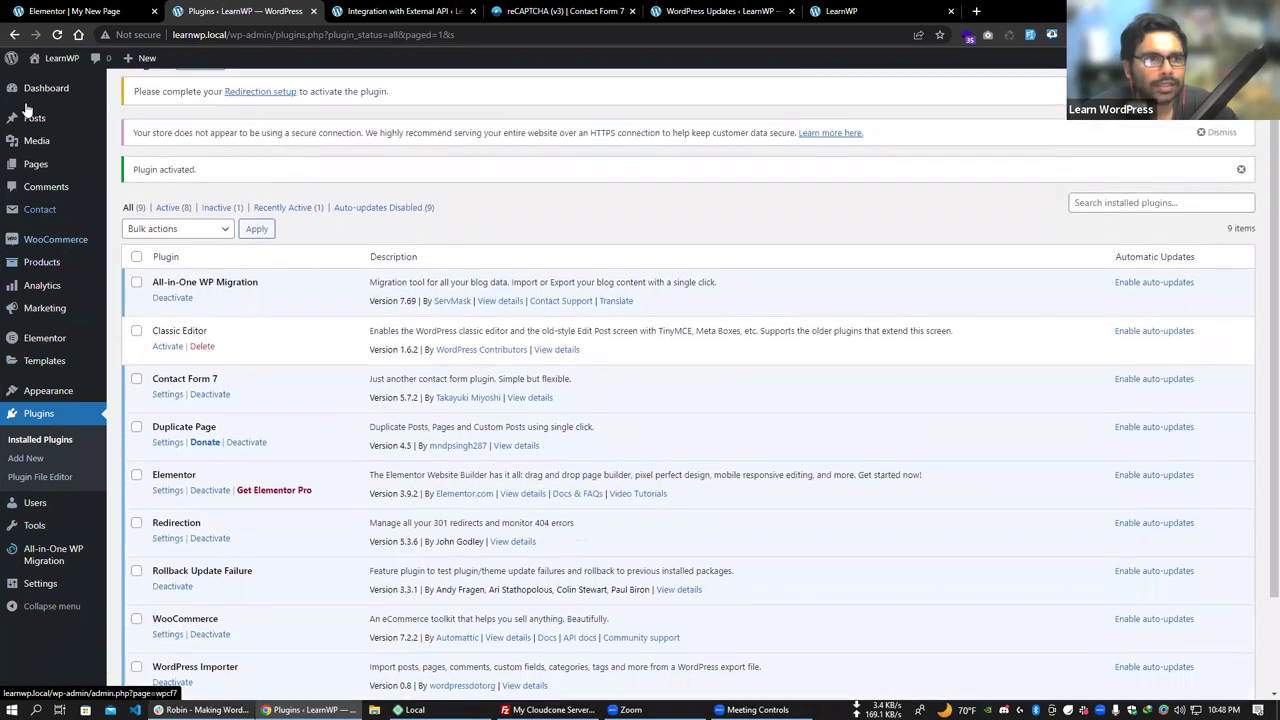
mouse_move(51, 116)
left_click(139, 124)
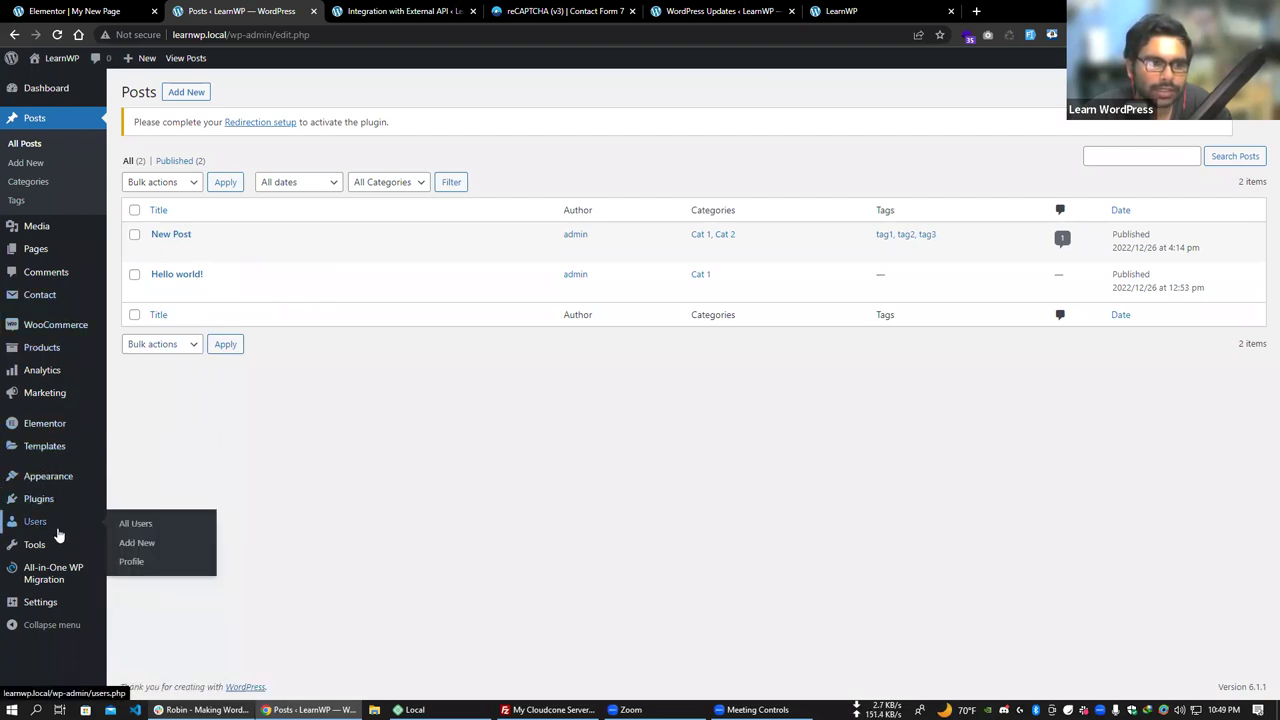
Open the Redirection tool page in a new browser tab and switch to it.
mouse_move(40, 602)
mouse_move(34, 544)
middle_click(140, 632)
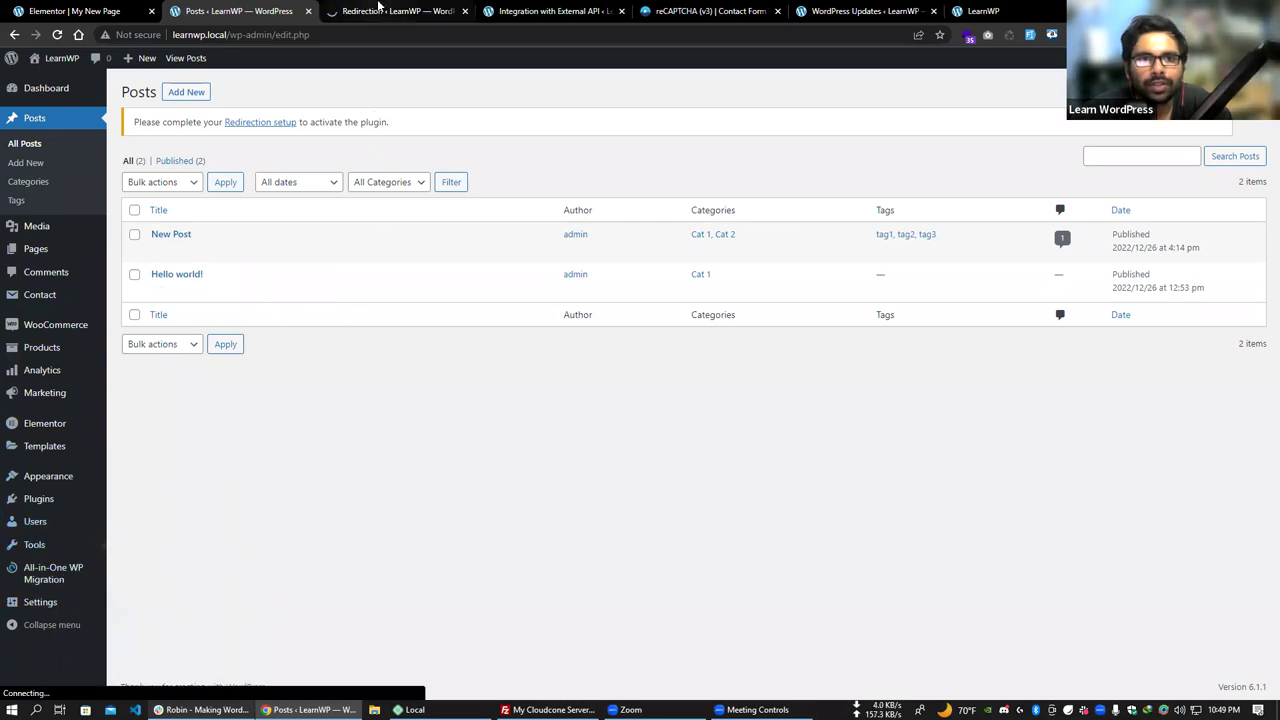
left_click(395, 11)
Run Redirection's guided setup with the default basic options, through to the end of its installation.
scroll(520, 523, "down", 1)
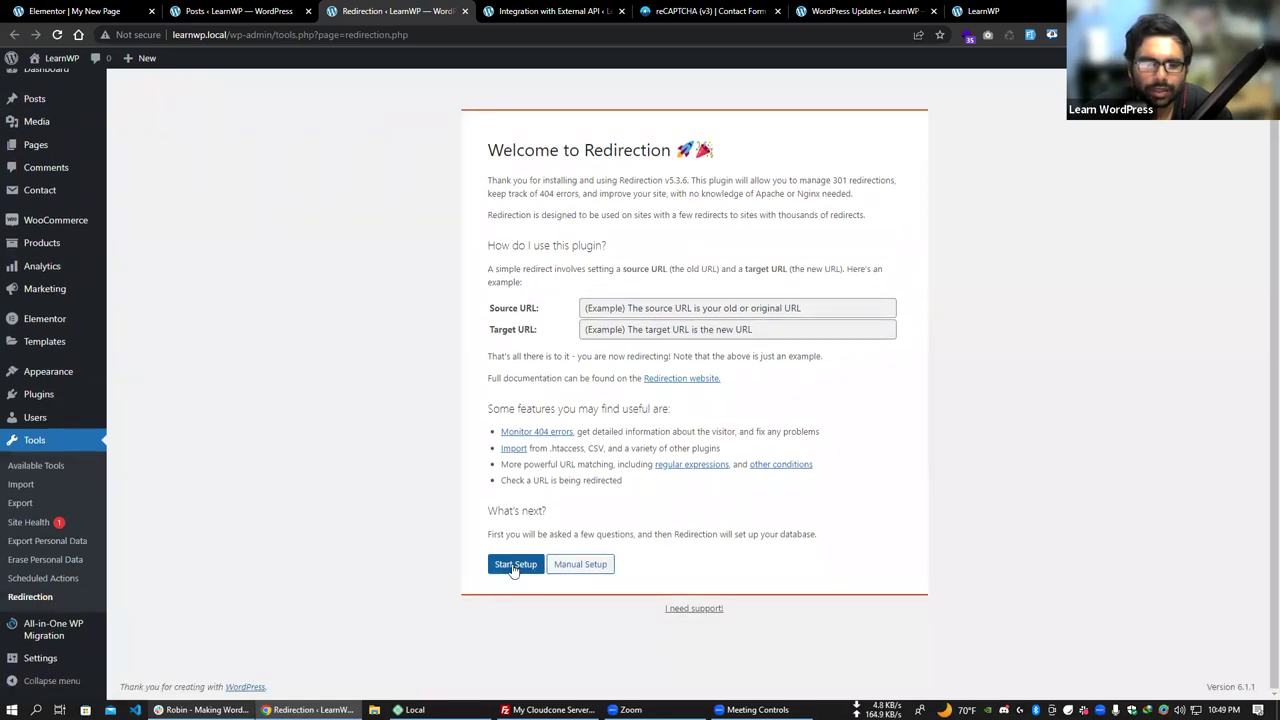
left_click(512, 567)
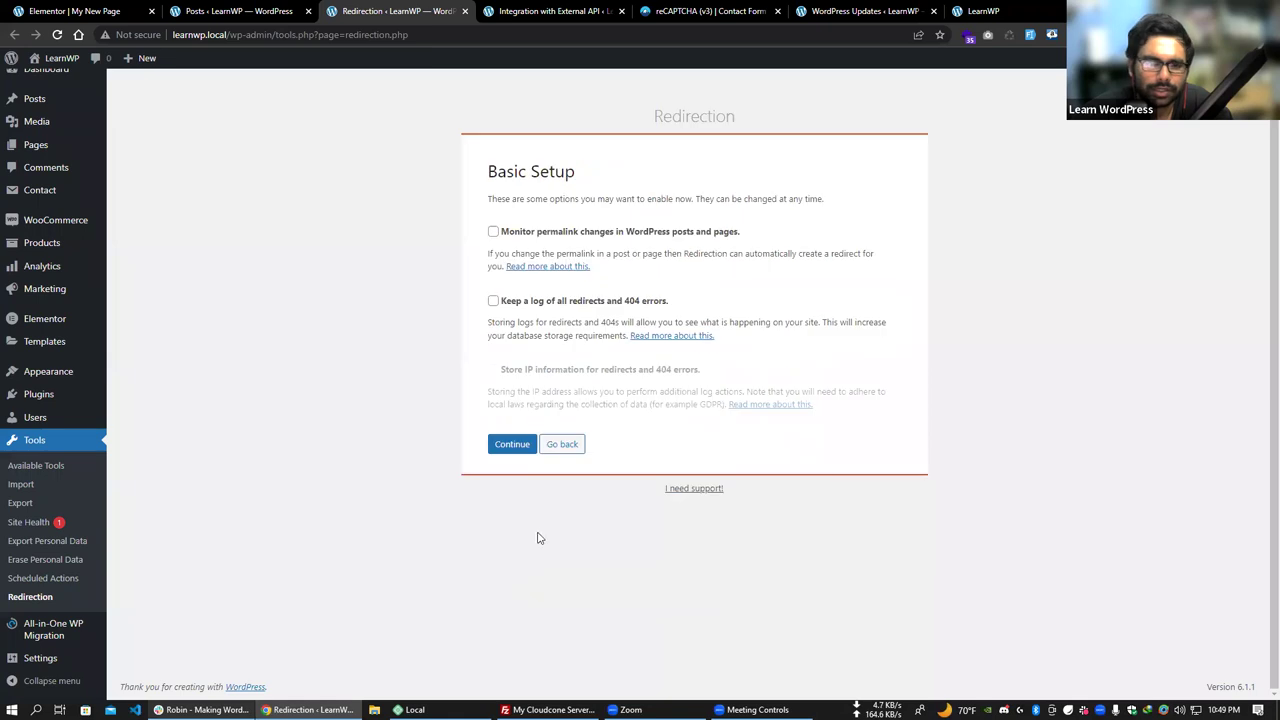
left_click(512, 444)
left_click(526, 364)
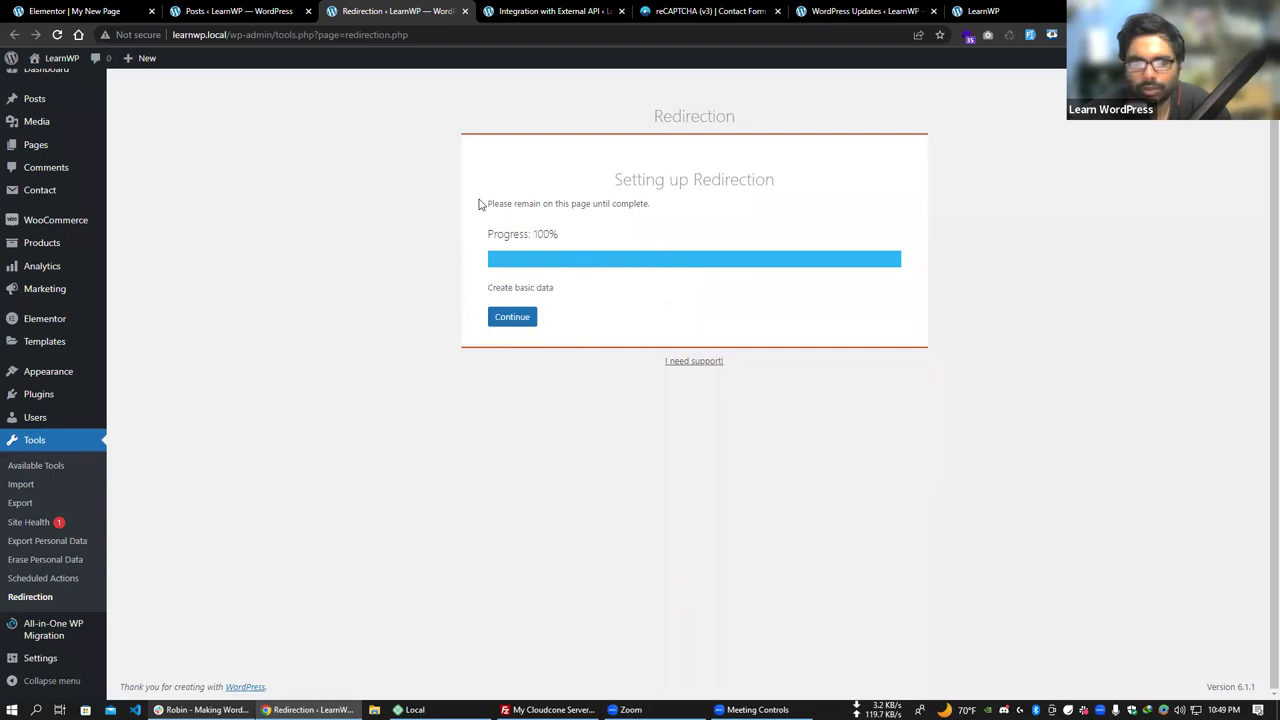
left_click(510, 317)
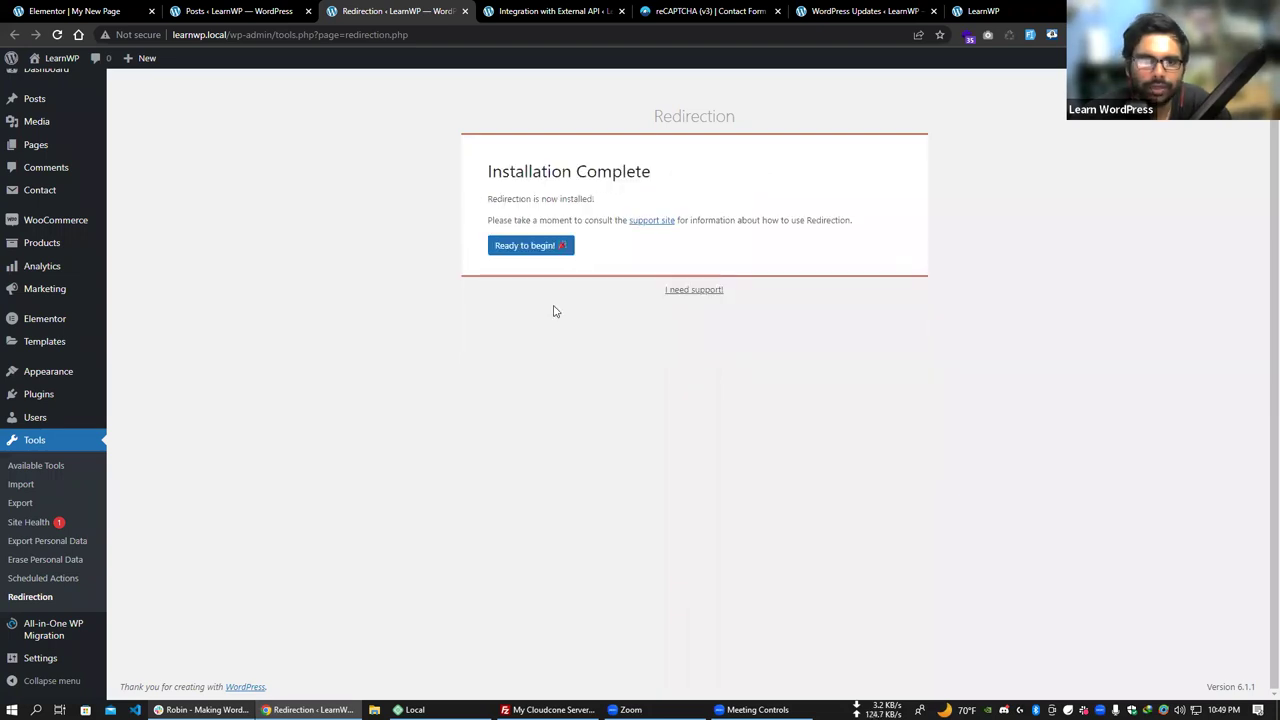
left_click(521, 246)
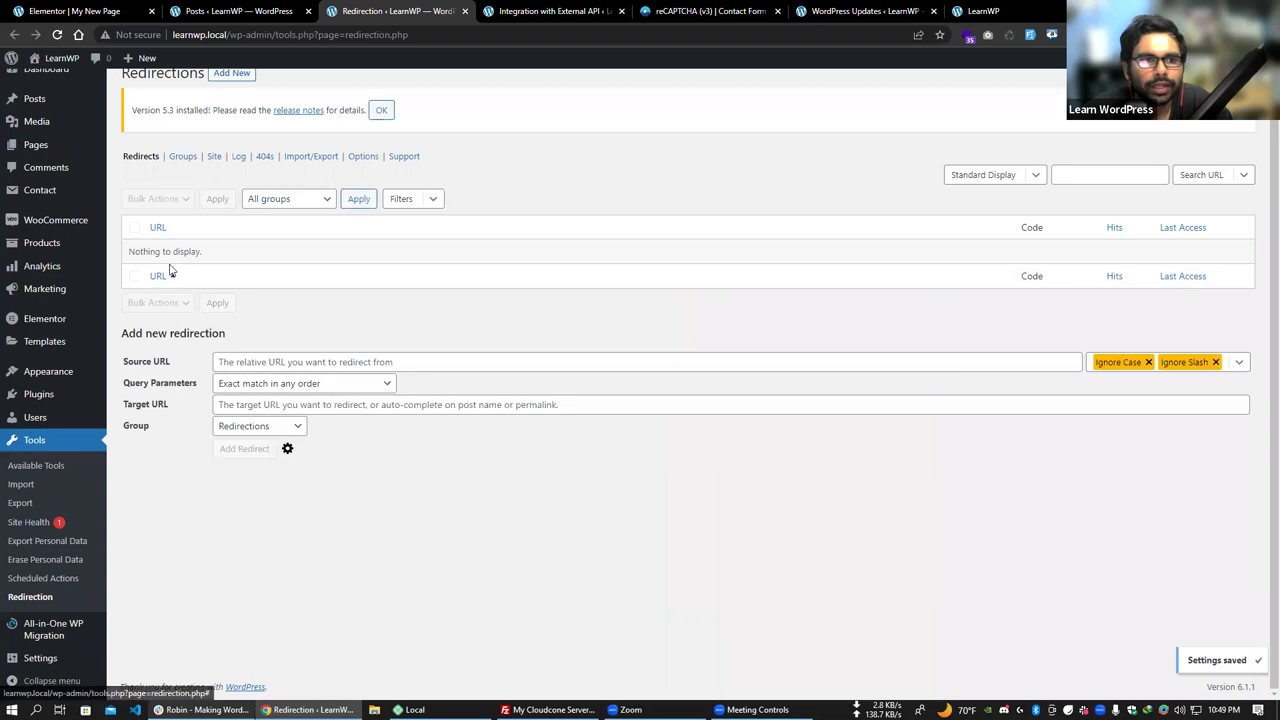
left_click(230, 358)
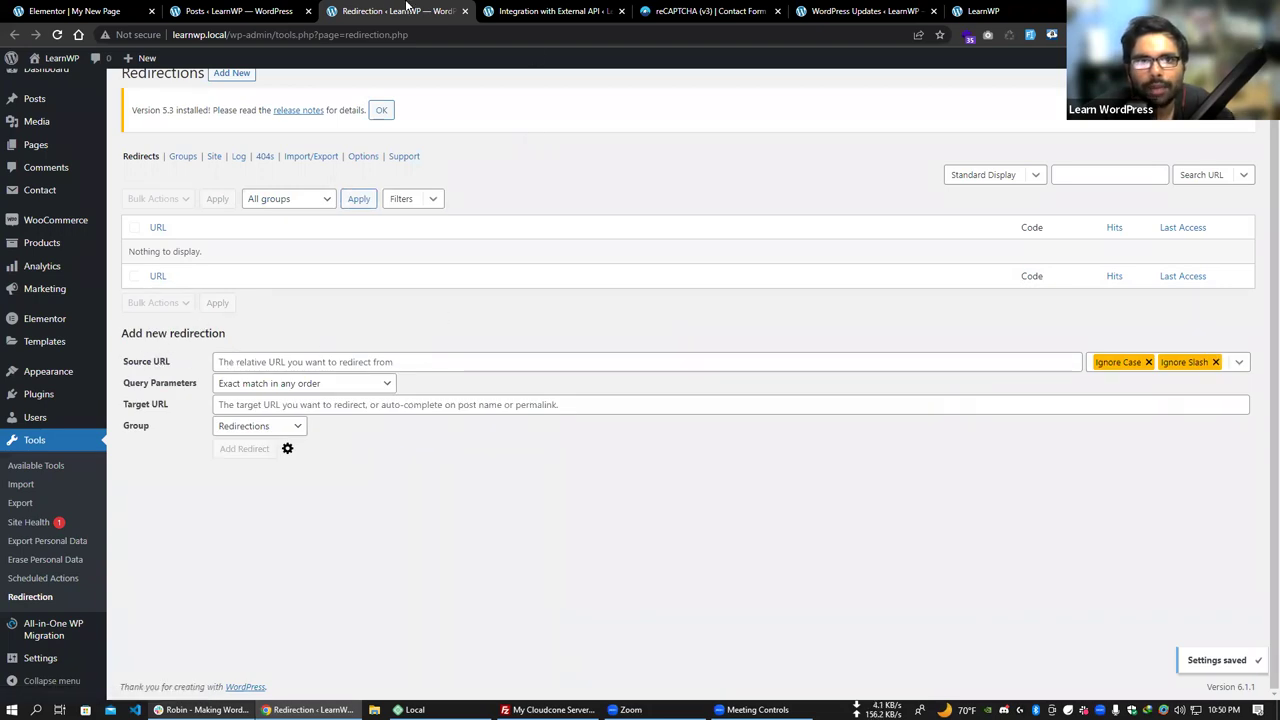
left_click(257, 9)
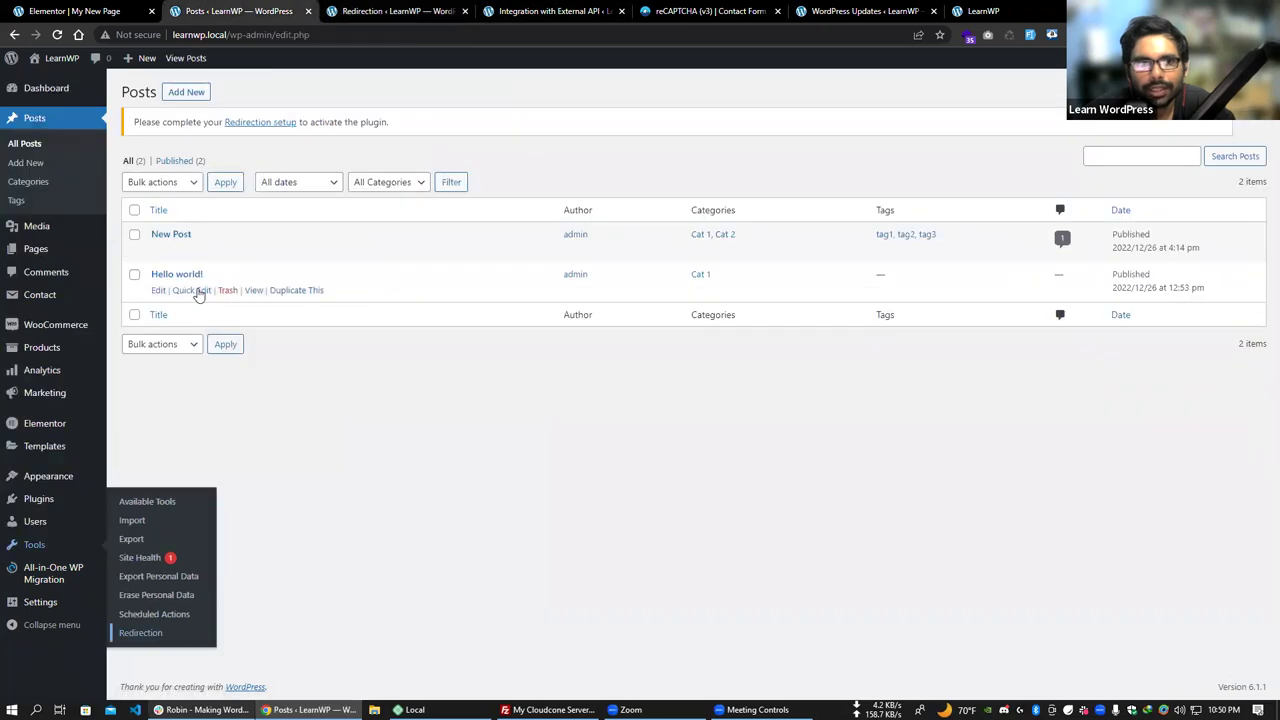
right_click(254, 290)
left_click(314, 366)
left_click(388, 10)
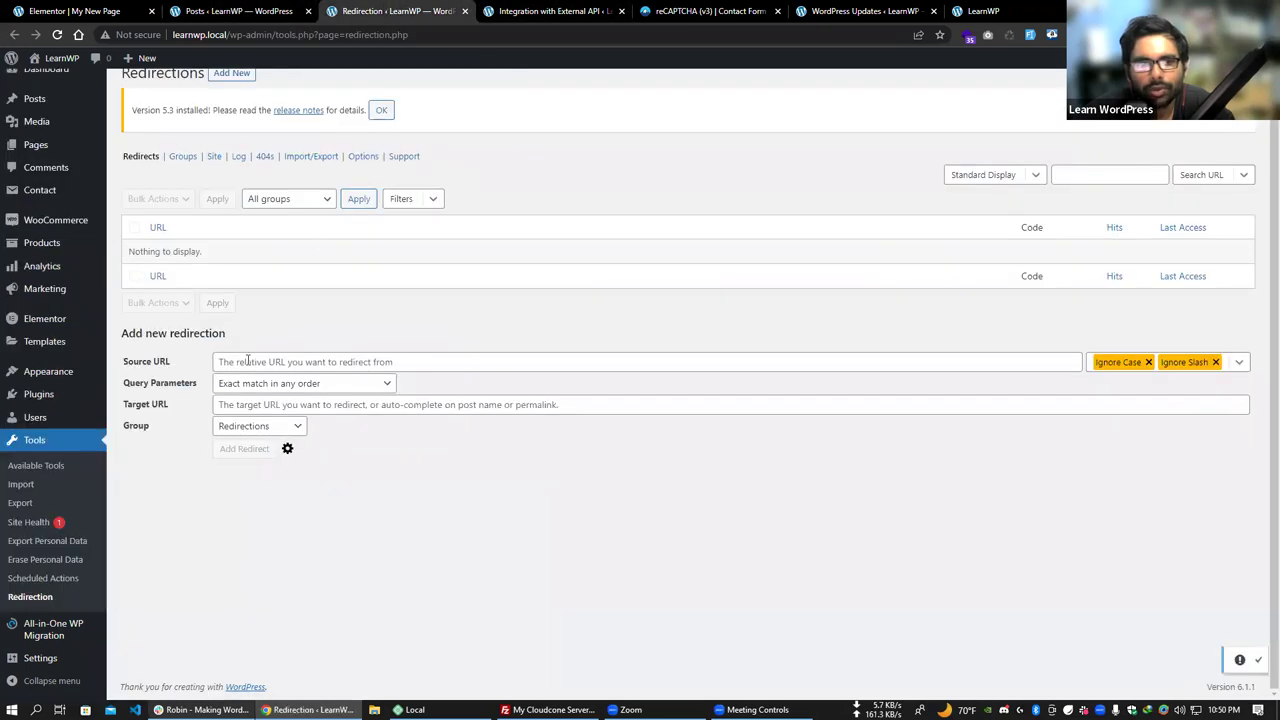
left_click(243, 362)
key("ctrl+v")
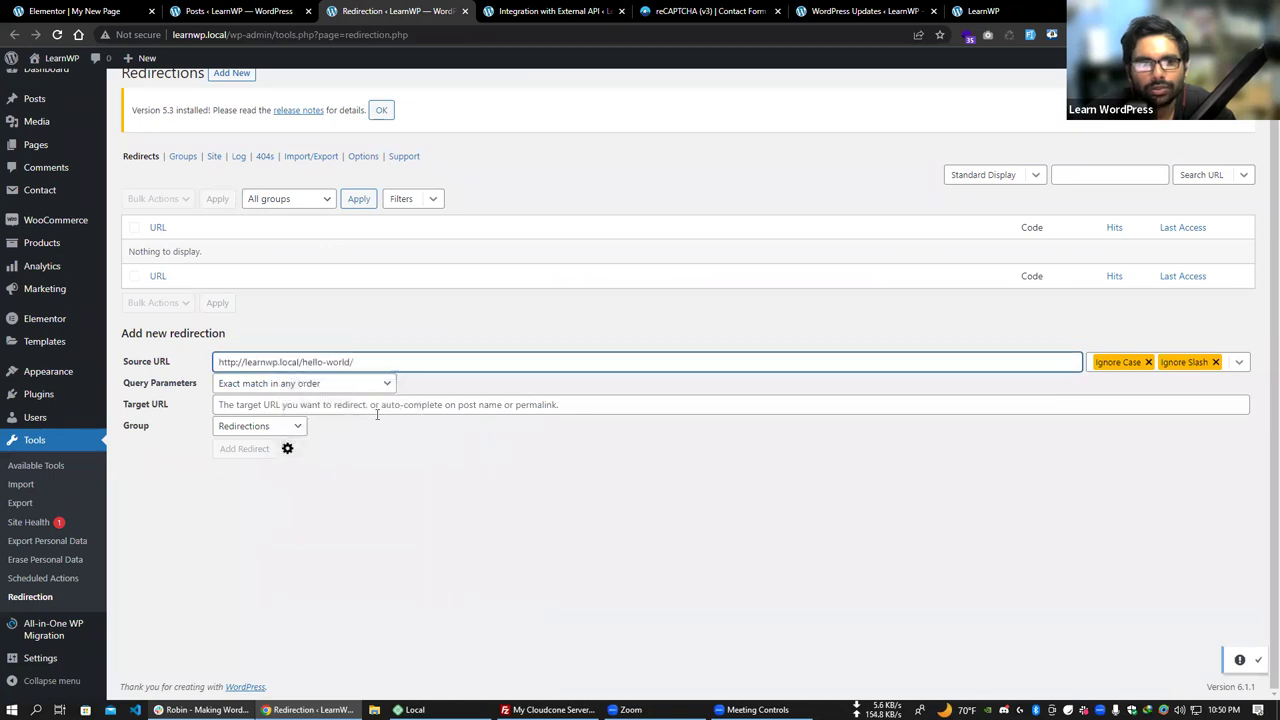
Look over the query parameter, target URL and group settings of the new redirection.
left_click(528, 503)
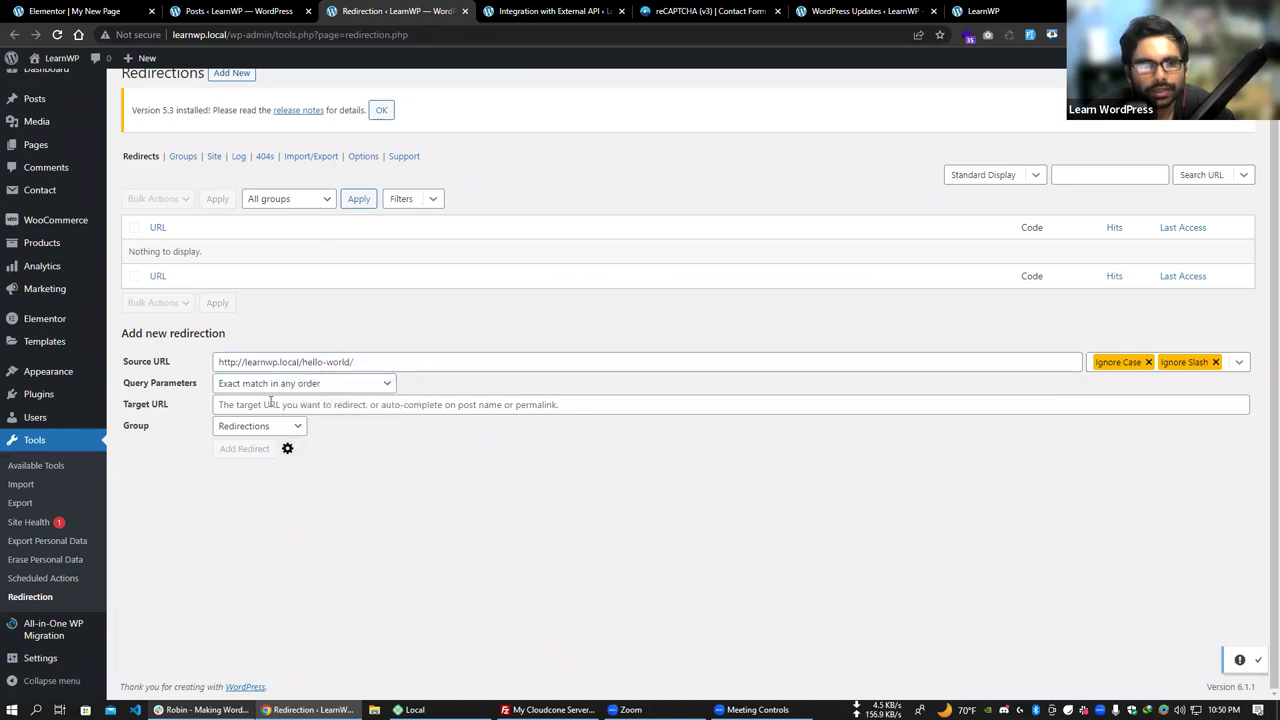
left_click(228, 428)
left_click(247, 404)
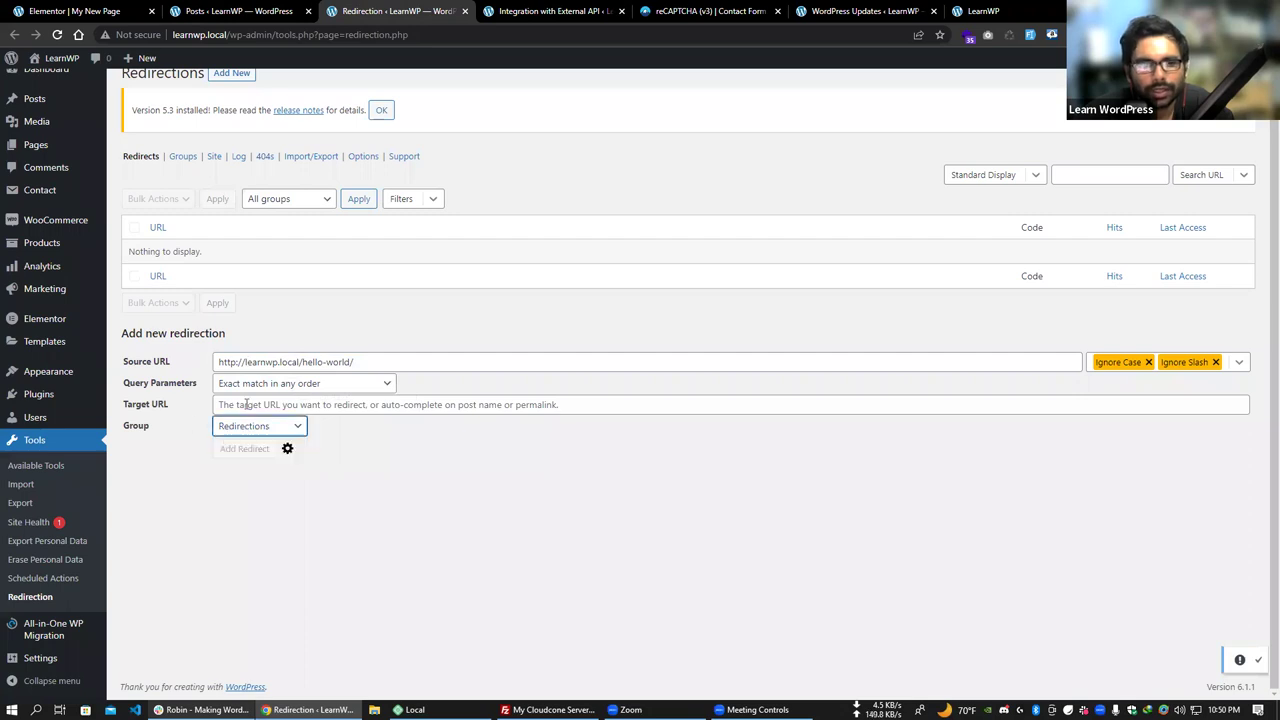
left_click(267, 384)
left_click(270, 386)
left_click(269, 405)
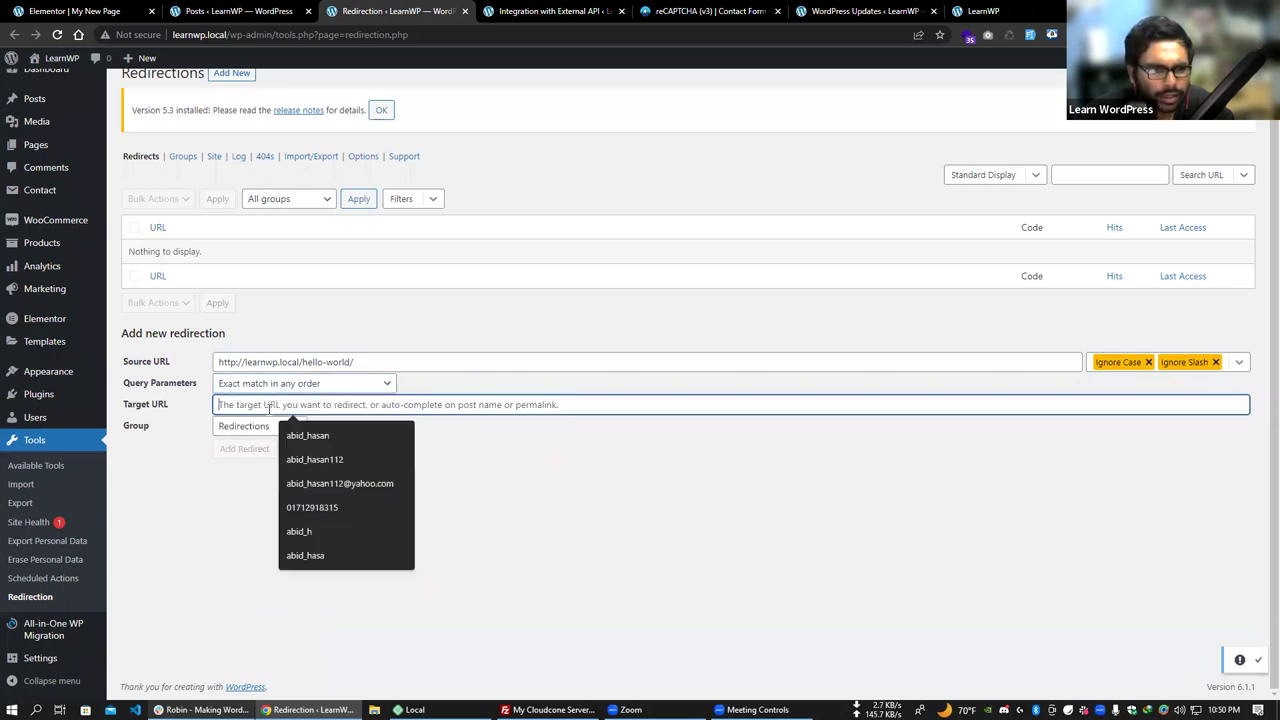
left_click(494, 480)
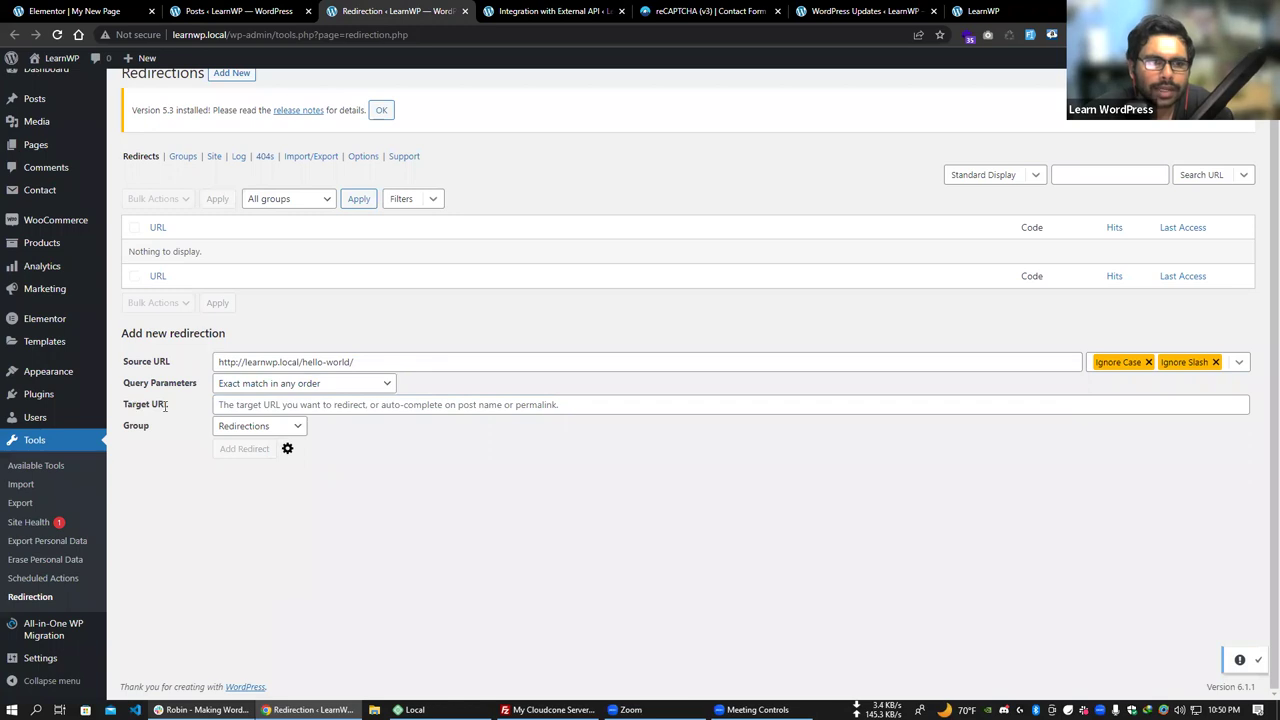
left_click_drag(360, 362, 214, 362)
left_click(232, 11)
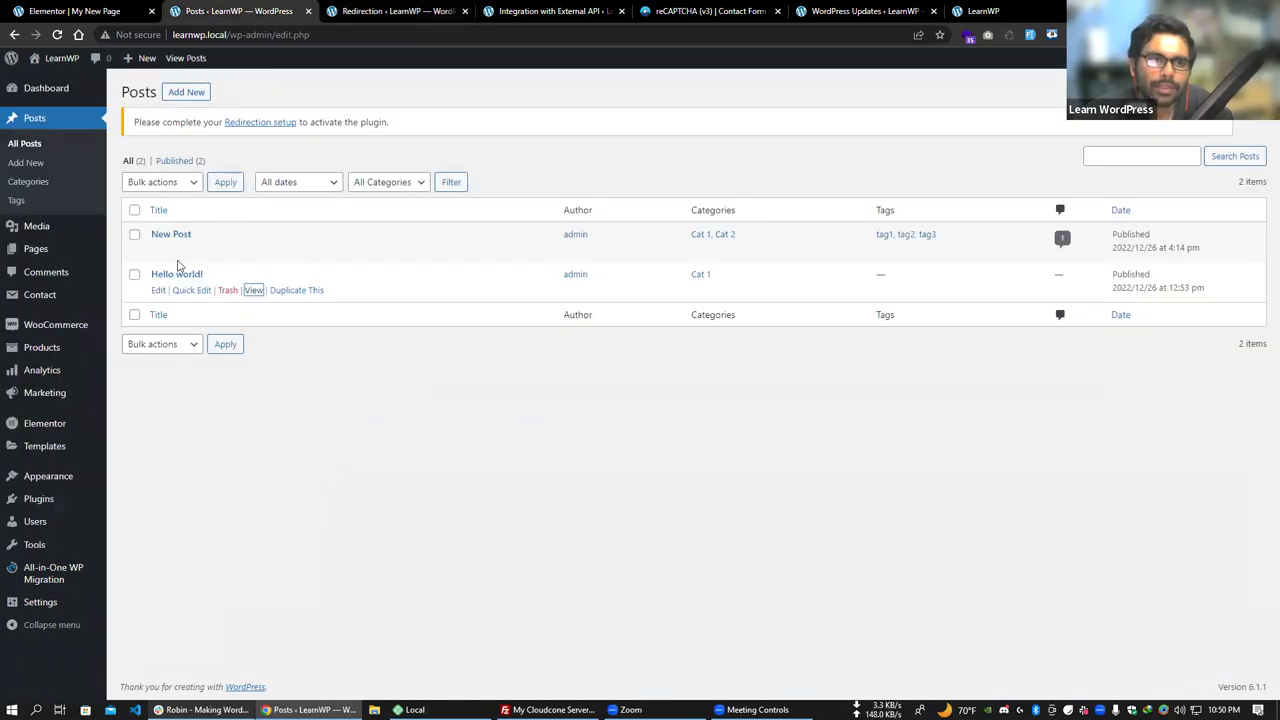
left_click(392, 11)
left_click(271, 405)
key("ctrl+v")
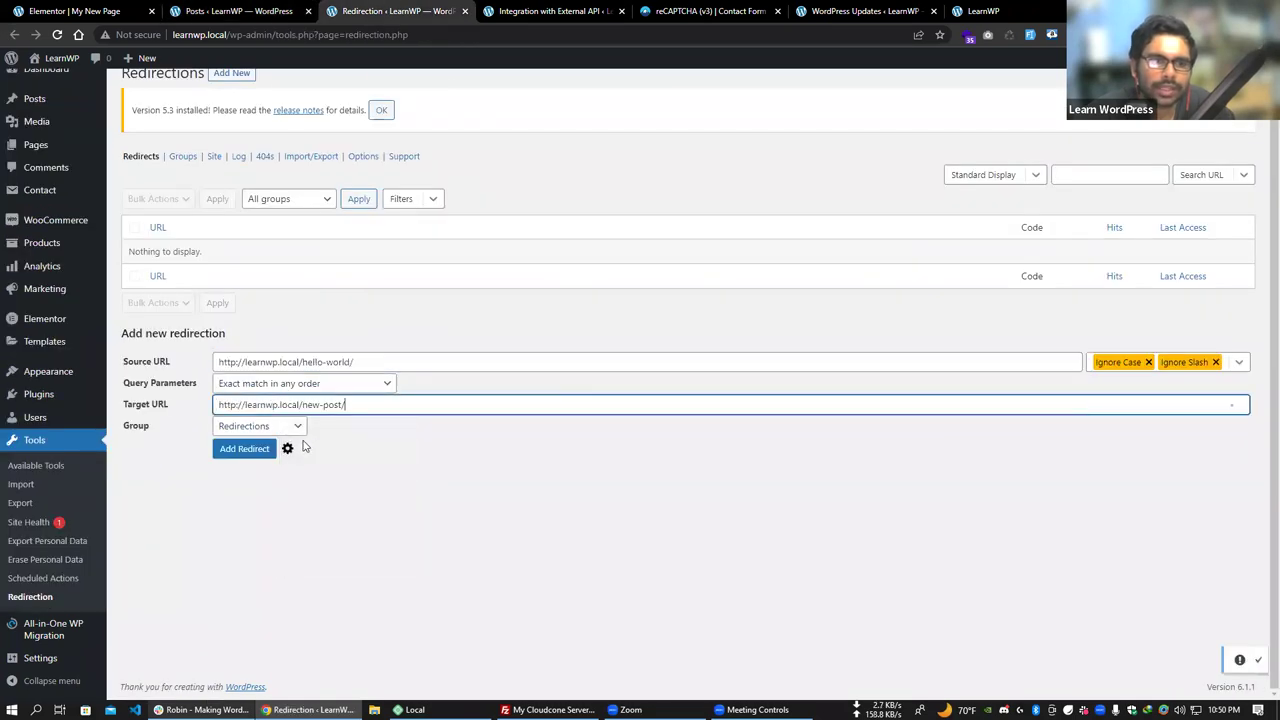
Review the group choices and advanced options, keep the defaults, and add the redirect.
left_click(287, 426)
left_click(286, 426)
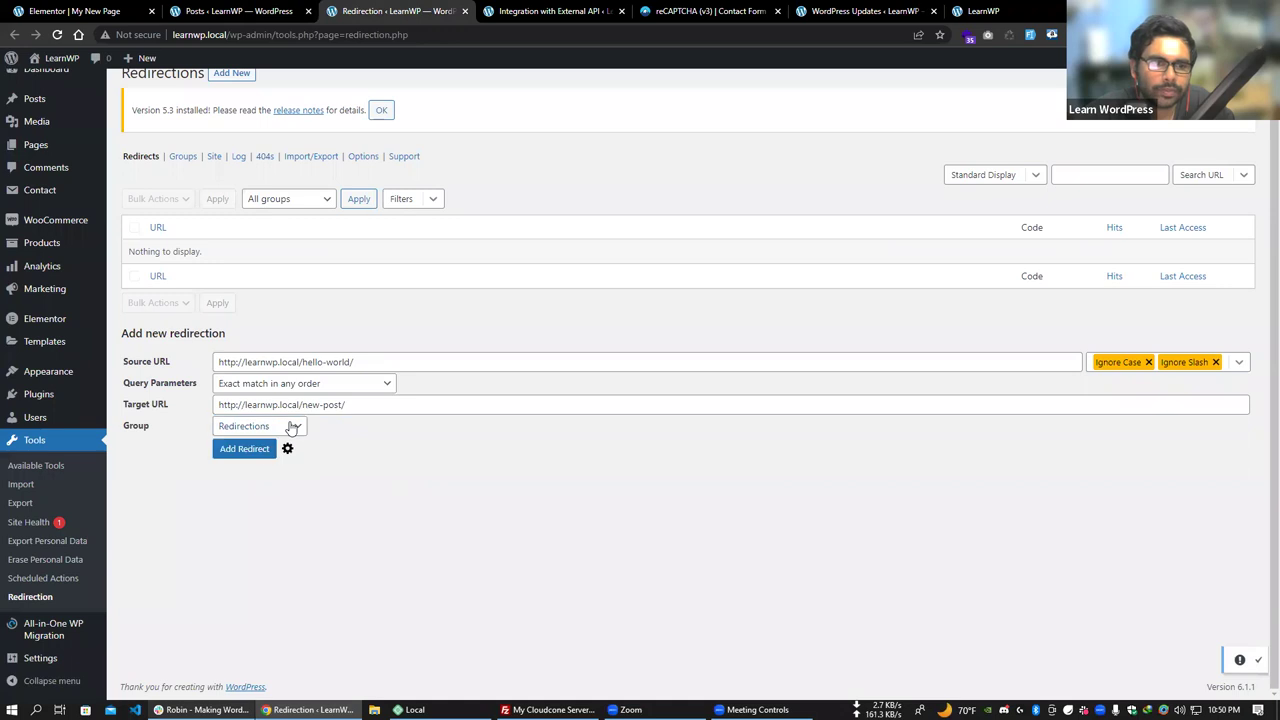
left_click(288, 450)
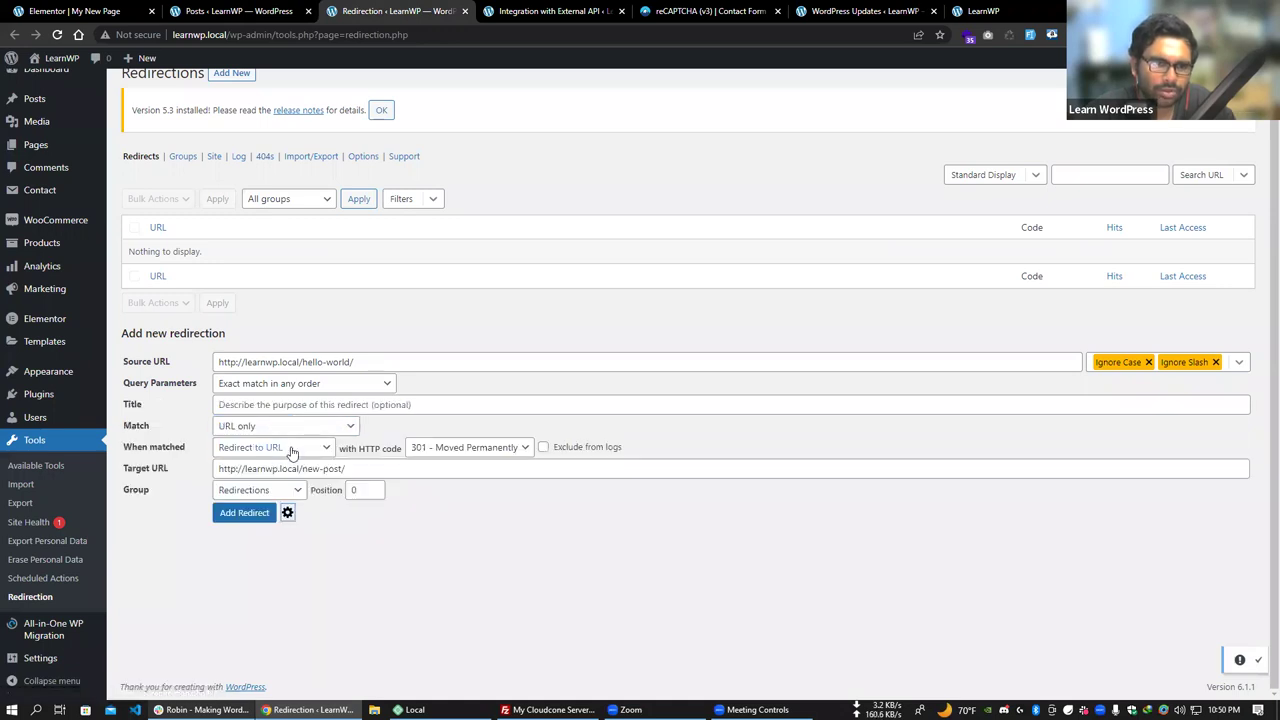
left_click(287, 513)
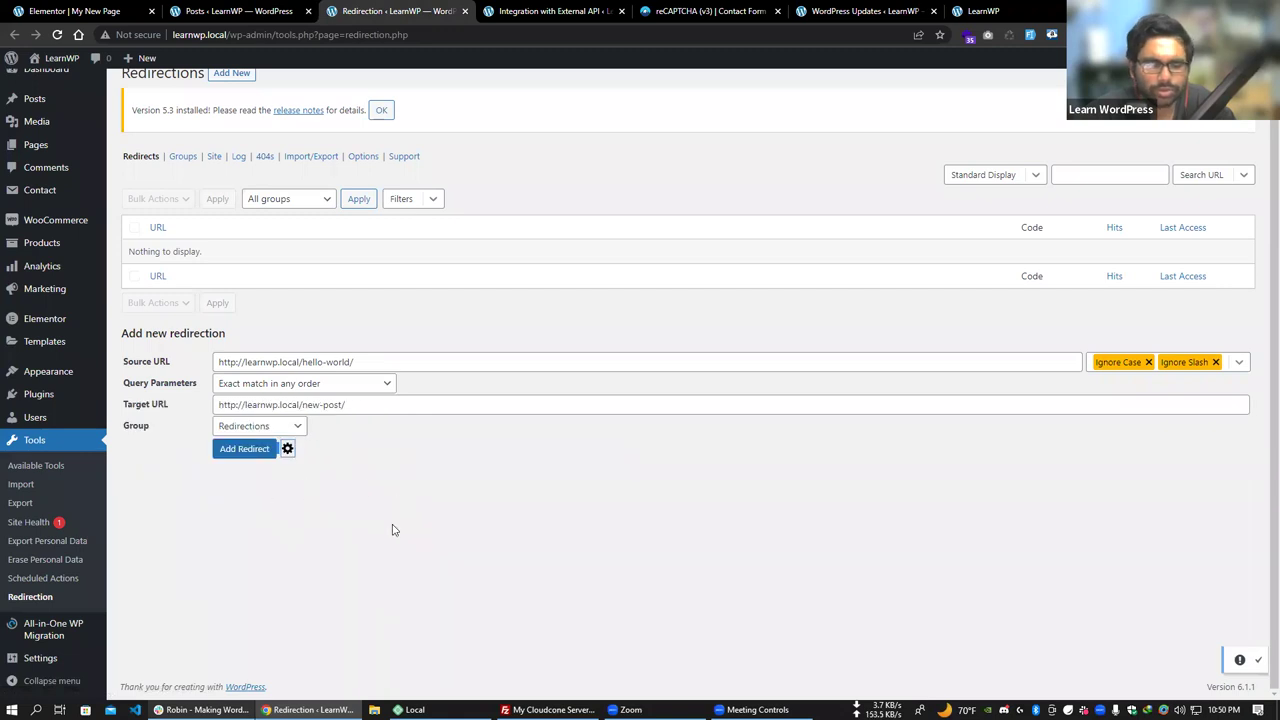
left_click(242, 452)
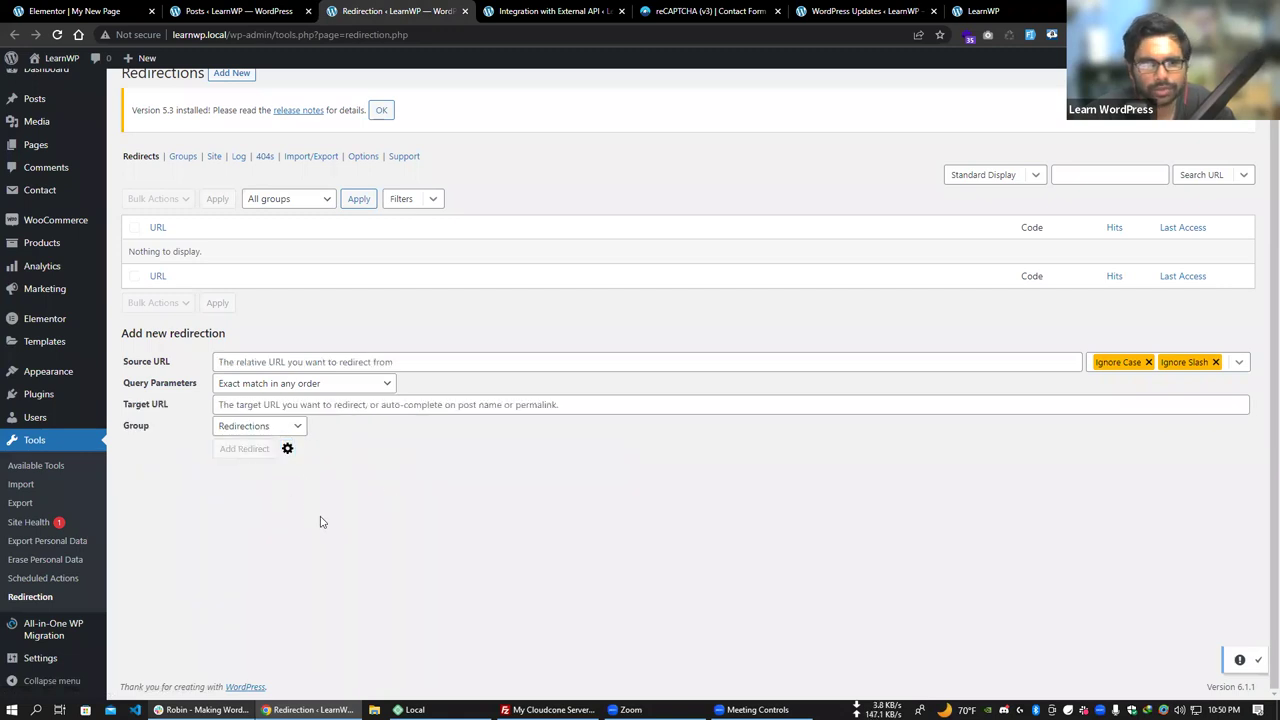
Run the redirect check on the saved /hello-world/ entry, read its result and close it.
scroll(445, 400, "up", 1)
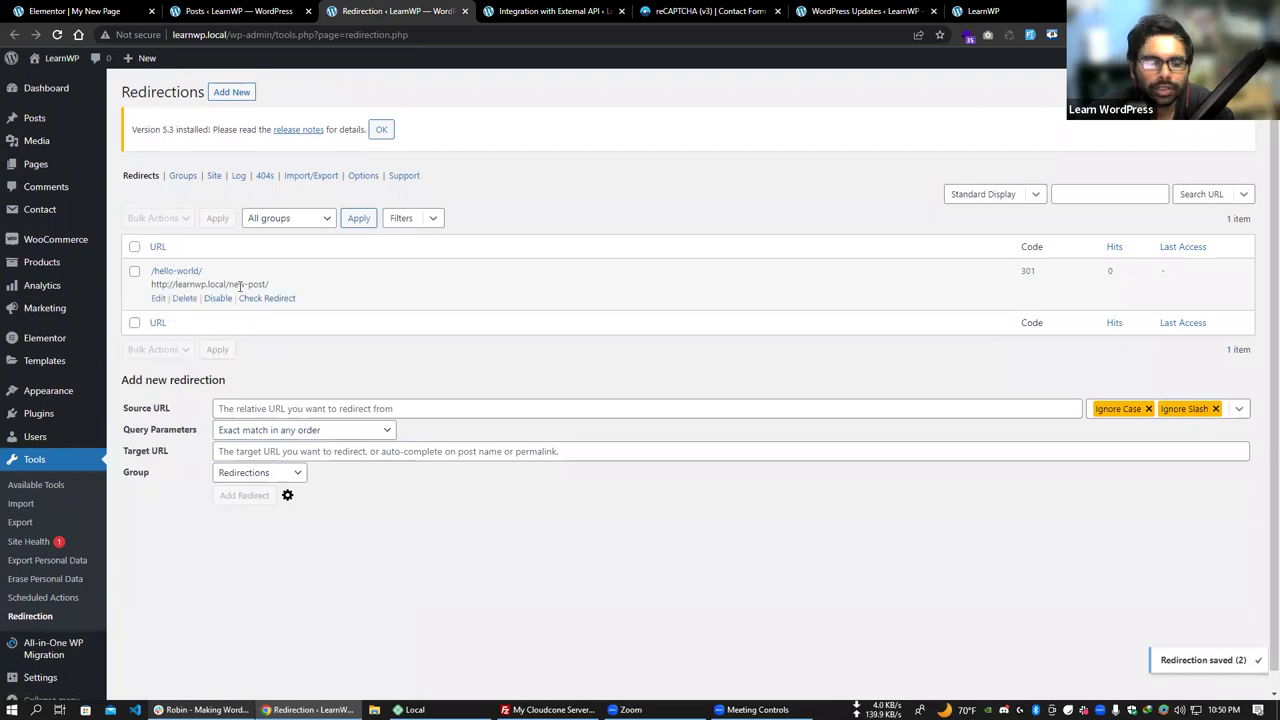
left_click(262, 299)
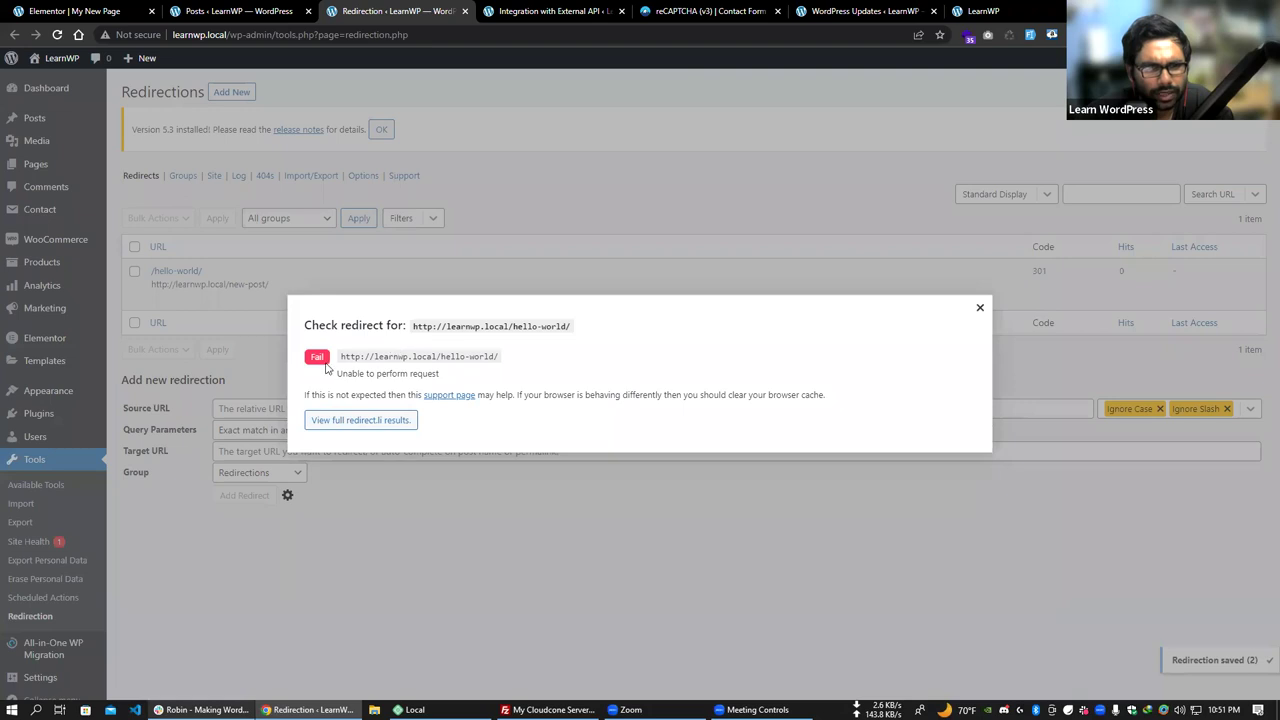
left_click_drag(313, 395, 778, 416)
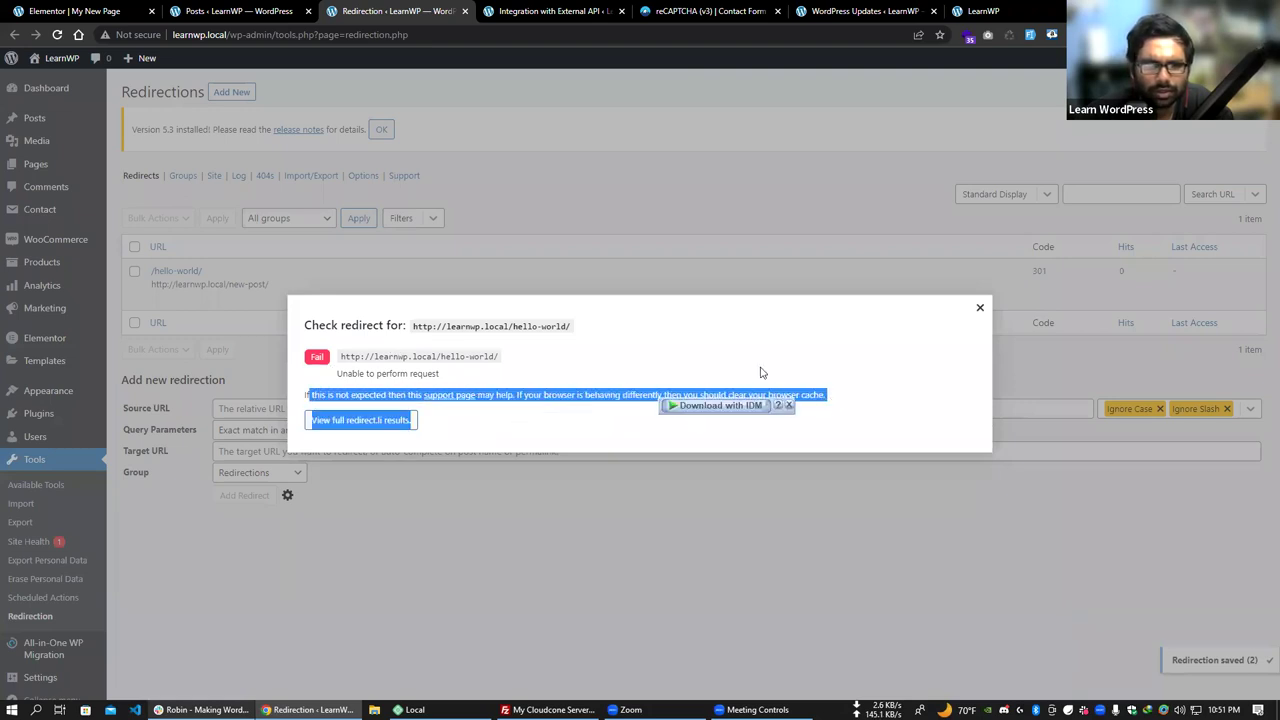
left_click(760, 372)
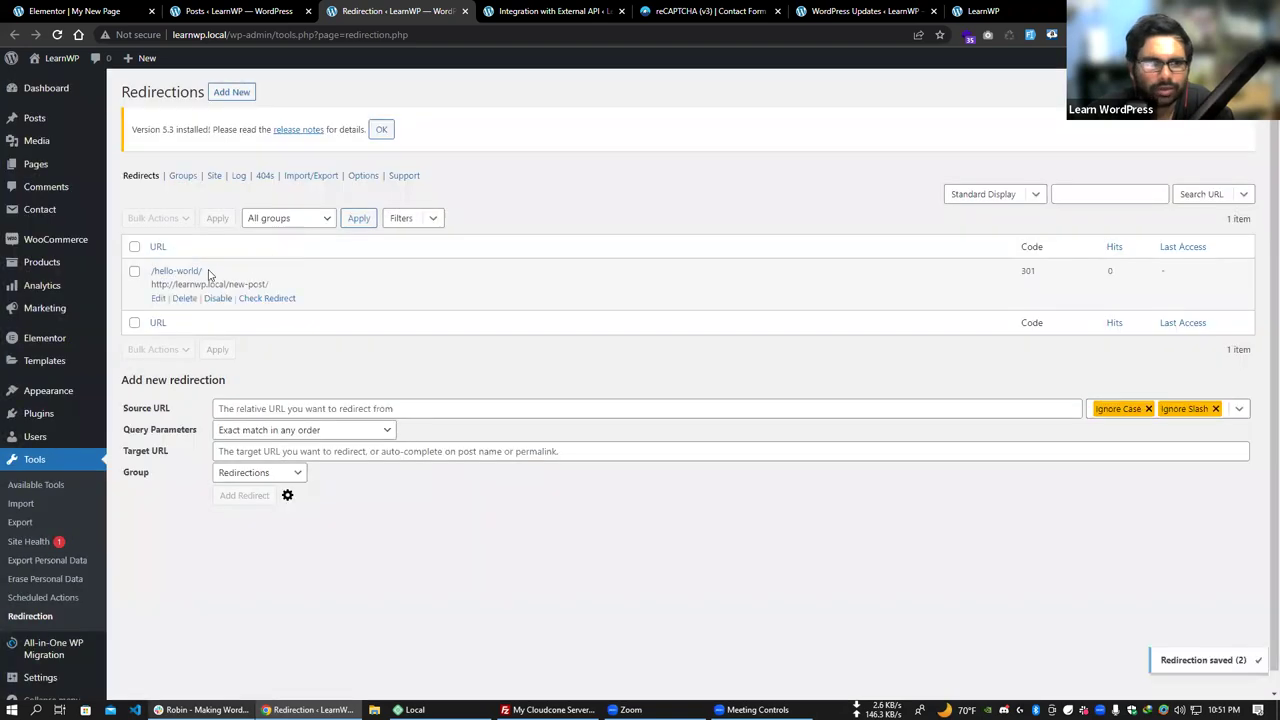
left_click(331, 249)
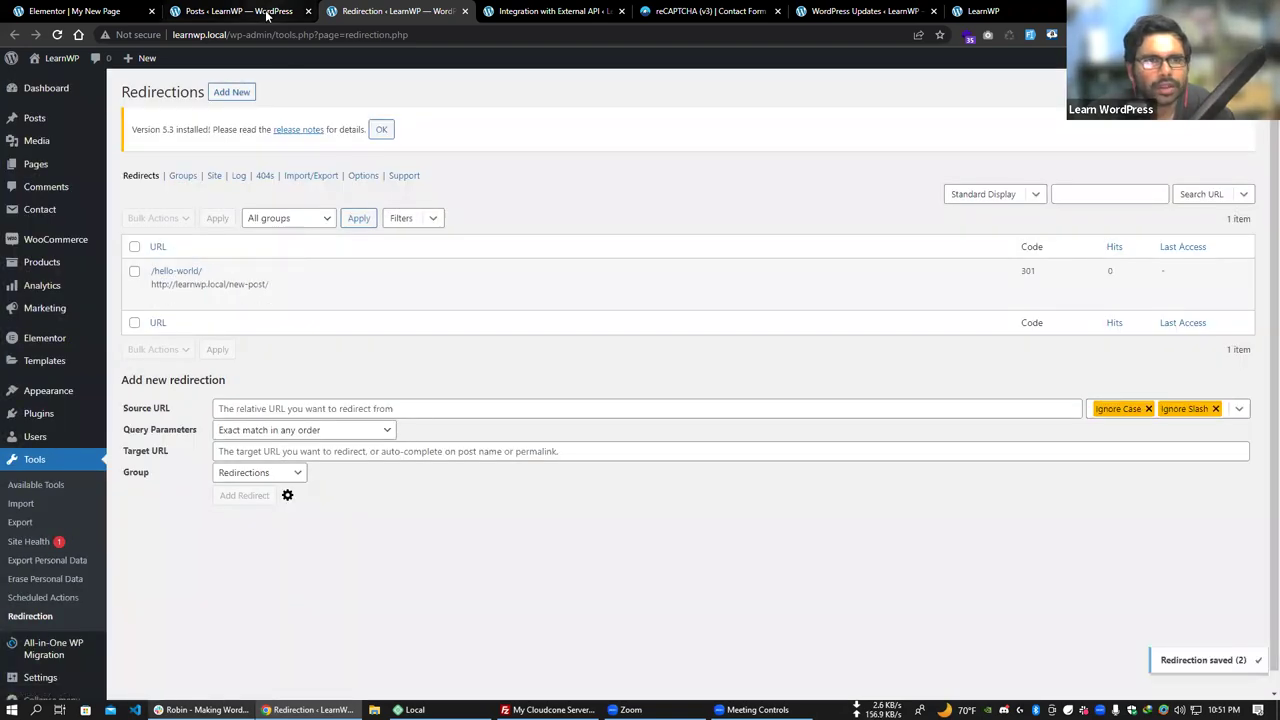
Copy the Hello world! post's link, load it in a new incognito window and examine the address and page it leads to.
left_click(238, 11)
right_click(254, 290)
left_click(309, 370)
left_click(1268, 34)
left_click(1180, 95)
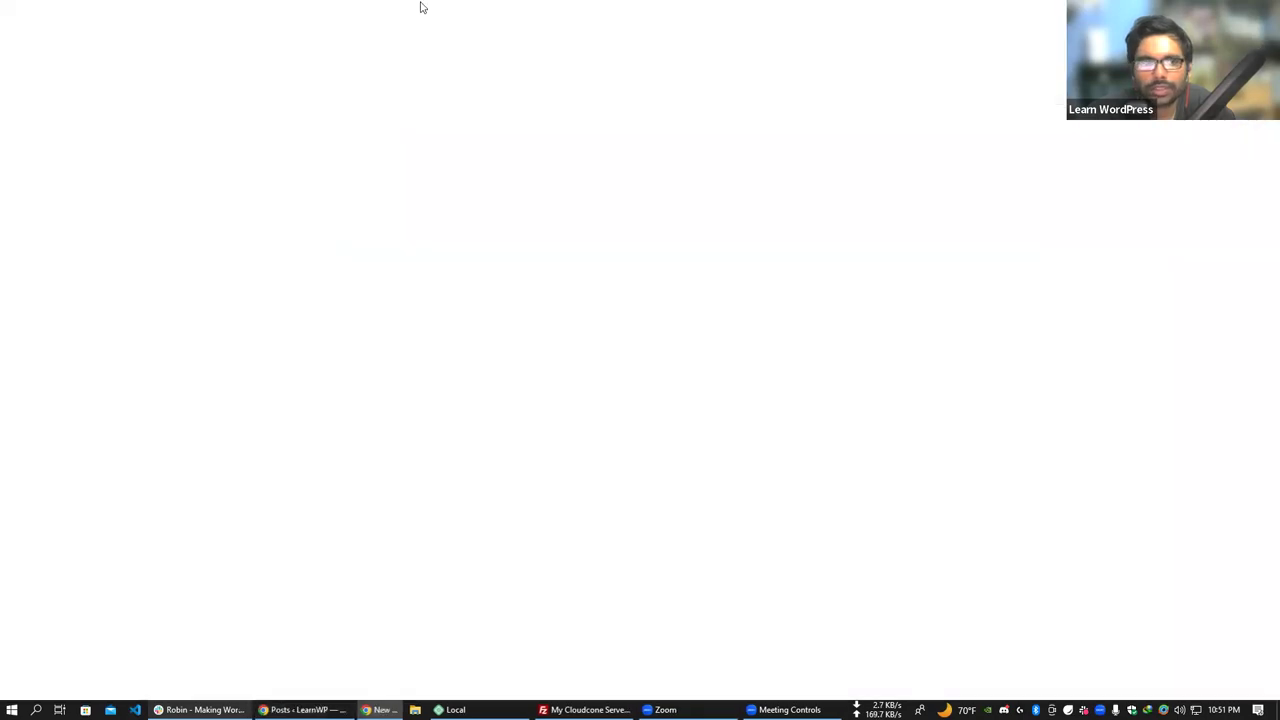
key("ctrl+v")
key("Return")
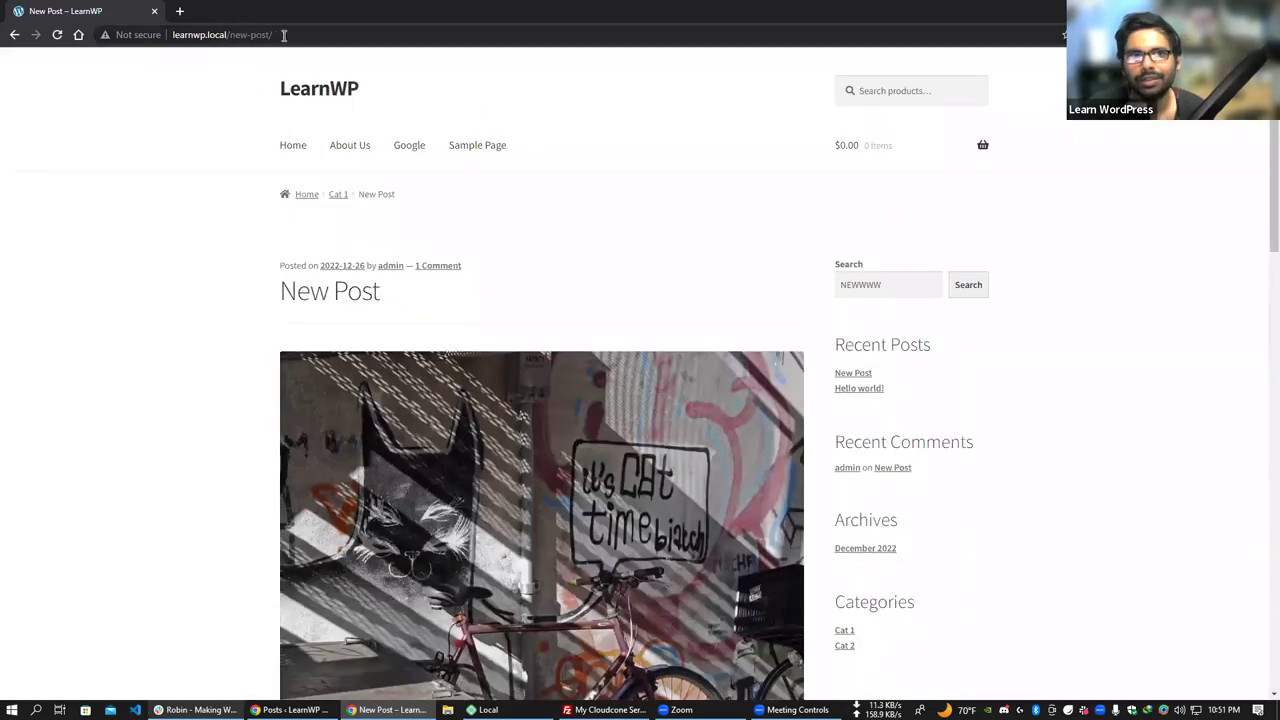
left_click_drag(280, 35, 231, 34)
scroll(438, 336, "down", 4)
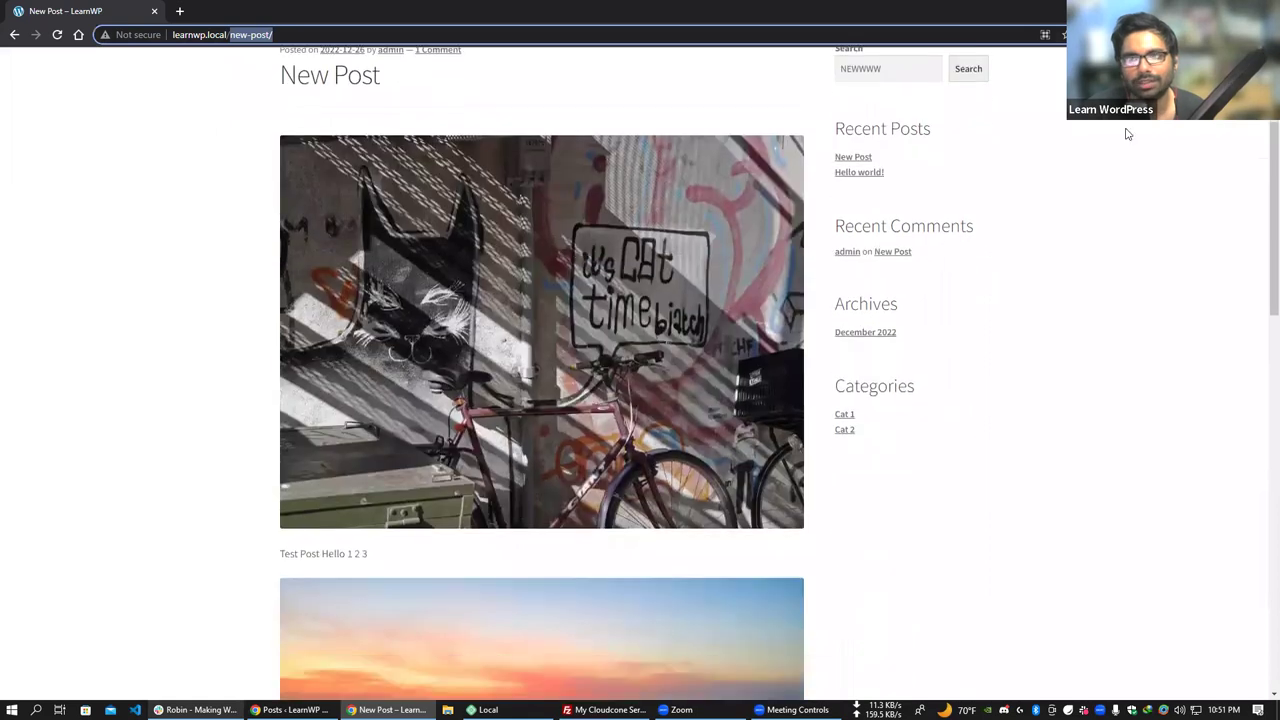
scroll(251, 306, "down", 8)
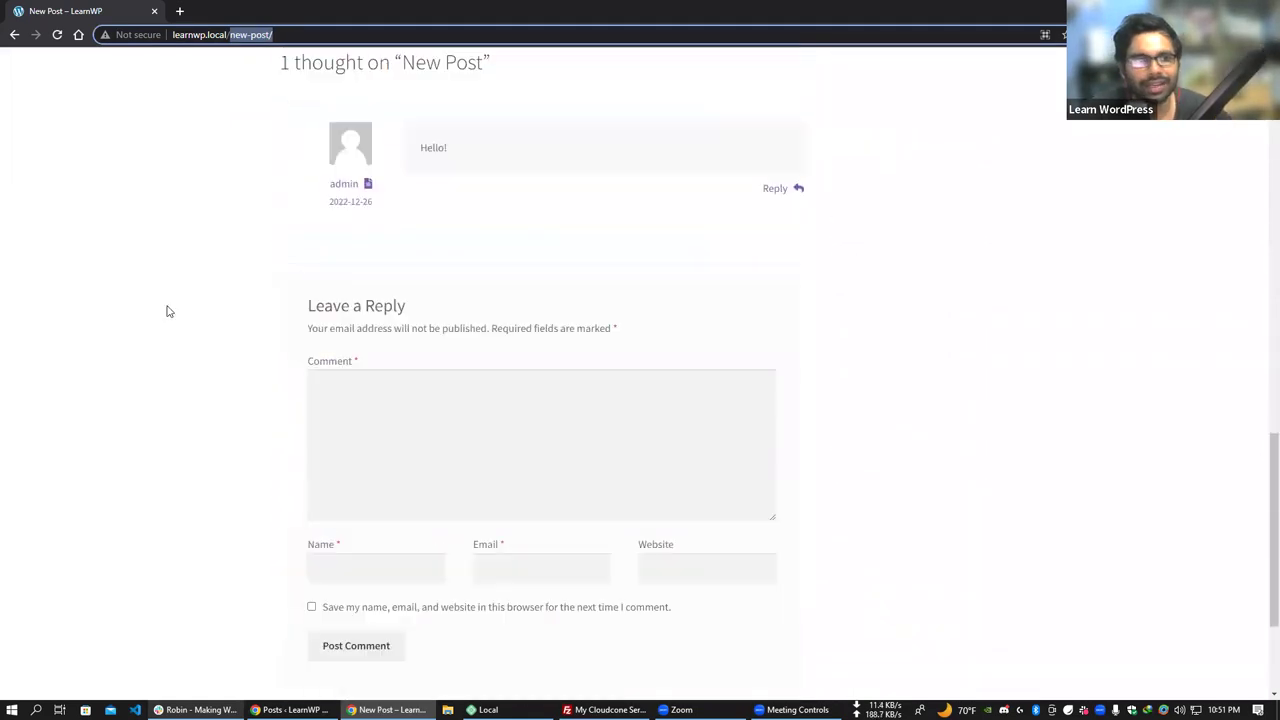
Return to the posts list, open the Hello world! post in a browser tab placed beside it, and compare the two.
key("alt+Tab")
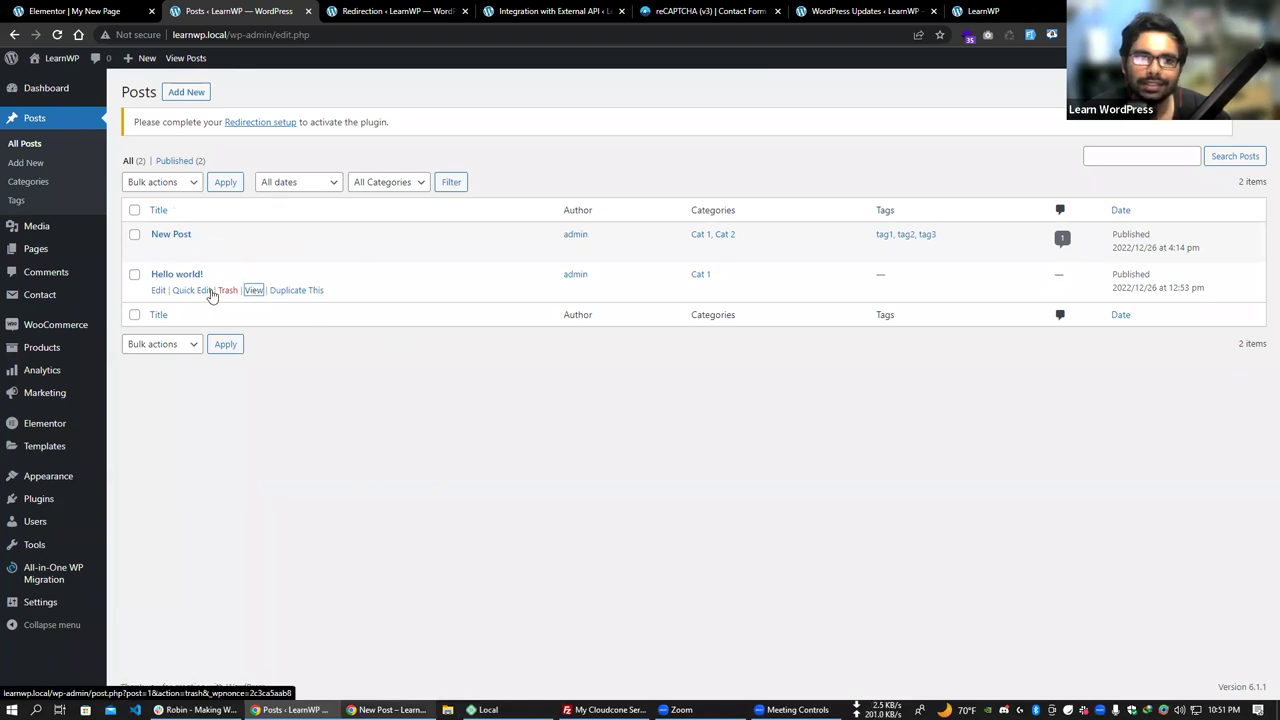
right_click(253, 291)
left_click(300, 298)
left_click(493, 10)
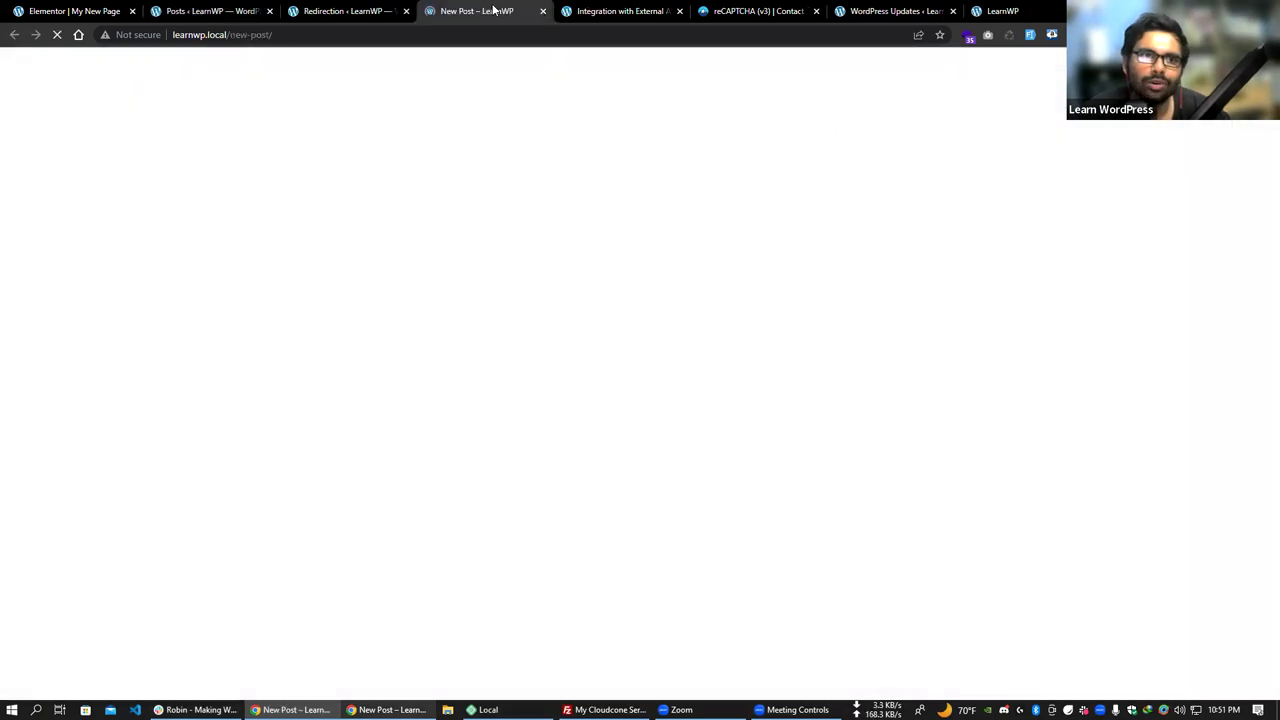
left_click_drag(493, 10, 356, 10)
left_click(205, 10)
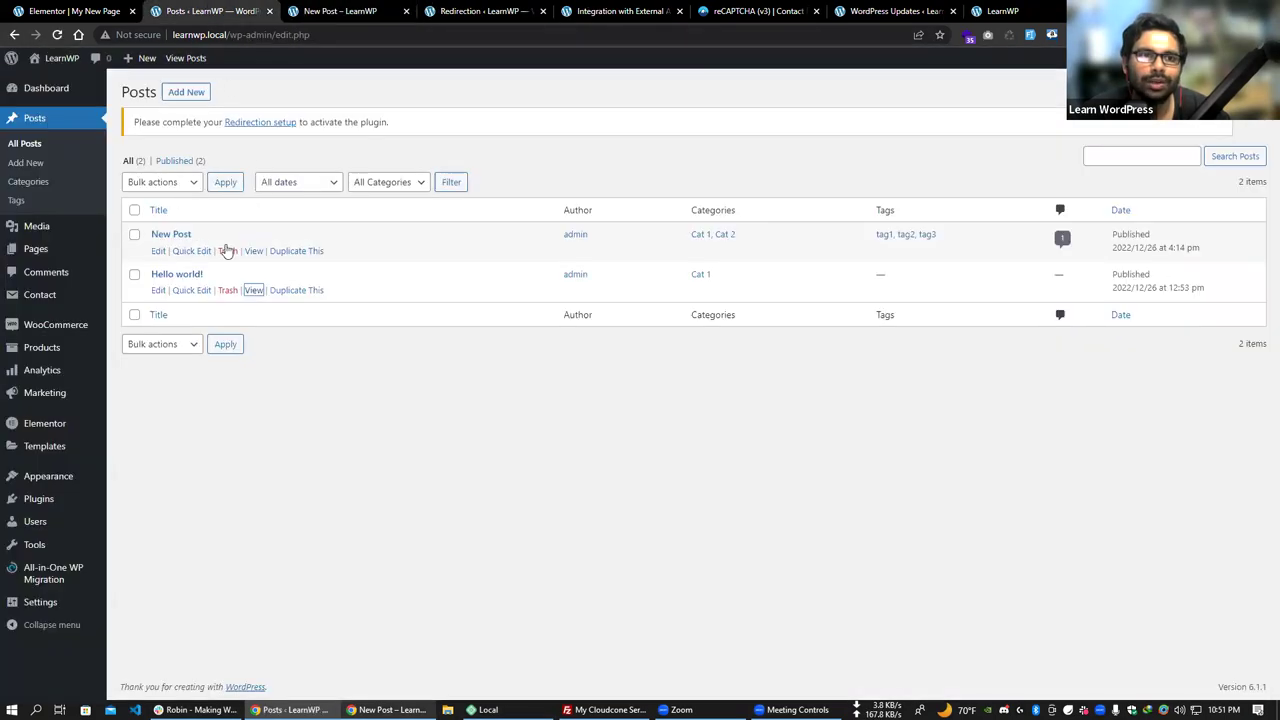
left_click(298, 10)
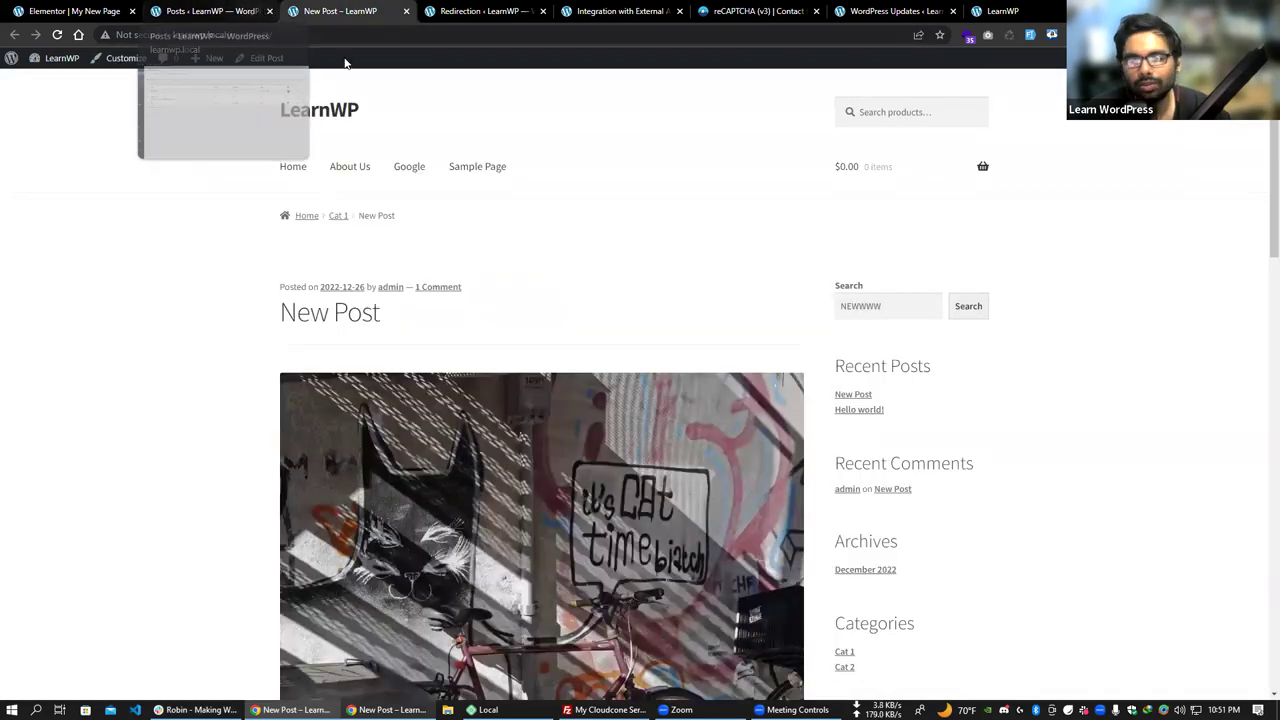
left_click(216, 10)
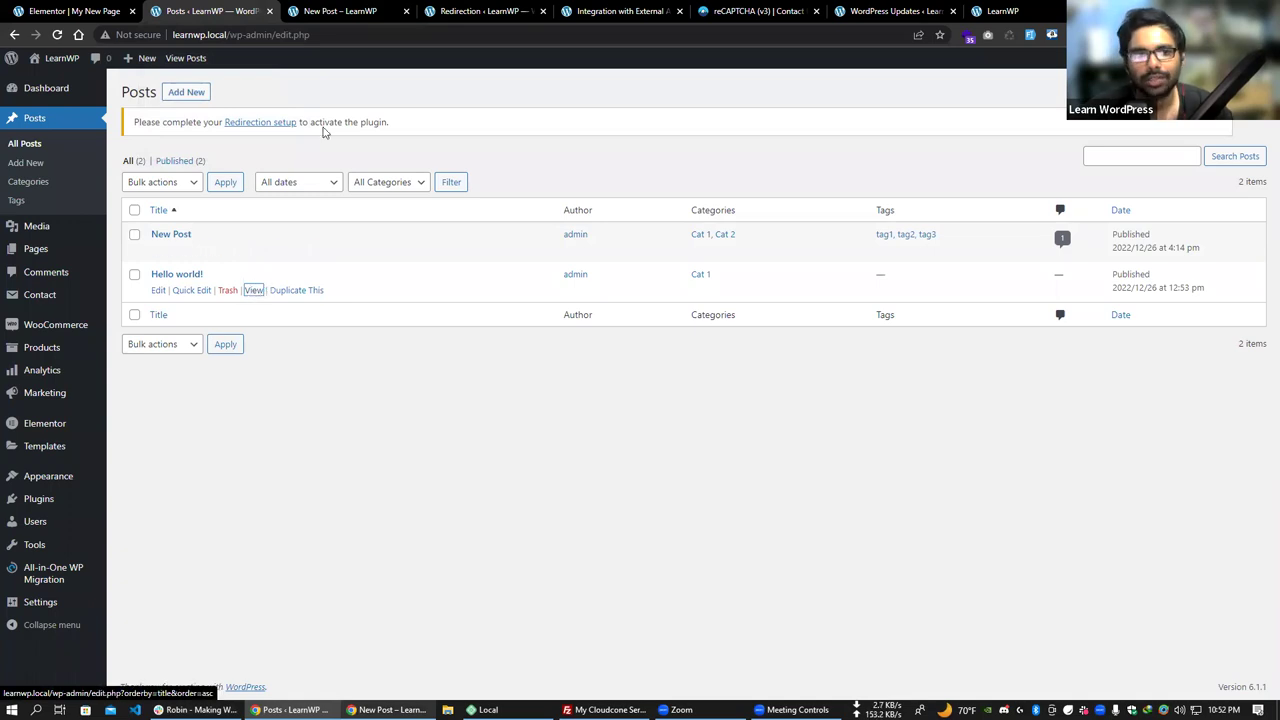
left_click(325, 10)
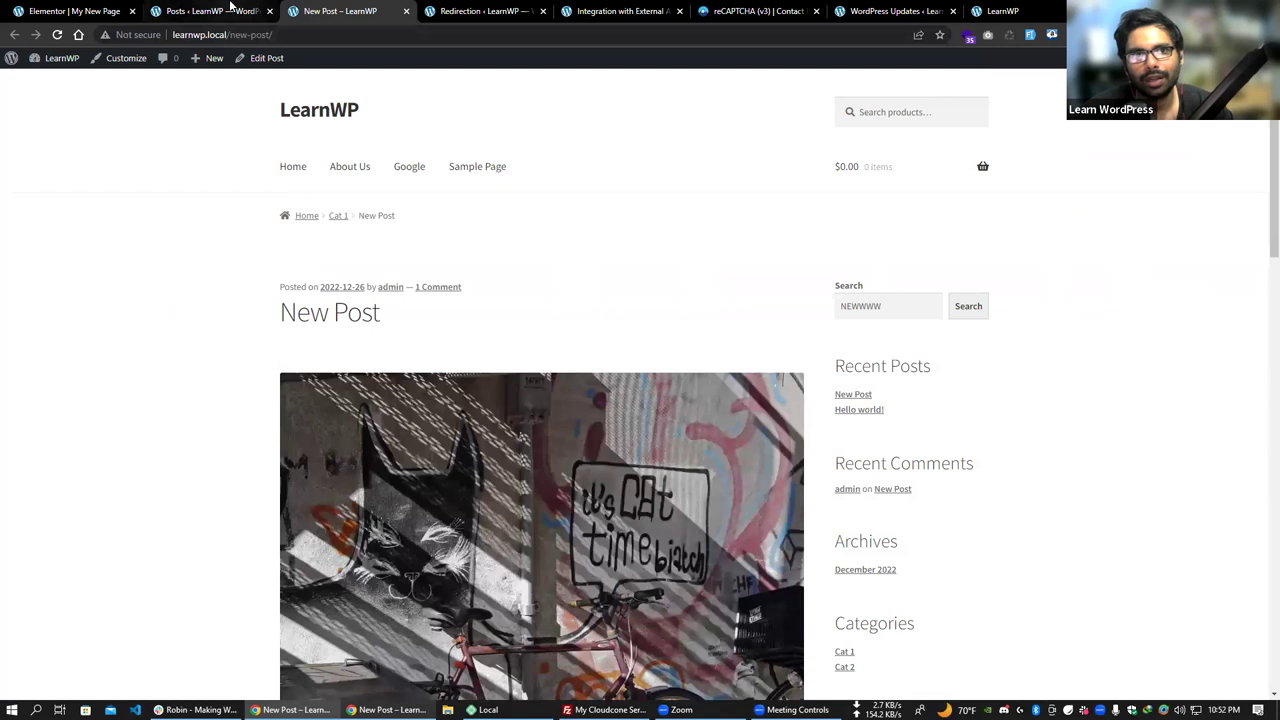
left_click(232, 10)
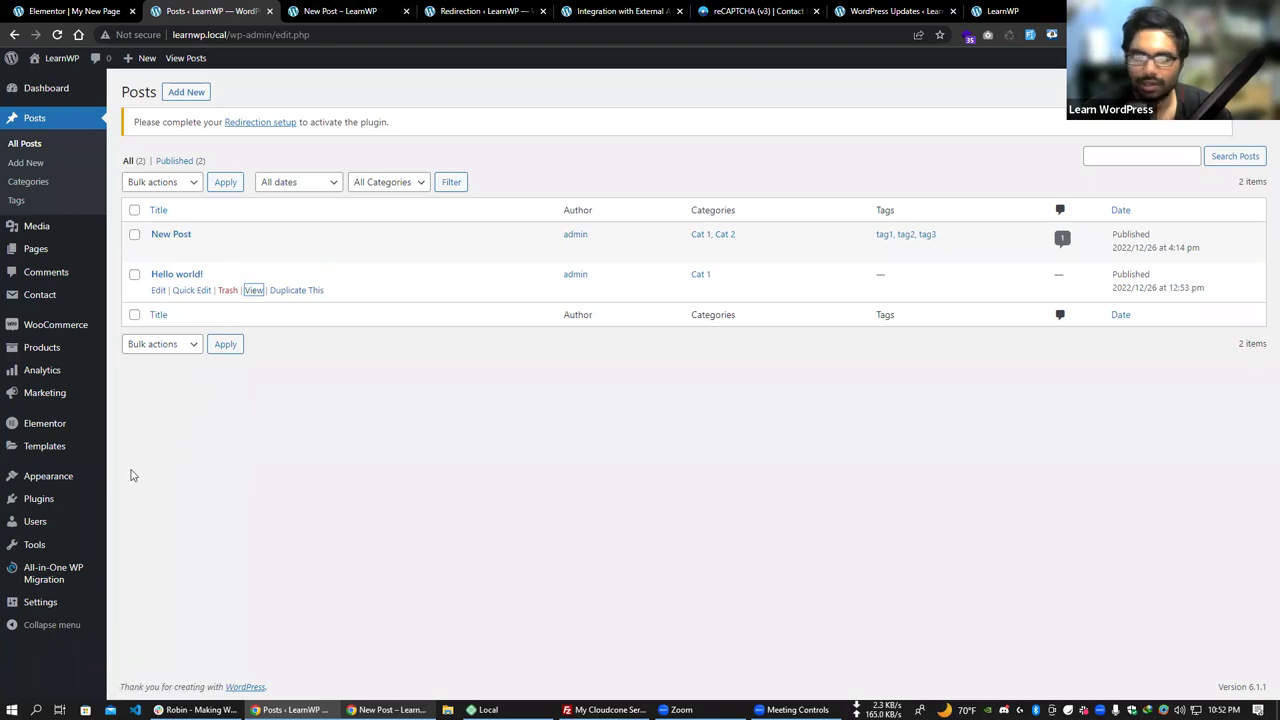
Open the page for adding plugins, show the popular ones and browse through the list.
mouse_move(58, 500)
left_click(130, 522)
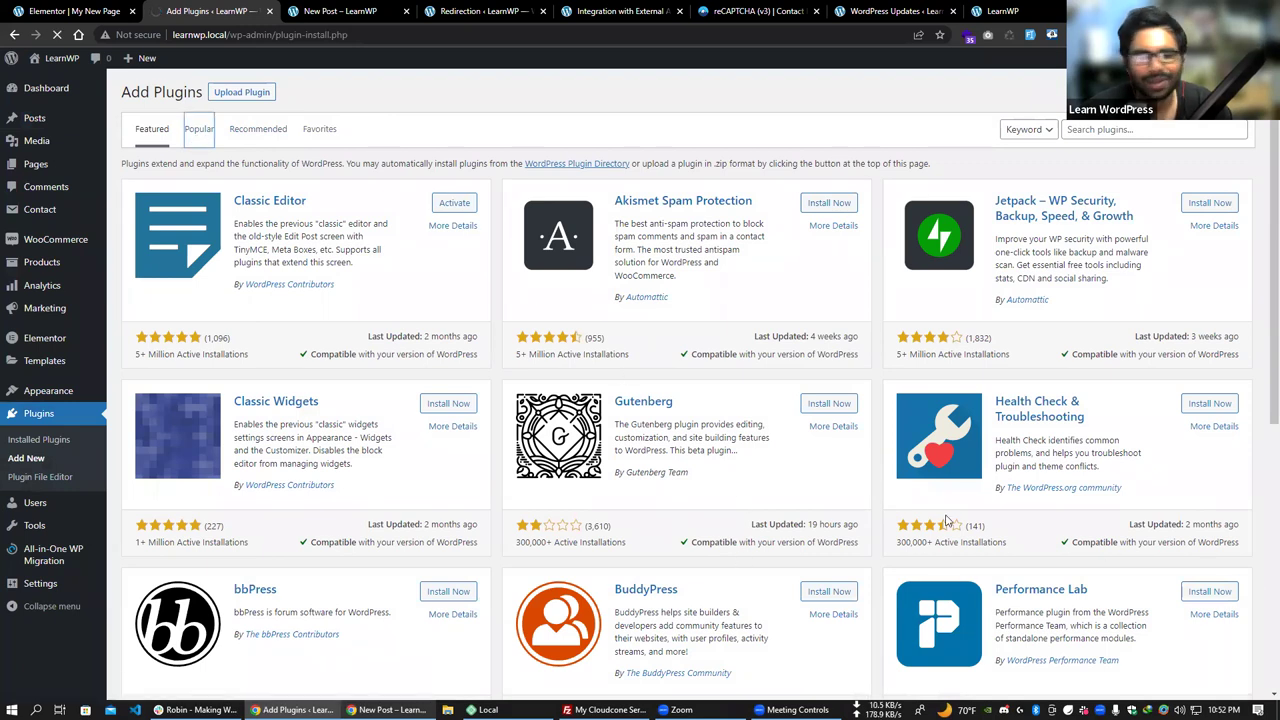
scroll(795, 595, "down", 1)
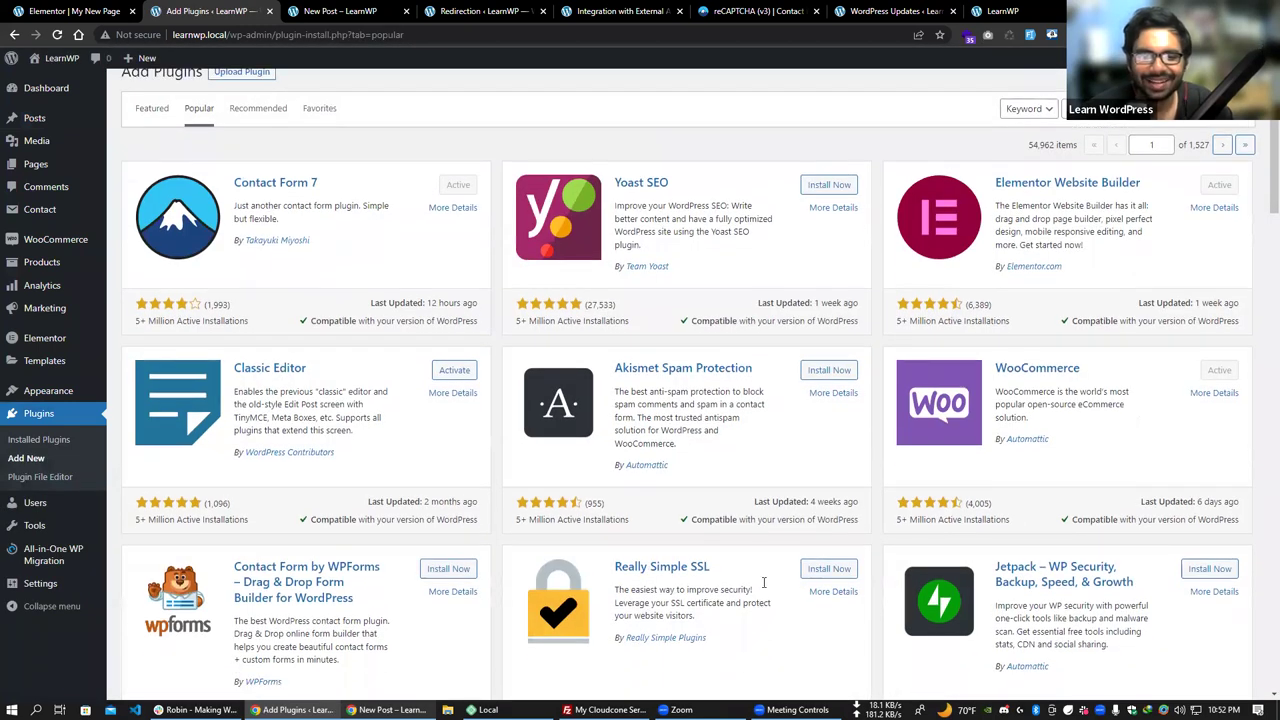
scroll(763, 582, "down", 9)
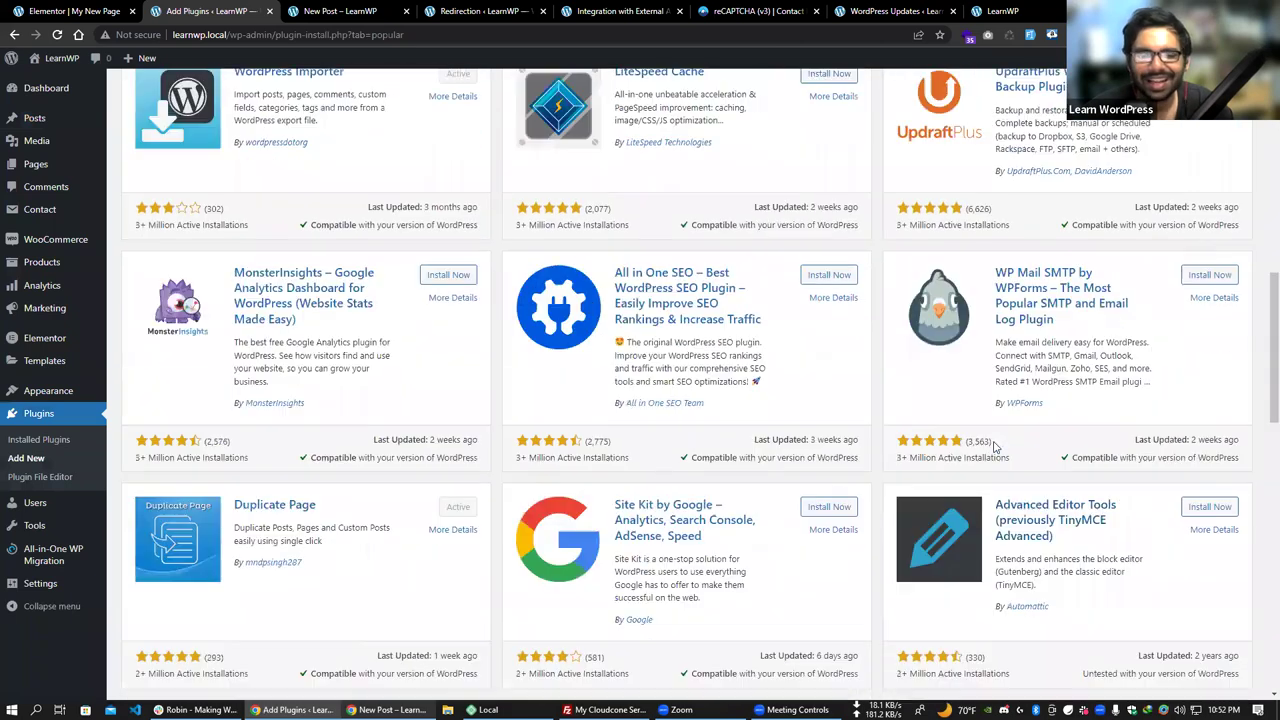
scroll(1000, 430, "down", 12)
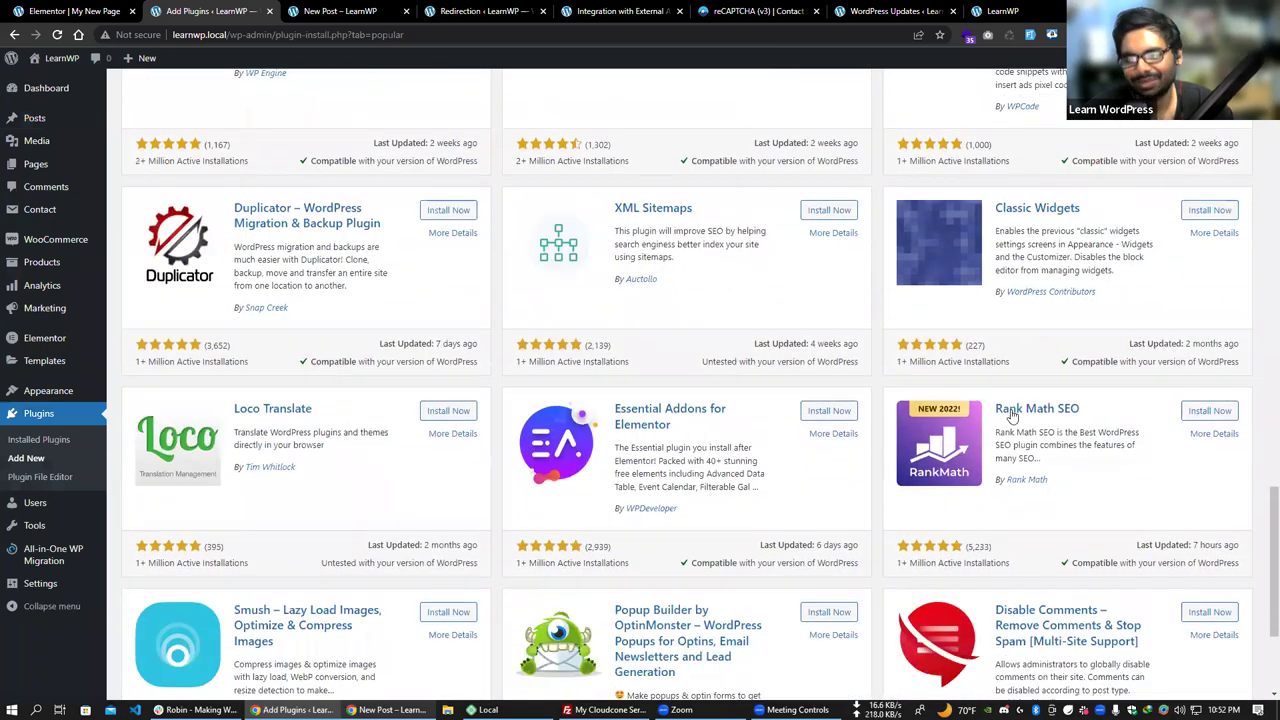
Open the posts list in a separate browser tab, view New Post and examine the comments section below it.
scroll(1012, 415, "down", 5)
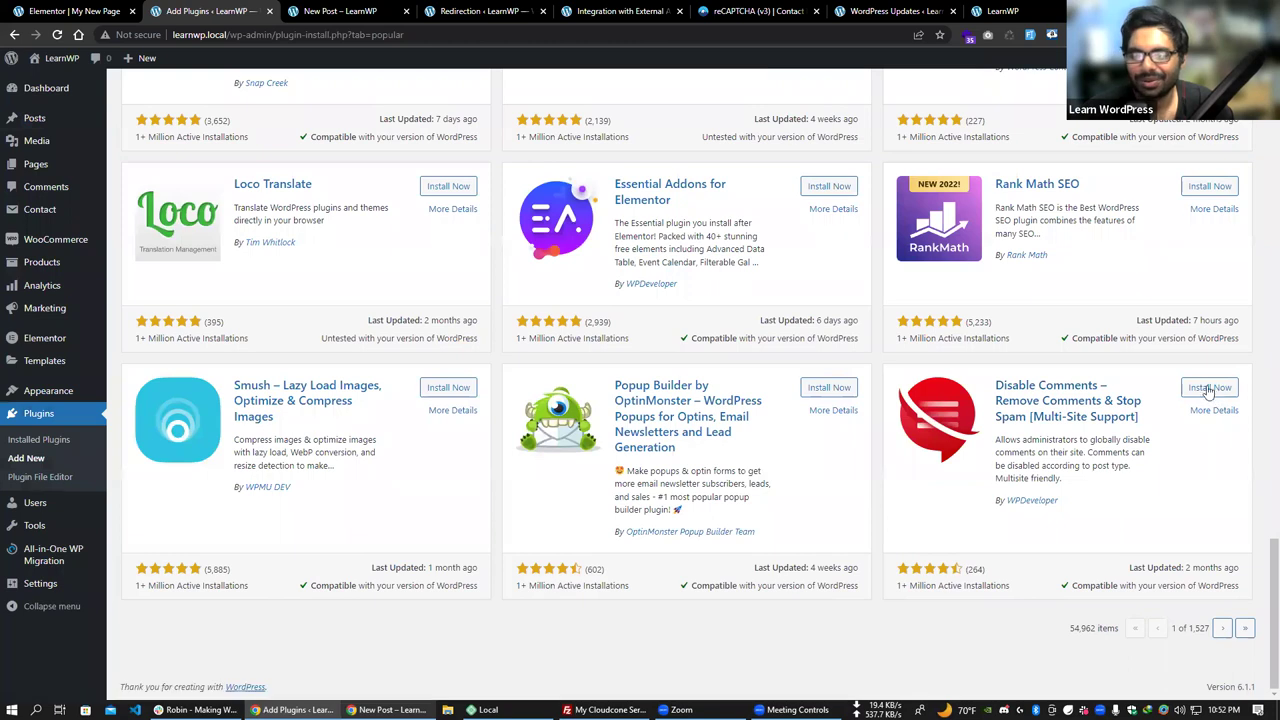
mouse_move(62, 120)
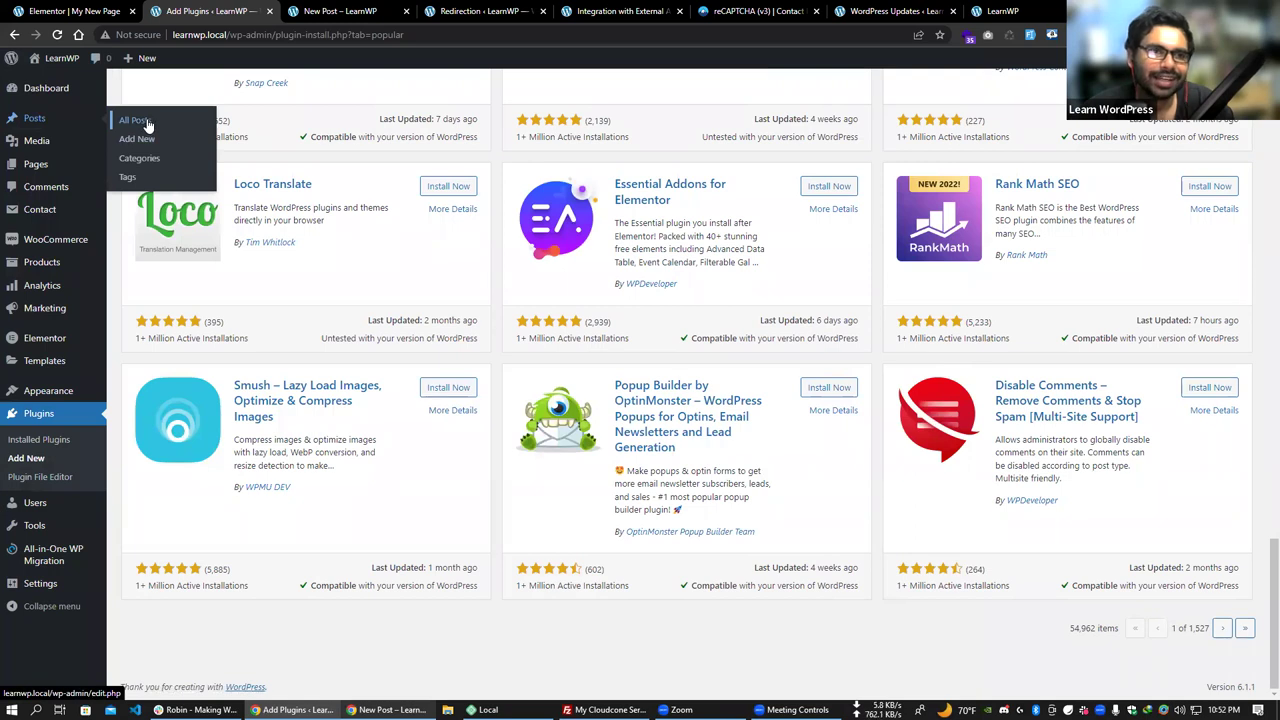
left_click(305, 11)
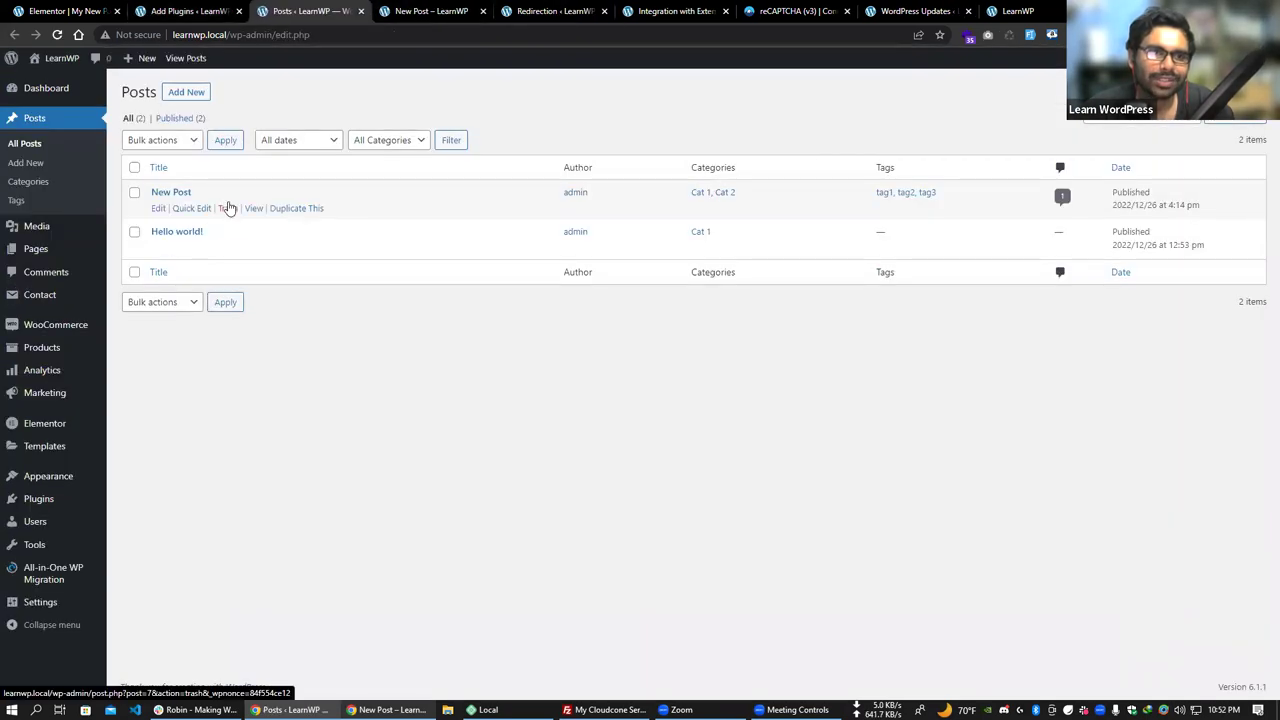
left_click(253, 210)
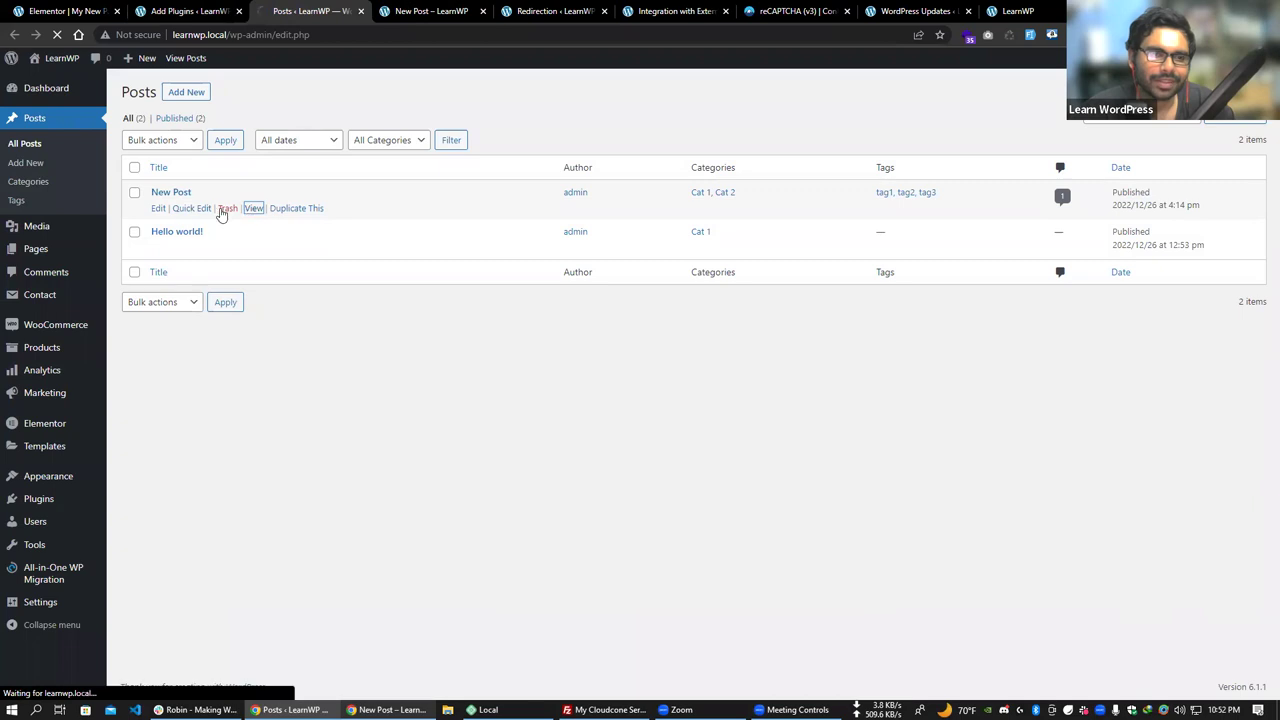
scroll(545, 347, "down", 10)
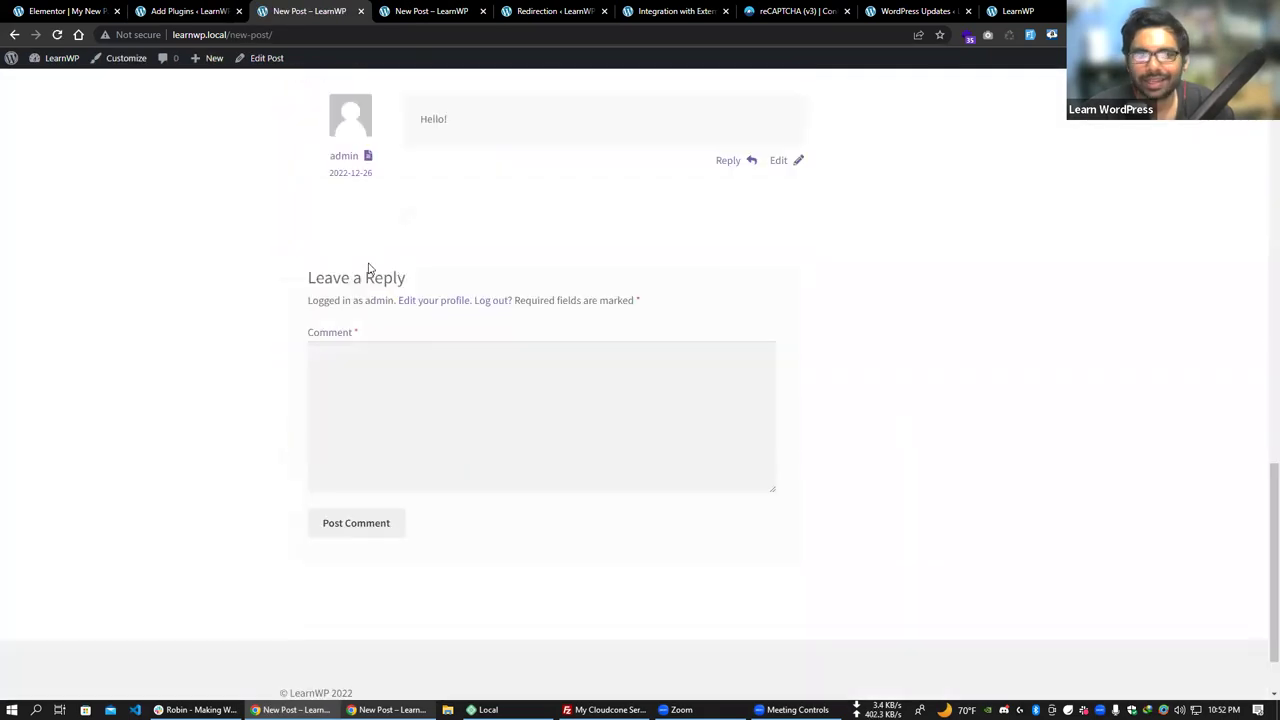
scroll(451, 358, "up", 1)
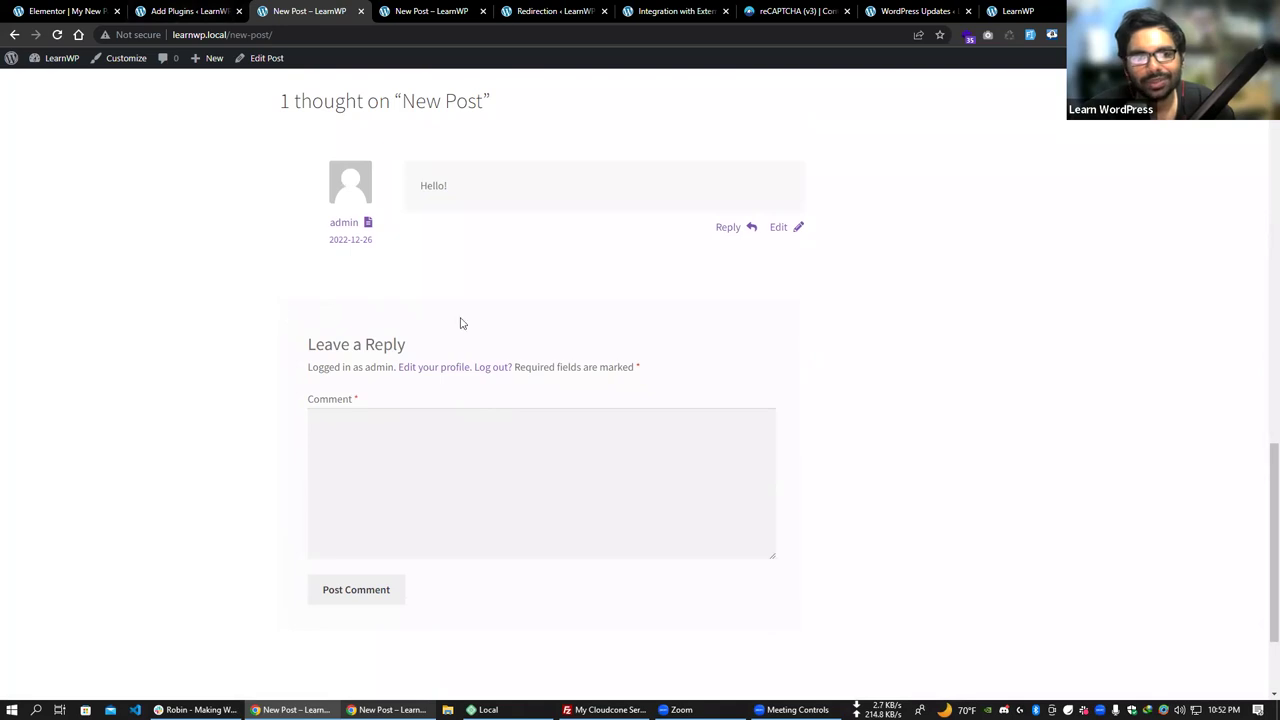
Return to the popular plugins list, then install and activate the Disable Comments plugin.
key("ctrl+shift+Tab")
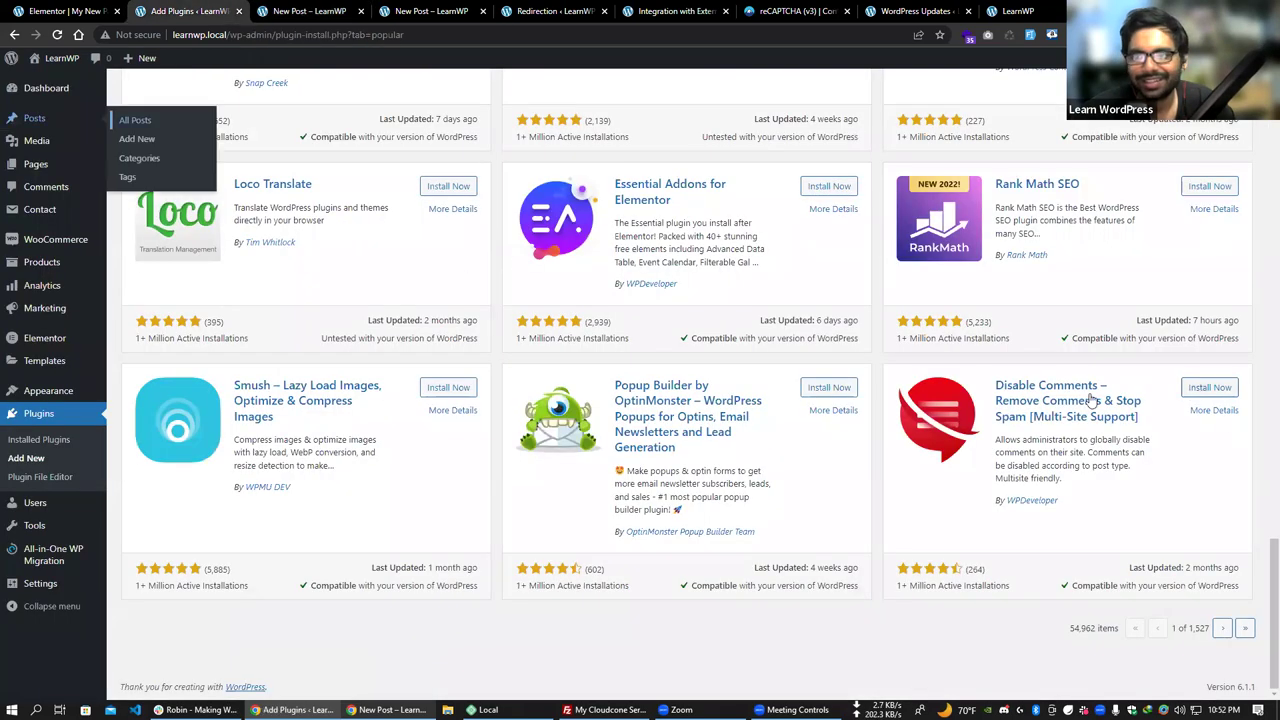
left_click(1208, 390)
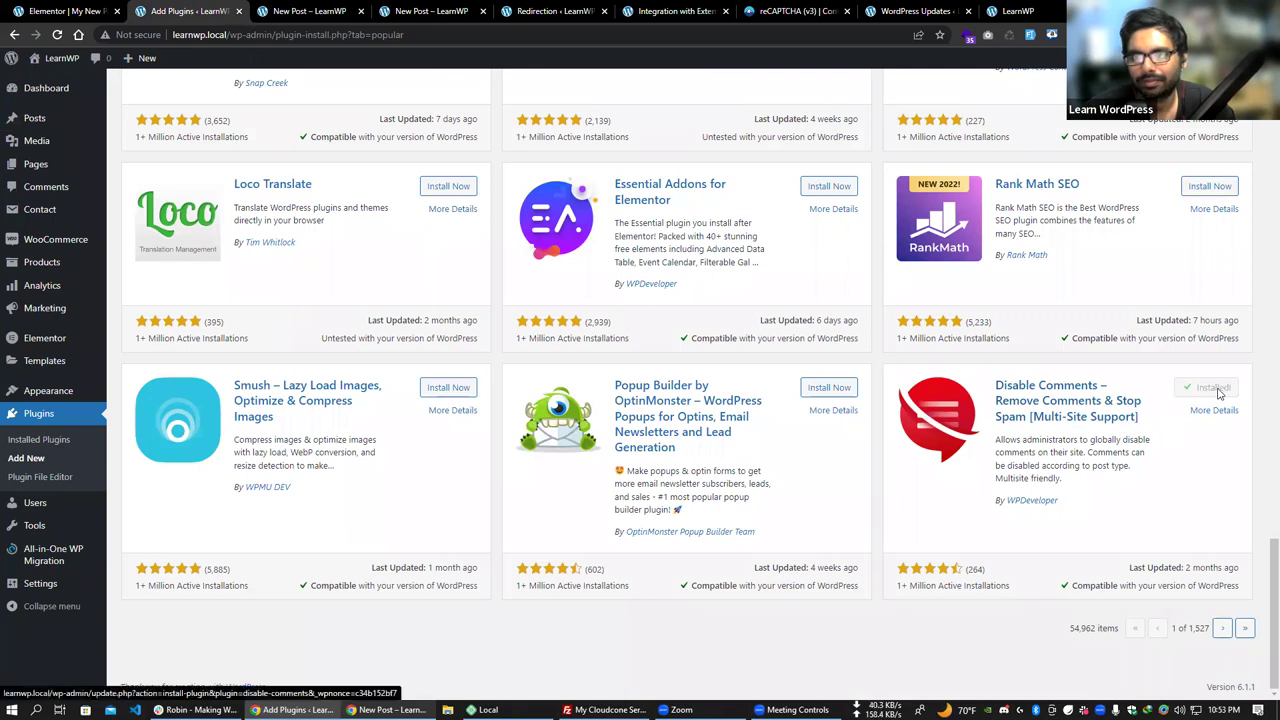
left_click(1216, 390)
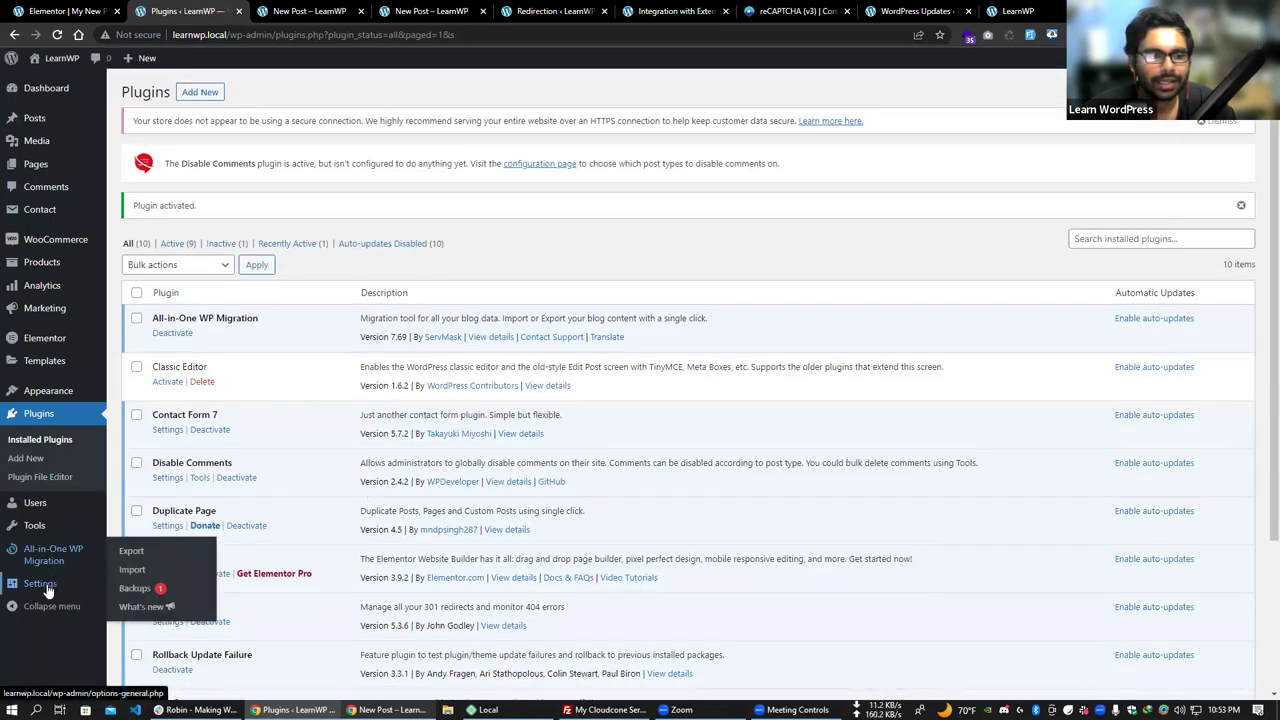
Open the Disable Comments settings and choose to disable comments everywhere on the website.
mouse_move(40, 595)
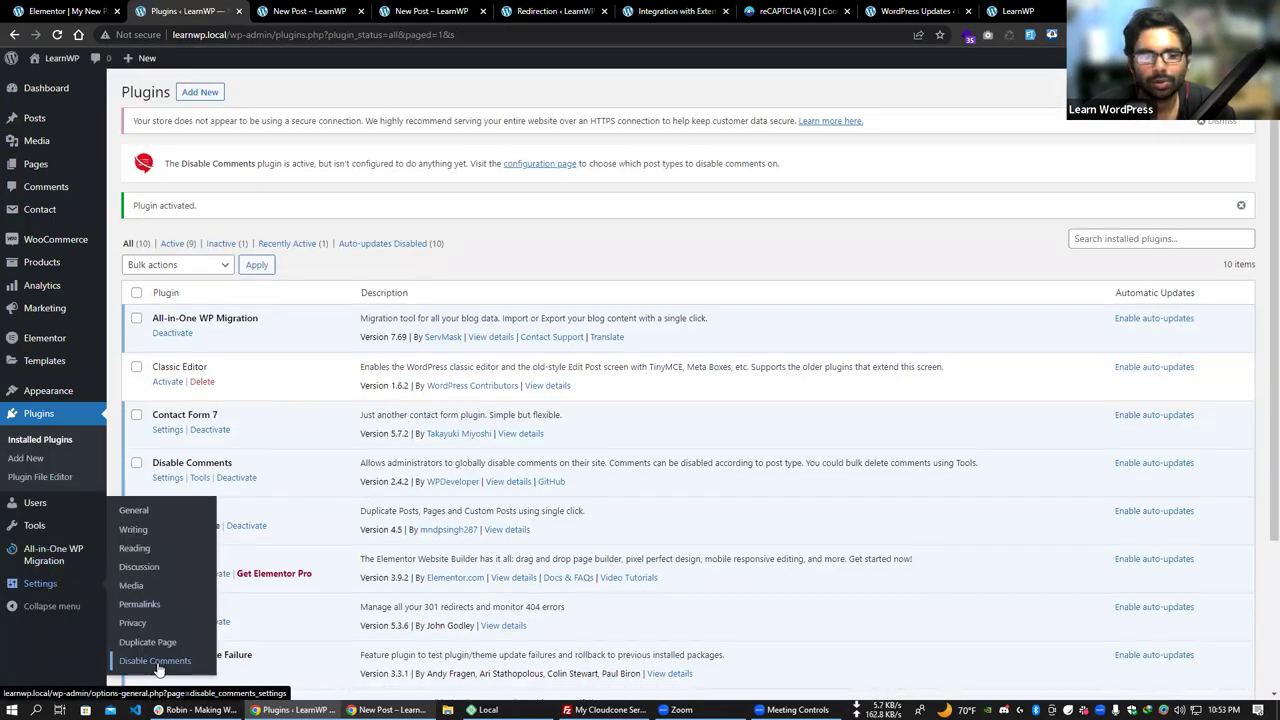
left_click(152, 665)
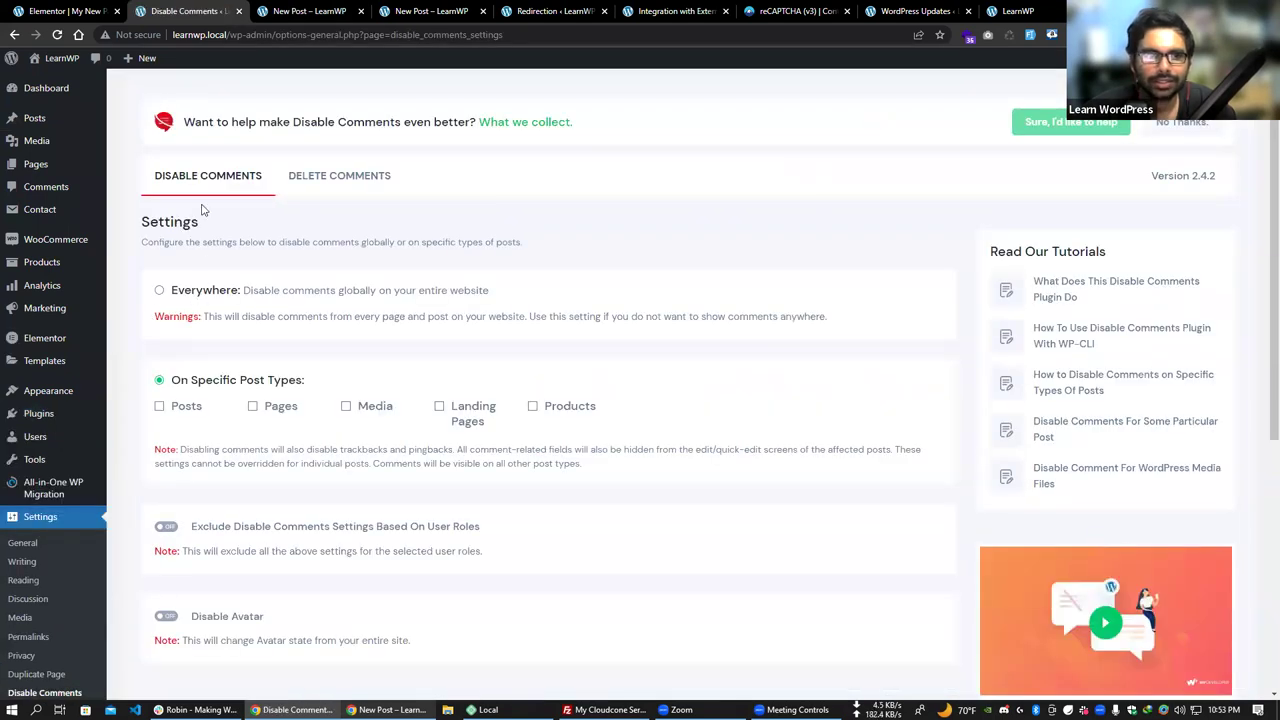
left_click(190, 291)
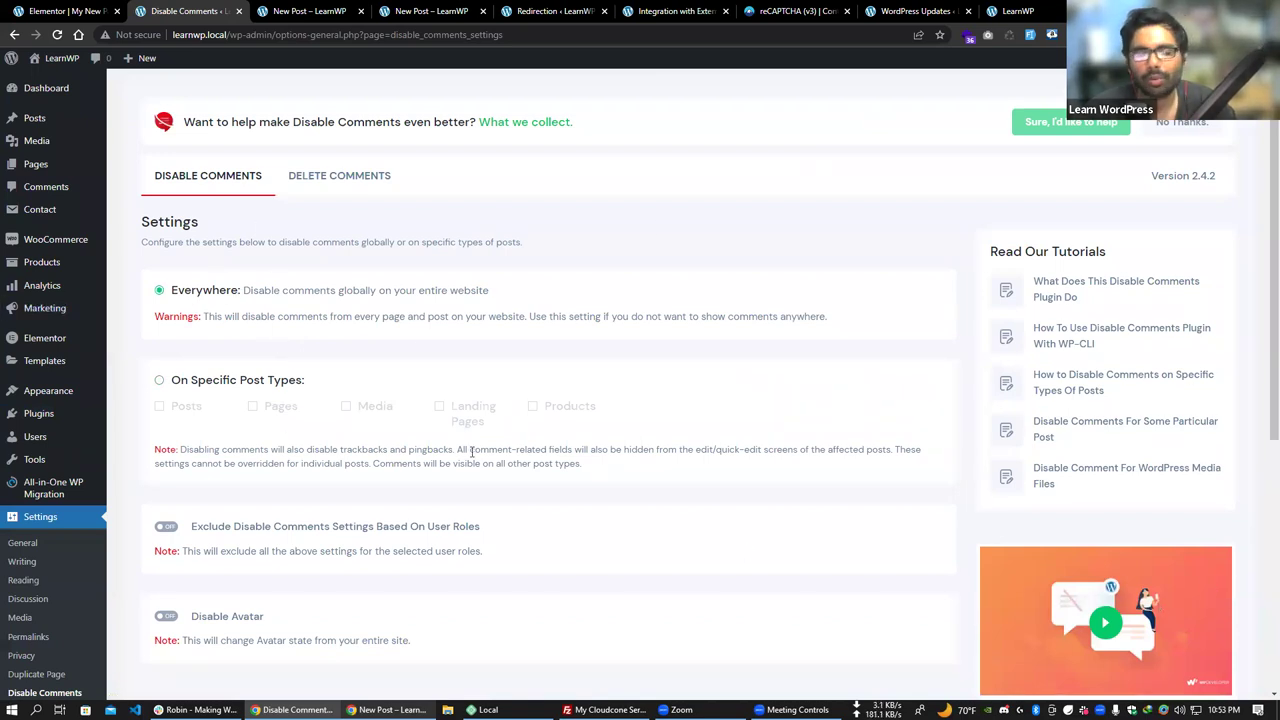
Switch the disabling to specific post types and select Pages, Media, Landing Pages and Products.
left_click(207, 386)
scroll(300, 415, "down", 1)
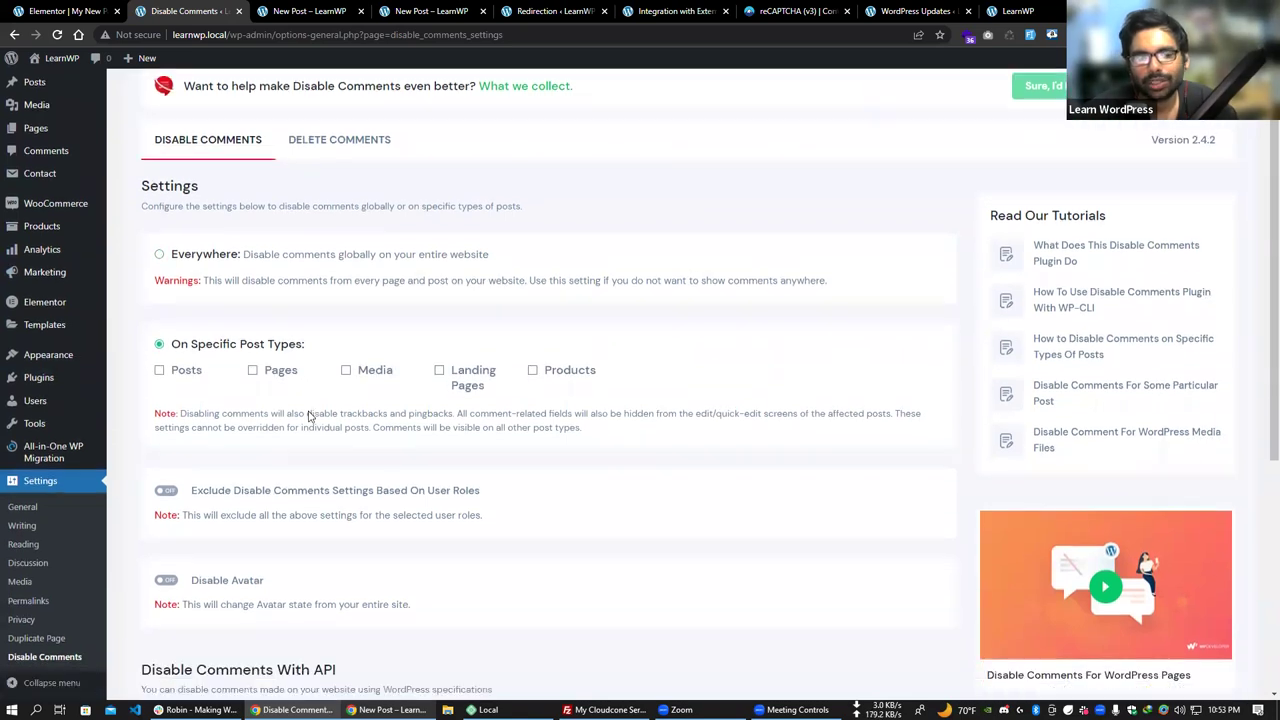
scroll(195, 310, "up", 1)
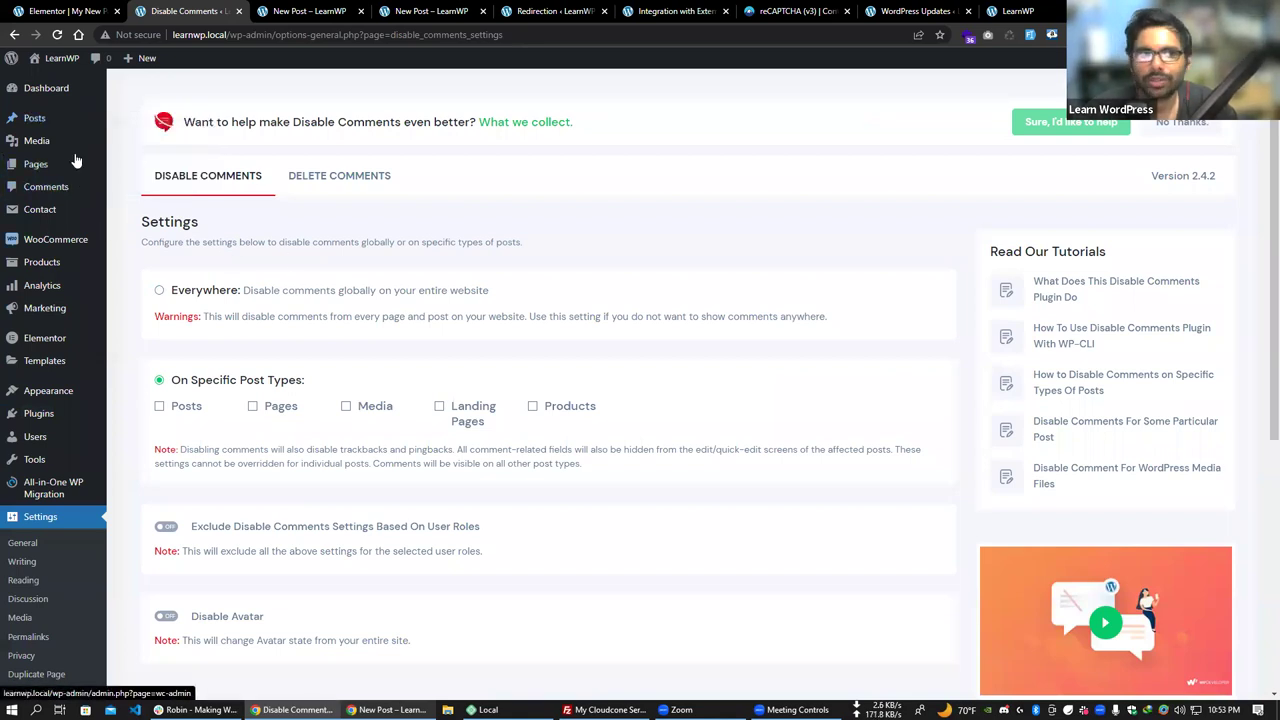
mouse_move(63, 166)
left_click(258, 408)
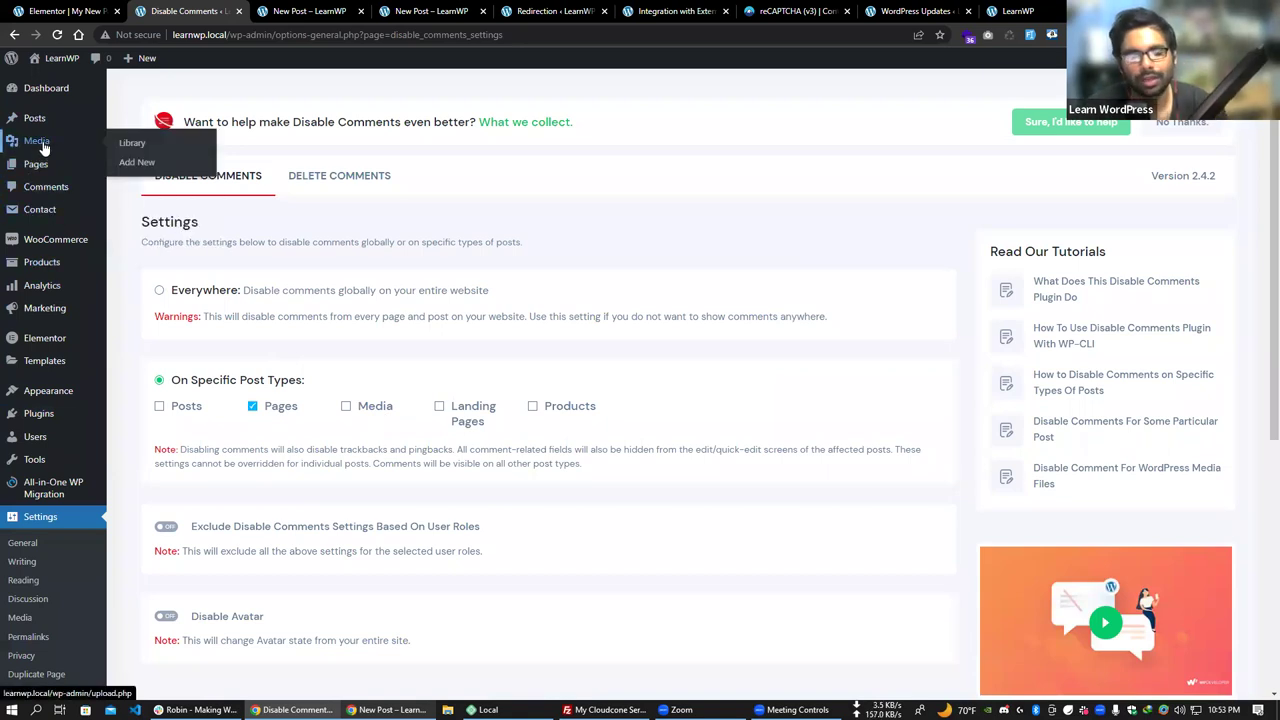
left_click(472, 410)
left_click(569, 410)
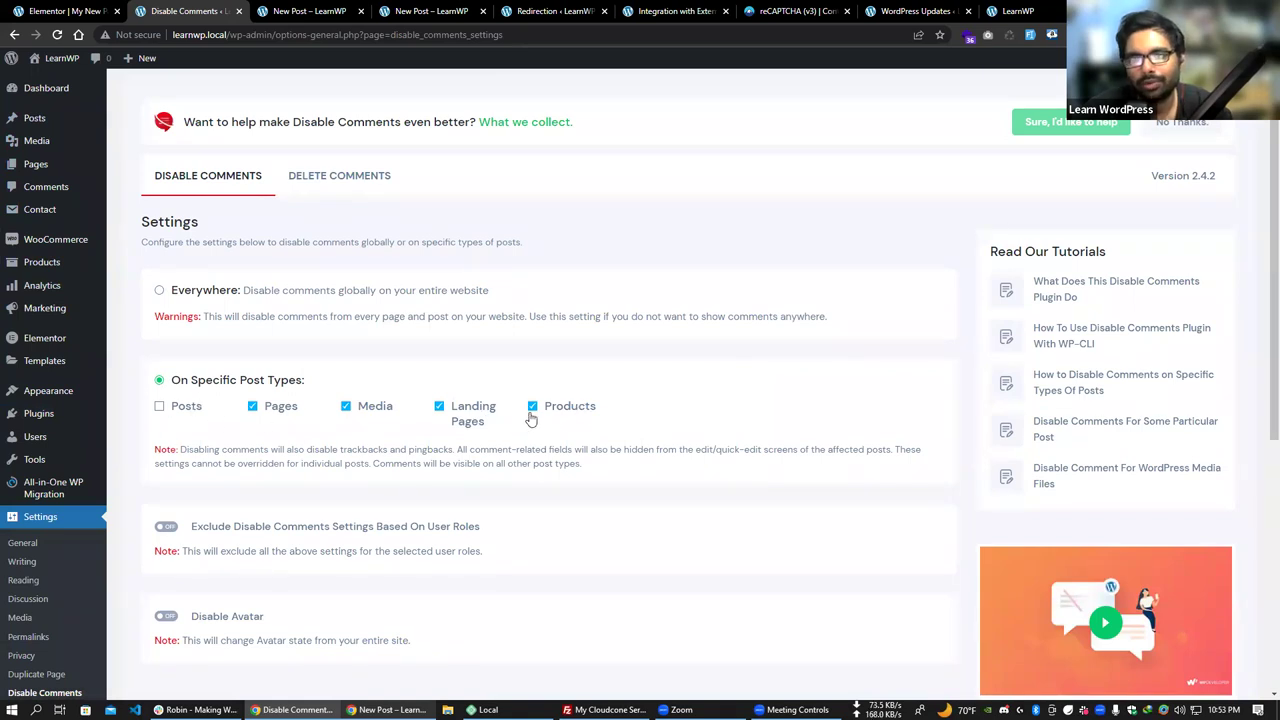
Review the remaining Disable Comments options, set comments to be disabled everywhere and save the settings.
scroll(531, 418, "down", 6)
scroll(200, 486, "up", 3)
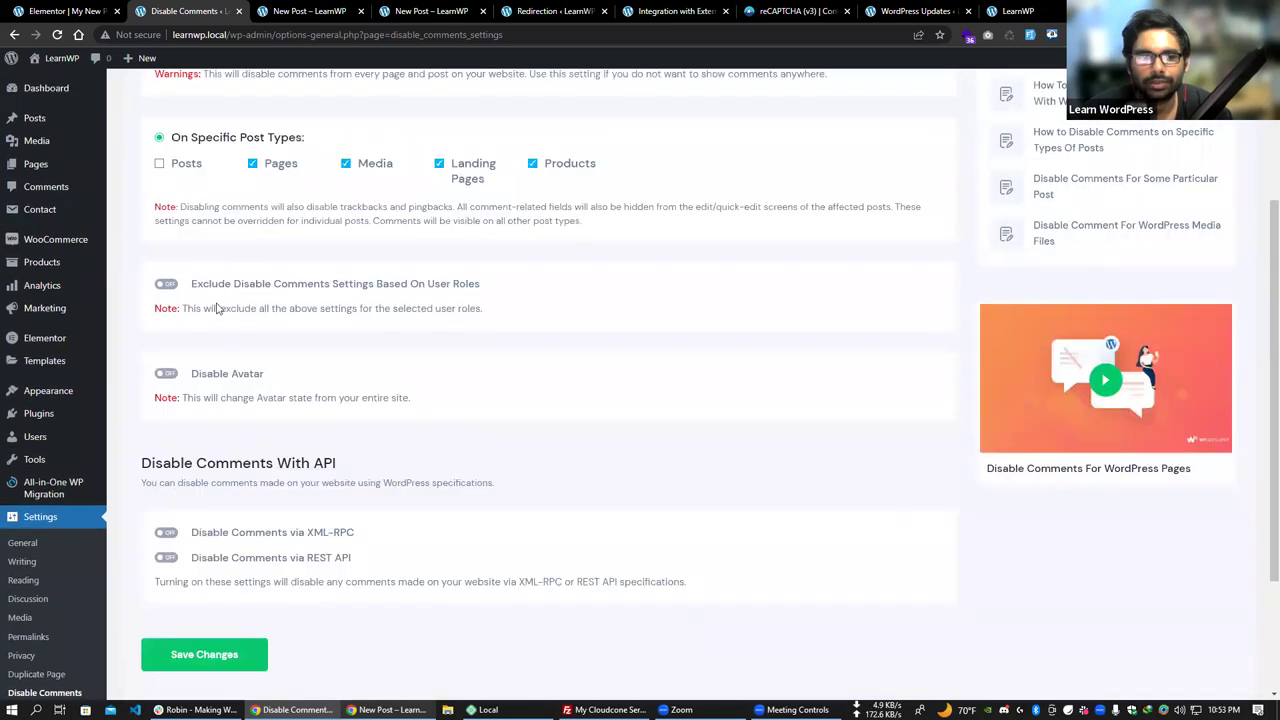
scroll(216, 308, "up", 3)
left_click(158, 289)
scroll(200, 450, "down", 5)
left_click(216, 476)
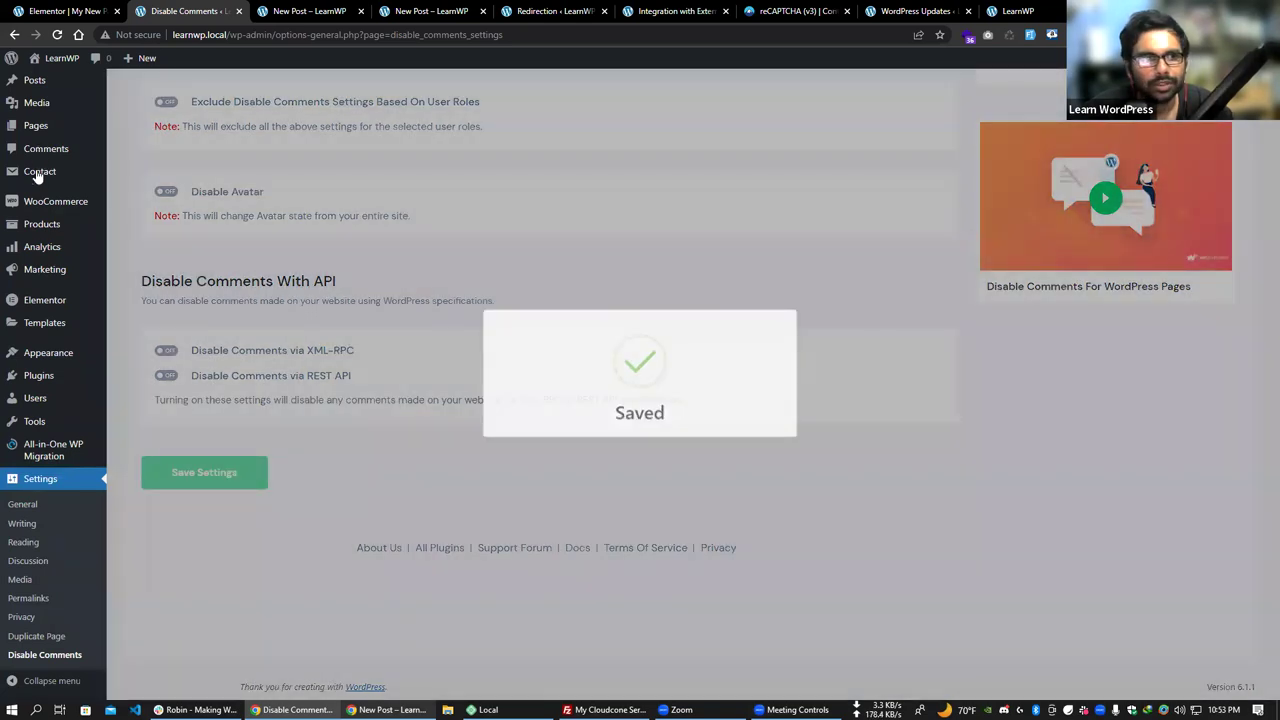
View New Post from the posts list and check the end of the page for its comments section.
scroll(52, 131, "up", 1)
scroll(52, 131, "up", 3)
left_click(128, 124)
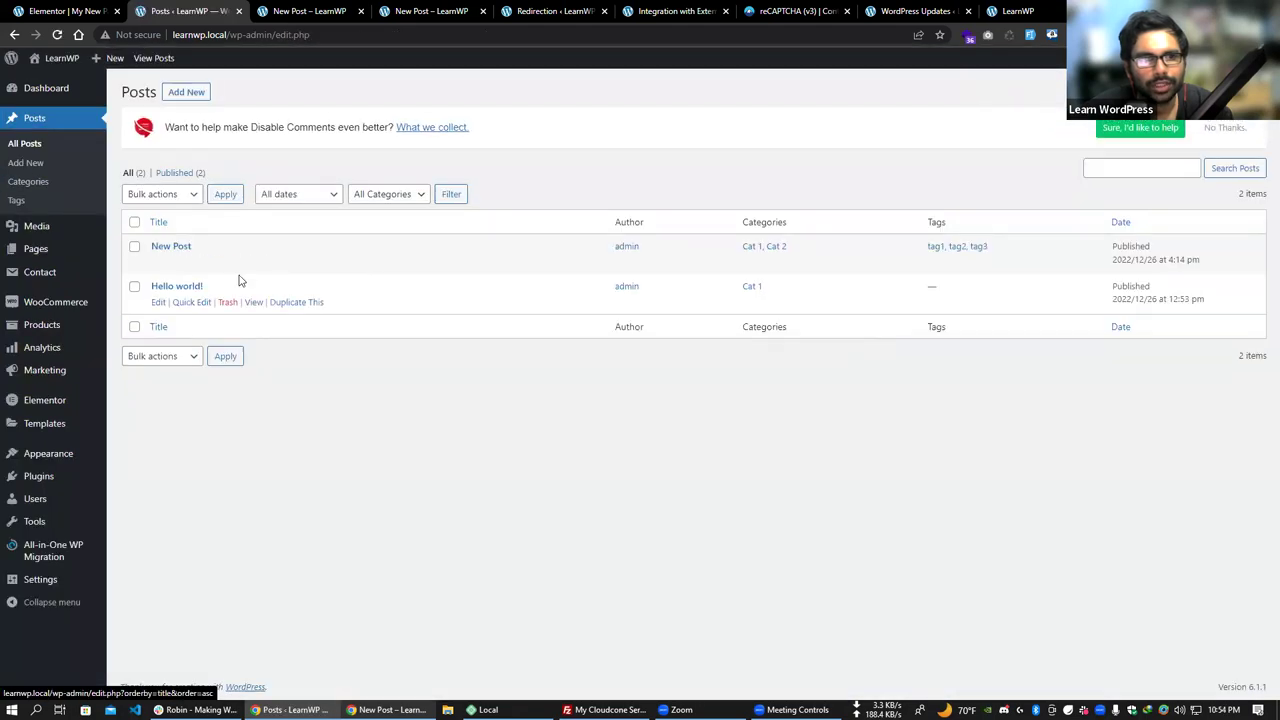
left_click(252, 262)
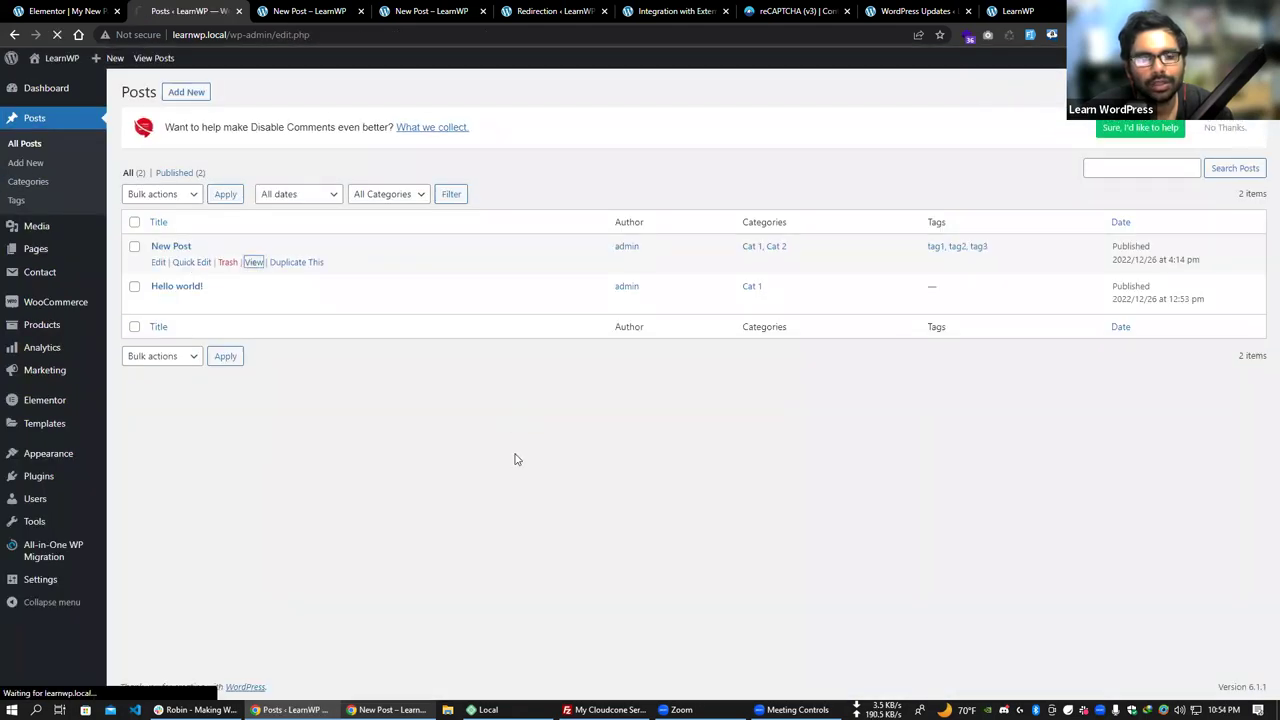
scroll(530, 460, "down", 10)
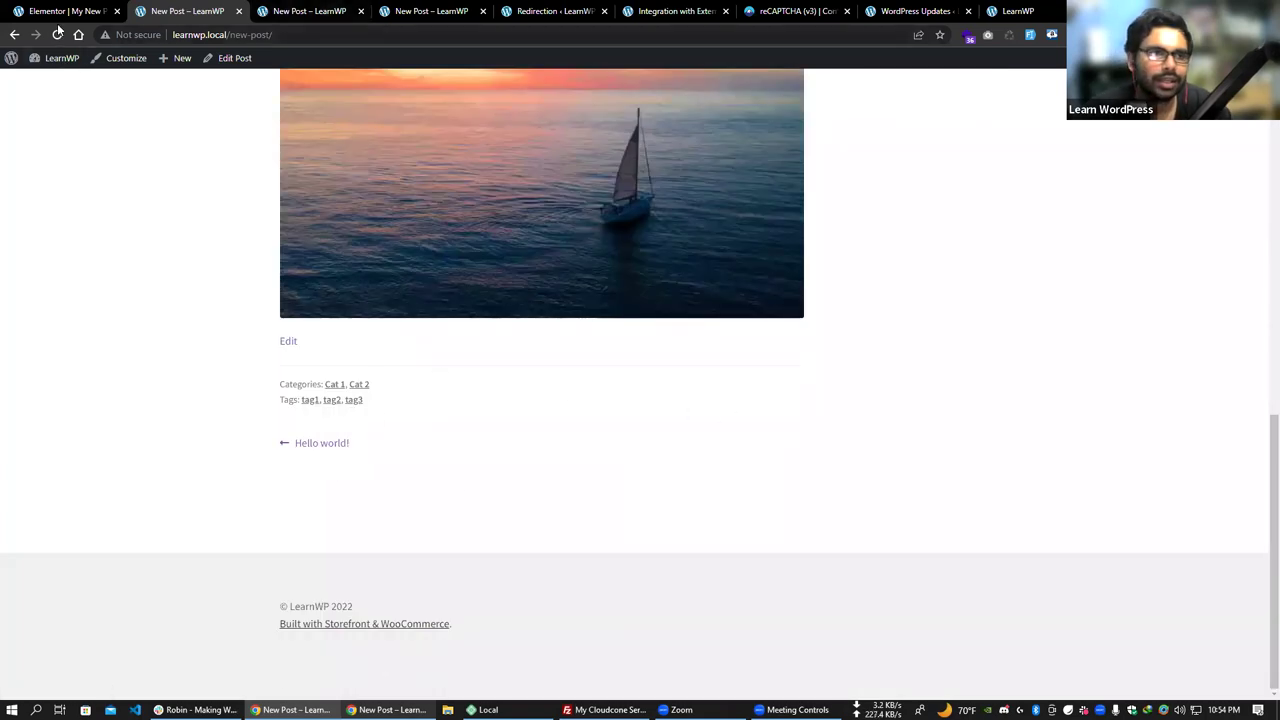
Return to the dashboard and use the Delete Comments tool of Disable Comments to permanently delete comments everywhere on the website.
left_click(59, 83)
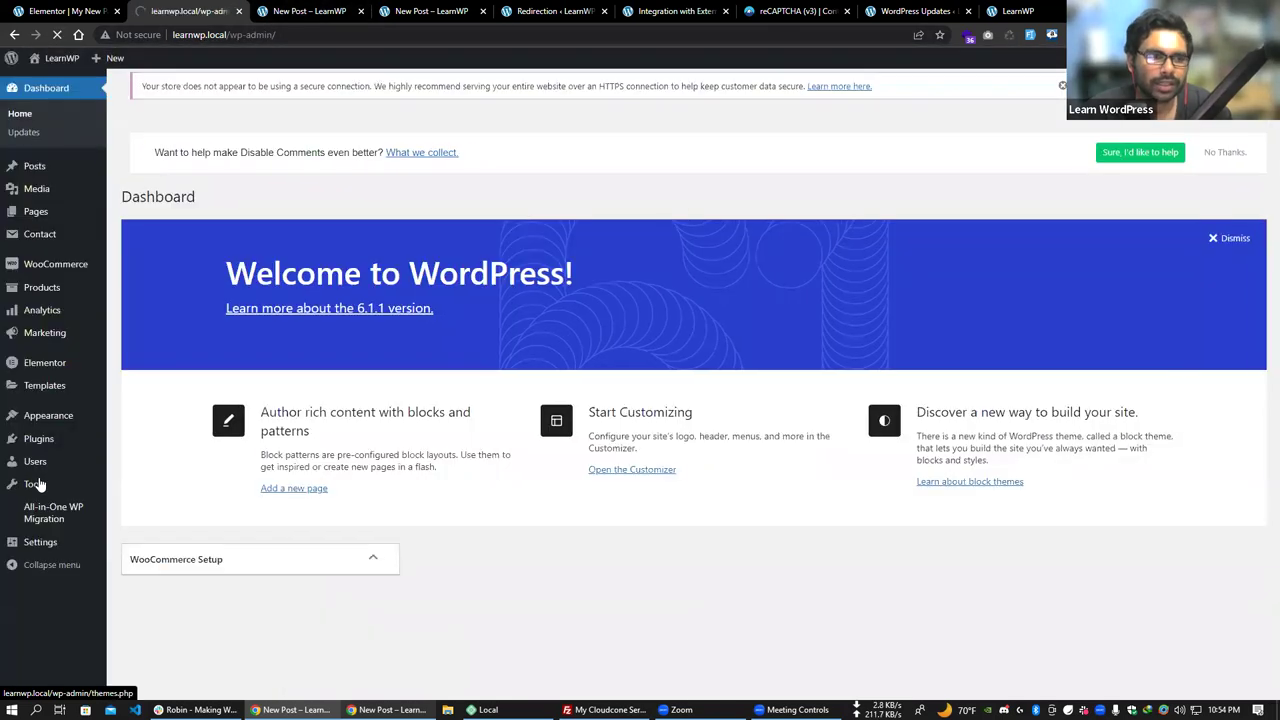
mouse_move(37, 484)
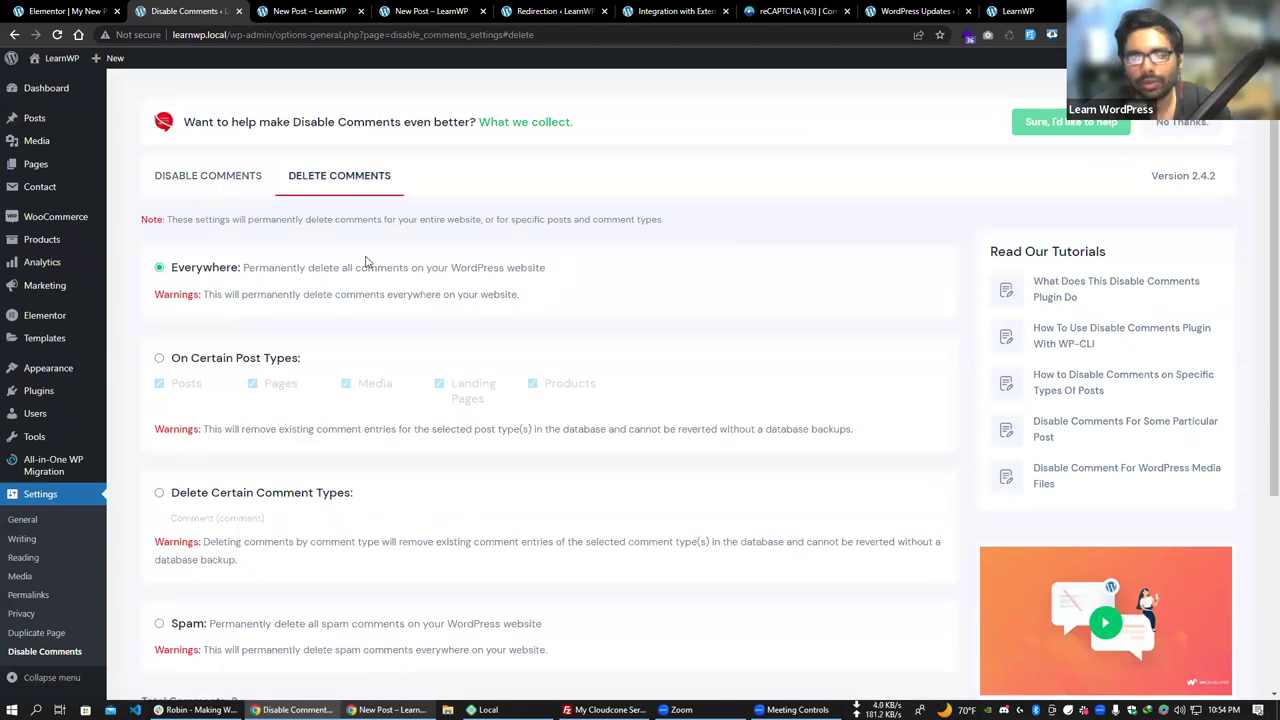
scroll(346, 363, "down", 3)
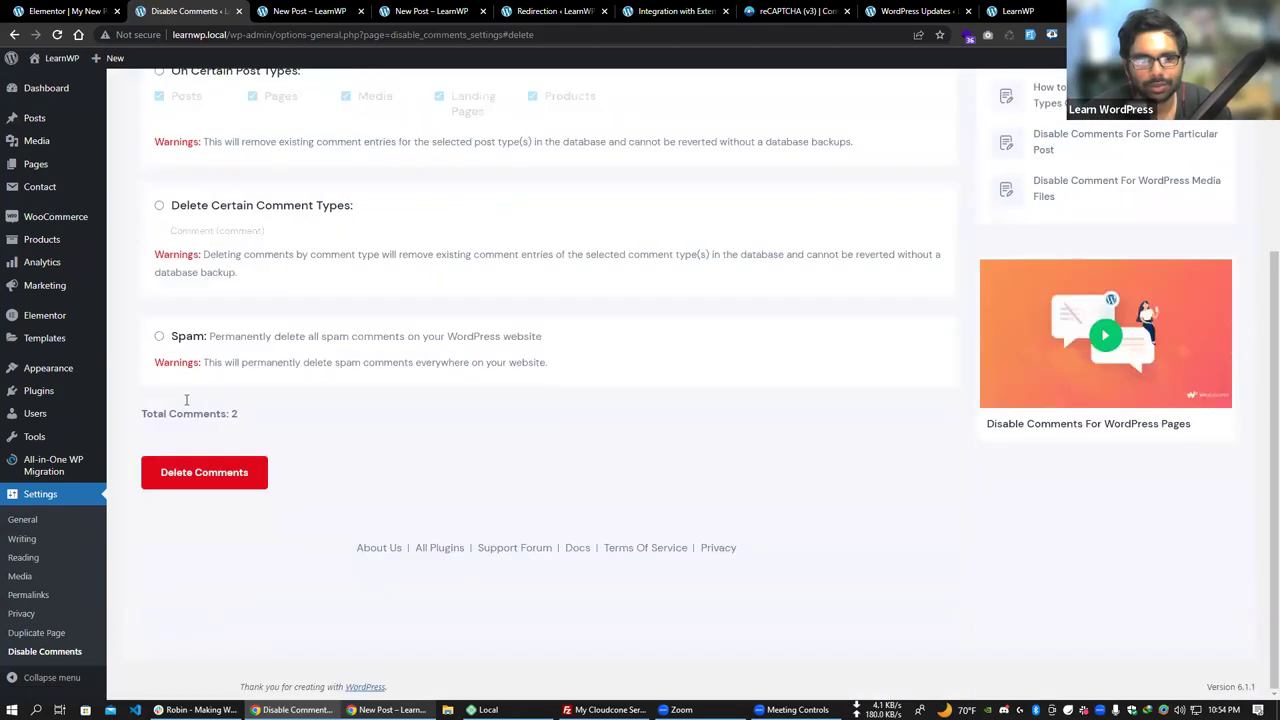
left_click(197, 477)
left_click(686, 447)
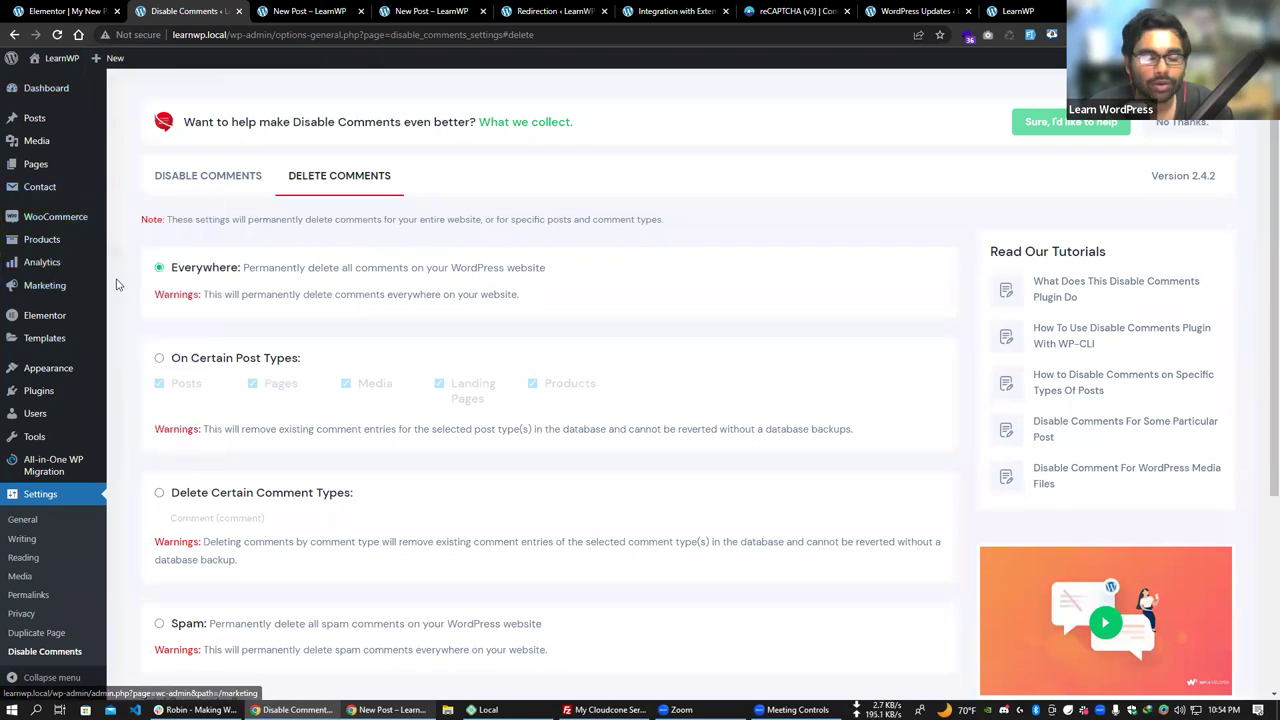
Open the page for adding plugins and look through the featured ones.
mouse_move(62, 392)
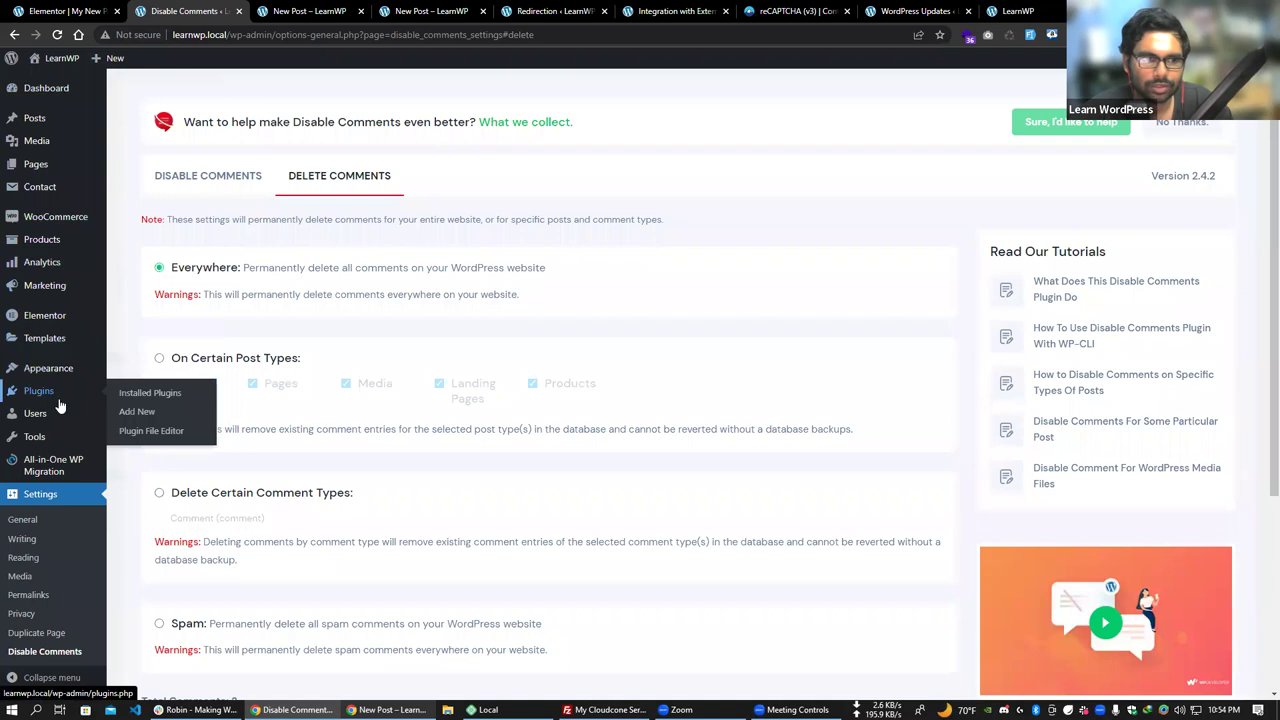
left_click(165, 412)
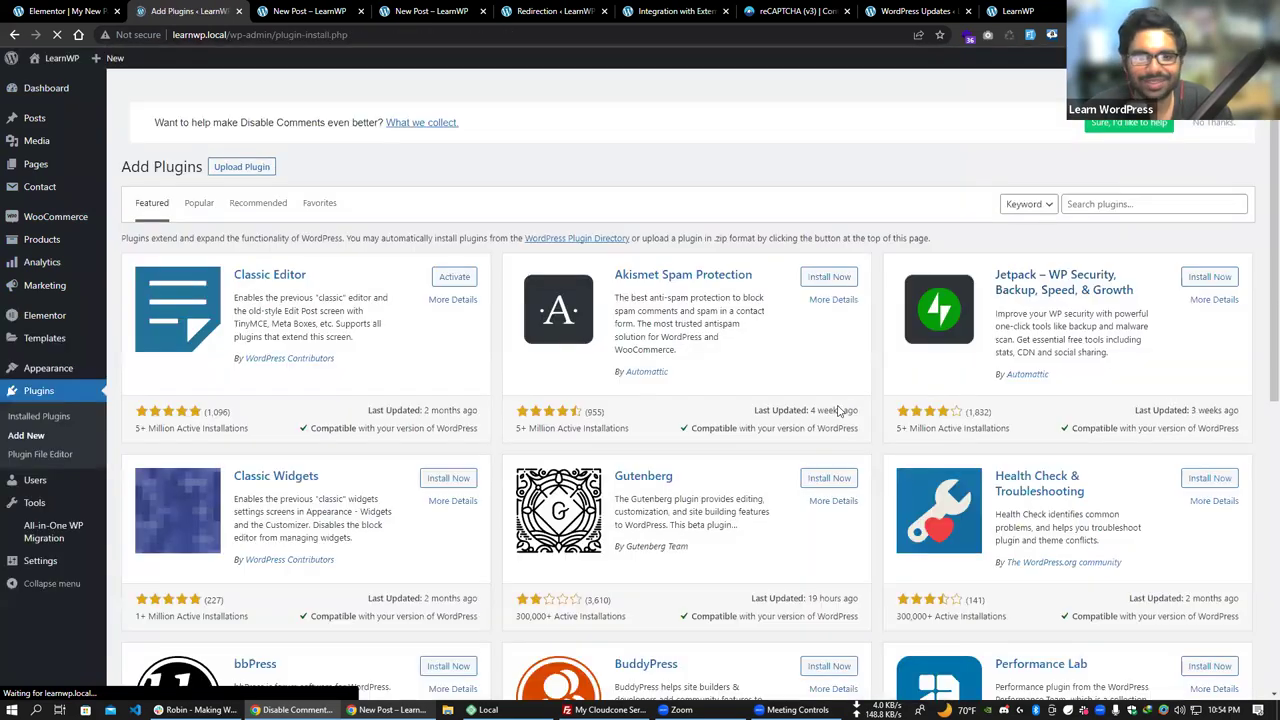
scroll(241, 194, "down", 3)
scroll(241, 194, "down", 3)
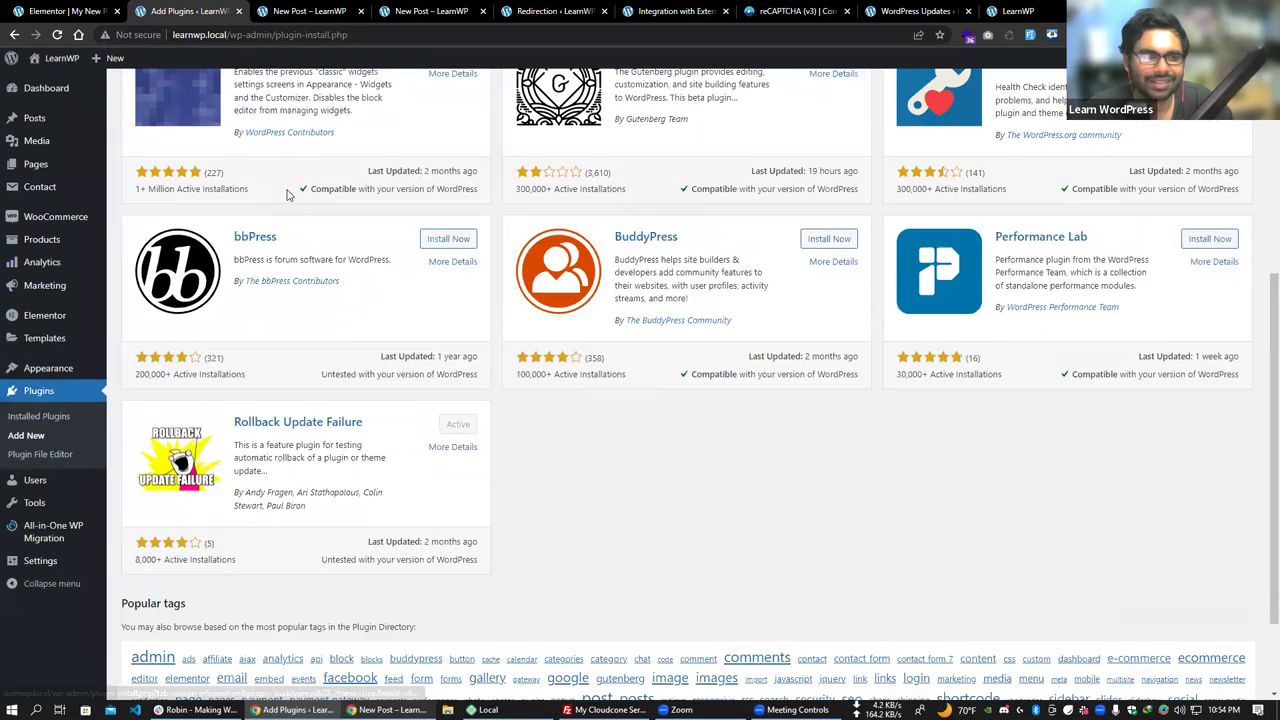
Switch to the popular plugins and browse the first page of the list.
scroll(569, 377, "up", 5)
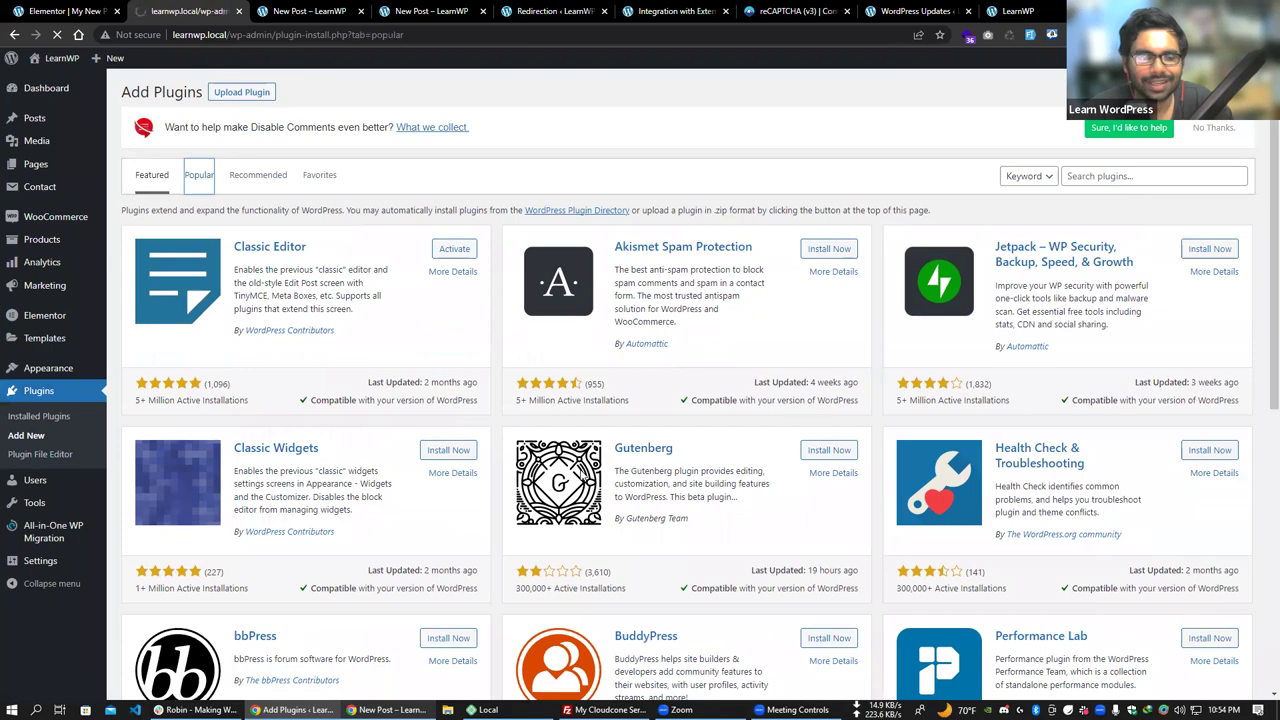
scroll(773, 525, "down", 10)
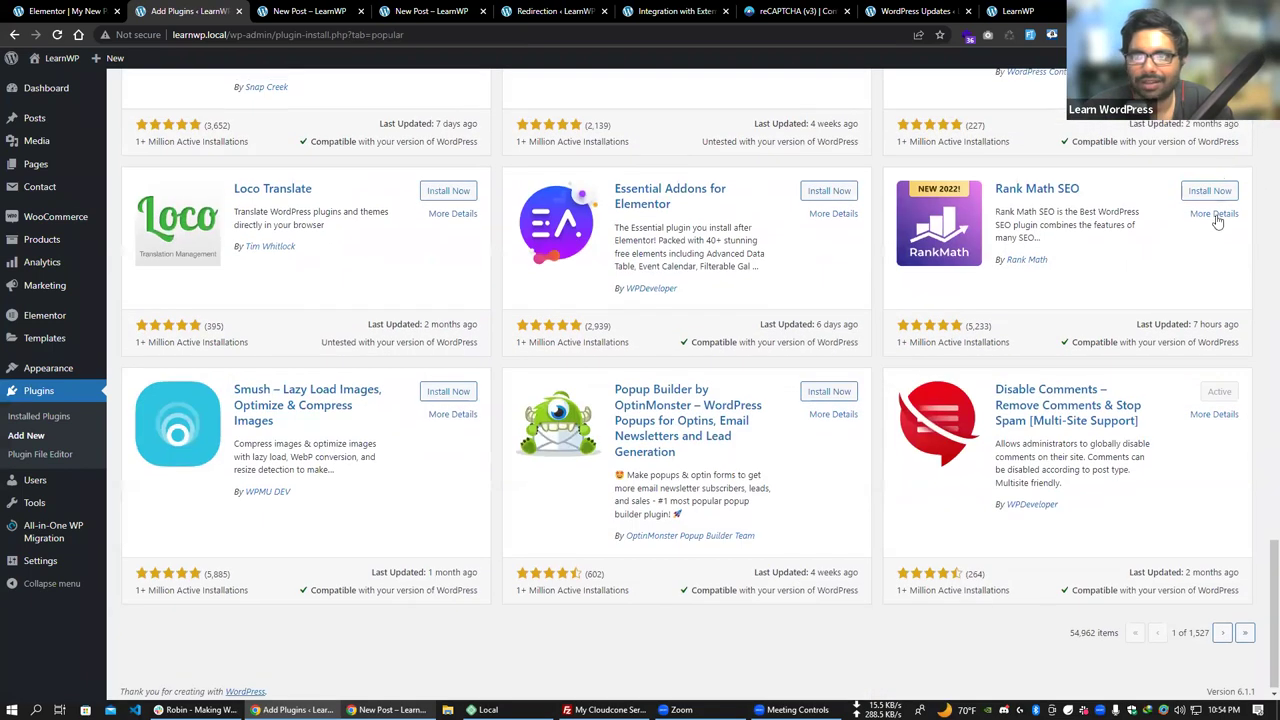
scroll(1188, 224, "up", 2)
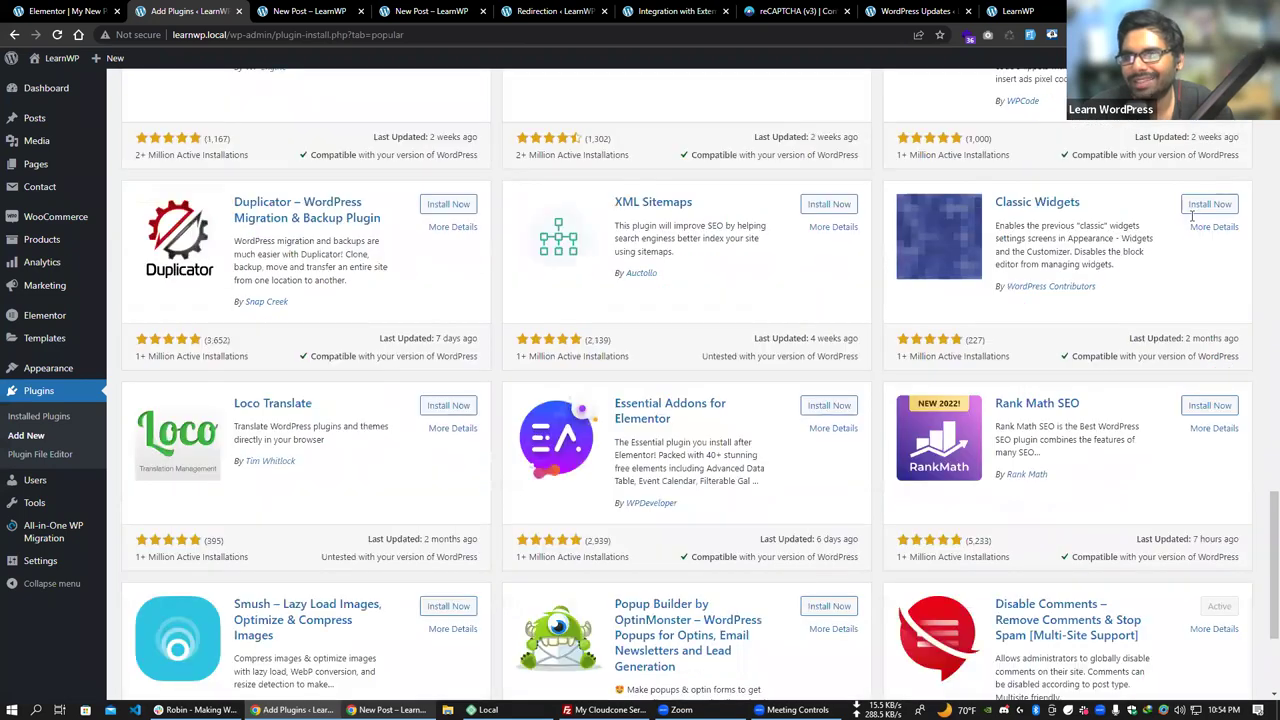
scroll(1192, 215, "up", 4)
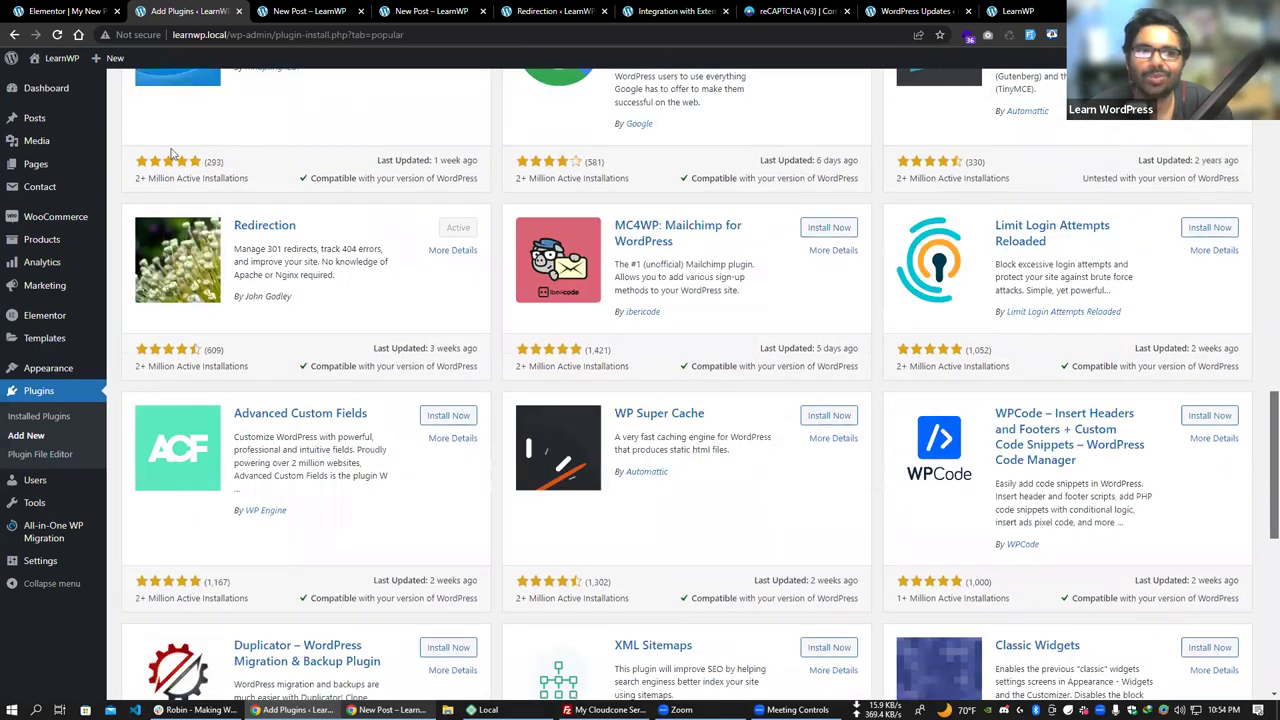
scroll(180, 190, "up", 10)
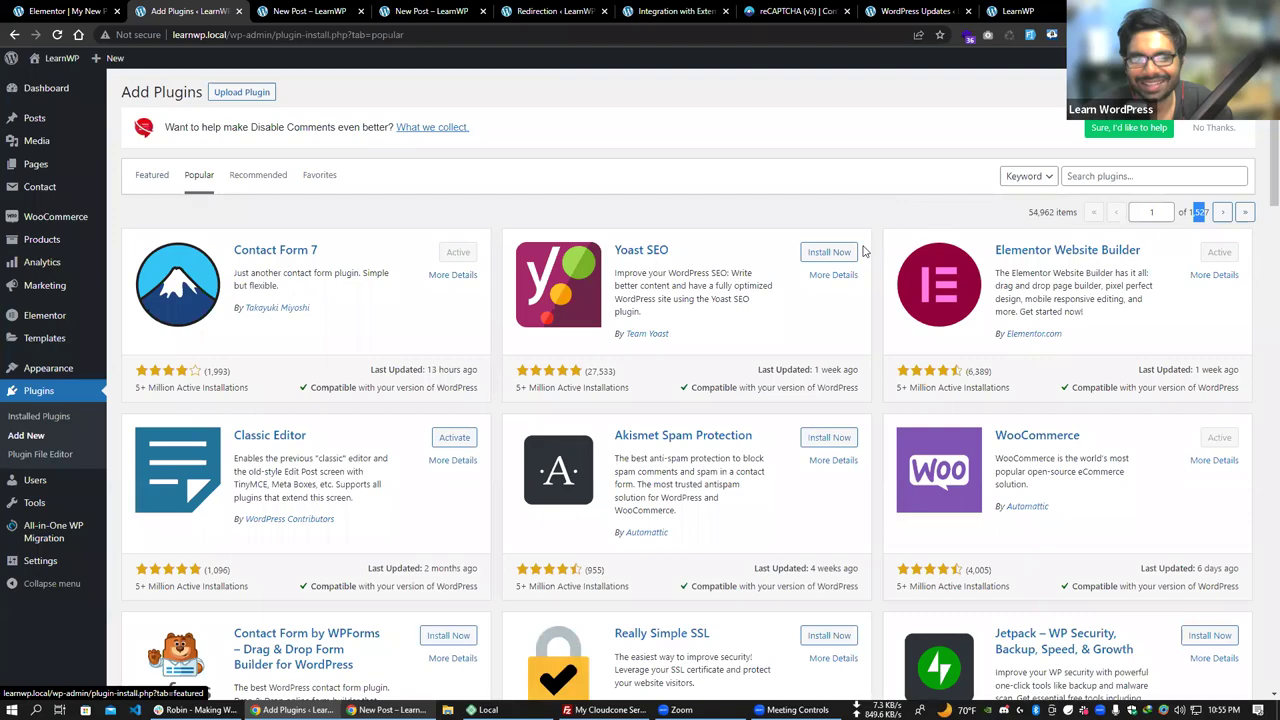
scroll(864, 252, "down", 6)
scroll(920, 305, "up", 6)
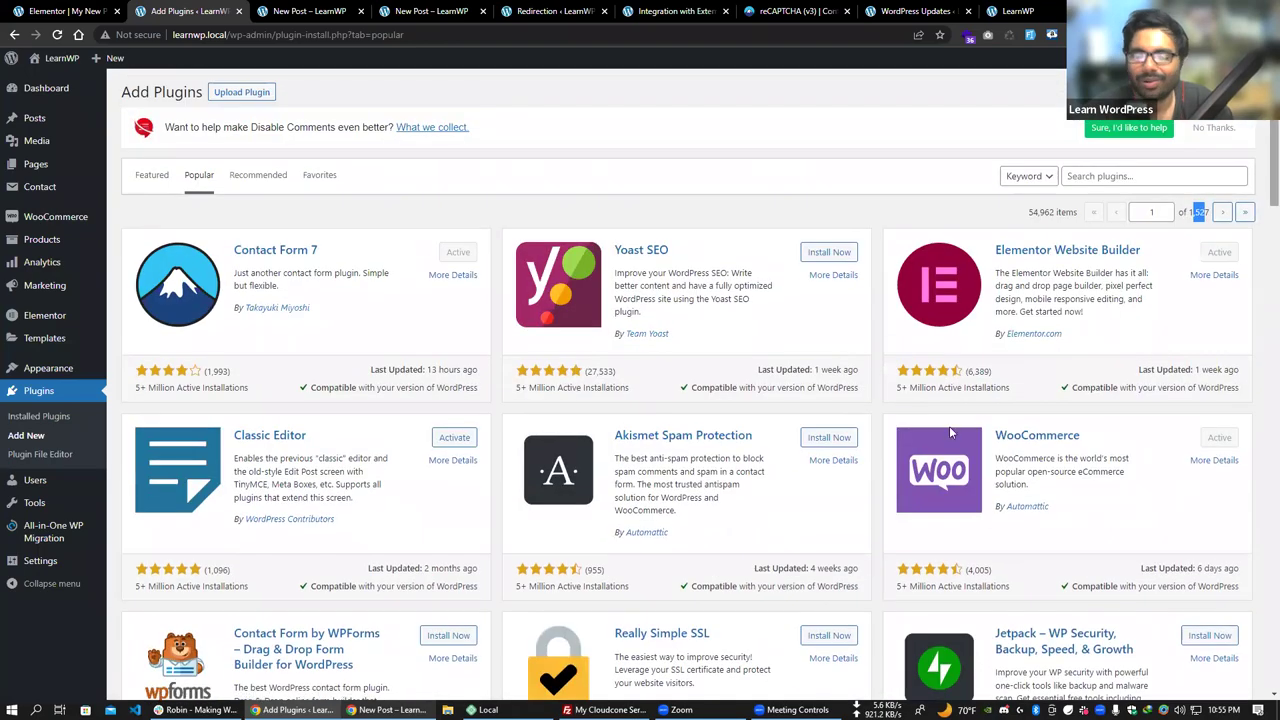
scroll(951, 432, "down", 3)
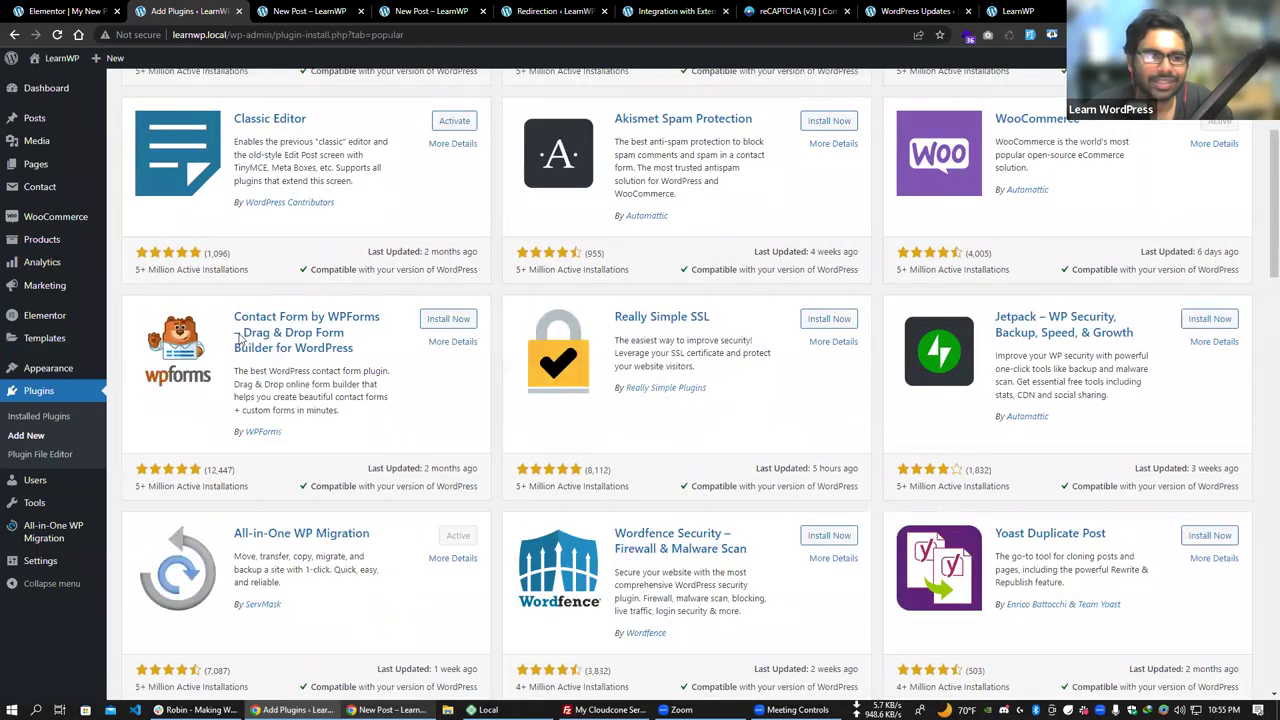
Look through the rest of the popular plugins down to Advanced Custom Fields, then return to the start of the list.
scroll(239, 339, "down", 1)
scroll(229, 359, "down", 2)
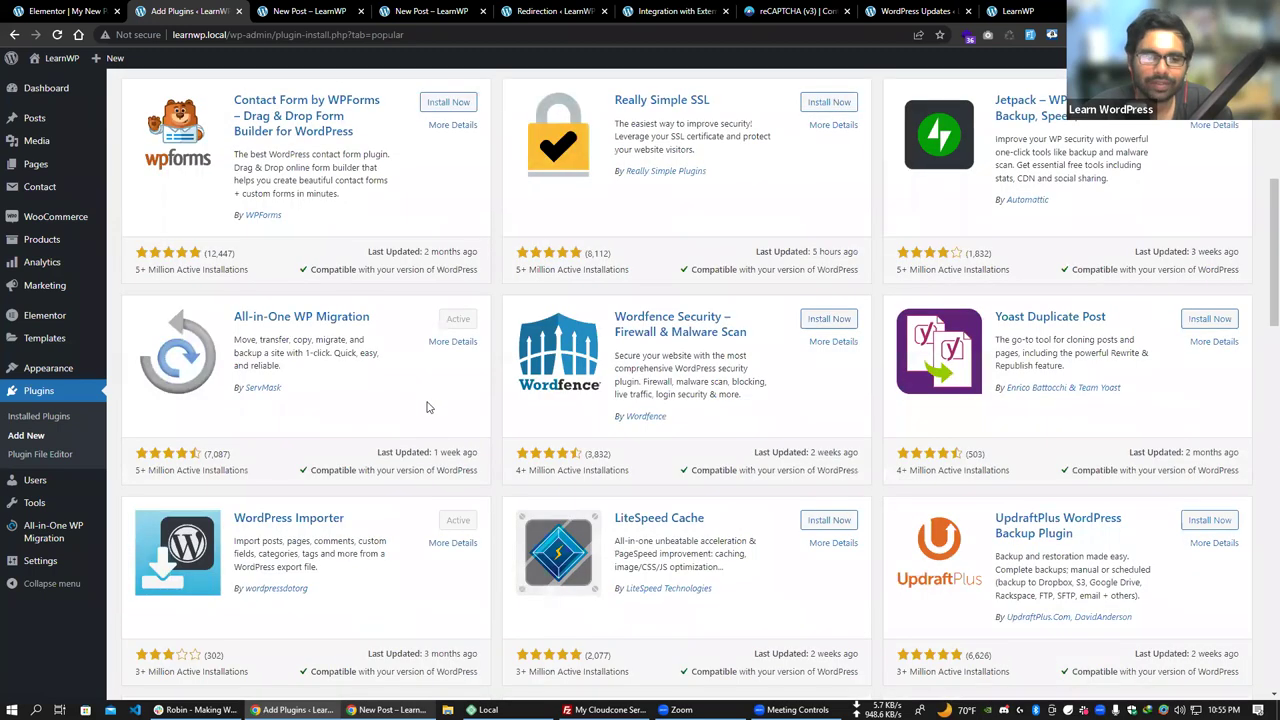
scroll(352, 401, "down", 5)
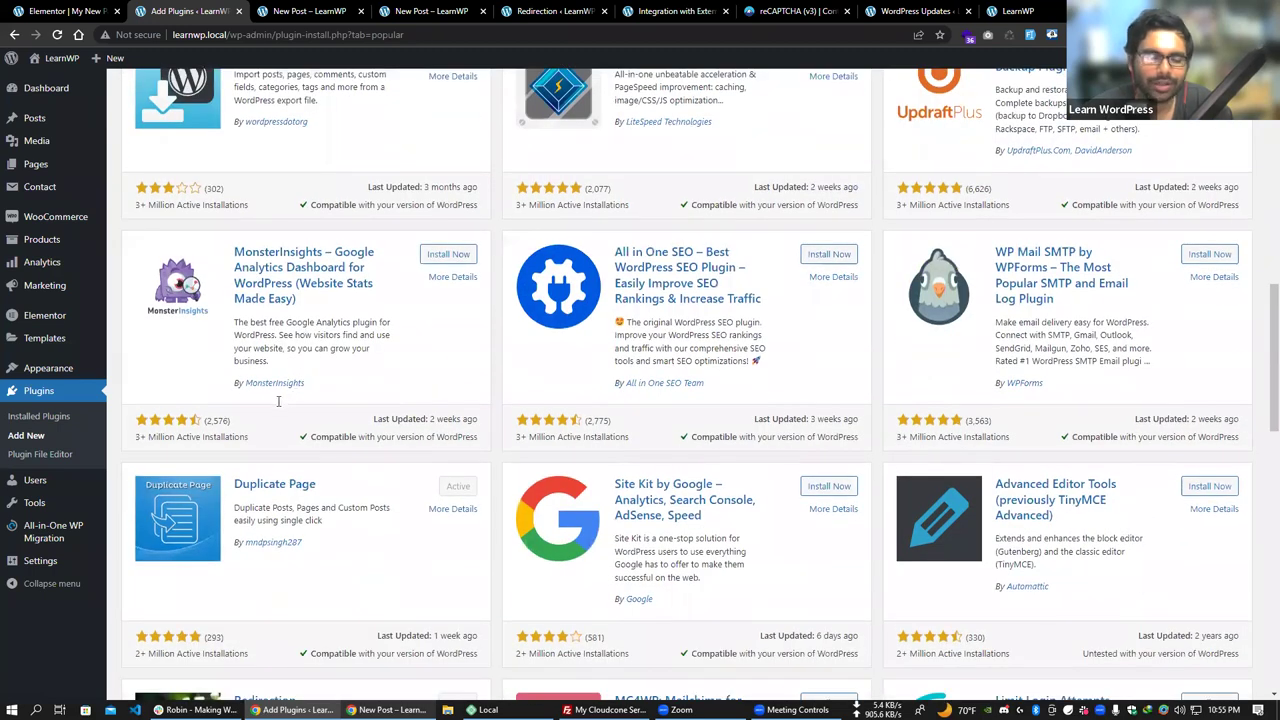
scroll(278, 401, "down", 5)
left_click_drag(228, 408, 229, 400)
scroll(229, 400, "down", 1)
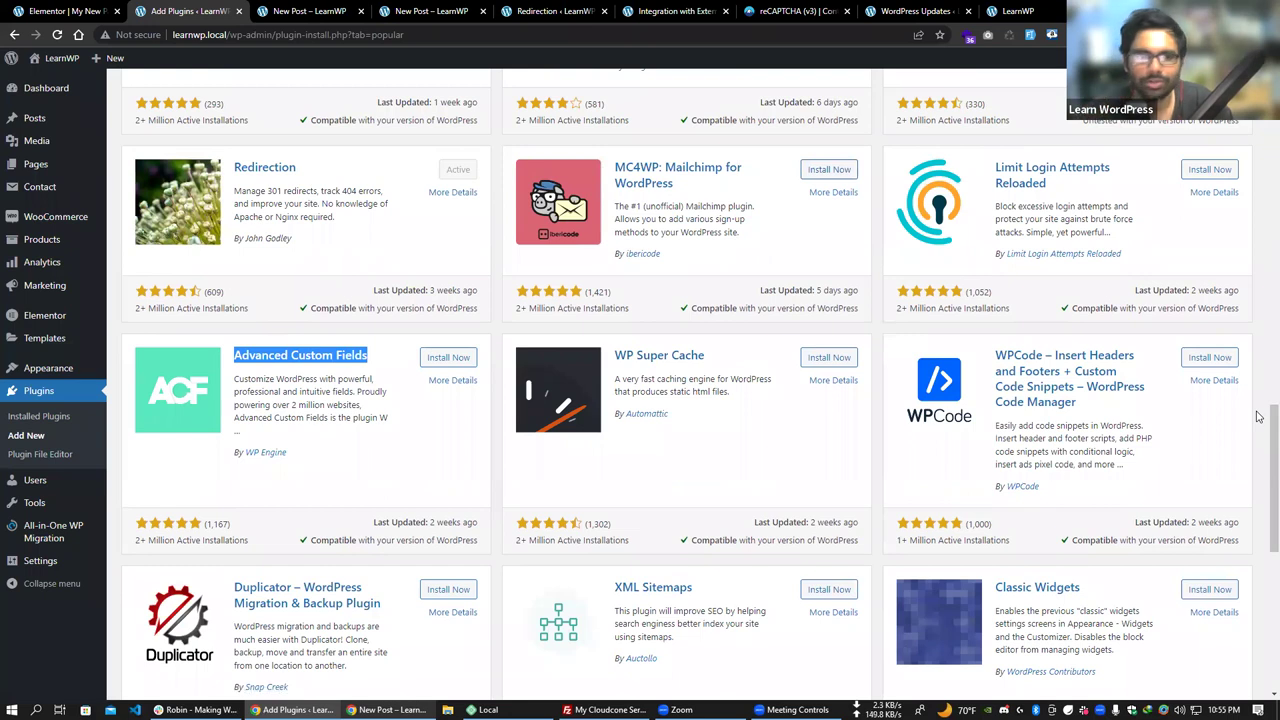
scroll(448, 490, "up", 1)
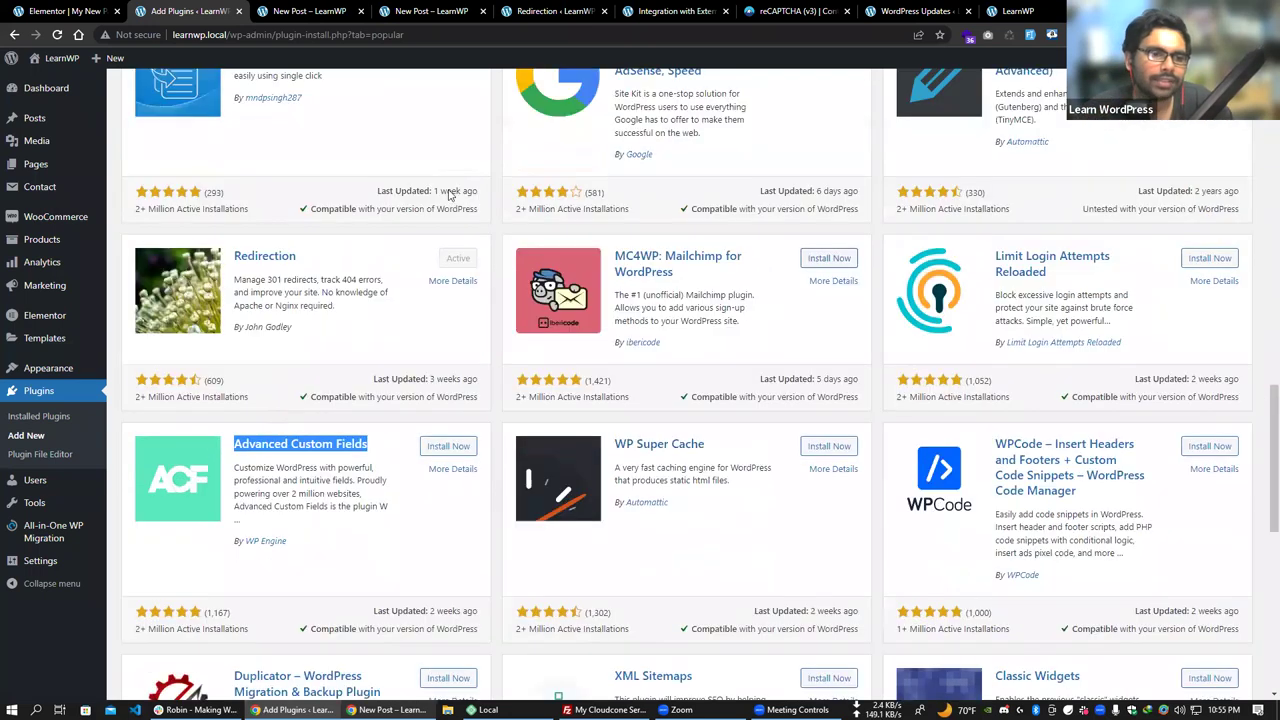
scroll(280, 260, "up", 1)
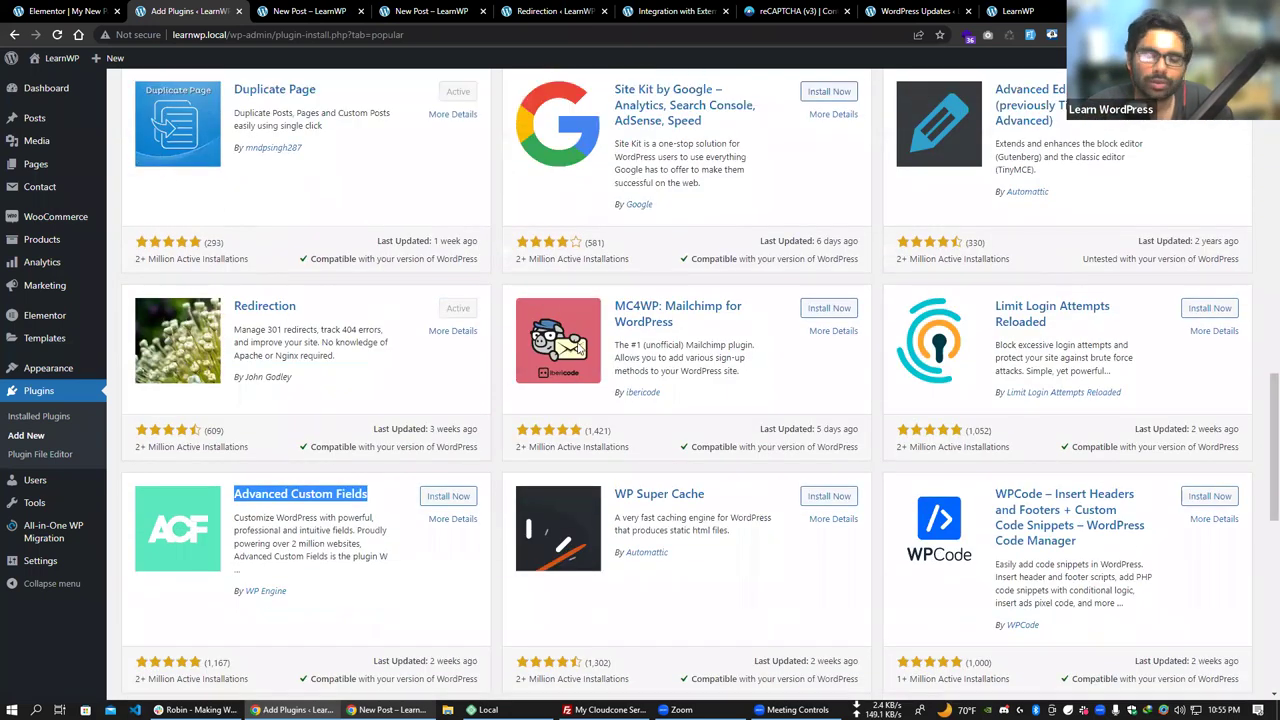
scroll(700, 350, "up", 2)
scroll(640, 150, "up", 1)
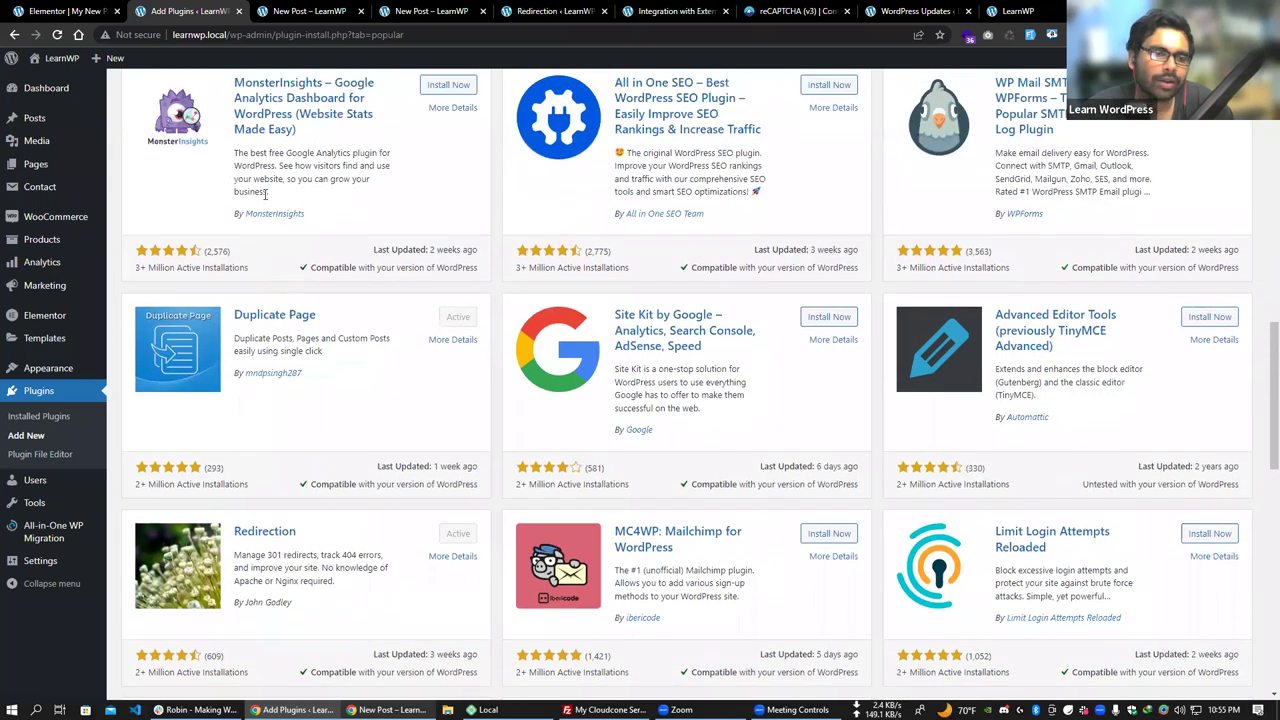
scroll(160, 260, "up", 2)
scroll(110, 220, "up", 1)
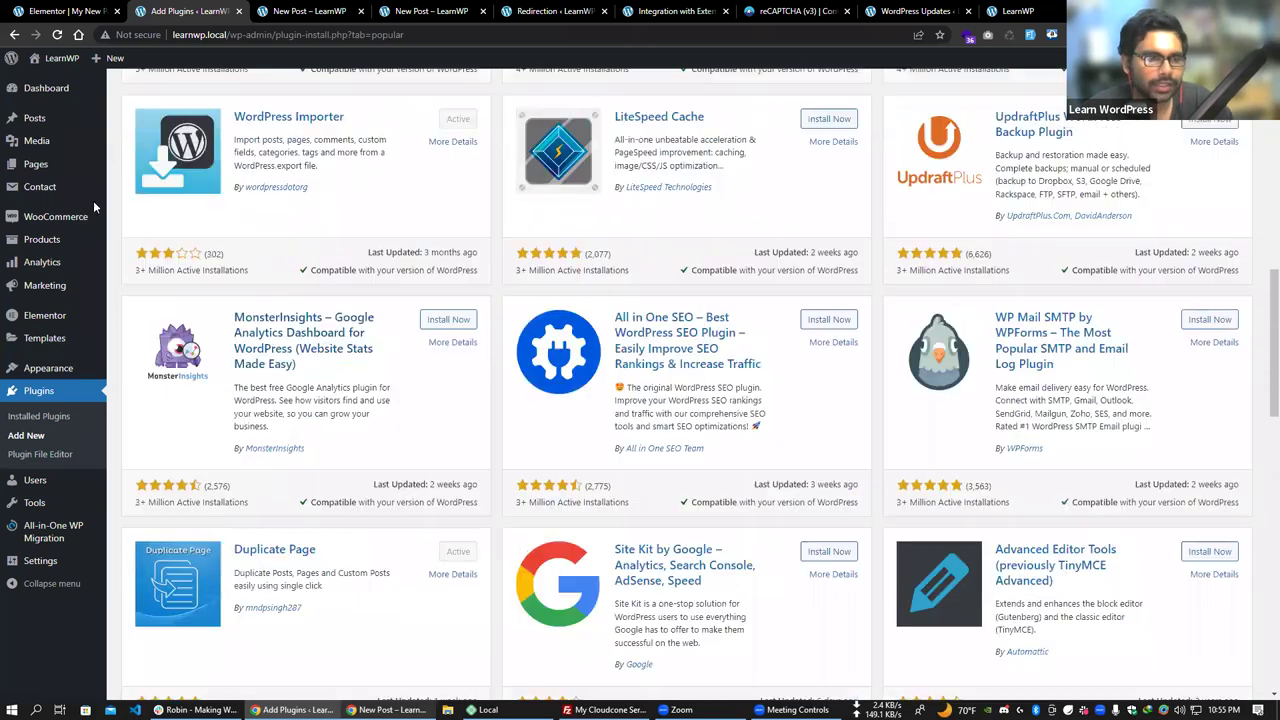
scroll(95, 201, "up", 2)
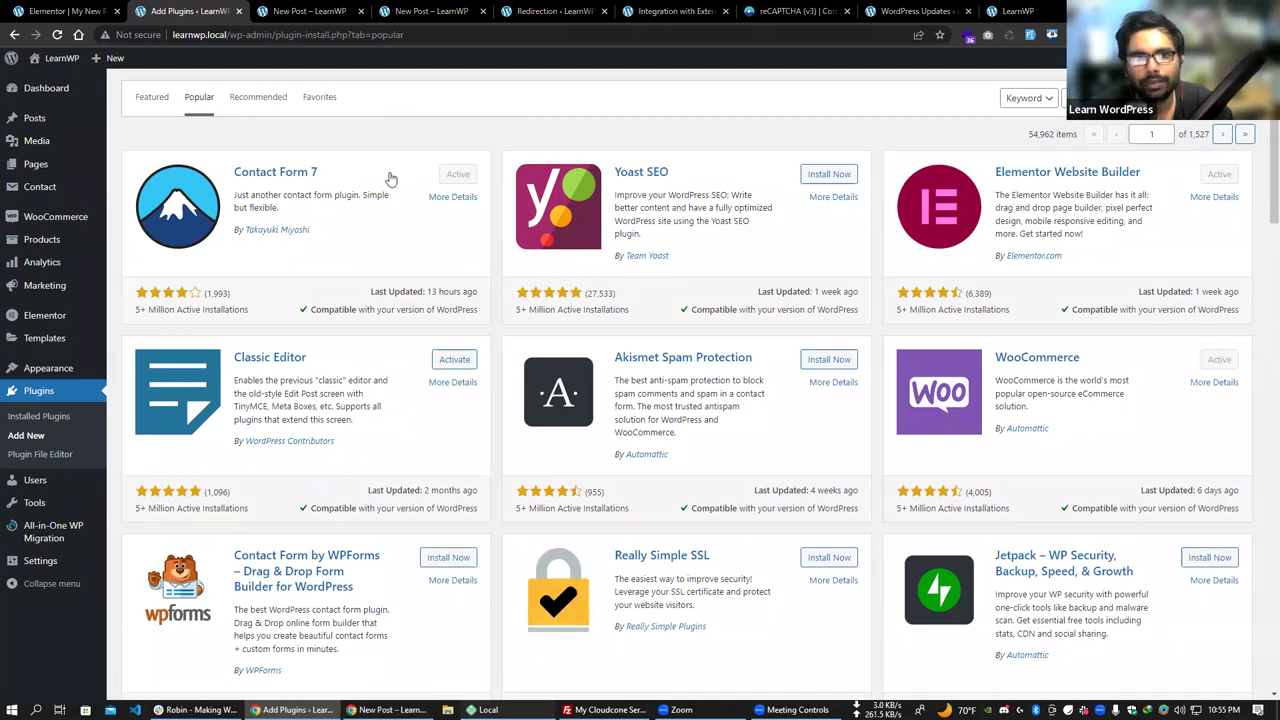
Switch to Local, open the LearnWP site folder and browse to app > public > wp-content > plugins.
key("alt+Tab")
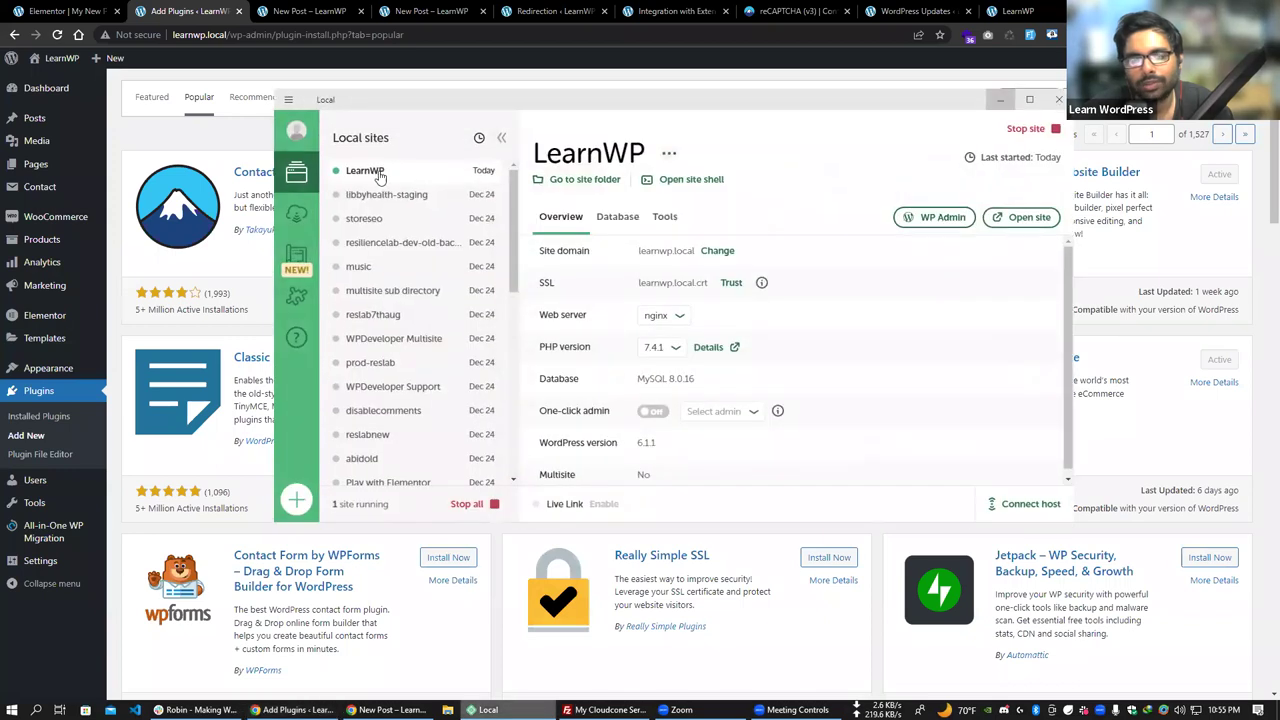
left_click(580, 179)
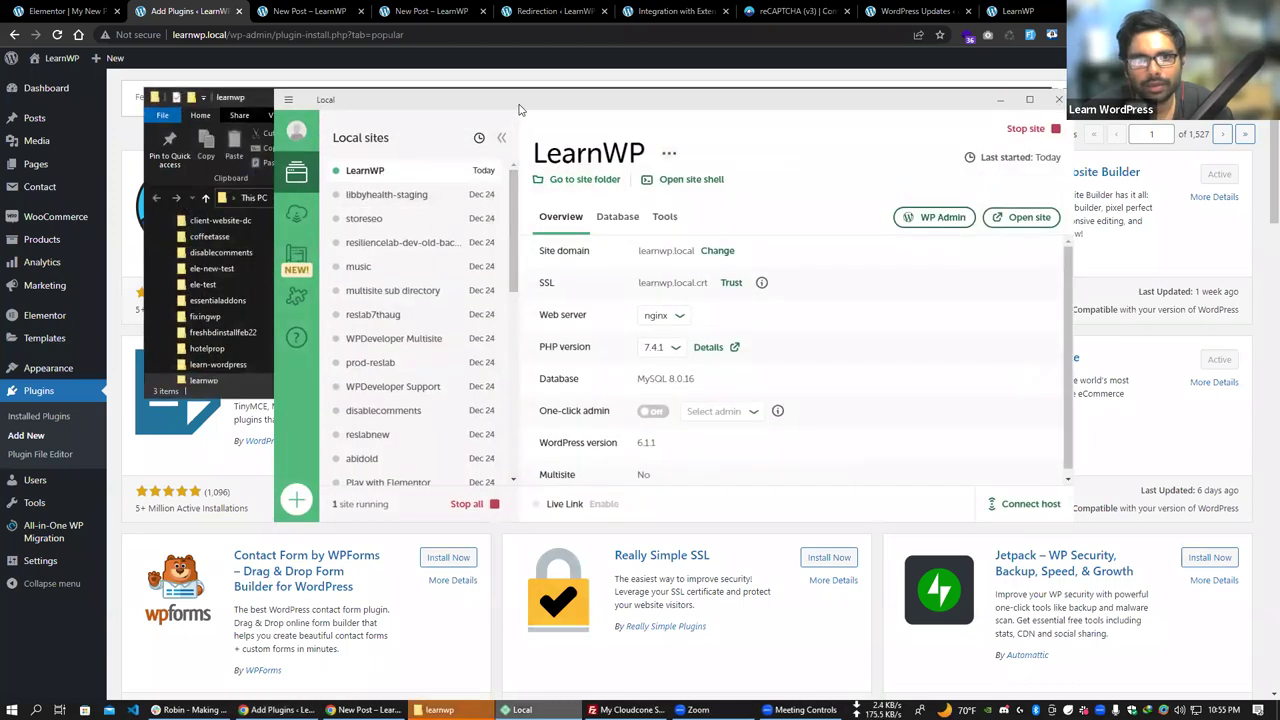
left_click_drag(520, 106, 453, 351)
double_click(300, 97)
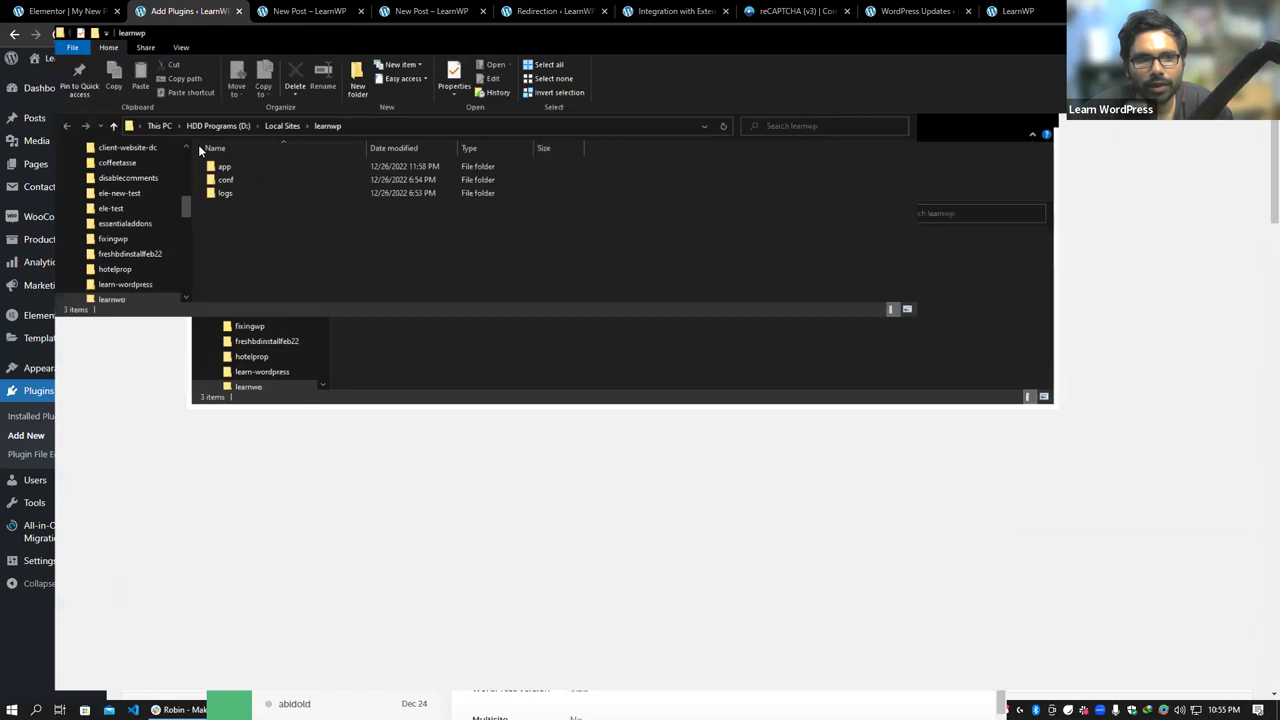
double_click(210, 149)
double_click(202, 155)
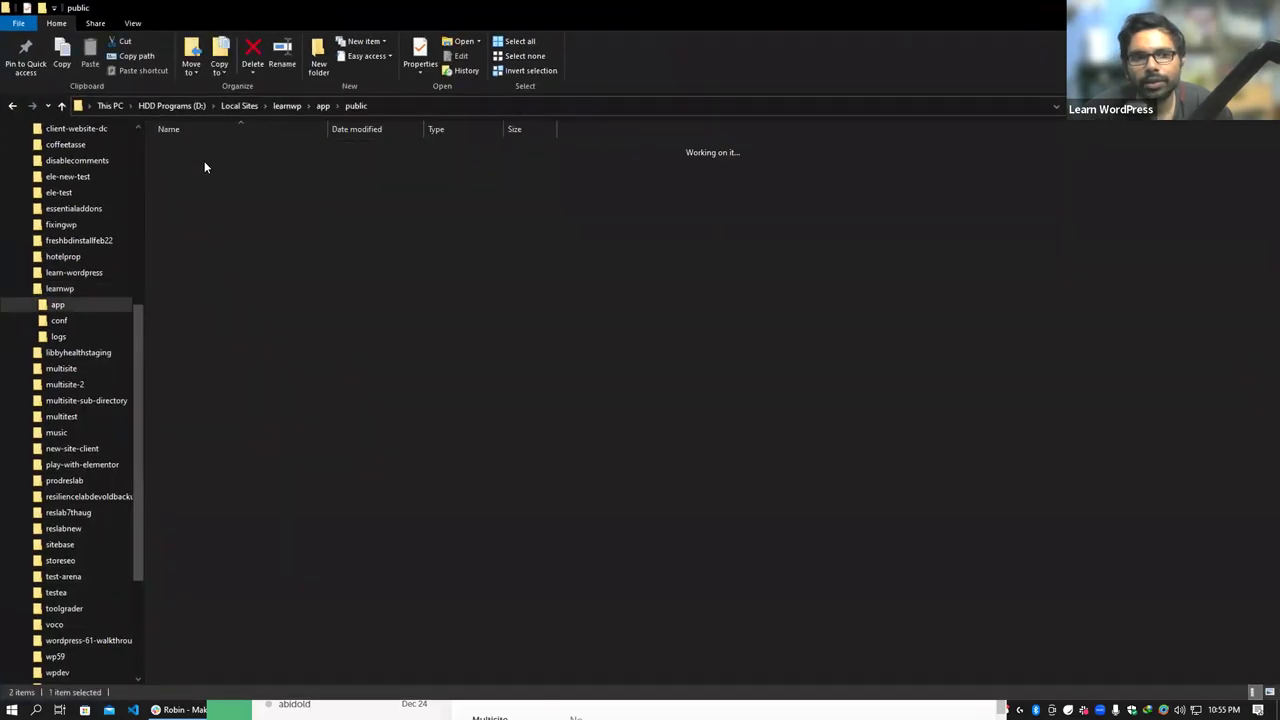
left_click(208, 163)
double_click(208, 165)
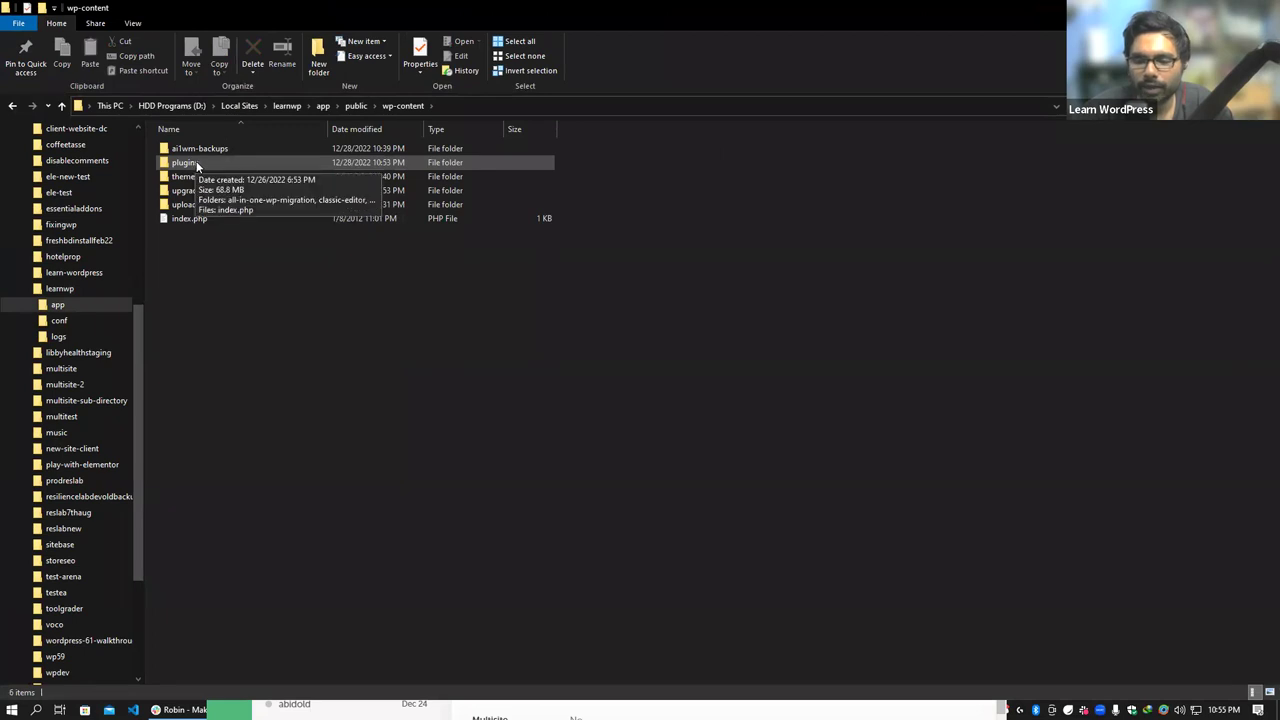
double_click(198, 163)
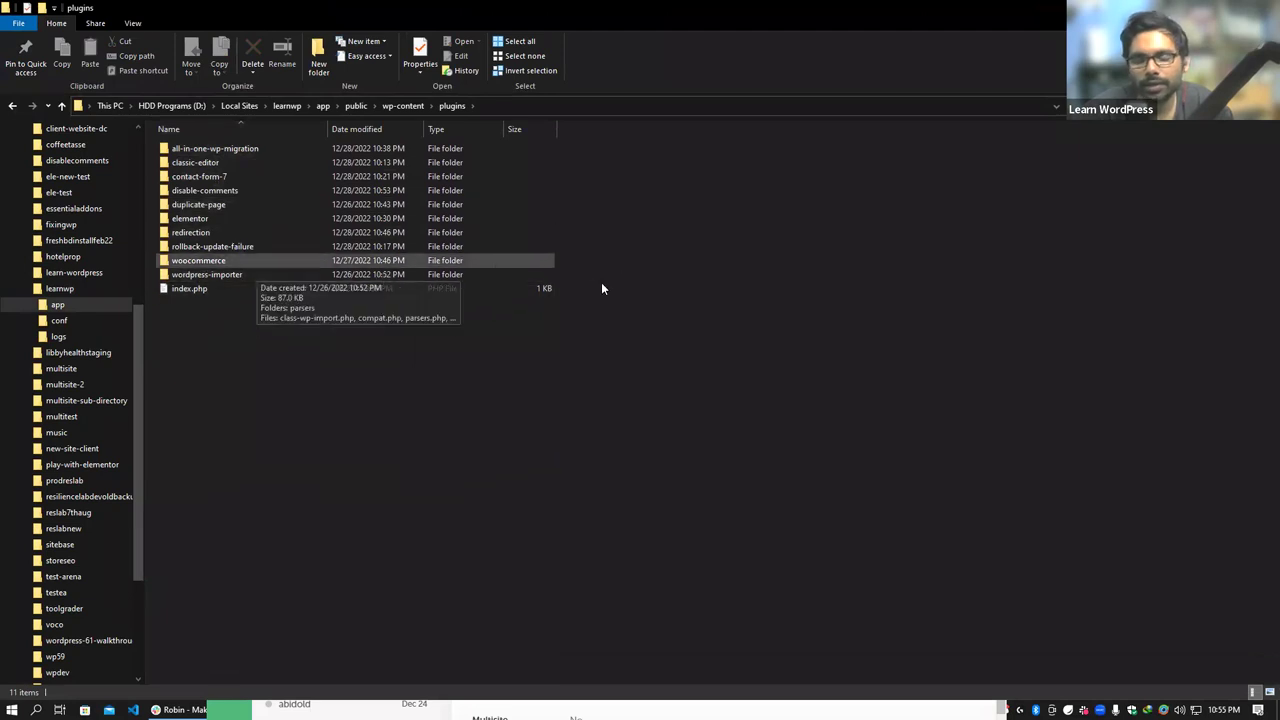
Examine the folders of the installed plugins, such as contact-form-7, classic-editor, all-in-one-wp-migration and elementor.
left_click_drag(589, 266, 423, 178)
left_click(221, 176)
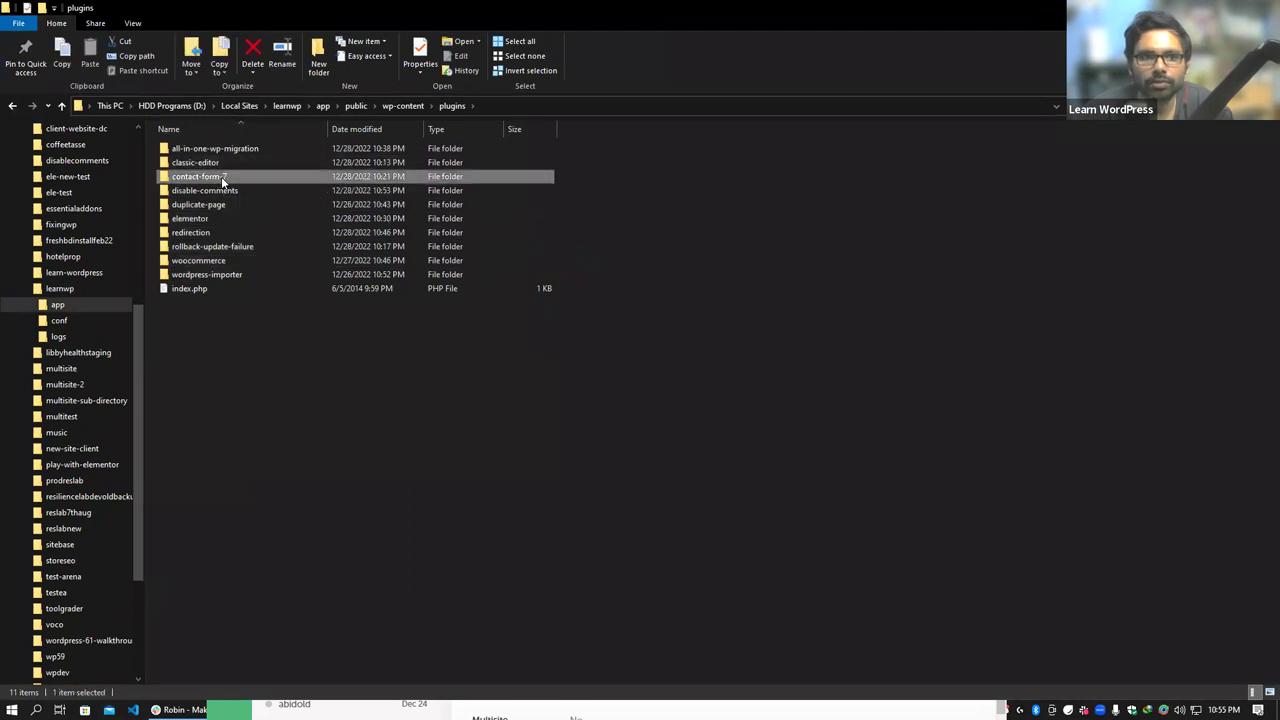
left_click(216, 164)
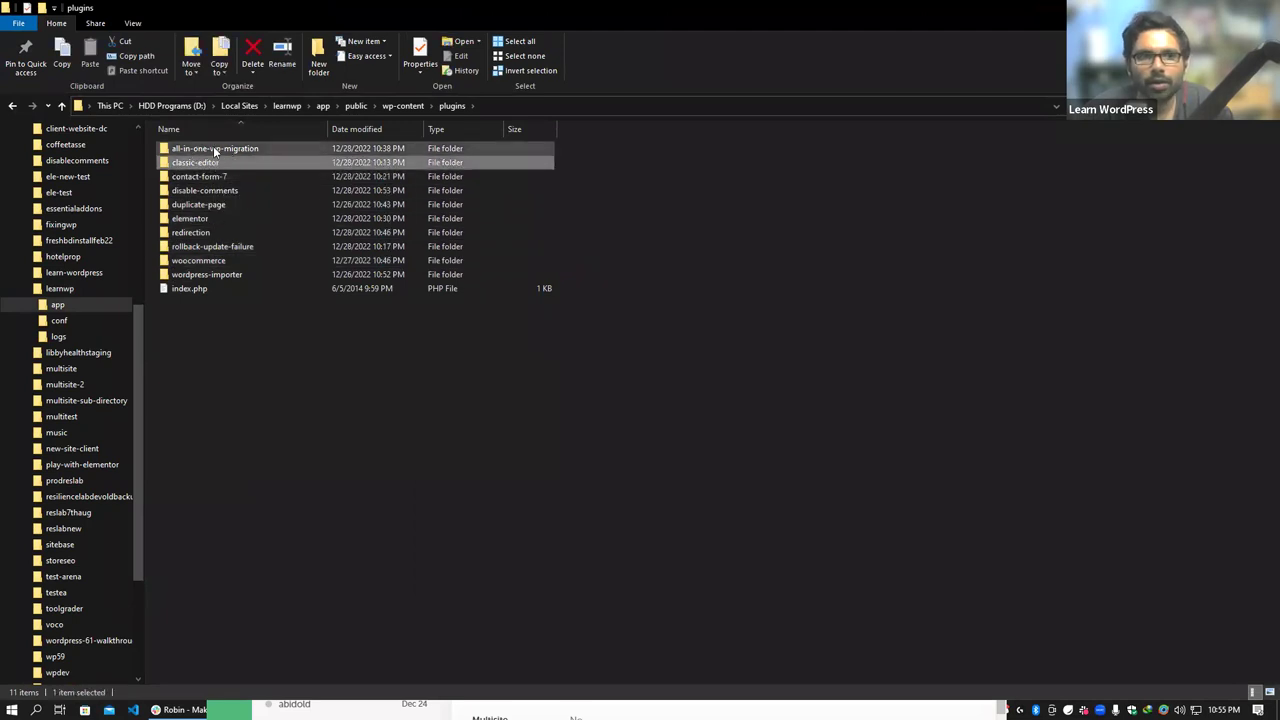
left_click(215, 150)
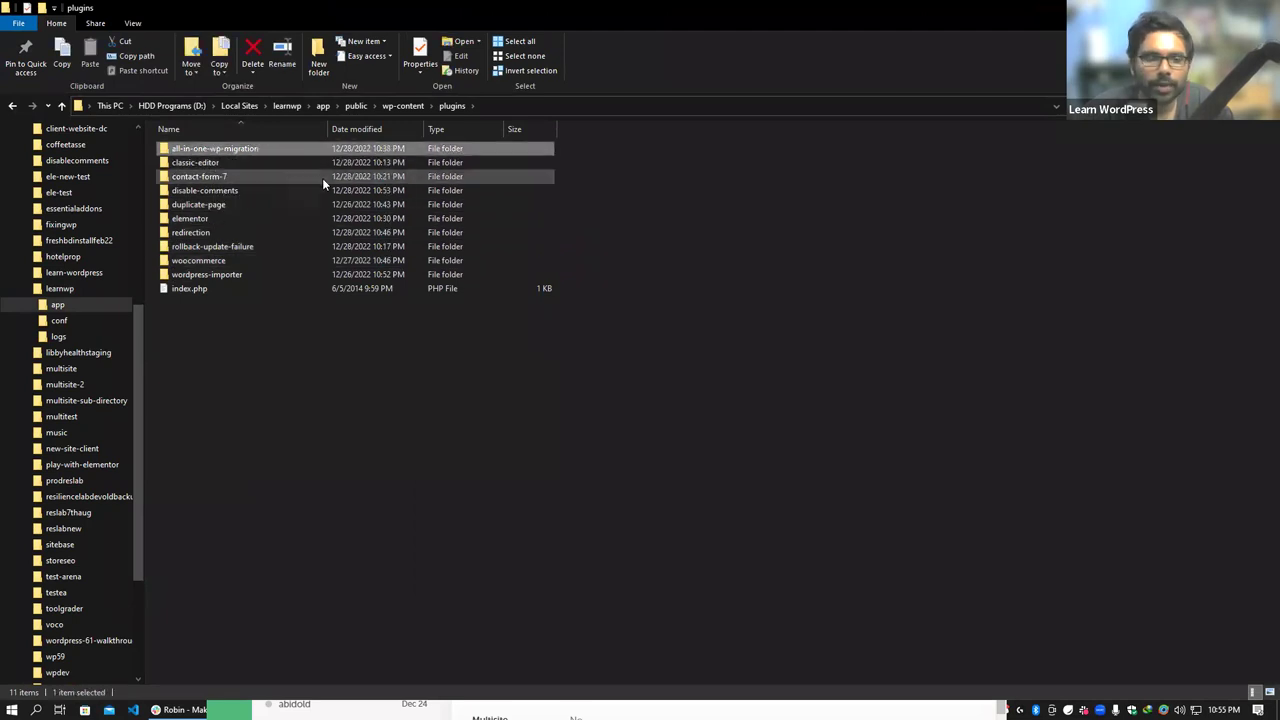
left_click(213, 218)
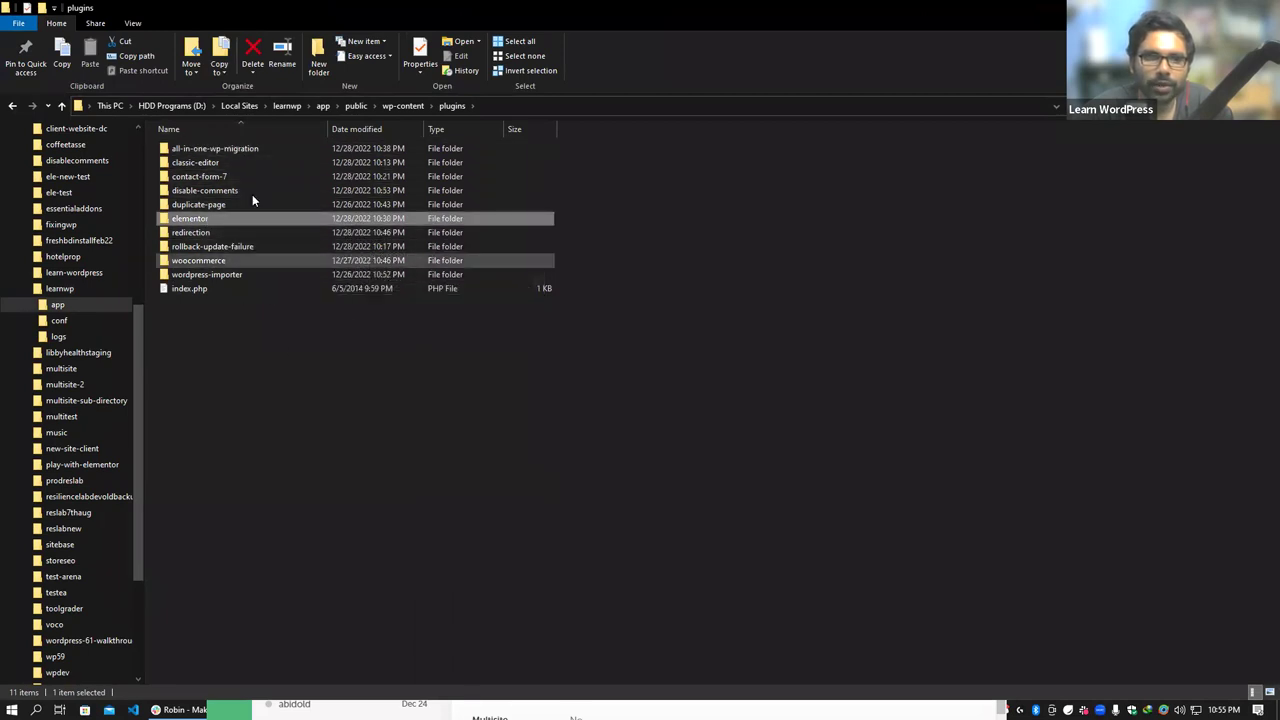
left_click(300, 347)
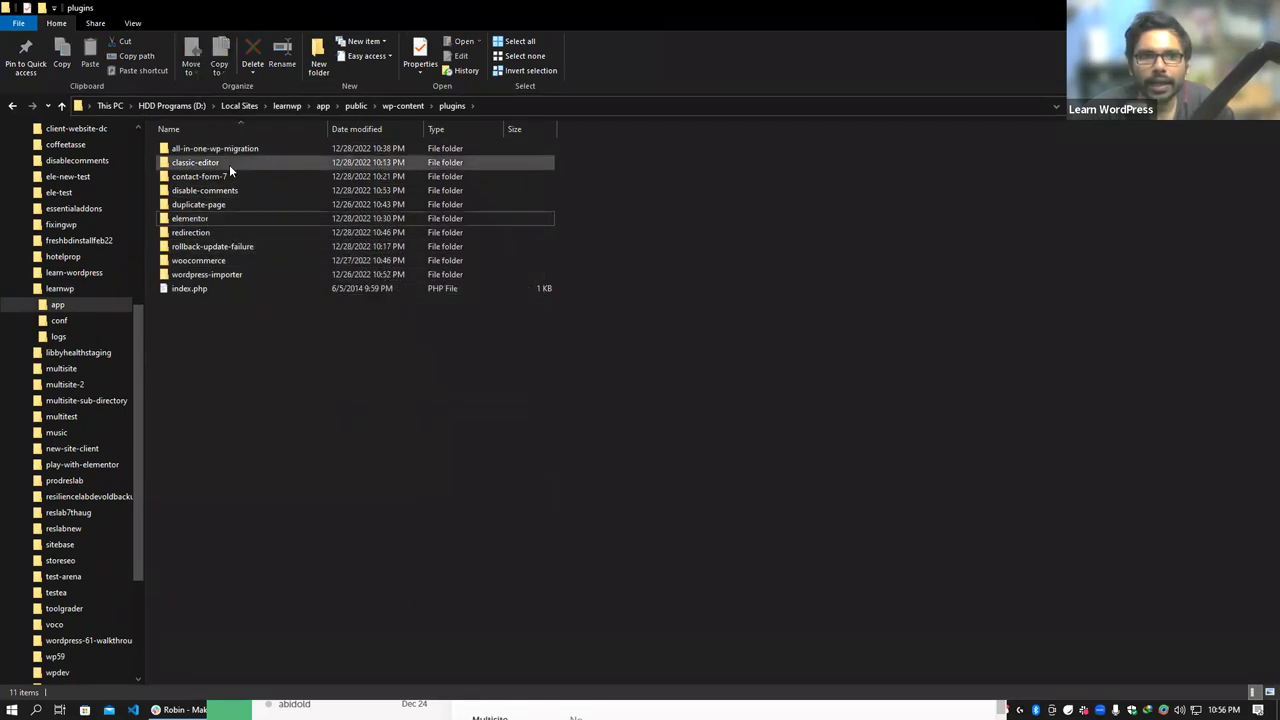
Enter the contact-form-7 folder and open its main file wp-contact-form-7.php in Visual Studio Code.
double_click(201, 177)
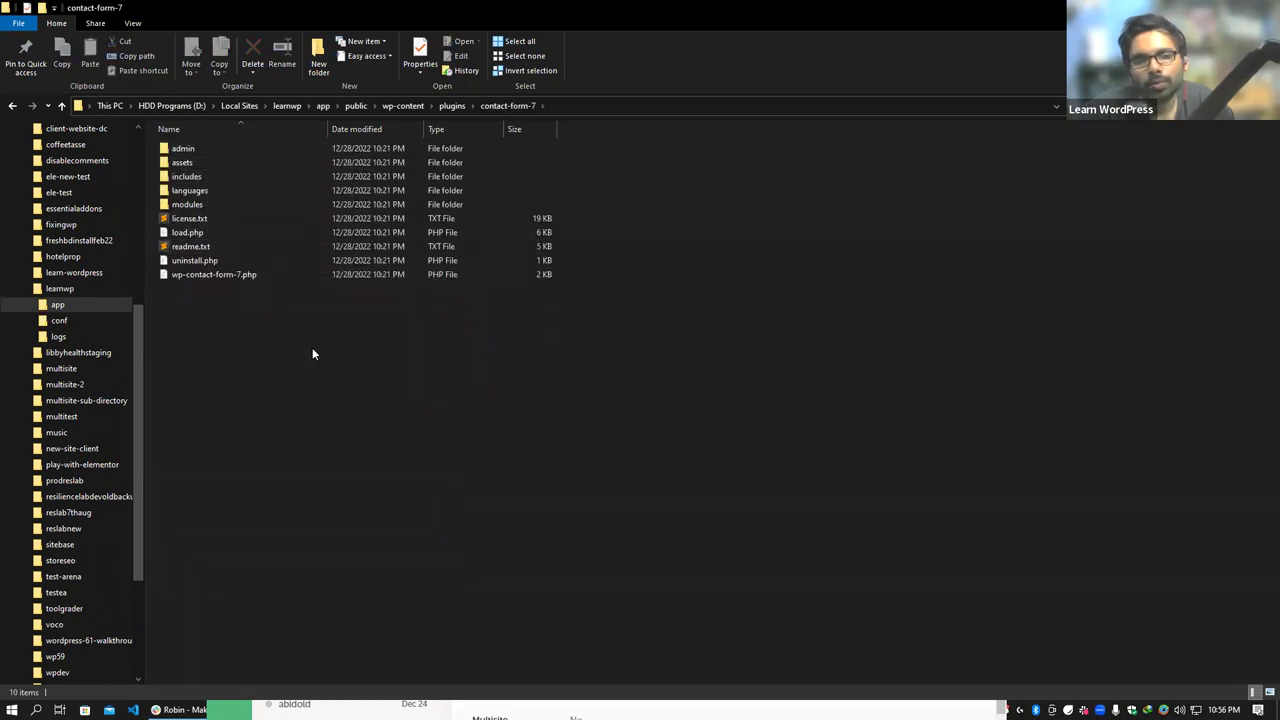
left_click_drag(317, 341, 298, 314)
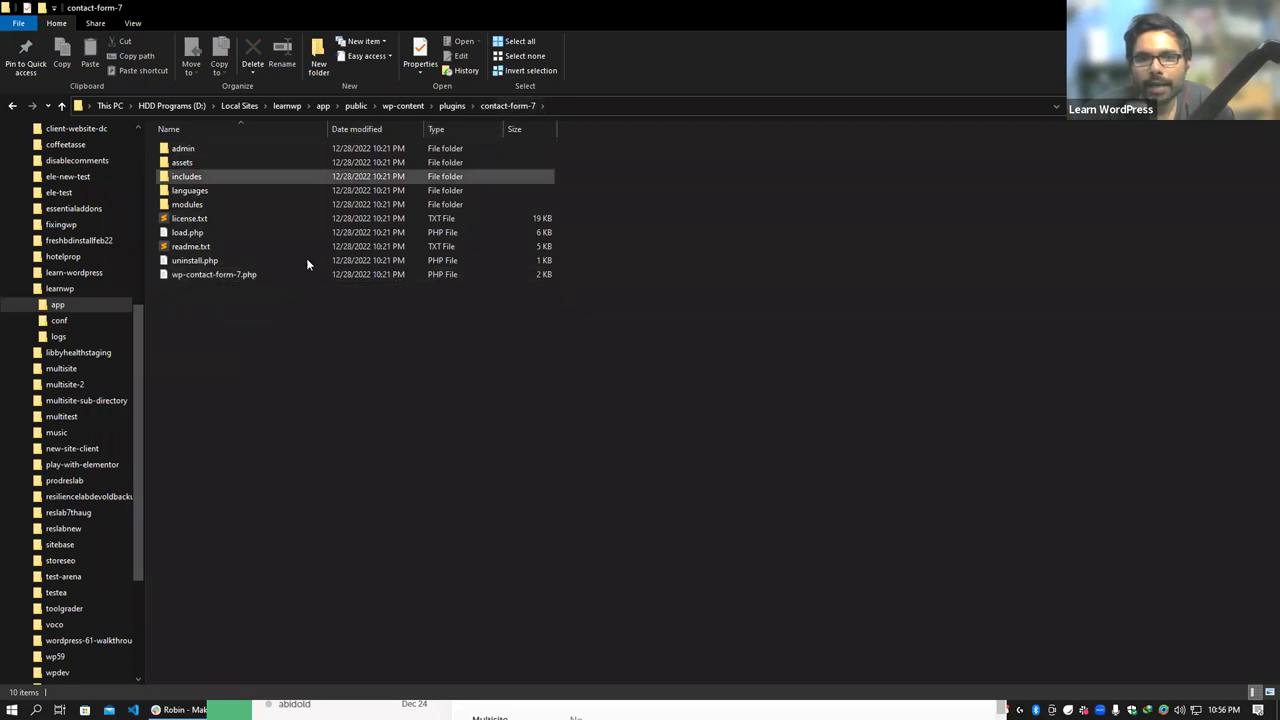
left_click(210, 277)
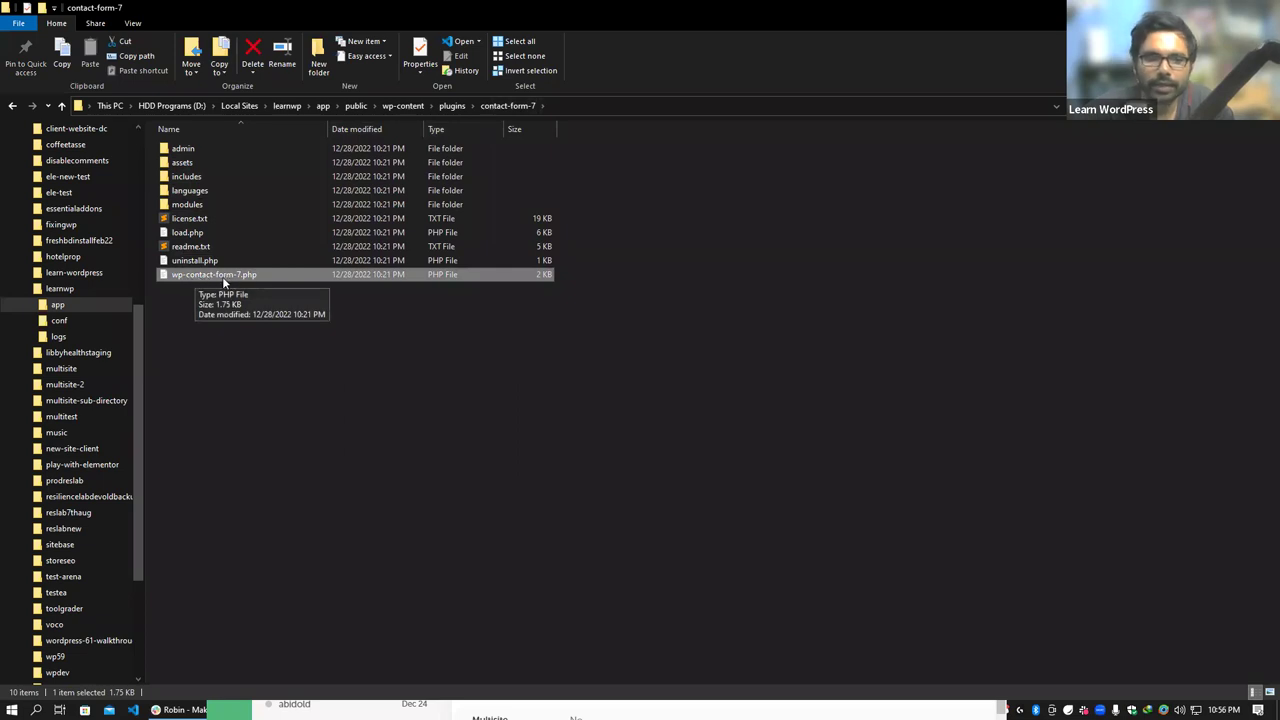
right_click(229, 277)
left_click(264, 290)
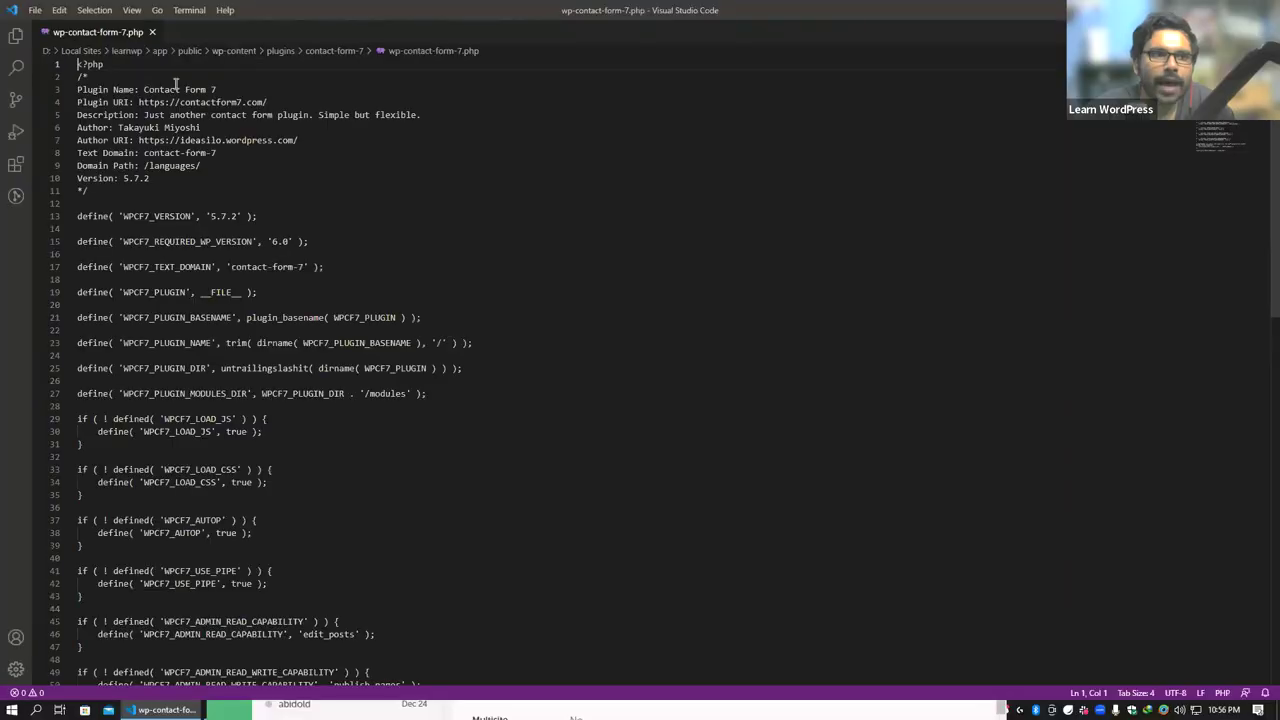
Examine the header comment of wp-contact-form-7.php, including the plugin URI, text domain and version lines.
left_click_drag(217, 89, 280, 102)
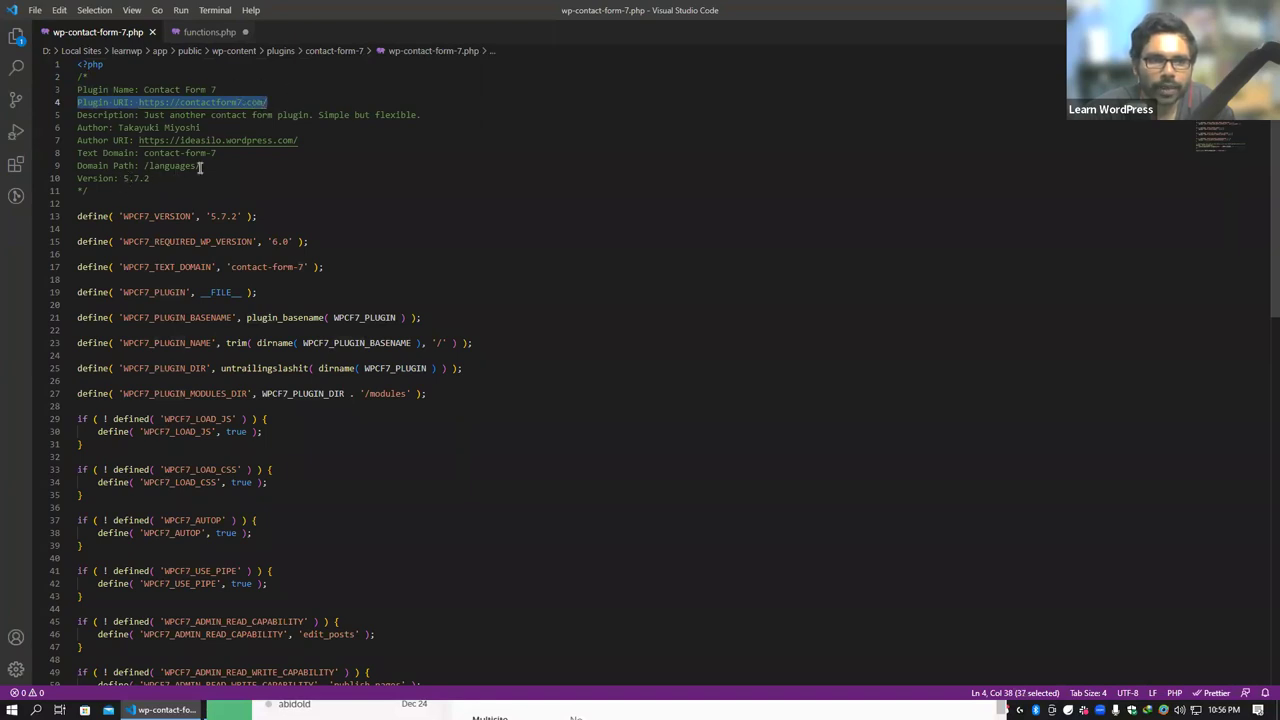
left_click_drag(233, 152, 80, 152)
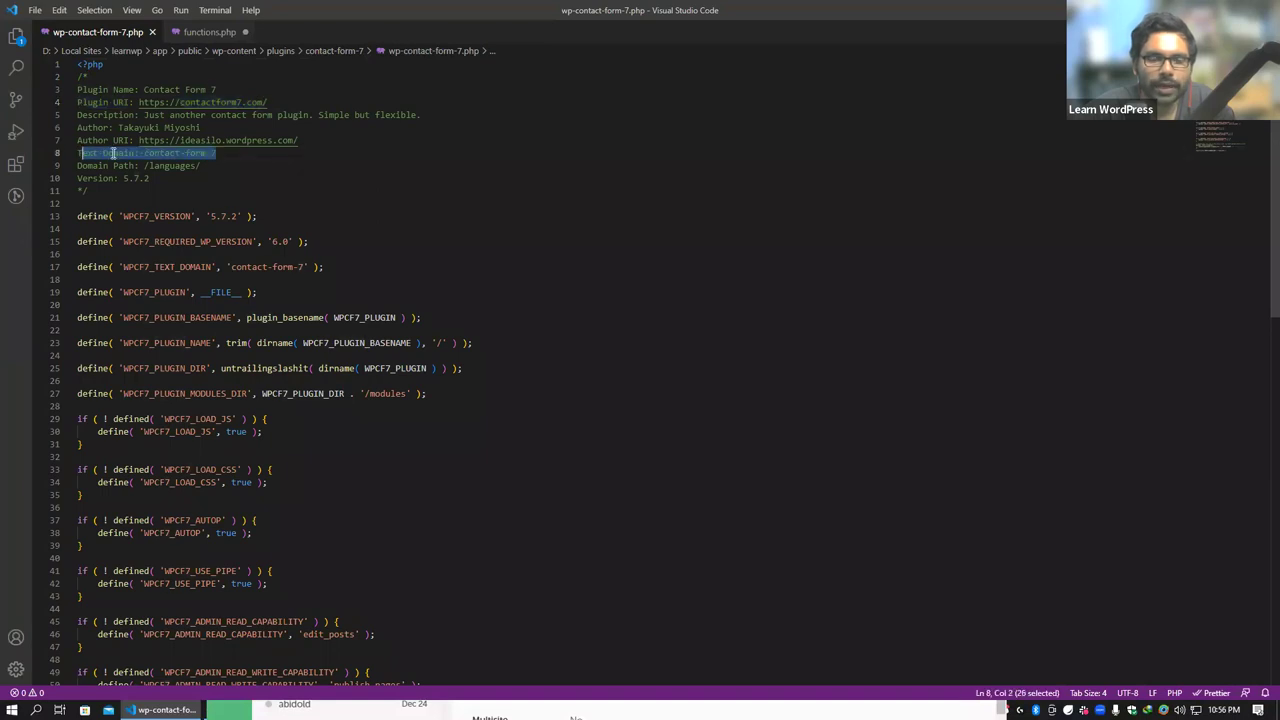
double_click(176, 152)
left_click(210, 153, "shift")
left_click_drag(210, 153, 224, 153)
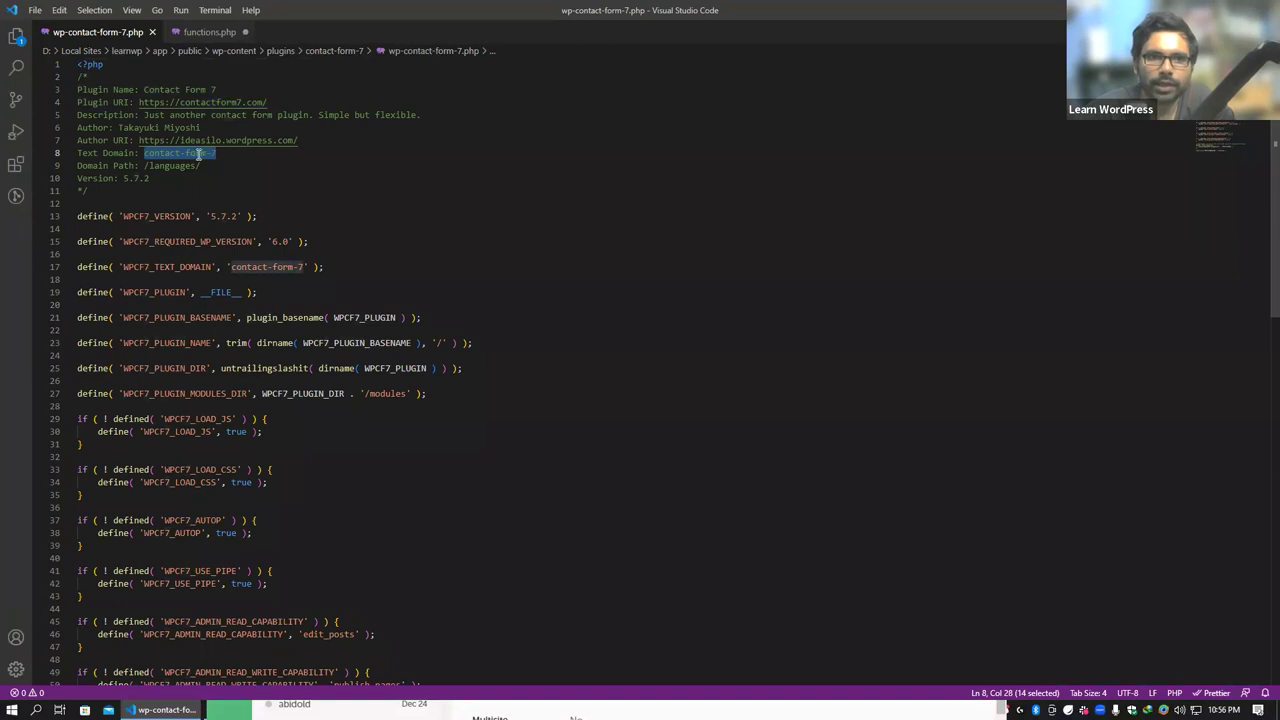
left_click(264, 166)
left_click(165, 180)
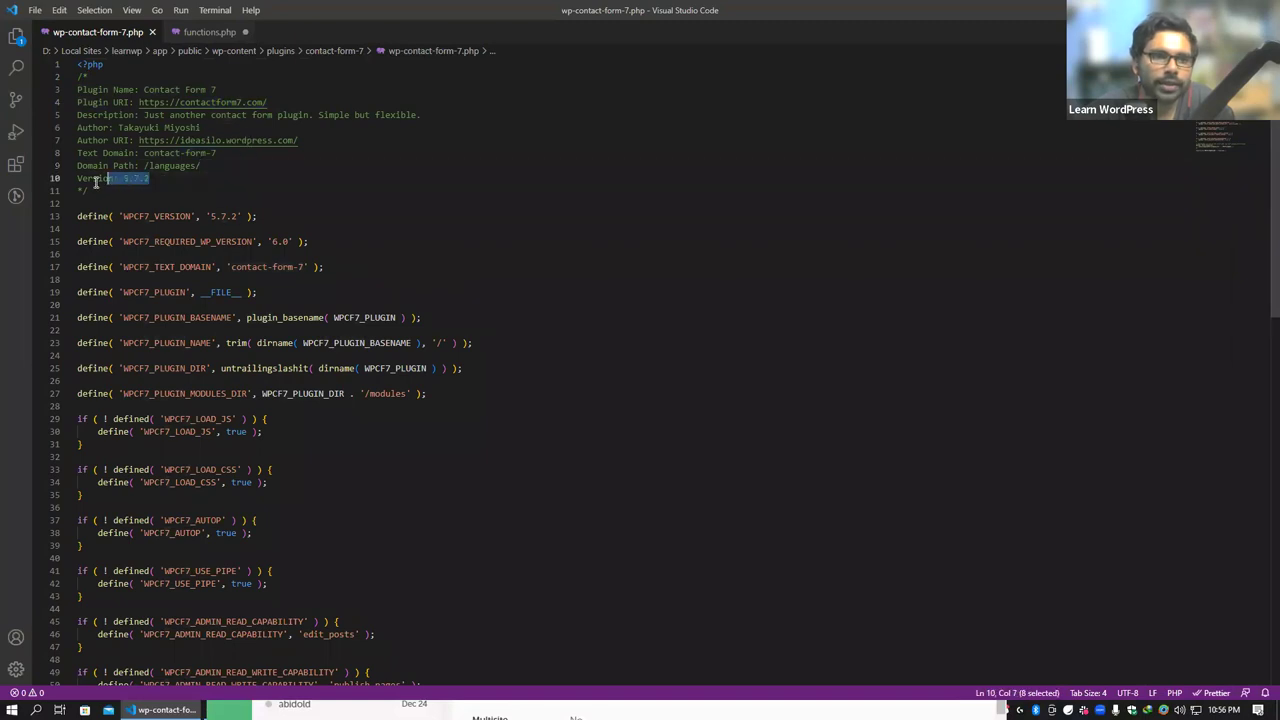
left_click(203, 185)
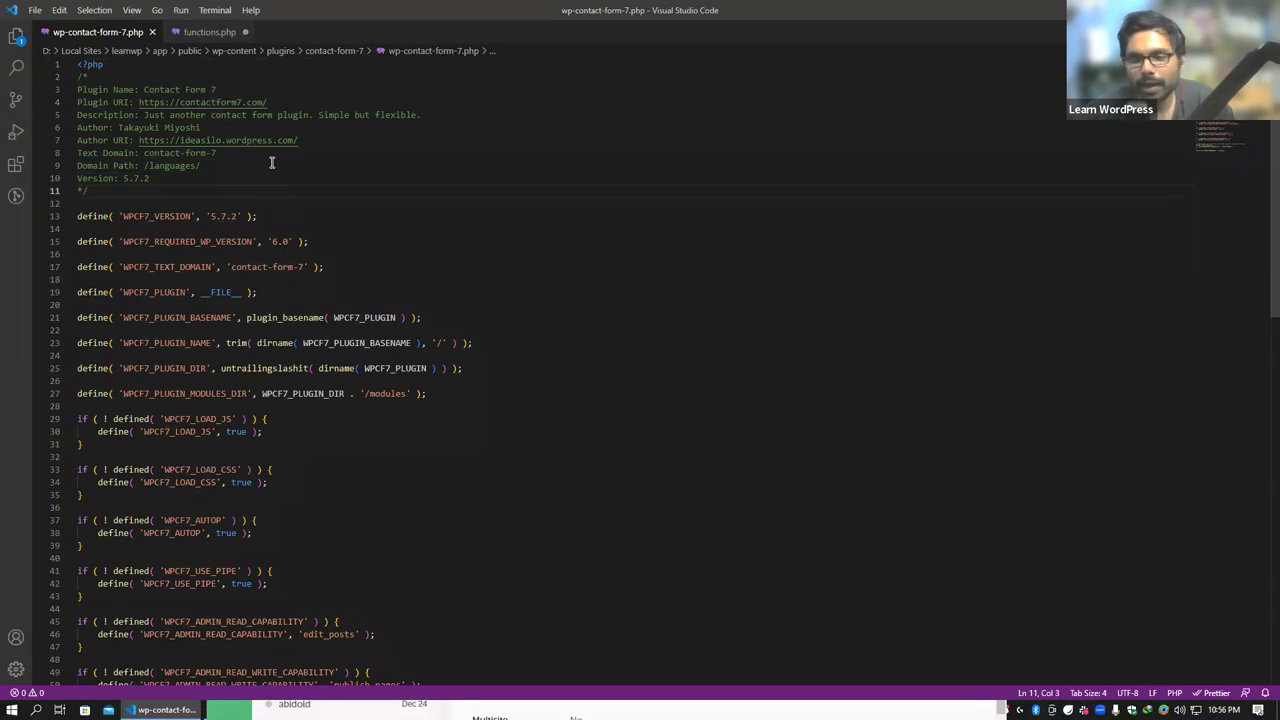
Set the version in the header comment of wp-contact-form-7.php to 5.7.1 and save the file.
left_click(174, 178)
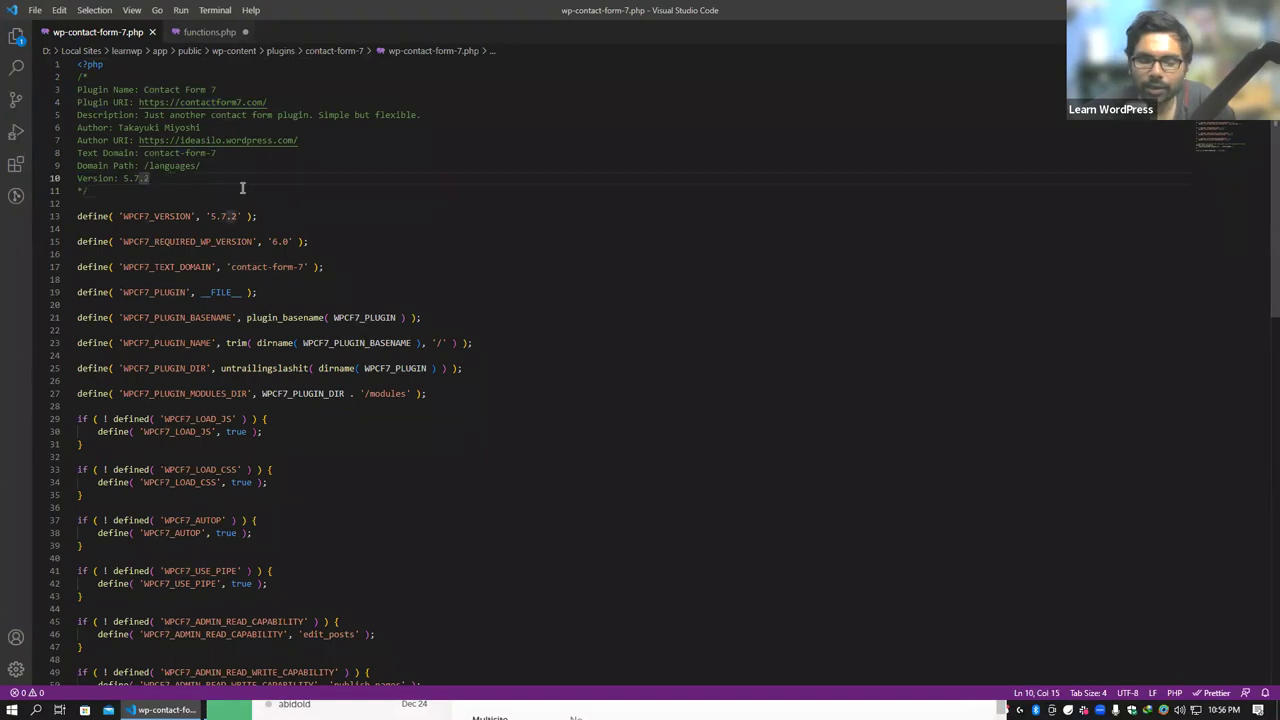
key("BackSpace")
type("1")
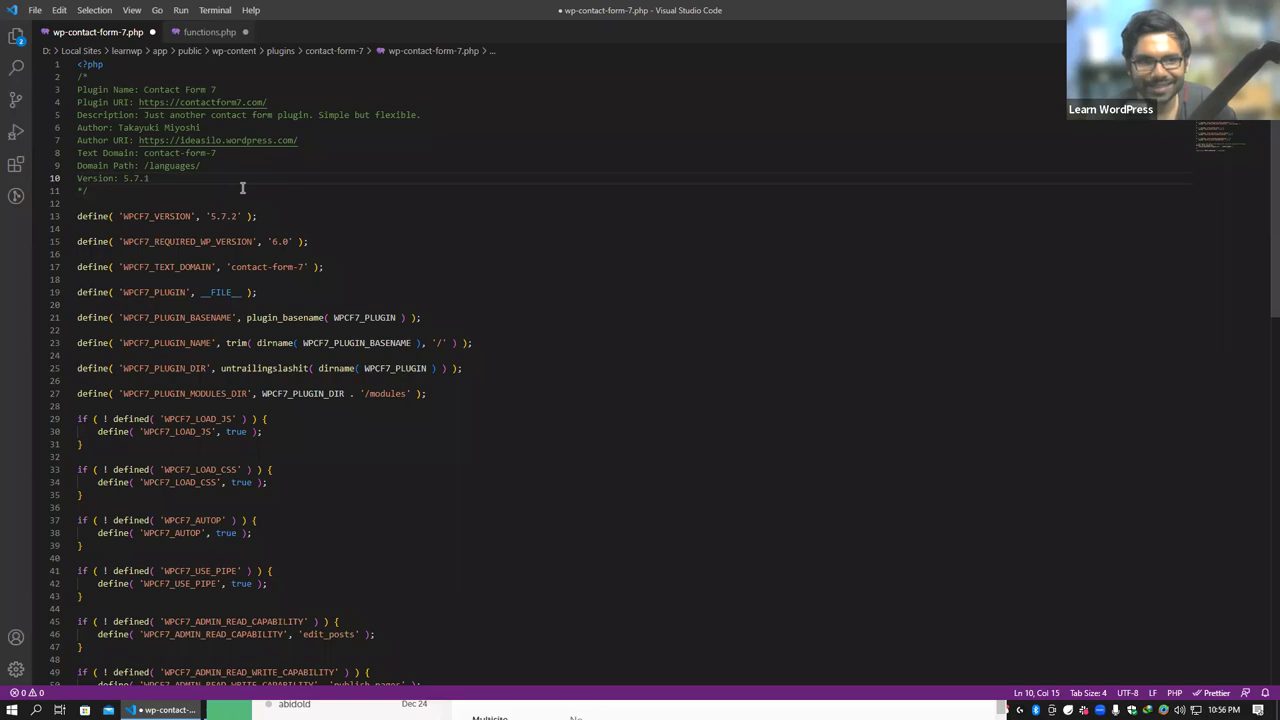
key("ctrl+s")
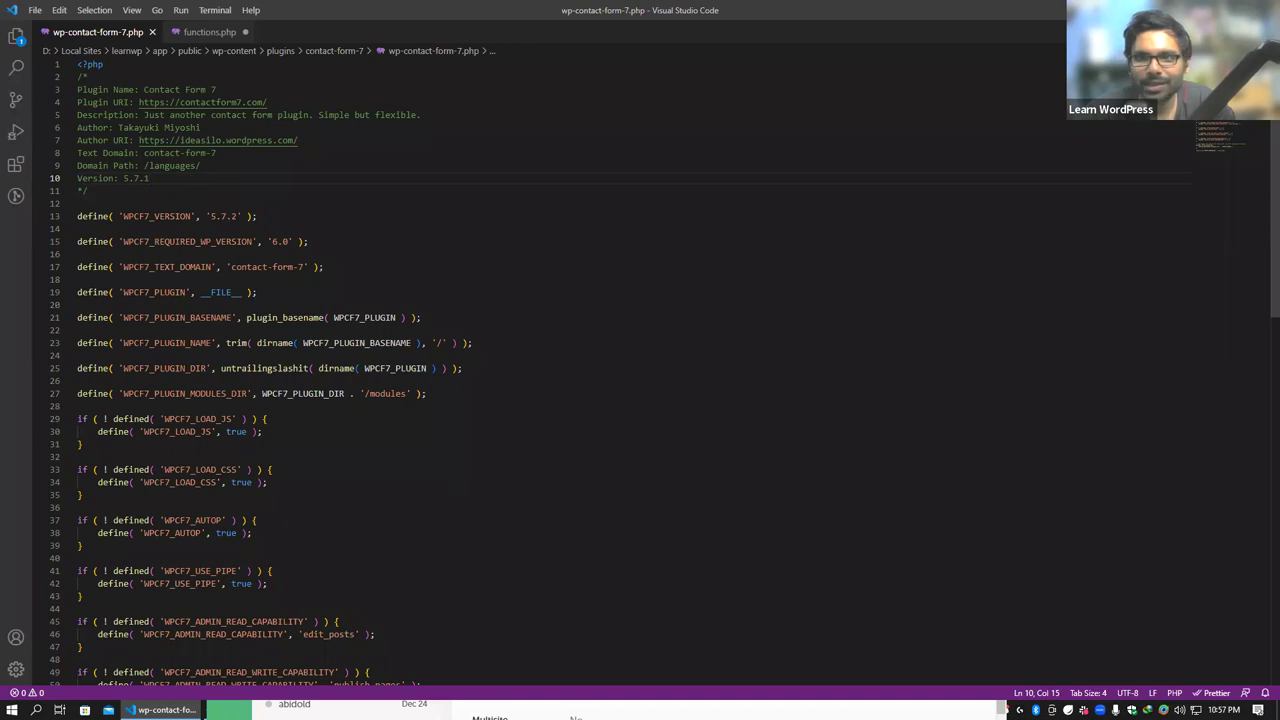
Switch back to the WordPress dashboard in the browser and check the Contact Form 7 entry among the installed plugins.
key("shift+alt+r")
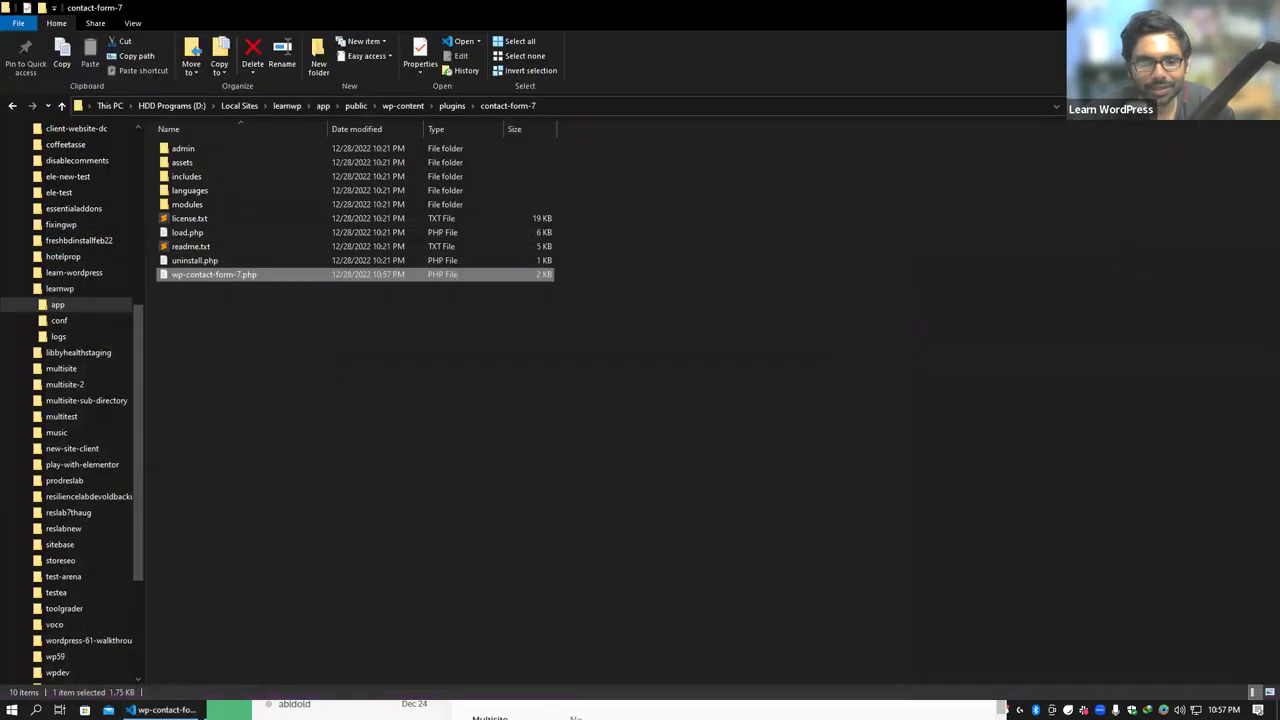
key("alt+Tab")
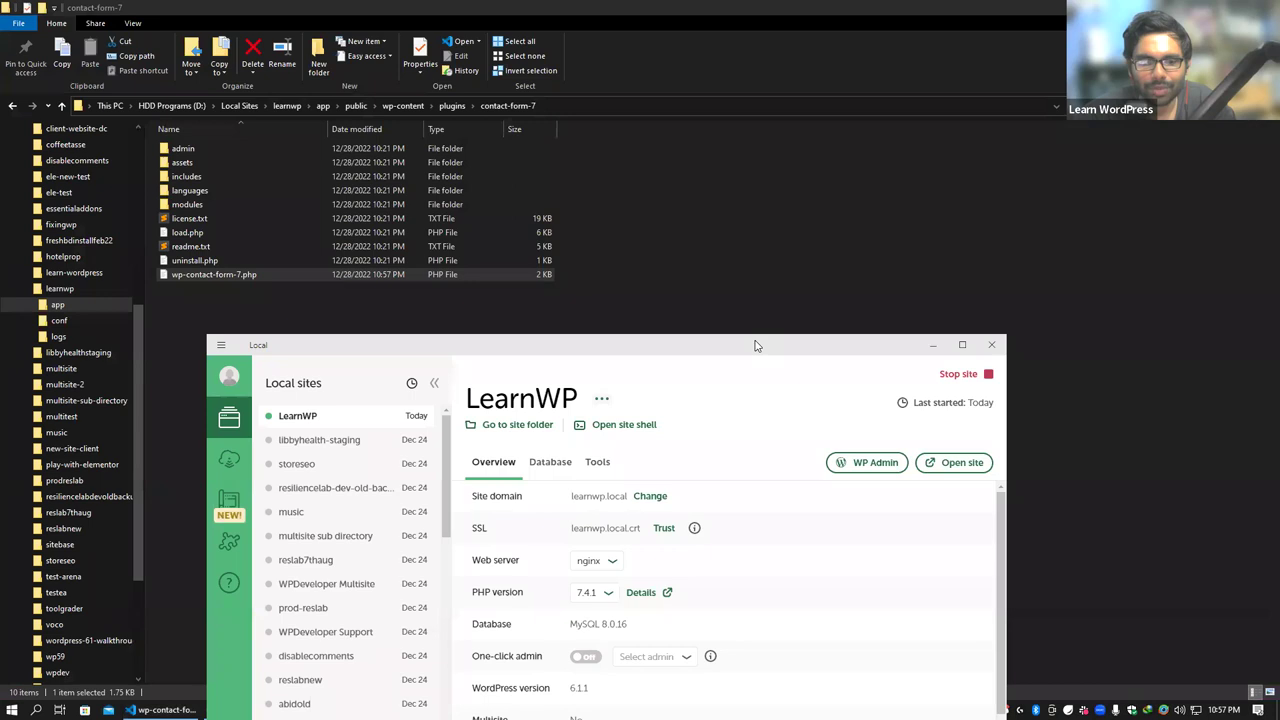
key("alt+Tab")
left_click(40, 417)
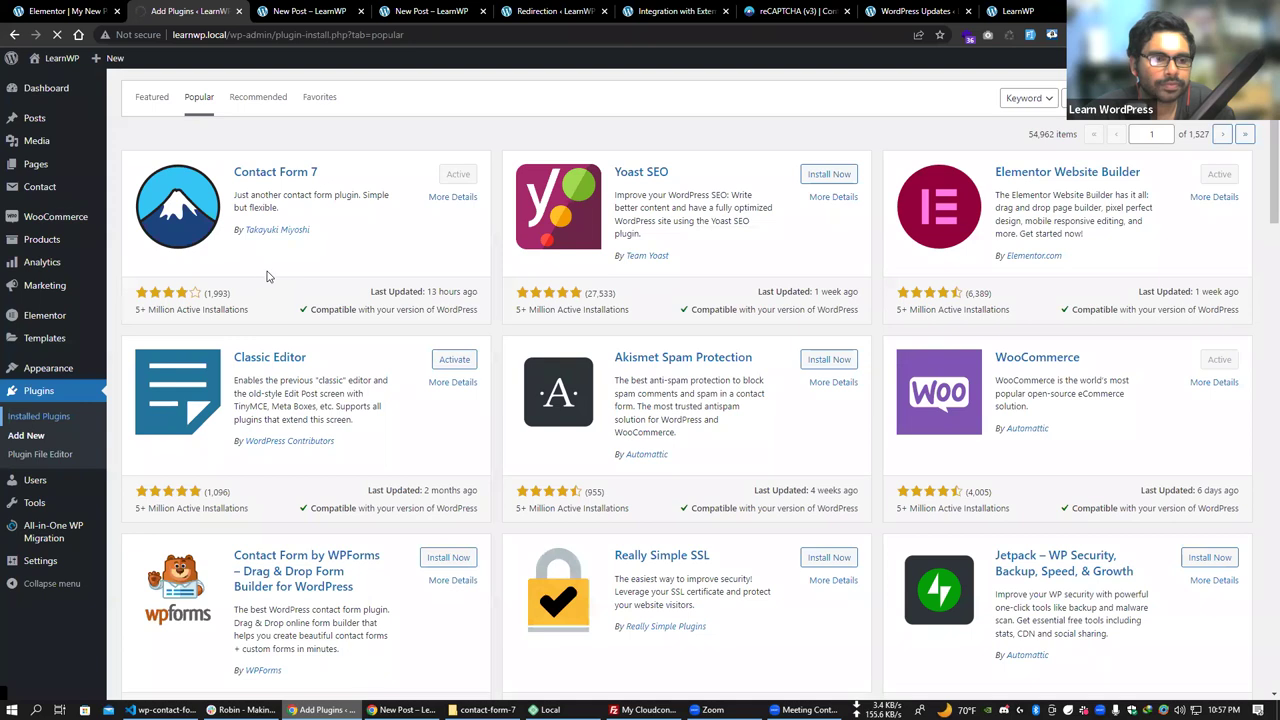
scroll(200, 300, "down", 1)
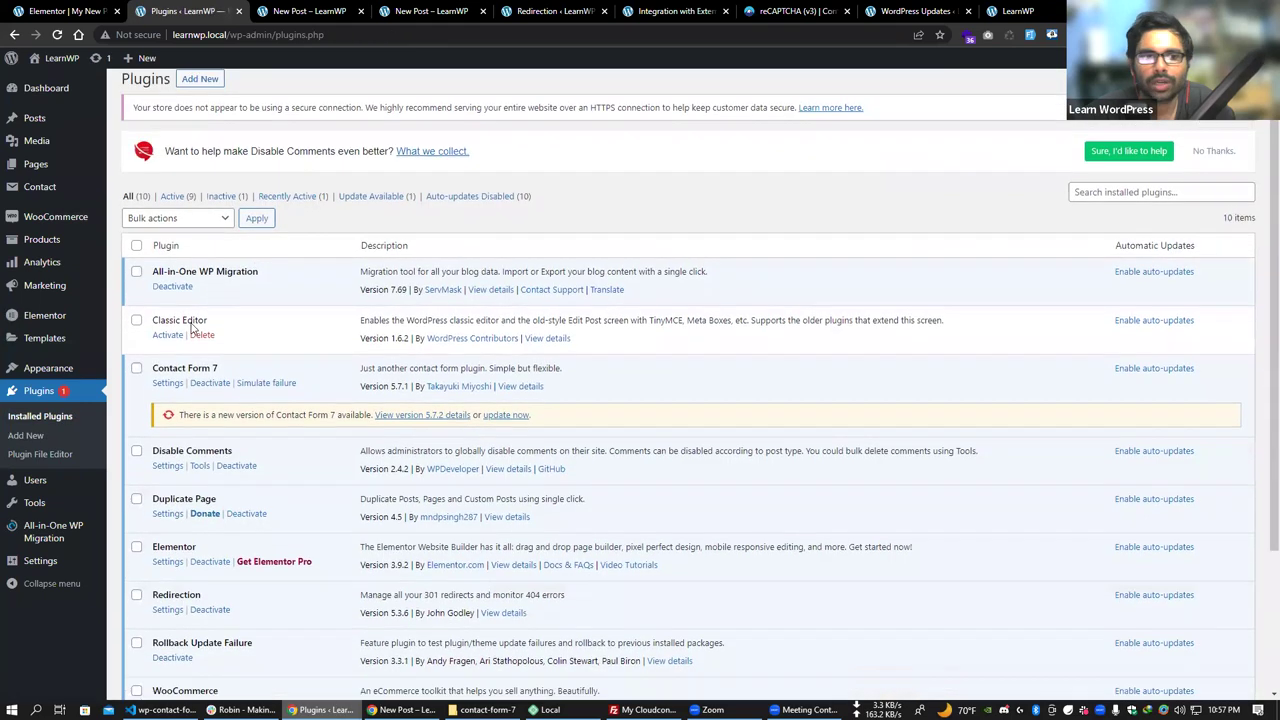
Check the Contact Form 7 update notice against the version in wp-contact-form-7.php, and update the plugin from the installed plugins list.
left_click_drag(155, 314, 198, 316)
left_click_drag(180, 362, 363, 358)
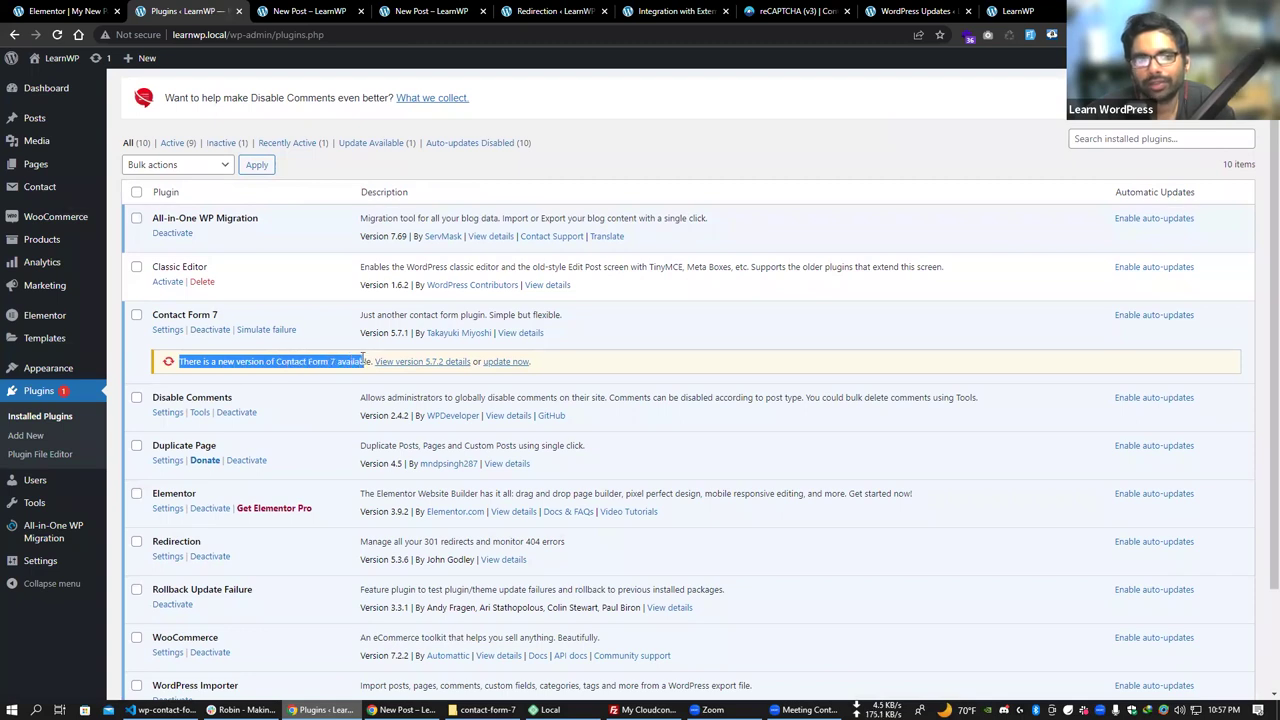
left_click(320, 352)
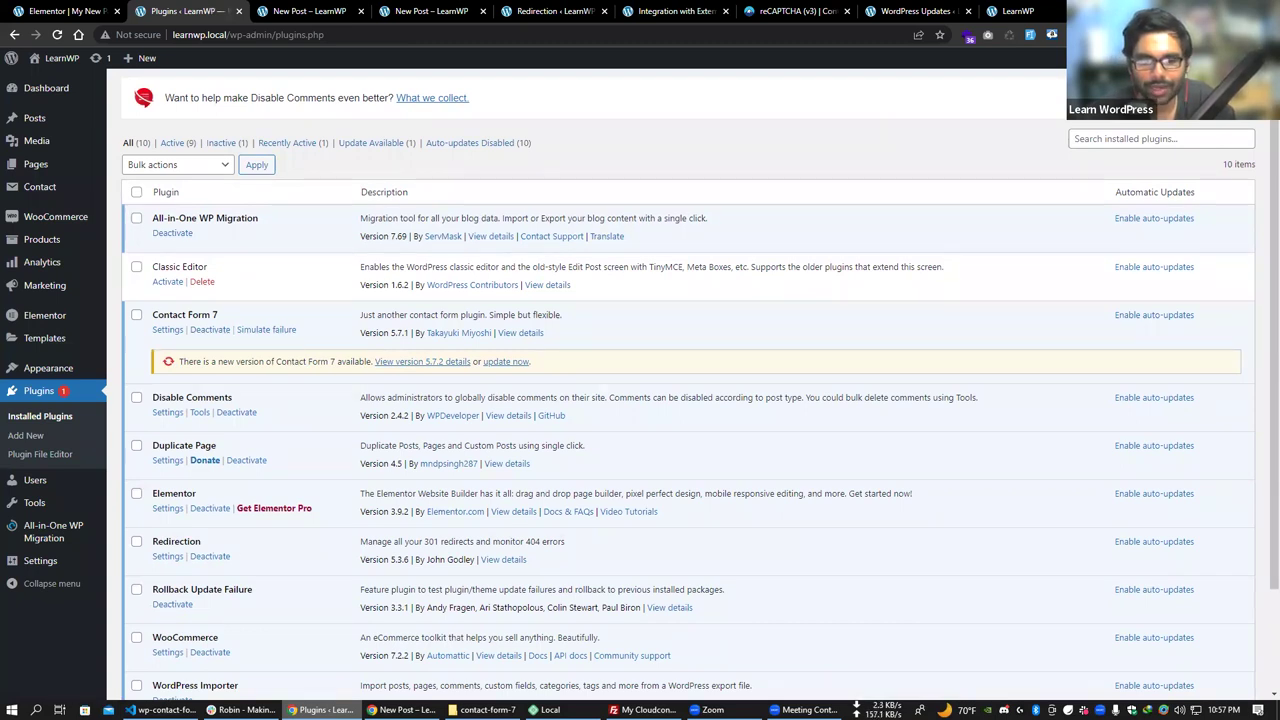
left_click(160, 710)
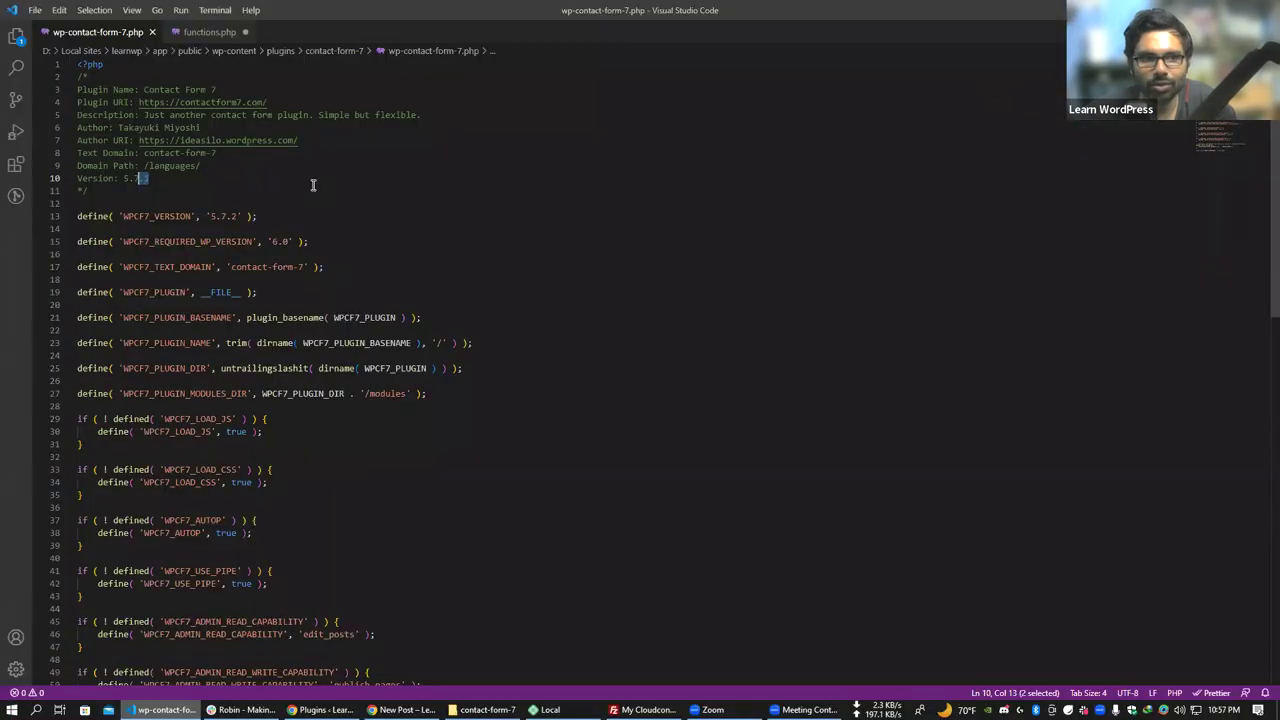
key("alt+Tab")
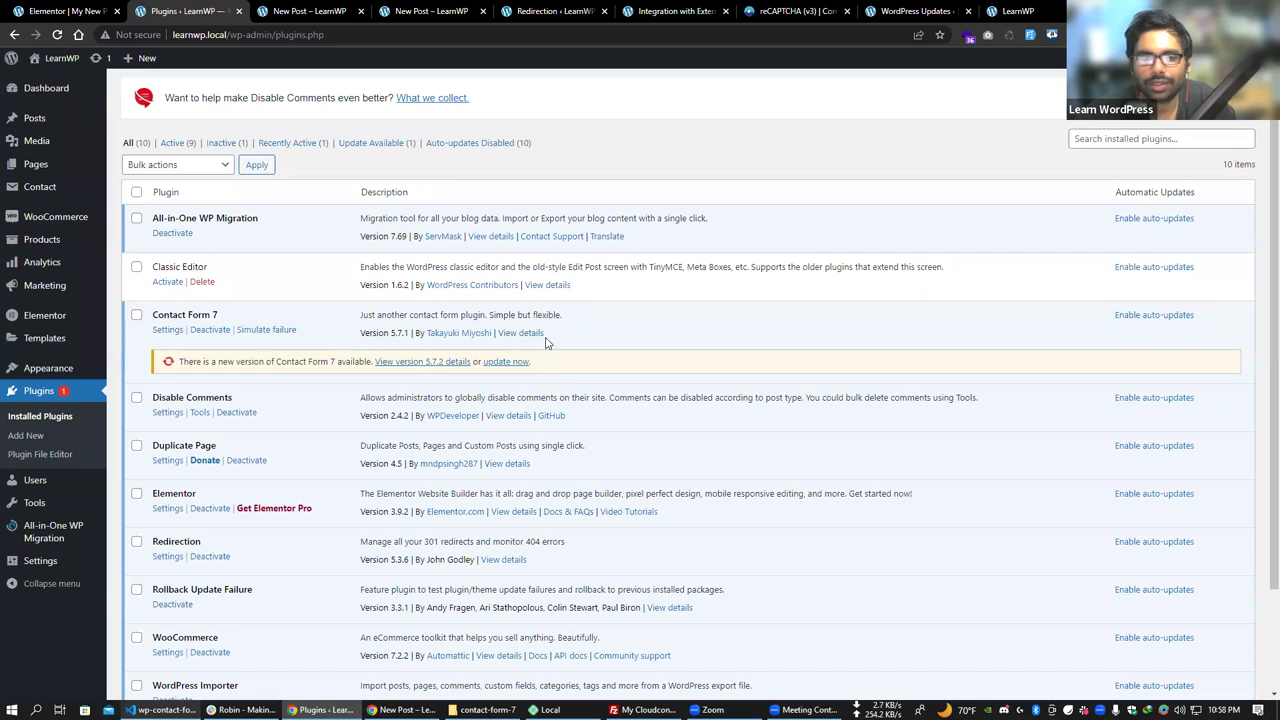
left_click(513, 364)
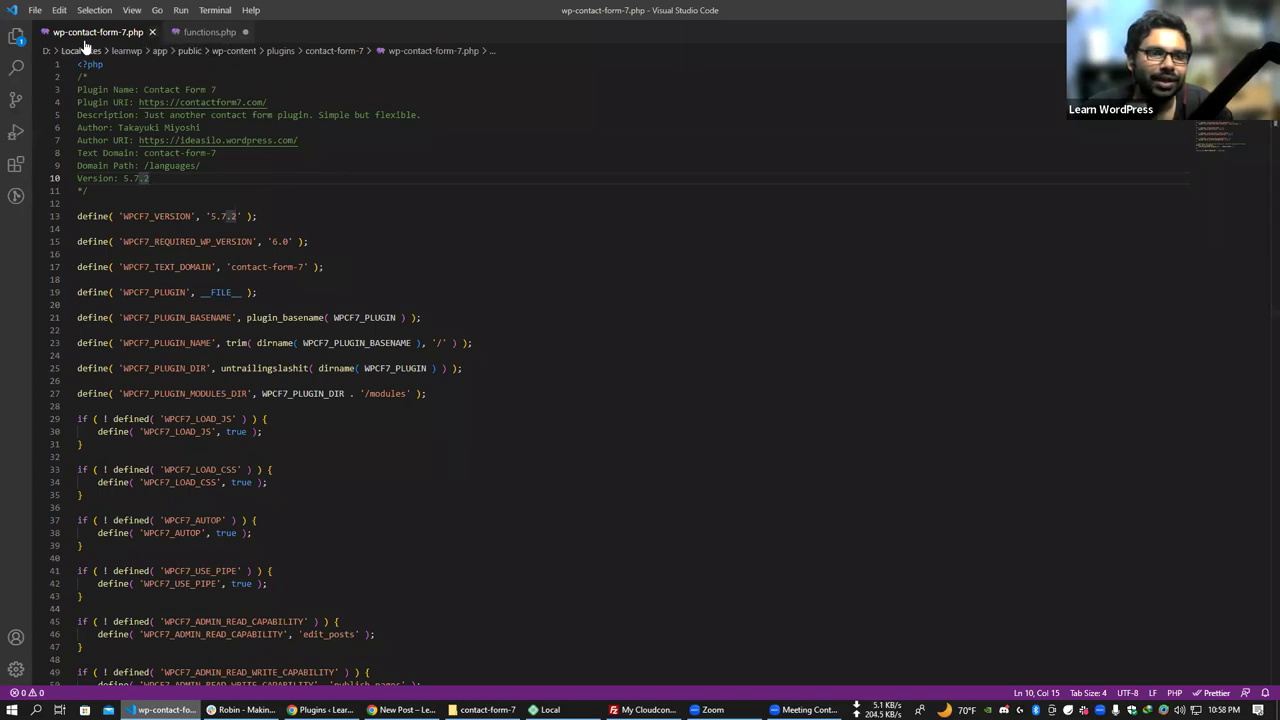
Examine the header comment and the constant definitions through the end of wp-contact-form-7.php in Visual Studio Code.
left_click_drag(177, 187, 74, 80)
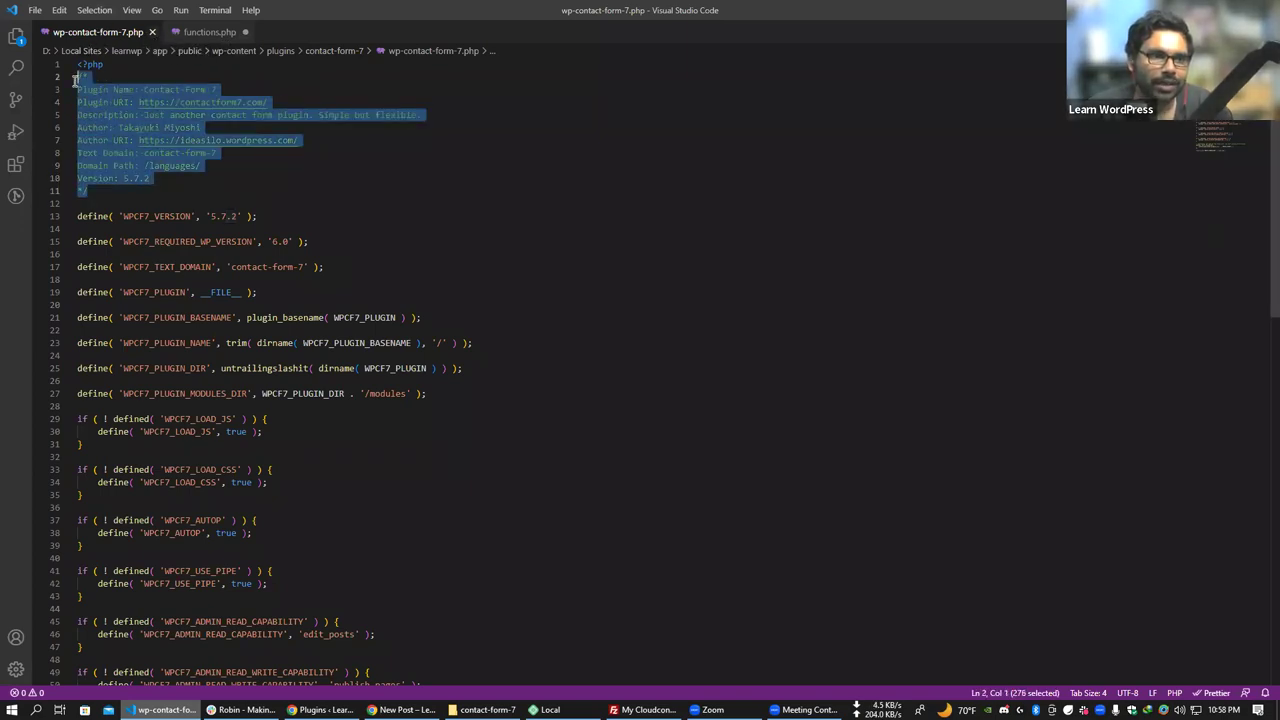
left_click(214, 89)
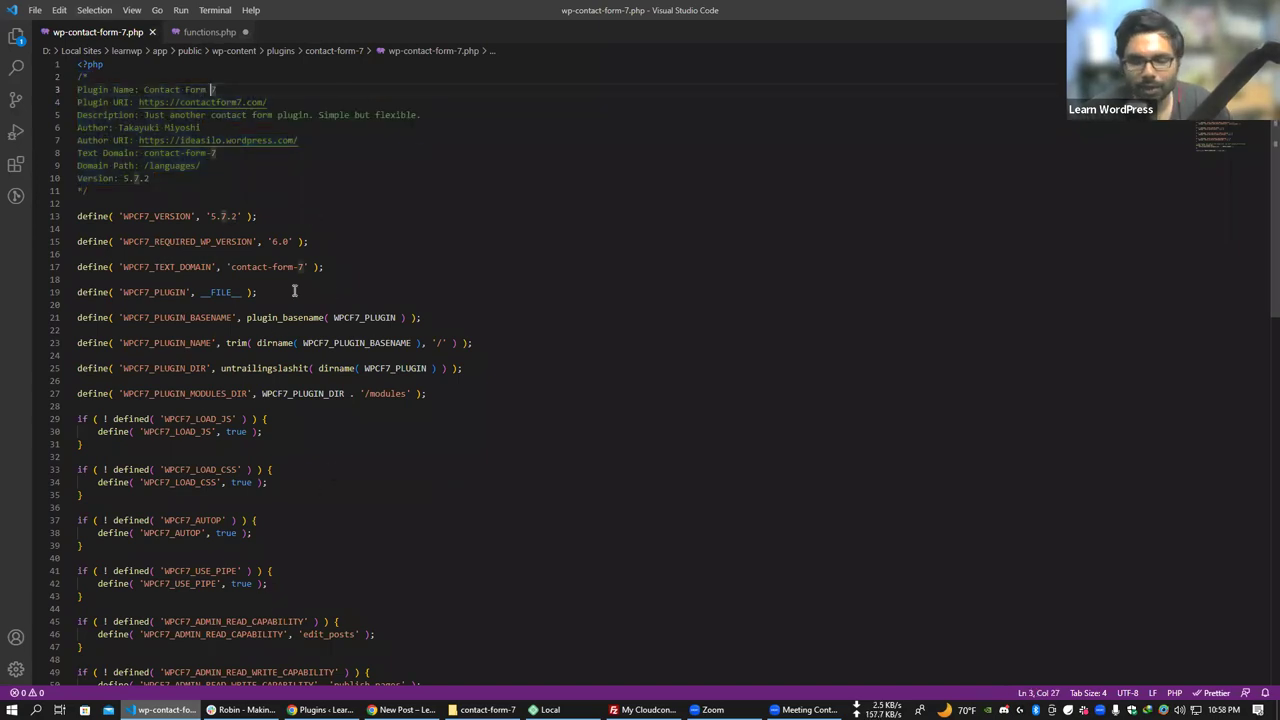
scroll(420, 360, "down", 6)
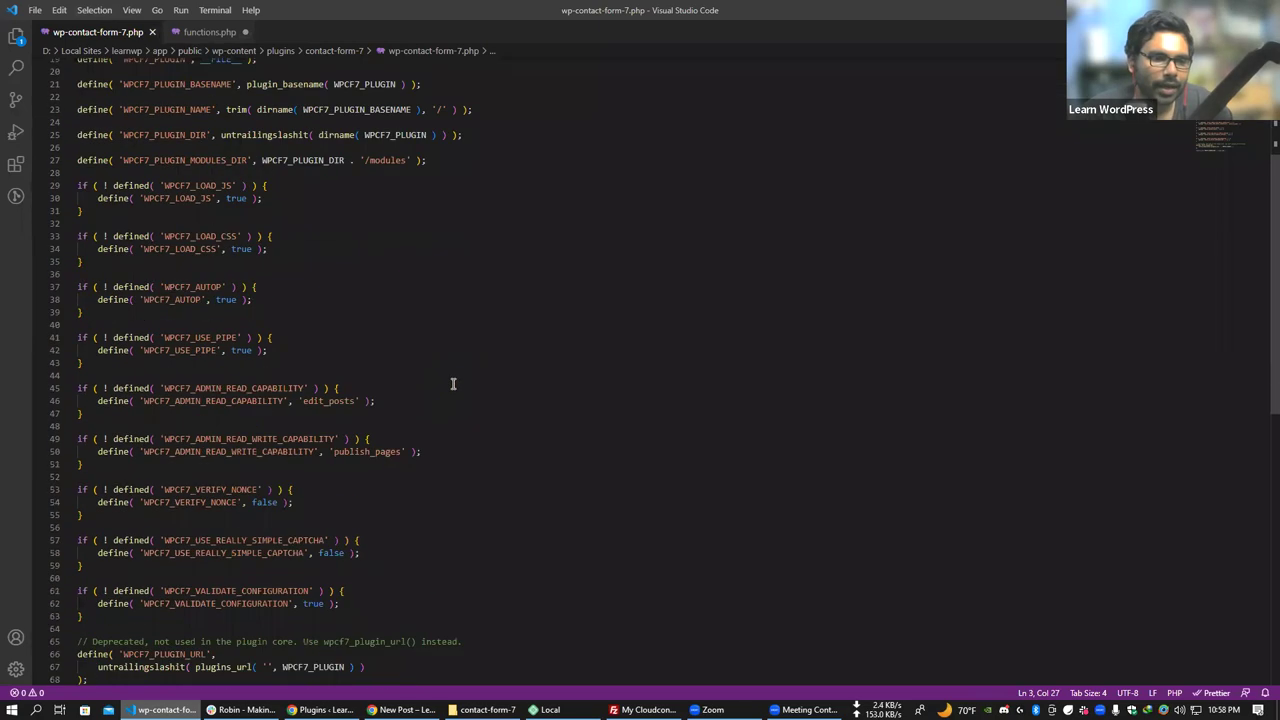
scroll(453, 384, "down", 5)
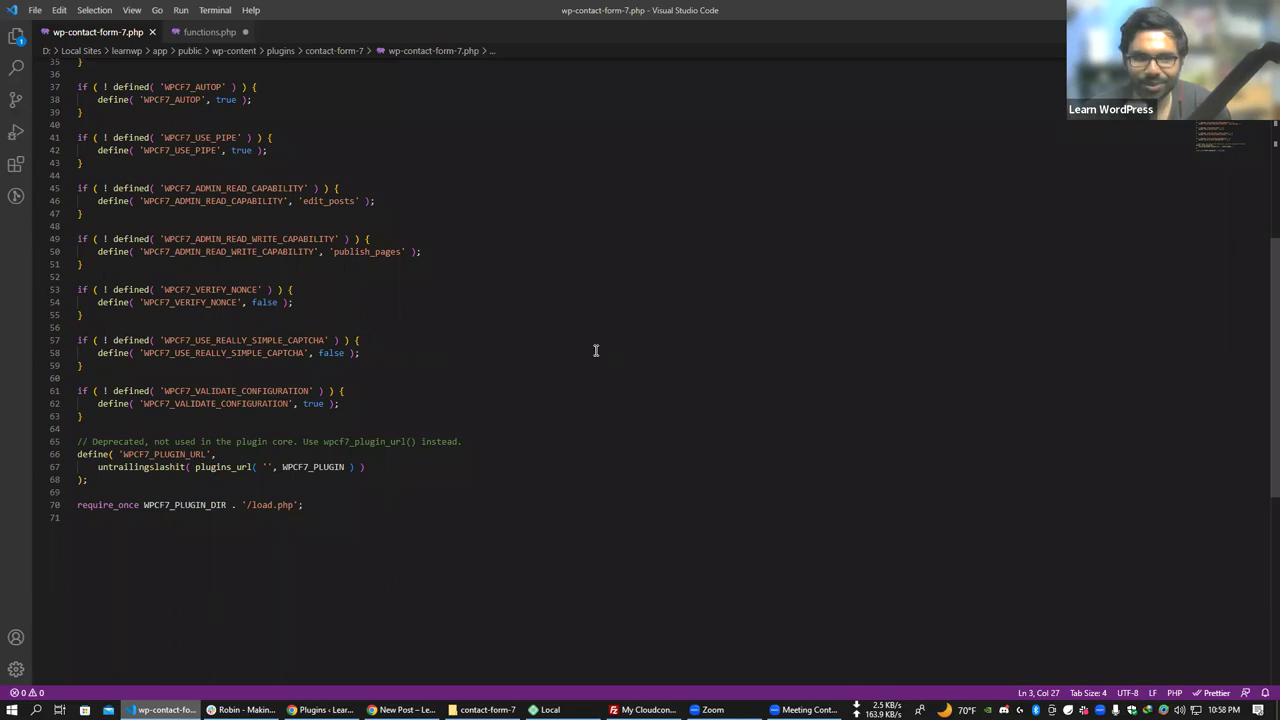
left_click(263, 340)
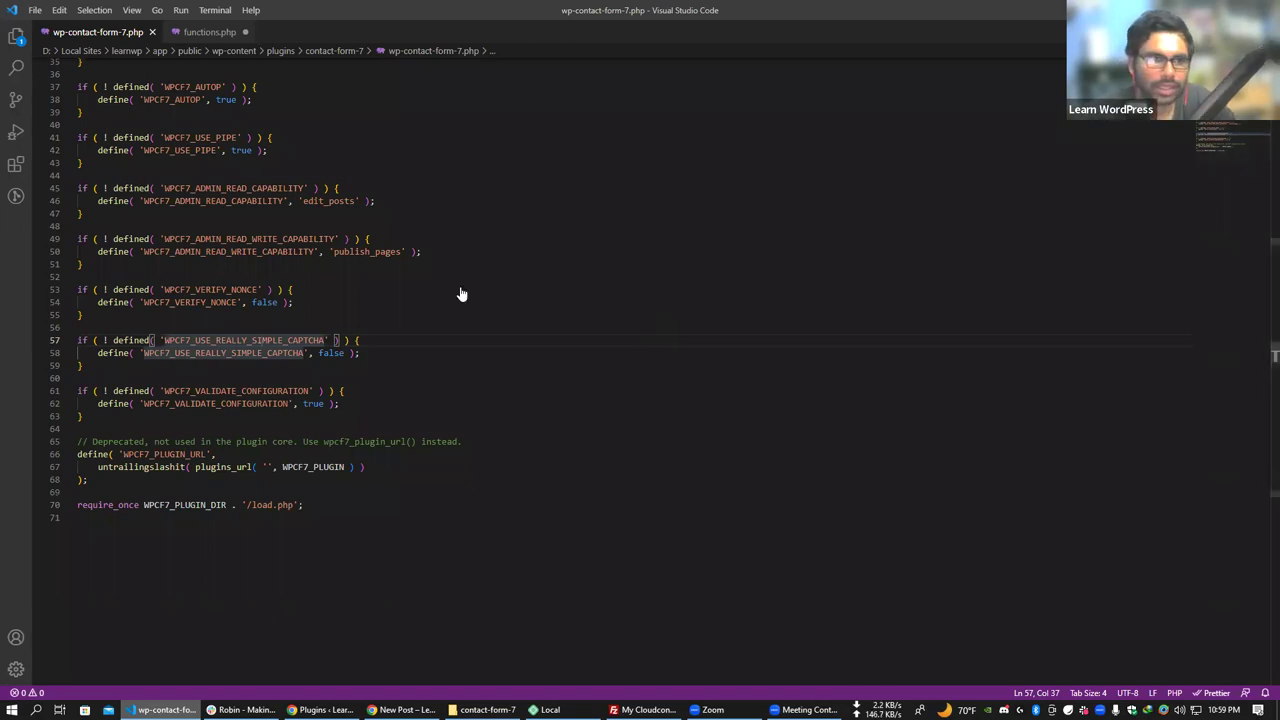
Check the Contact Form 7 entry in the browser, switch to File Explorer and look for the main PHP file in the disable-comments plugin folder.
key("alt+Tab")
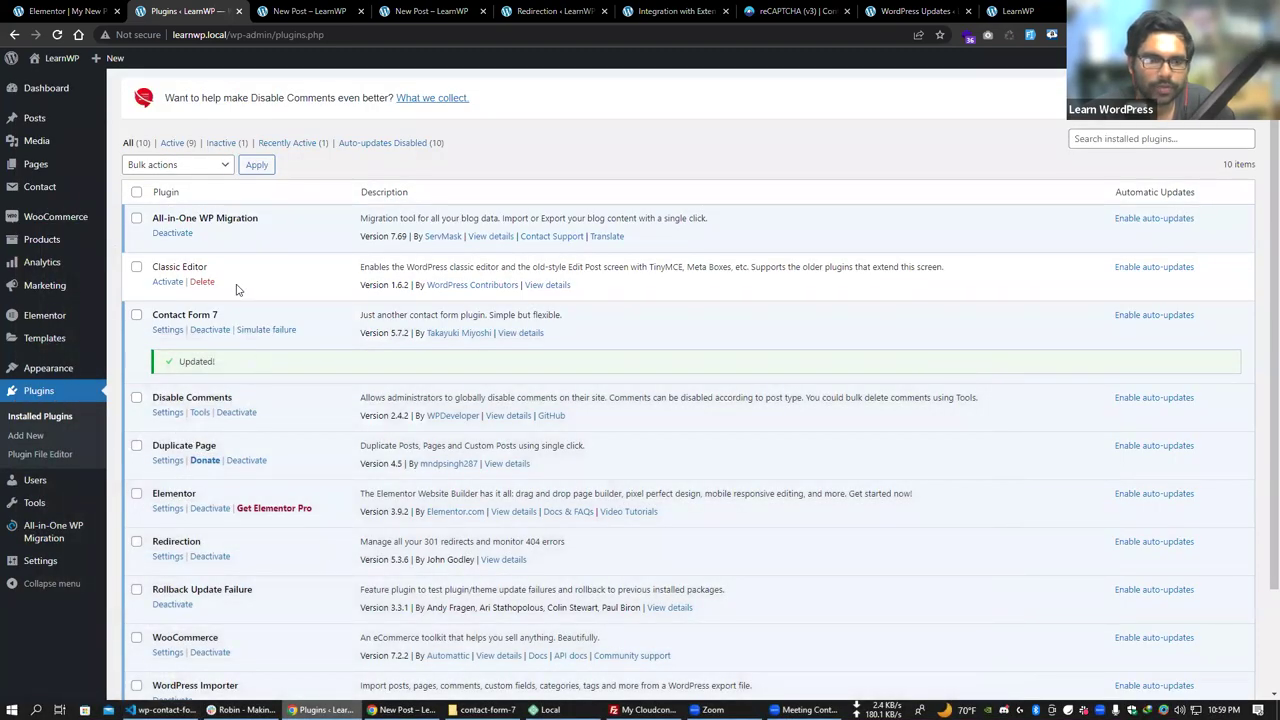
key("alt+Tab")
left_click(290, 350)
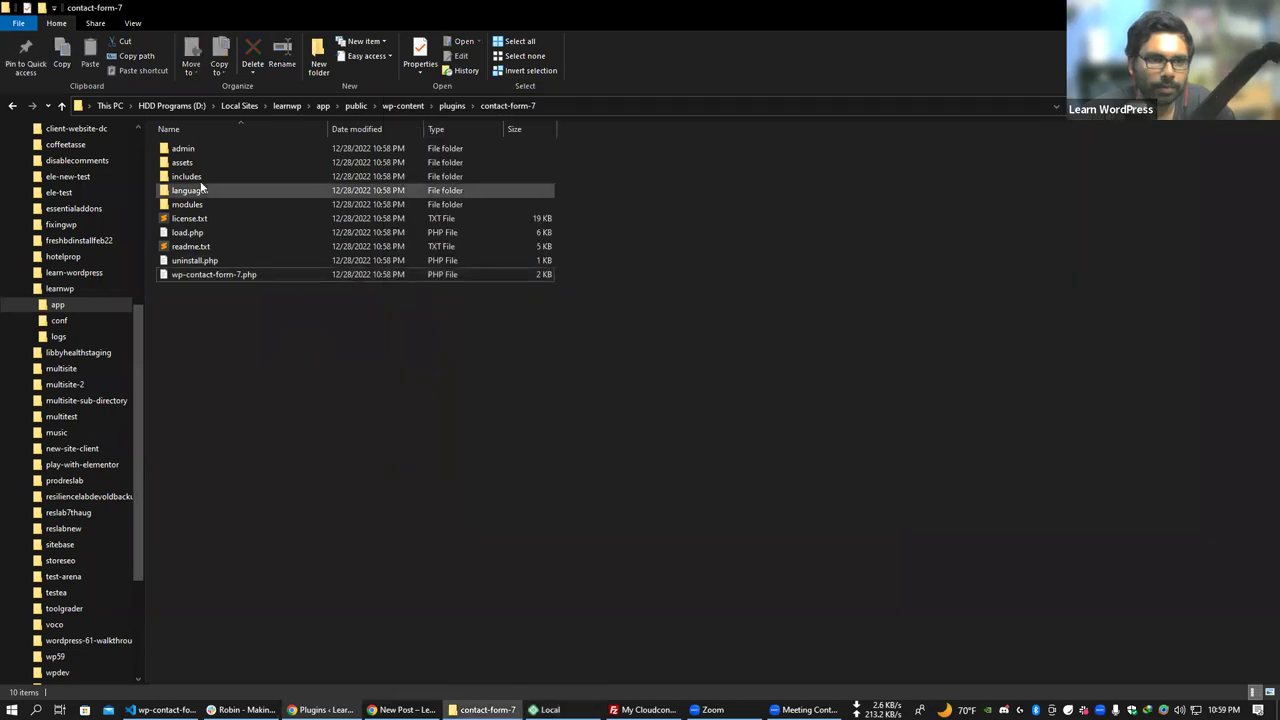
key("alt+Up")
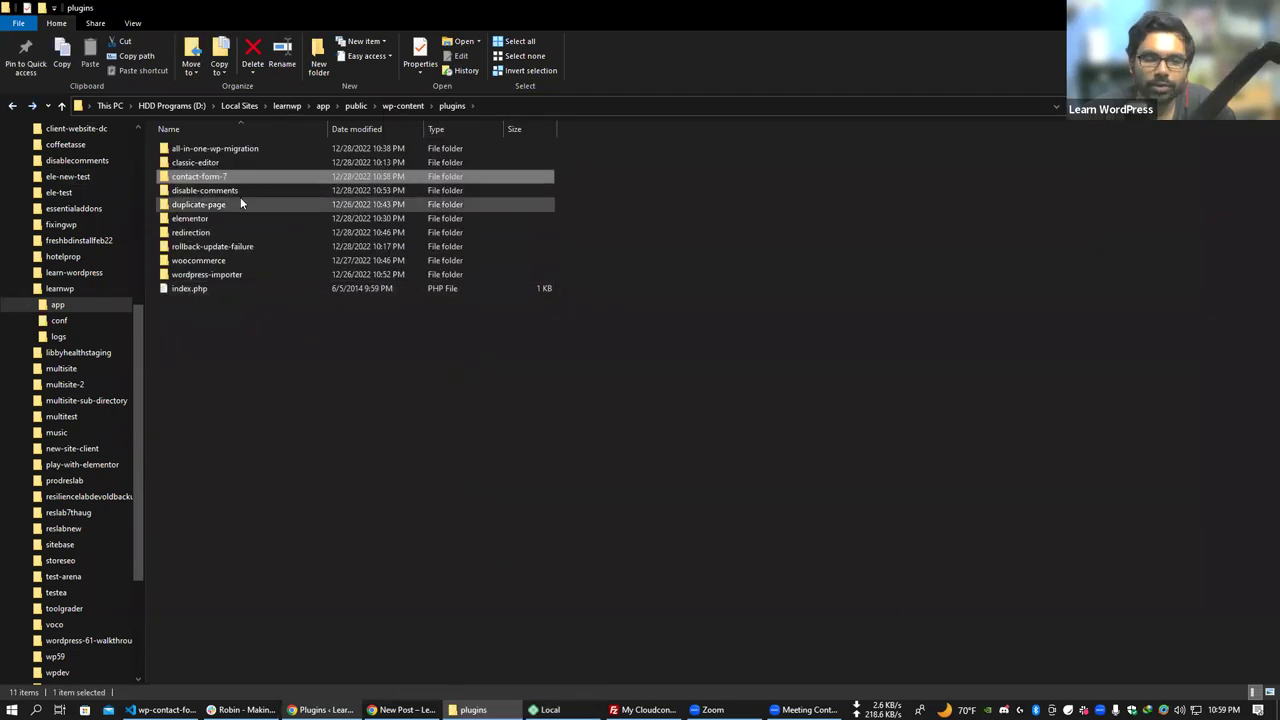
double_click(231, 191)
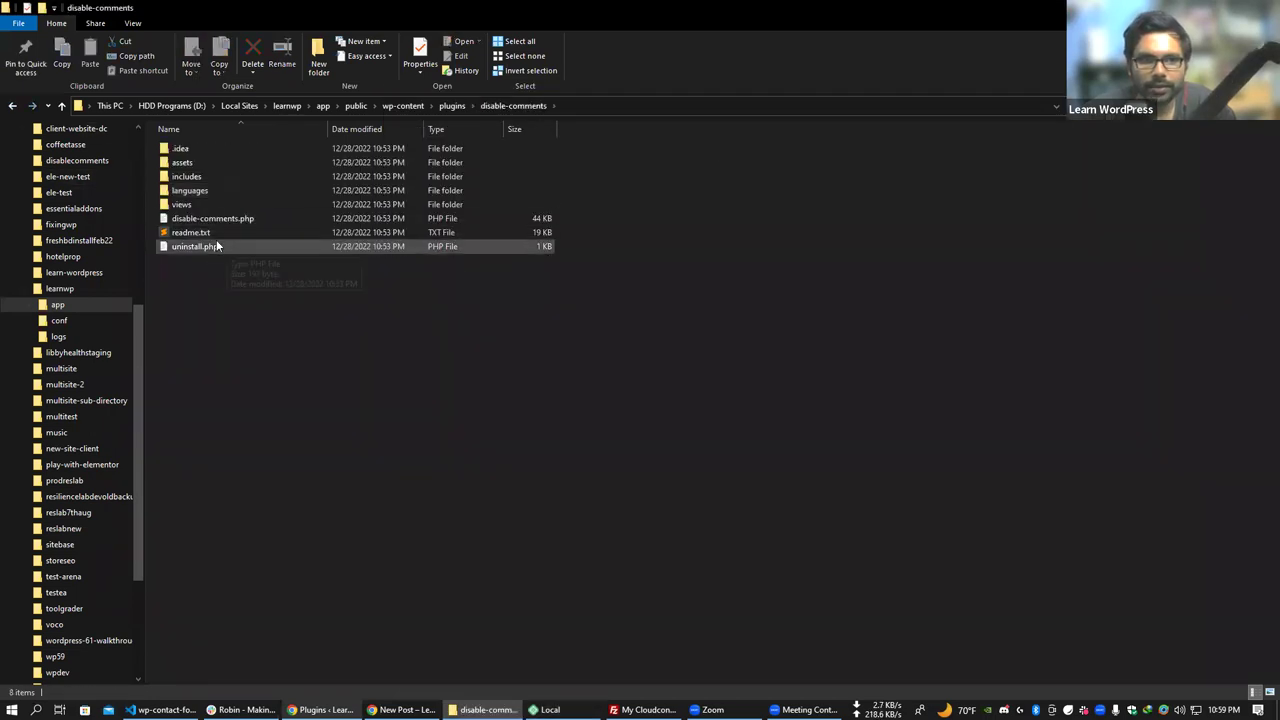
left_click(215, 218)
key("alt+Up")
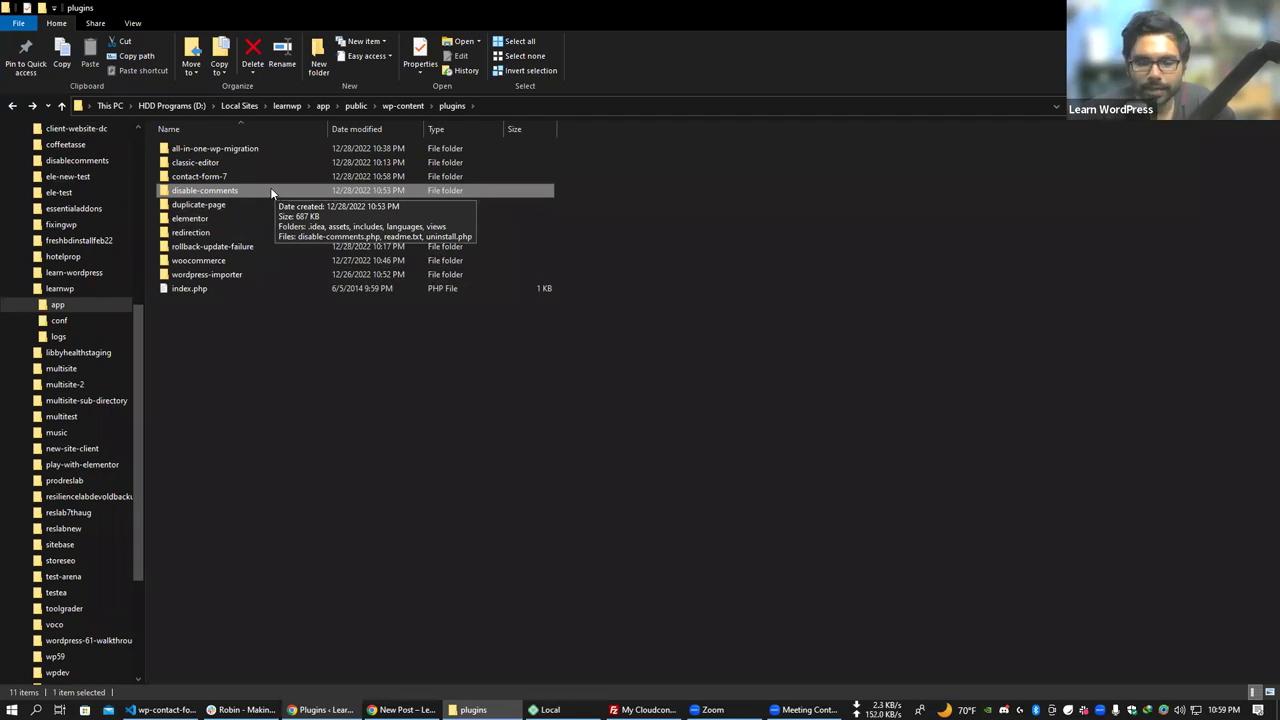
Enter the elementor plugin folder and open its main file elementor.php in Visual Studio Code.
double_click(228, 220)
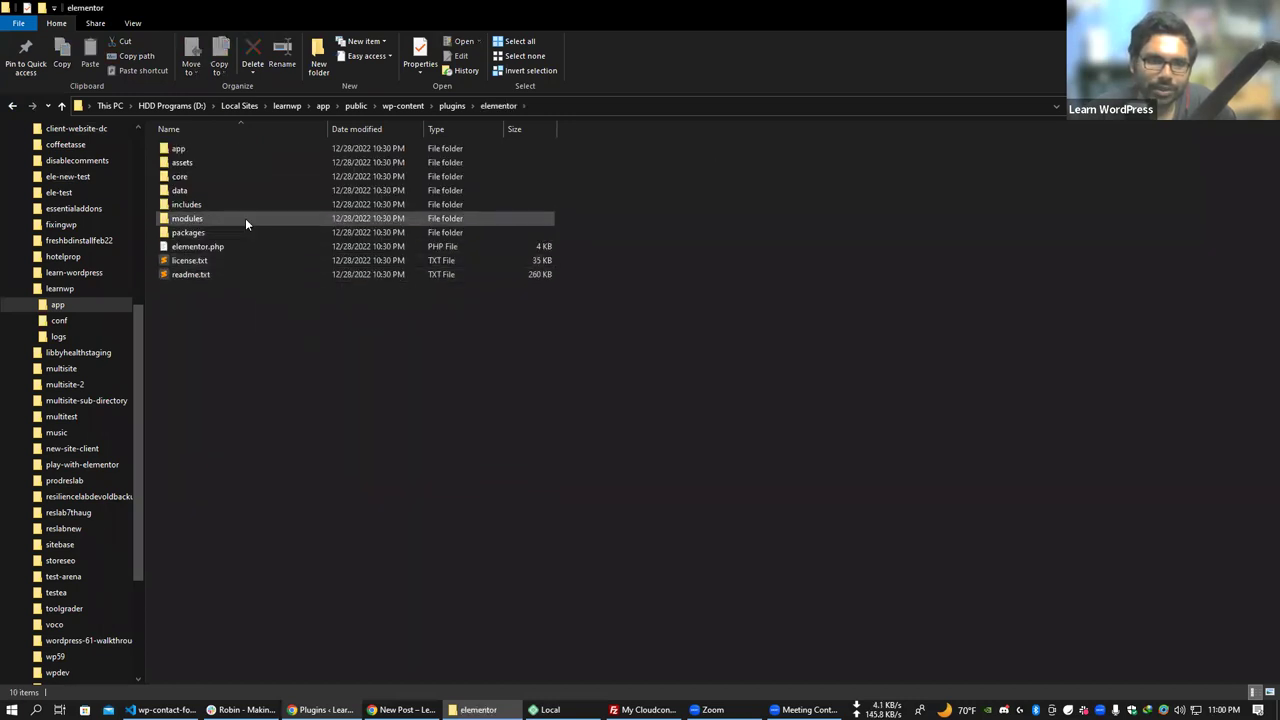
left_click(212, 250)
right_click(211, 249)
key("Escape")
double_click(198, 249)
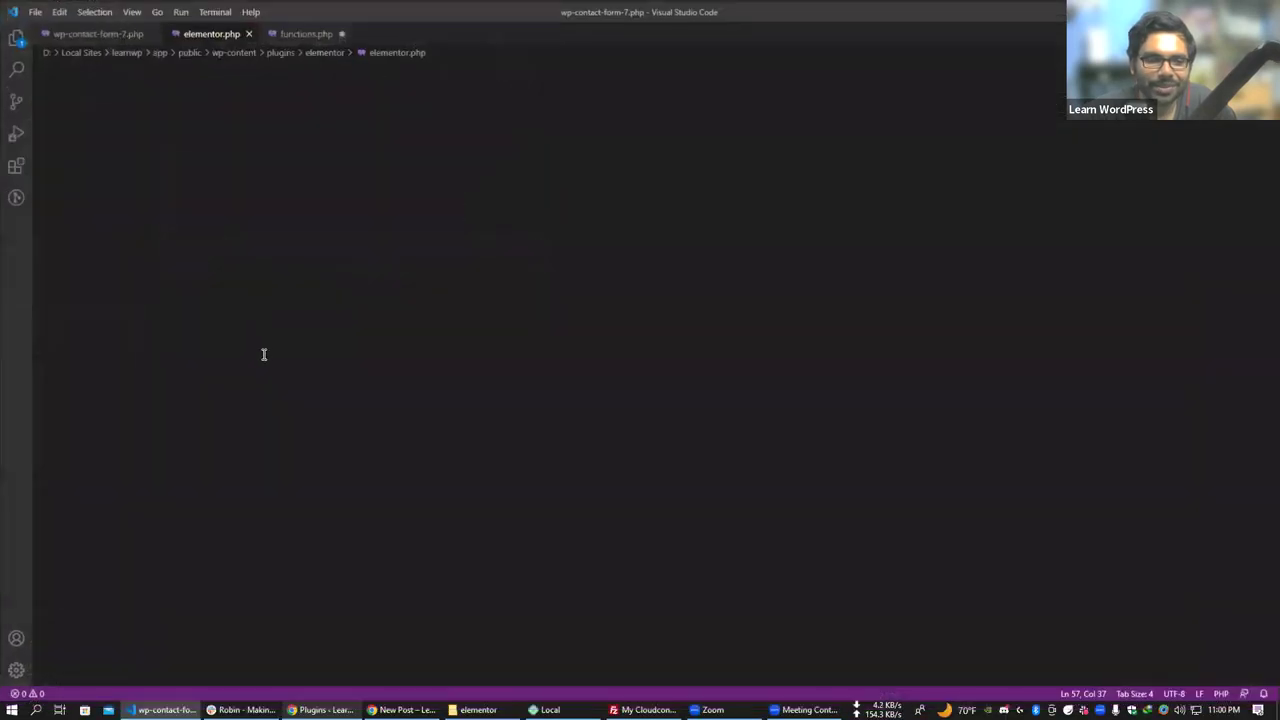
Break elementor.php by inserting asdfasdf into plugins_url, xczvxzcv after 'ELEMENTOR_MODULES_PATH' and asdfasdf into the ELEMENTOR_URL value on line 44, and save the file.
scroll(207, 343, "down", 5)
left_click(206, 343)
left_click(262, 345)
type("asdsfasdfs_url( '/', ELEMENTOR__FILE__ ) );")
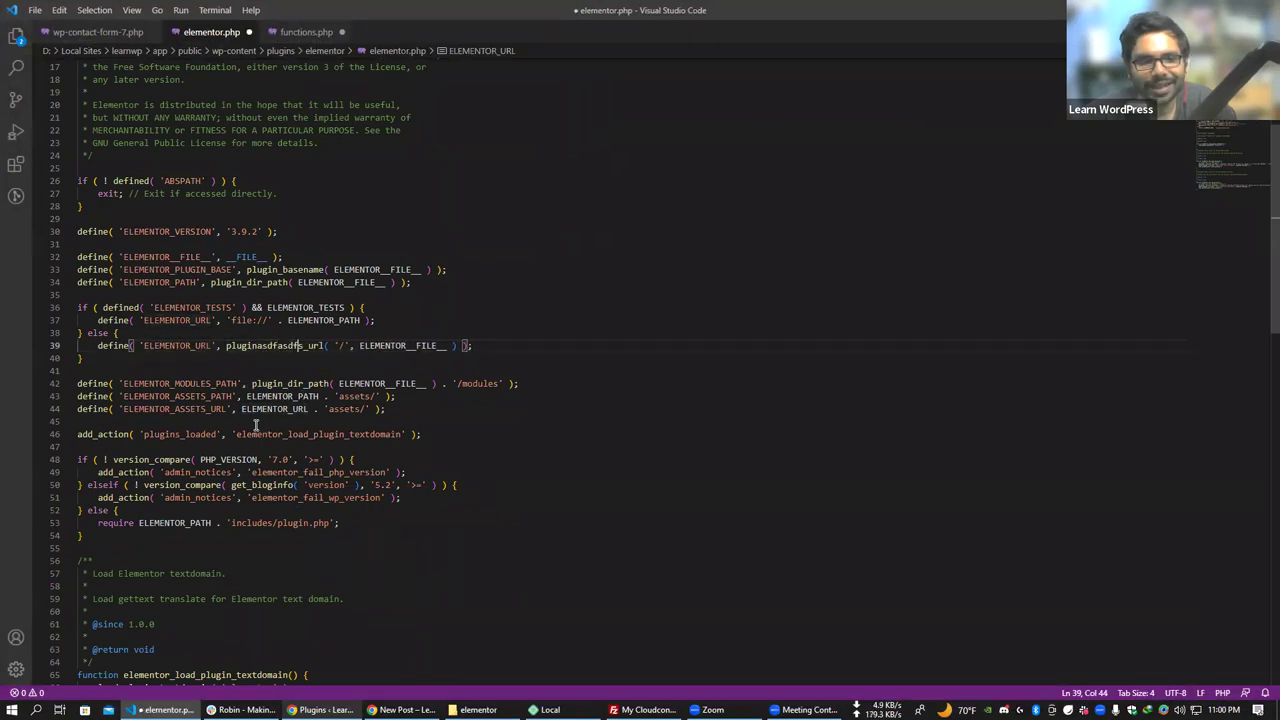
left_click(240, 383)
type("xczvxzcv")
left_click(256, 409)
type("asdfasdf")
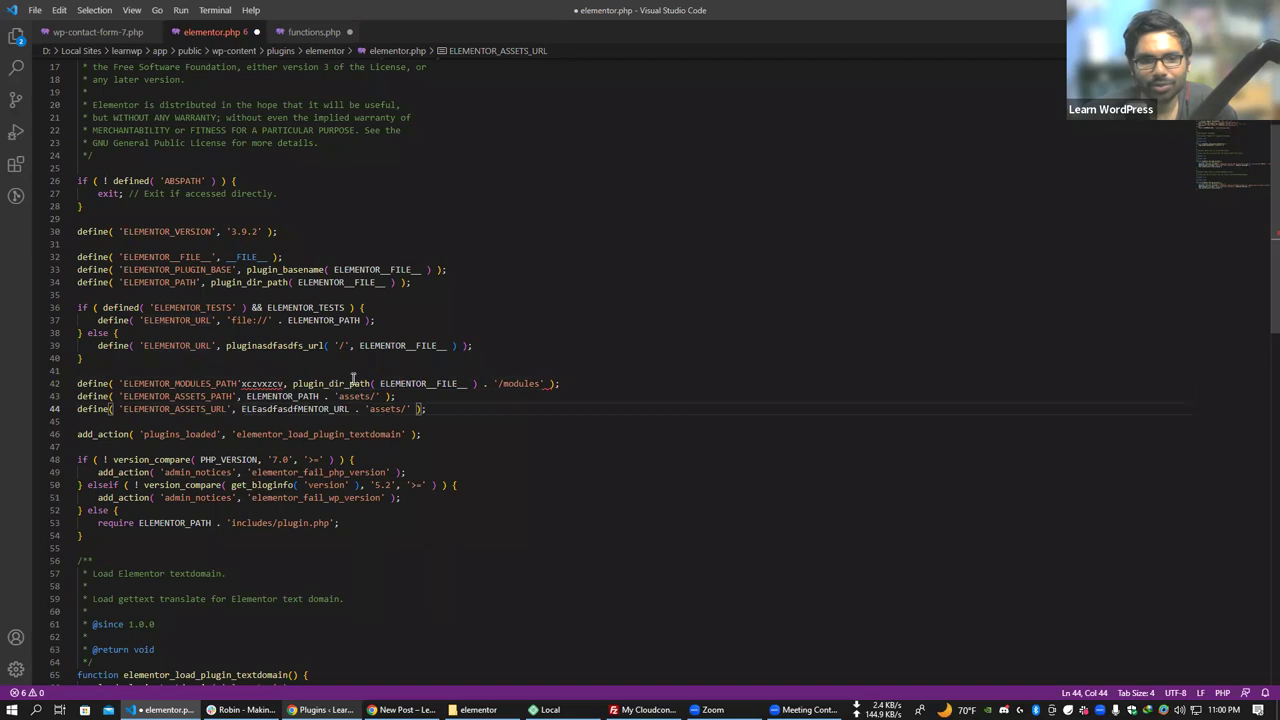
key("ctrl+s")
Switch to the browser, reload the WordPress plugins page and read the error message on it.
key("alt+Tab")
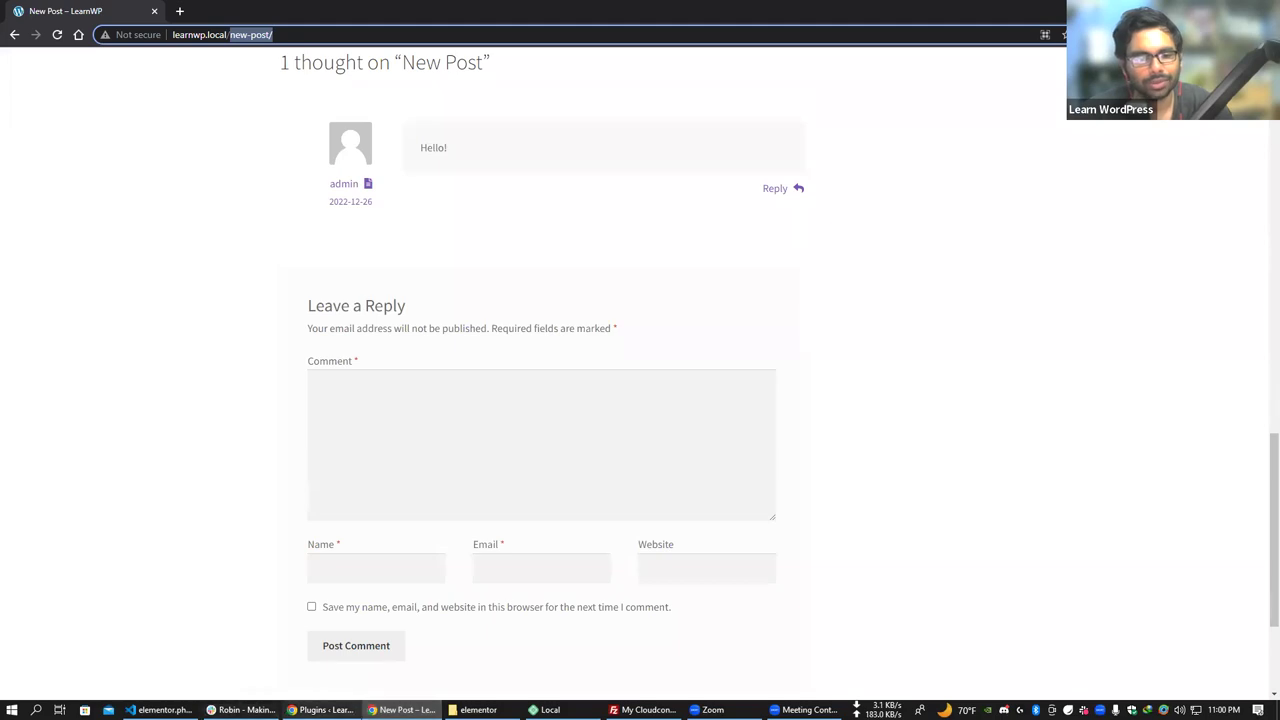
left_click(313, 288)
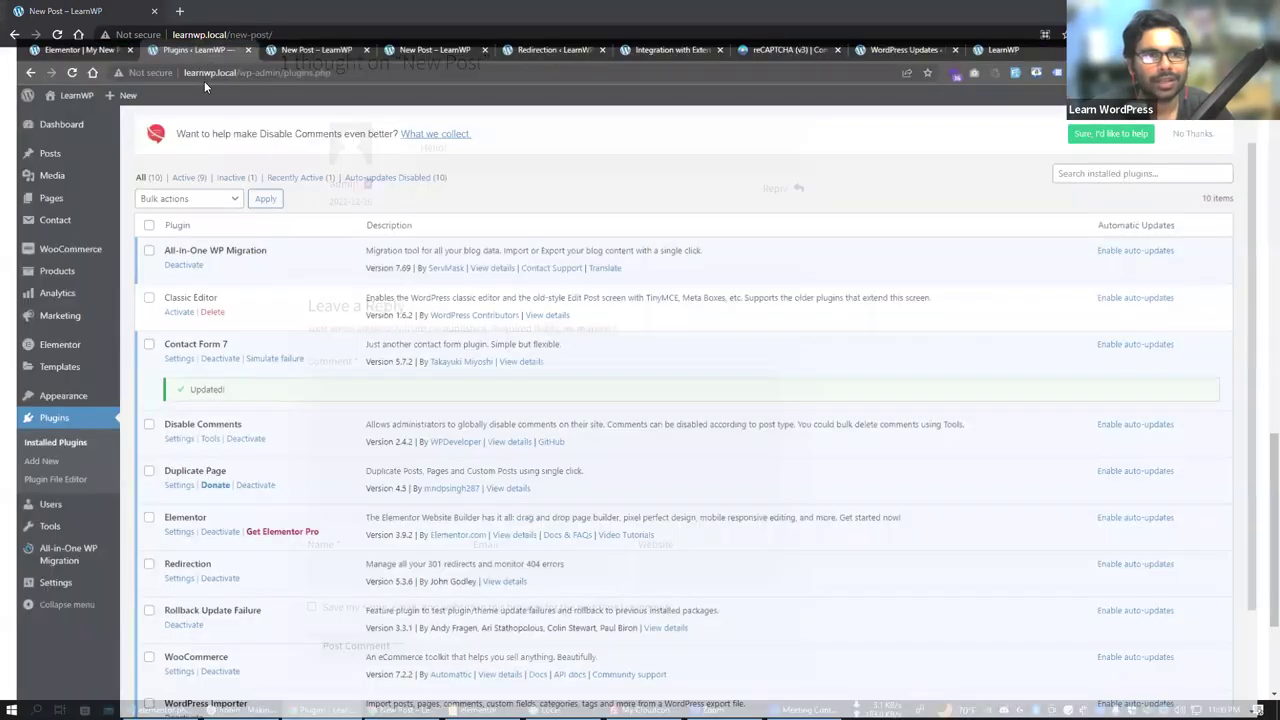
right_click(178, 11)
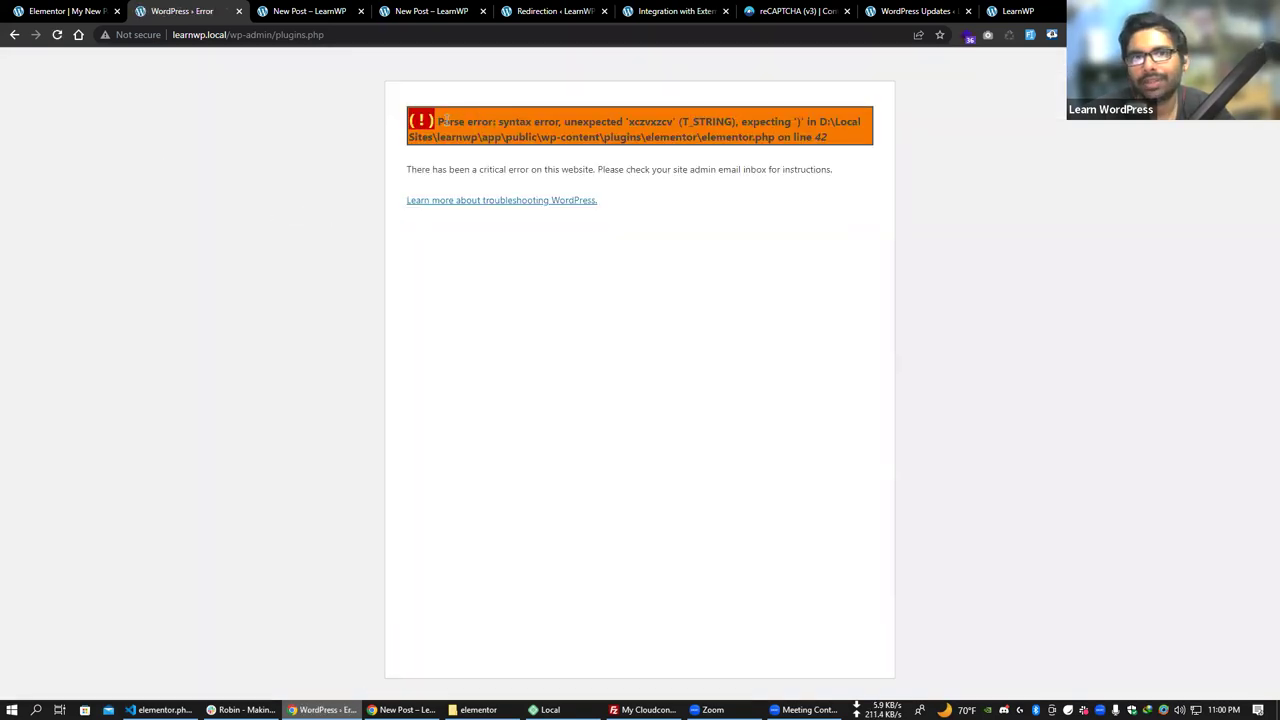
left_click_drag(445, 120, 886, 126)
left_click(883, 127)
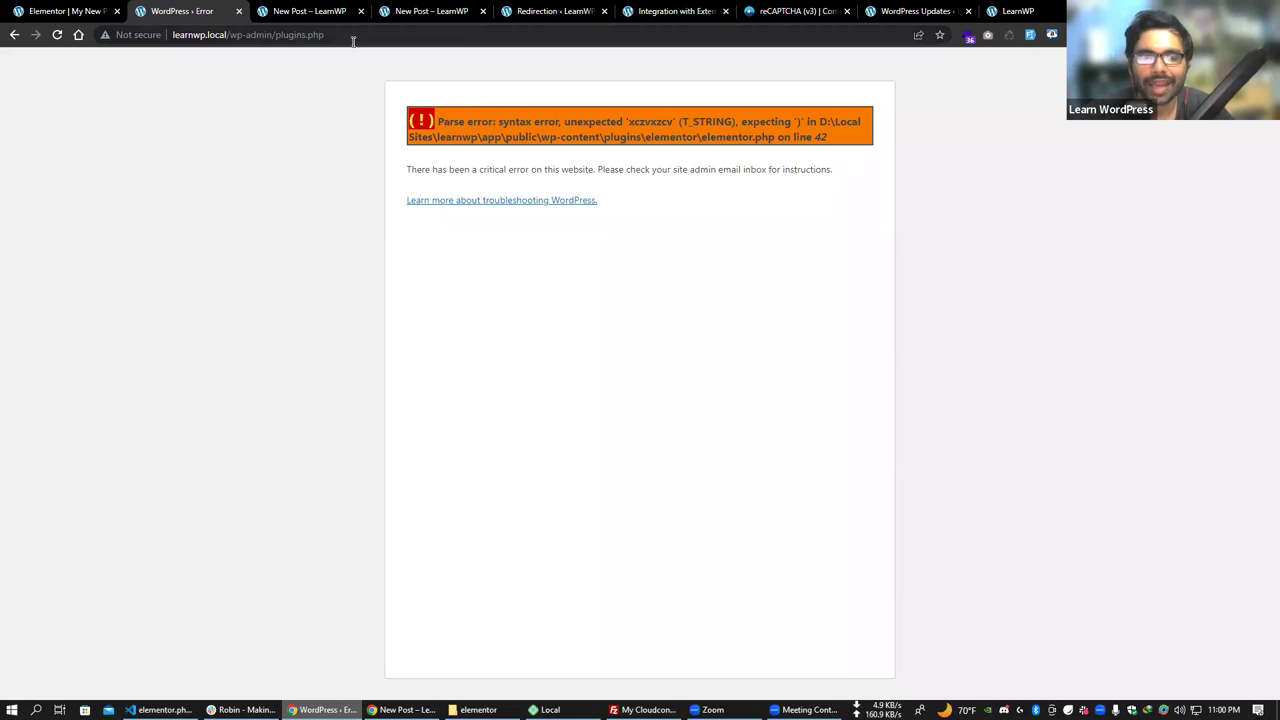
Remove the wp-admin/plugins.php path from the address and load the site's front page at learnwp.local.
left_click_drag(247, 34, 555, 48)
key("BackSpace")
key("BackSpace")
key("BackSpace")
key("BackSpace")
key("Return")
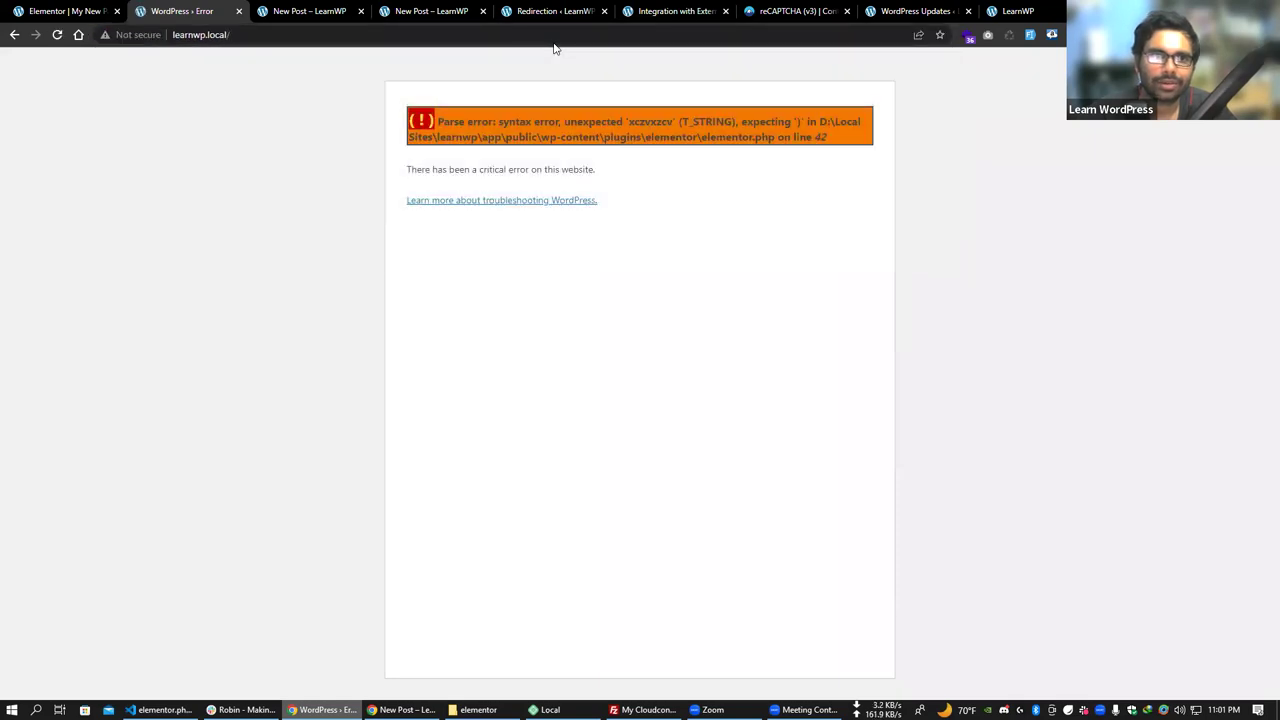
left_click(244, 34)
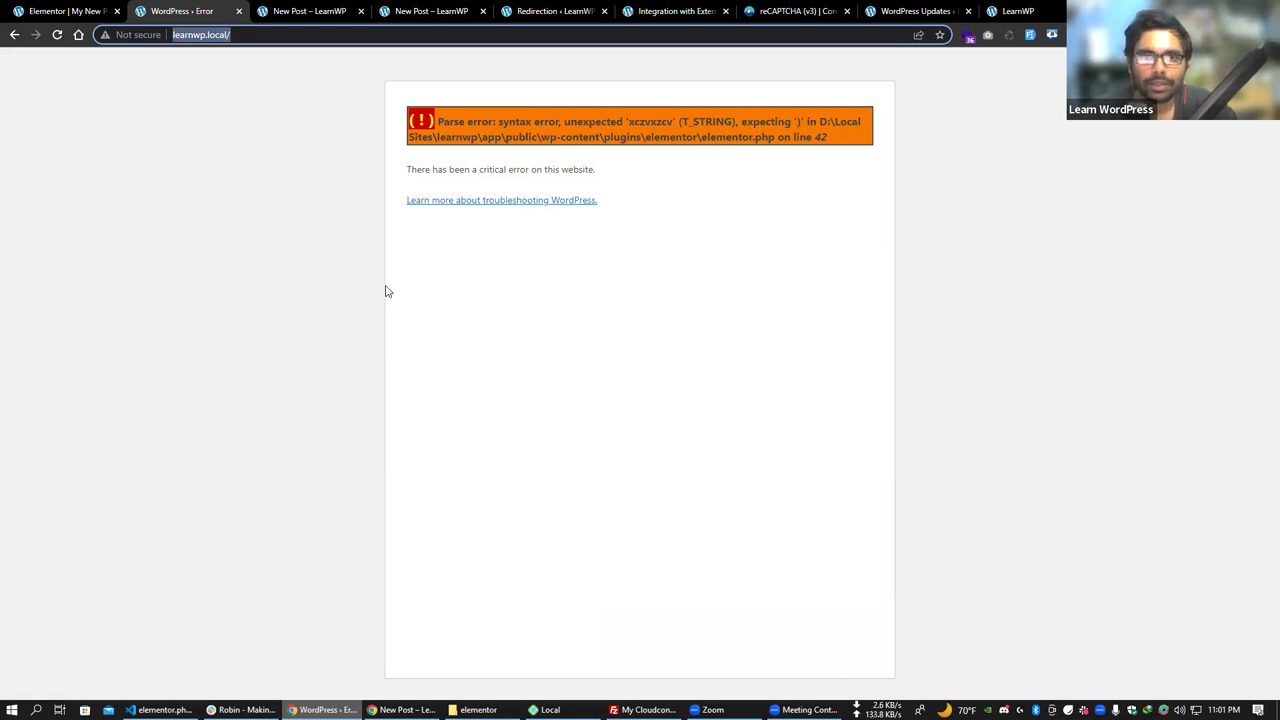
Examine the parse error on the front page, including the plugin folder, file name and line number it points to.
left_click_drag(441, 121, 835, 141)
left_click(900, 243)
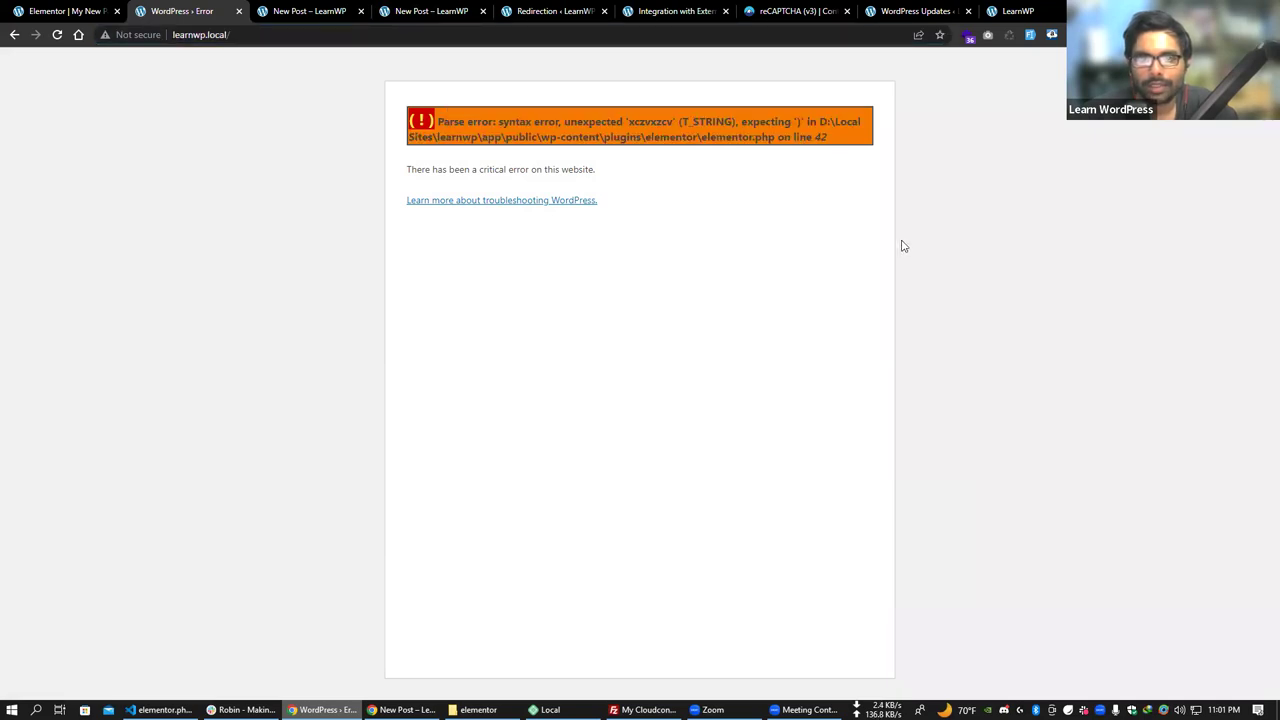
left_click_drag(440, 137, 636, 137)
double_click(634, 137)
double_click(670, 137)
double_click(728, 137)
left_click_drag(728, 137, 823, 134)
left_click(823, 134)
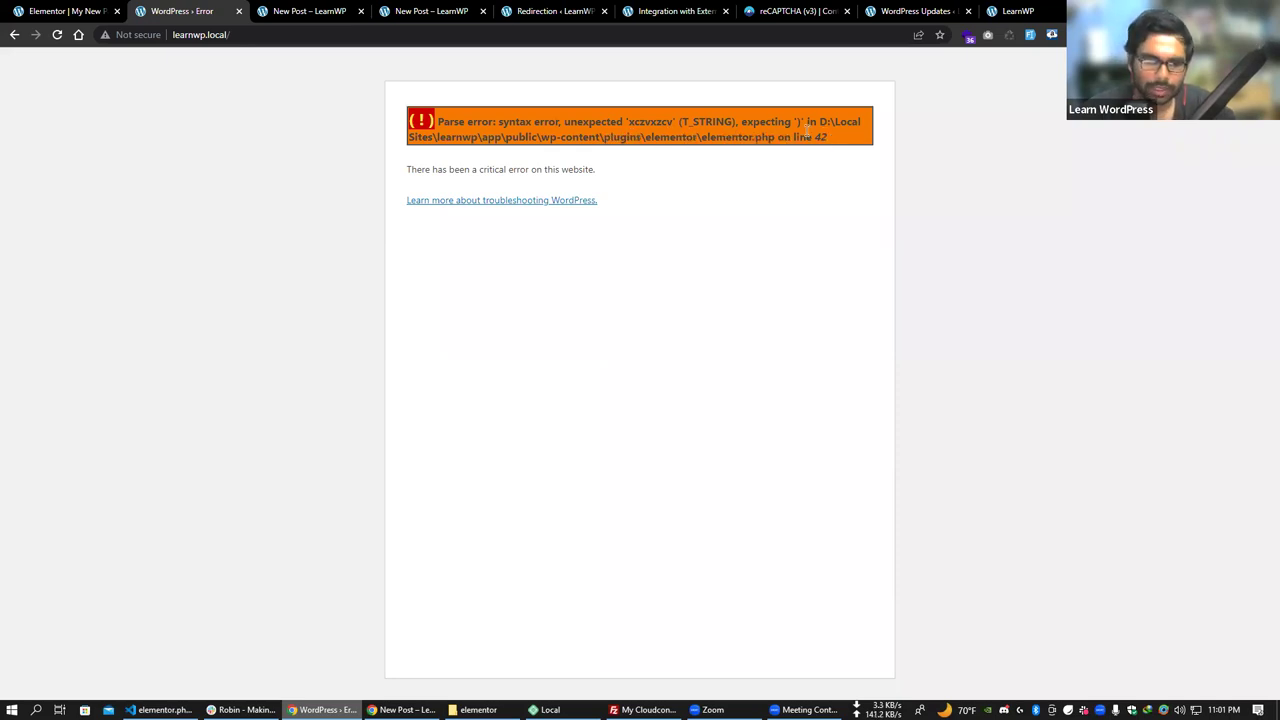
left_click_drag(829, 133, 822, 134)
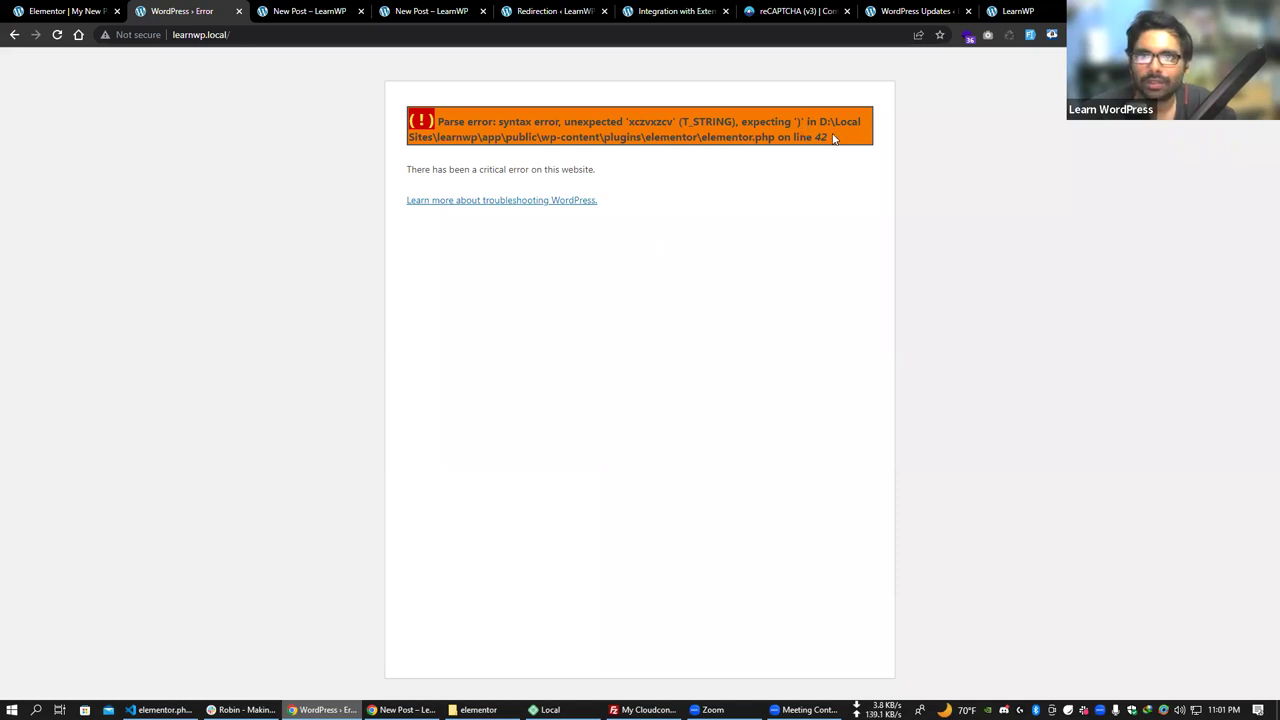
left_click_drag(608, 137, 830, 145)
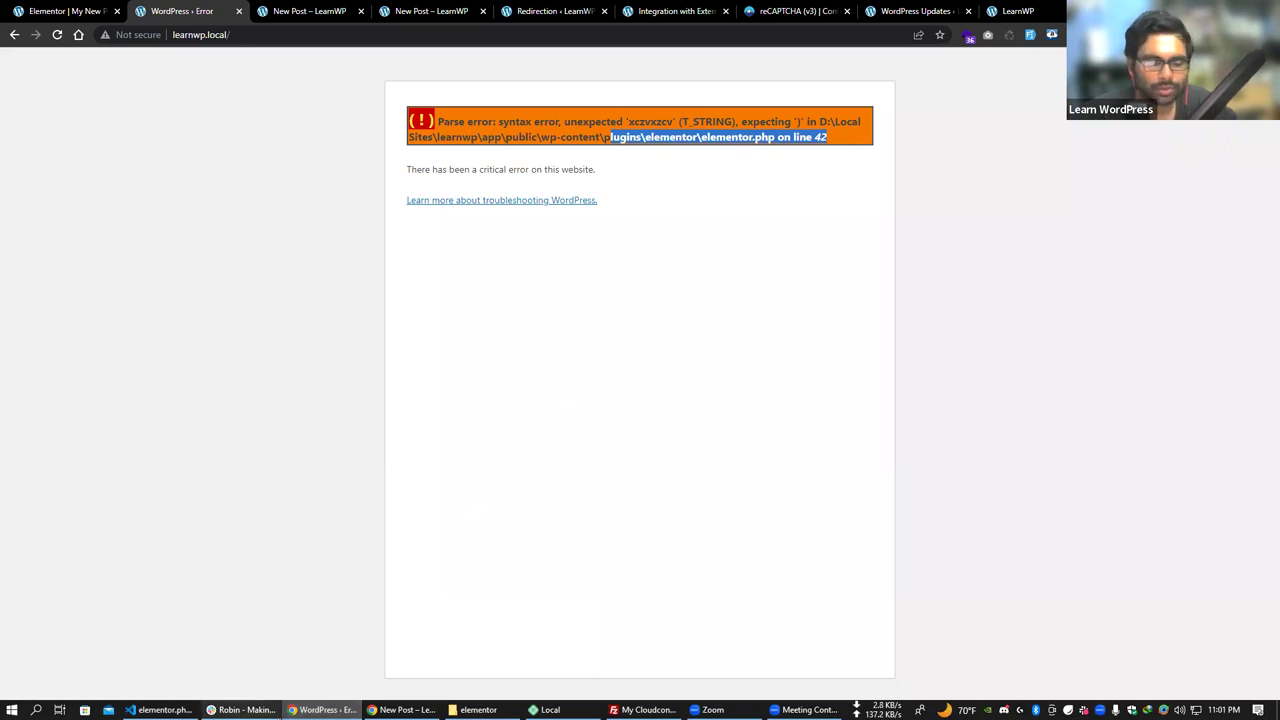
Switch to File Explorer and go from the elementor folder up to wp-content and into its plugins folder.
left_click(475, 710)
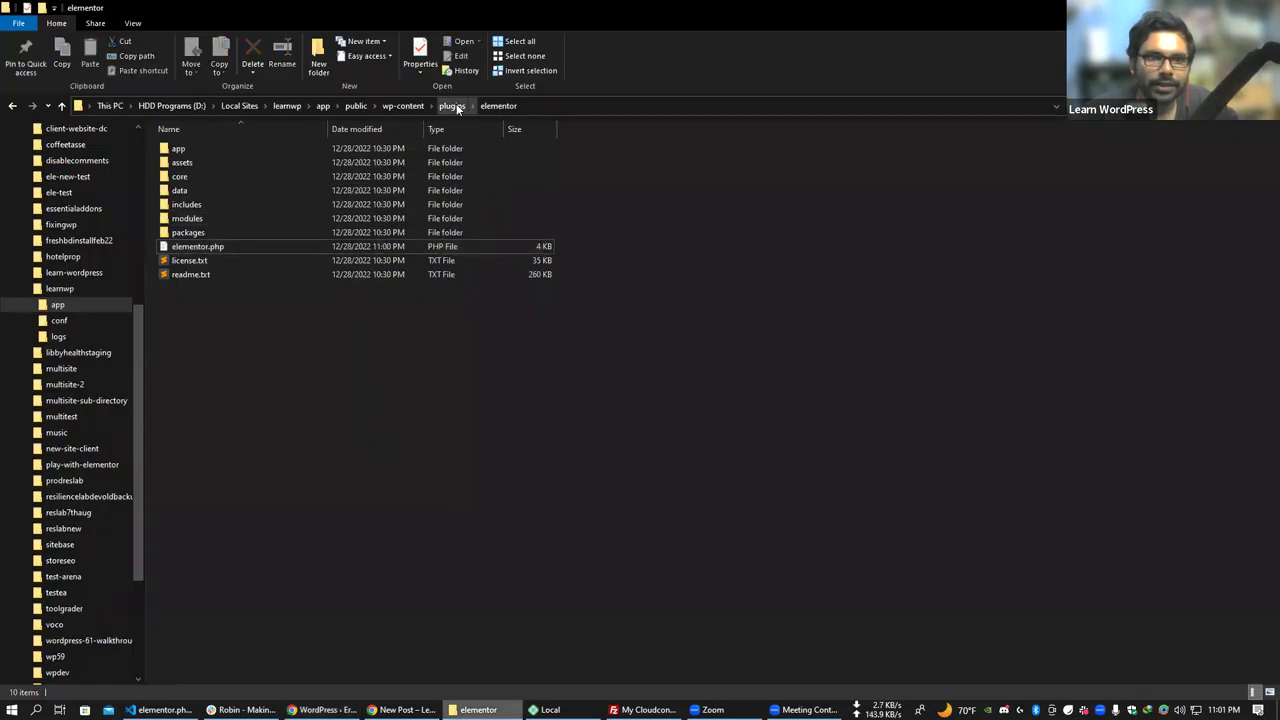
left_click(452, 106)
left_click(400, 106)
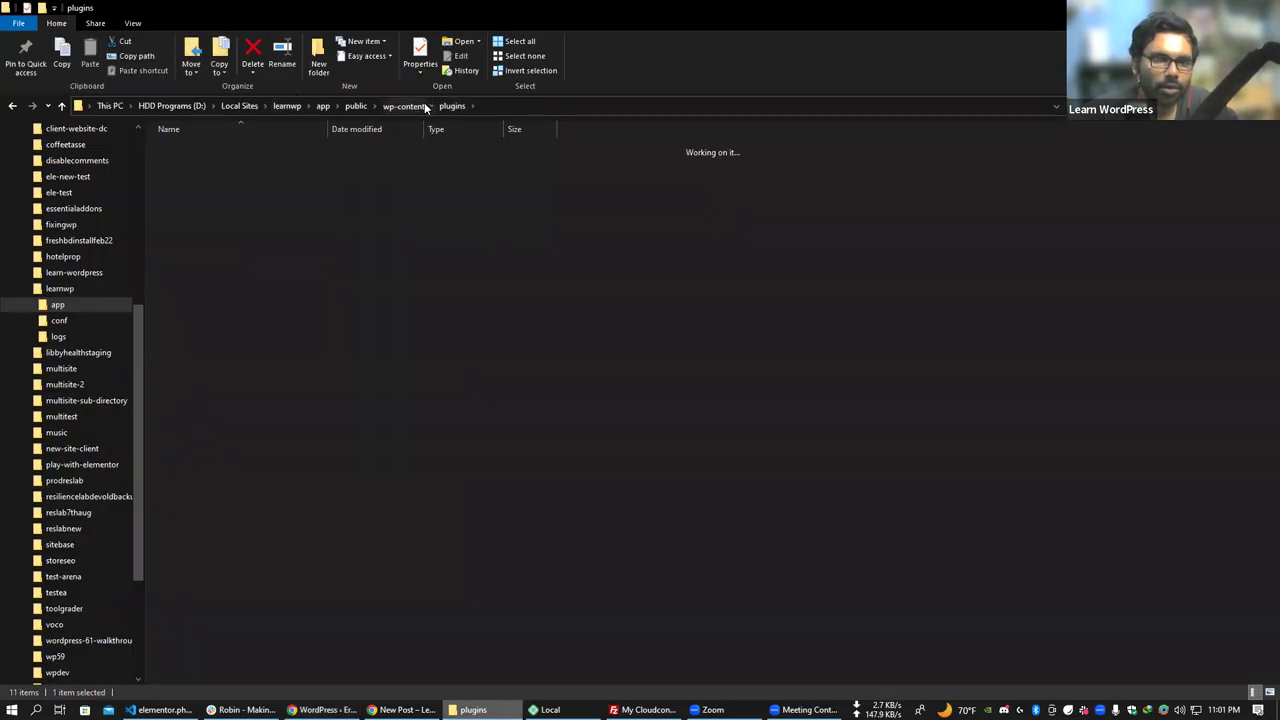
double_click(240, 162)
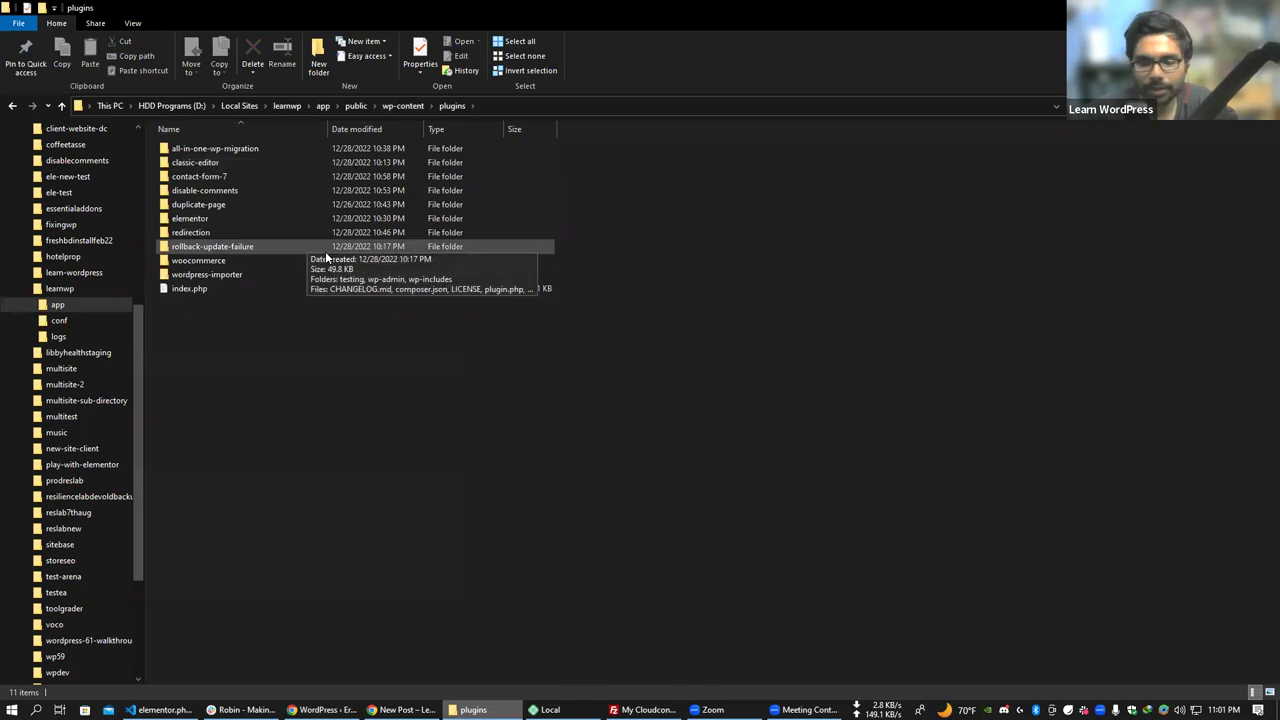
Open the elementor plugin folder's name for editing at its beginning.
left_click(192, 220)
key("F2")
key("Home")
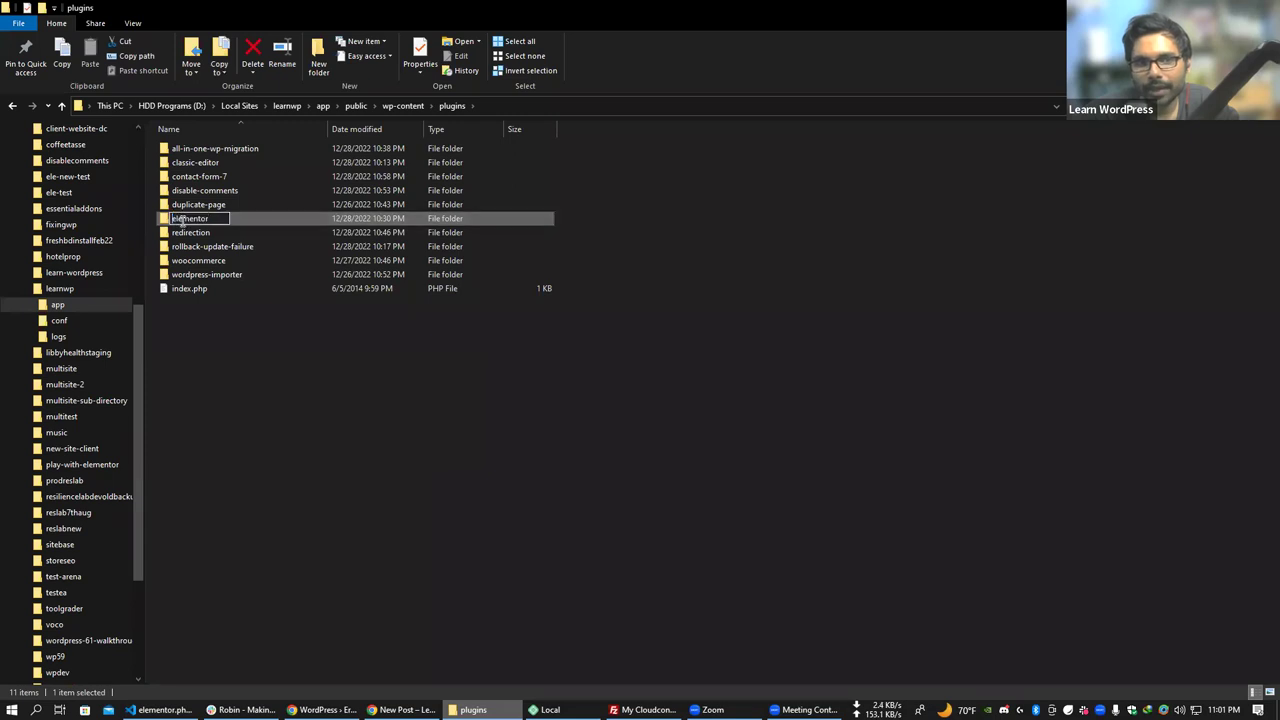
type("@")
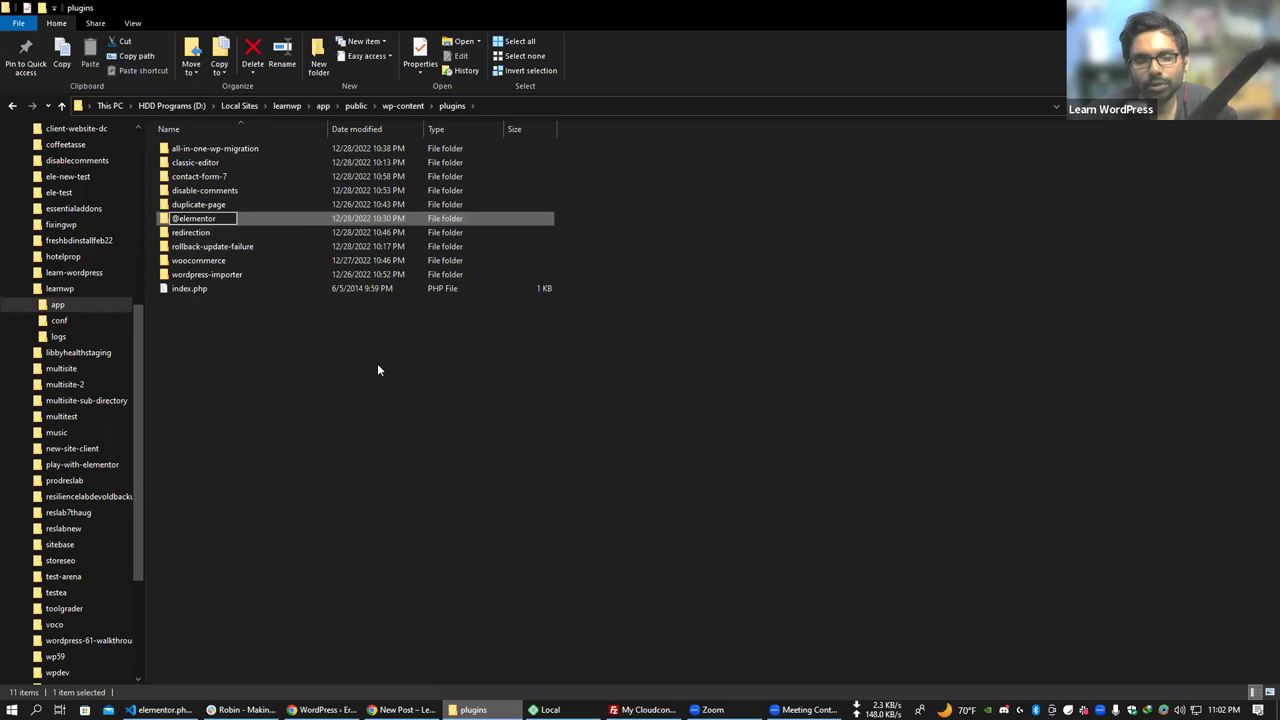
key("BackSpace")
type("OLD")
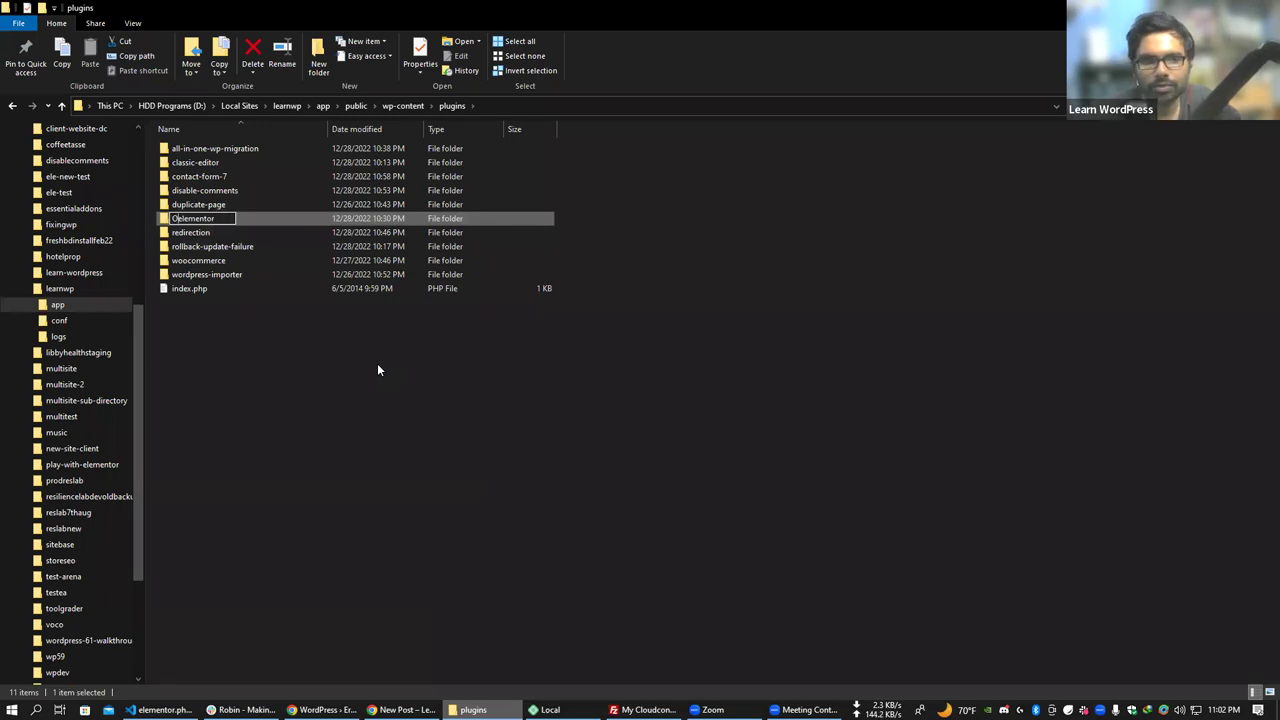
key("BackSpace")
key("BackSpace")
key("BackSpace")
type("BACK")
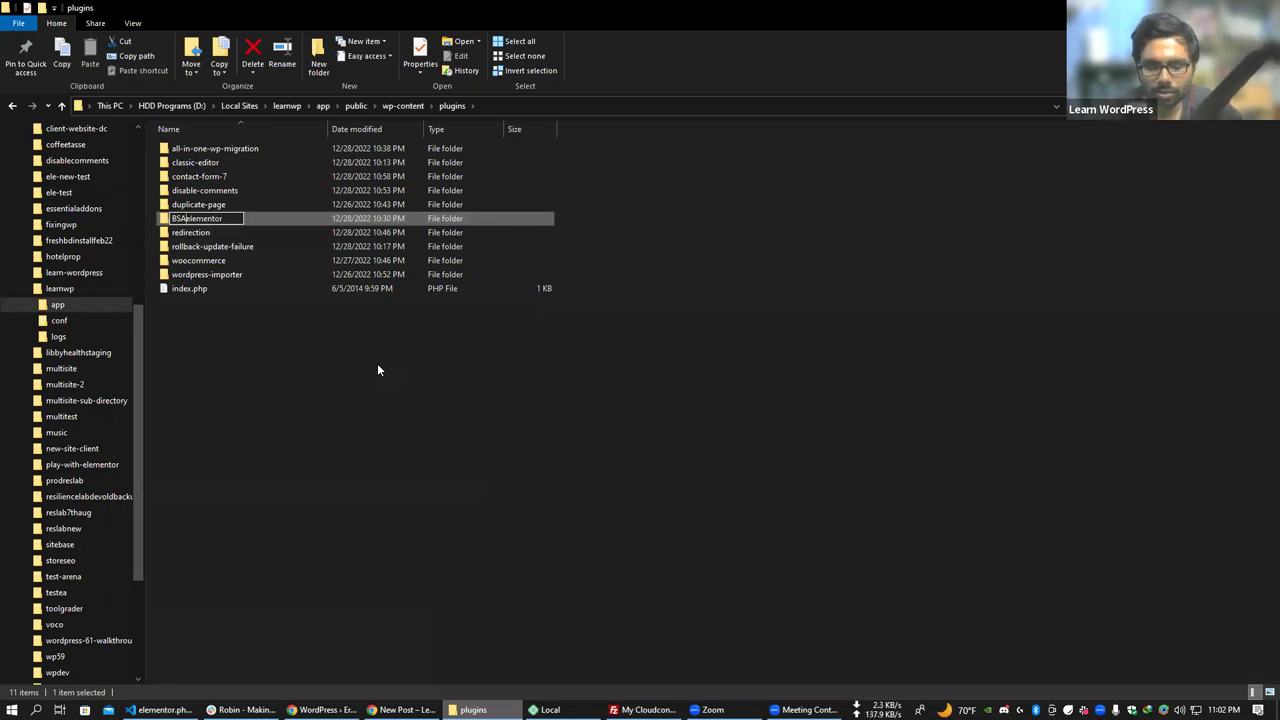
key("BackSpace")
key("BackSpace")
key("BackSpace")
key("BackSpace")
key("BackSpace")
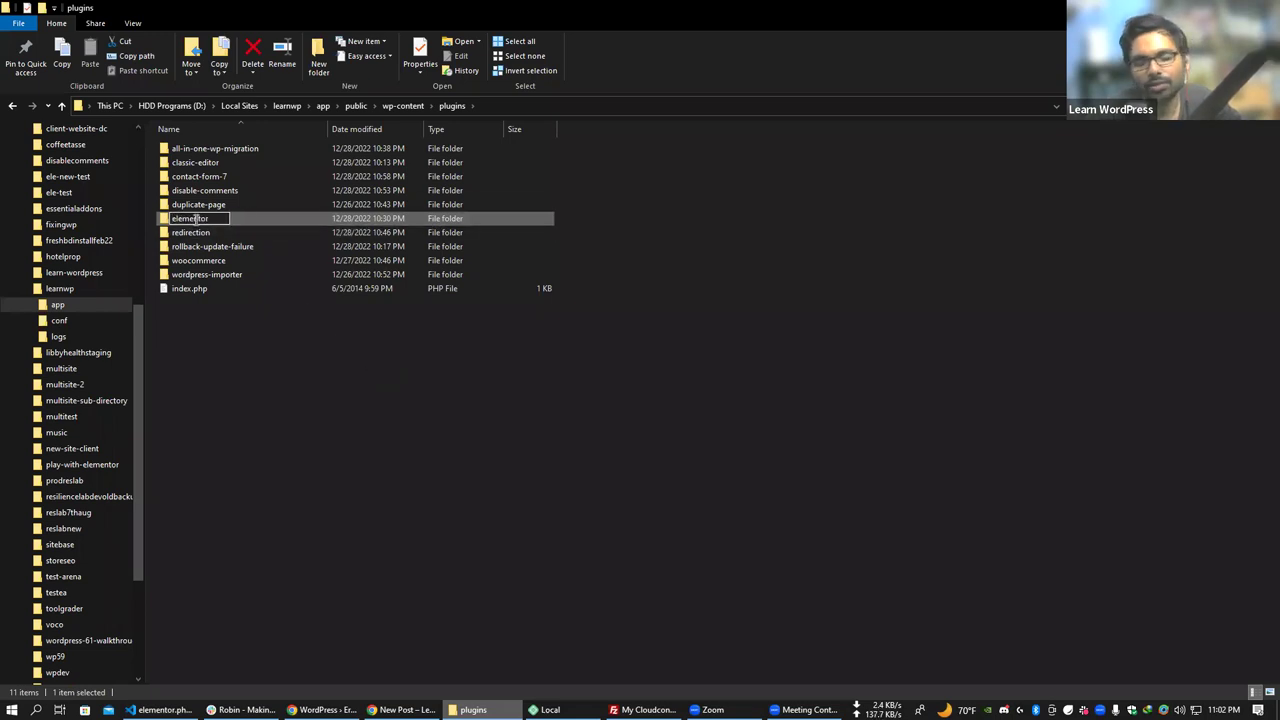
type("@")
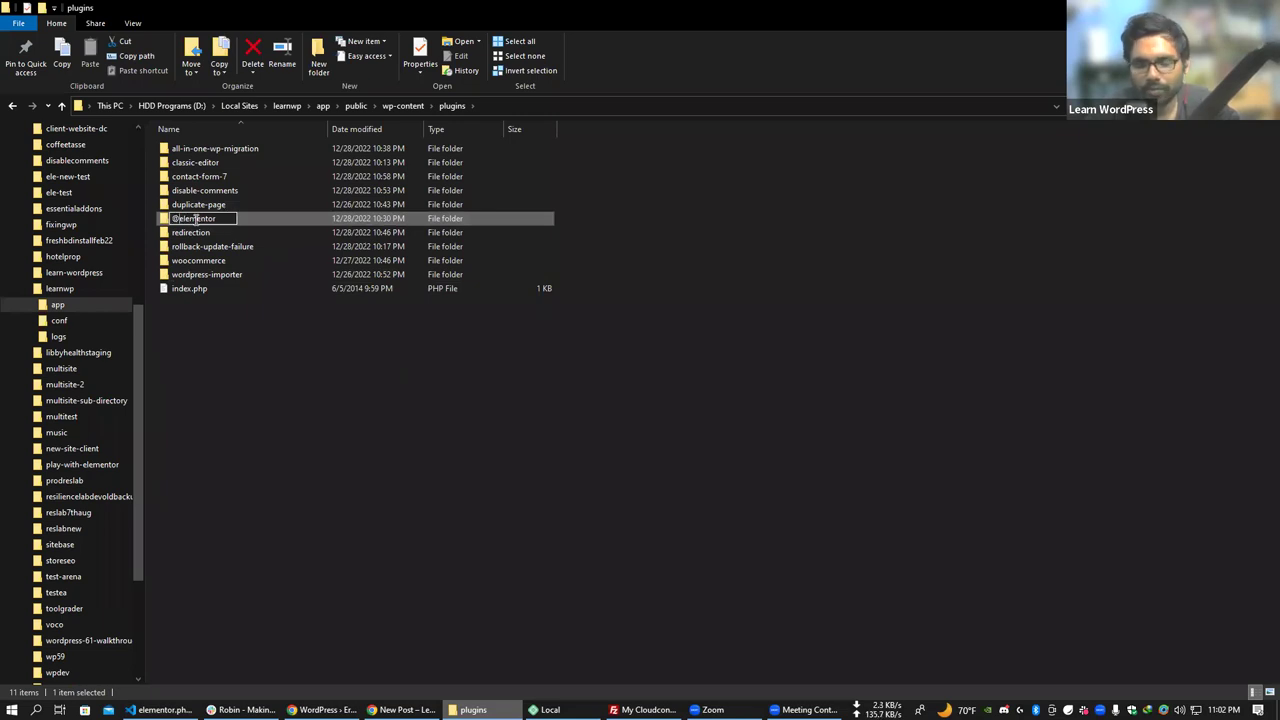
left_click(366, 366)
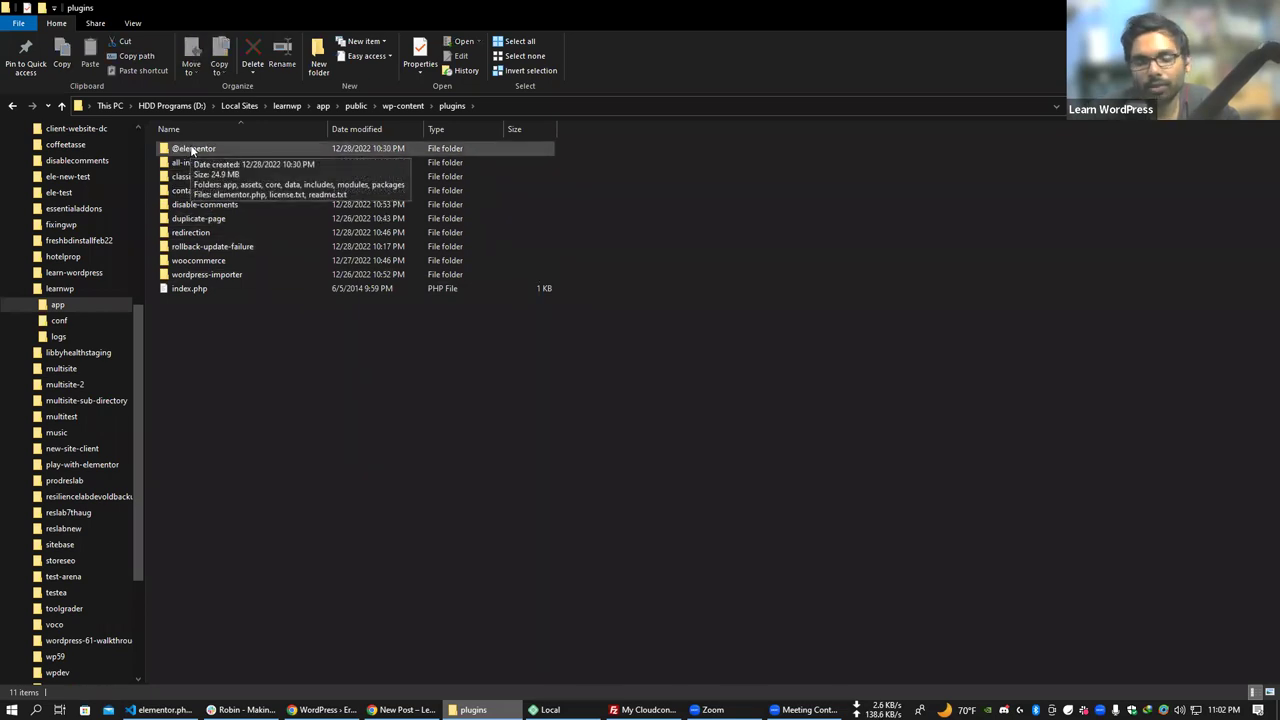
Switch to the browser, reload the front page at learnwp.local and go to the WordPress dashboard.
key("alt+Tab")
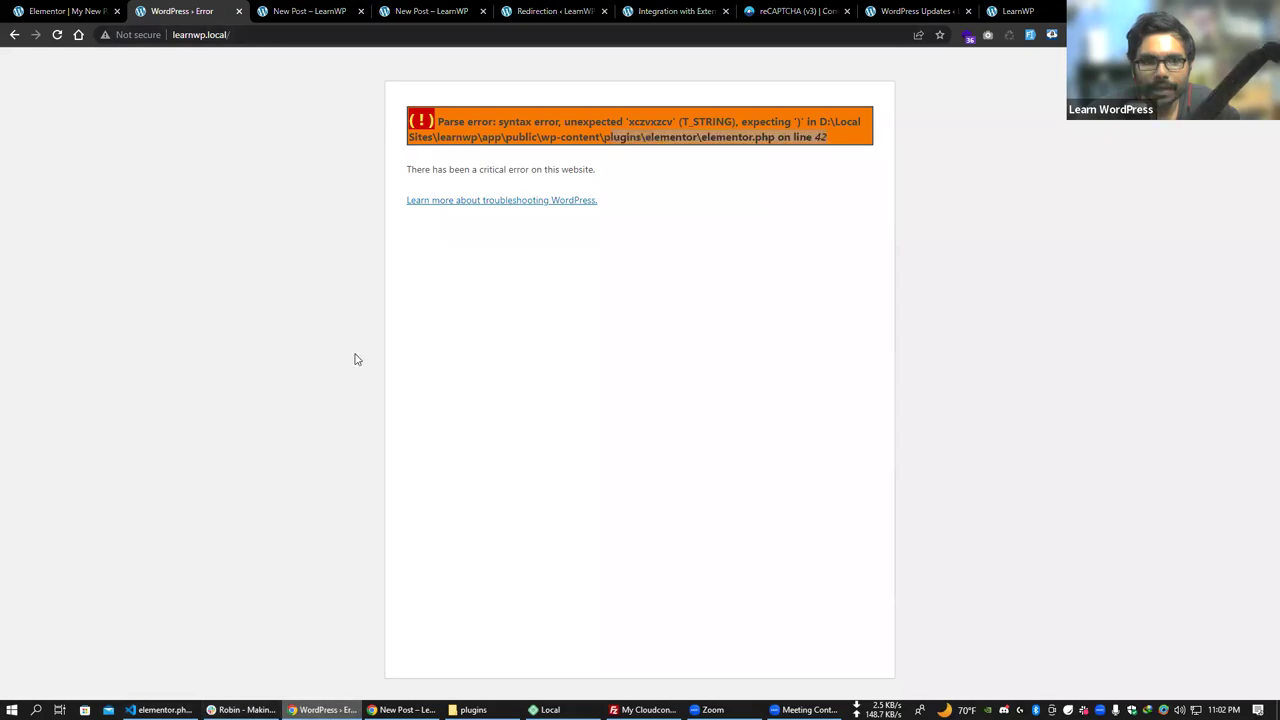
key("alt+Tab")
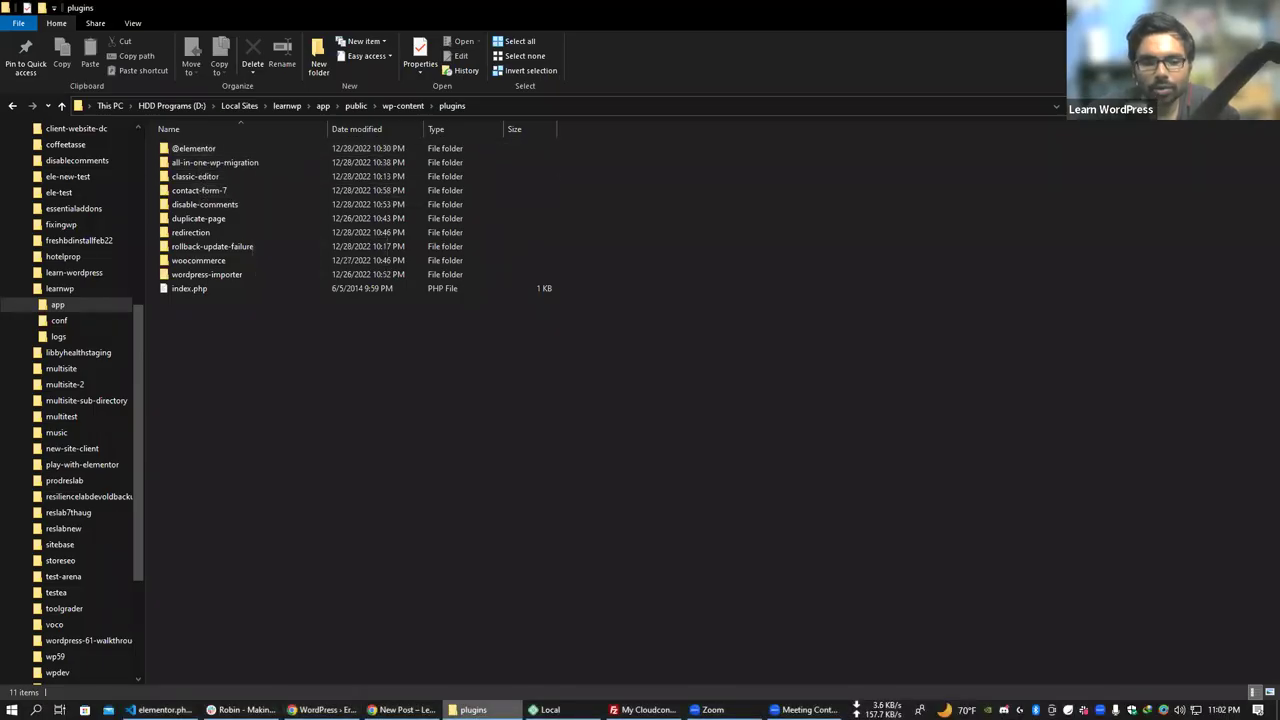
key("alt+Tab")
key("F5")
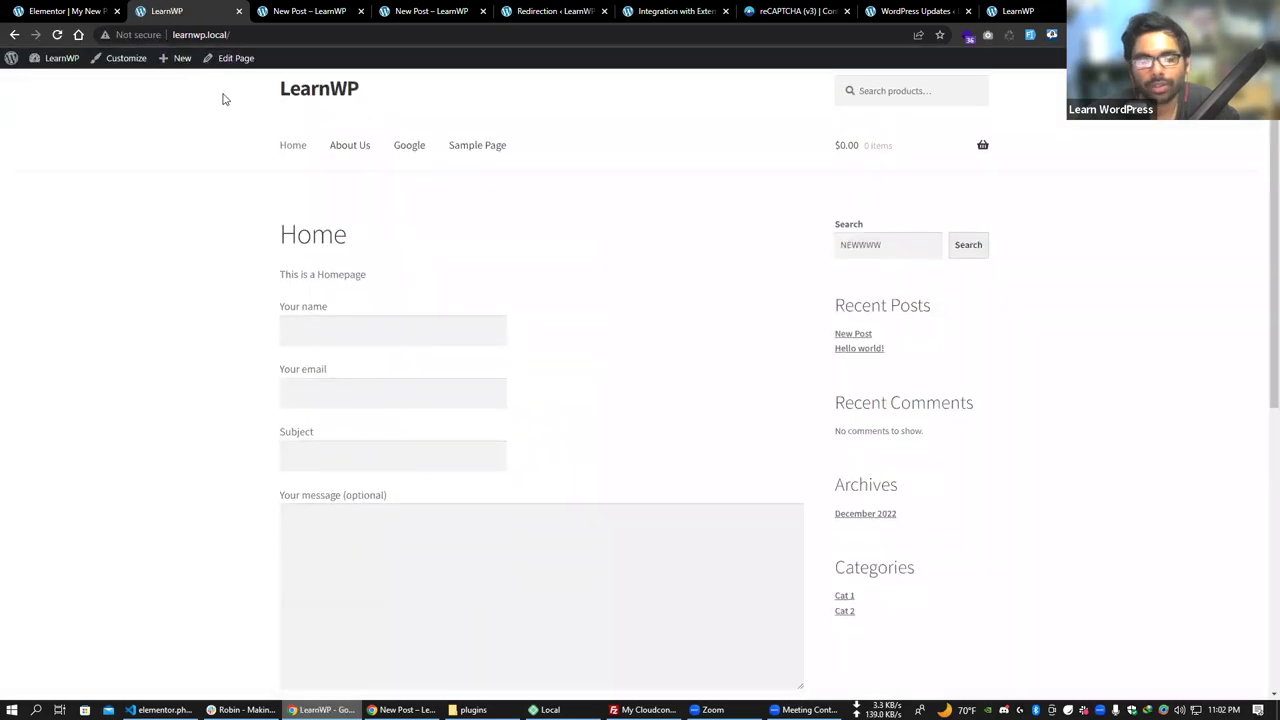
mouse_move(55, 60)
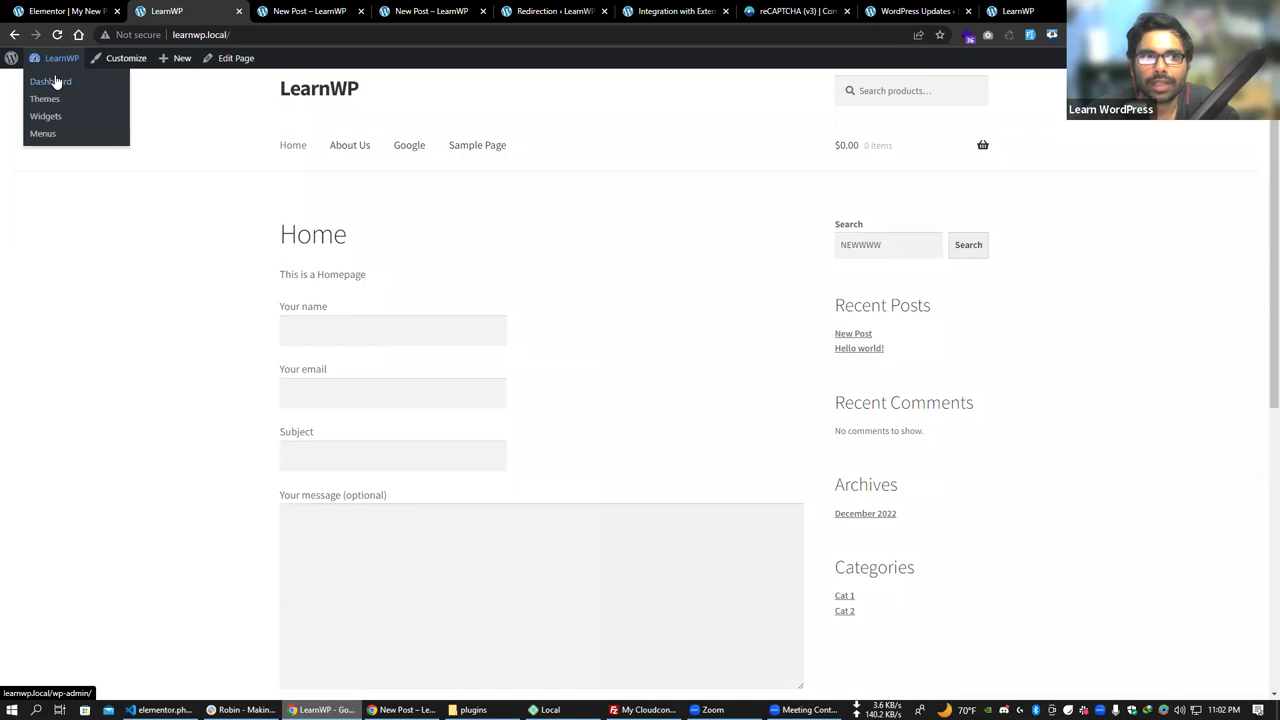
left_click(56, 82)
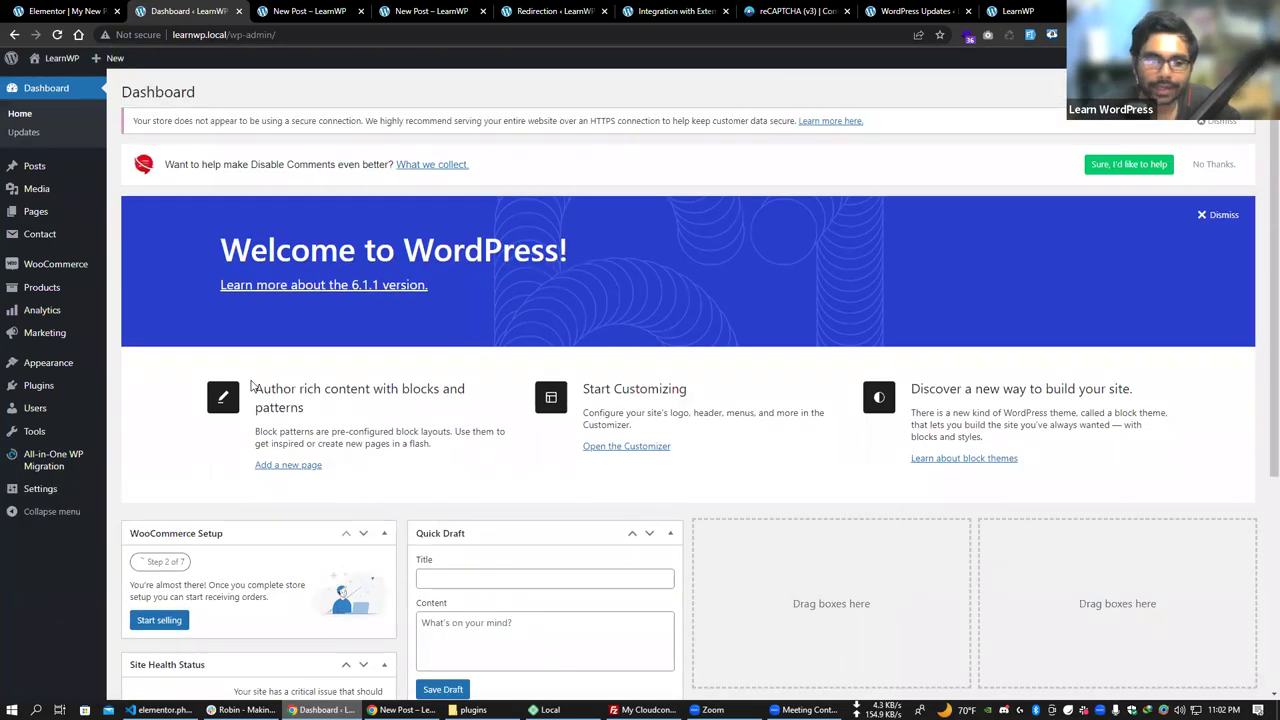
key("alt+Tab")
left_click(178, 164)
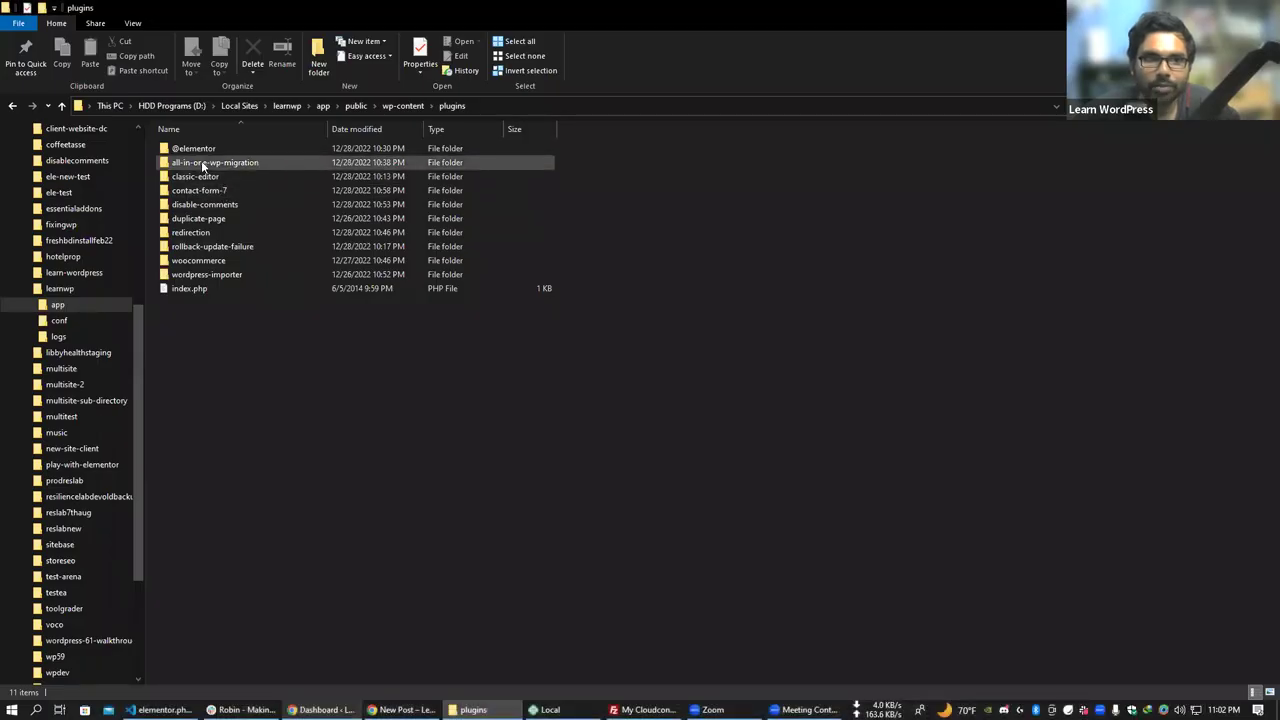
left_click(178, 164)
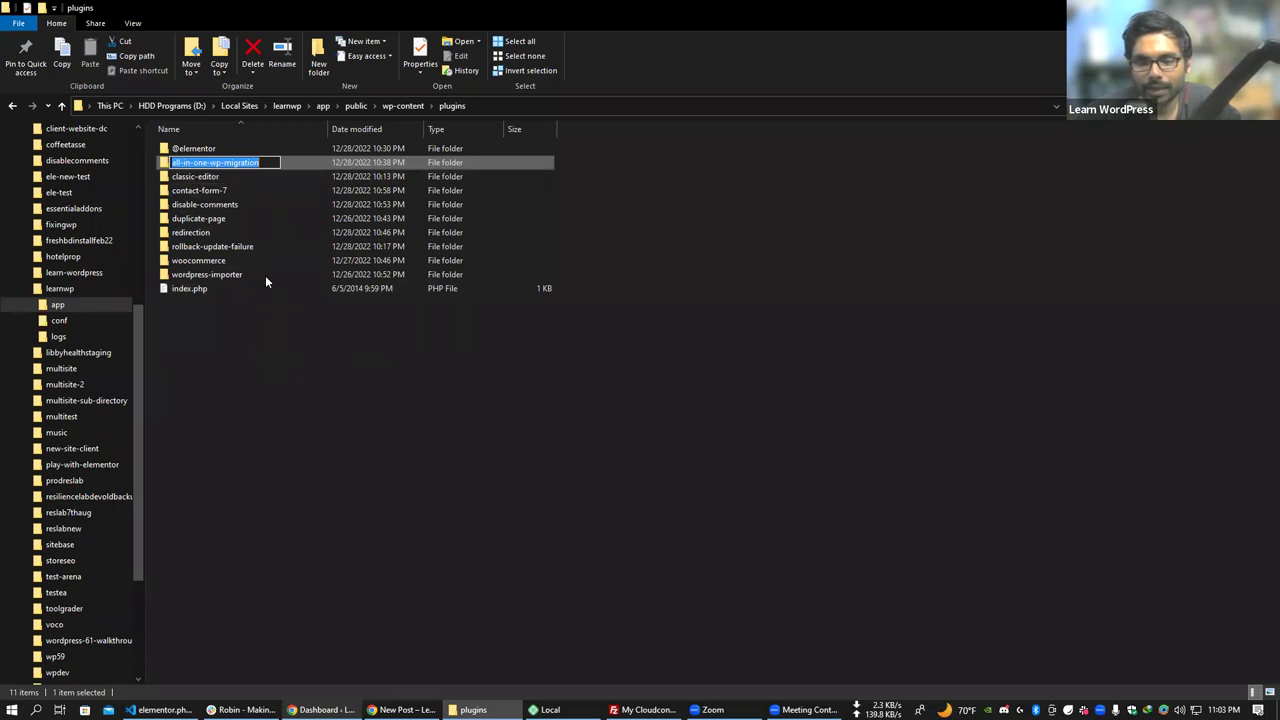
left_click(270, 323)
Switch to the browser and show the installed plugins list down to the Elementor entry.
key("alt+Tab")
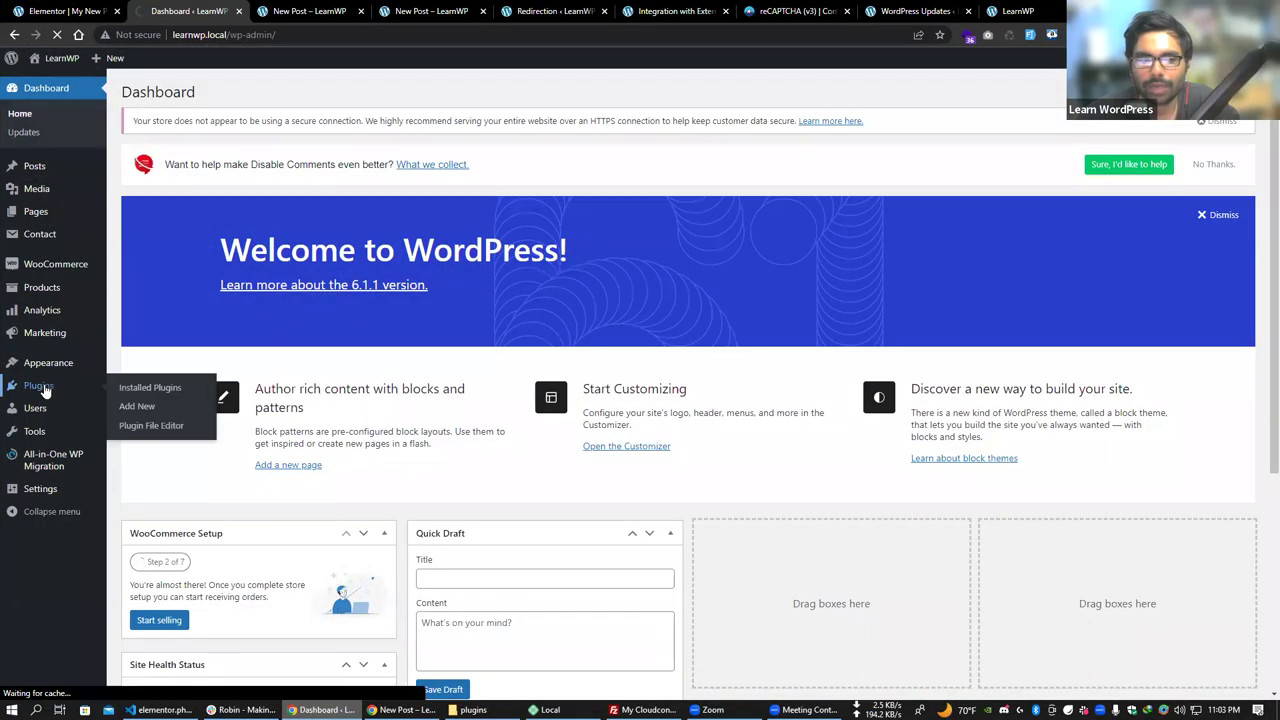
left_click(38, 386)
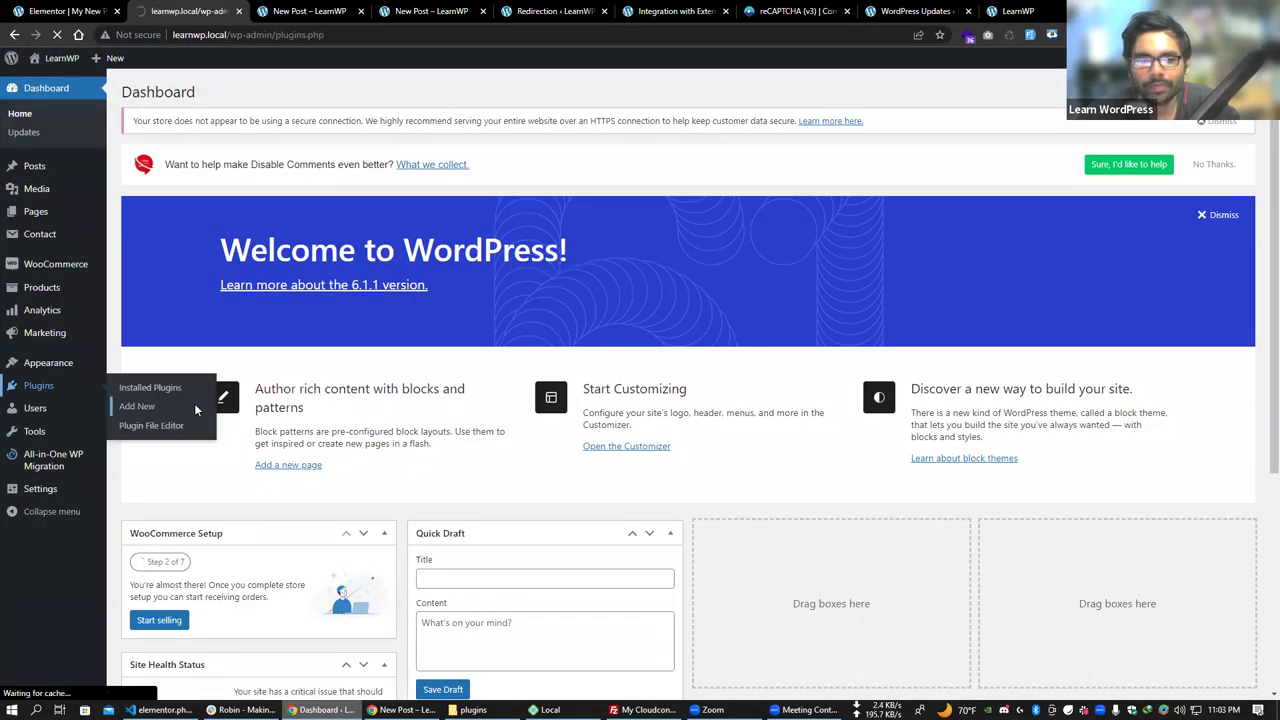
scroll(170, 390, "down", 3)
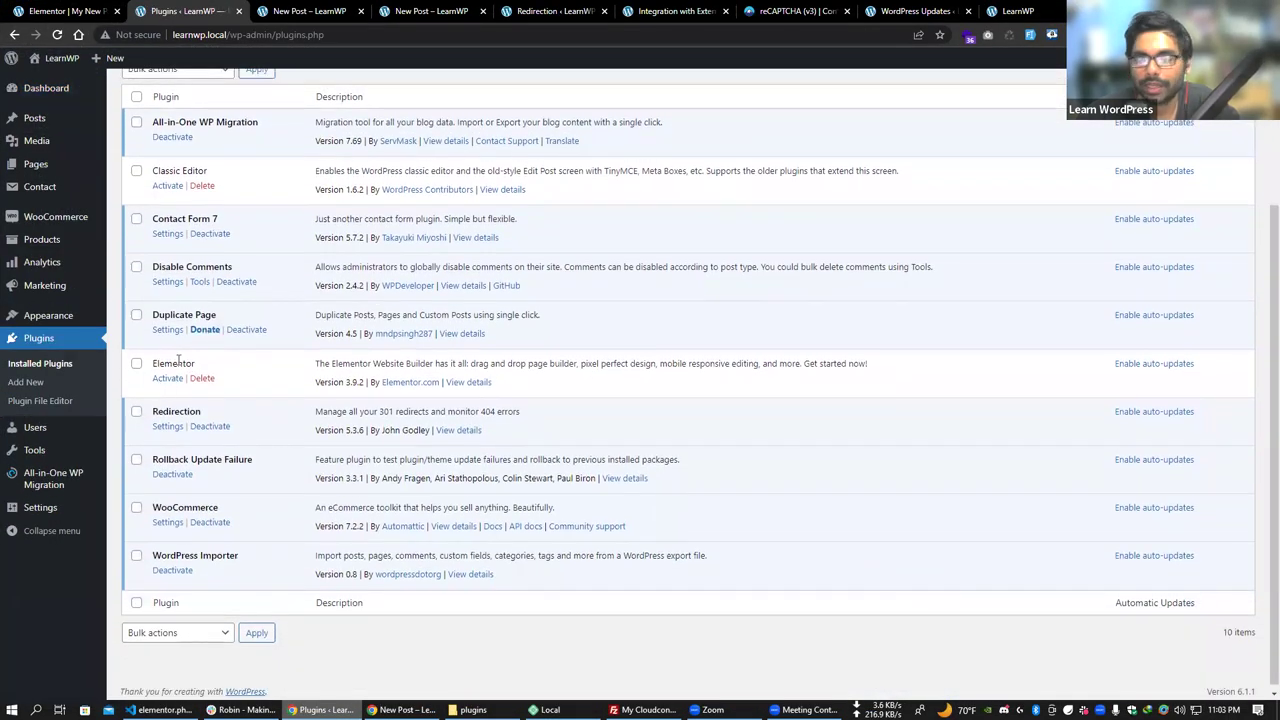
key("alt+Tab")
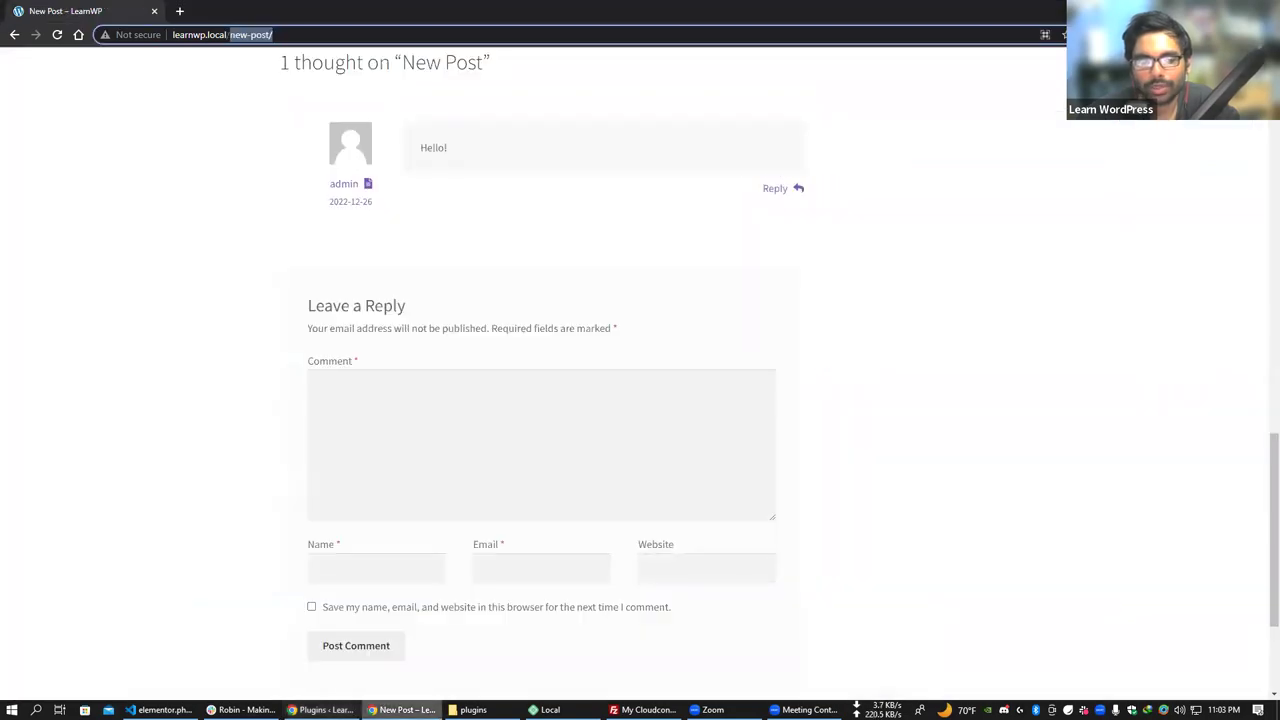
key("alt+Tab")
key("alt+Tab")
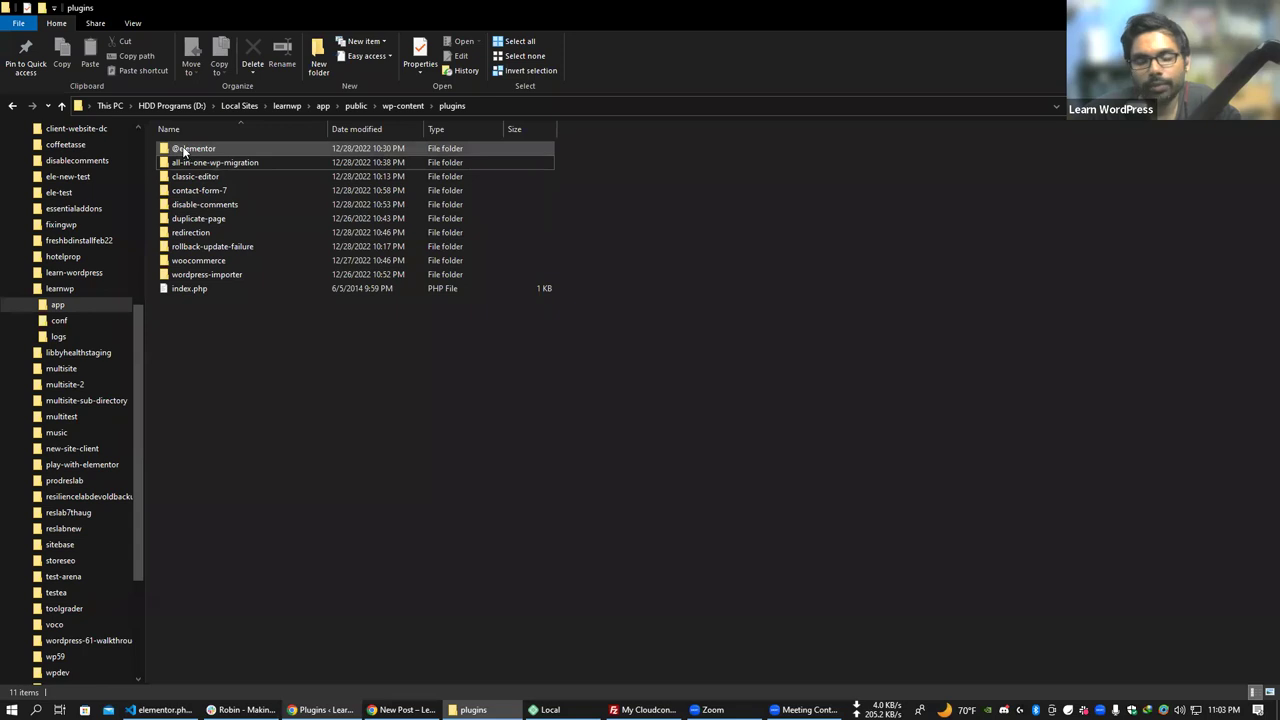
left_click(184, 151)
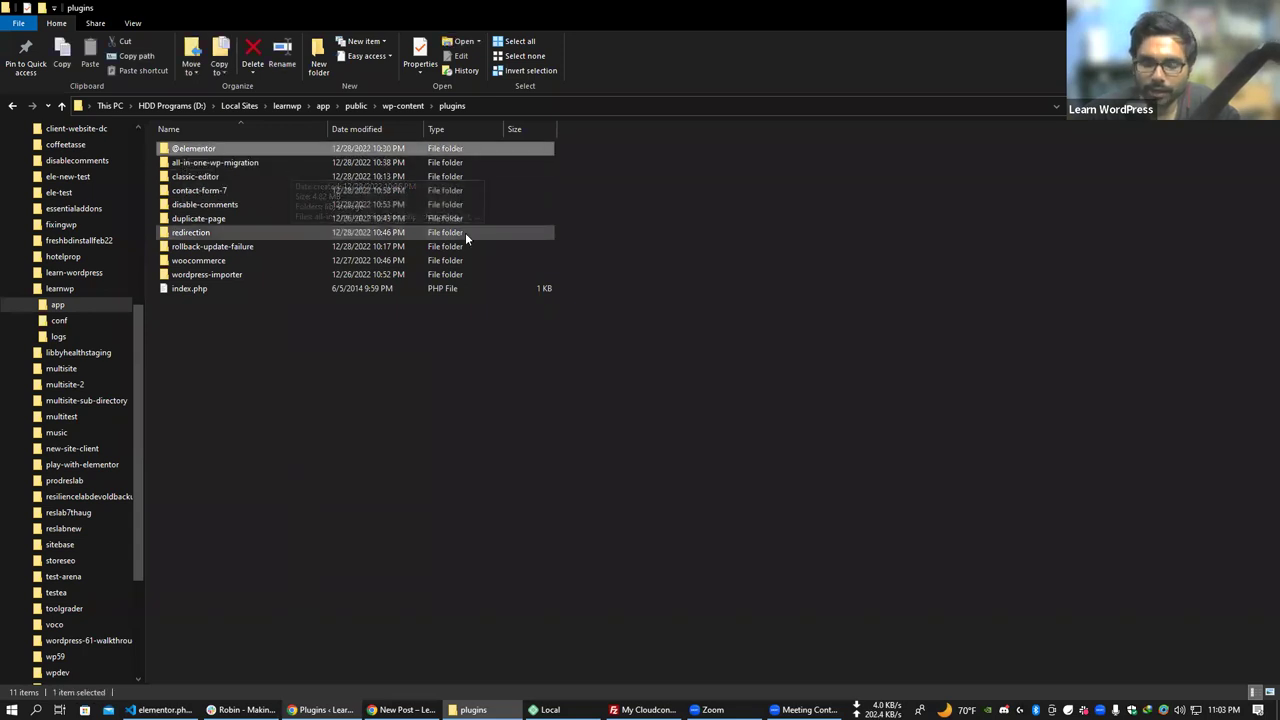
key("shift+Delete")
key("Return")
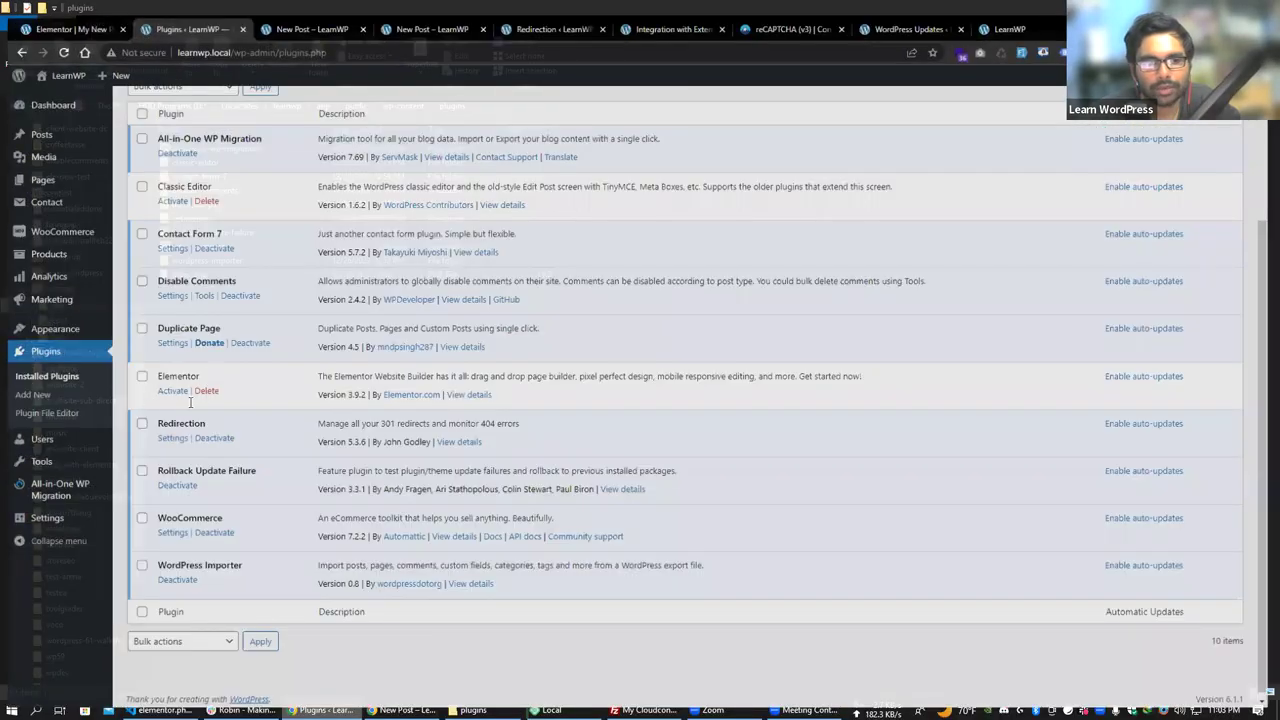
key("F5")
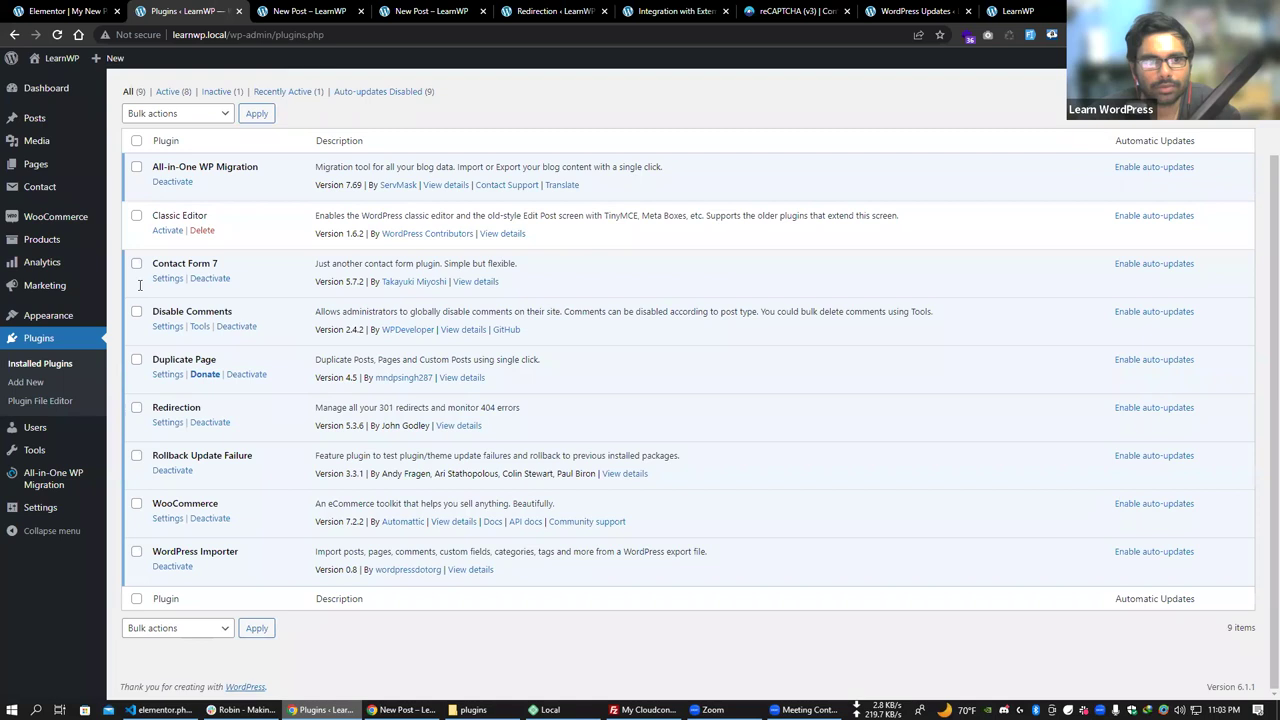
scroll(196, 117, "up", 1)
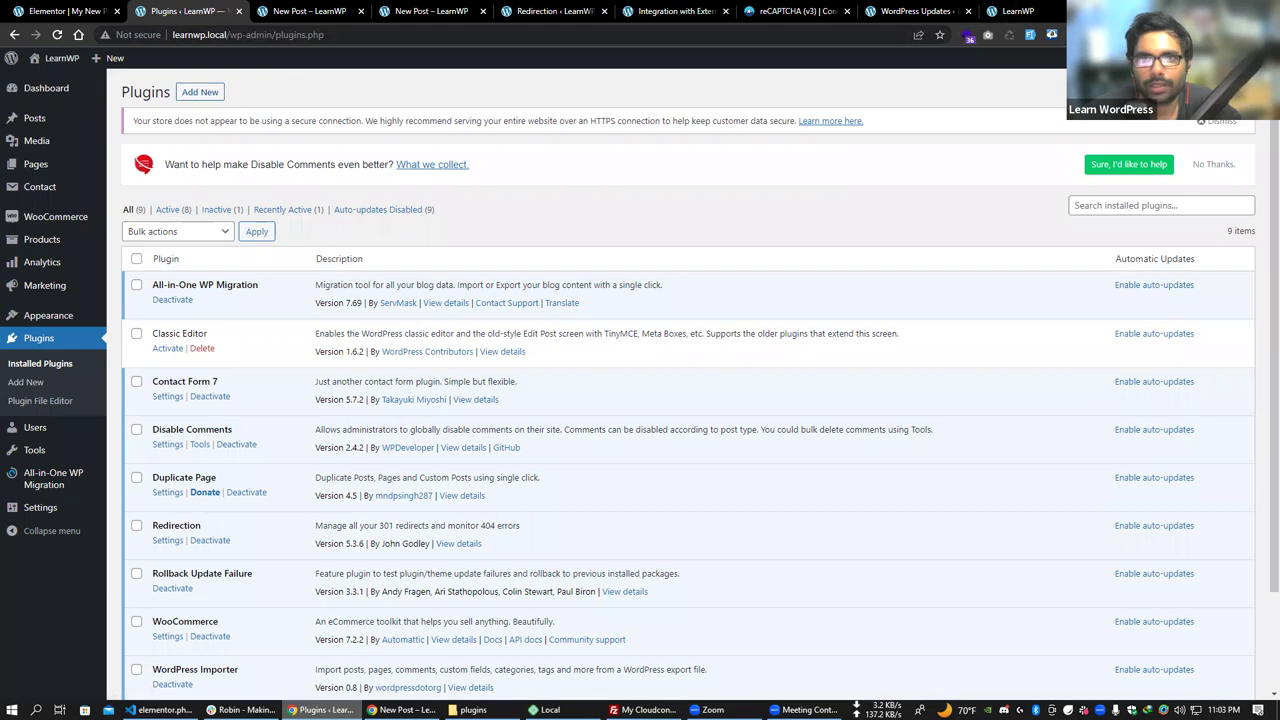
Load the bookmarked Templately support forum in a new browser tab and go from it to the plugin directory at wordpress.org/plugins.
key("ctrl+t")
left_click(332, 56)
left_click(340, 157)
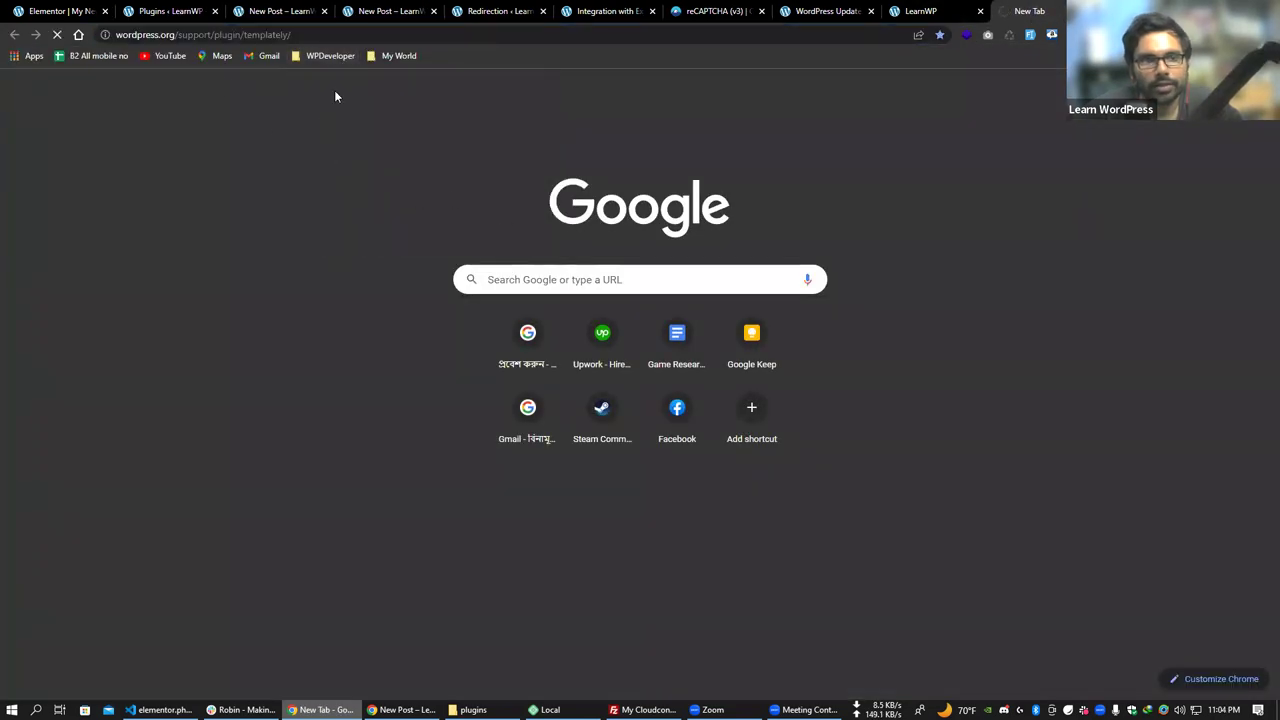
left_click_drag(251, 35, 538, 44)
key("BackSpace")
key("BackSpace")
key("BackSpace")
key("BackSpace")
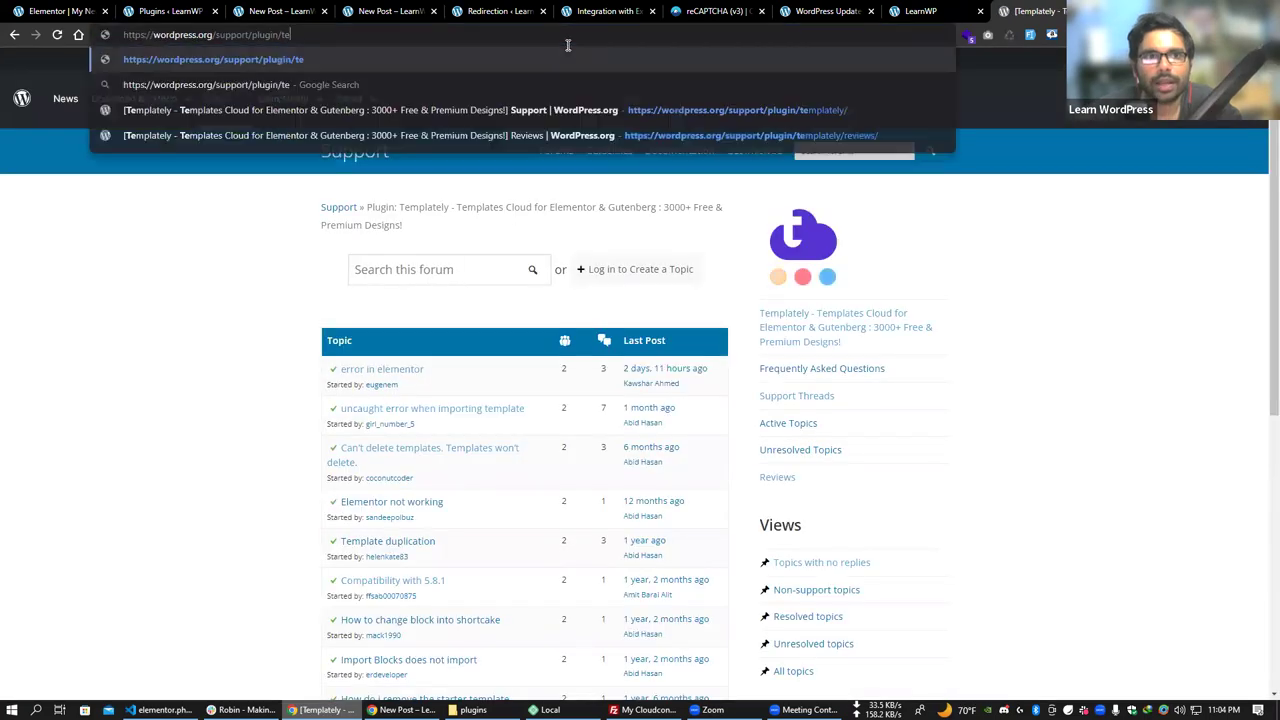
key("Return")
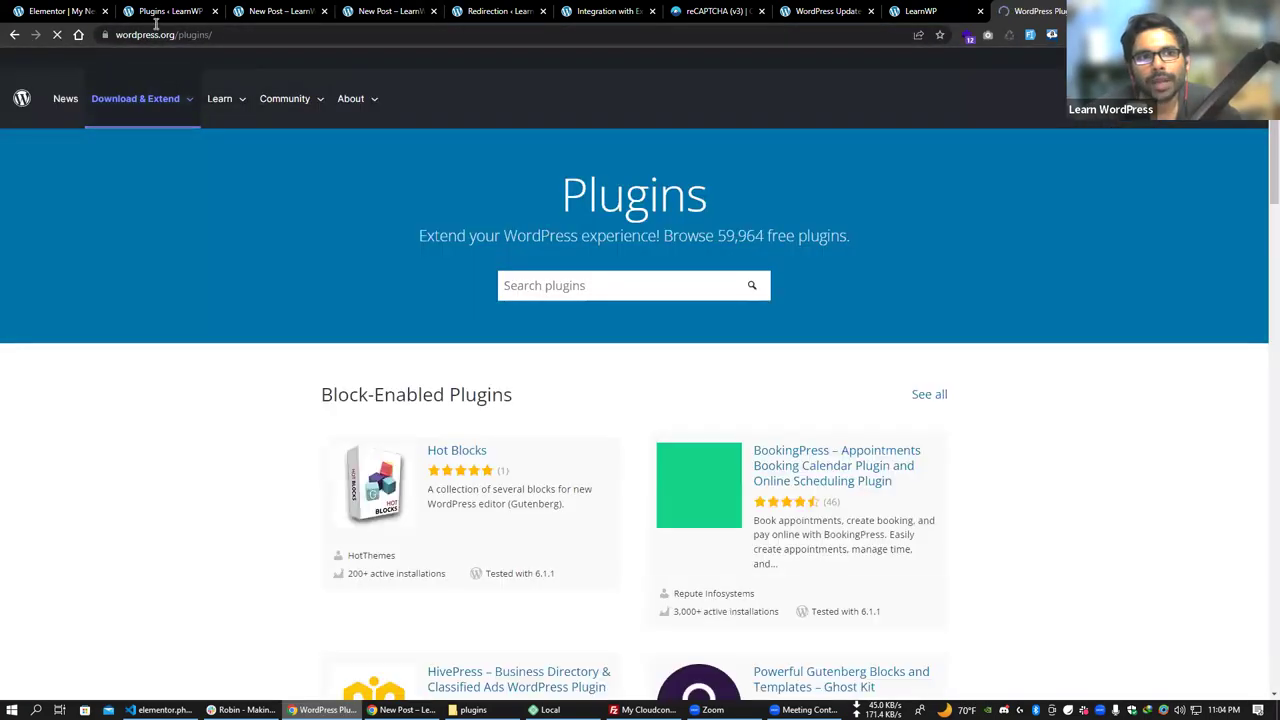
Examine the wordpress.org/plugins address and look through the directory's Block-Enabled Plugins section.
left_click_drag(128, 35, 240, 36)
left_click(294, 46)
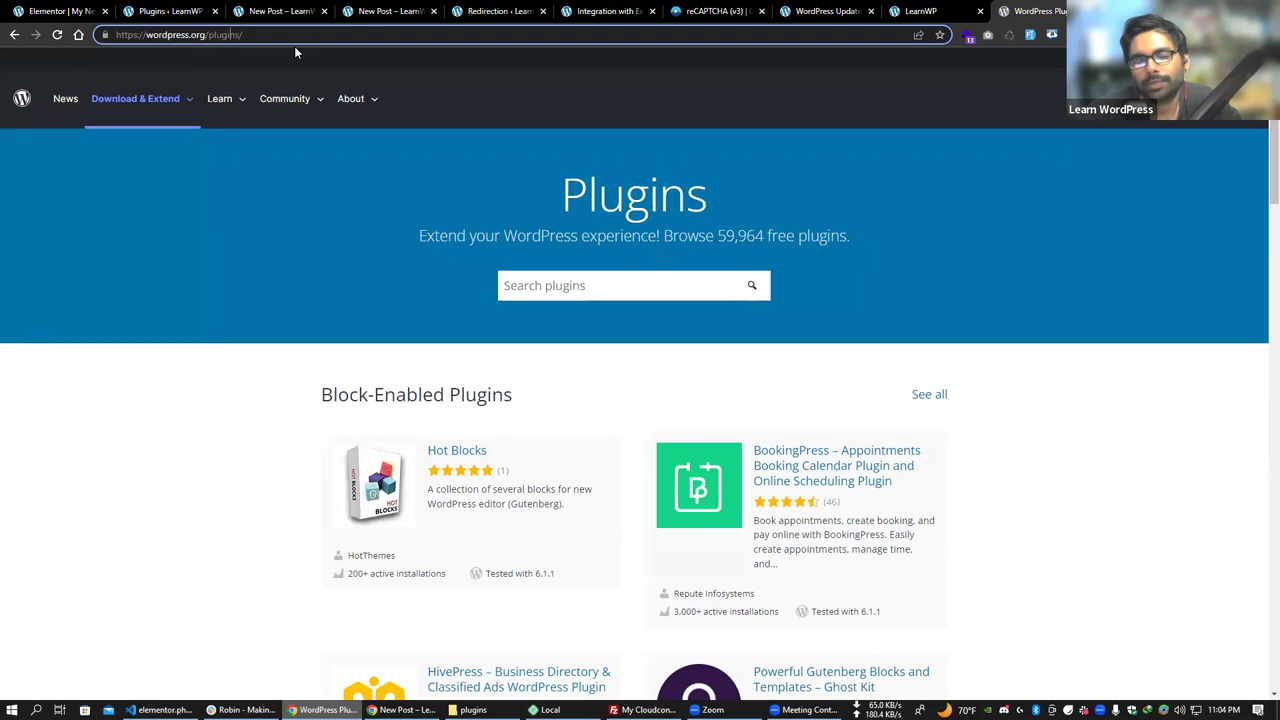
scroll(508, 344, "down", 1)
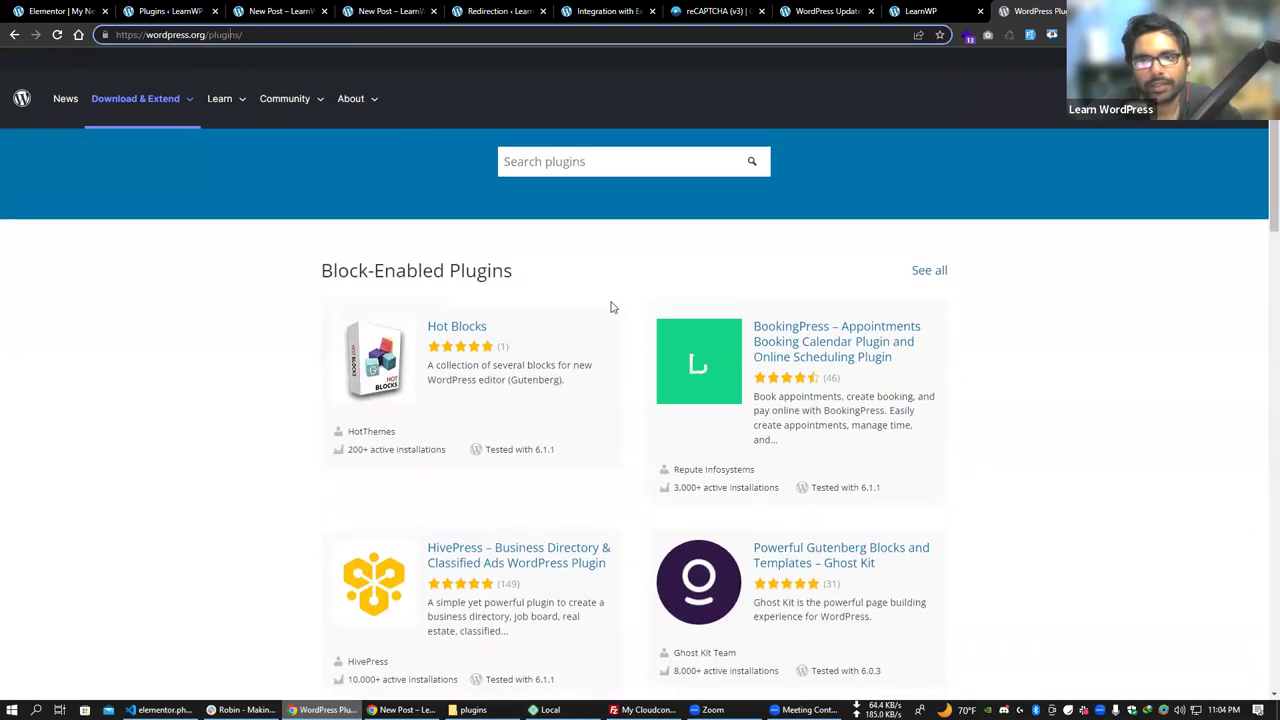
scroll(608, 303, "up", 2)
left_click(280, 11)
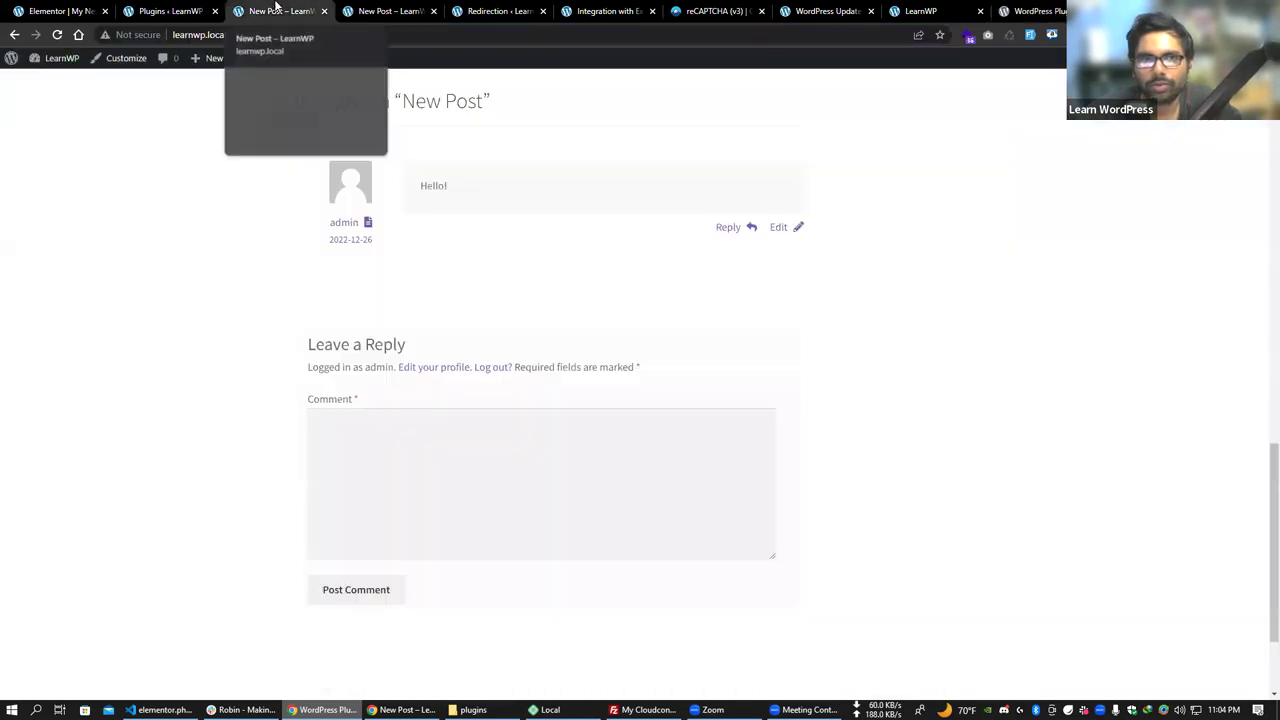
left_click(390, 11)
left_click(1030, 11)
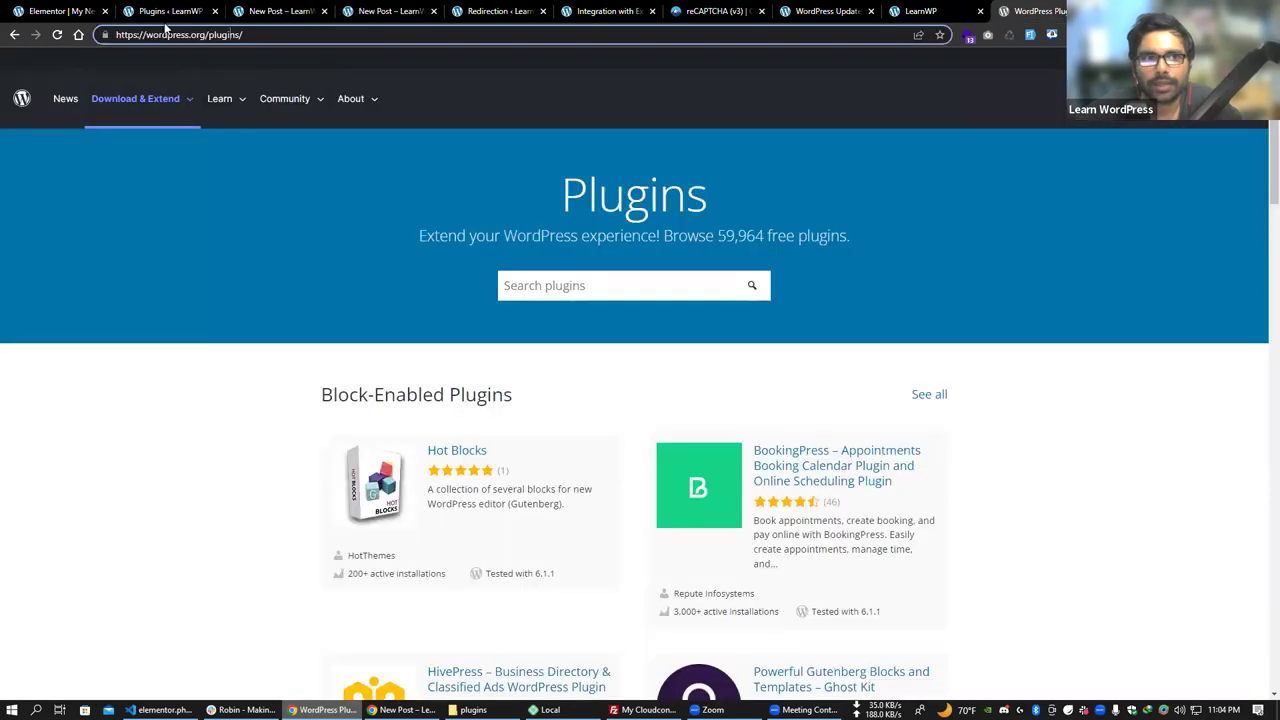
scroll(726, 380, "down", 3)
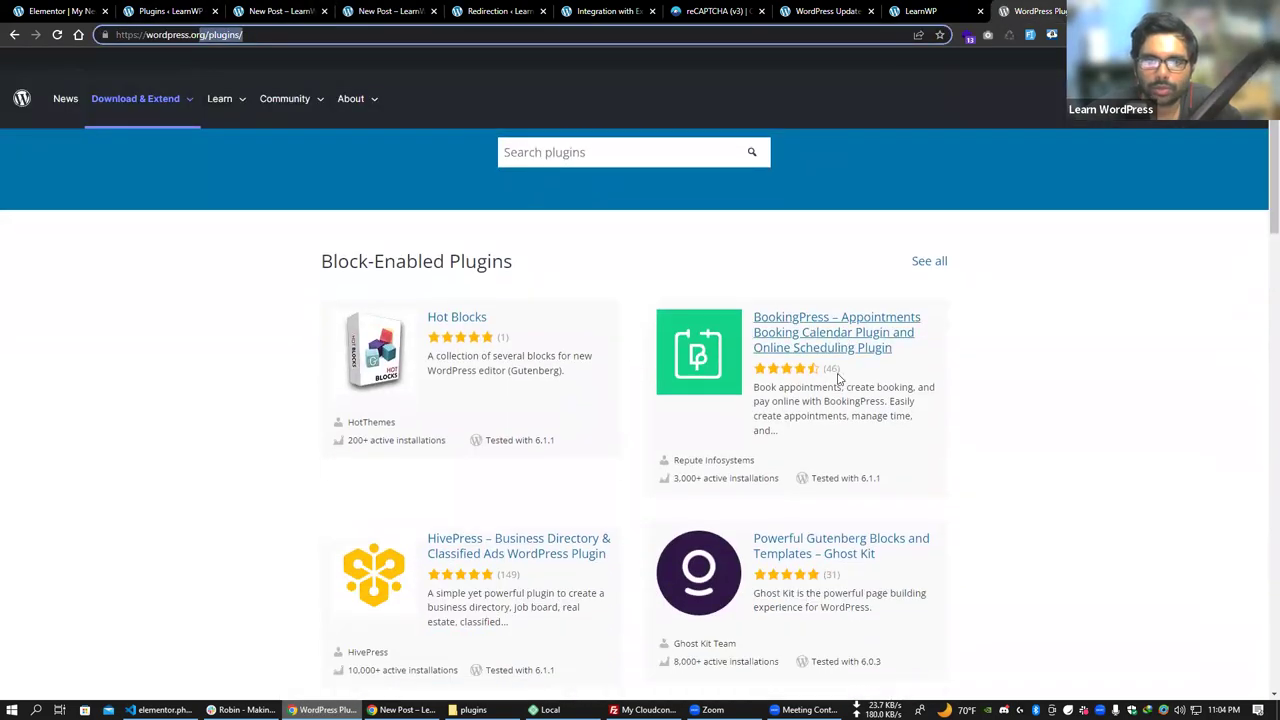
scroll(826, 397, "up", 3)
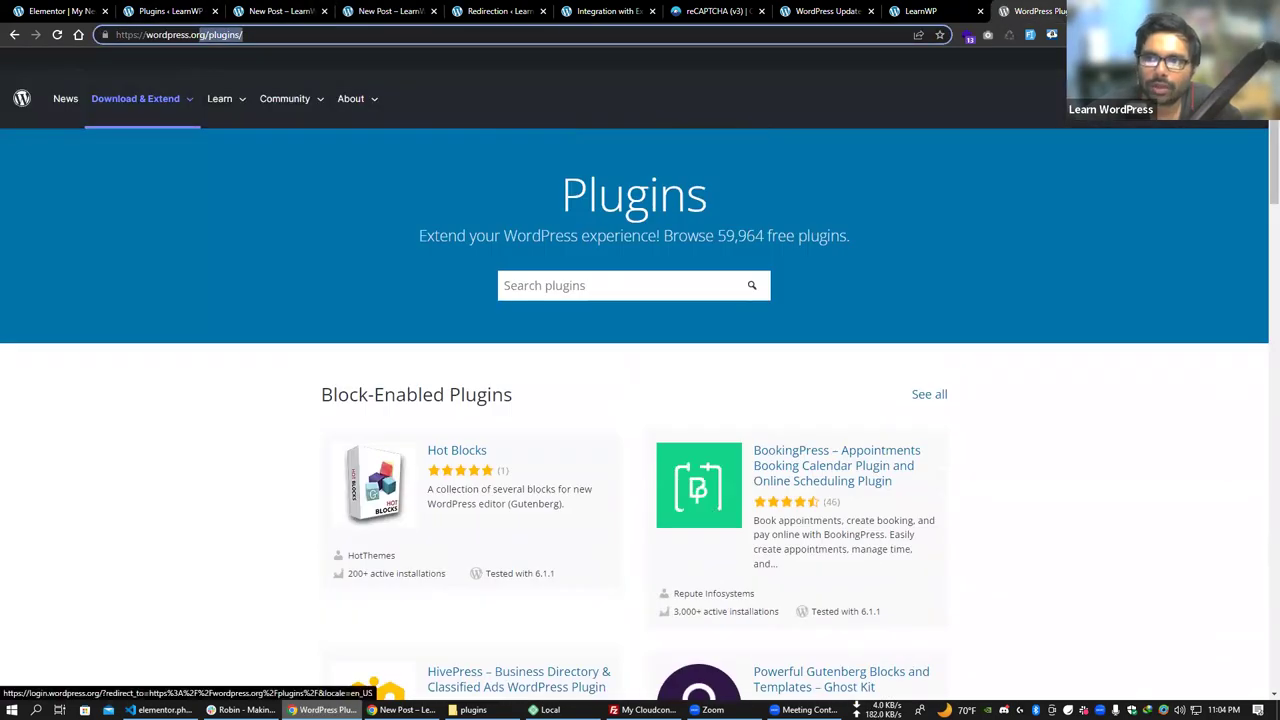
Log in to WordPress.org with the saved account credentials and dismiss the saved-passwords check.
left_click(1256, 73)
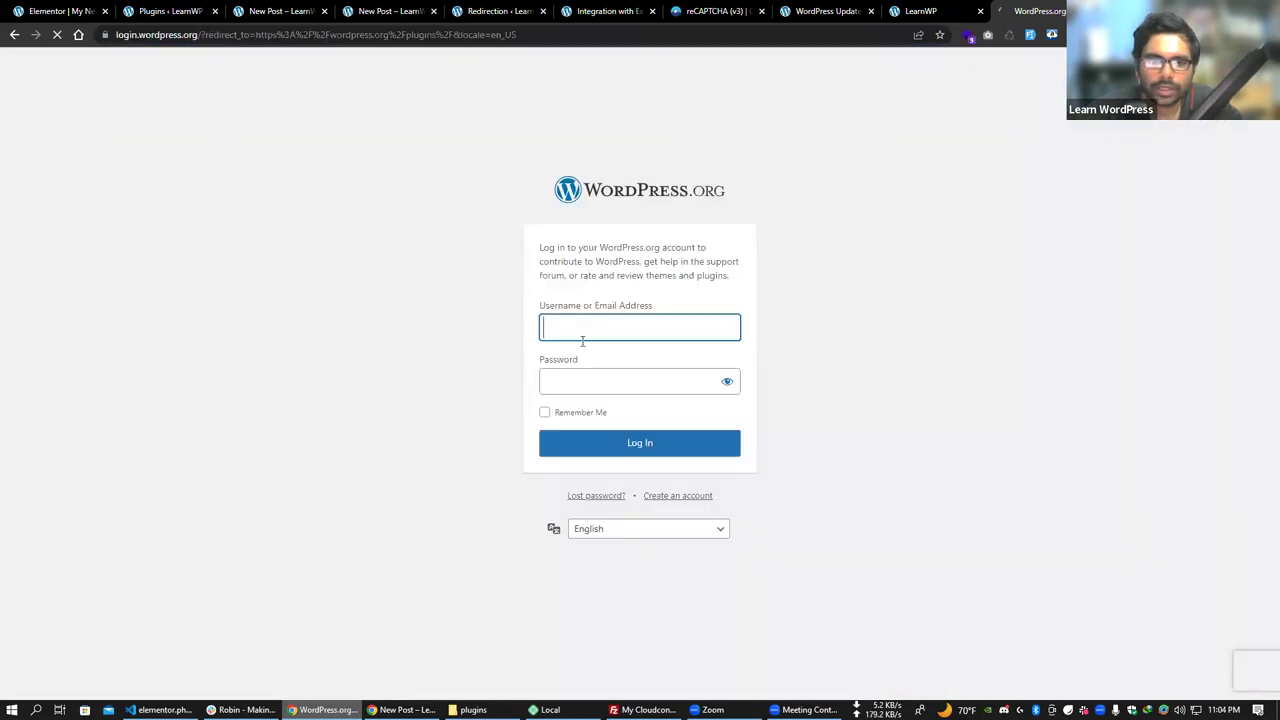
left_click(591, 448)
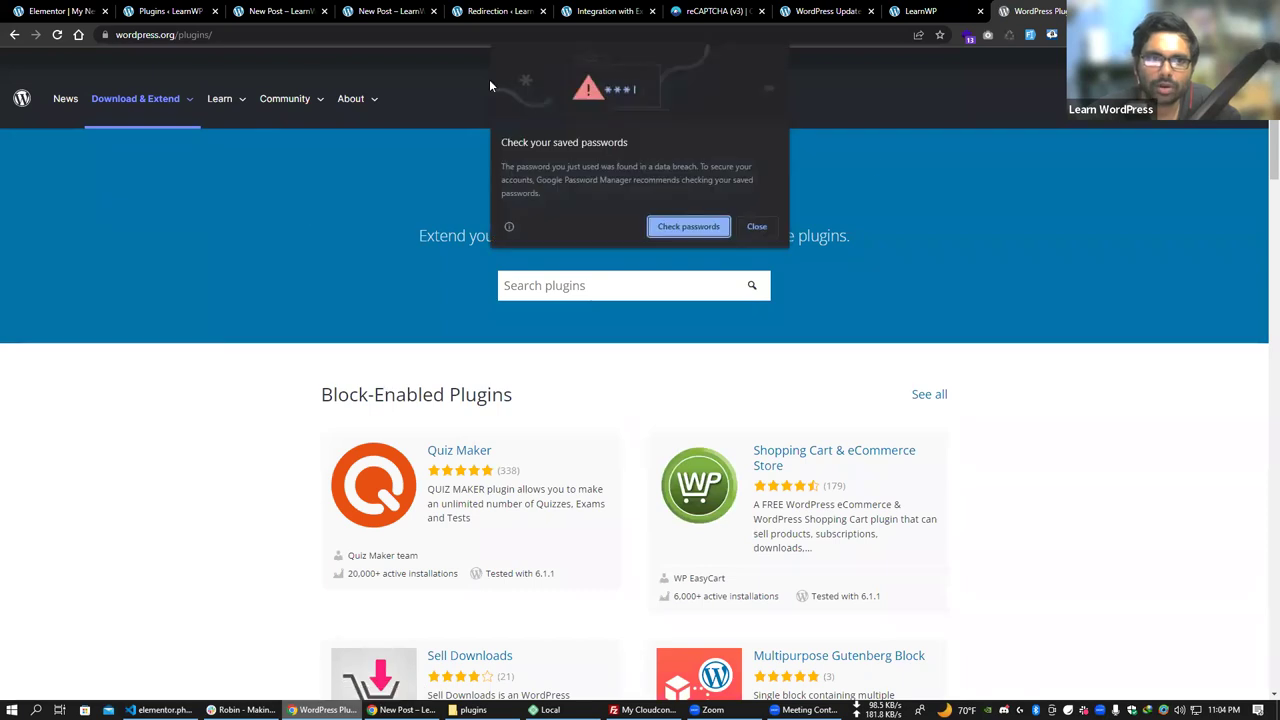
left_click(764, 227)
scroll(730, 300, "down", 2)
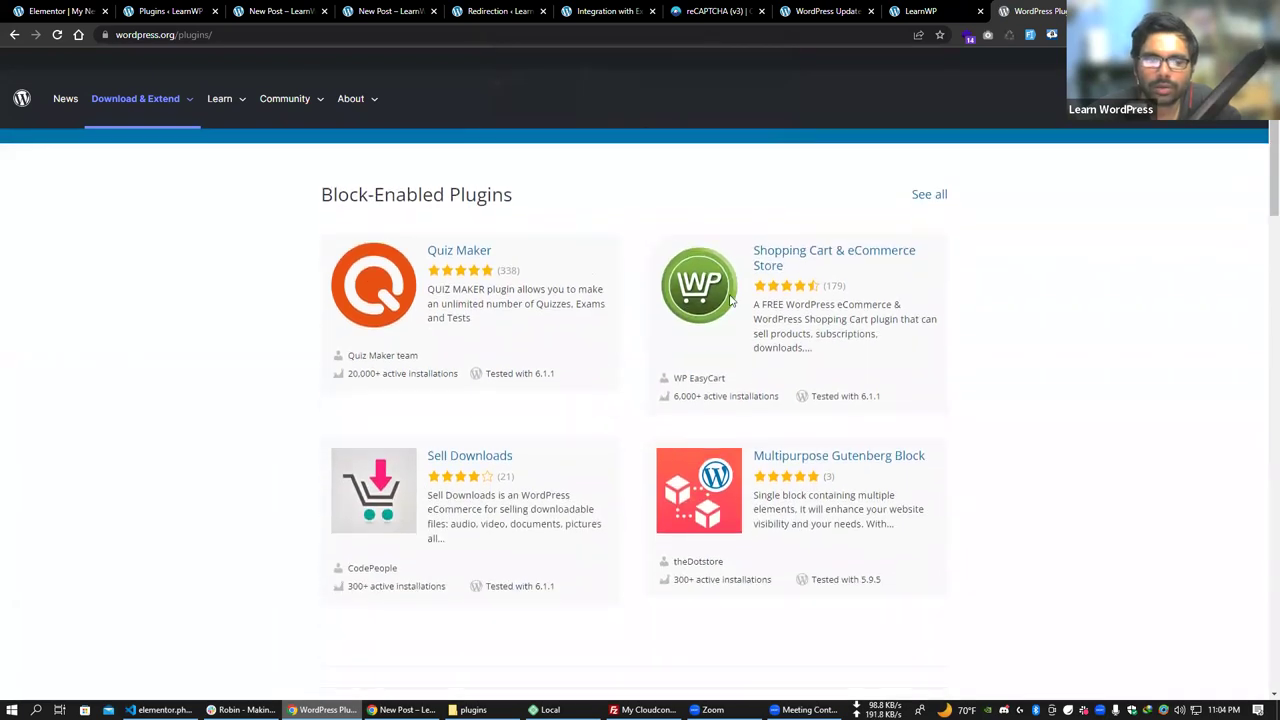
Open the Quiz Maker plugin's page, go to its support forum, and look through the listed topics.
left_click(456, 255)
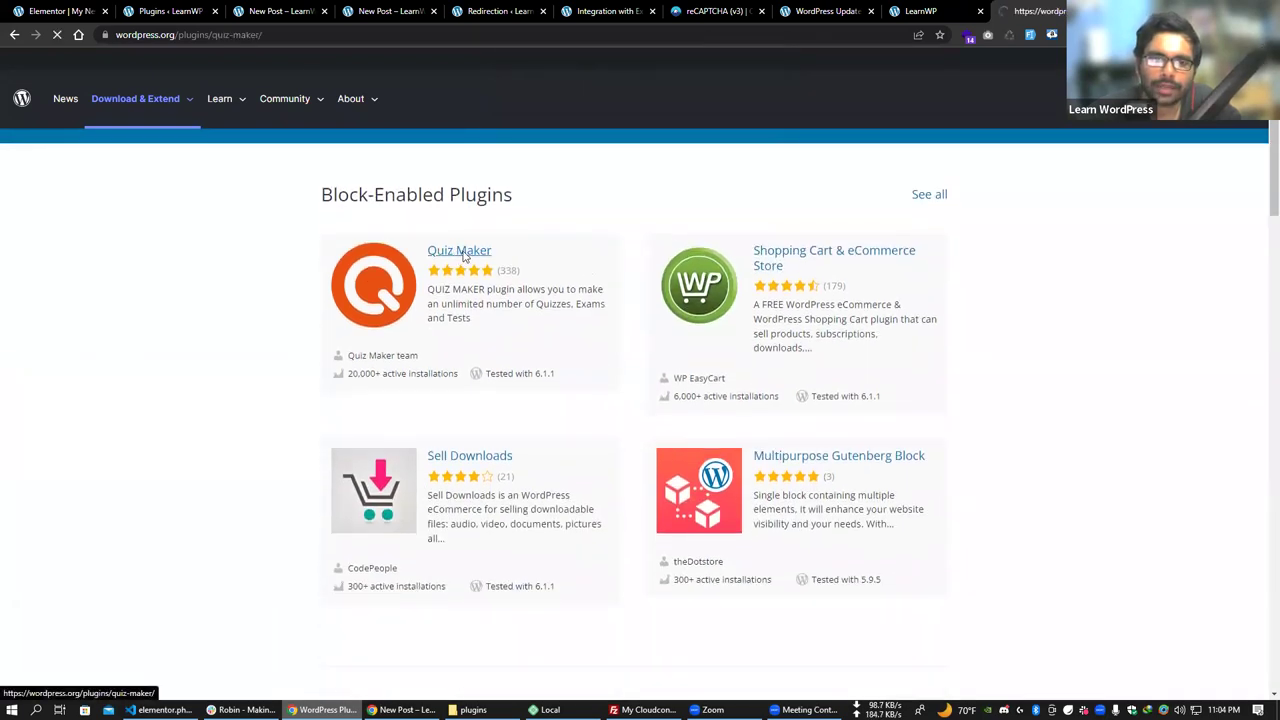
scroll(440, 293, "down", 2)
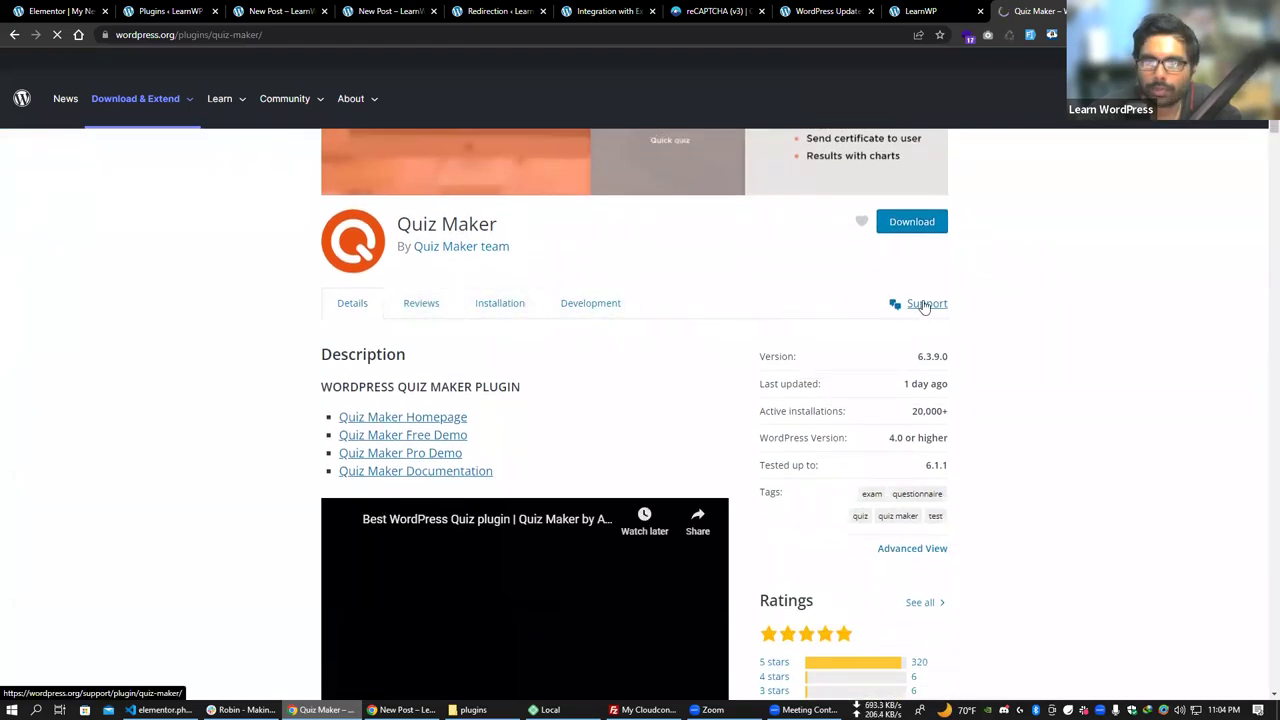
left_click(921, 306)
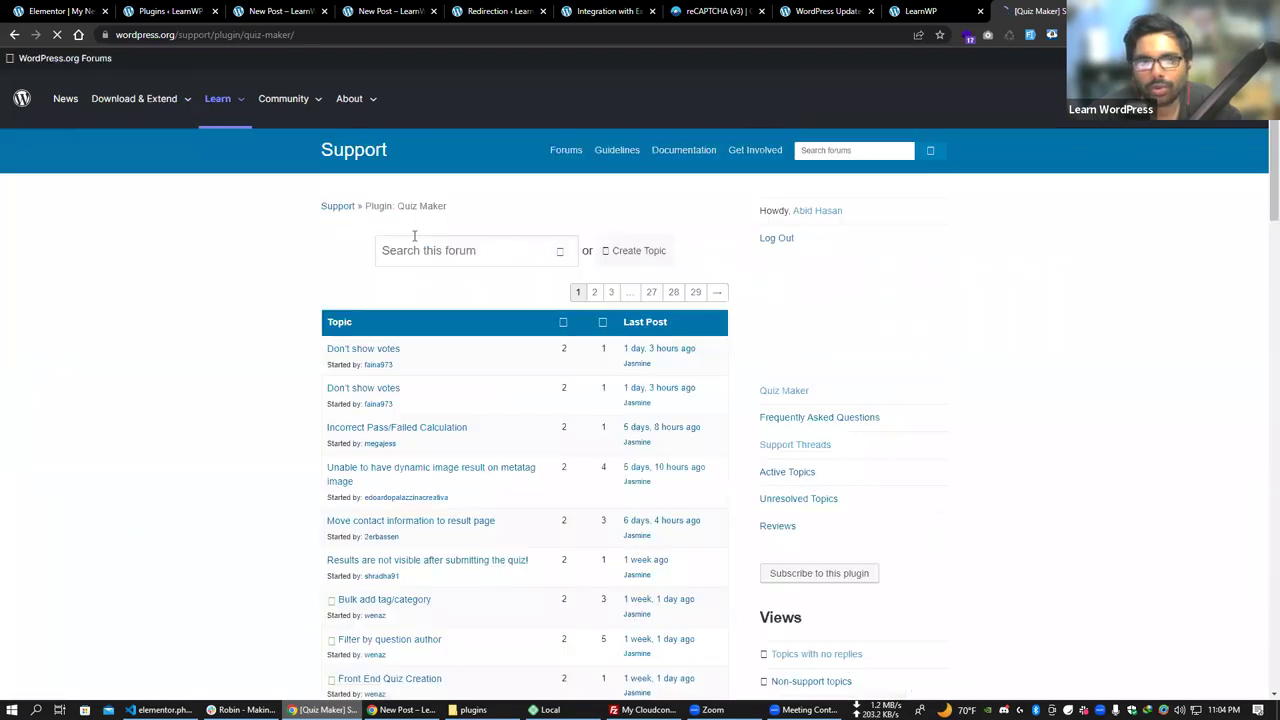
scroll(455, 211, "down", 5)
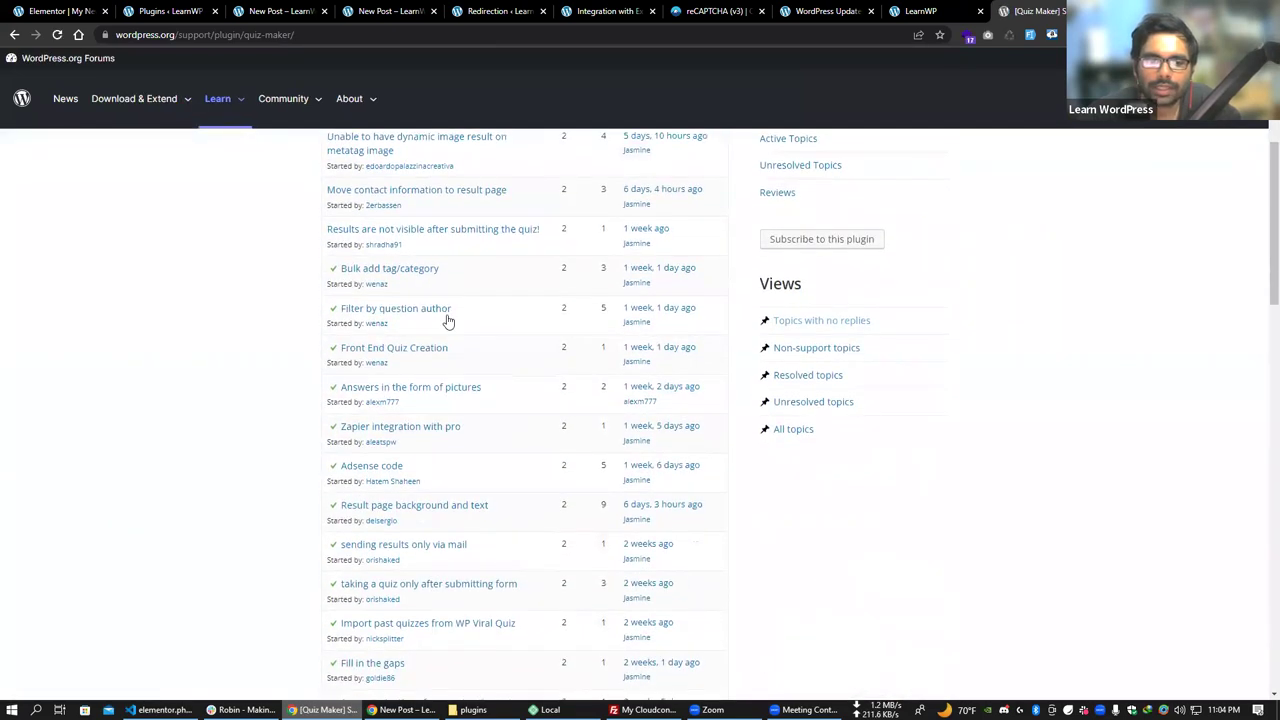
scroll(470, 380, "up", 4)
scroll(477, 395, "up", 3)
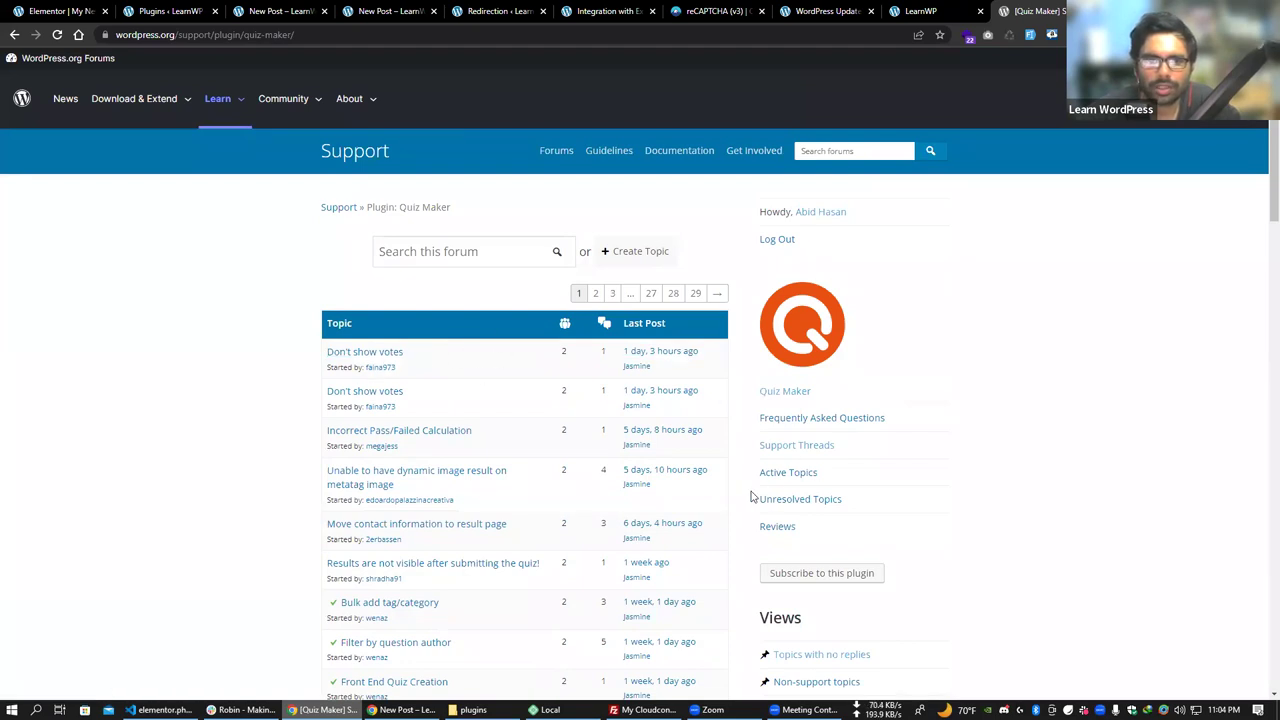
Examine the forum's new-topic form, including the topic title, page link and message fields, without entering anything.
scroll(418, 351, "down", 3)
scroll(420, 351, "down", 15)
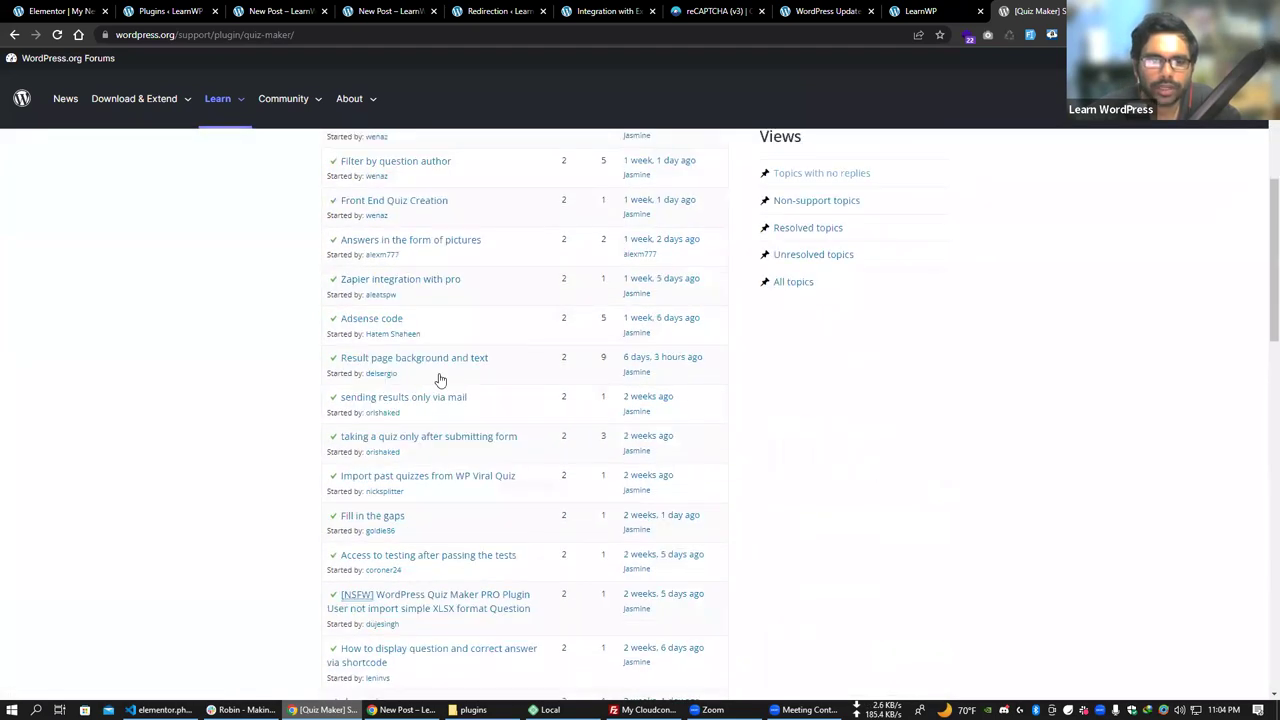
scroll(375, 232, "down", 2)
left_click(386, 209)
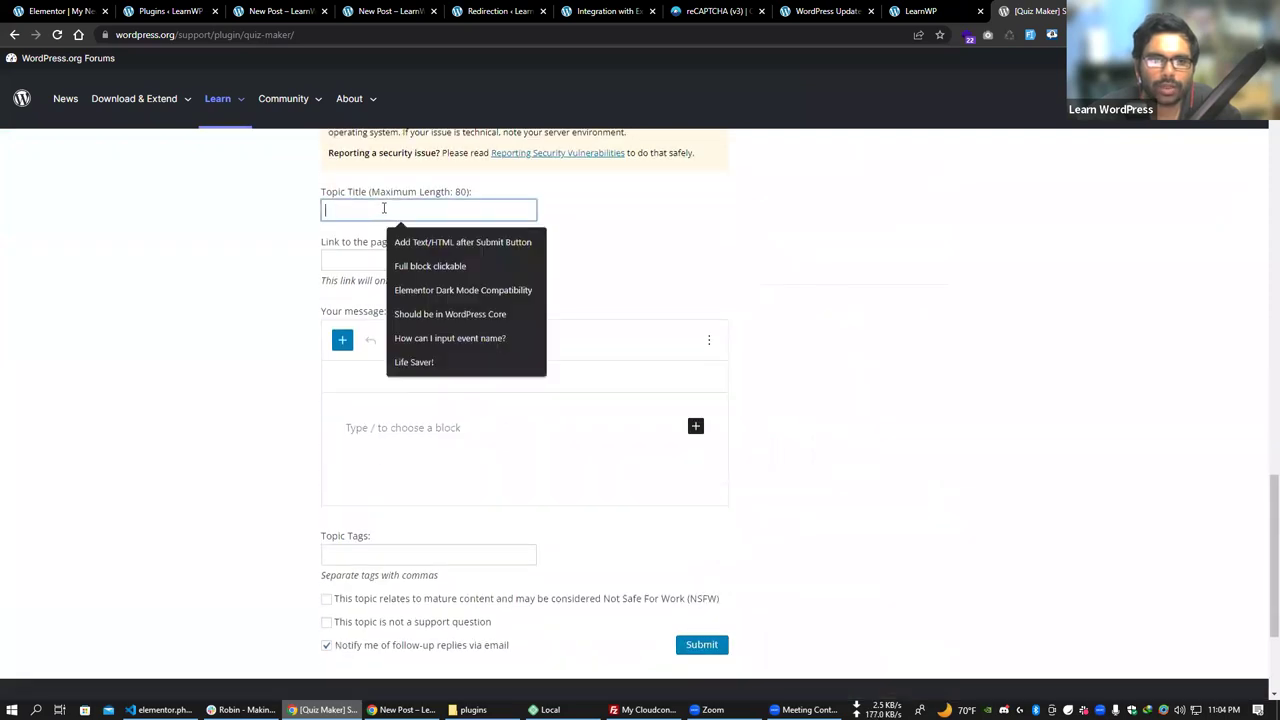
left_click(274, 249)
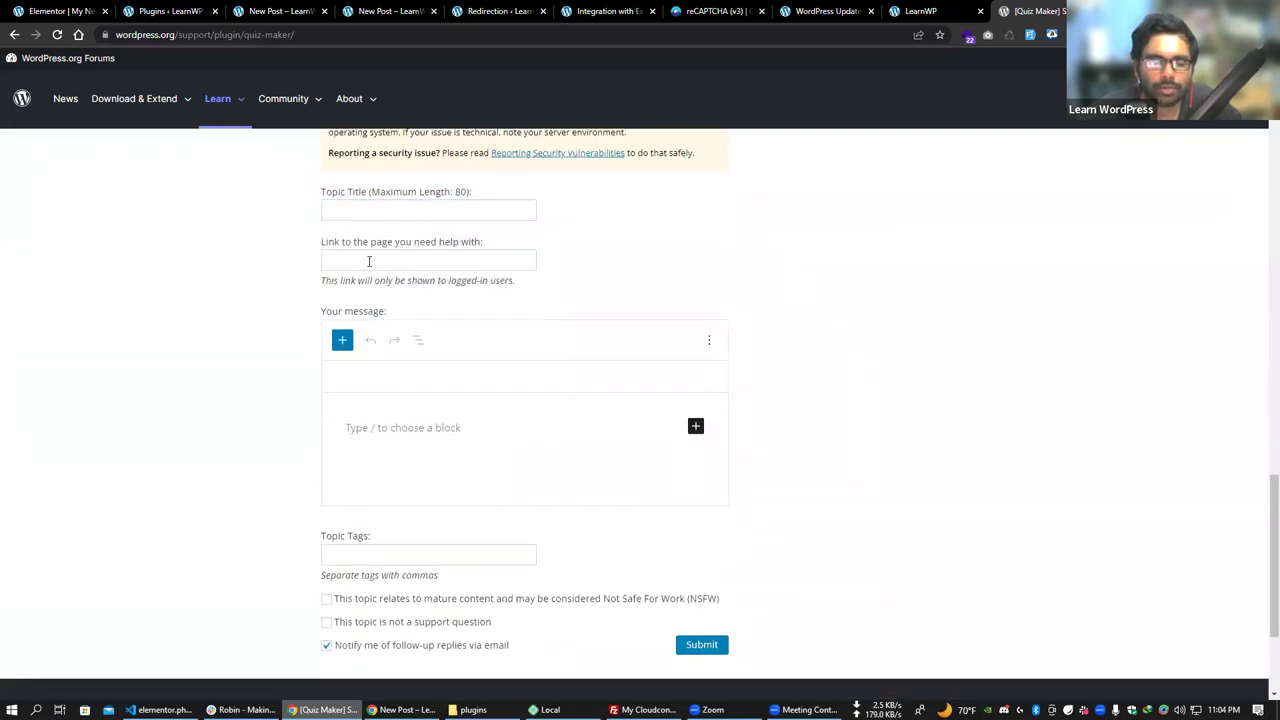
left_click(369, 261)
left_click(400, 427)
scroll(570, 400, "up", 1)
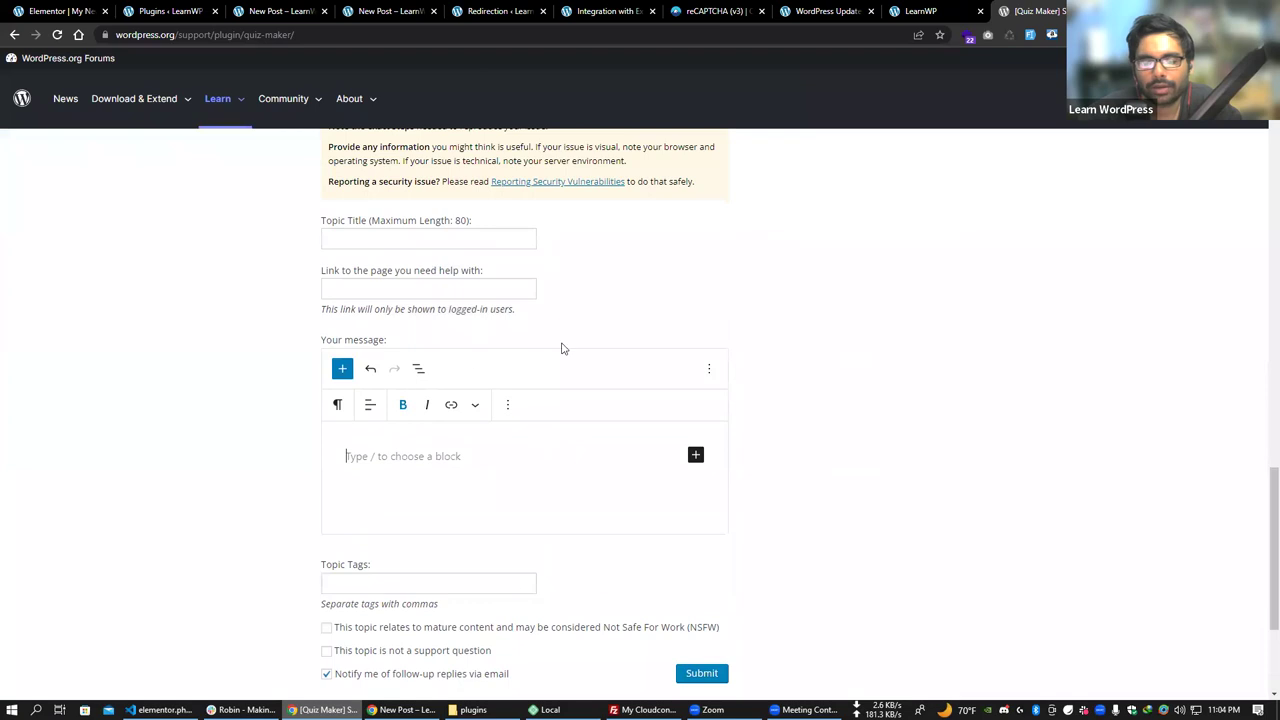
Return to the start of the Quiz Maker support forum and review the topic list, plugin links and topic views.
scroll(562, 348, "up", 15)
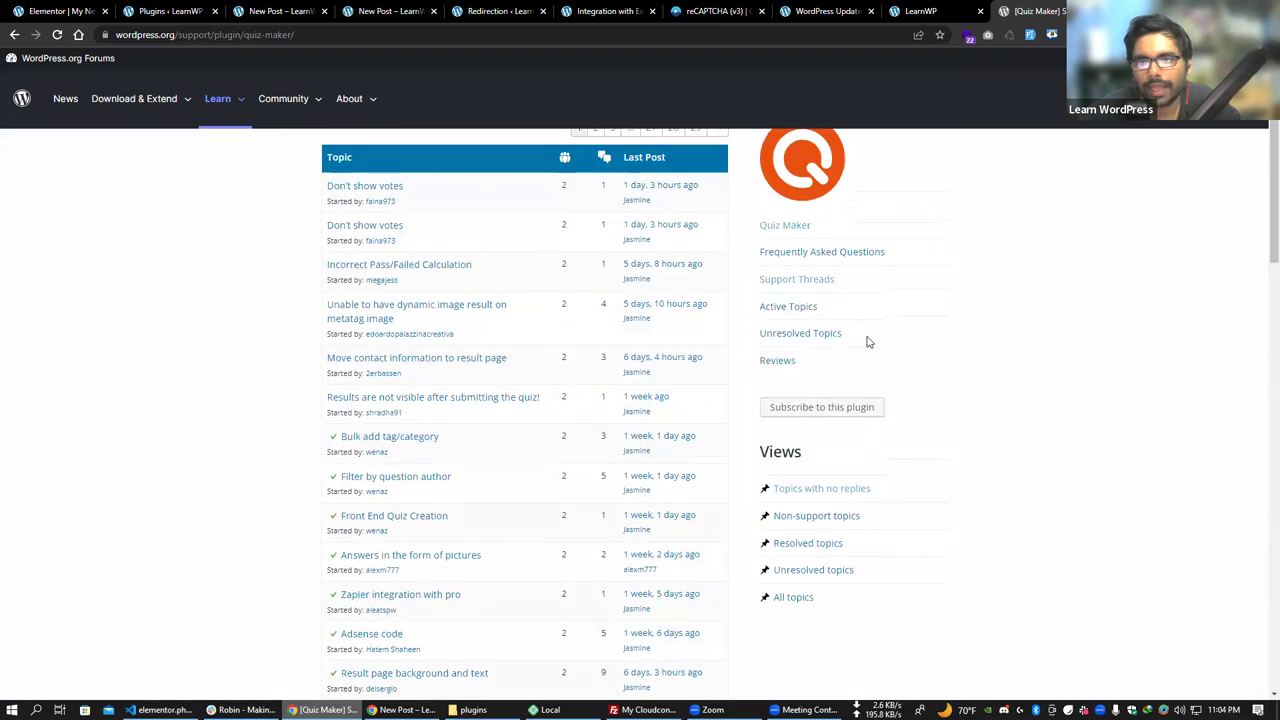
scroll(868, 342, "up", 2)
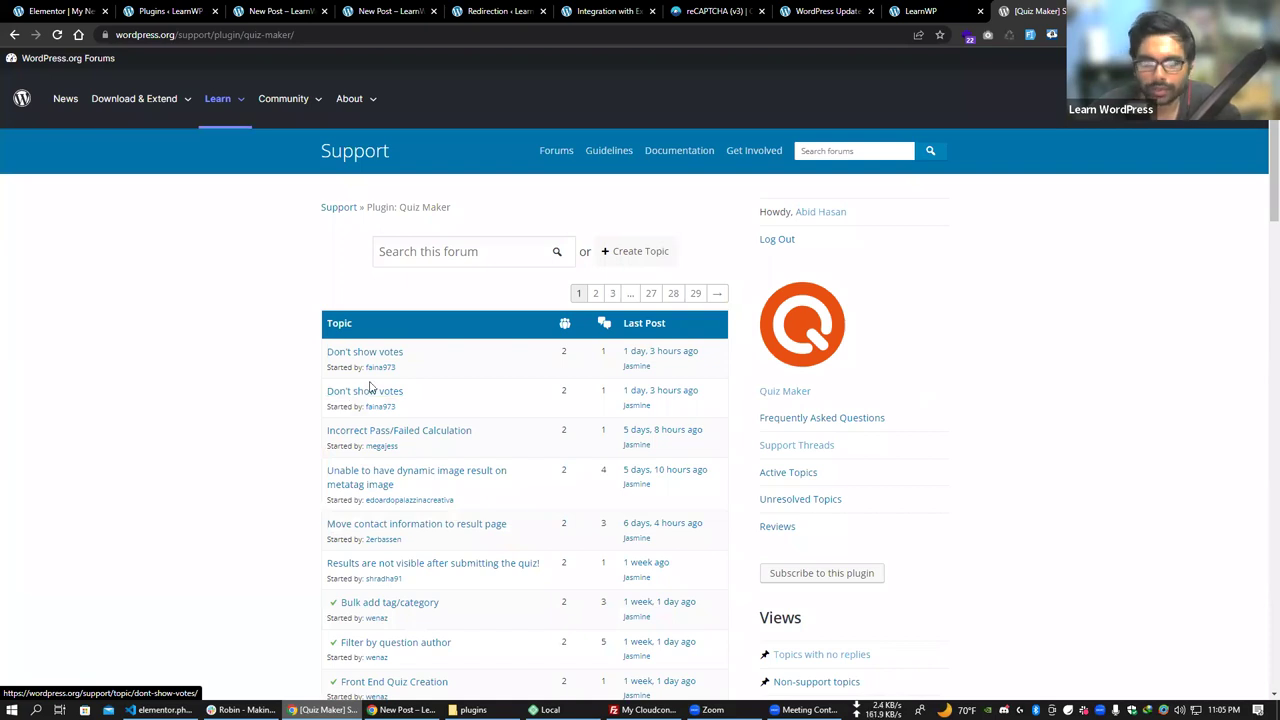
scroll(400, 366, "down", 2)
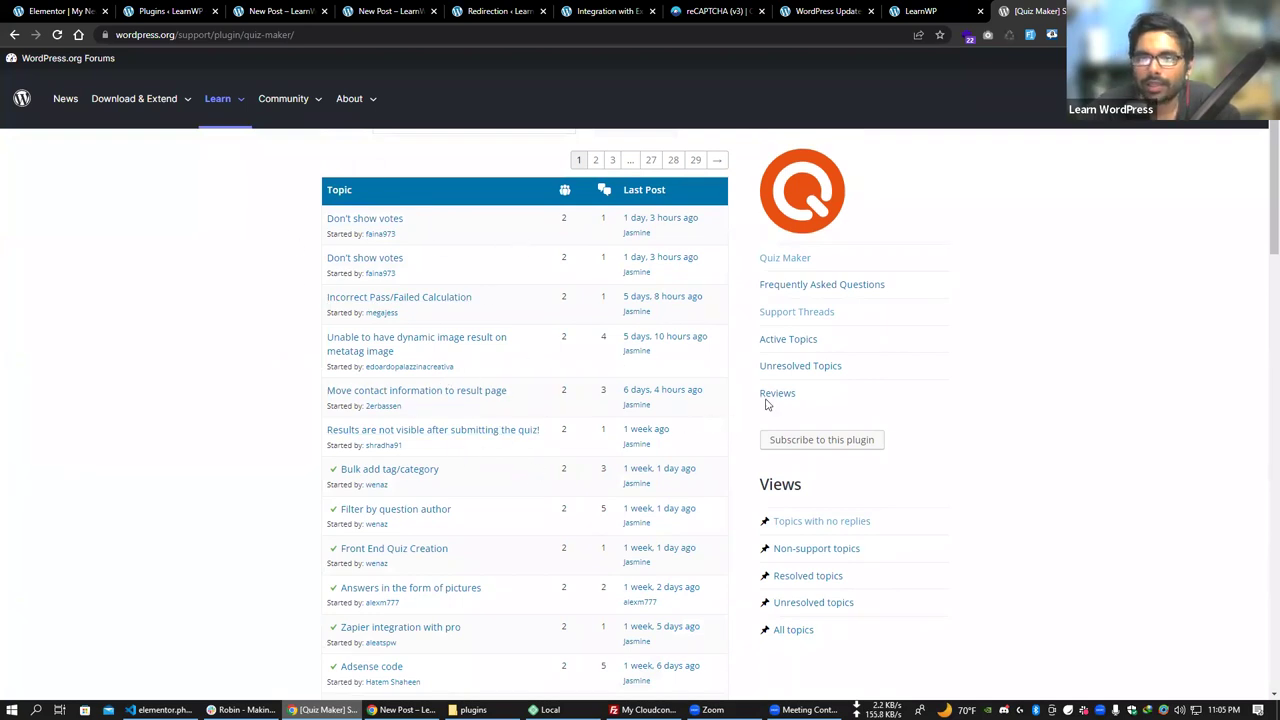
scroll(544, 353, "down", 3)
scroll(540, 360, "up", 5)
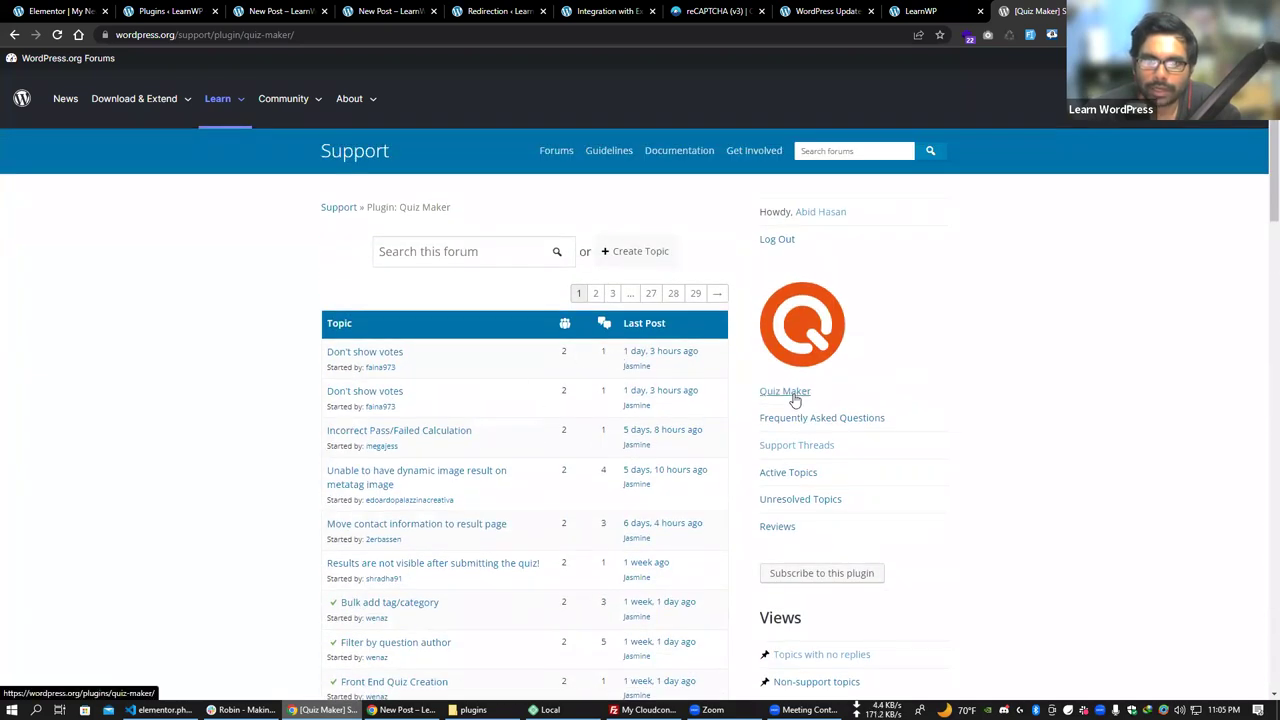
Go back from the forum to the Quiz Maker plugin page and display its Development information.
left_click(792, 396)
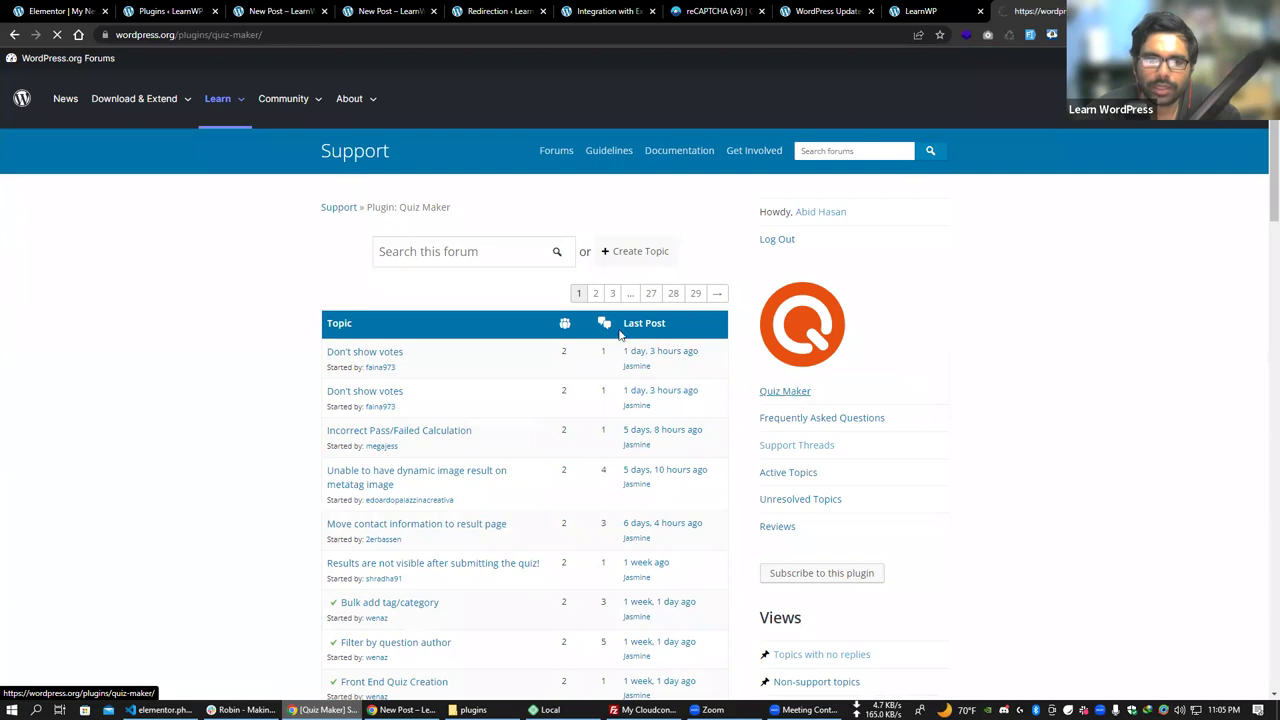
scroll(400, 380, "down", 1)
left_click(590, 436)
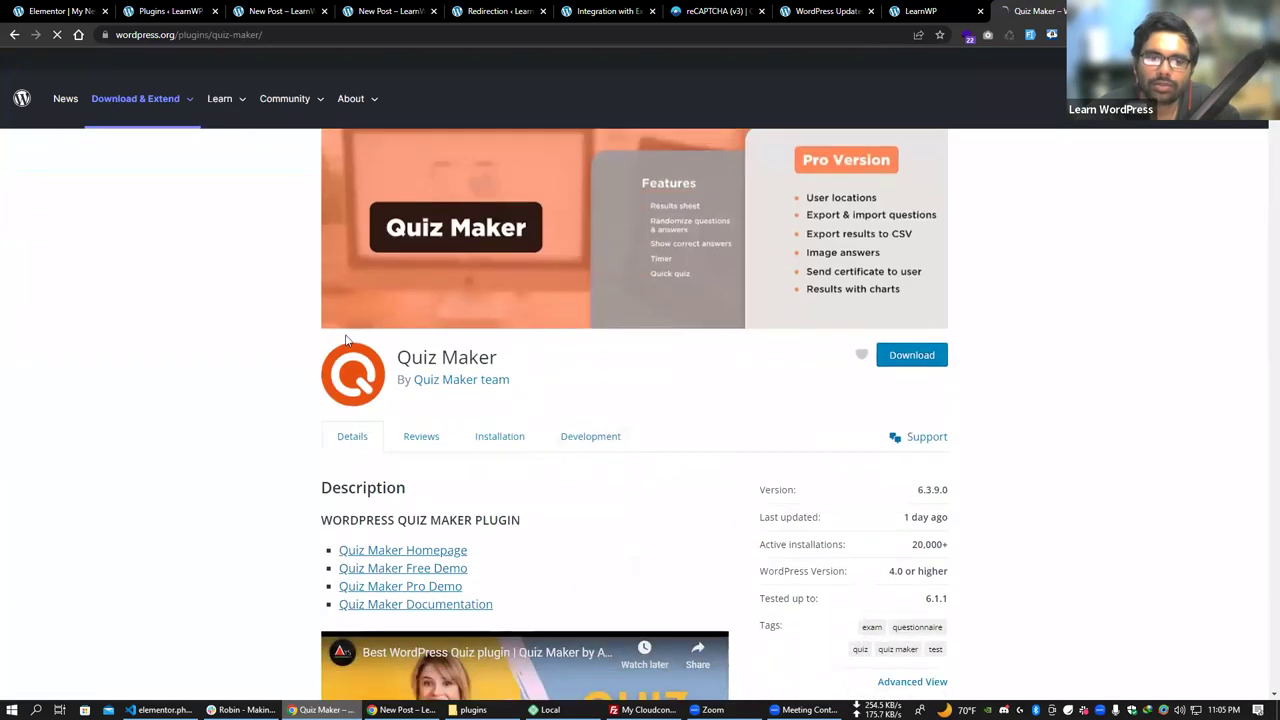
scroll(630, 367, "down", 3)
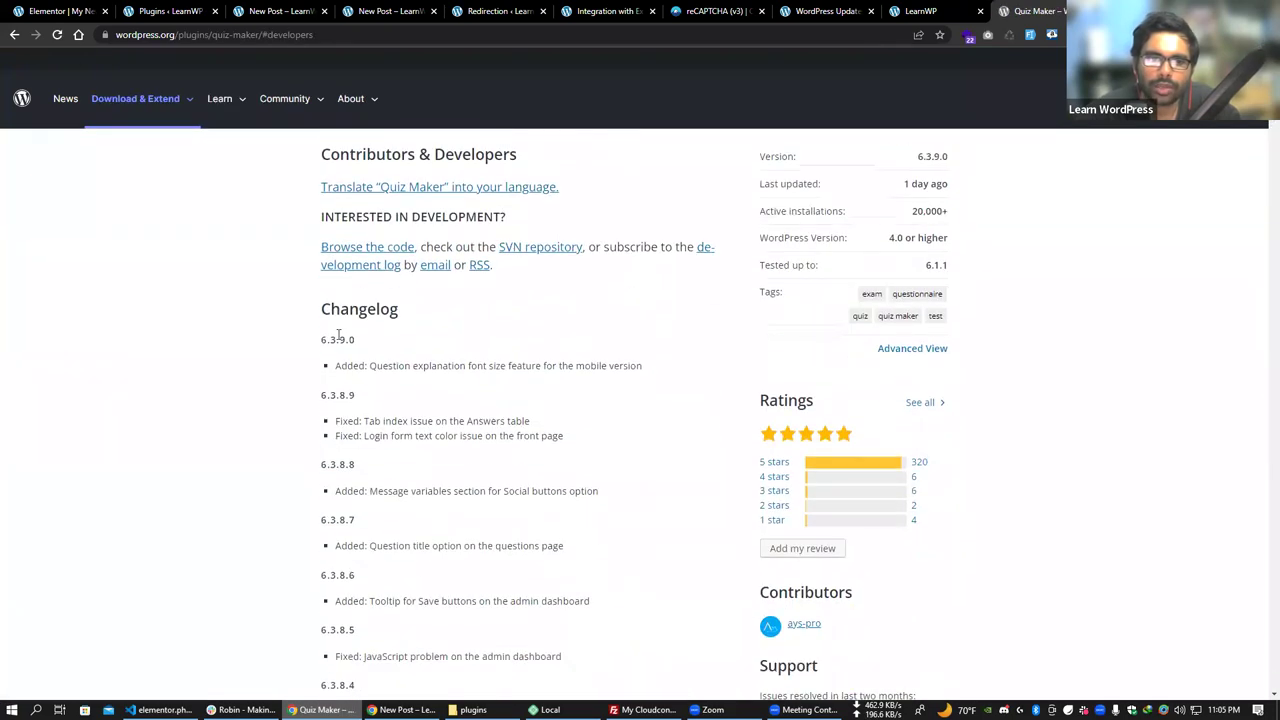
Read the Quiz Maker changelog, highlighting the entries for versions 6.3.9.0 and 6.3.8.9, and return to the developer links.
left_click_drag(317, 343, 509, 329)
scroll(484, 345, "down", 1)
left_click_drag(677, 303, 508, 340)
scroll(337, 297, "down", 1)
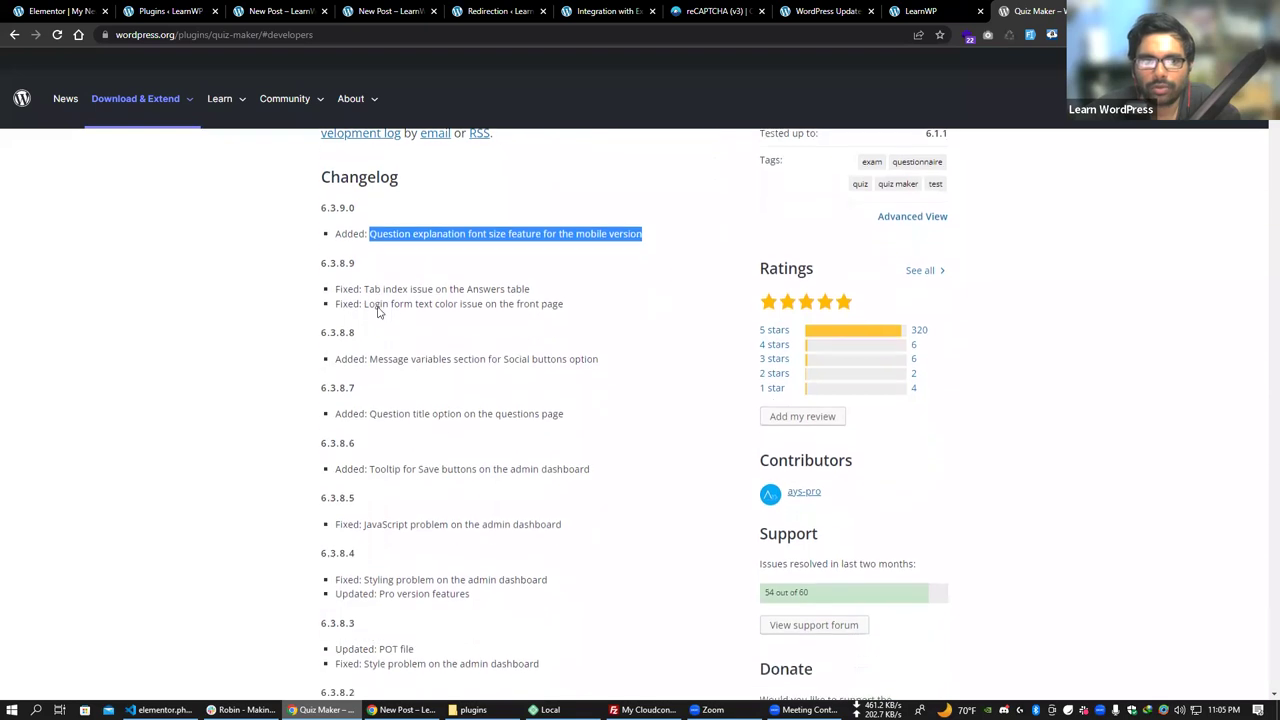
left_click_drag(335, 288, 597, 311)
scroll(631, 400, "down", 1)
scroll(600, 385, "up", 2)
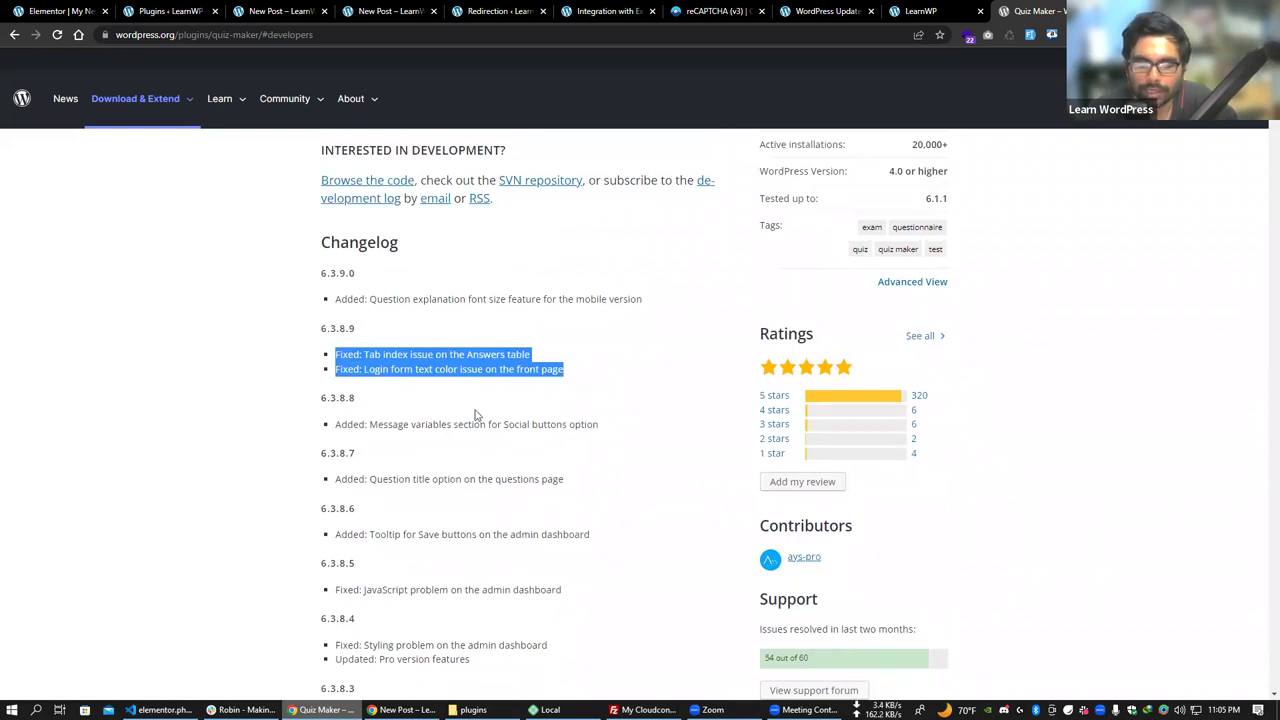
scroll(580, 418, "up", 3)
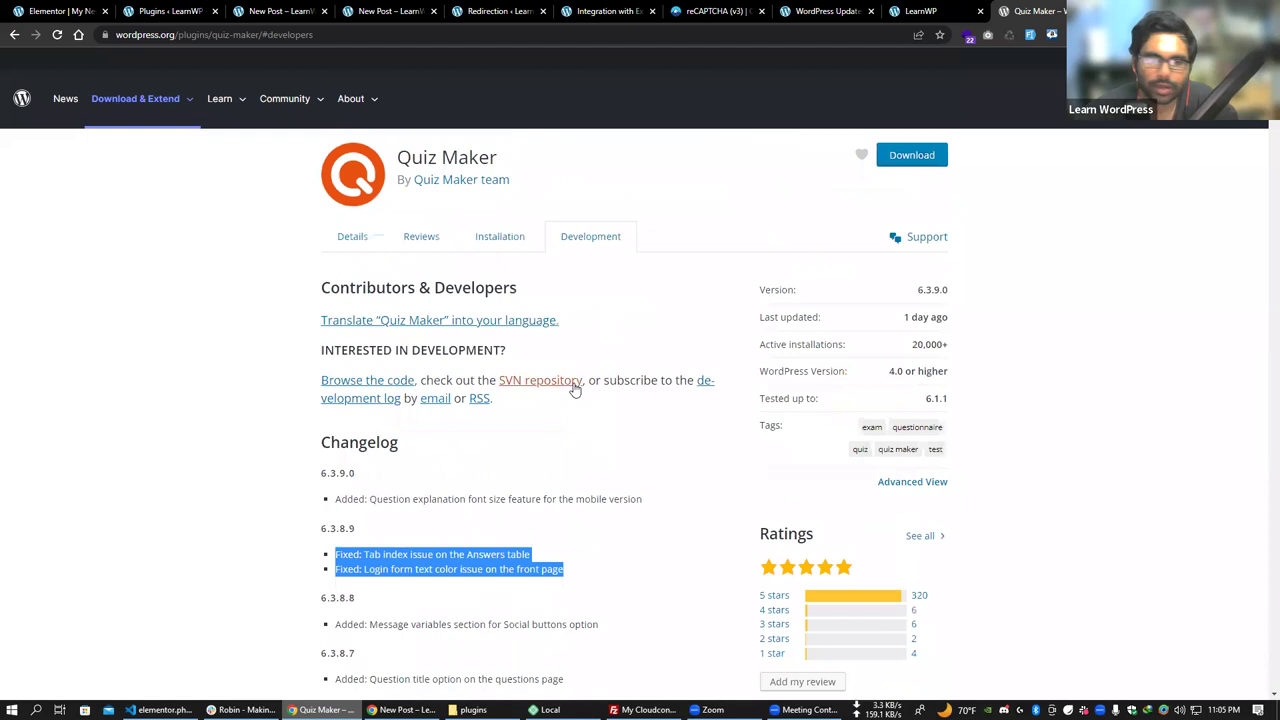
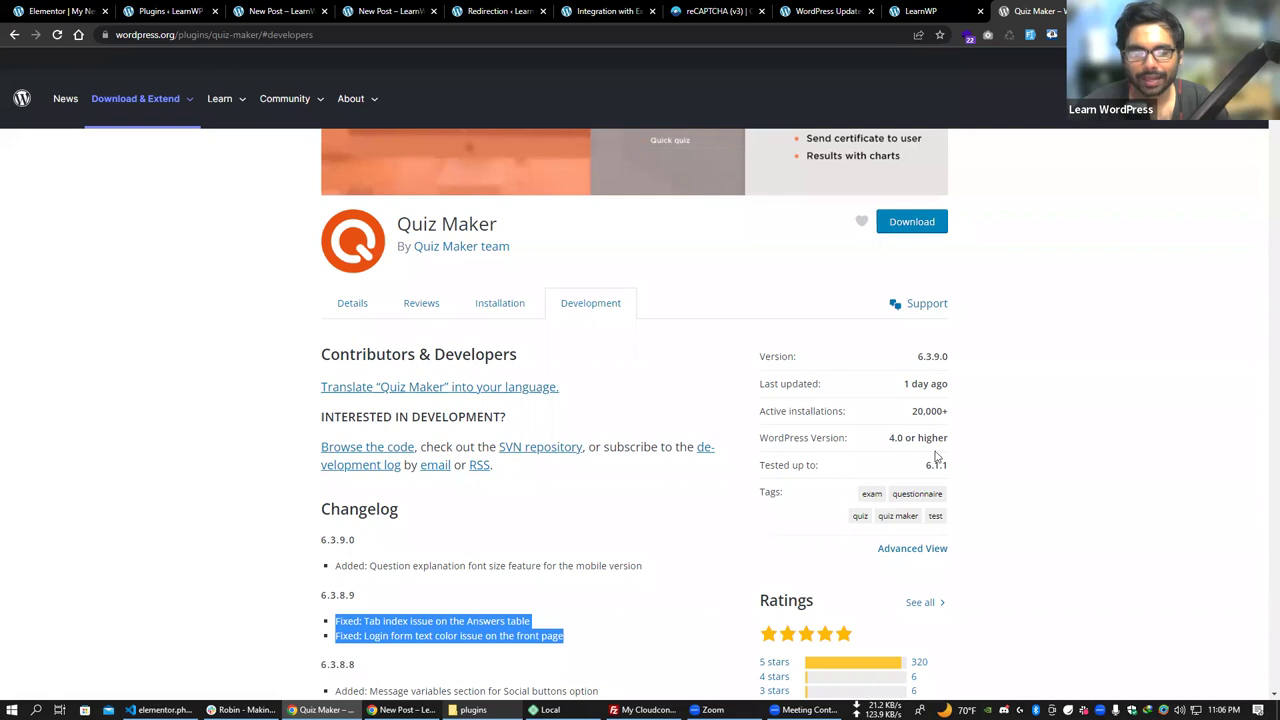
Switch to the LearnWP admin's WordPress Updates browser tab and go from it to the list of all pages.
left_click(812, 11)
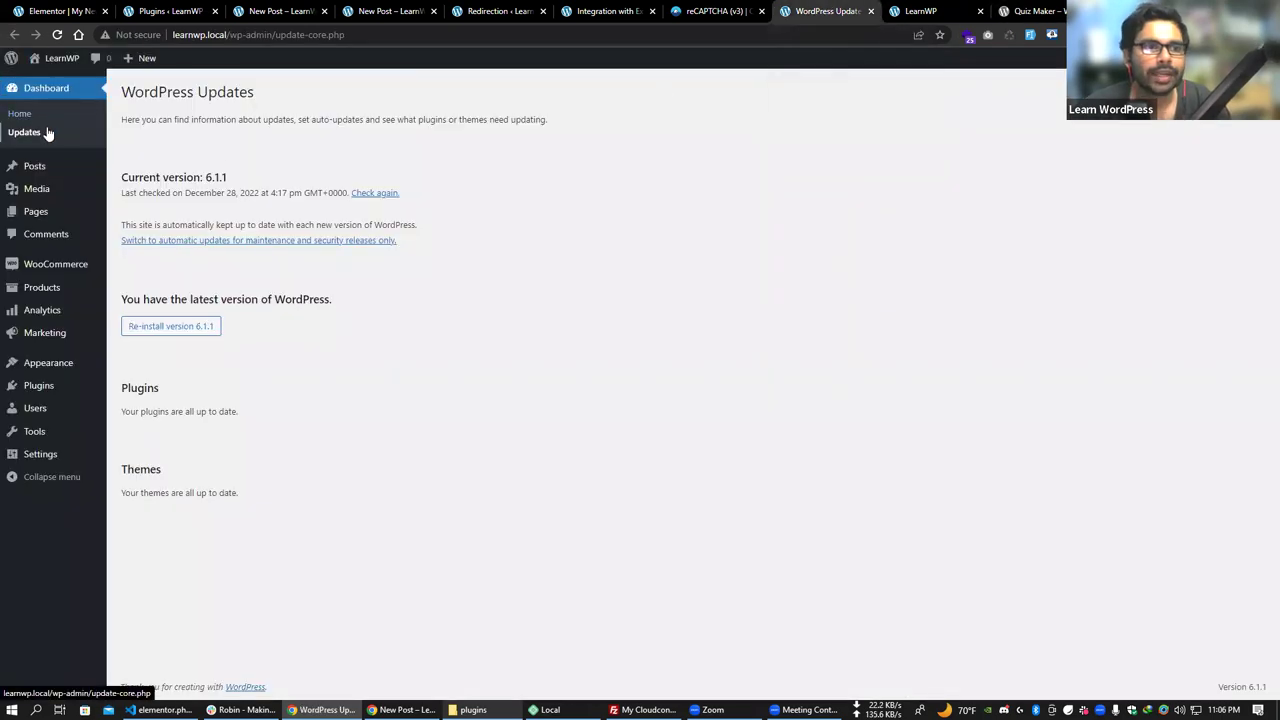
mouse_move(70, 214)
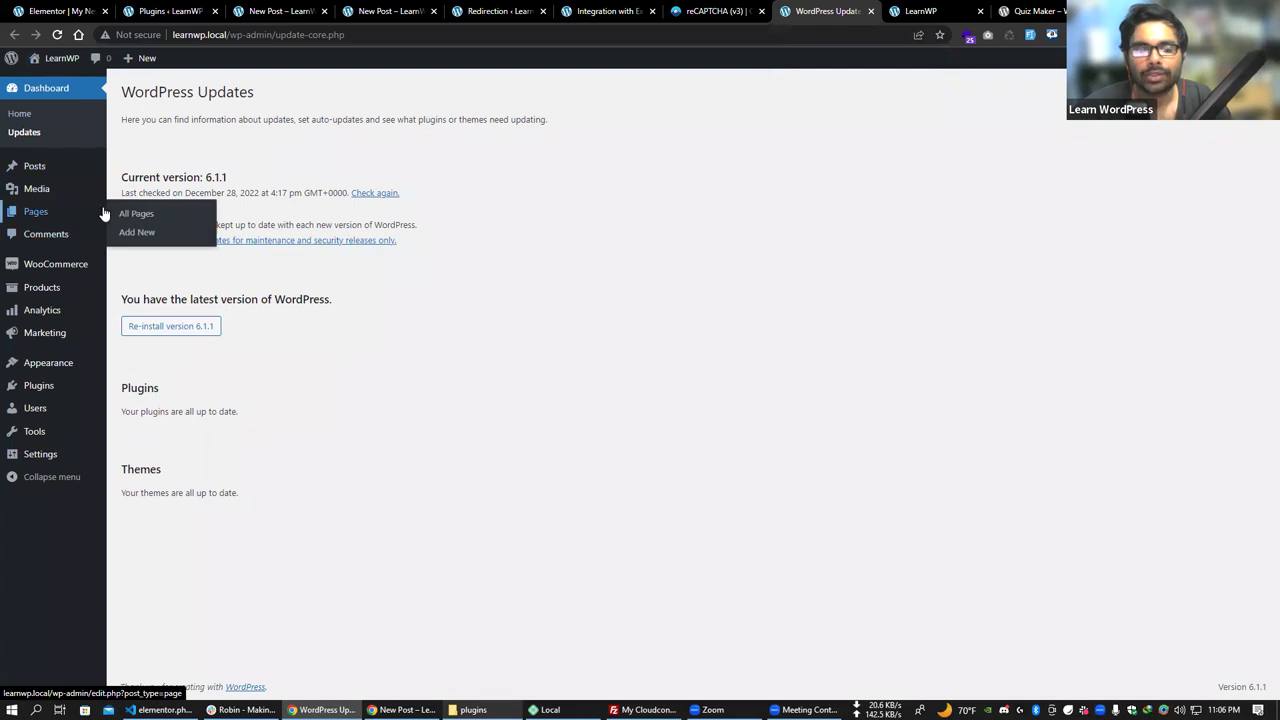
mouse_move(80, 166)
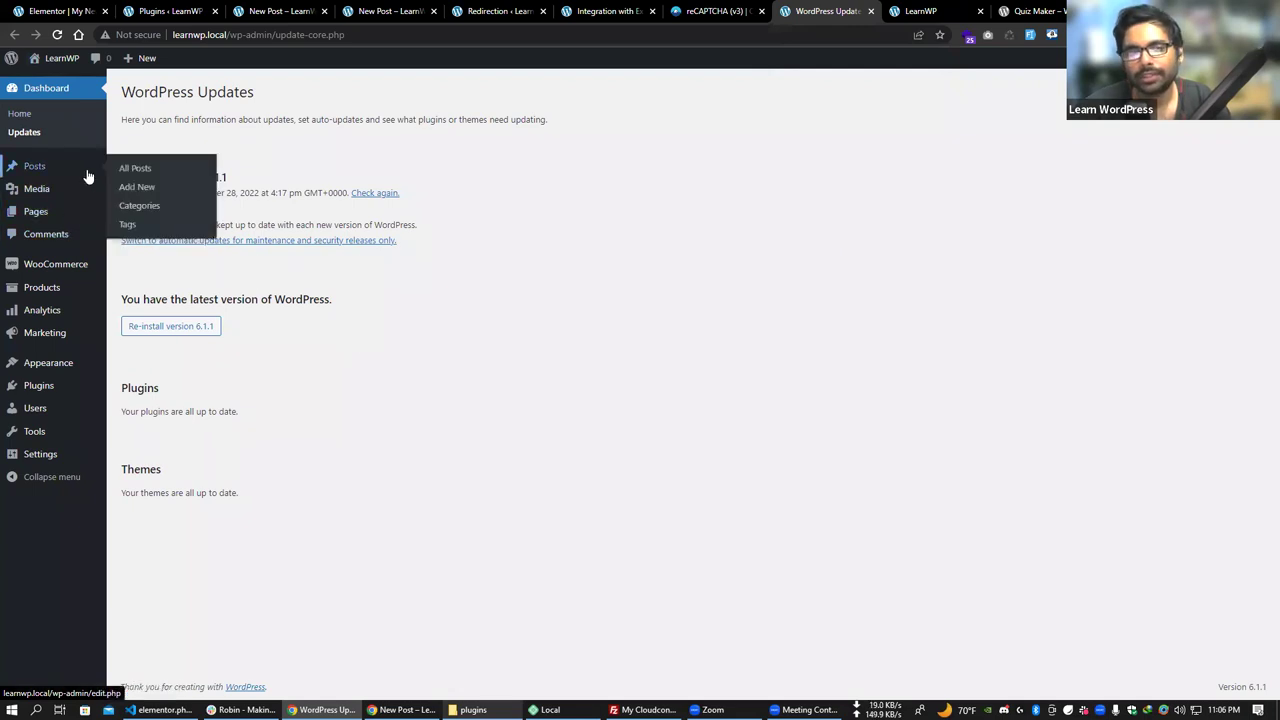
mouse_move(99, 300)
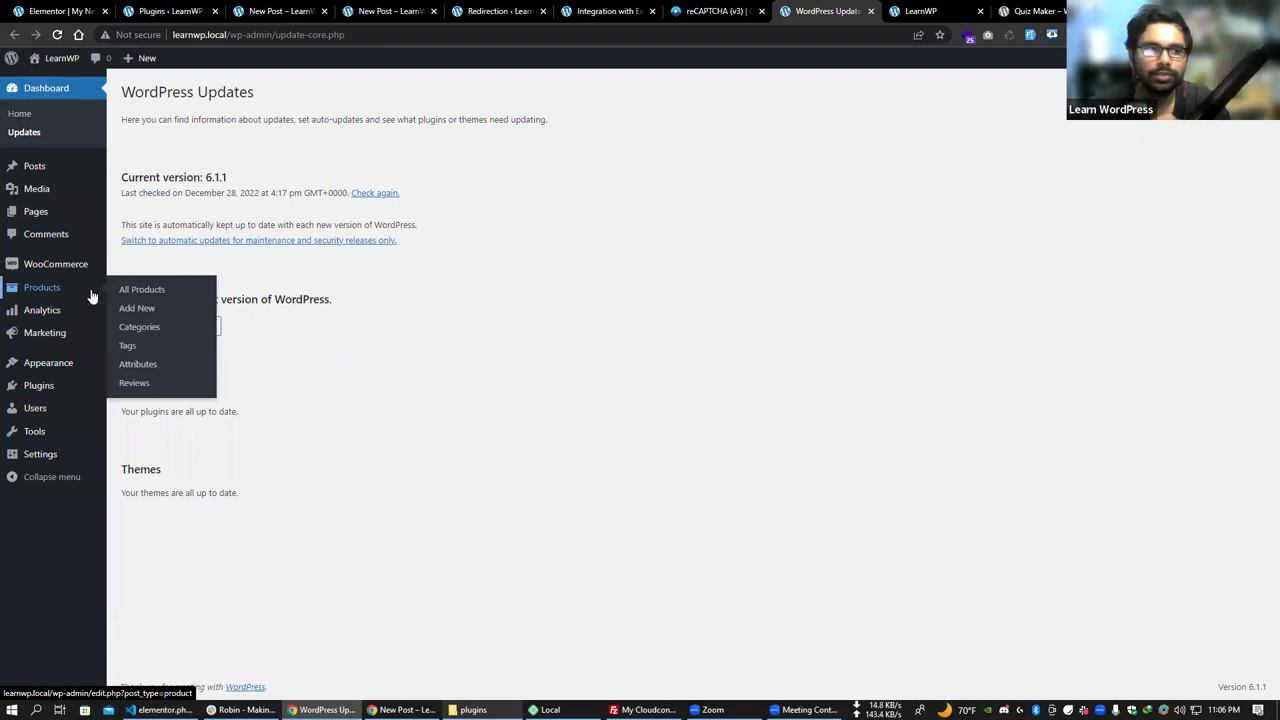
left_click(80, 215)
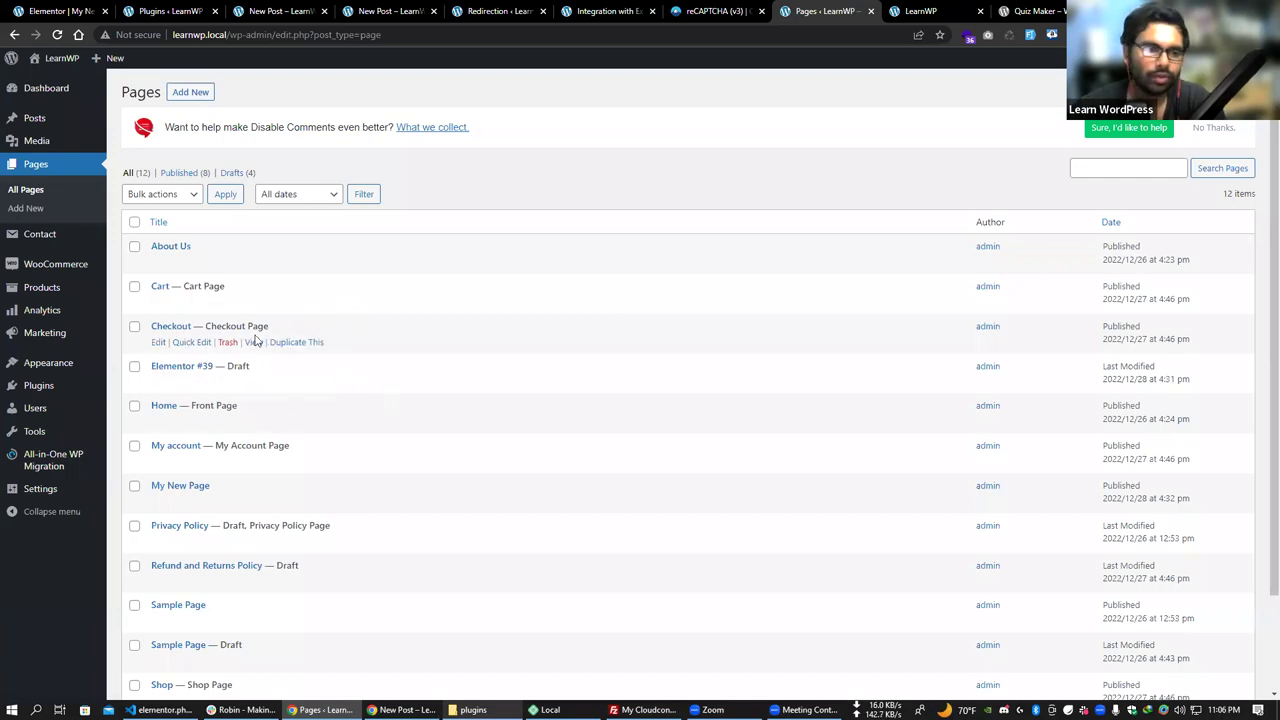
scroll(72, 383, "down", 1)
Search the new plugins for "elementor", then install and activate Elementor Website Builder.
mouse_move(46, 386)
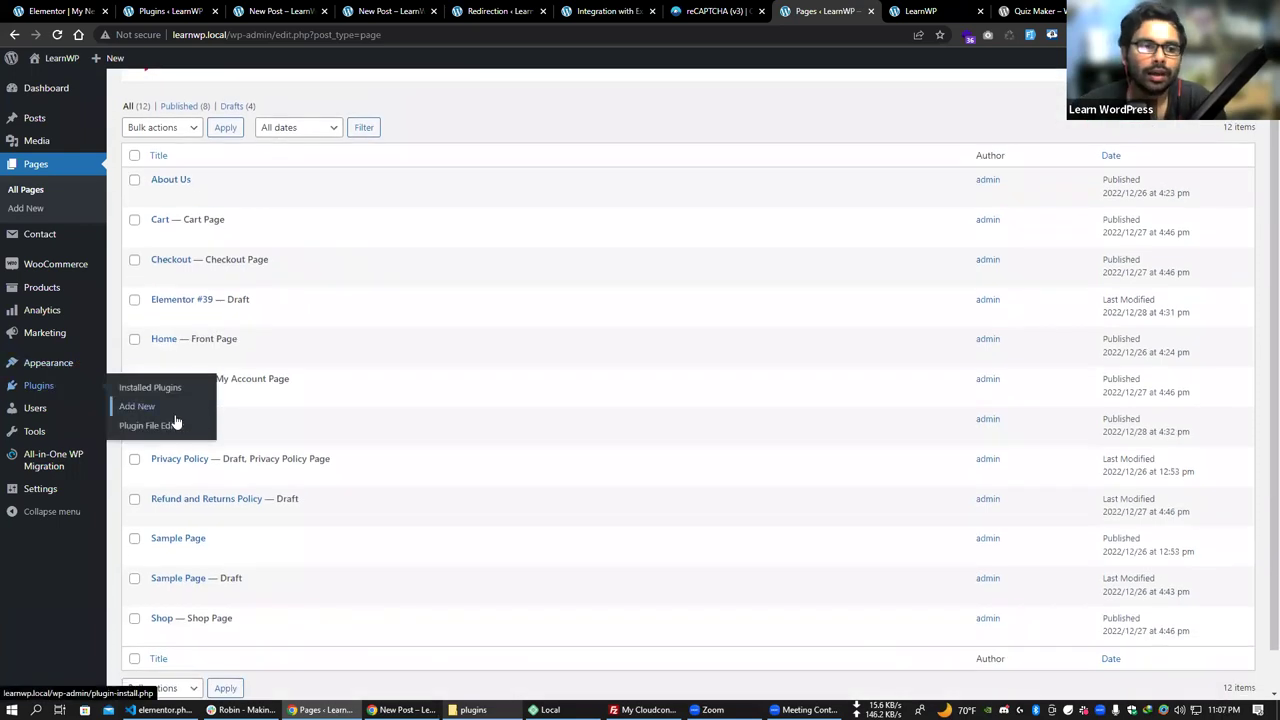
left_click(170, 409)
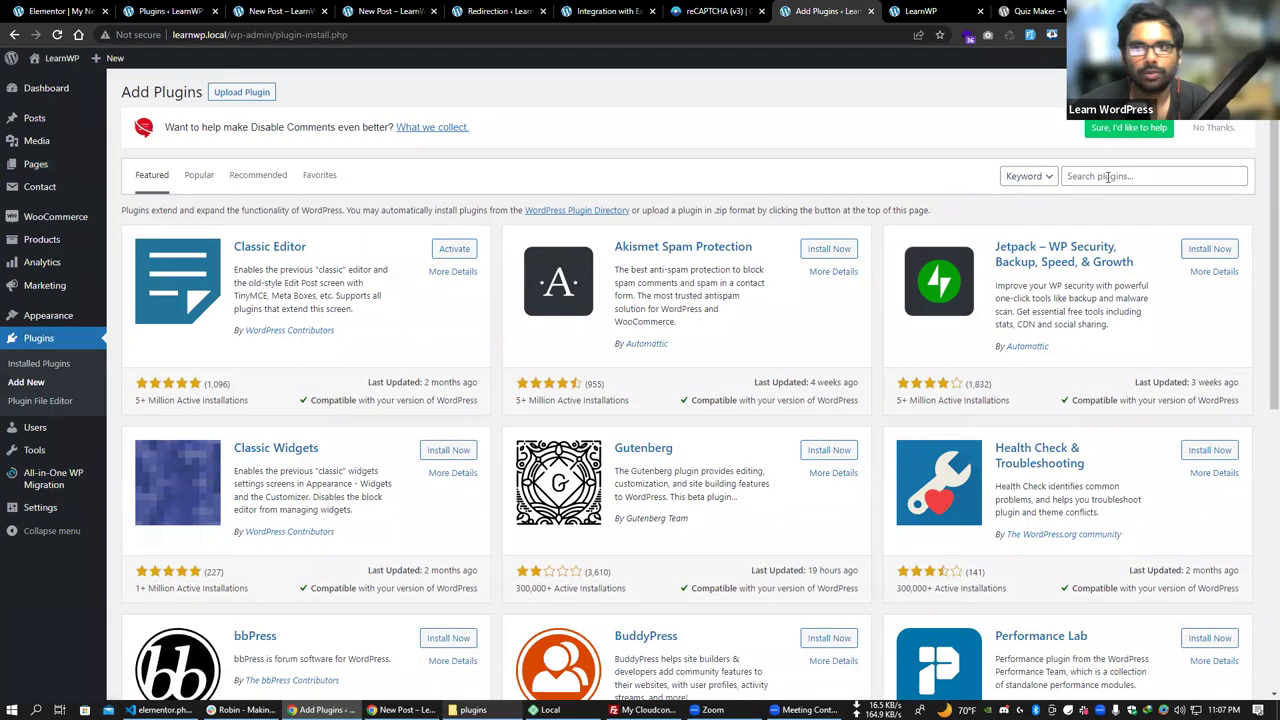
left_click(1108, 176)
type("elemenro")
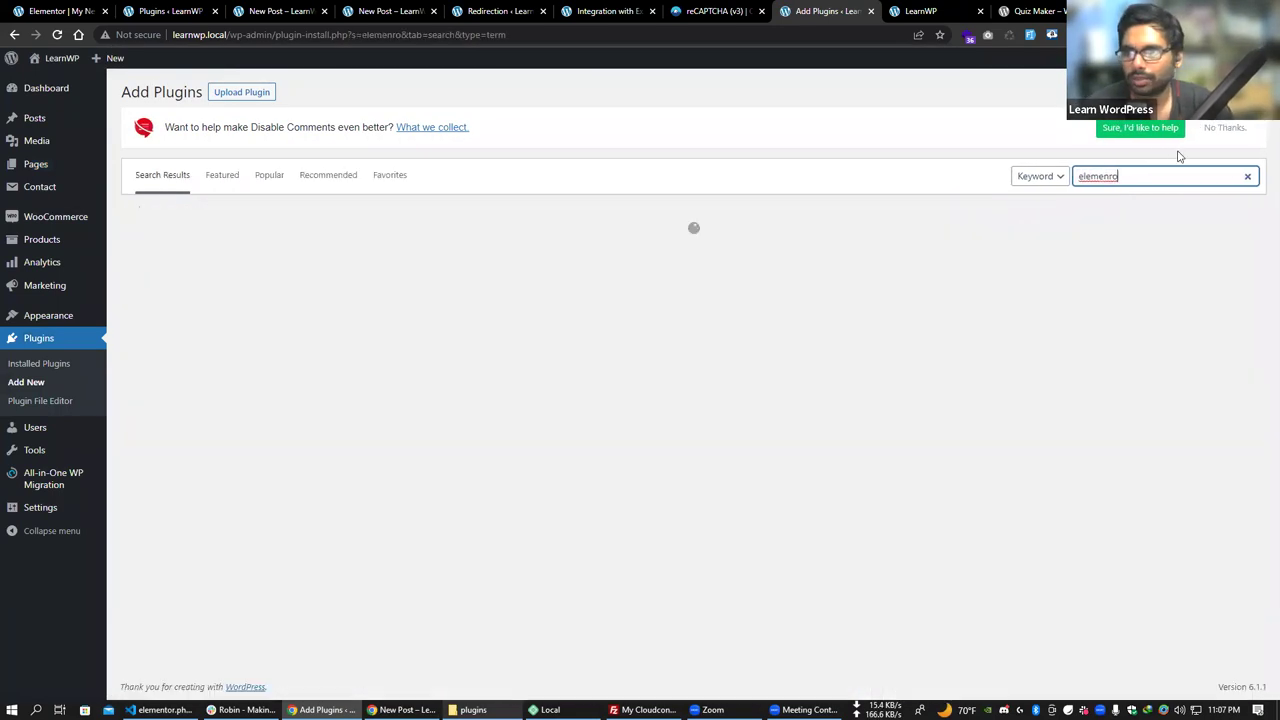
key("BackSpace")
key("BackSpace")
type("tor")
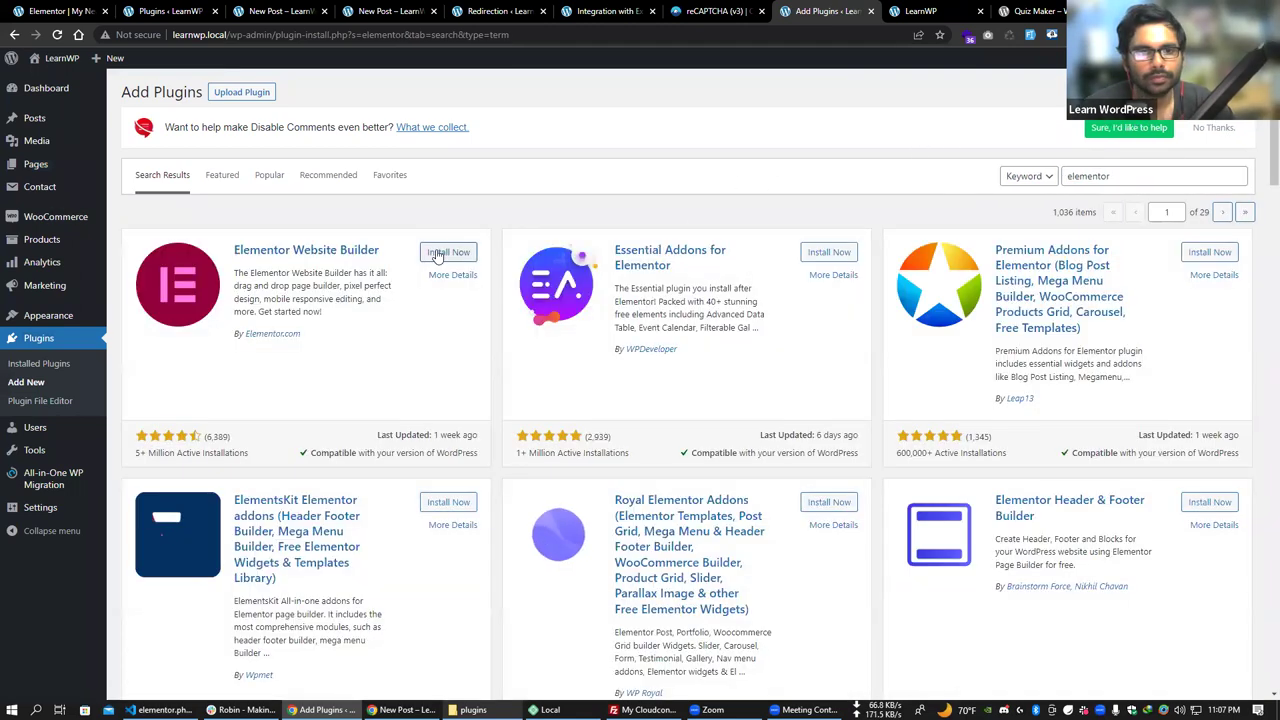
left_click(442, 252)
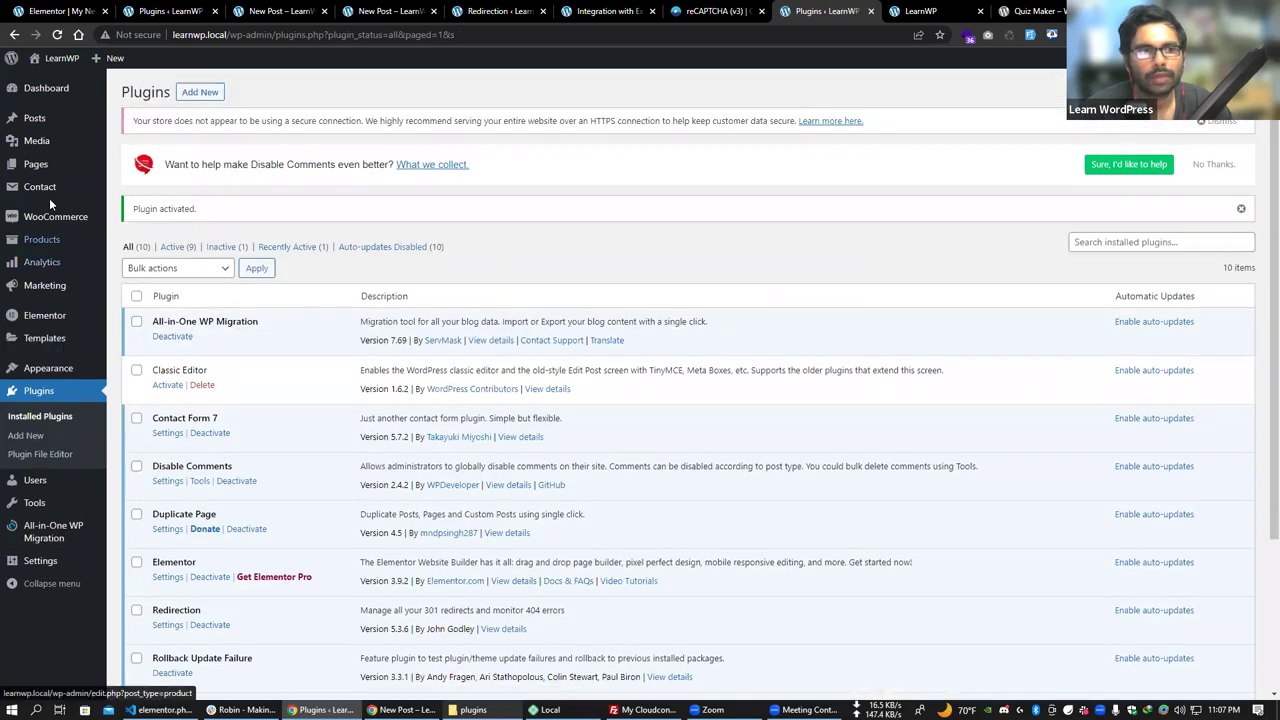
Return to the site's list of pages and view My New Page on the front end.
left_click(62, 166)
scroll(300, 280, "down", 1)
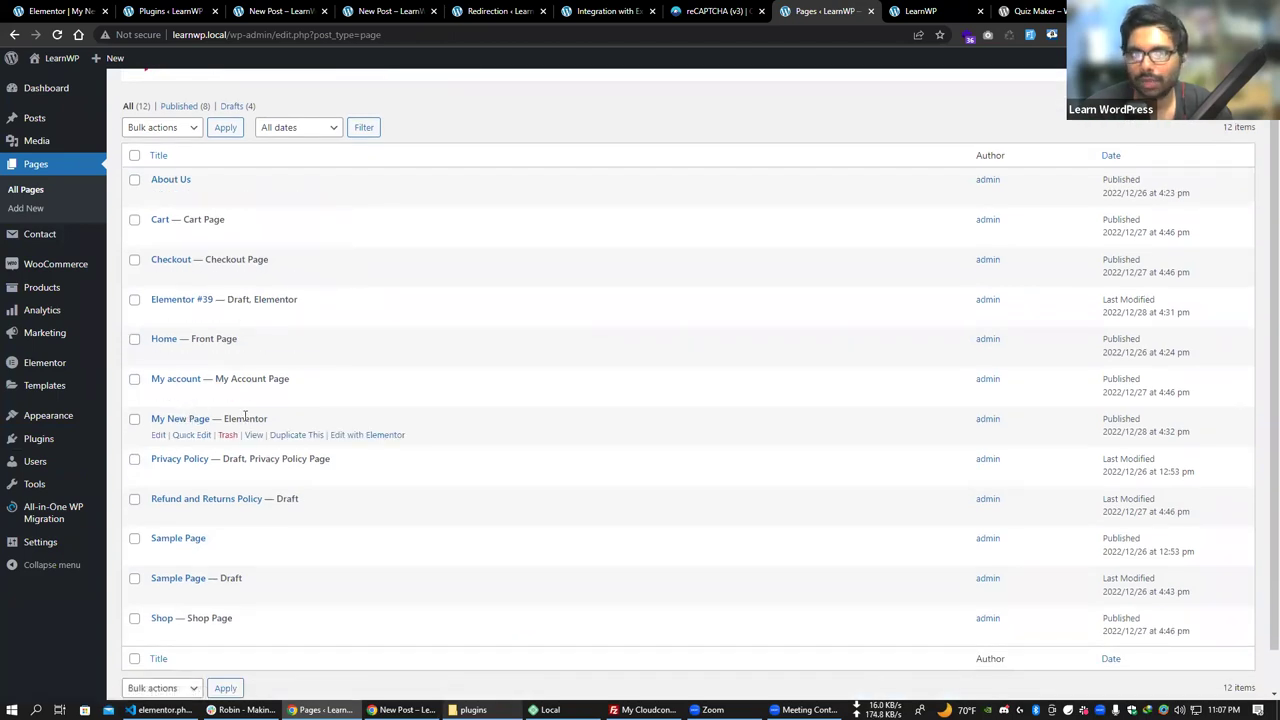
left_click(251, 437)
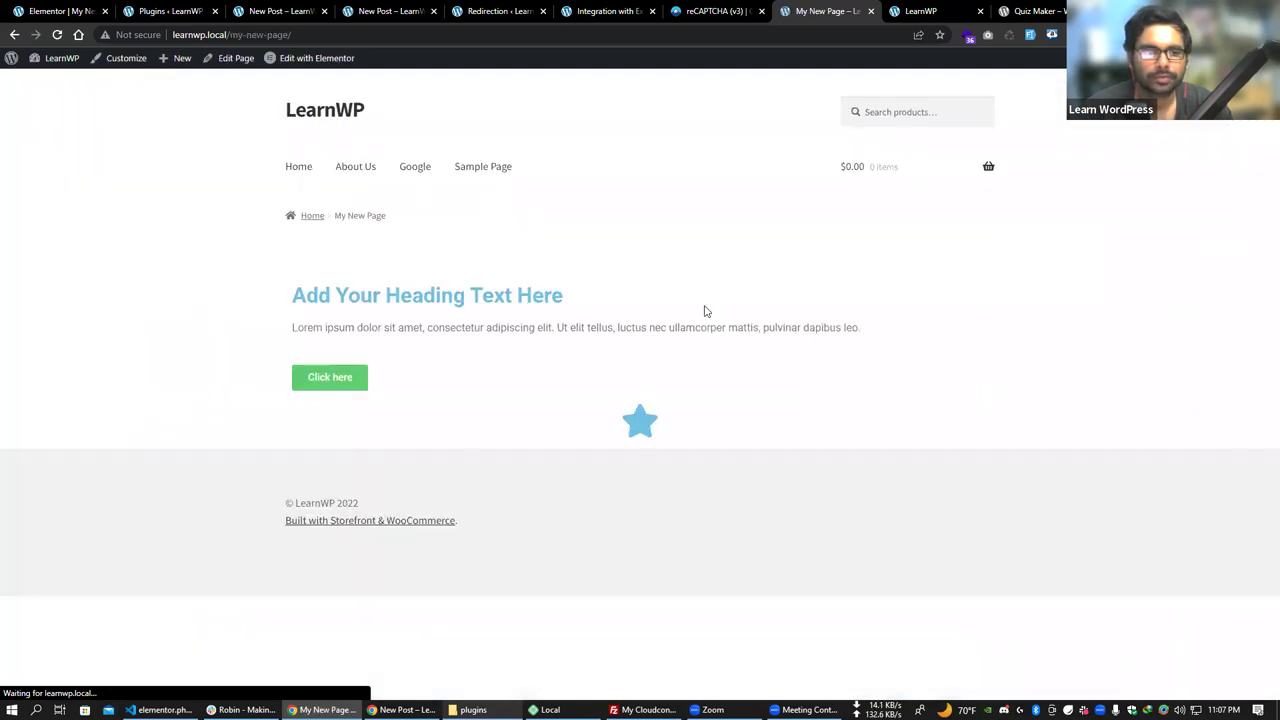
Examine My New Page's restored content by highlighting its heading, paragraph and button text.
left_click_drag(305, 296, 856, 362)
left_click(856, 362)
left_click_drag(289, 294, 763, 373)
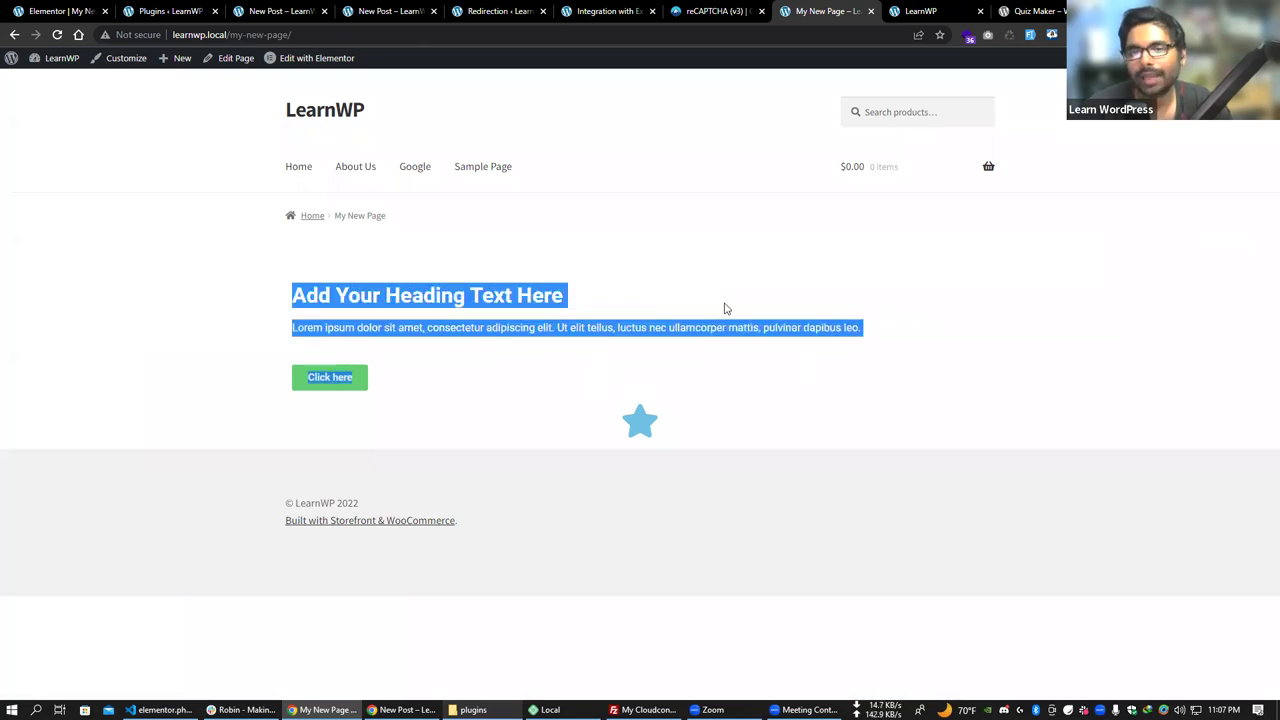
left_click(485, 349)
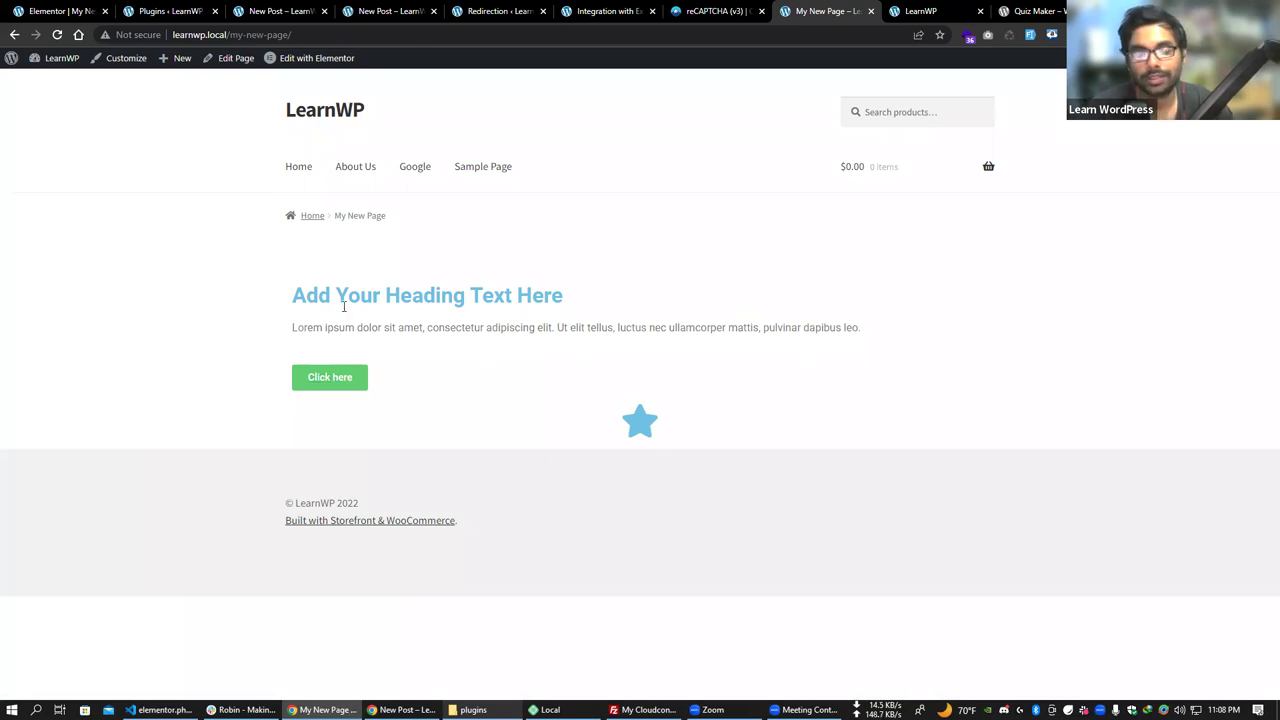
left_click_drag(277, 285, 848, 347)
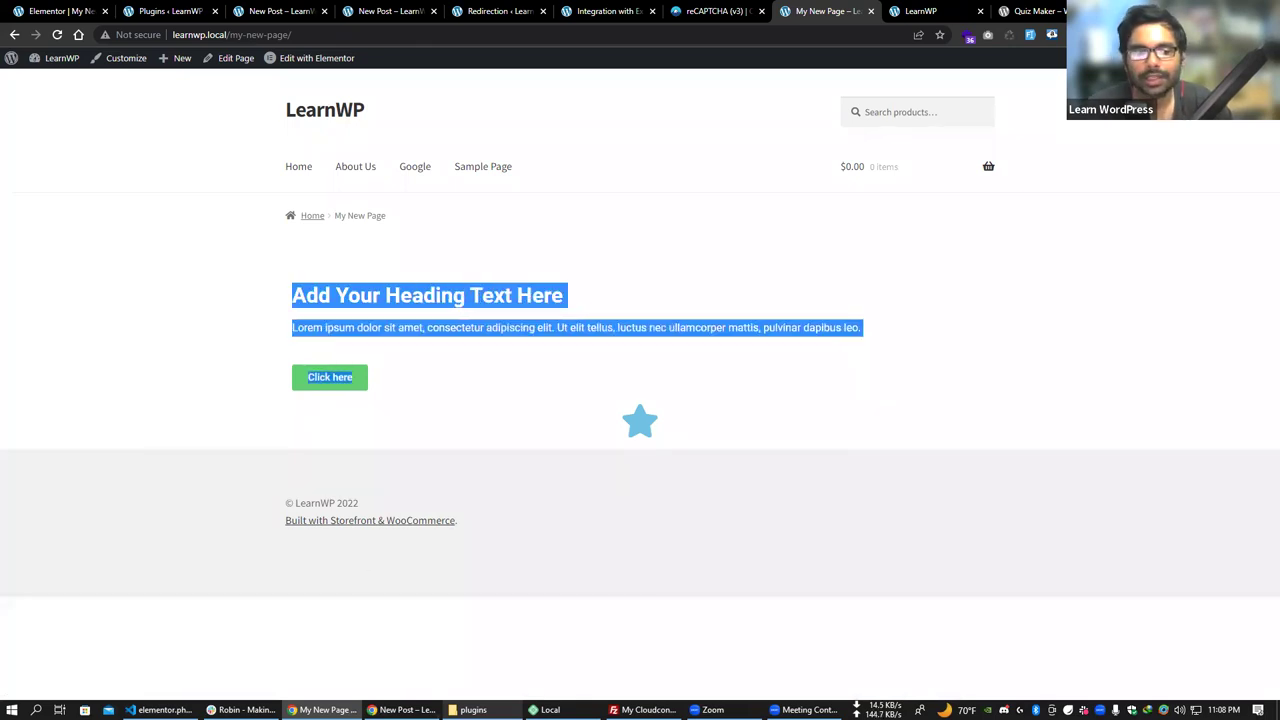
Locate the elementor folder among the plugins in File Explorer, then open the LearnWP database in Adminer from Local.
left_click(469, 709)
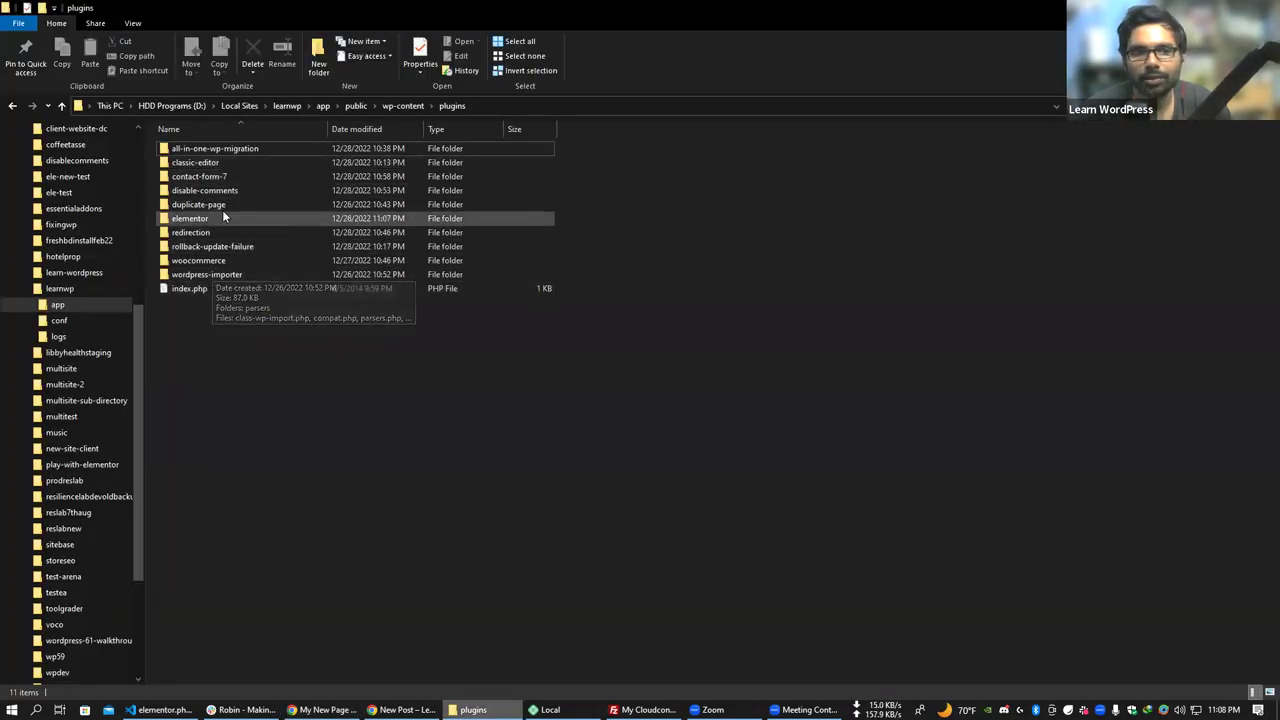
left_click(222, 218)
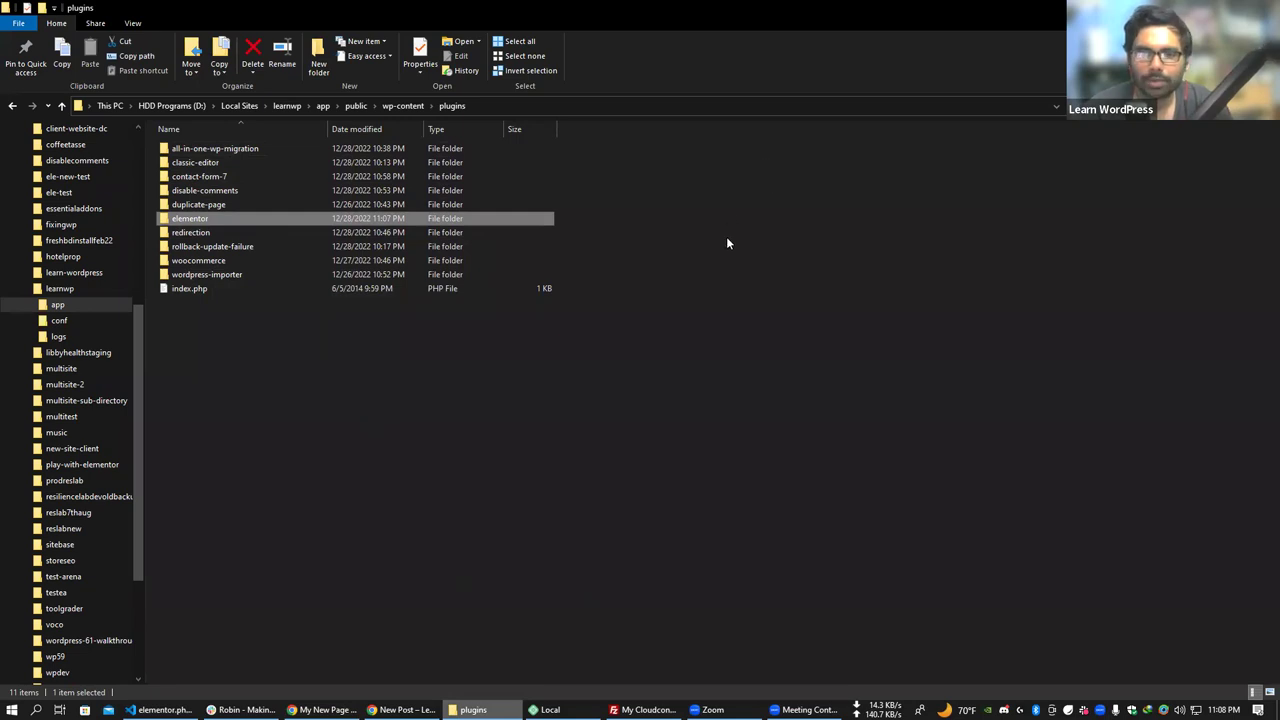
key("alt+Tab")
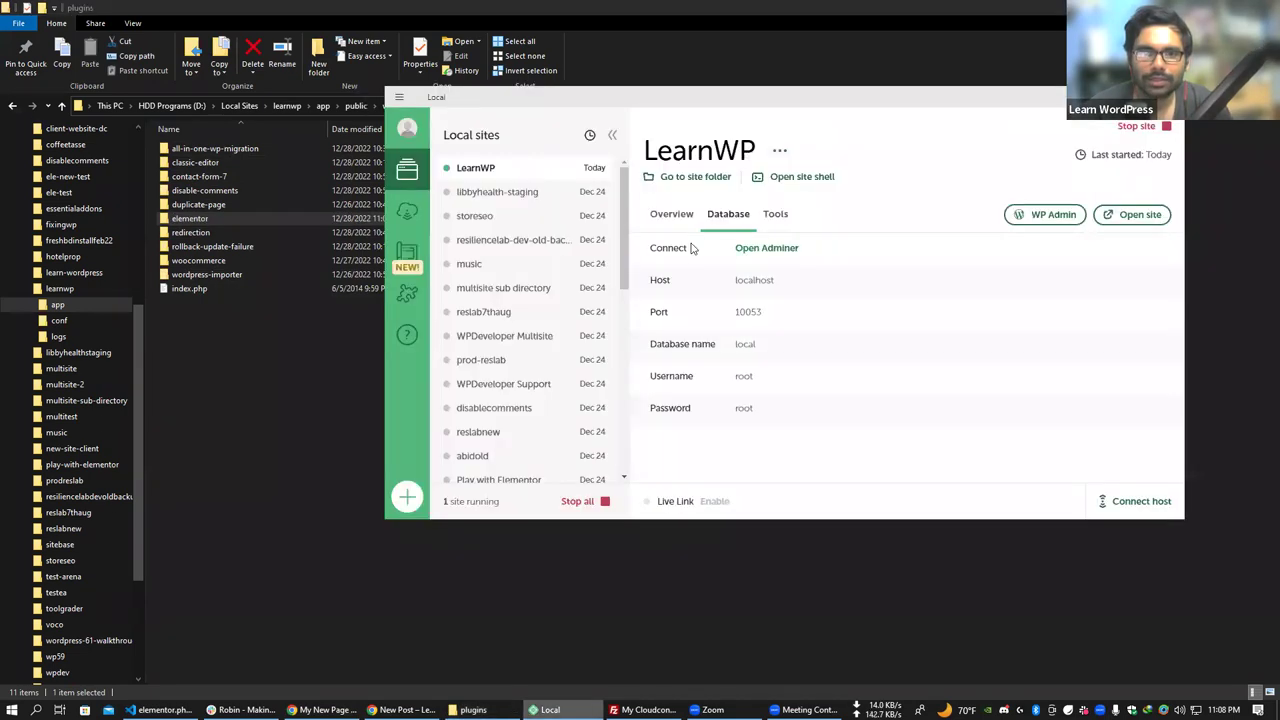
left_click(768, 248)
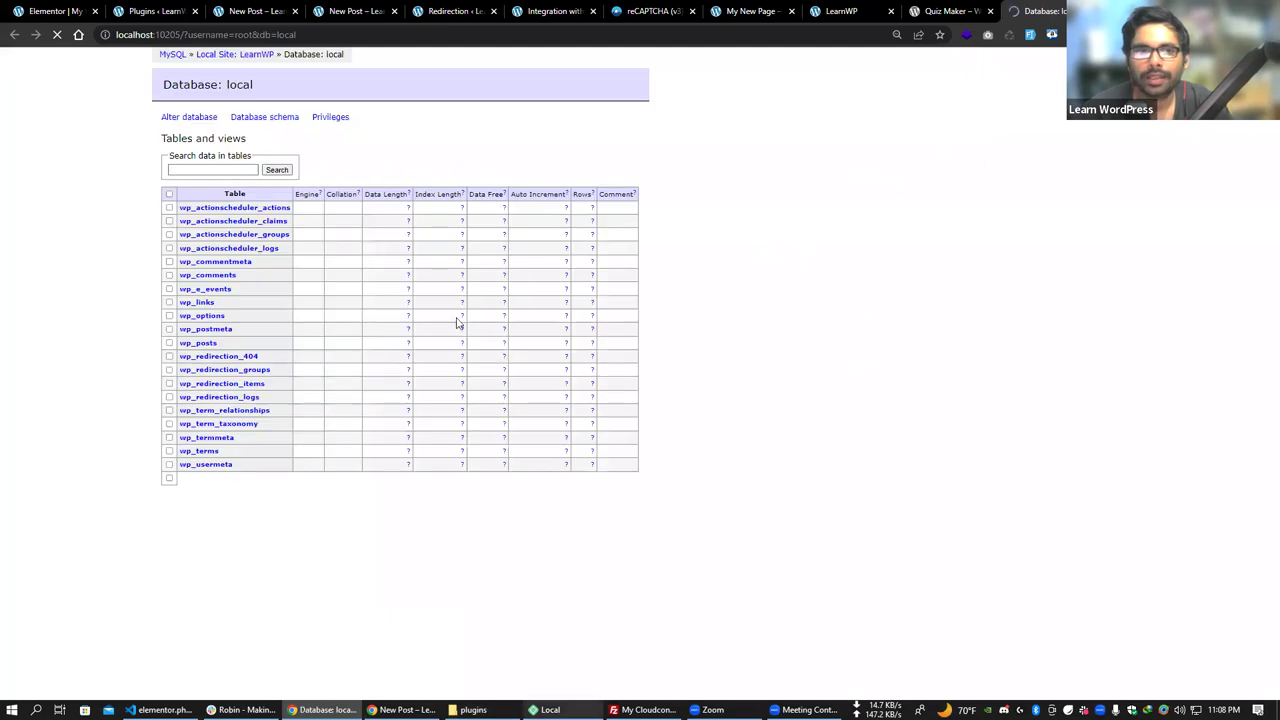
Look through the list of tables in the LearnWP site's local database.
scroll(255, 424, "down", 2)
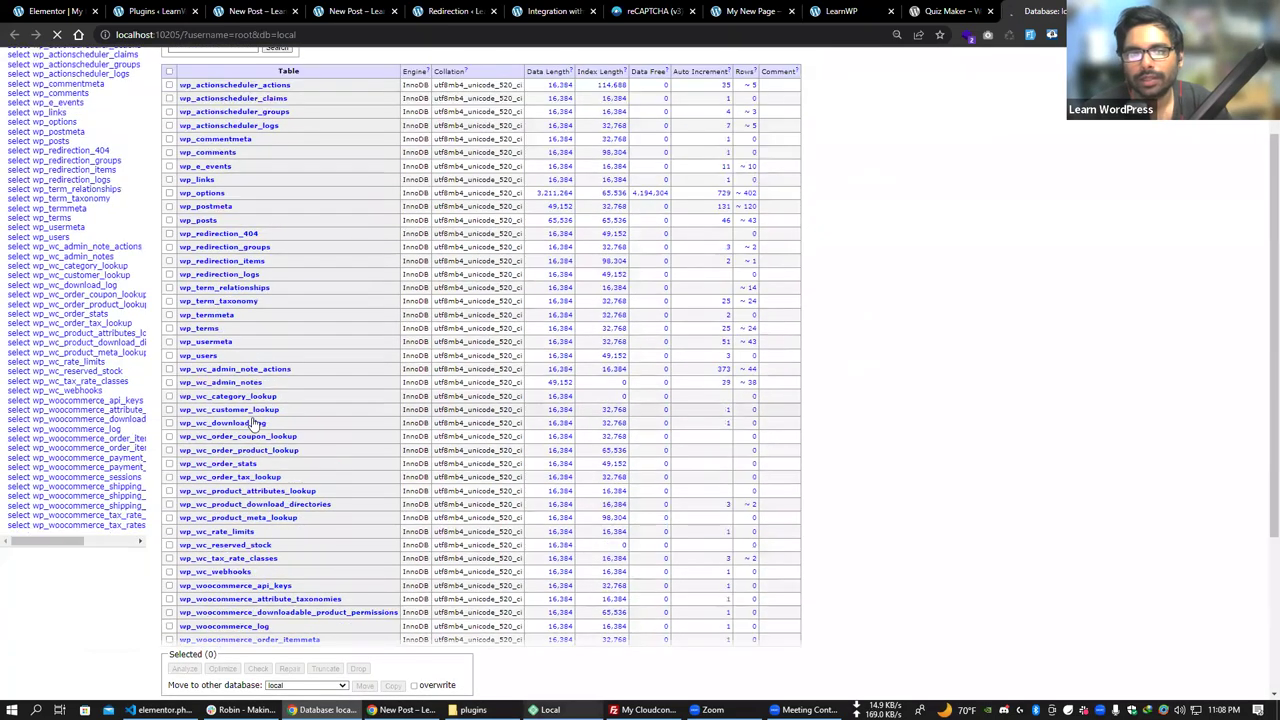
scroll(255, 424, "down", 4)
scroll(143, 330, "up", 3)
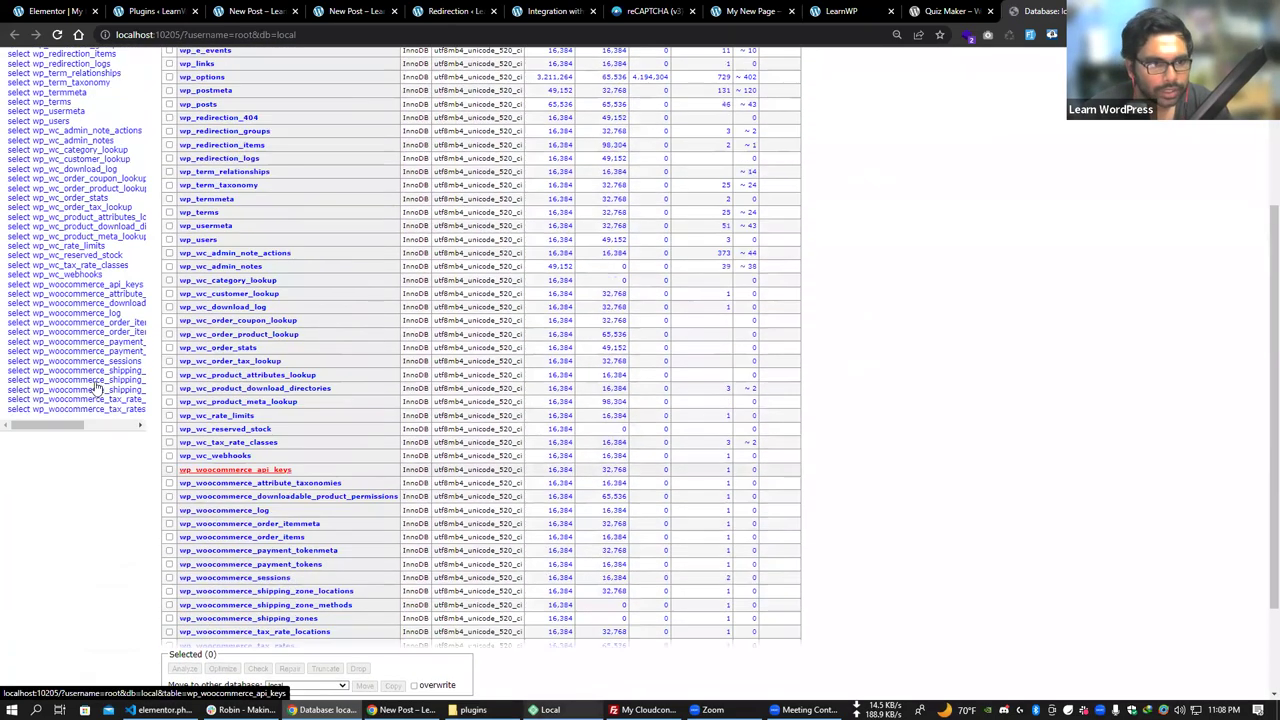
scroll(97, 388, "up", 3)
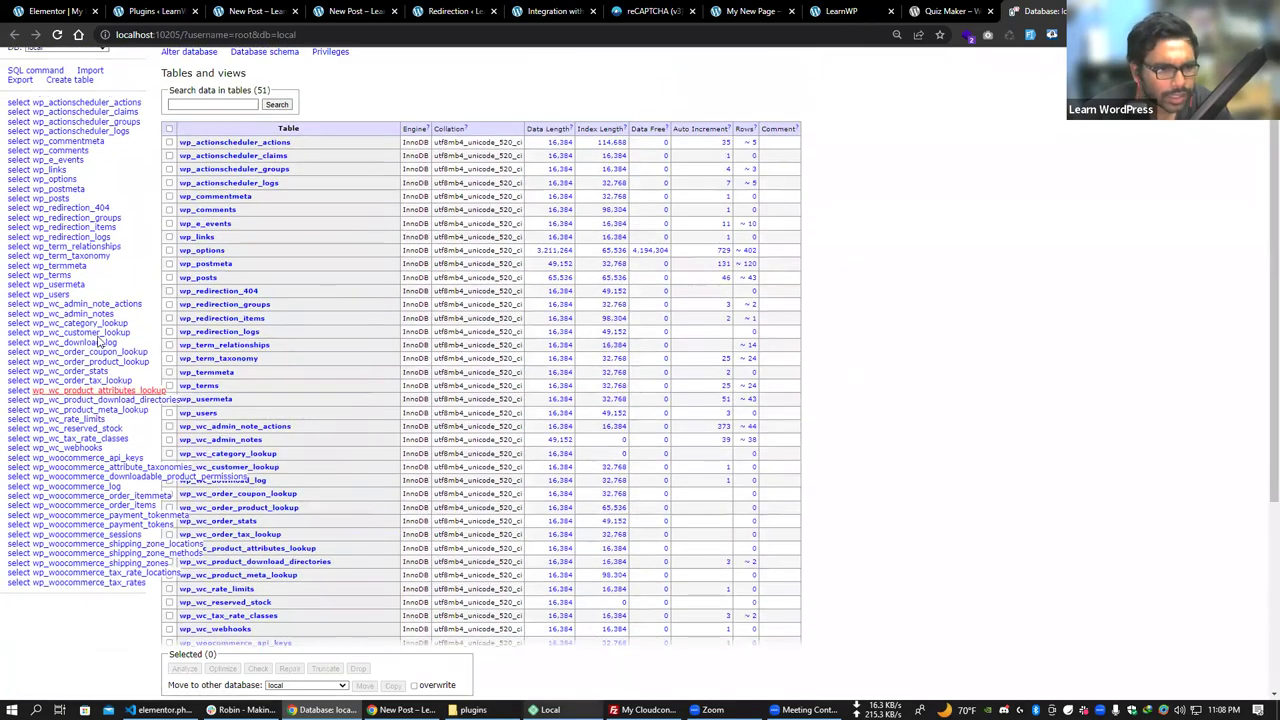
scroll(83, 303, "up", 2)
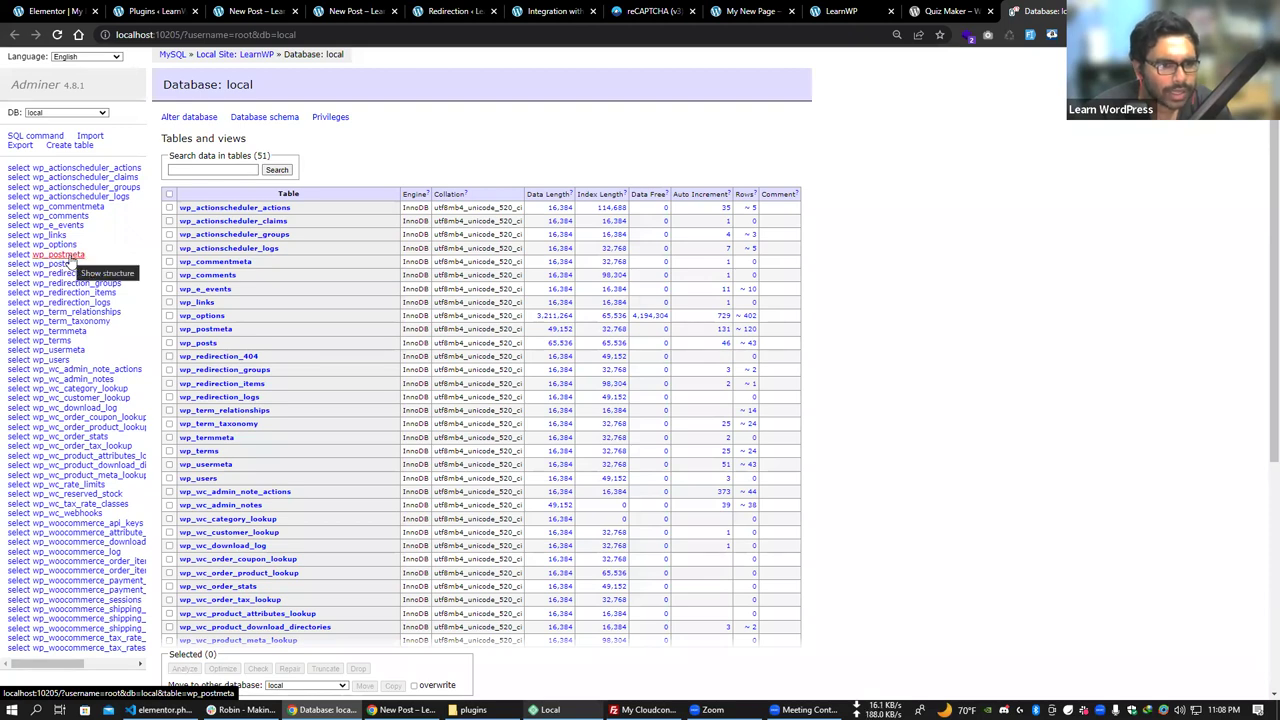
scroll(70, 350, "down", 2)
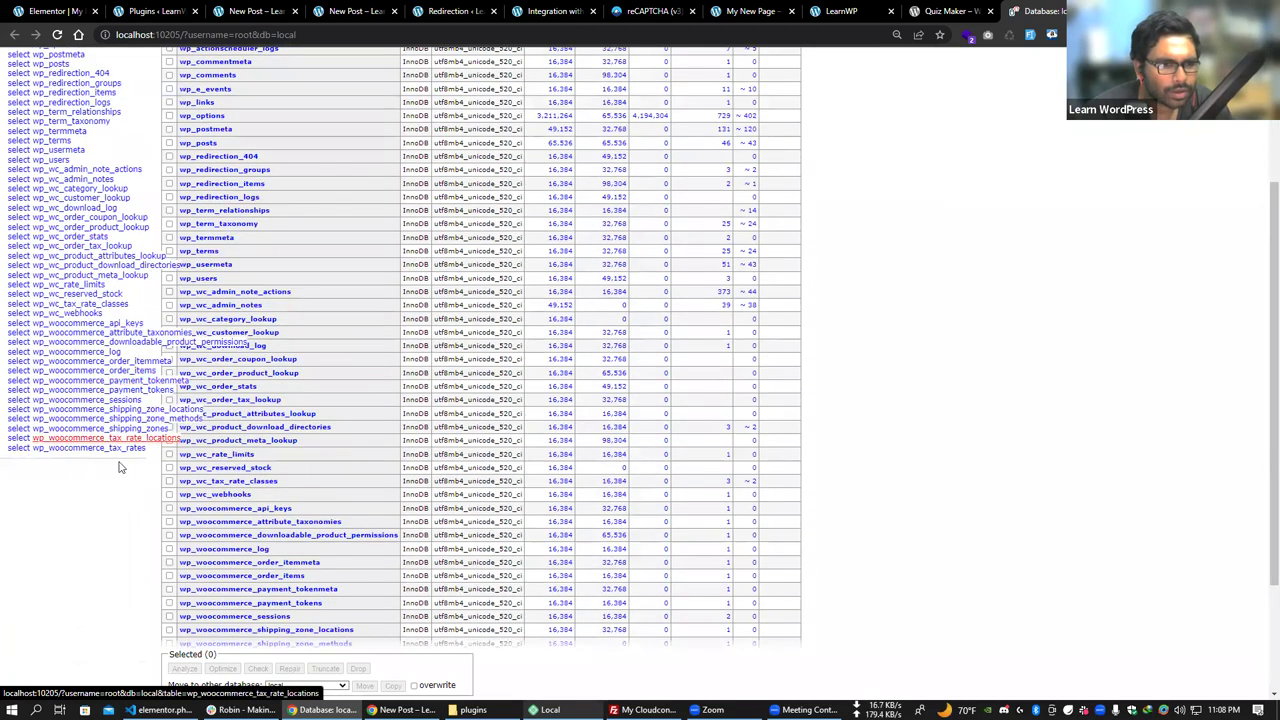
scroll(150, 300, "up", 2)
Search the data in all database tables for "elementor".
left_click(188, 170)
type("w")
key("BackSpace")
type("eleme")
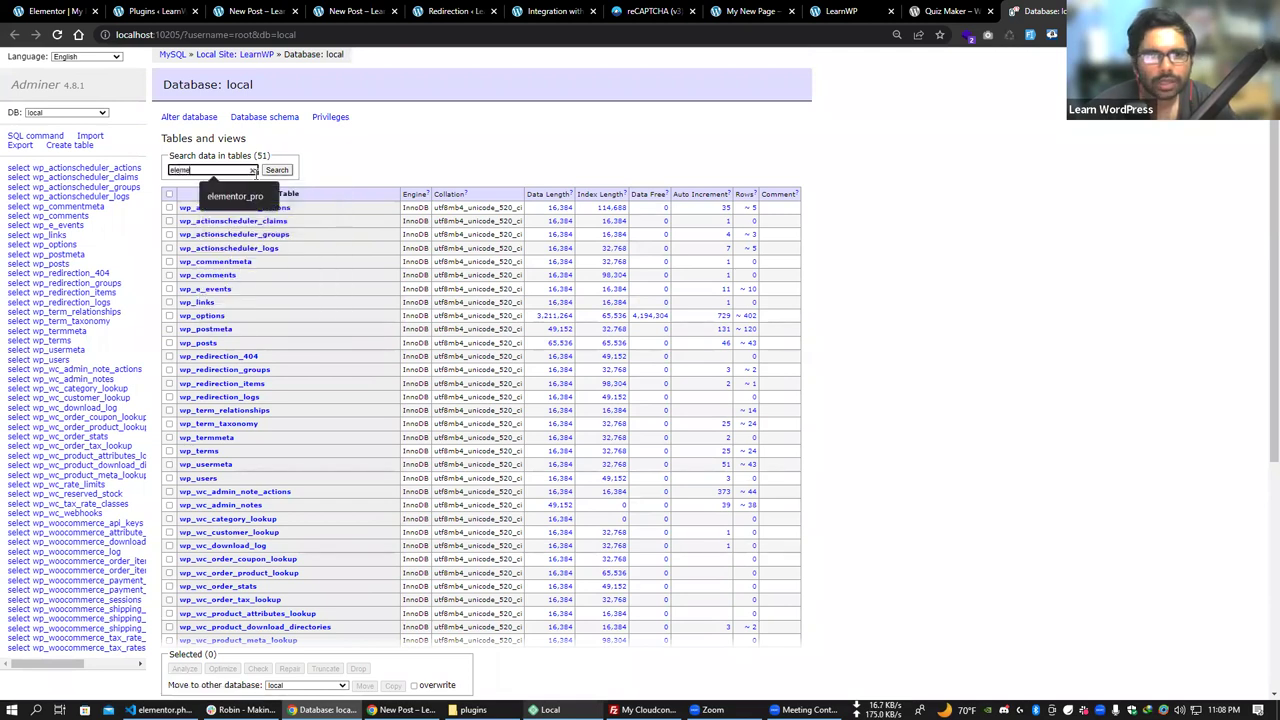
type("ntor")
left_click(277, 170)
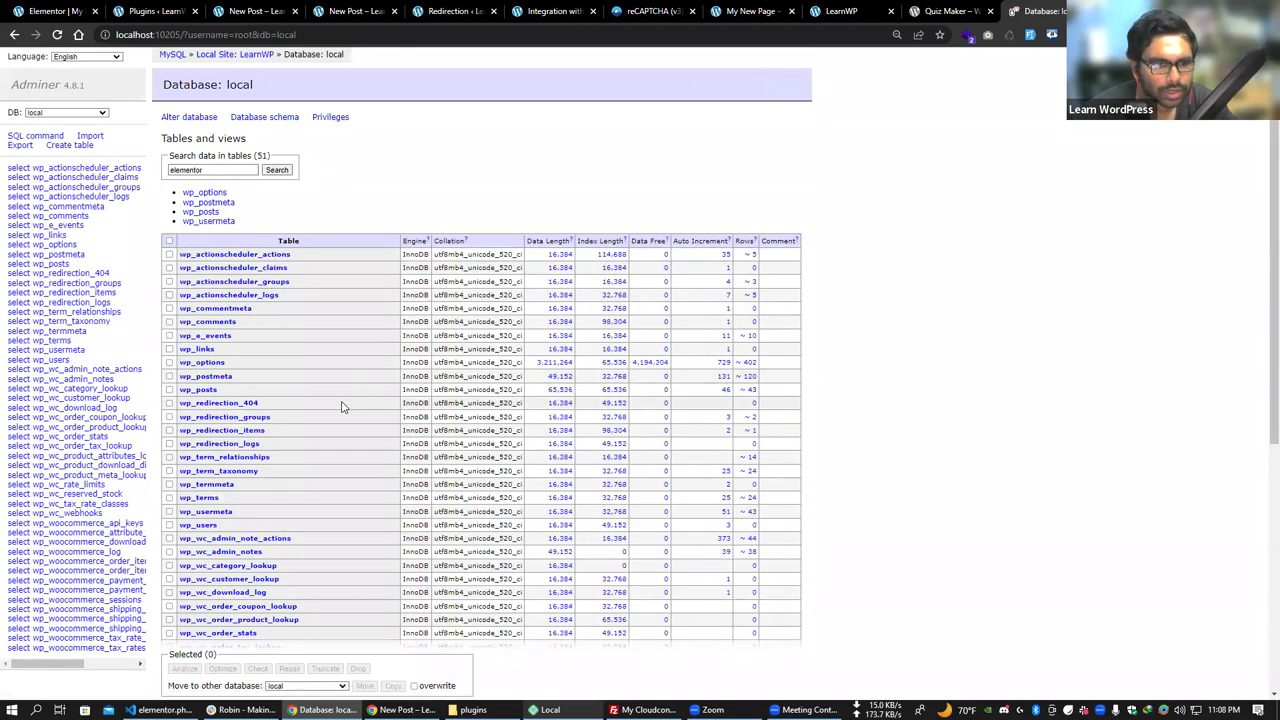
Review the search matches and table list, then show the data rows of the wp_postmeta table.
scroll(330, 450, "down", 4)
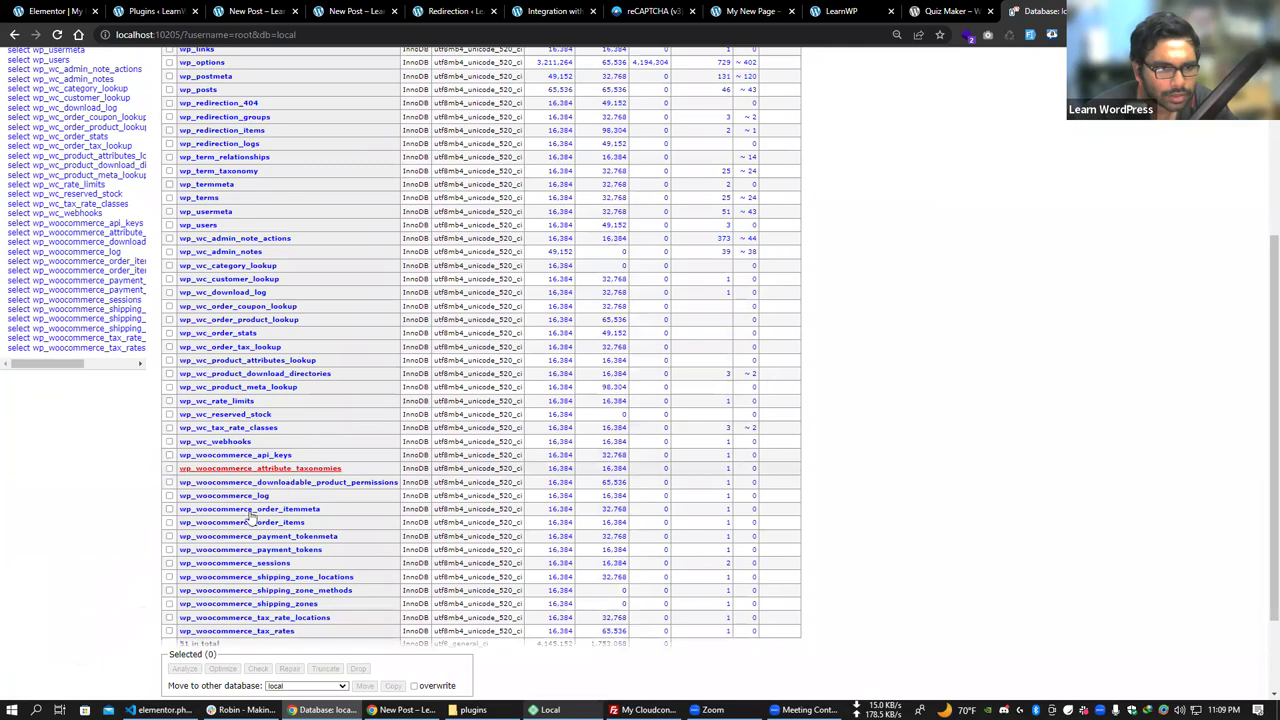
scroll(250, 515, "down", 2)
scroll(240, 338, "up", 2)
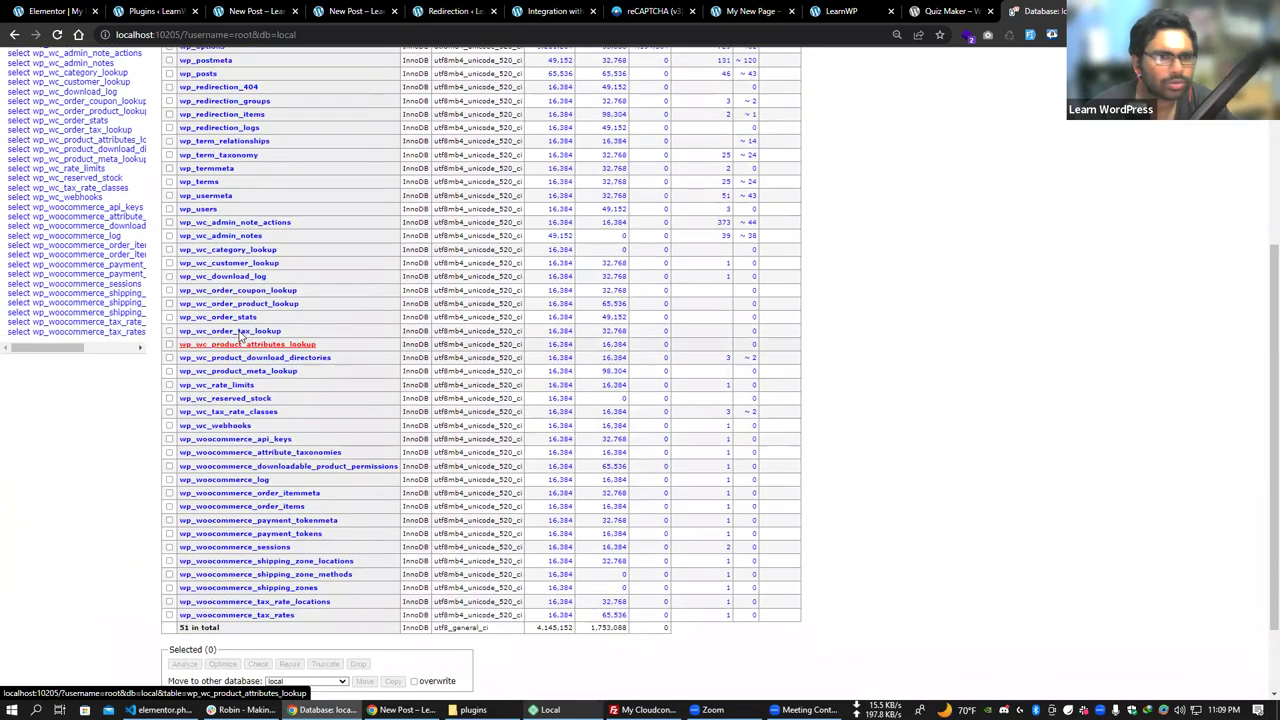
scroll(240, 338, "up", 3)
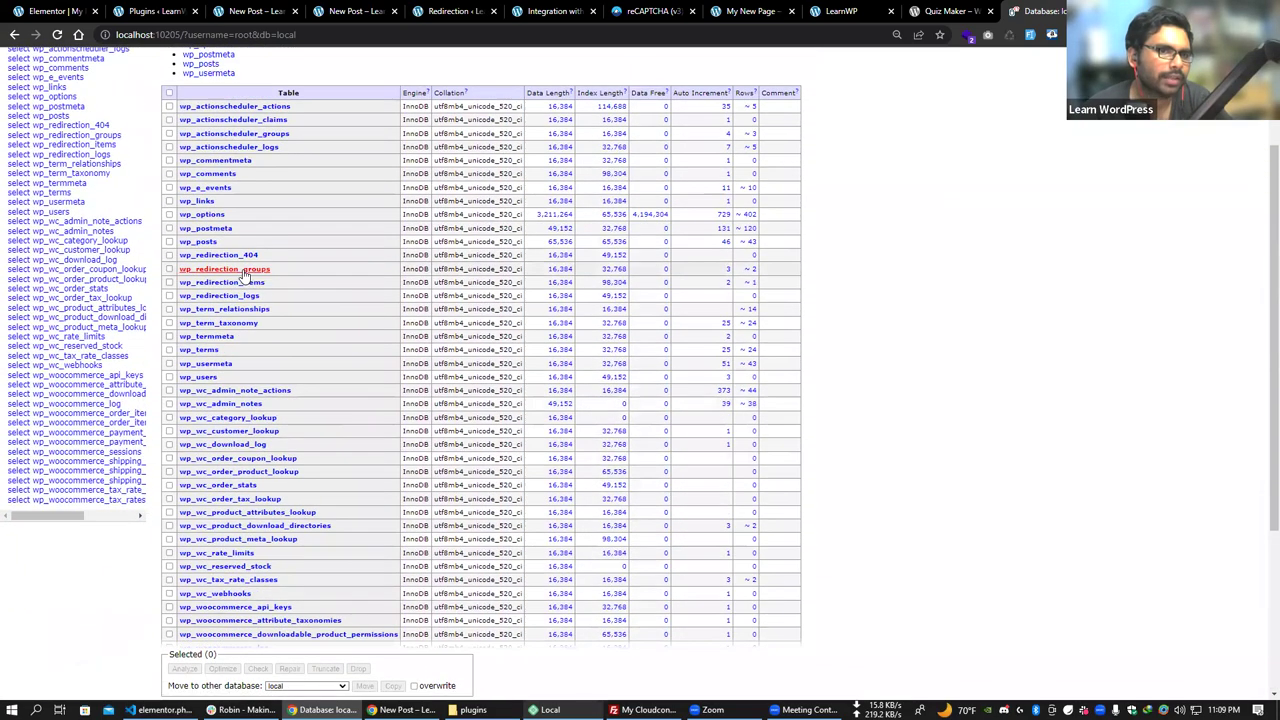
left_click(214, 231)
left_click(196, 120)
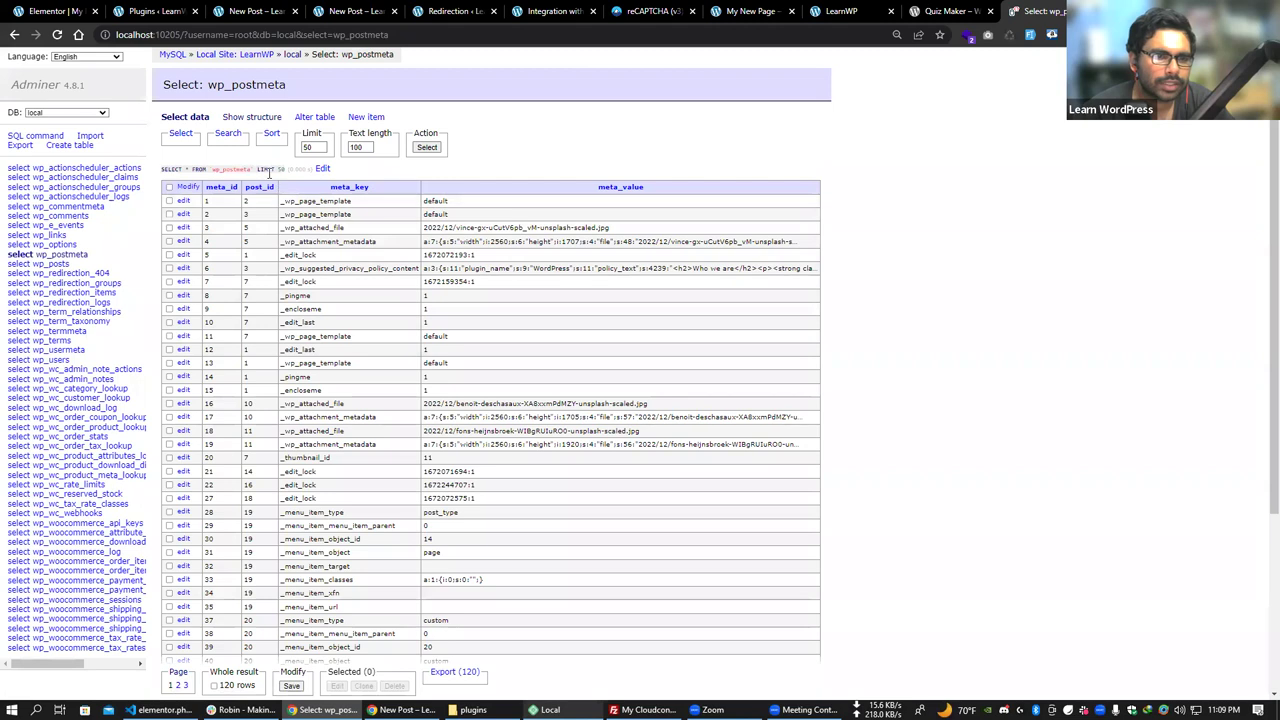
Filter the wp_postmeta rows for "elementor" in any column with the LIKE %% operator.
left_click(228, 133)
left_click(296, 148)
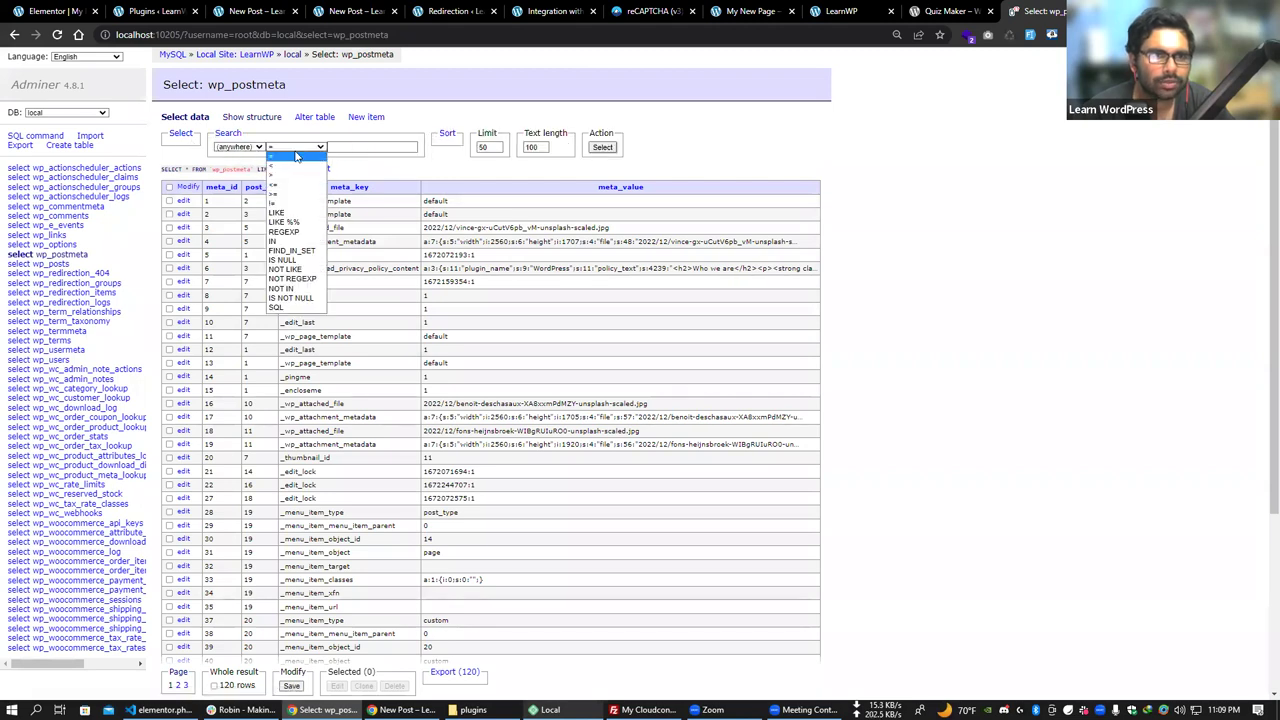
left_click(284, 222)
left_click(347, 147)
type("elementor")
left_click(602, 147)
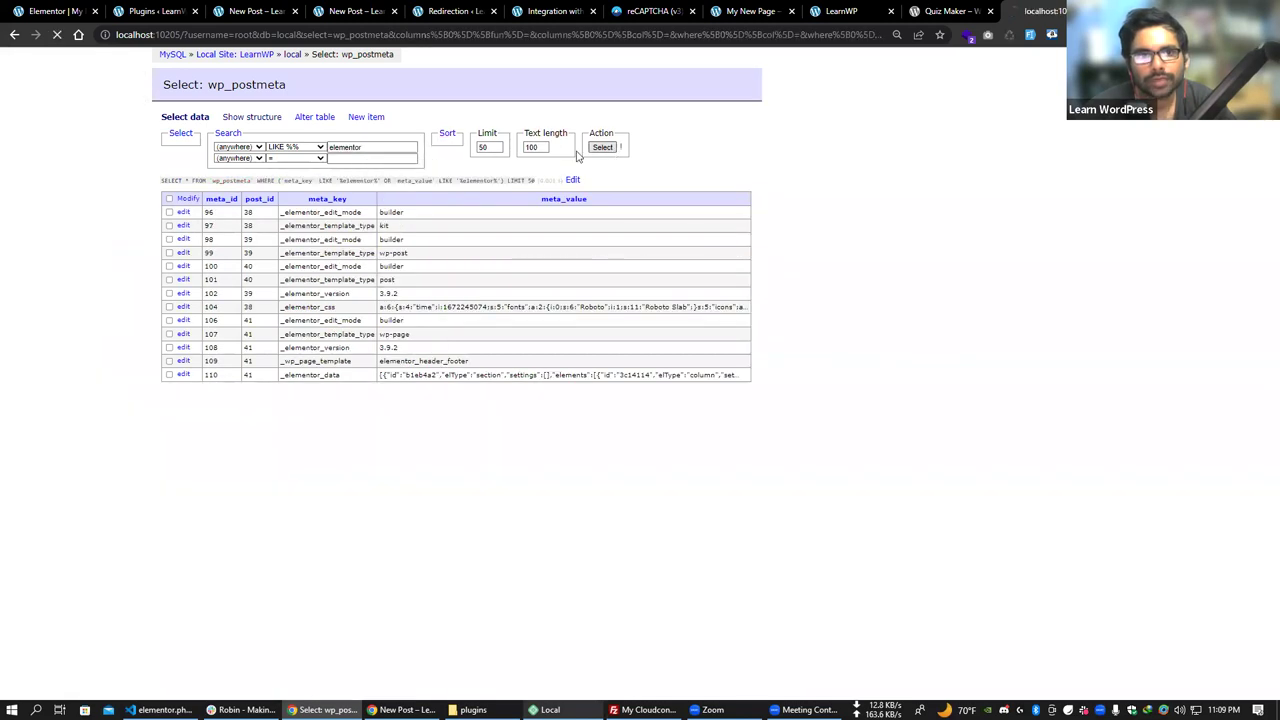
Examine the filtered Elementor metadata by highlighting its meta_key and meta_value entries.
left_click_drag(283, 212, 333, 253)
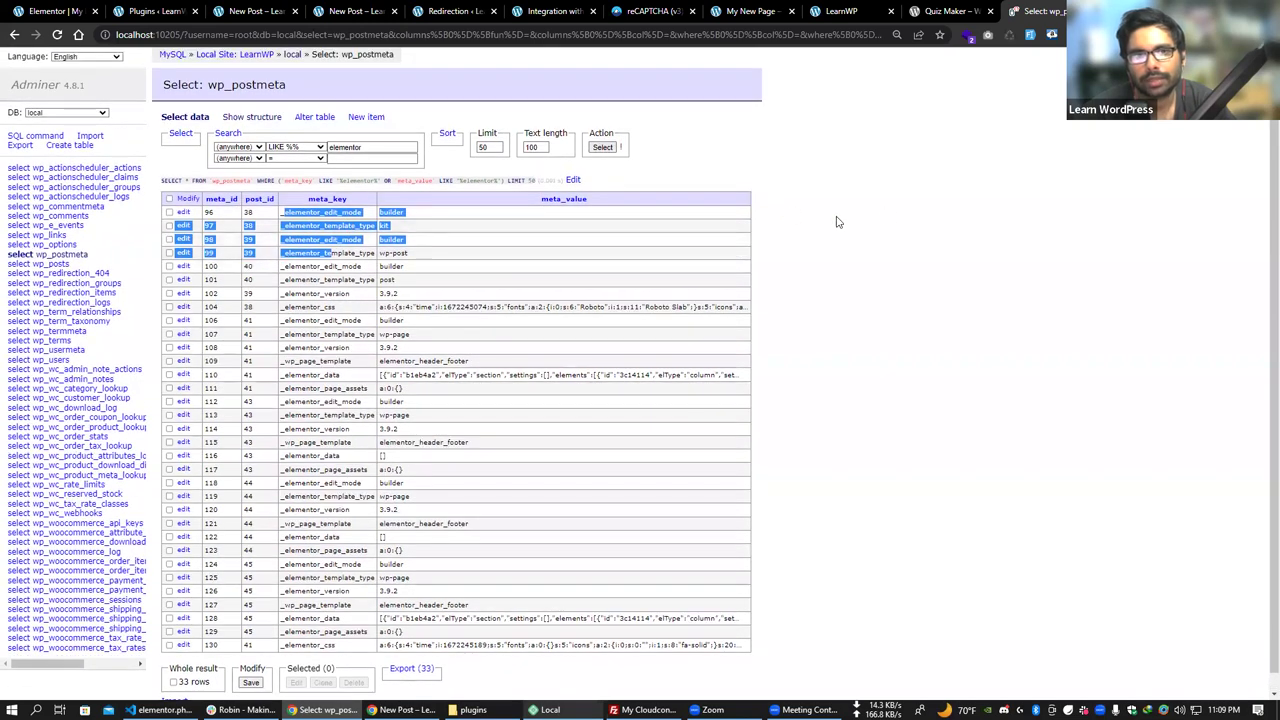
left_click(838, 222)
scroll(358, 614, "down", 1)
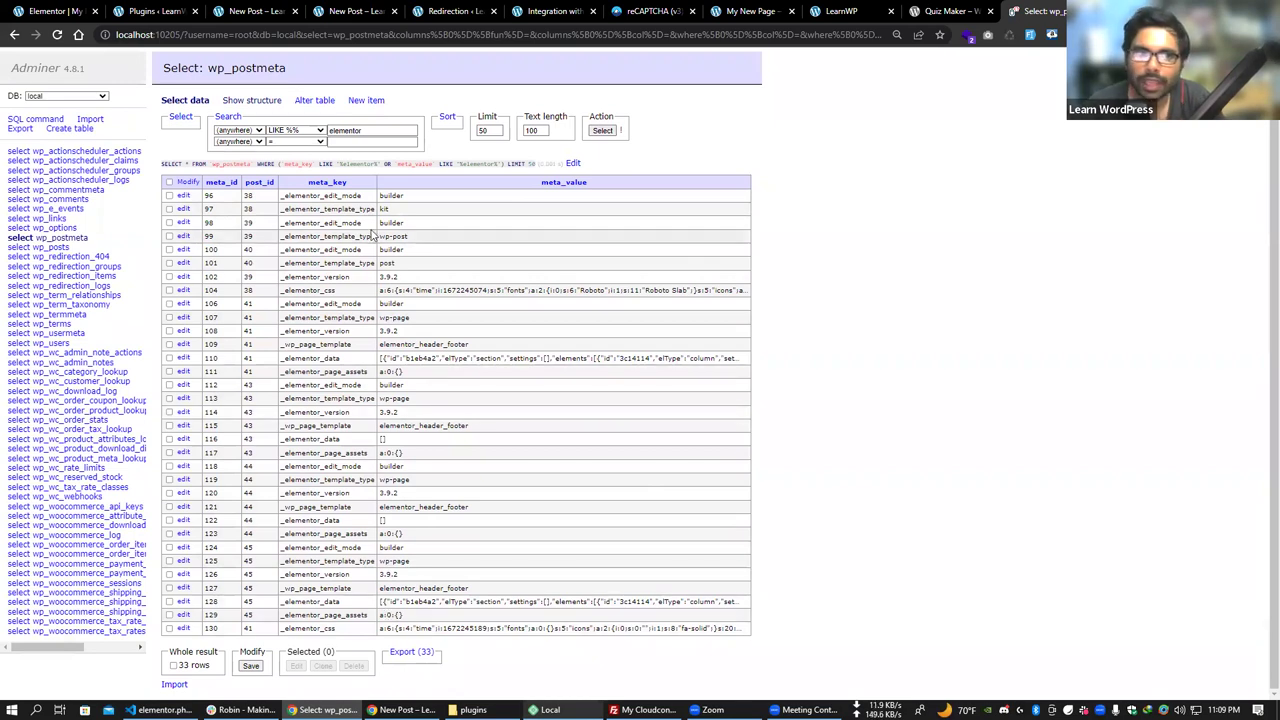
left_click_drag(282, 194, 398, 614)
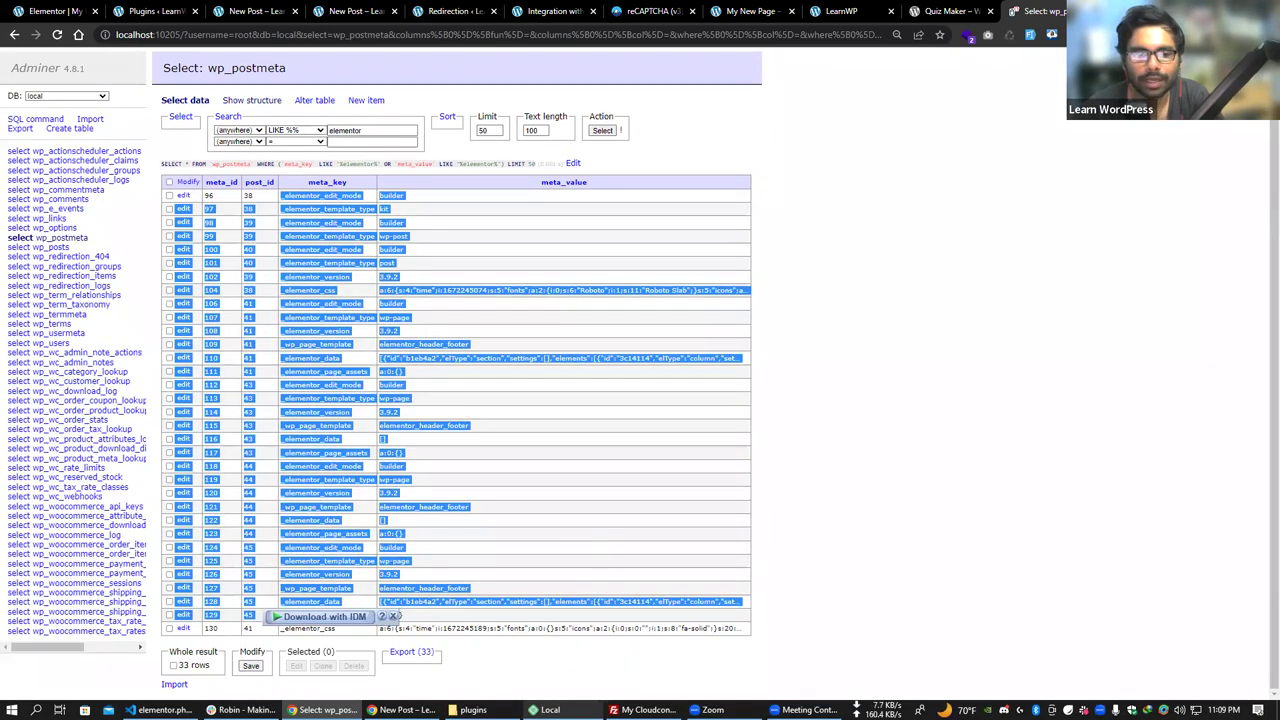
Compare the elementor folder in File Explorer with the plugin's wp_postmeta rows in Adminer, ending on the rows.
key("alt+Tab")
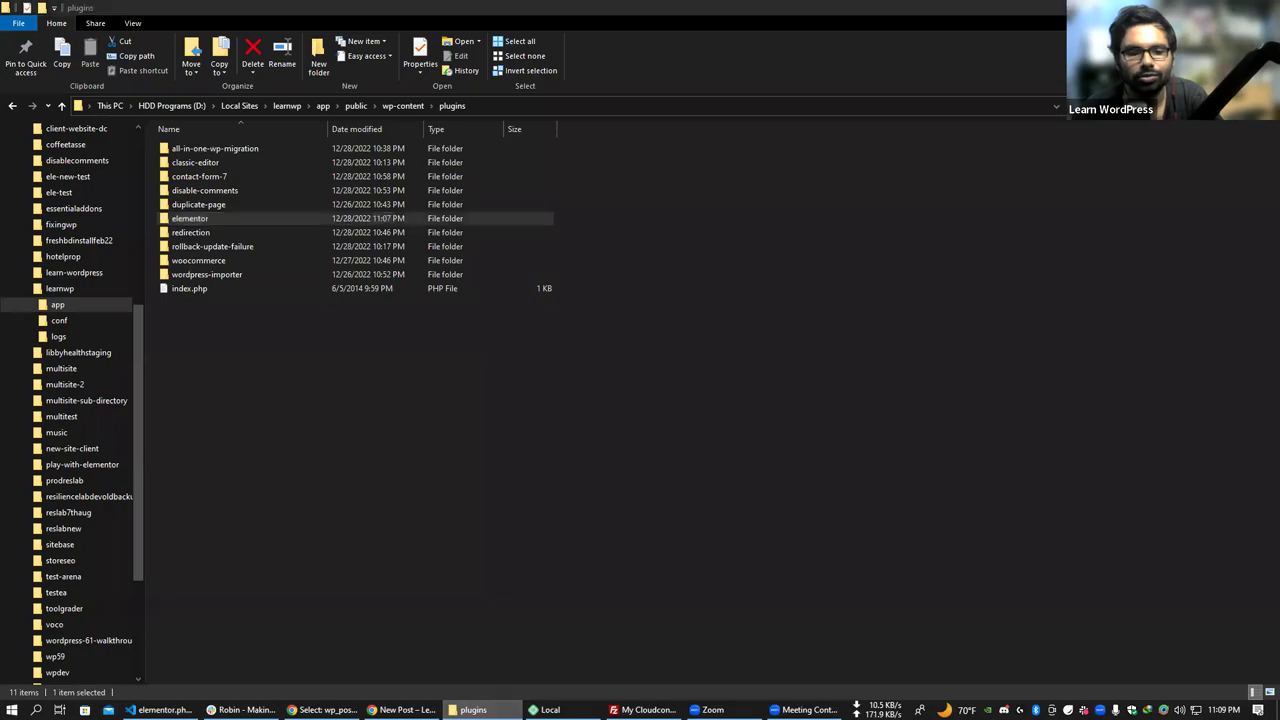
key("alt+Tab")
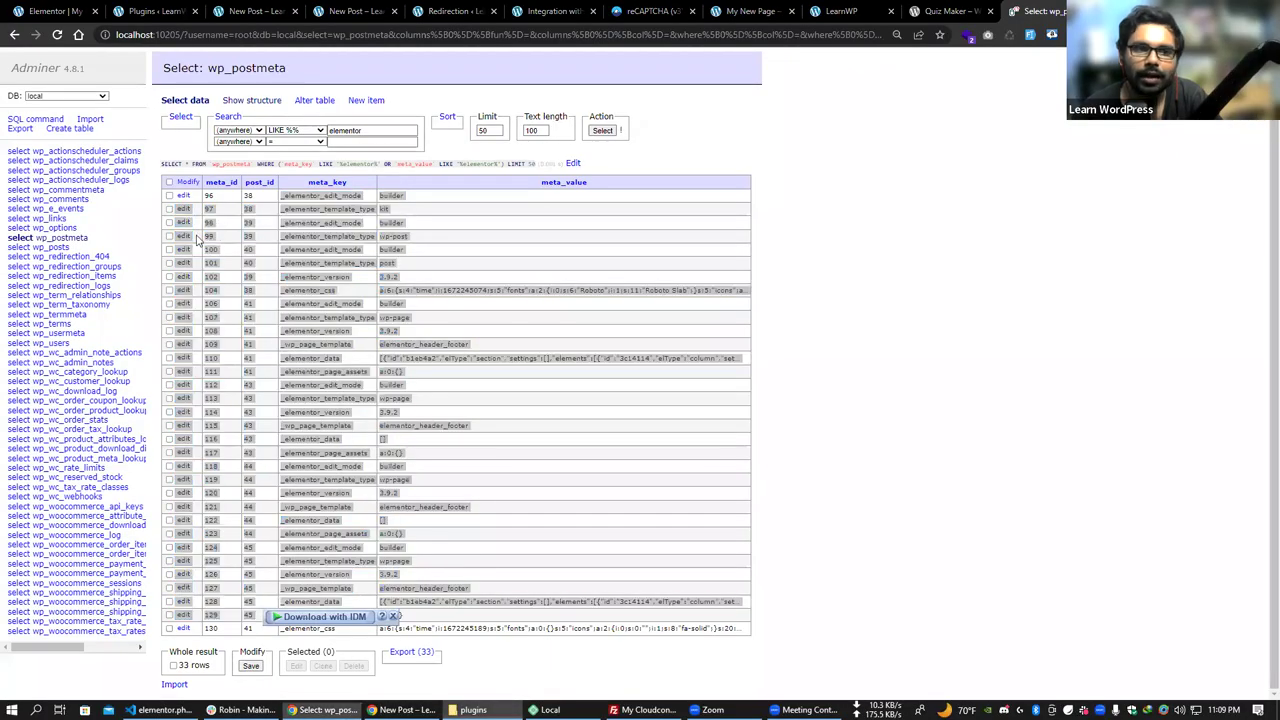
key("alt+Tab")
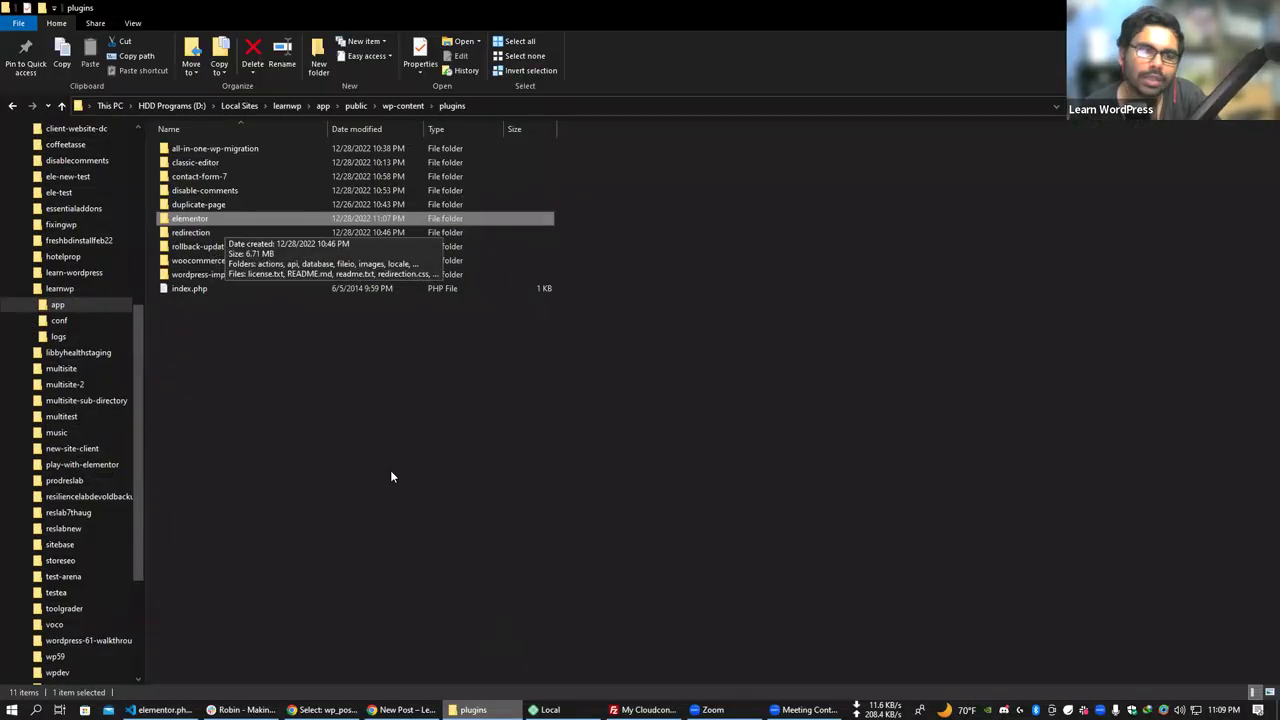
key("alt+Tab")
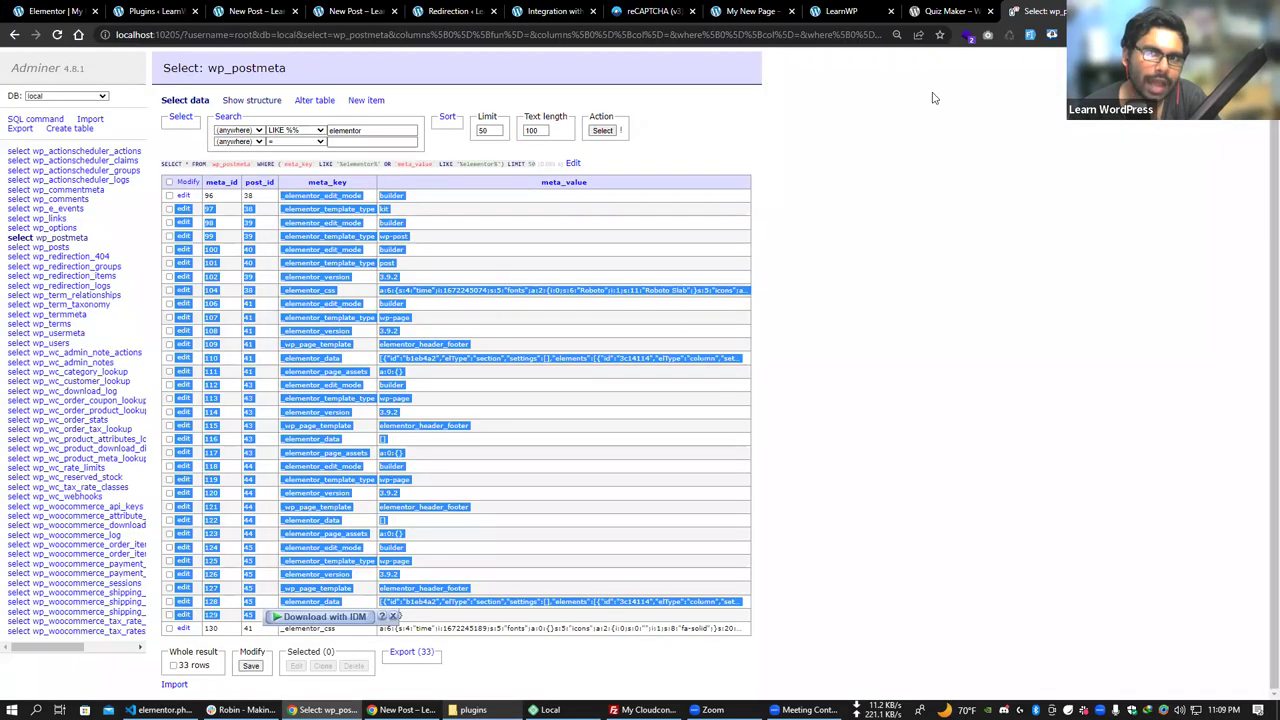
Switch to the LearnWP browser tab and view the site's homepage from its beginning.
left_click(845, 11)
scroll(563, 405, "up", 6)
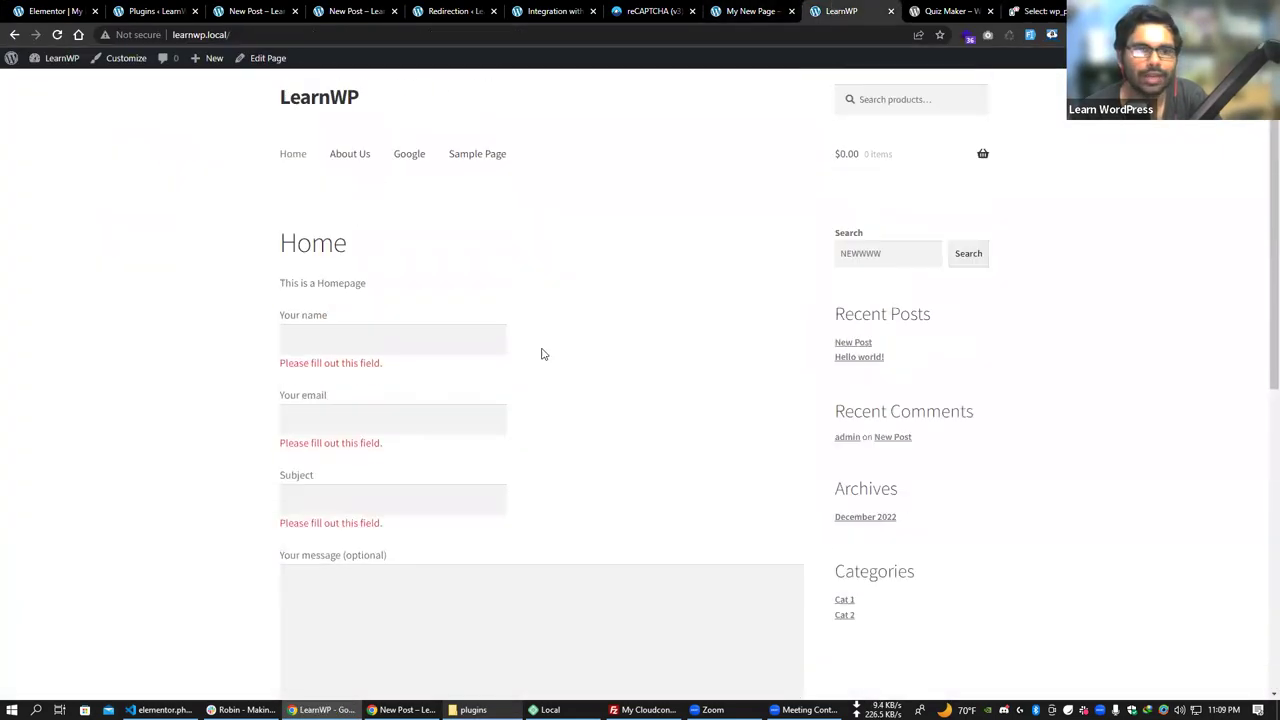